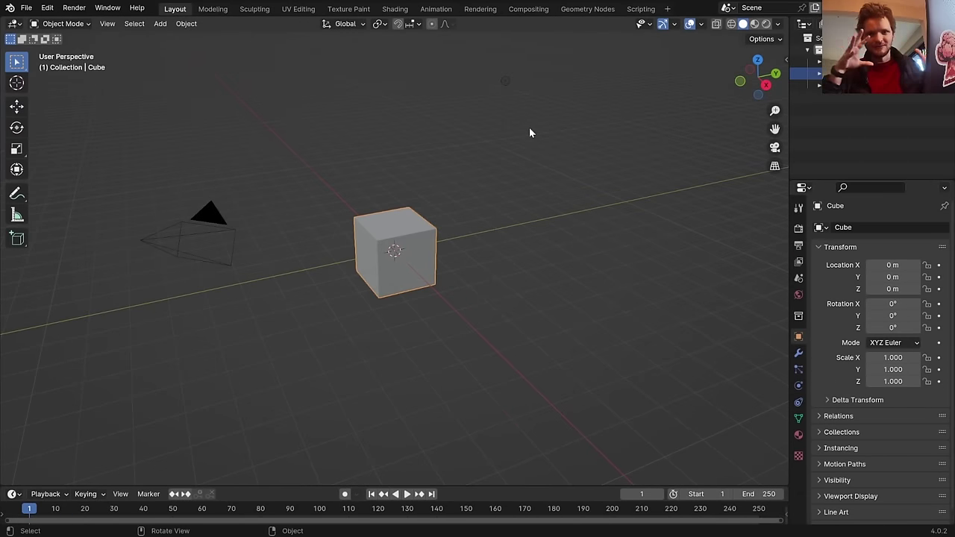
Move the default cube up along the Z axis by about 5.3 m
key(g)
key(z)
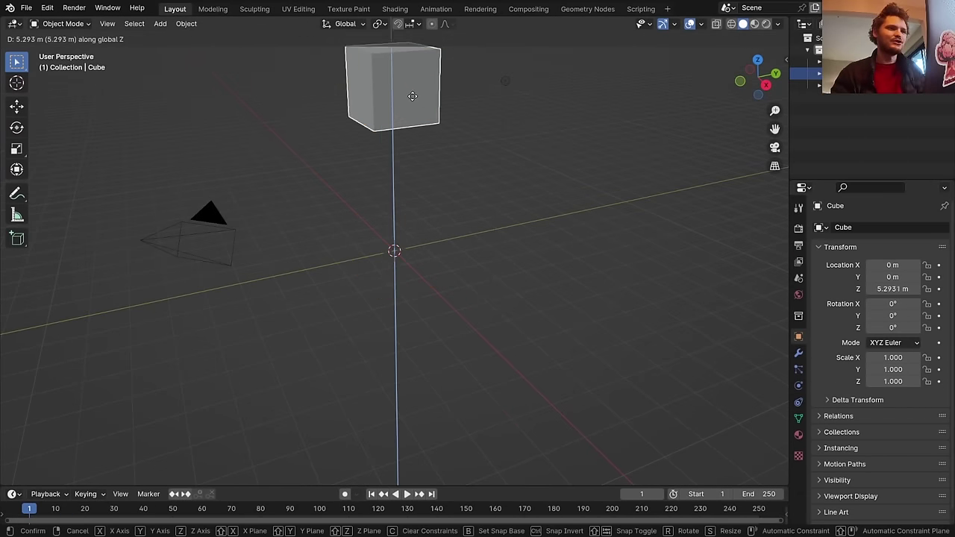
click(412, 96)
Add a plane at the origin beneath the cube and scale it by 10 to form a ground
shift+middle_drag(422, 77, 423, 109)
key(shift+a)
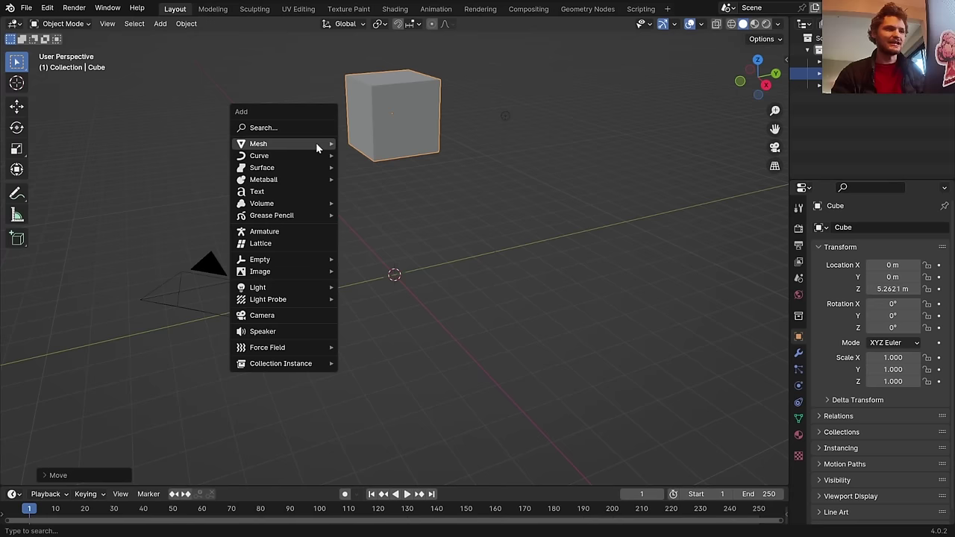
mouse_move(316, 143)
click(381, 143)
text(s)
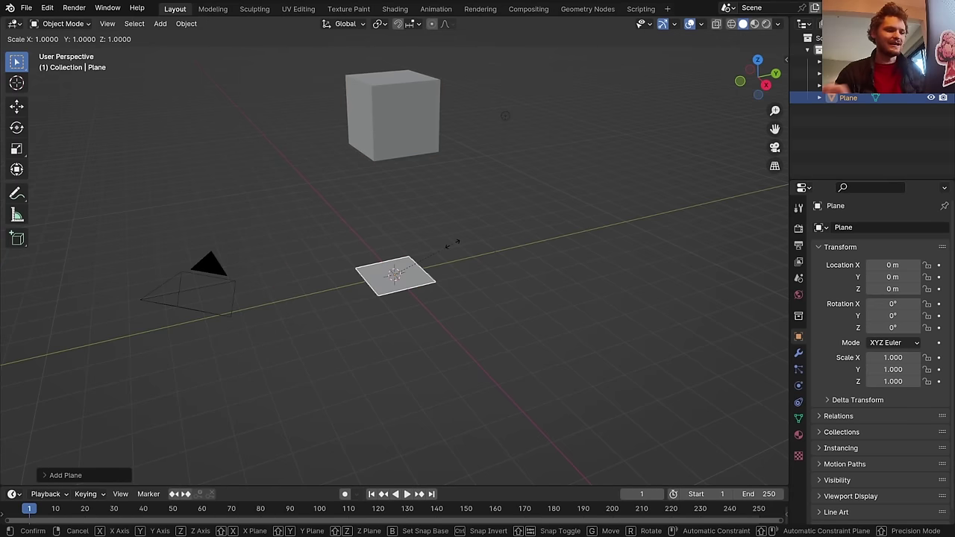
text(10)
key(Return)
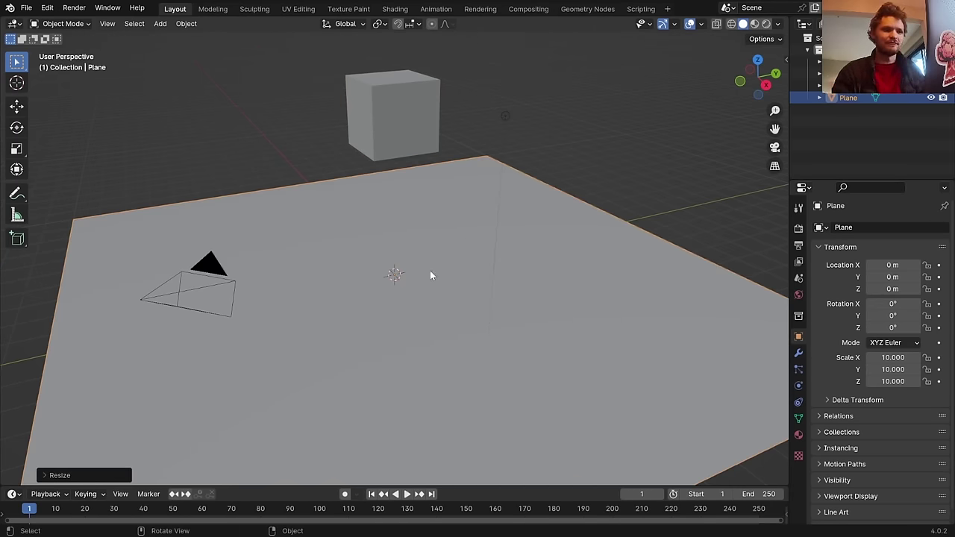
Make the ground plane a Passive rigid body and briefly play the animation
middle_drag(458, 276, 589, 281)
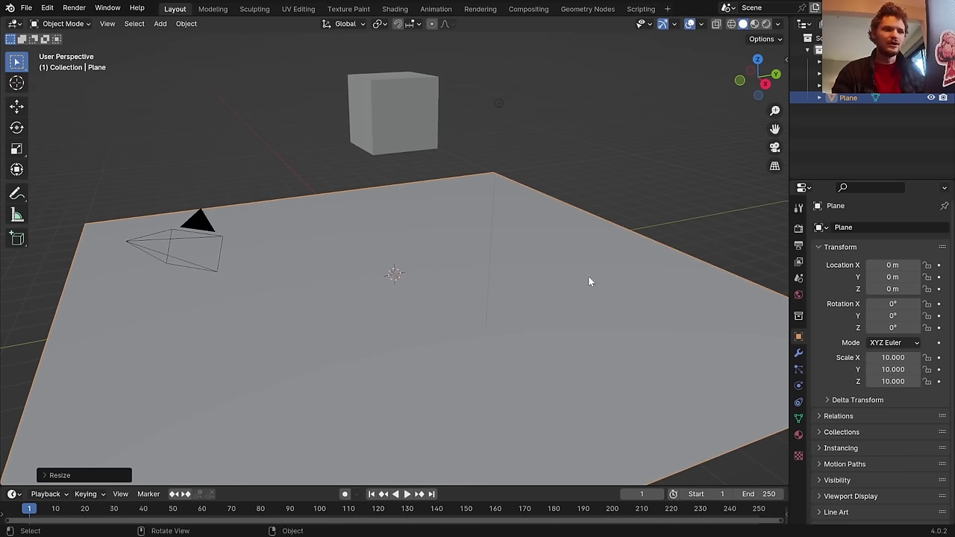
click(799, 385)
click(885, 306)
click(888, 356)
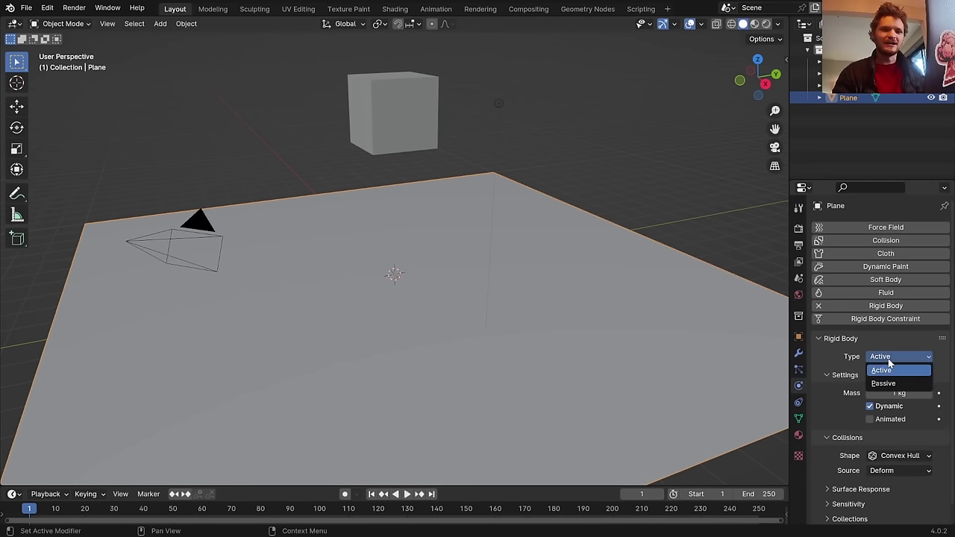
click(891, 382)
key(space)
key(Escape)
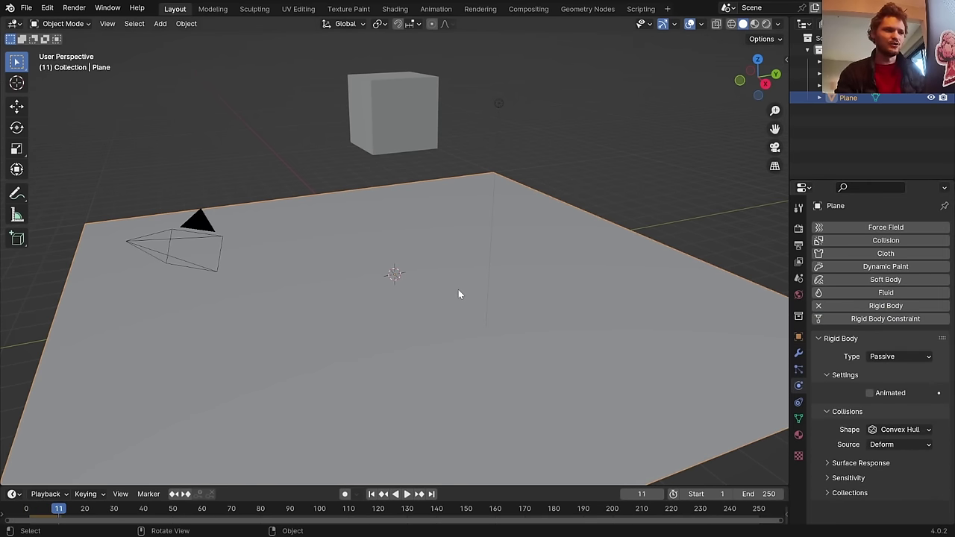
Add an Active rigid body to the cube and play the simulation to check its fall onto the plane
click(421, 116)
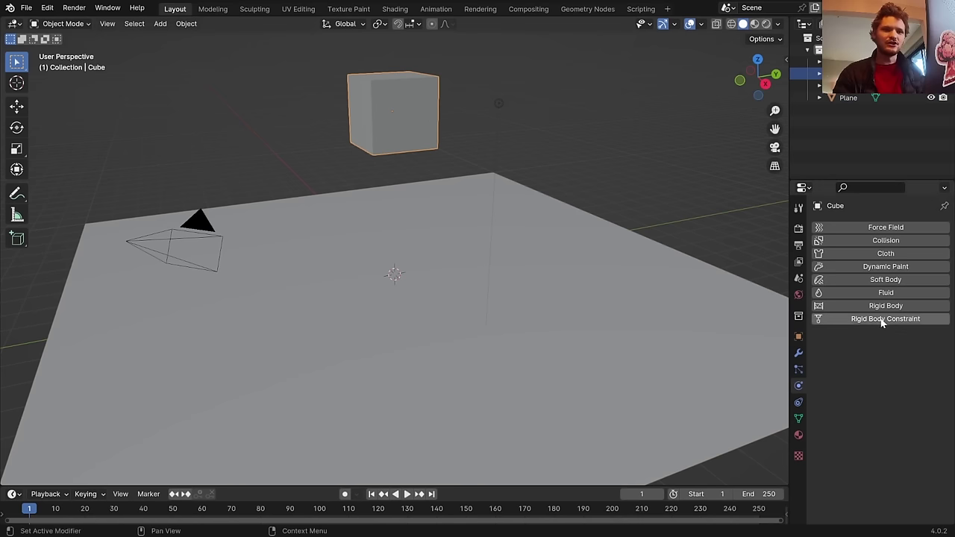
click(886, 306)
key(space)
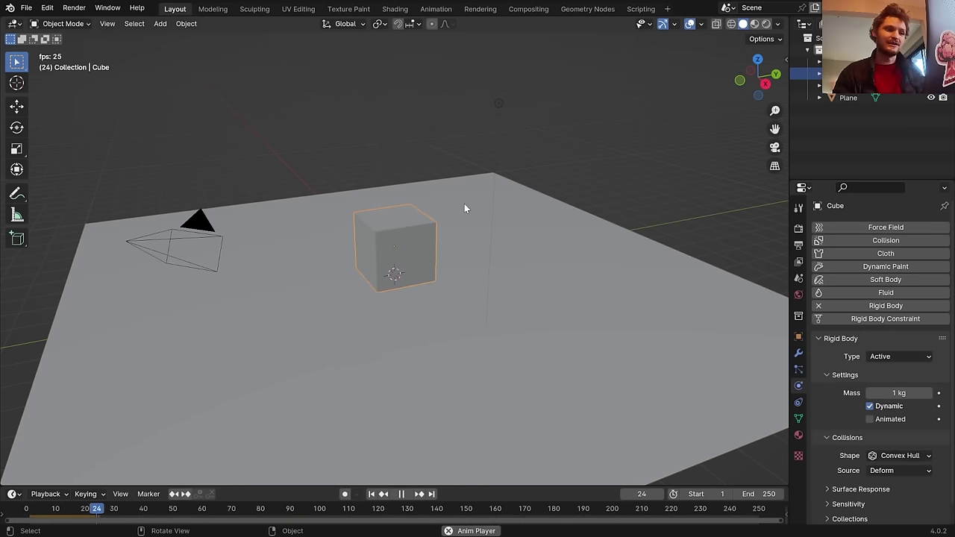
key(Escape)
key(space)
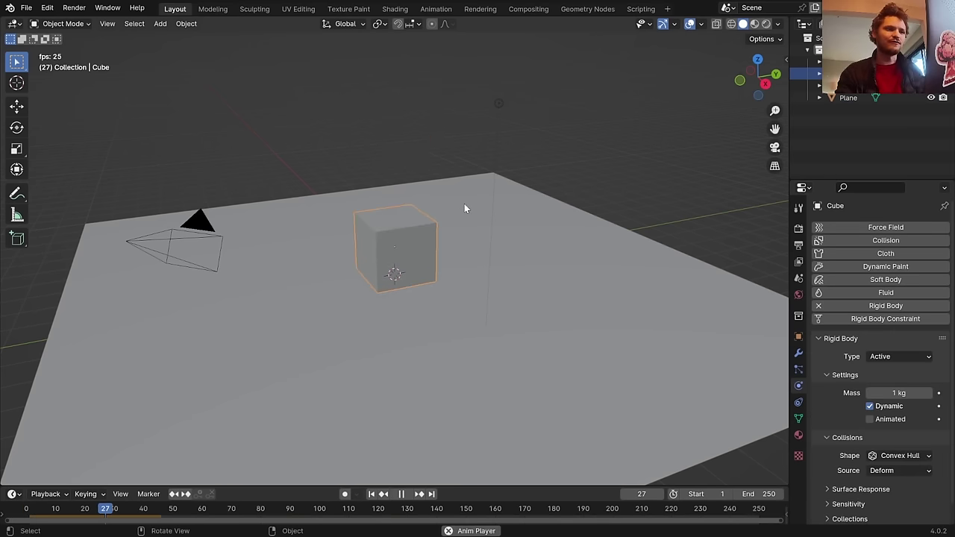
key(Escape)
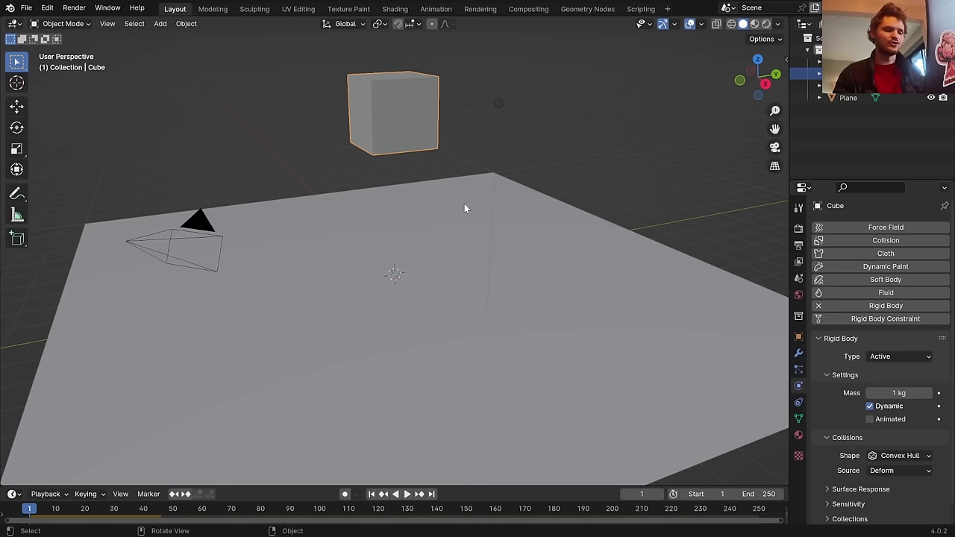
Apply Cell Fracture to the cube with Noise set to 0.8 and Recursive Shatter set to Random
key(F3)
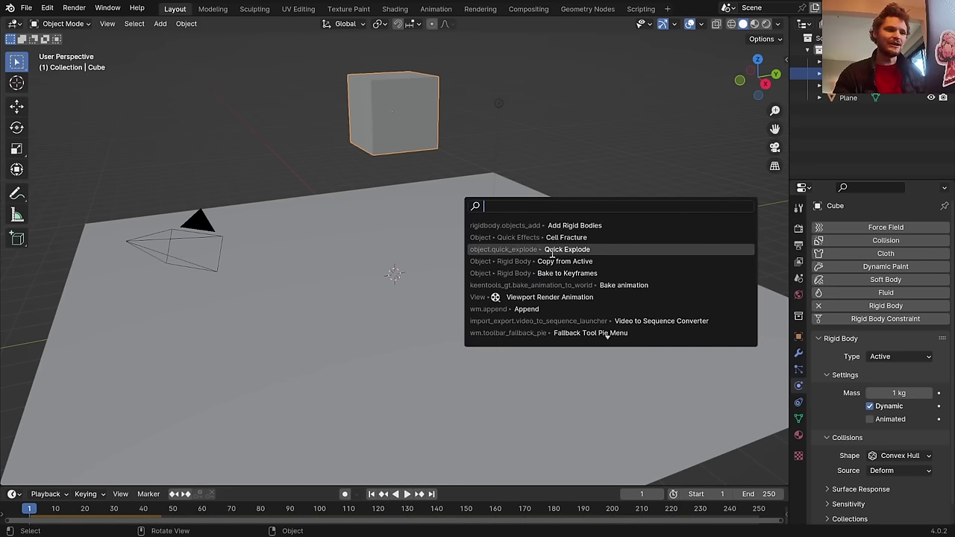
key(F3)
click(526, 134)
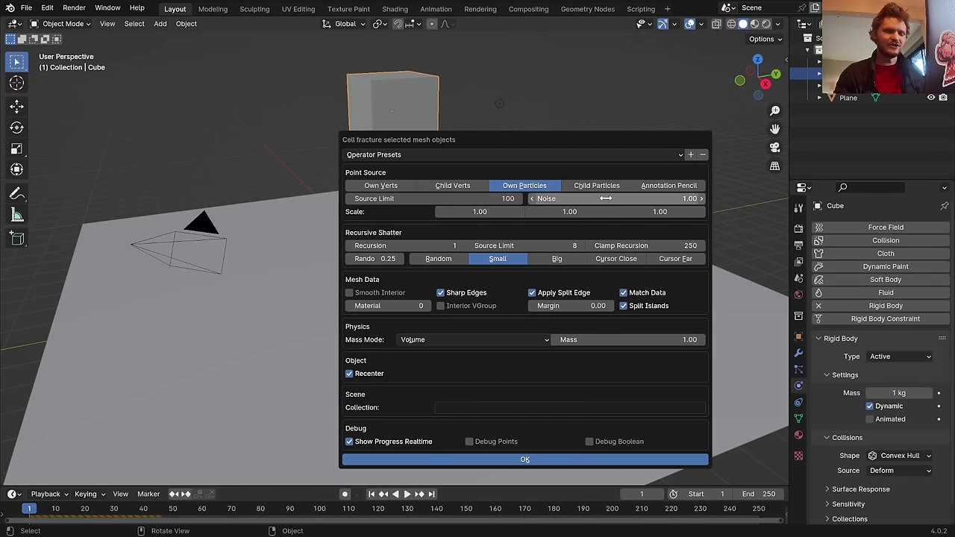
click(666, 197)
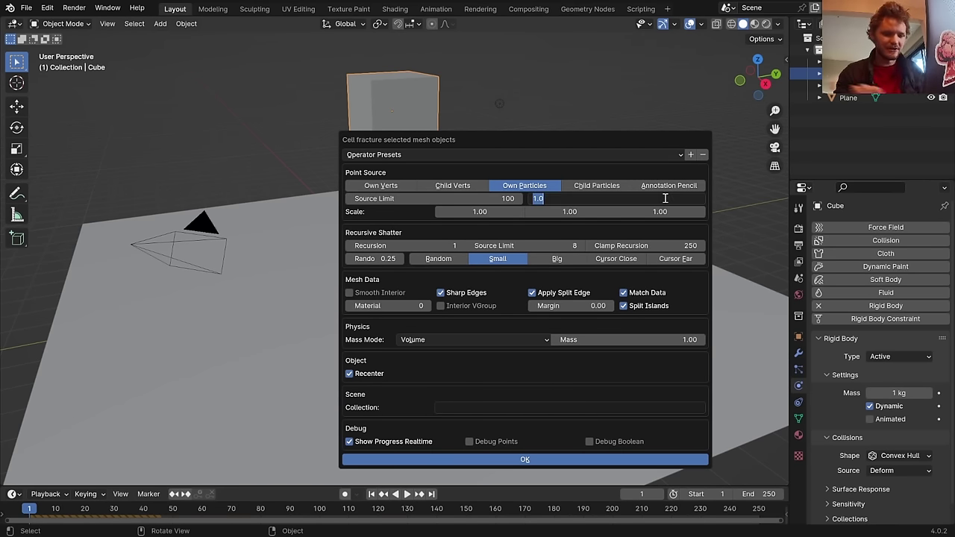
text(.8)
key(Return)
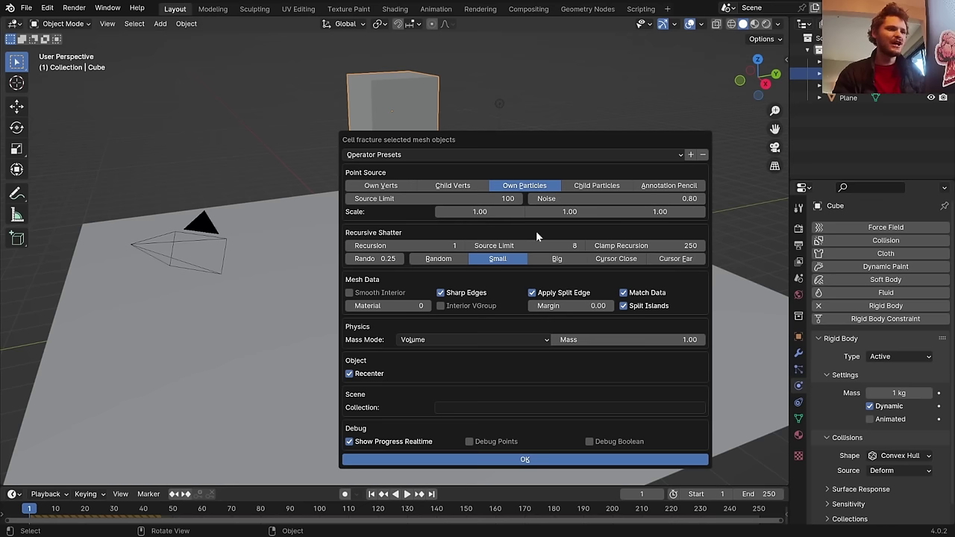
click(439, 258)
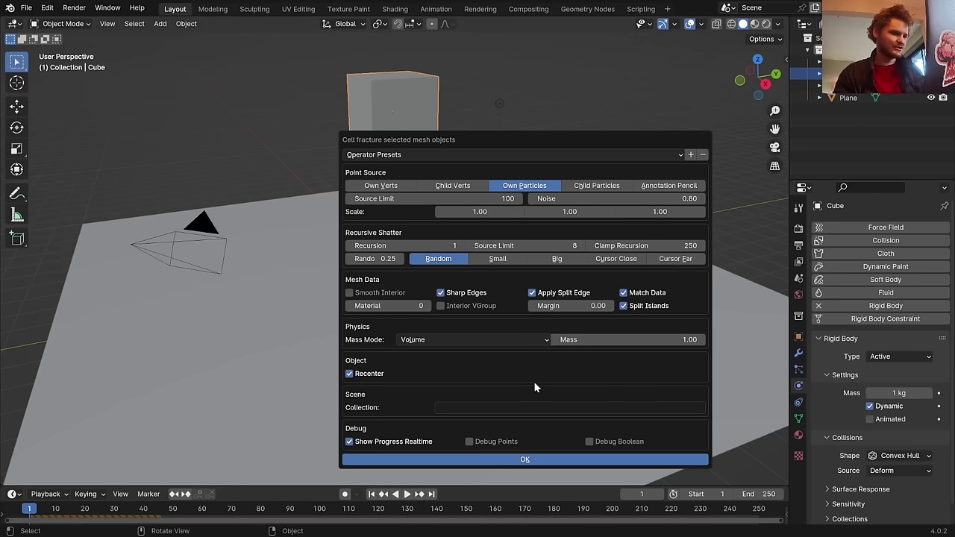
click(544, 461)
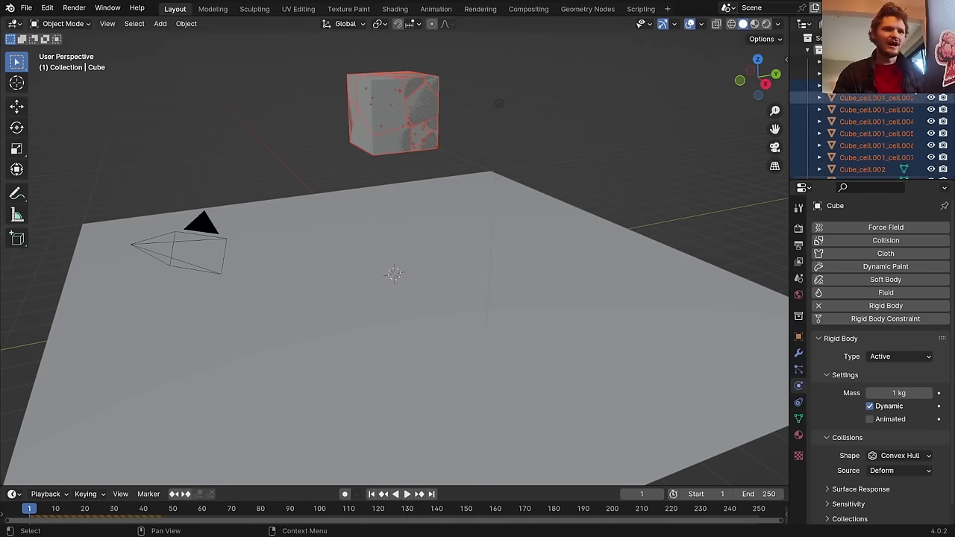
Delete the original cube and add rigid bodies to all of its fractured pieces
key(Delete)
mouse_move(409, 83)
middle_down()
mouse_move(278, 91)
mouse_move(326, 41)
mouse_move(406, 87)
middle_up()
drag(459, 157, 326, 58)
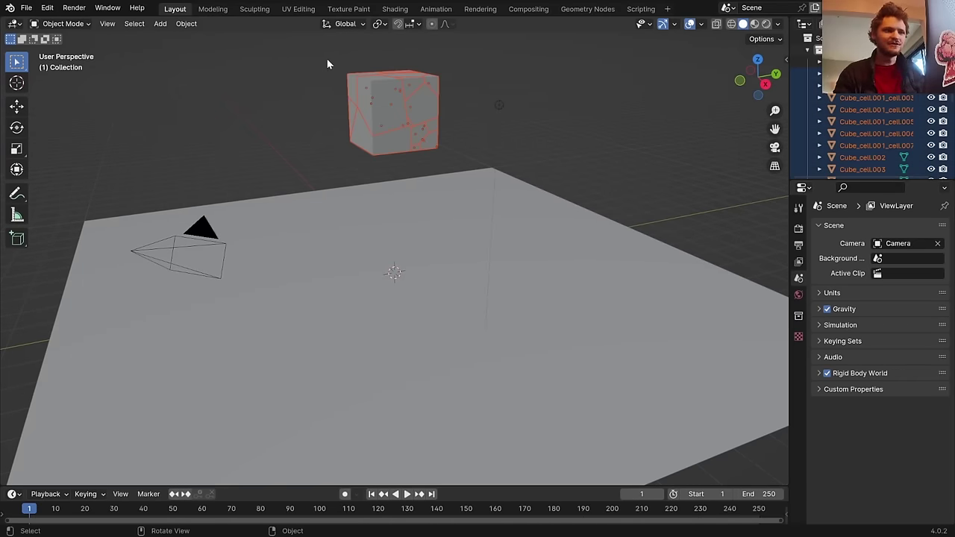
shift+click(379, 86)
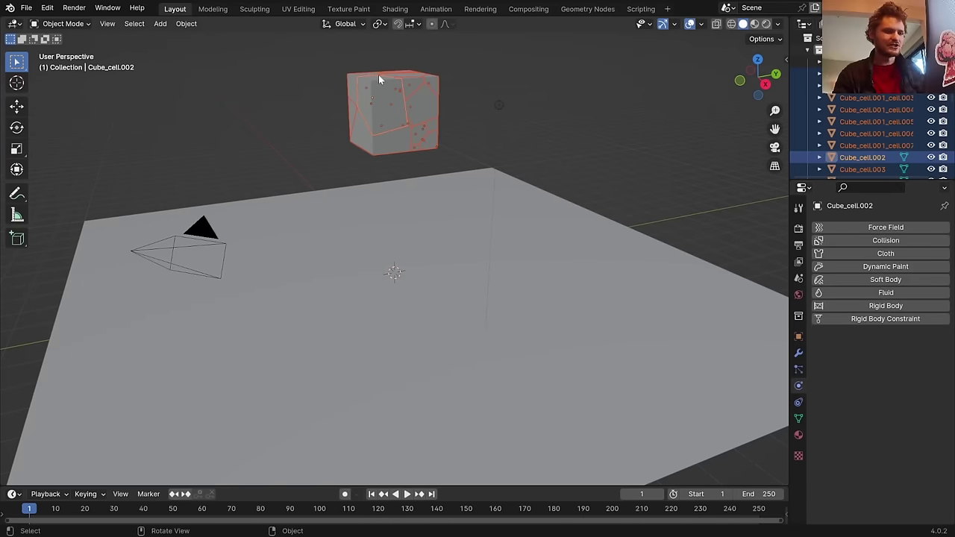
key(F3)
click(494, 111)
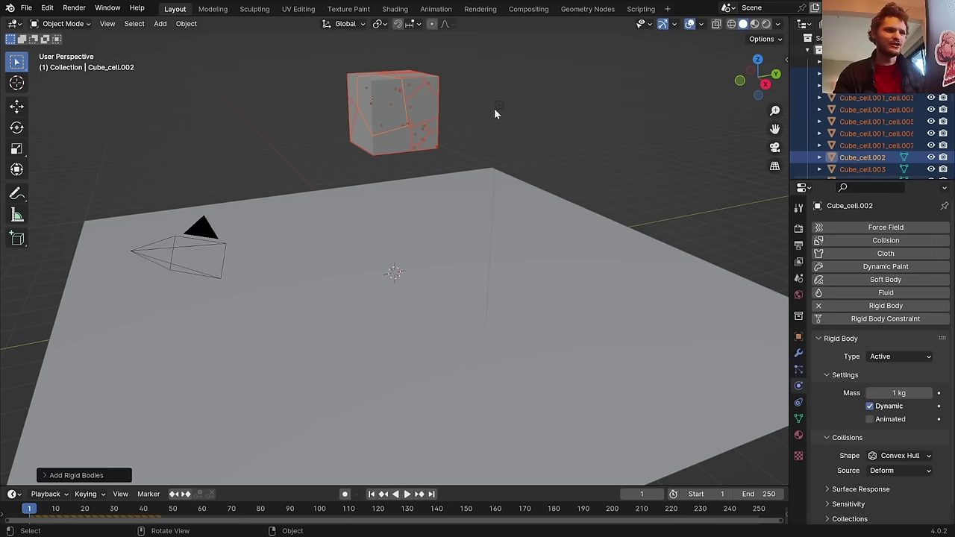
Play the rigid body simulation and replay it from the start to examine how the fractured cube breaks
key(space)
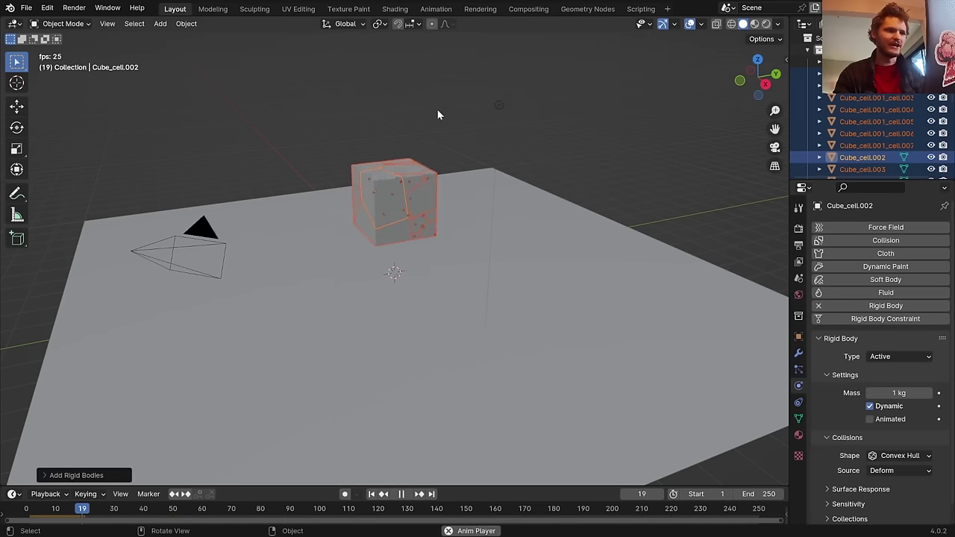
key(shift+Left)
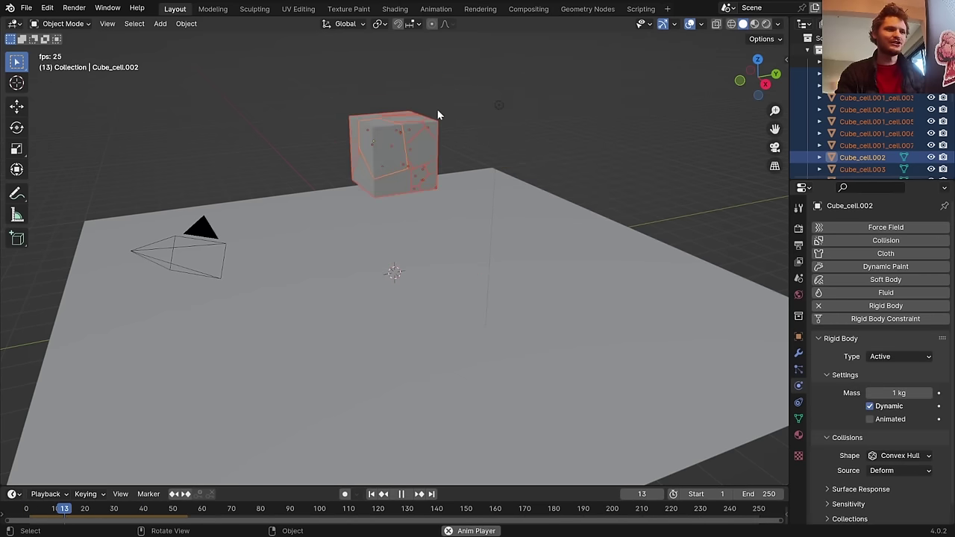
key(shift+Left)
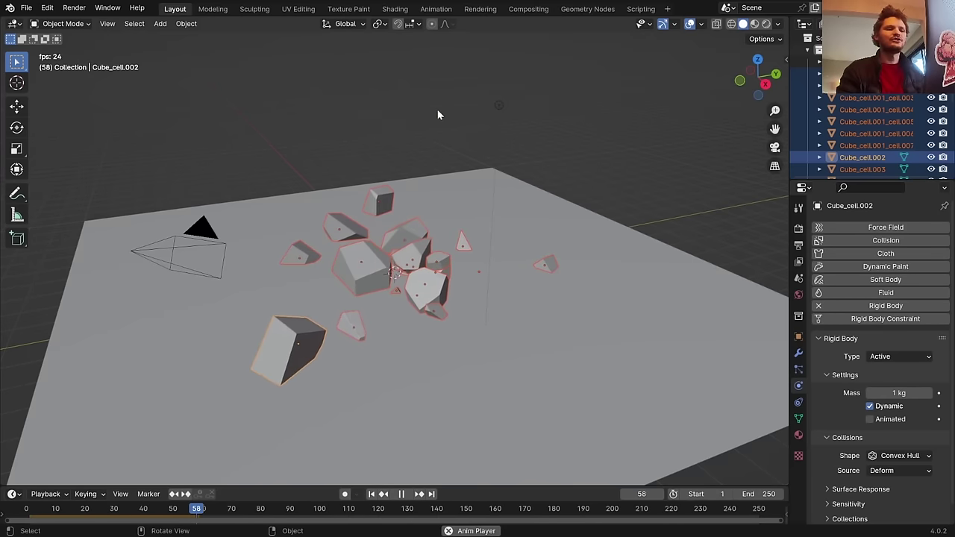
key(shift+Left)
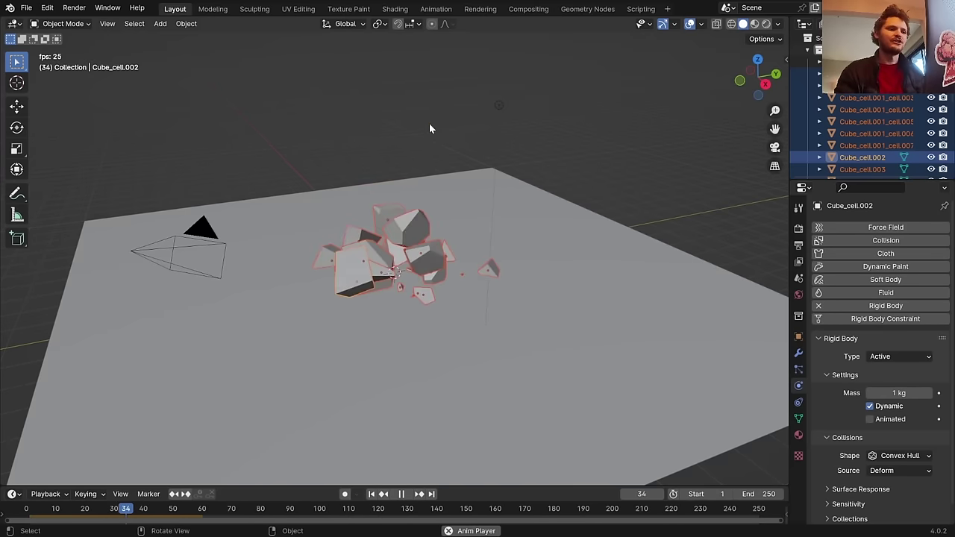
key(shift+Left)
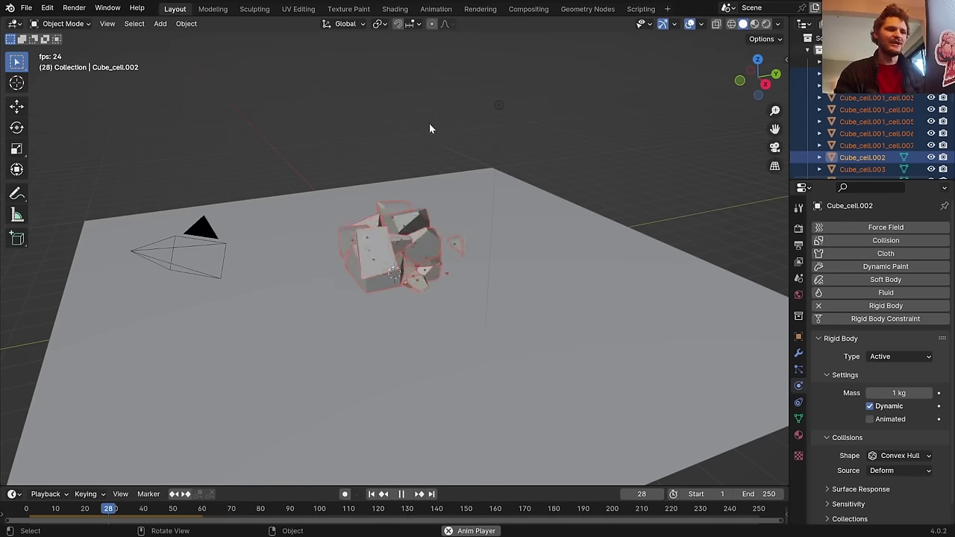
key(Escape)
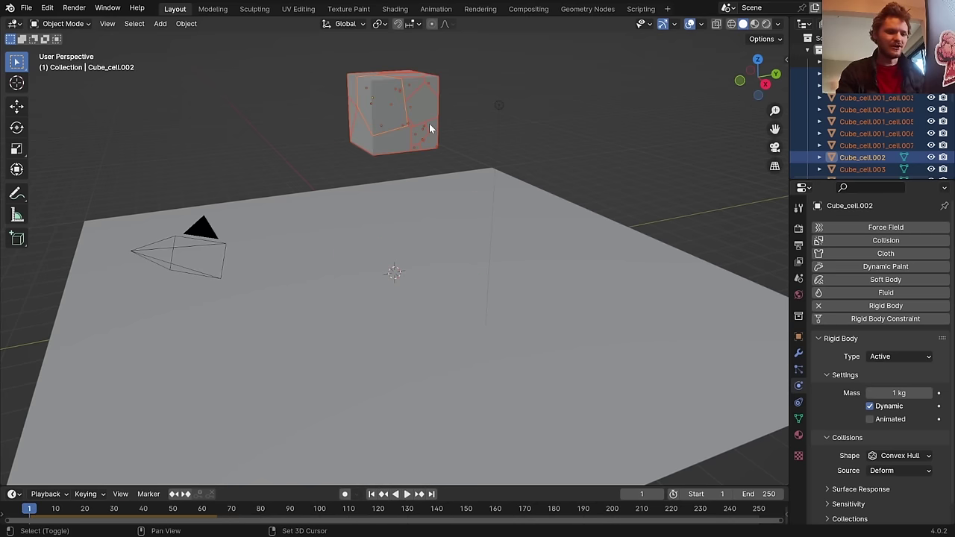
Start a new General file and save it to the Desktop as betterdestruction.blend
key(ctrl+n)
click(429, 124)
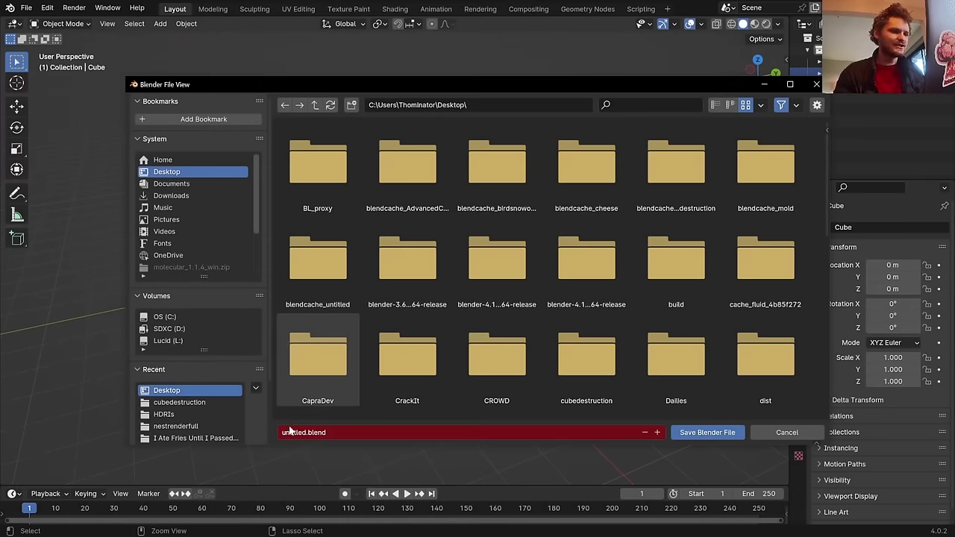
click(296, 432)
text(betterdestruction)
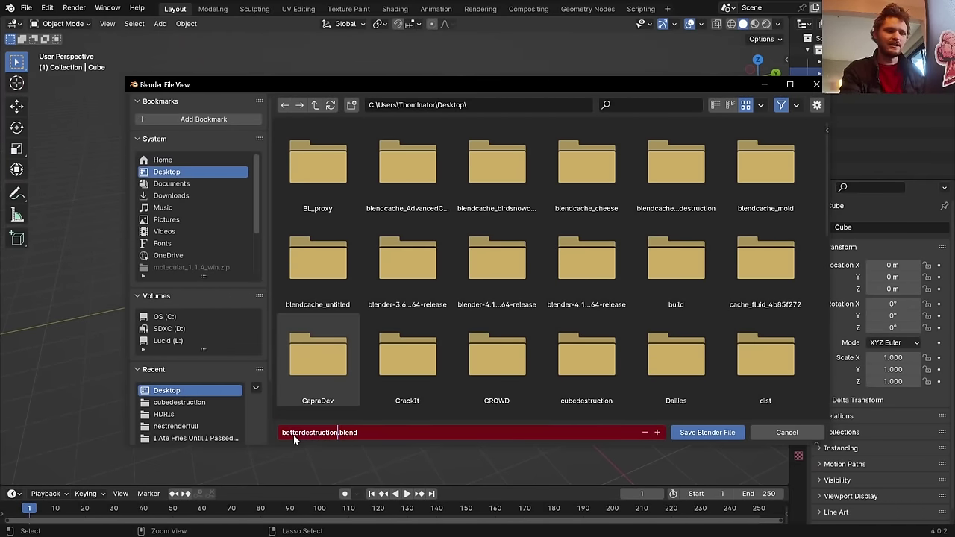
key(Return)
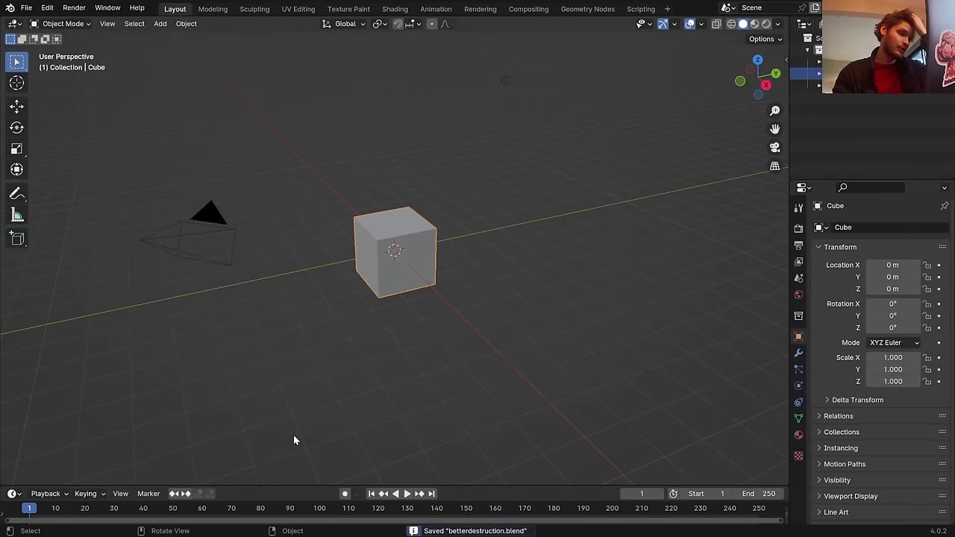
Raise the cube in the new scene about 4.7 m along the Z axis
key(g)
key(z)
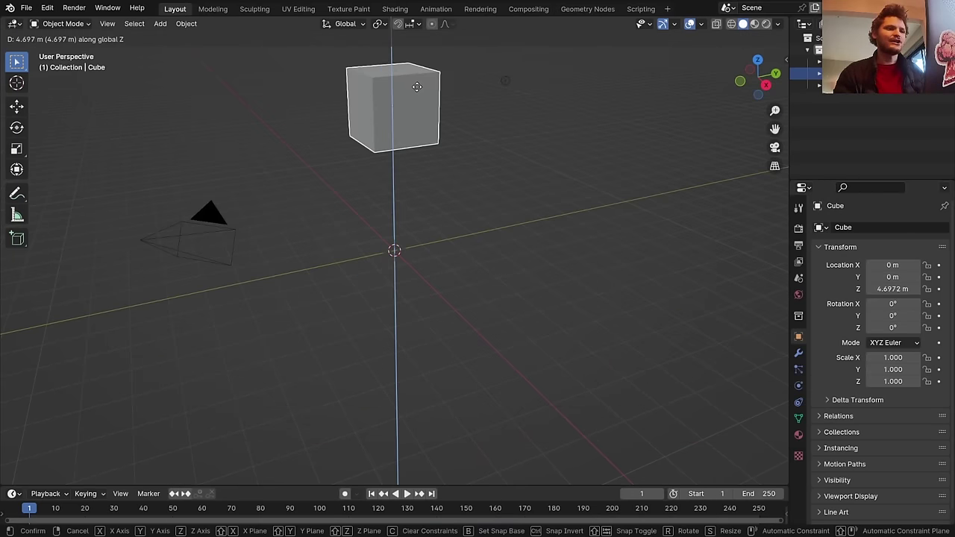
click(431, 162)
Add a ground plane at the world origin and scale it by a factor of 10
key(shift+a)
mouse_move(347, 138)
click(429, 138)
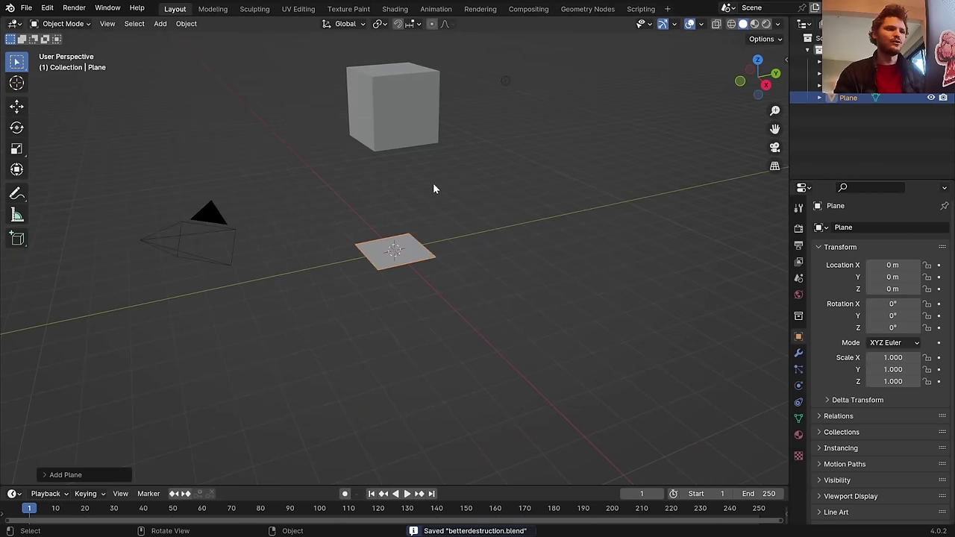
text(s10)
key(Return)
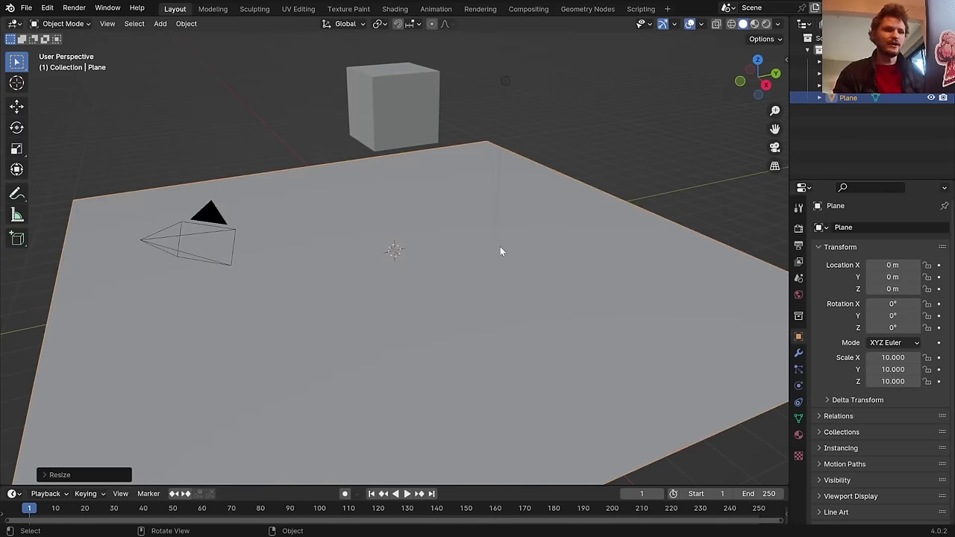
Extrude the ground plane's face slightly downward in Edit Mode to give it thickness, and return to Object Mode
middle_drag(500, 246, 481, 204)
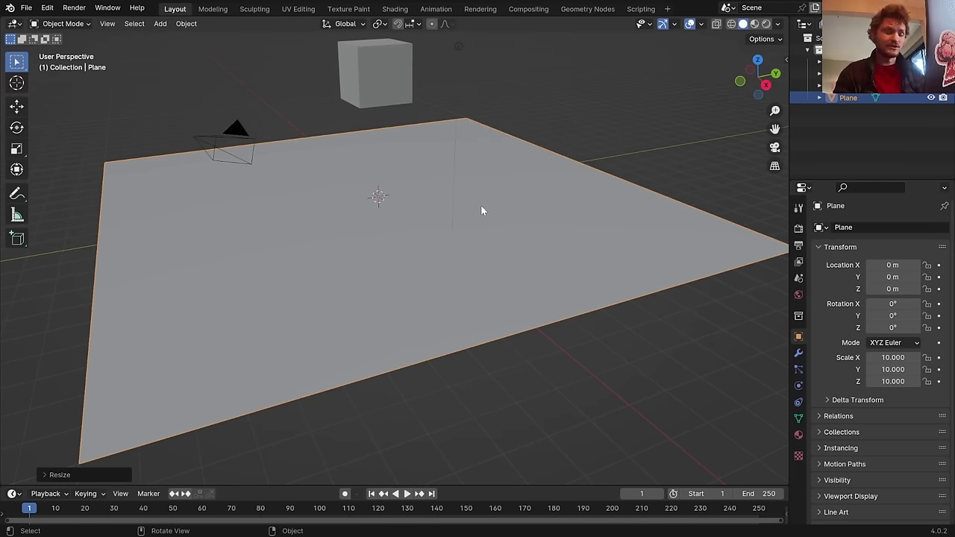
key(Tab)
key(e)
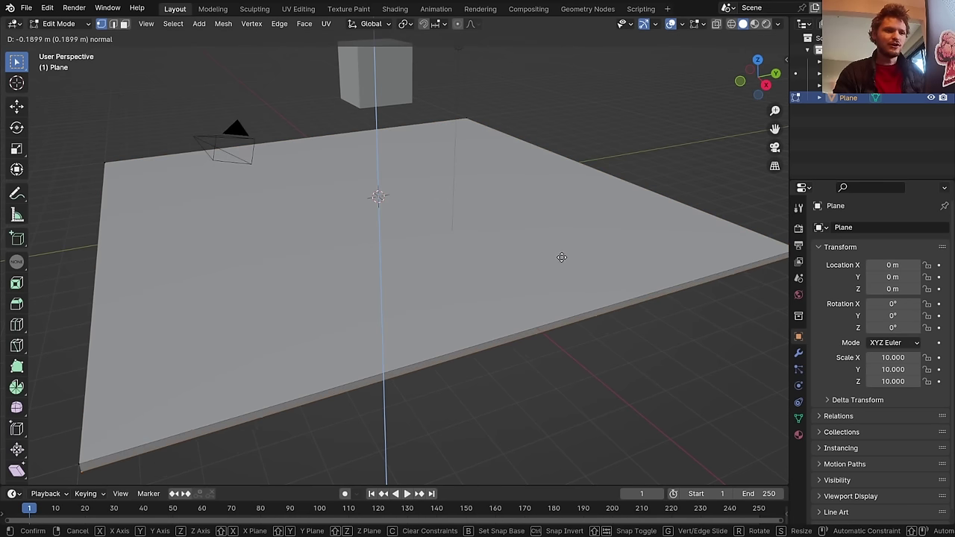
click(563, 261)
key(Tab)
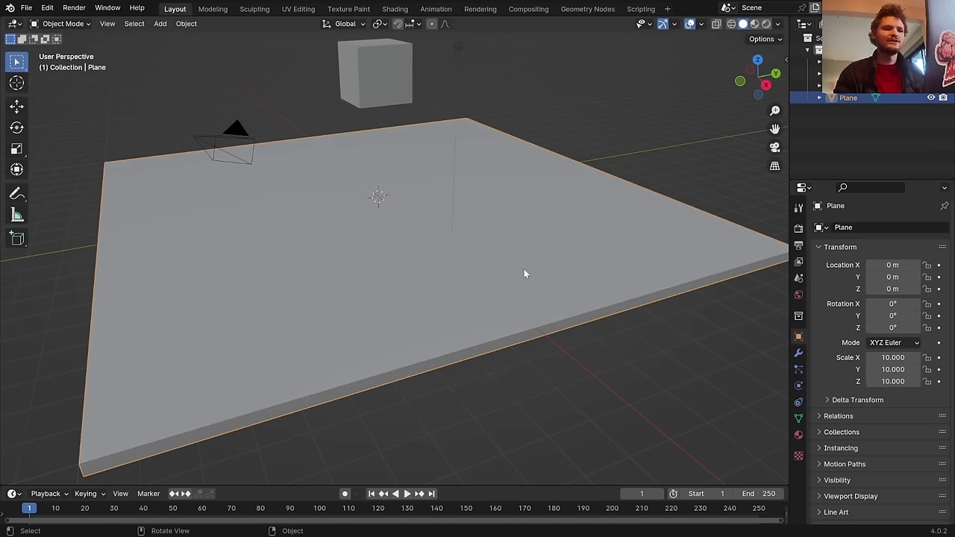
Set the ground plane's origin to its geometry
mouse_move(523, 274)
middle_down()
mouse_move(500, 235)
mouse_move(520, 257)
middle_up()
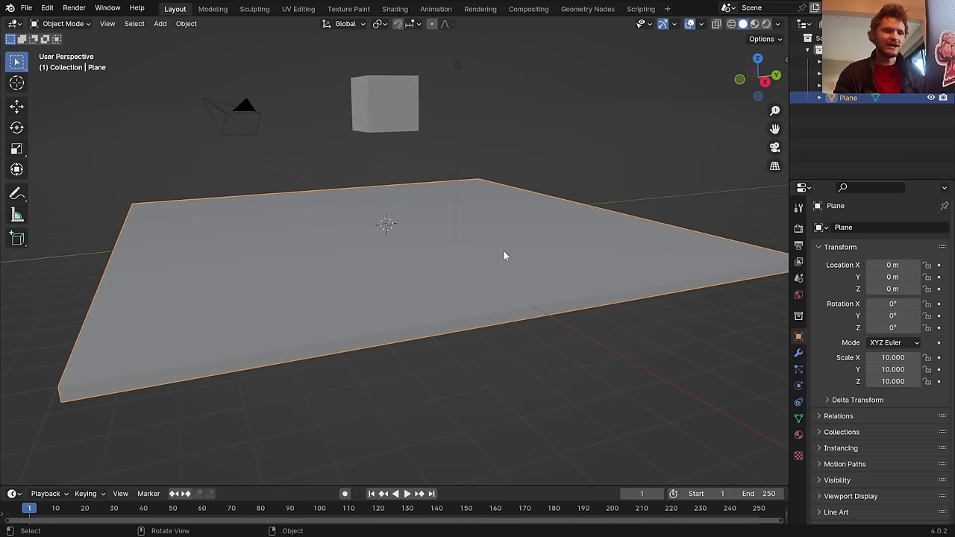
click(185, 24)
mouse_move(210, 49)
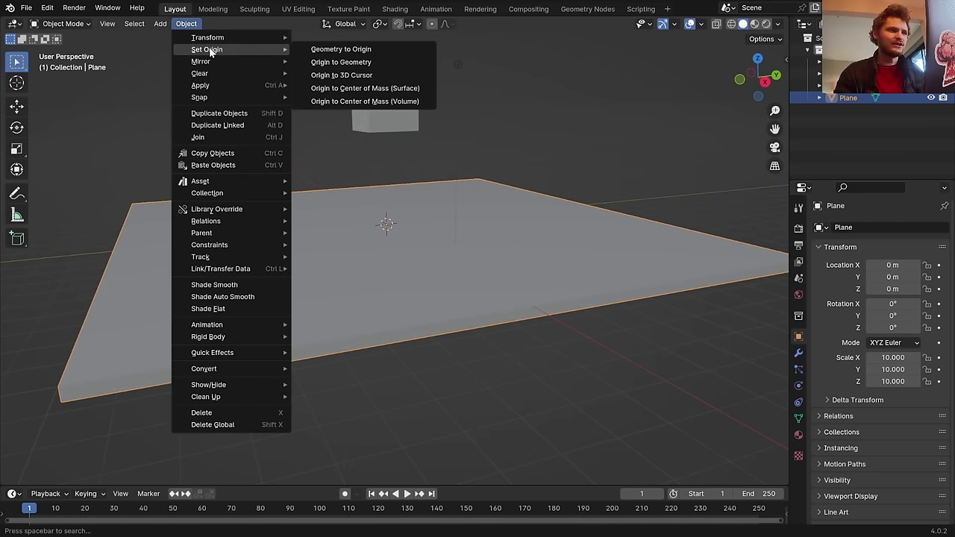
click(348, 65)
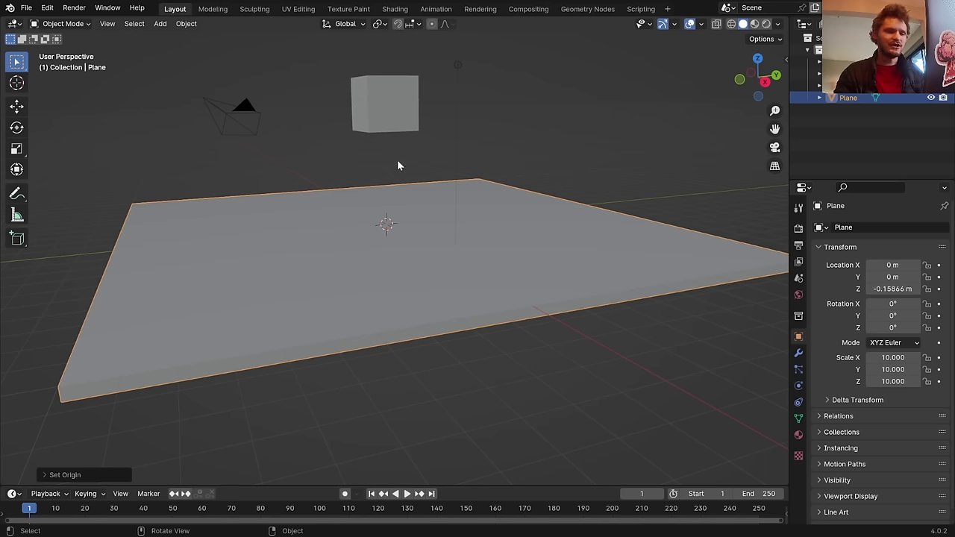
Apply the ground plane's rotation and scale, and show the transform values to check the scale
key(ctrl+a)
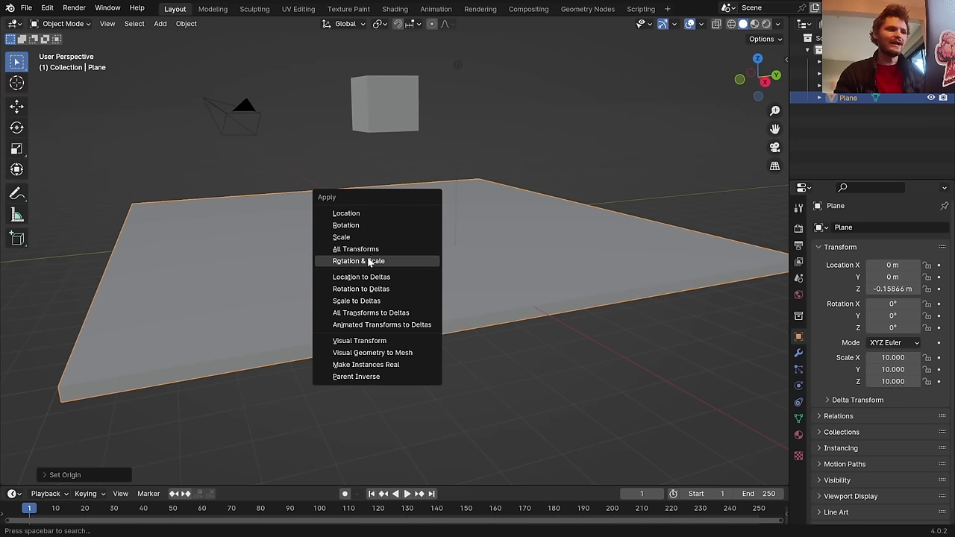
click(369, 261)
key(n)
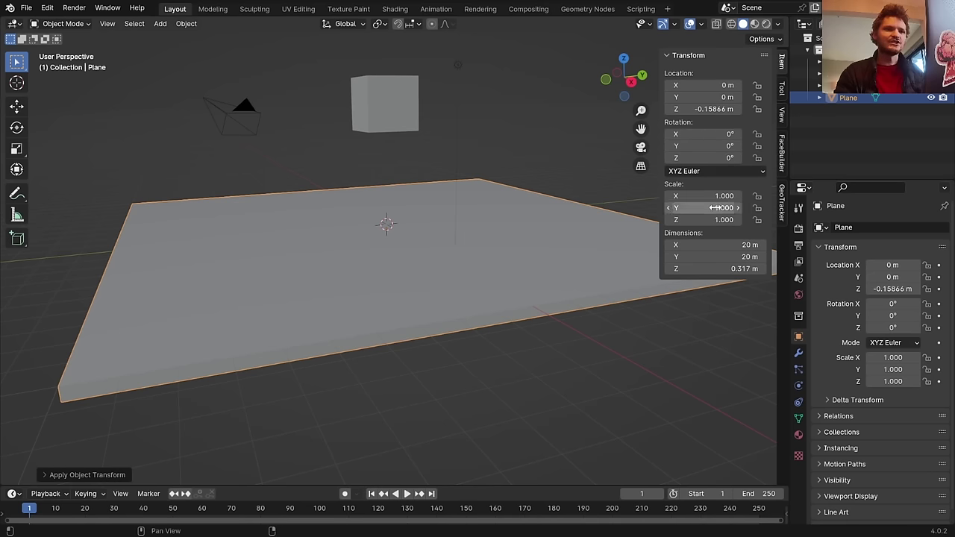
key(ctrl+z)
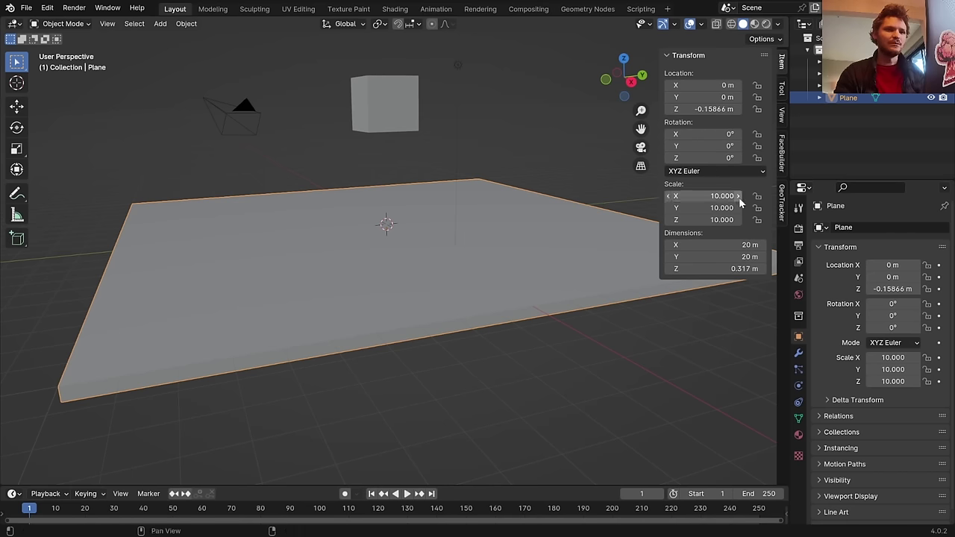
key(ctrl+a)
click(395, 197)
middle_drag(411, 193, 397, 131)
click(397, 132)
click(494, 314)
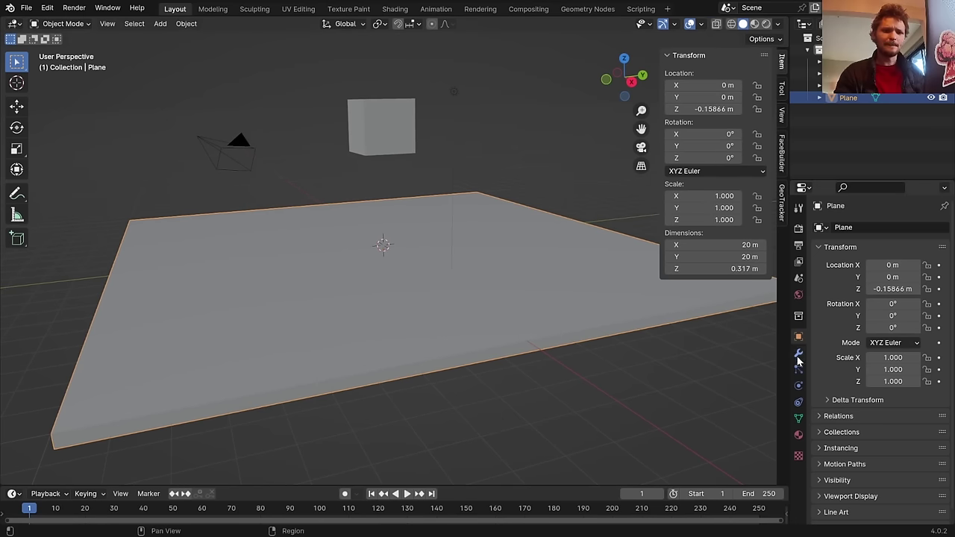
Add rigid body physics to the ground plane and set its type to Passive
click(798, 385)
click(828, 306)
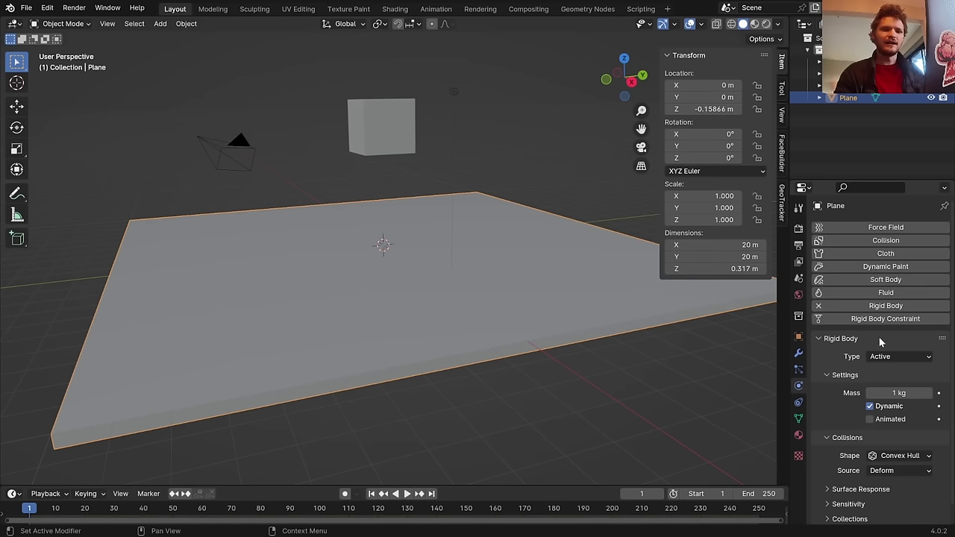
key(space)
key(Escape)
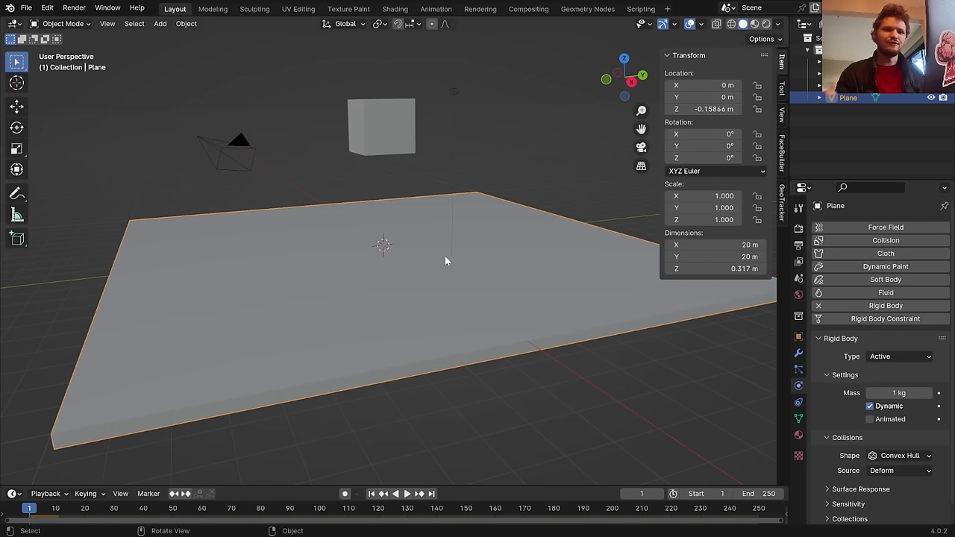
click(885, 352)
click(887, 376)
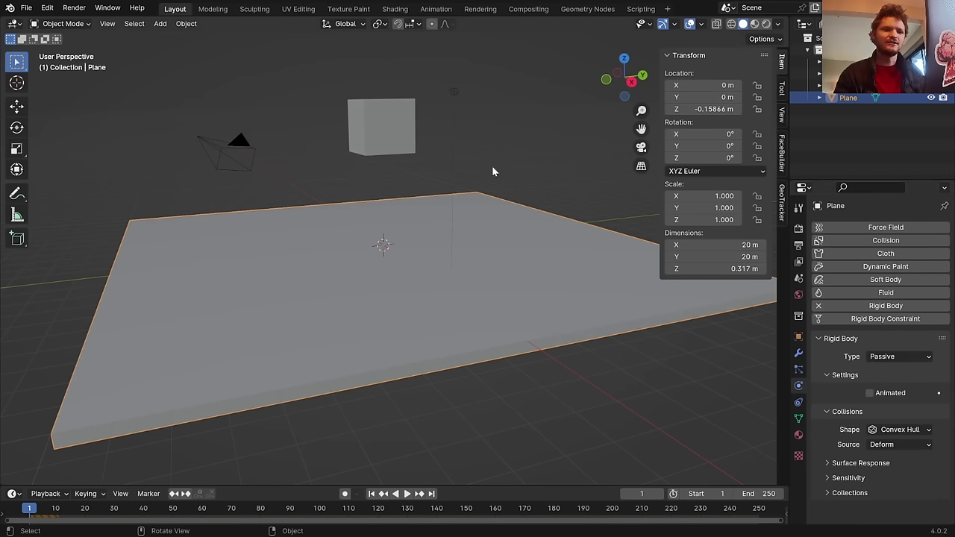
Add an active rigid body to the cube, play the simulation to test its fall, and return to frame 1
click(375, 115)
click(880, 306)
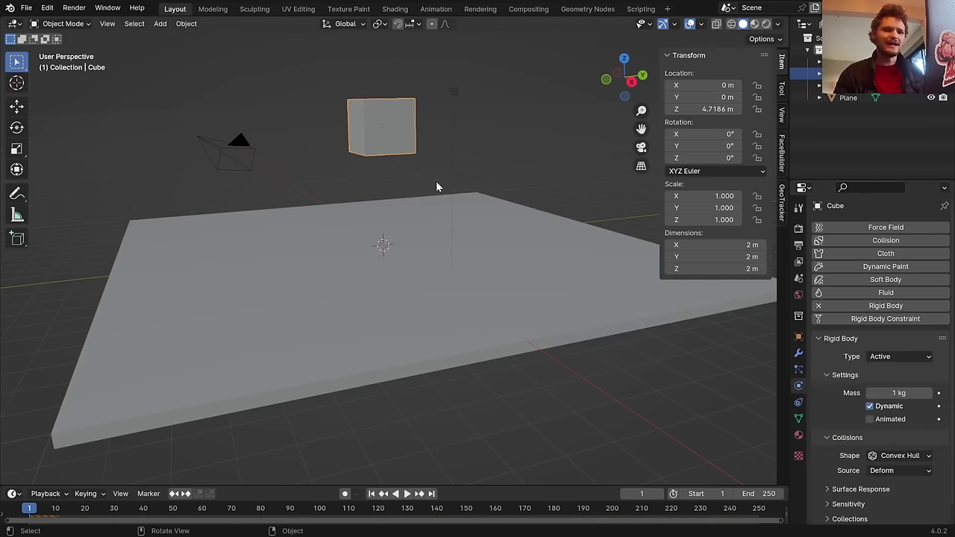
key(space)
key(space)
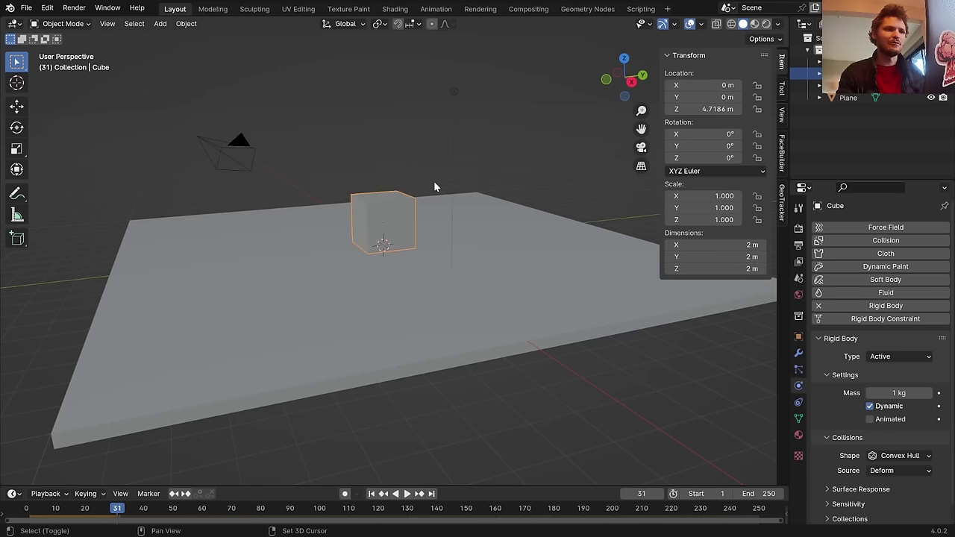
key(shift+Left)
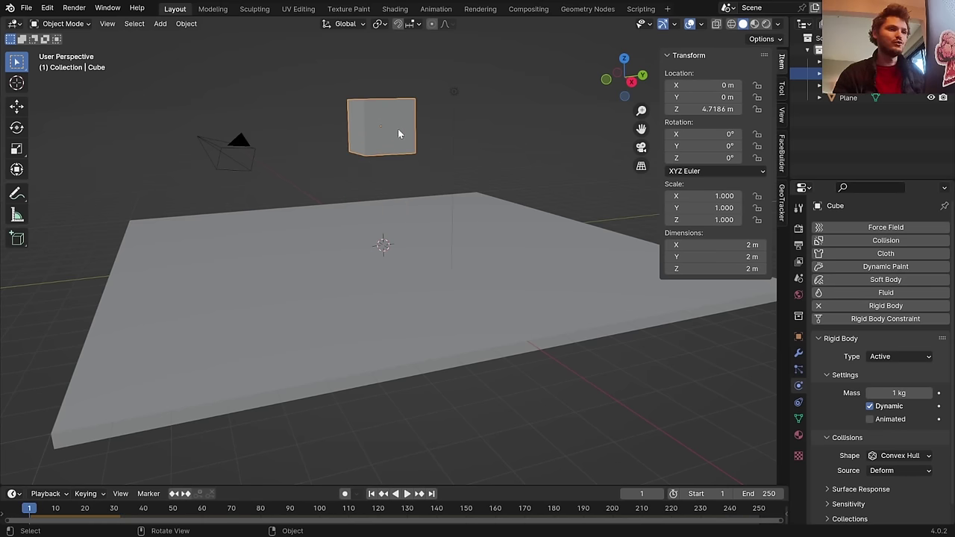
middle_drag(396, 130, 385, 149)
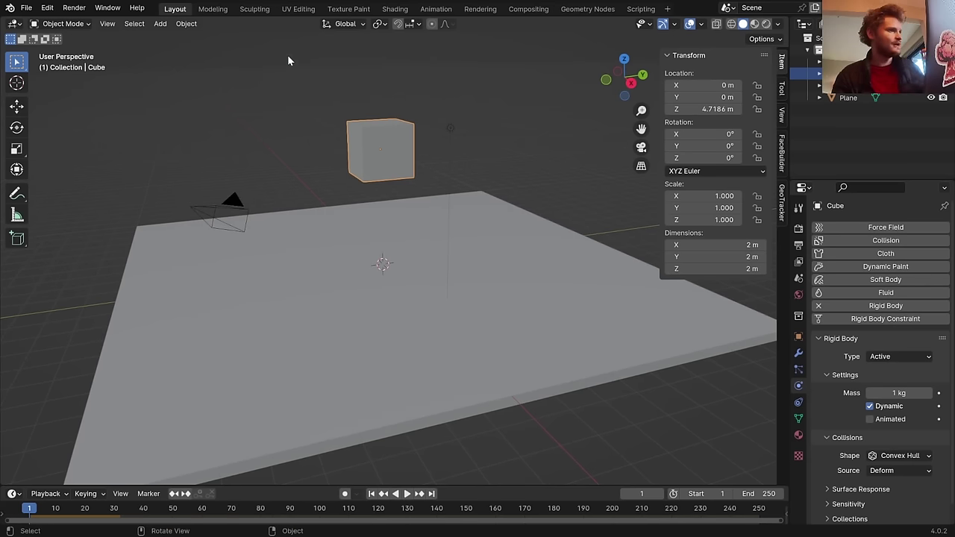
Search the add-on preferences for "cell" and check whether the Cell Fracture add-on is enabled
click(47, 8)
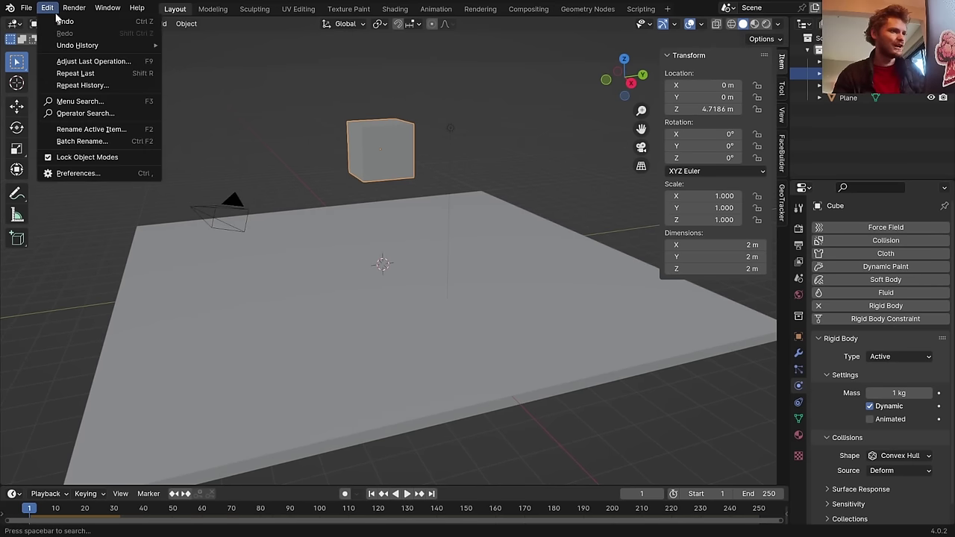
click(80, 175)
click(377, 42)
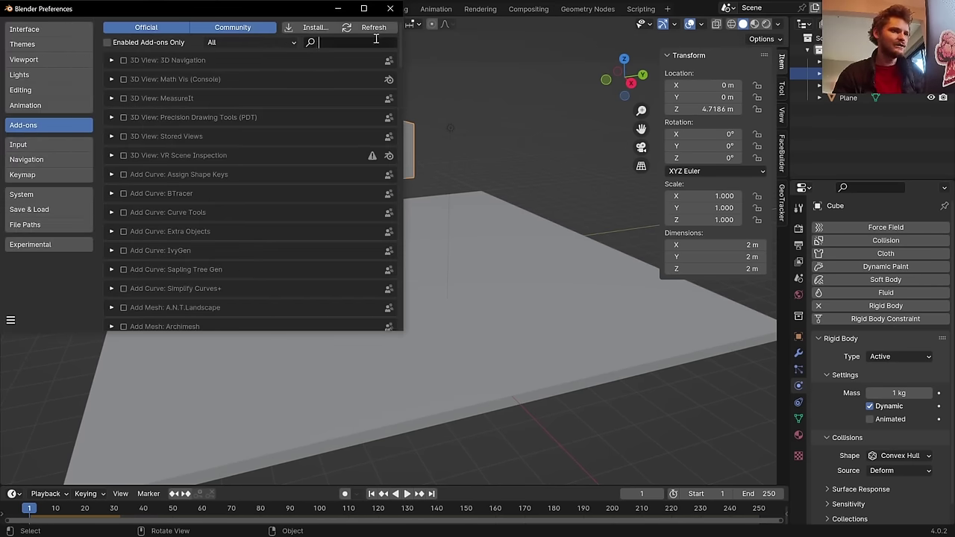
text(cell)
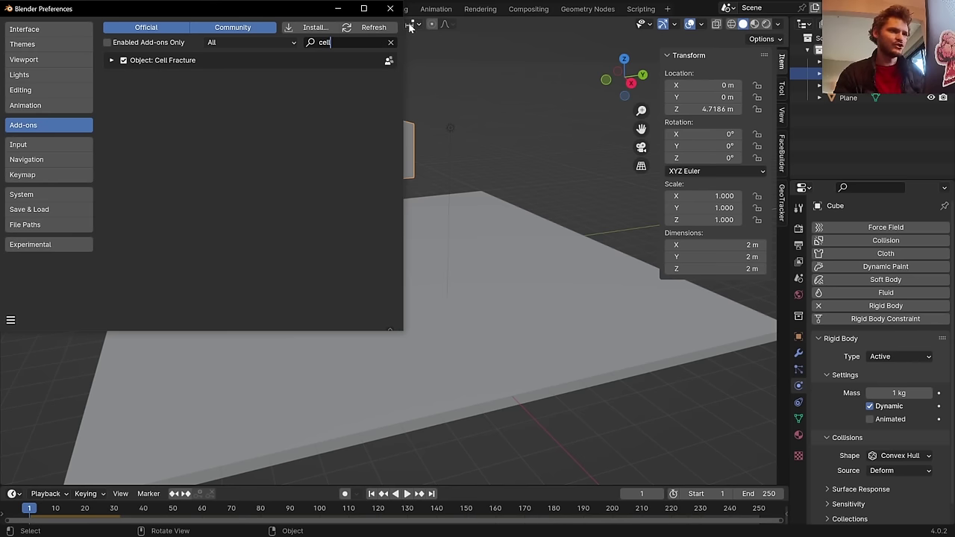
click(390, 9)
Try Cell Fracture on the cube with its default settings, and undo the fracture
key(F3)
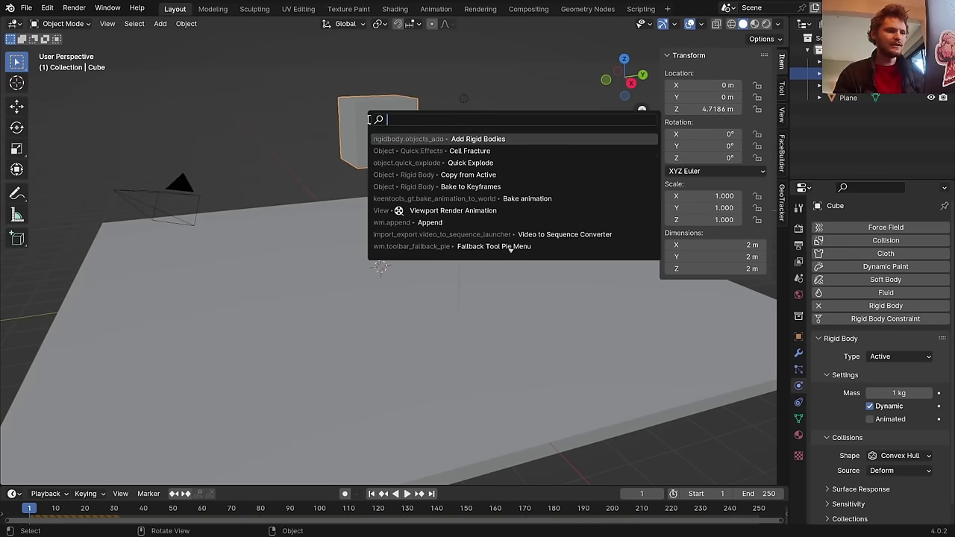
click(480, 151)
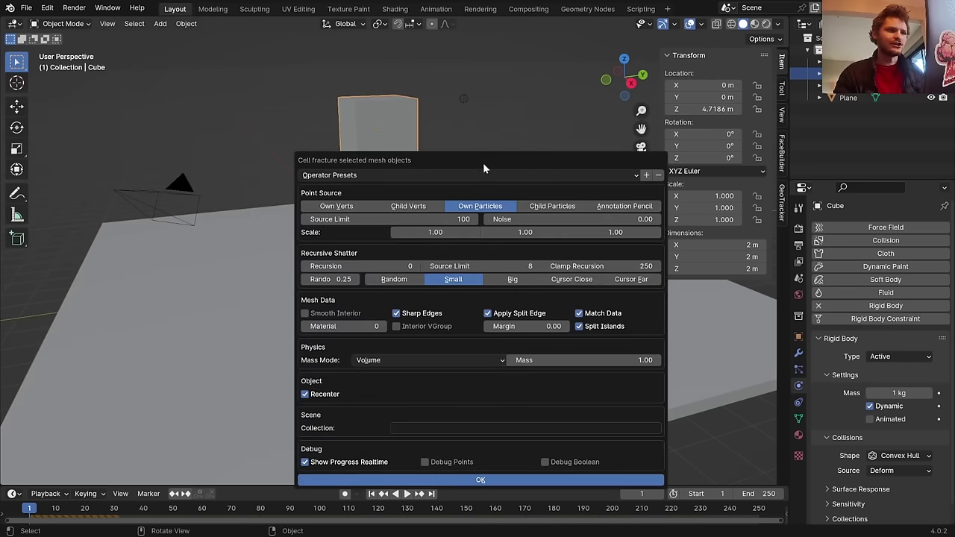
drag(484, 166, 465, 94)
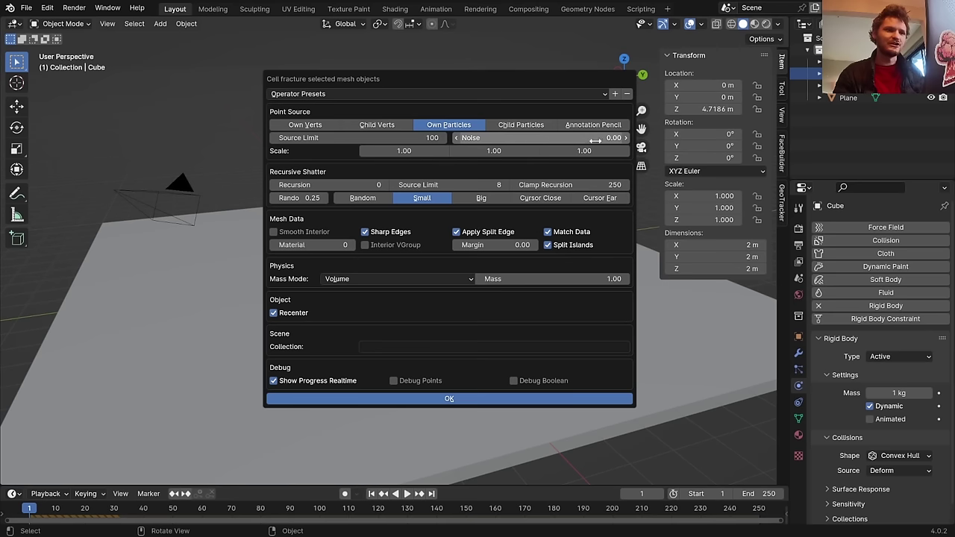
click(494, 400)
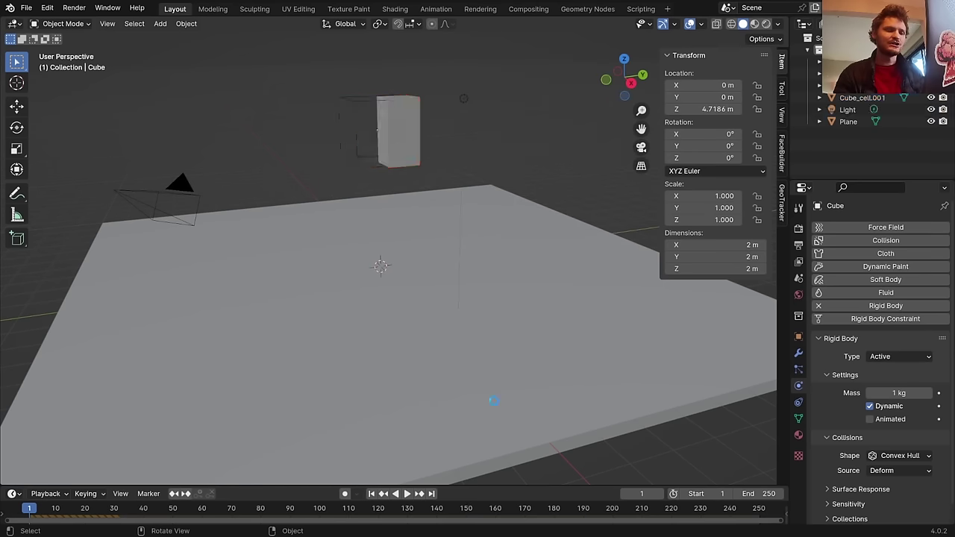
click(401, 131)
Run Cell Fracture on the cube with noise 0.5 and recursion 1, and undo the fracture
key(F3)
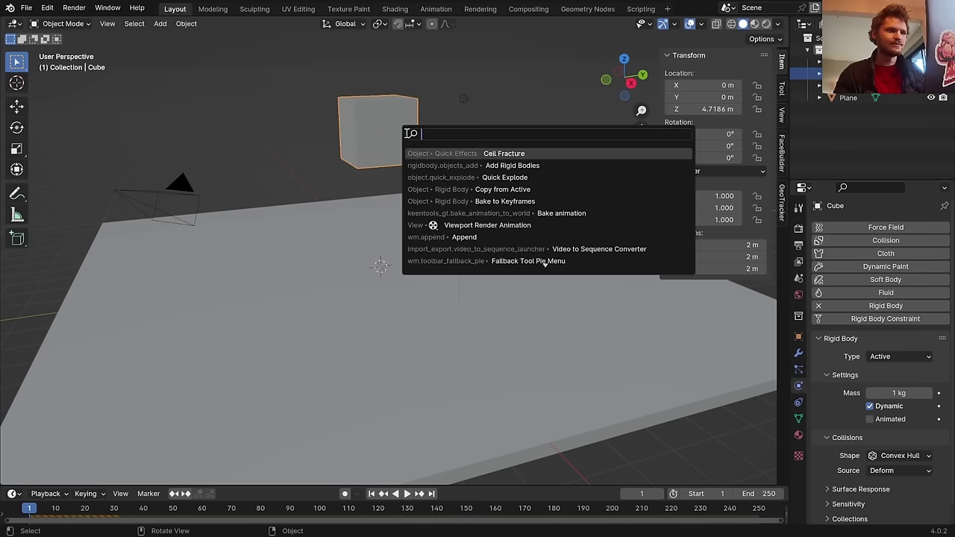
click(489, 153)
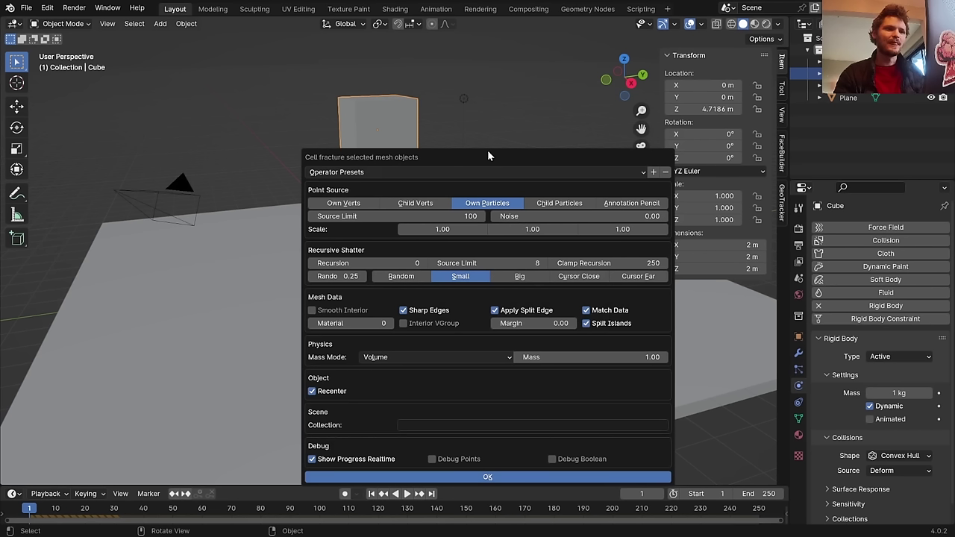
click(563, 214)
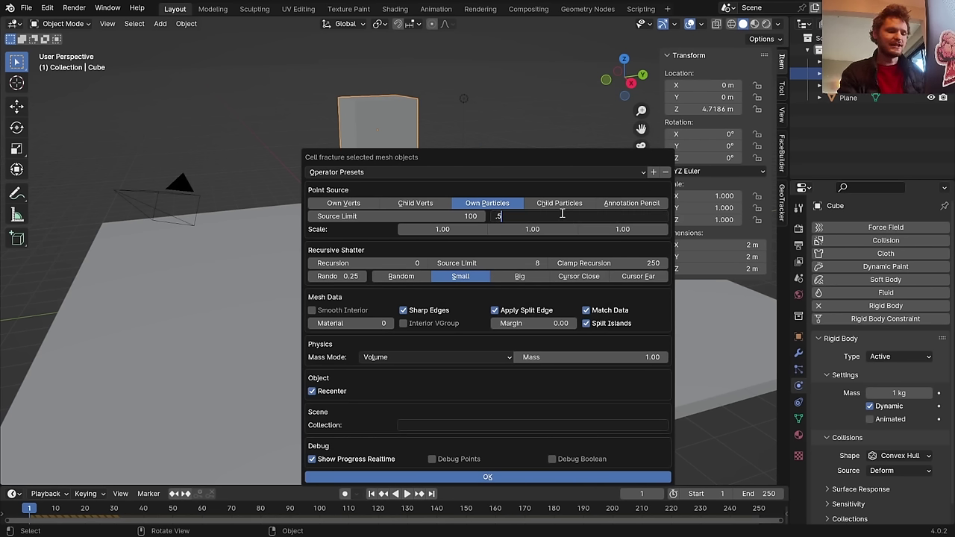
text(.5)
key(Return)
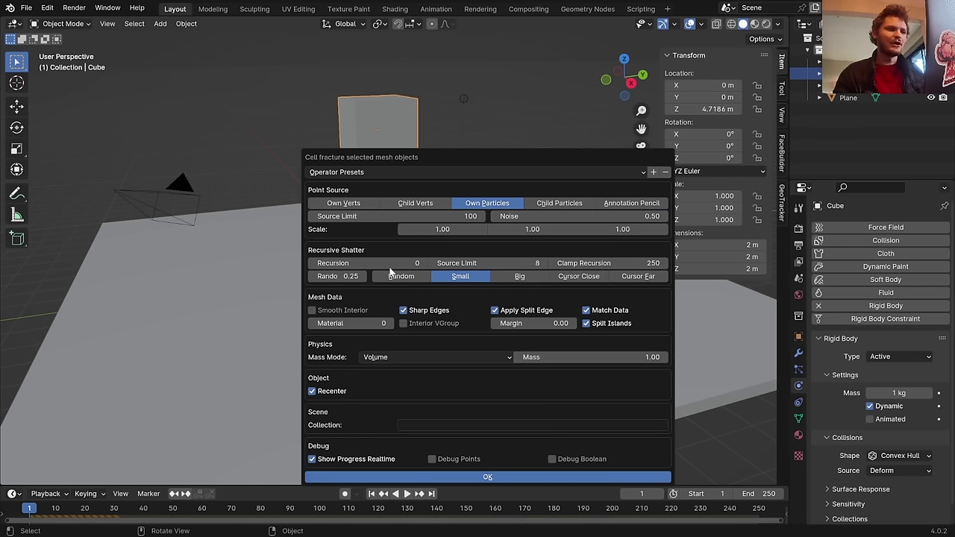
click(423, 264)
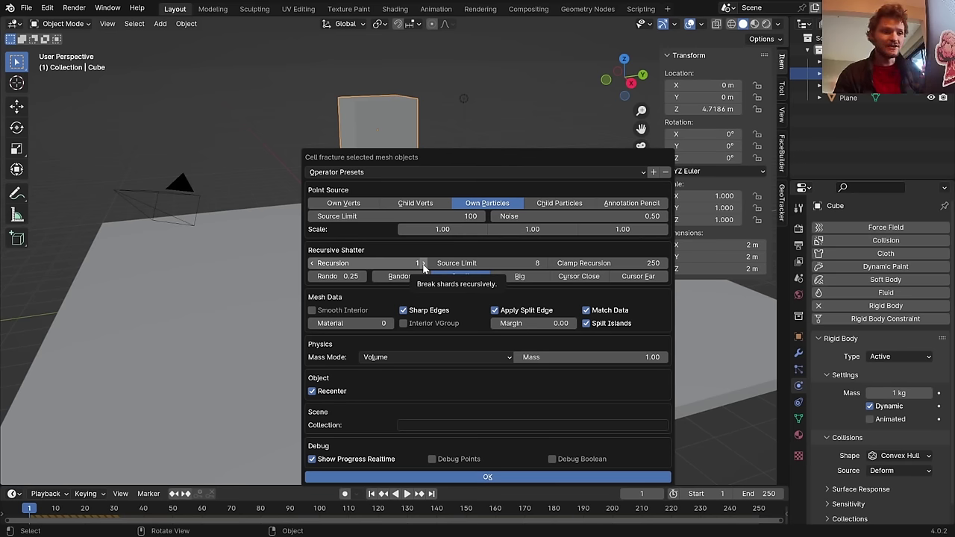
click(500, 478)
key(ctrl+z)
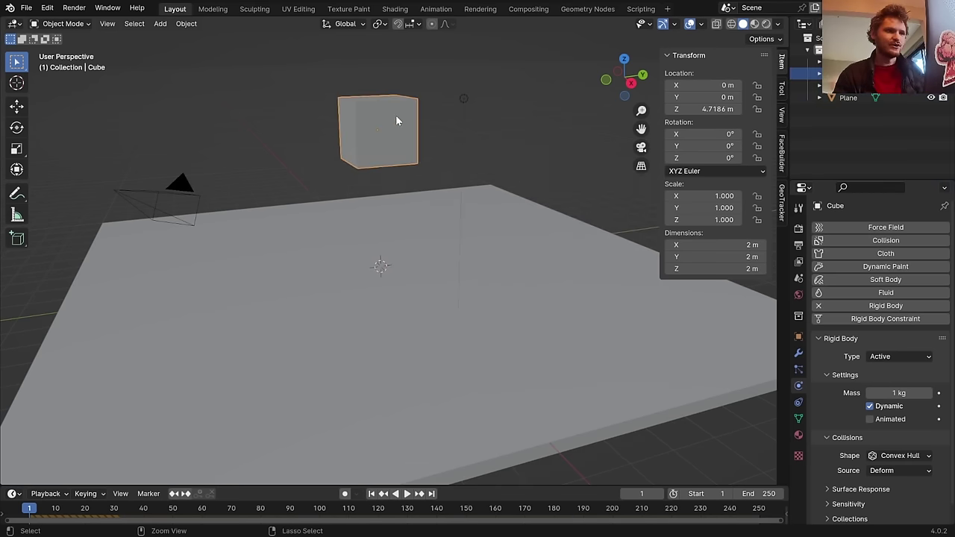
Run Cell Fracture on the cube with recursive shattering set to Big, inspect the pieces, and undo the fracture
key(F3)
click(454, 136)
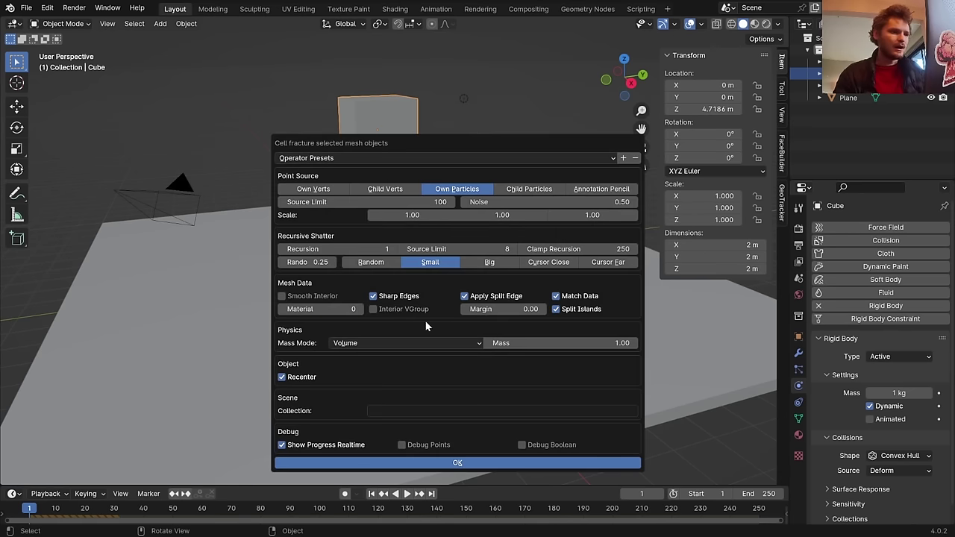
click(367, 265)
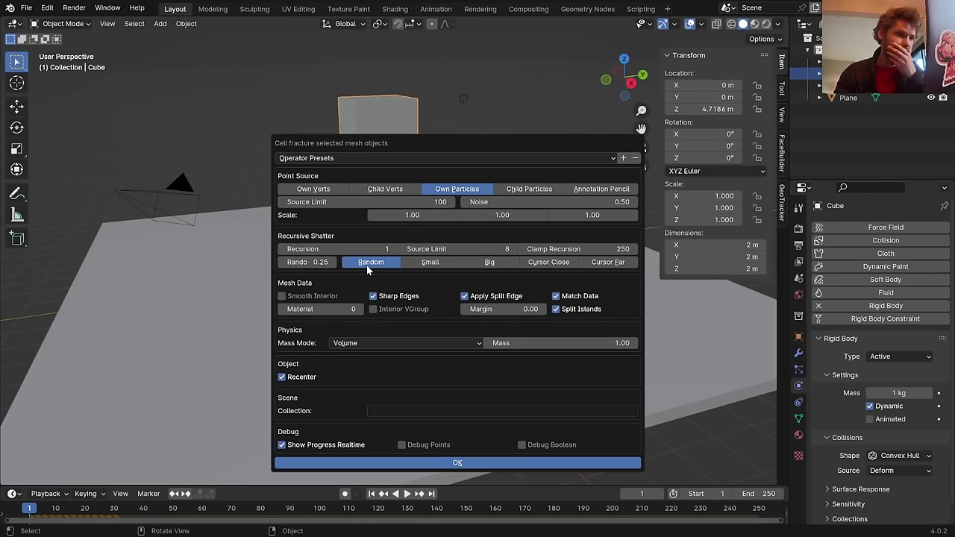
click(504, 263)
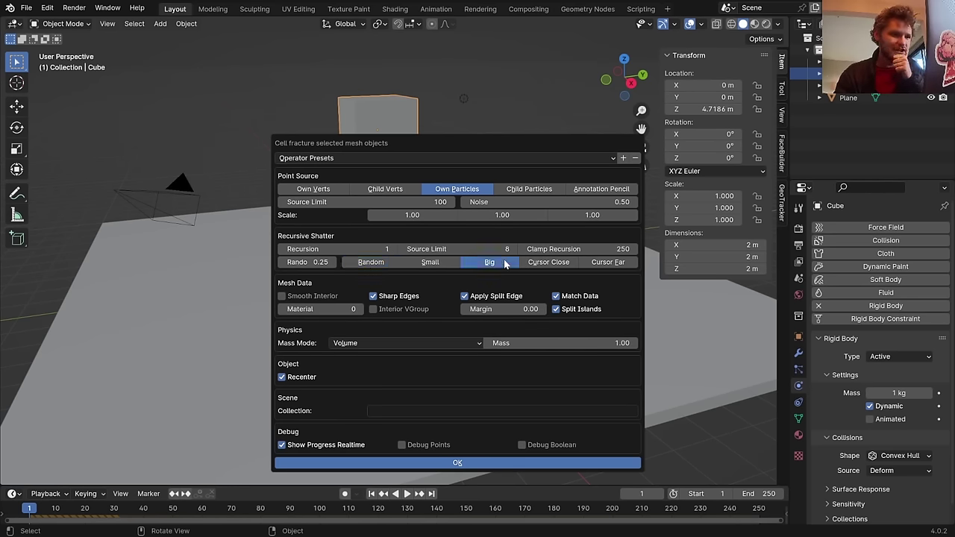
click(466, 460)
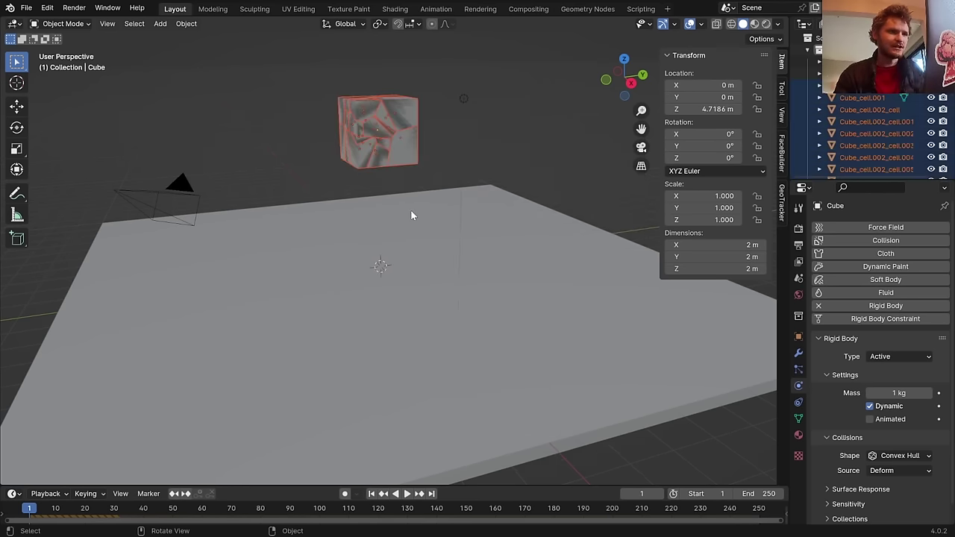
middle_drag(411, 213, 371, 117)
key(ctrl+z)
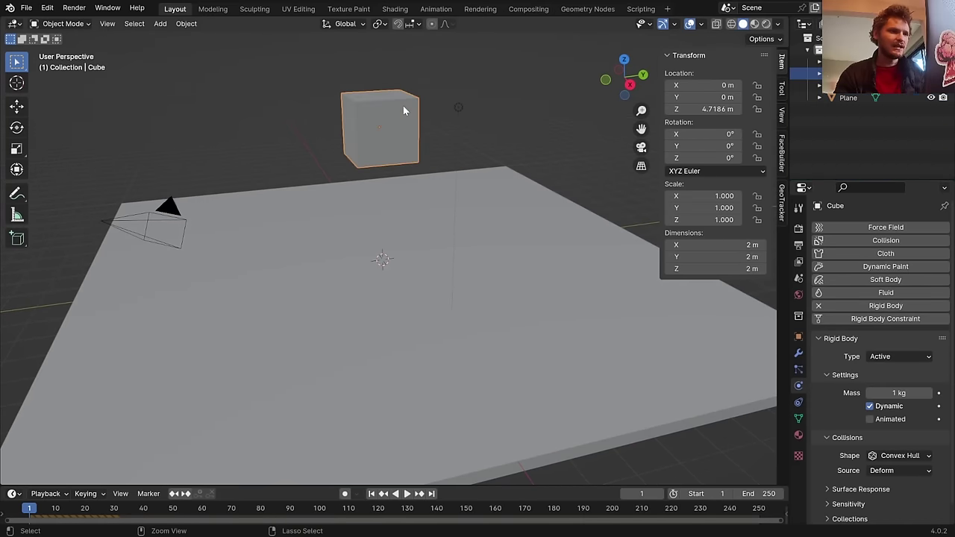
Run Cell Fracture on the cube with recursion 2 and recursive shatter randomness 0.3, and undo the fracture
key(F3)
click(487, 128)
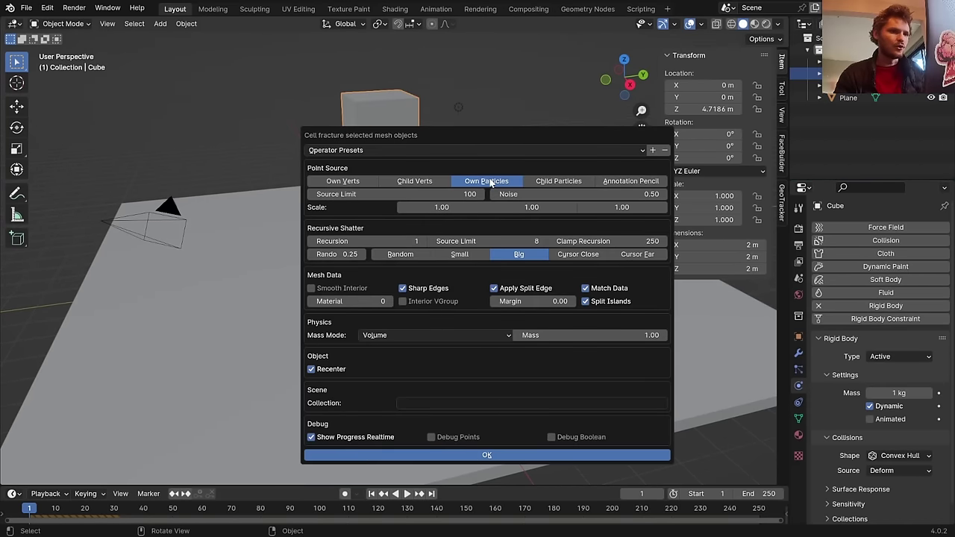
click(424, 241)
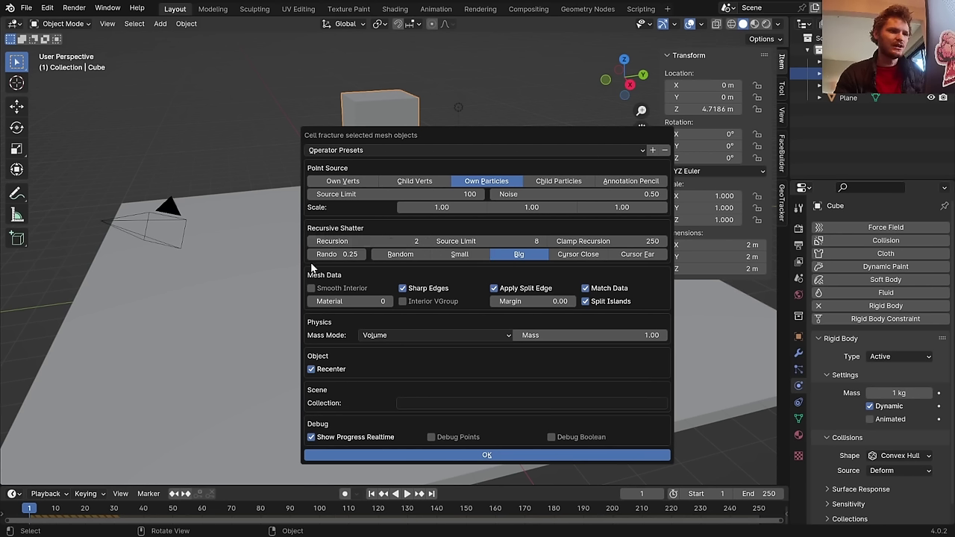
click(333, 255)
text(0.3)
key(Return)
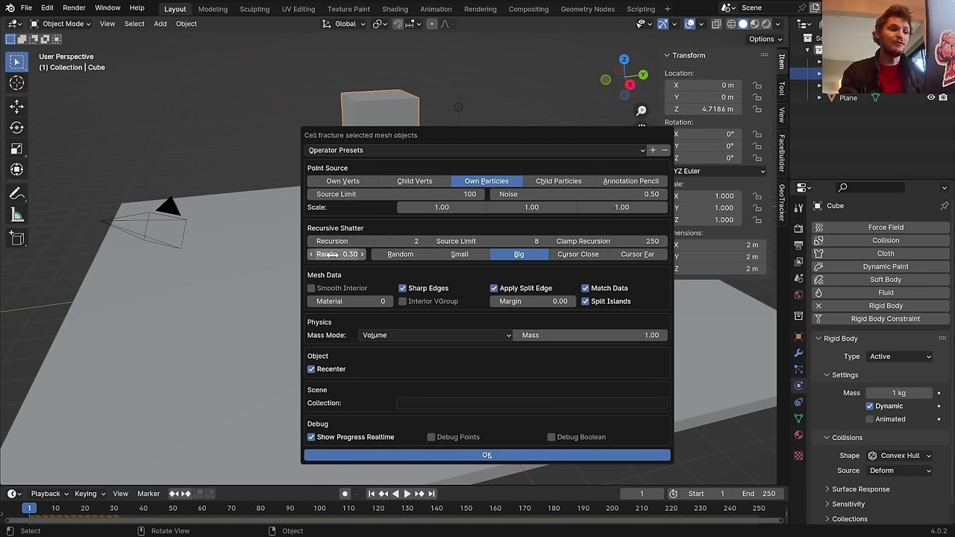
click(501, 455)
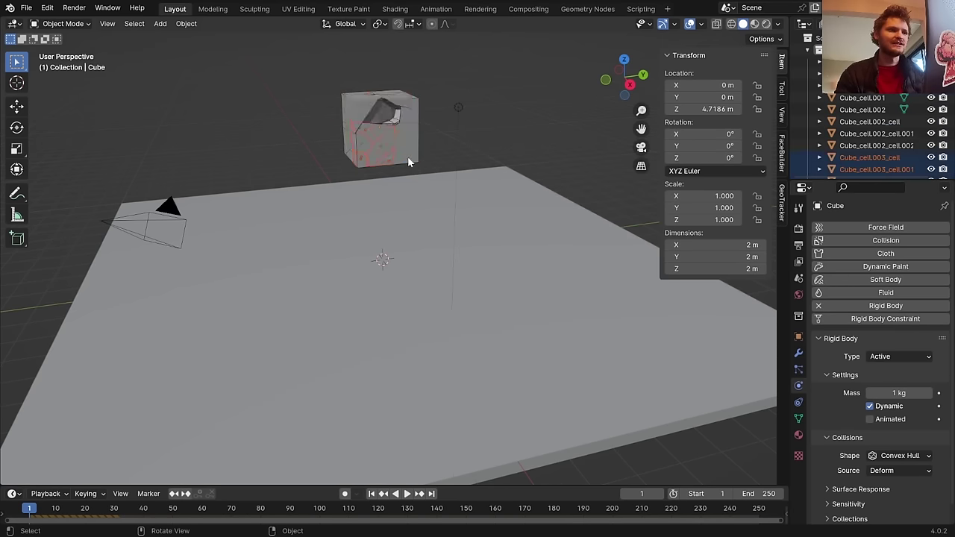
key(ctrl+z)
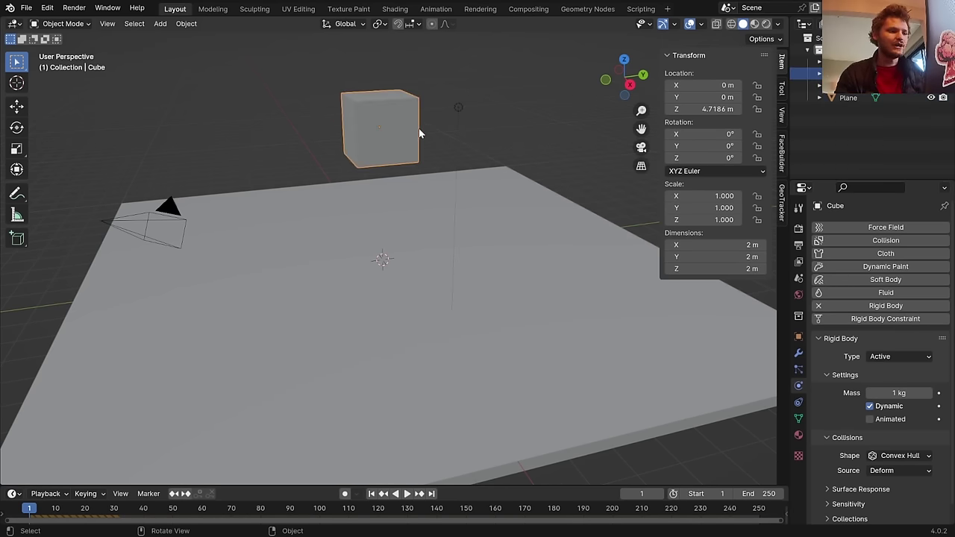
Run Cell Fracture on the cube again with Show Progress Realtime turned off
key(F3)
click(485, 157)
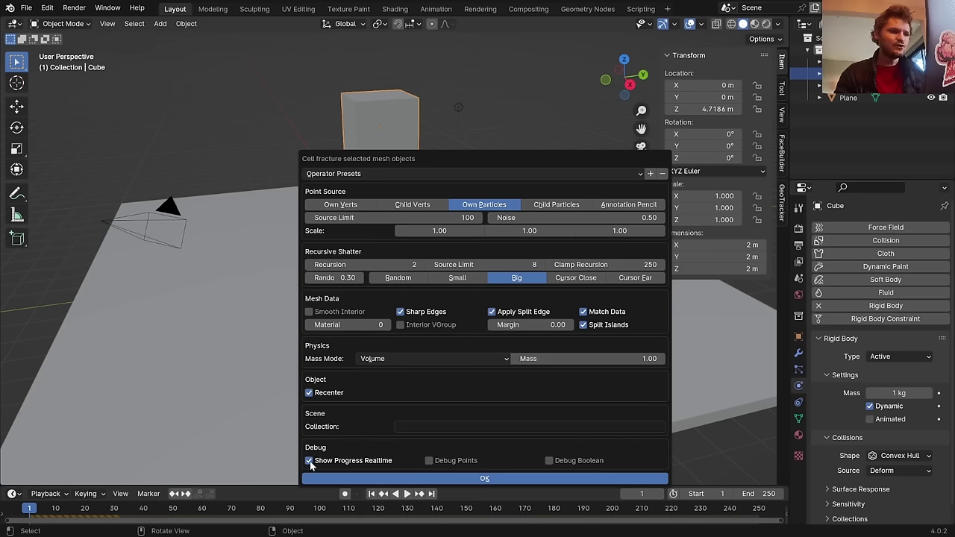
click(310, 461)
click(435, 478)
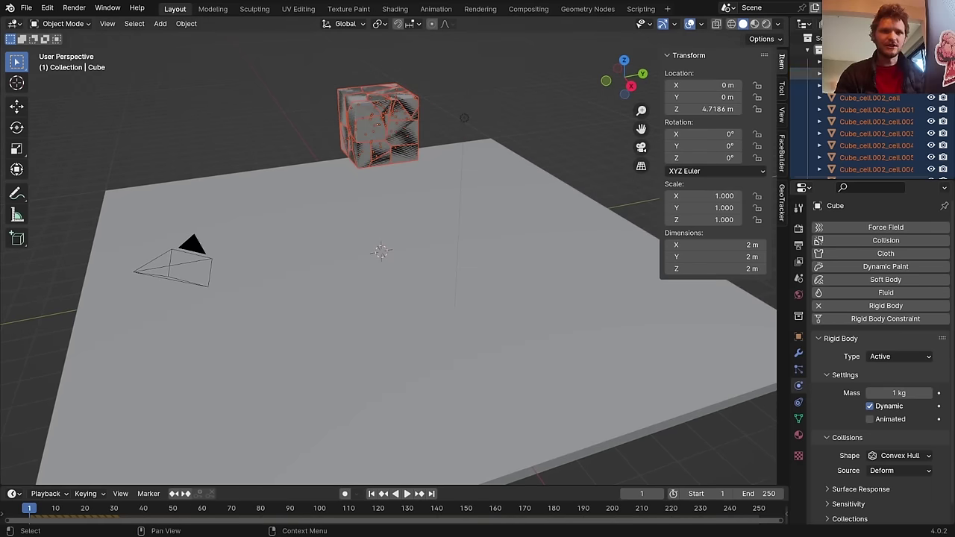
Delete the original unbroken cube, leaving only the fractured pieces above the ground
click(392, 101)
key(Delete)
mouse_move(389, 97)
middle_down()
mouse_move(252, 67)
mouse_move(263, 28)
mouse_move(447, 65)
mouse_move(429, 85)
mouse_move(391, 89)
middle_up()
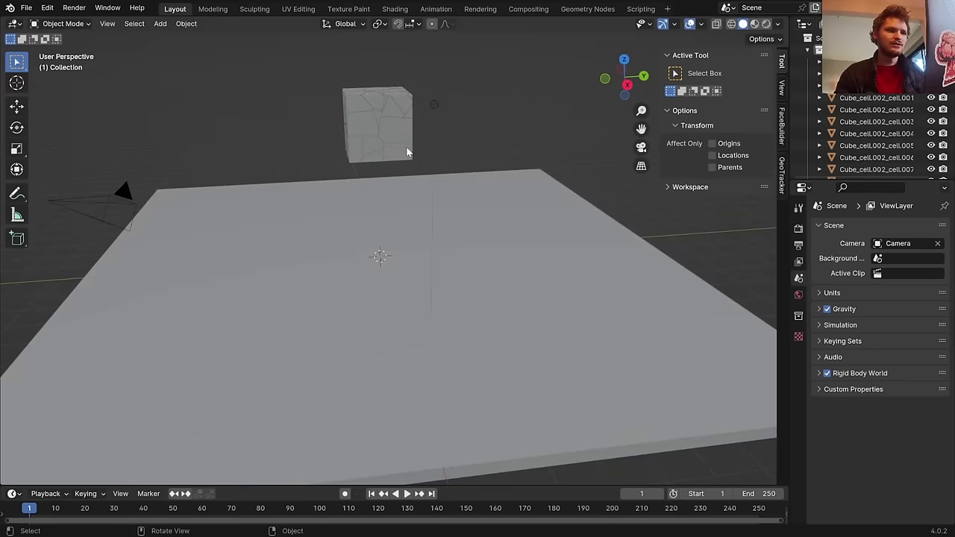
Select all the fractured cube pieces and add active rigid bodies to them with Add Rigid Bodies
middle_drag(407, 152, 423, 147)
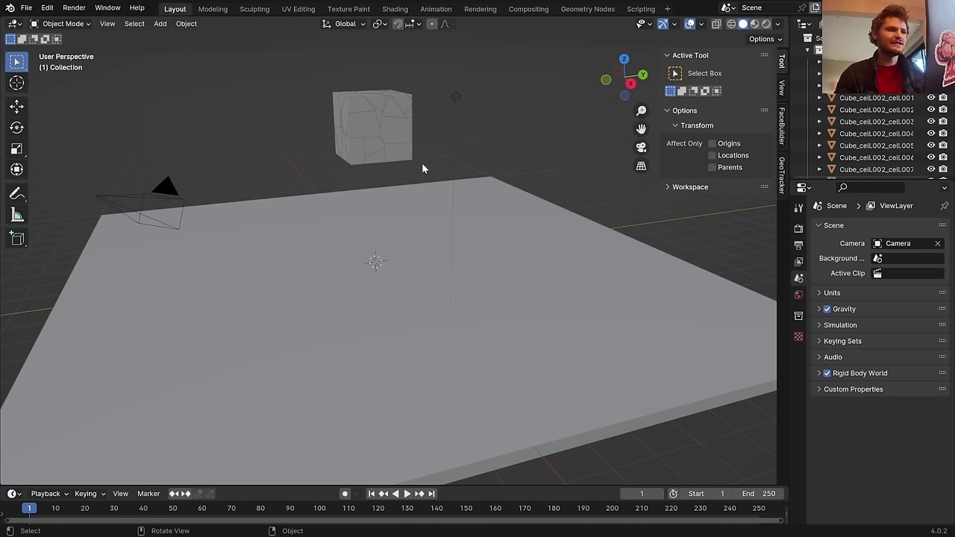
drag(420, 166, 282, 43)
shift+click(353, 108)
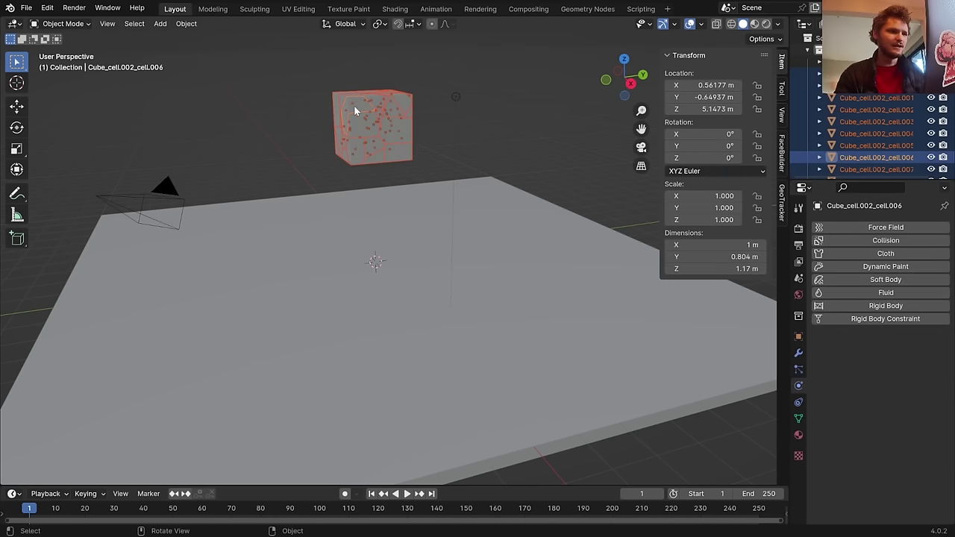
key(F3)
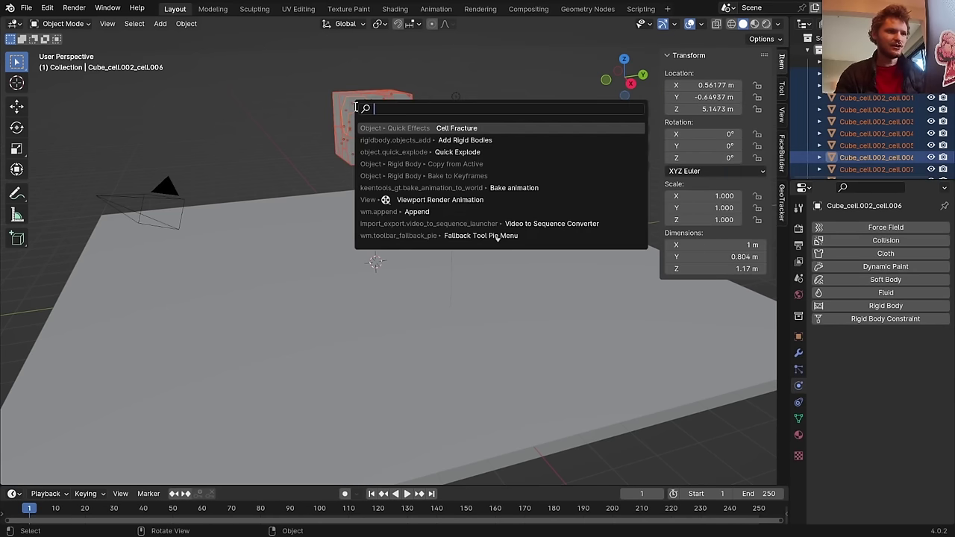
click(457, 140)
Play the simulation to watch the pieces fall and scatter on the ground, and return to the first frame
key(space)
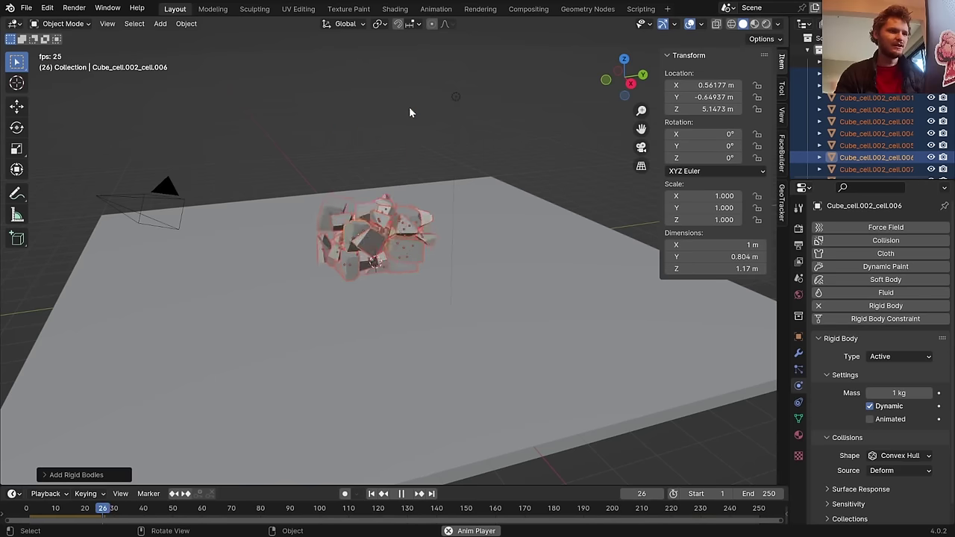
key(shift+Left)
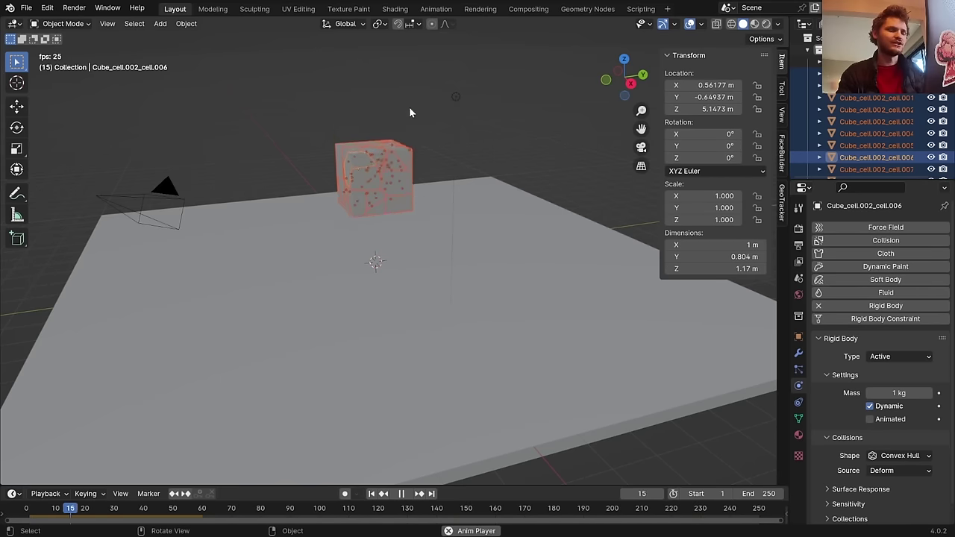
key(space)
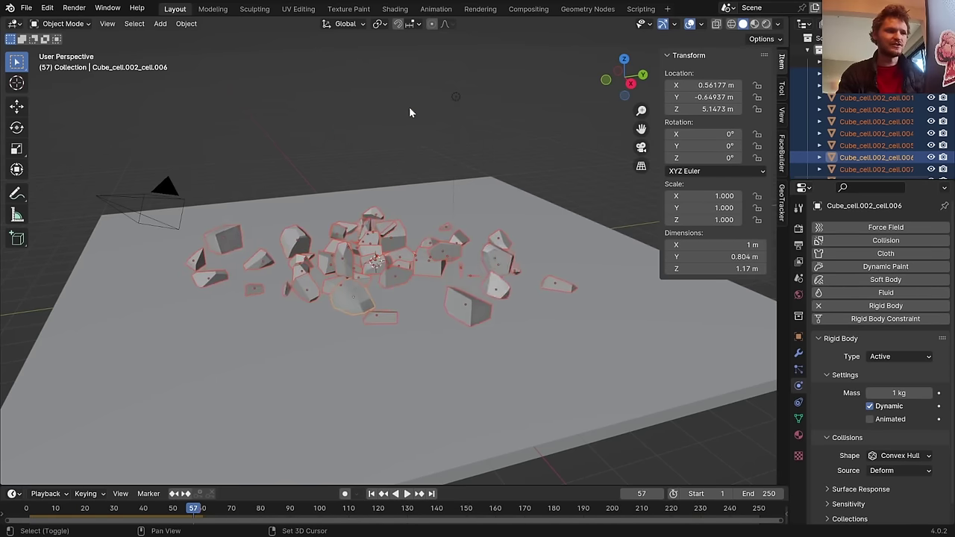
key(shift+Left)
Delete the light and the camera from the scene, and save the file
middle_drag(389, 82, 379, 98)
key(x)
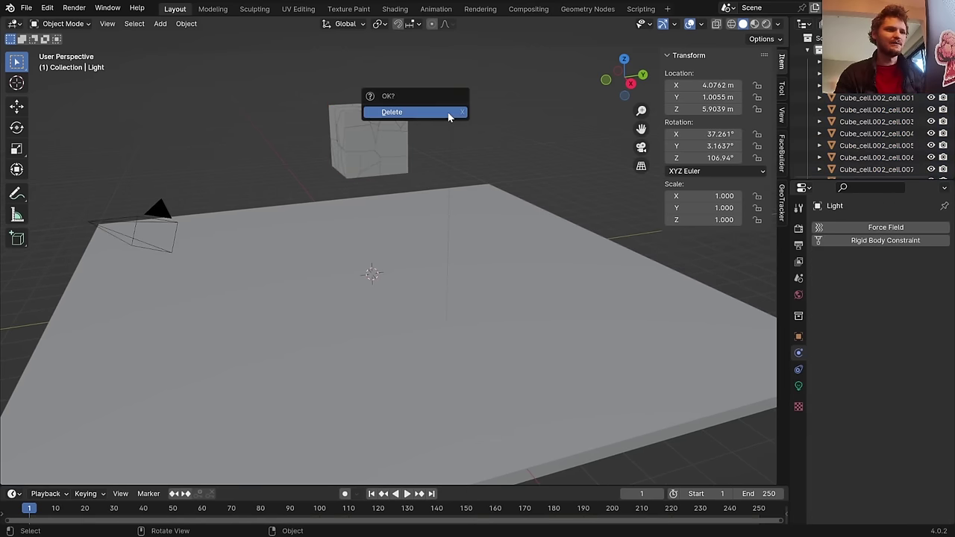
click(448, 114)
click(158, 208)
key(x)
click(153, 205)
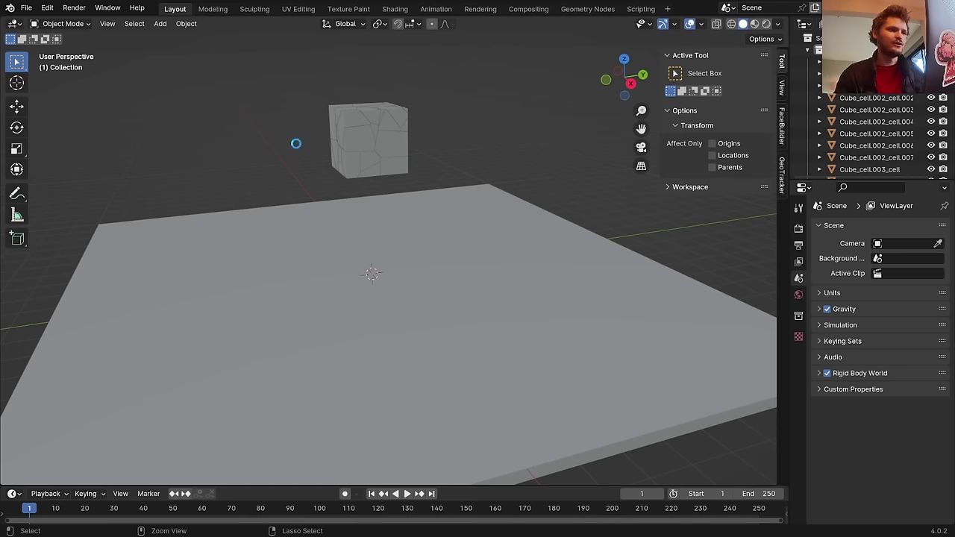
key(ctrl+s)
Select all the cube pieces with one of them active, and link them with the rigid body Connect operator
drag(283, 53, 416, 182)
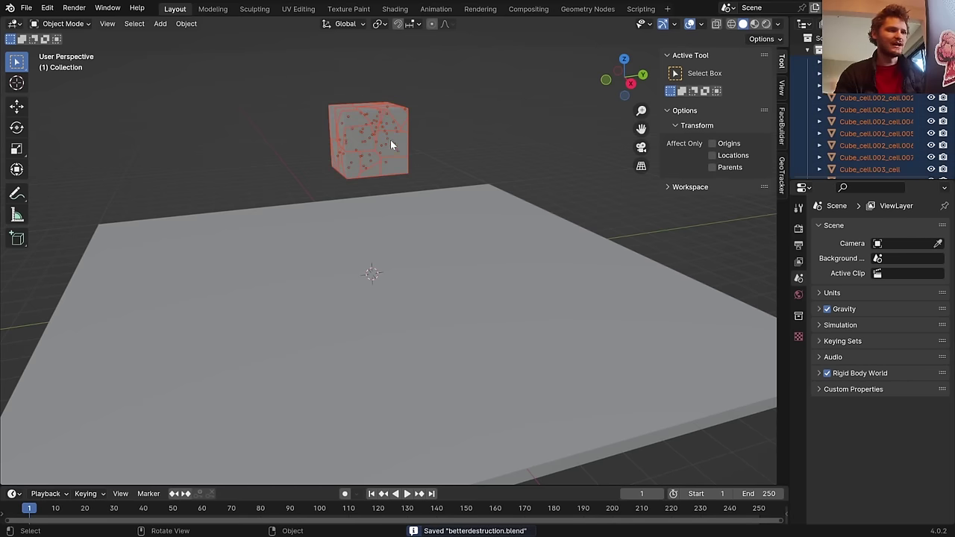
click(400, 116)
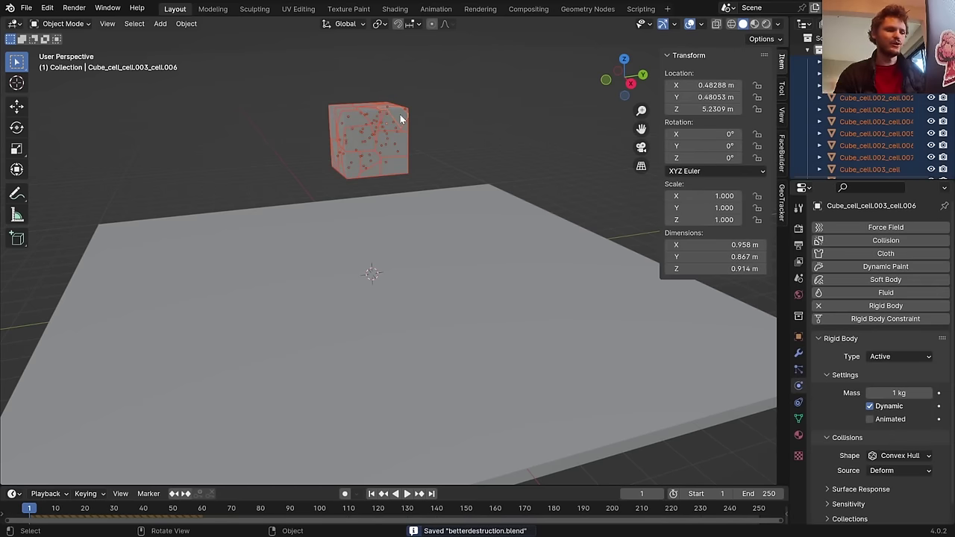
key(F3)
text(conne)
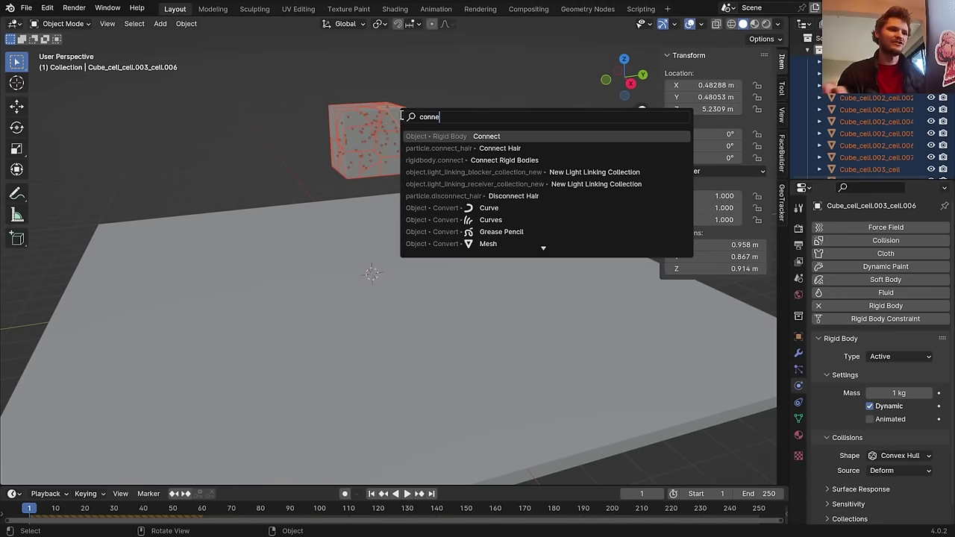
click(487, 137)
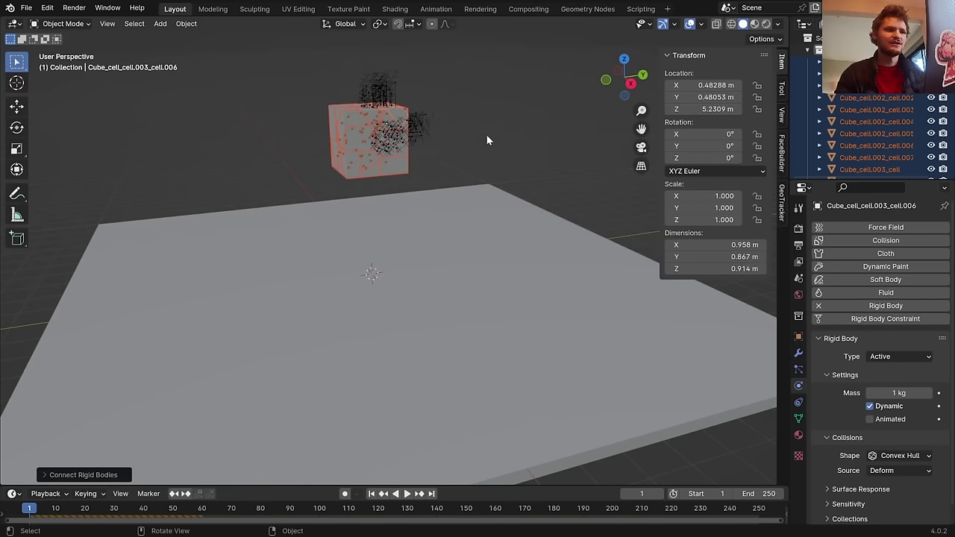
Examine the constraint empties around the cube and the rigid body constraint settings of two of them
scroll(396, 99, up, 3)
shift+middle_drag(395, 99, 413, 213)
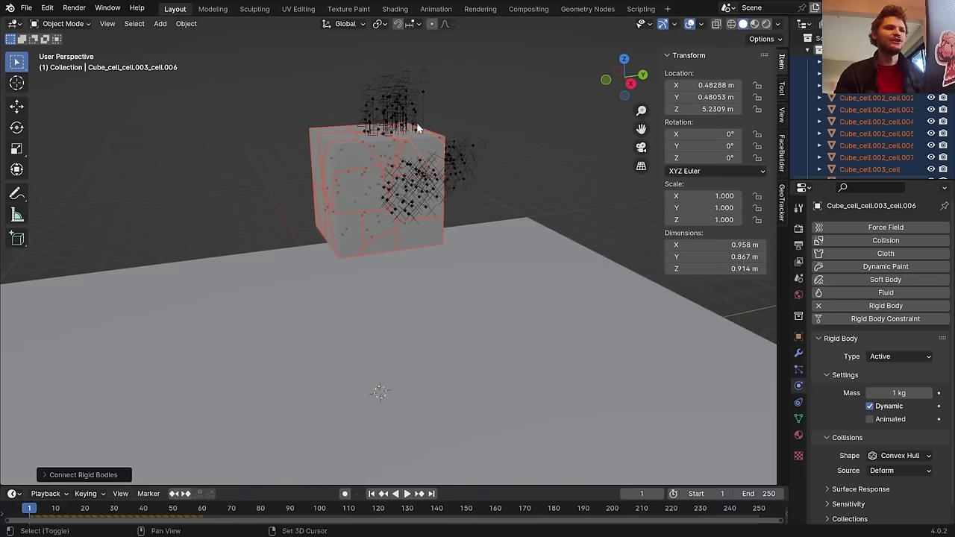
click(423, 89)
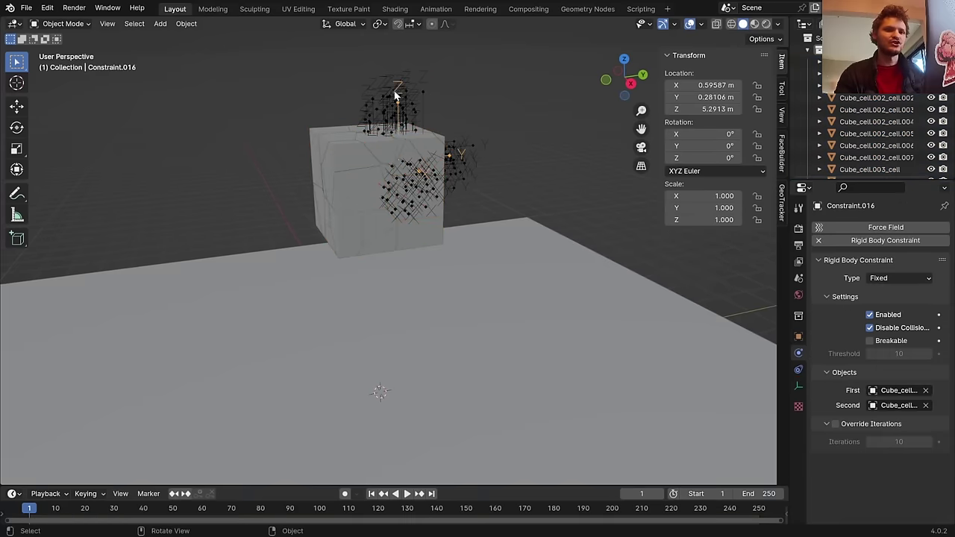
click(383, 96)
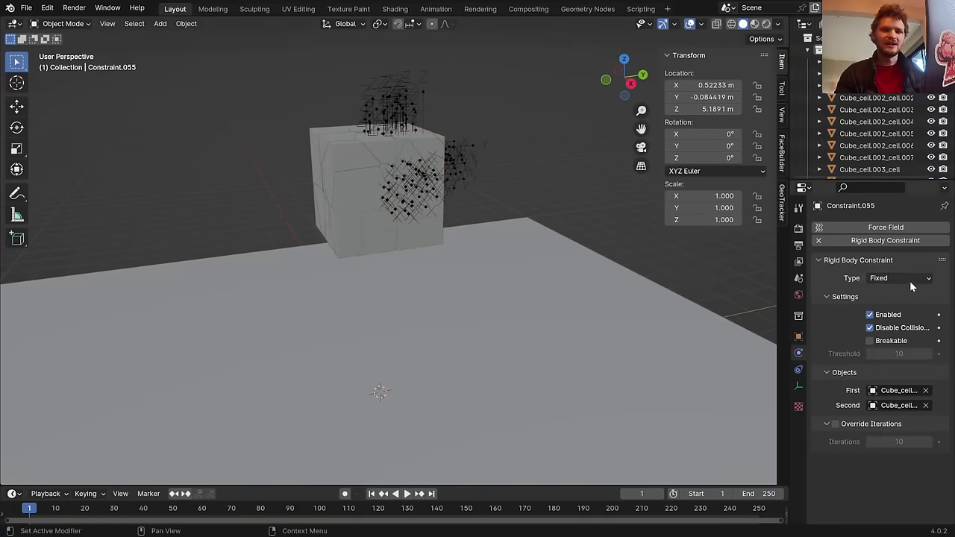
Play the simulation of the connected pieces twice, from farther away and close up, resetting to the first frame each time
scroll(499, 141, down, 2)
key(space)
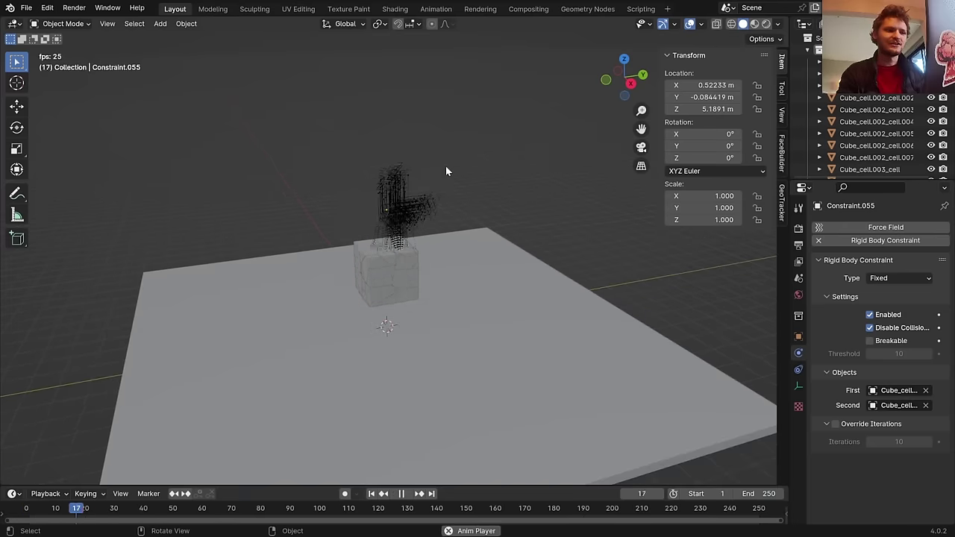
key(Escape)
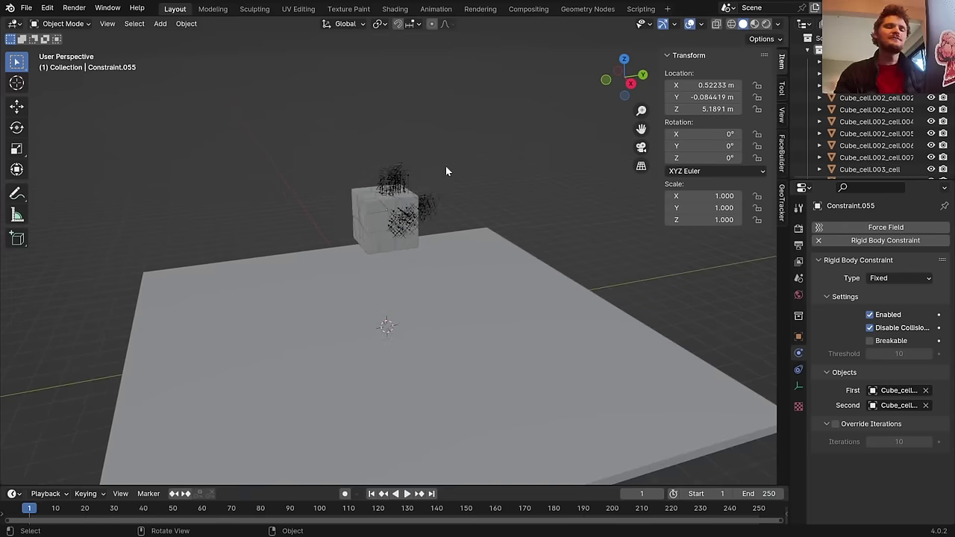
scroll(373, 139, up, 3)
key(space)
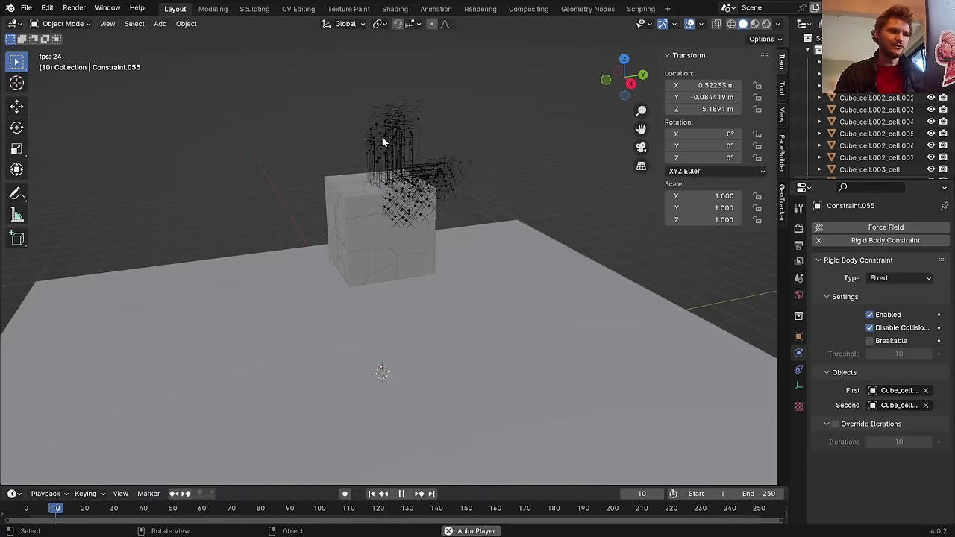
key(Escape)
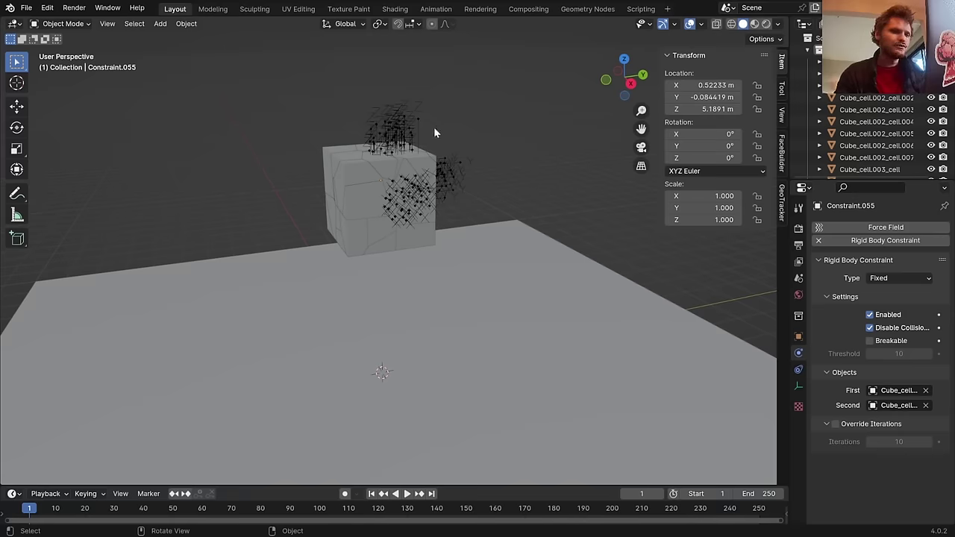
Undo the constraint selections and the rigid body connections, back to the selected unconnected pieces
key(ctrl+z)
key(ctrl+z)
key(ctrl+z)
key(ctrl+z)
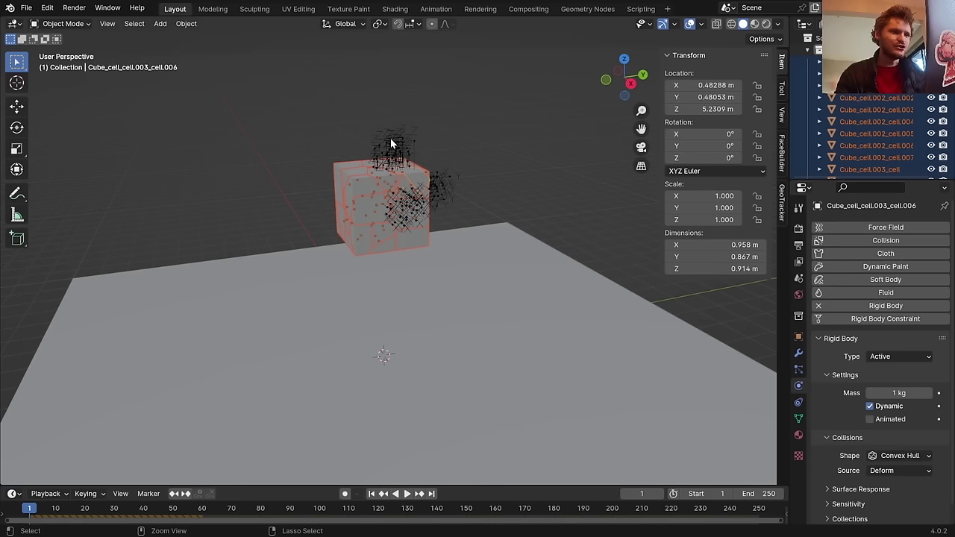
Set the origins of the selected pieces to their geometry, and connect the pieces with rigid body constraints
scroll(390, 147, up, 3)
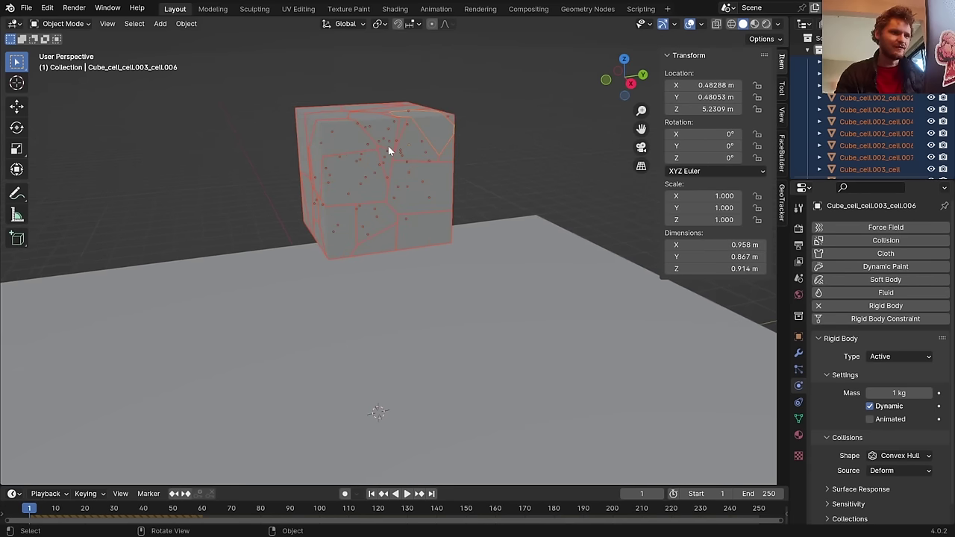
click(194, 25)
mouse_move(238, 51)
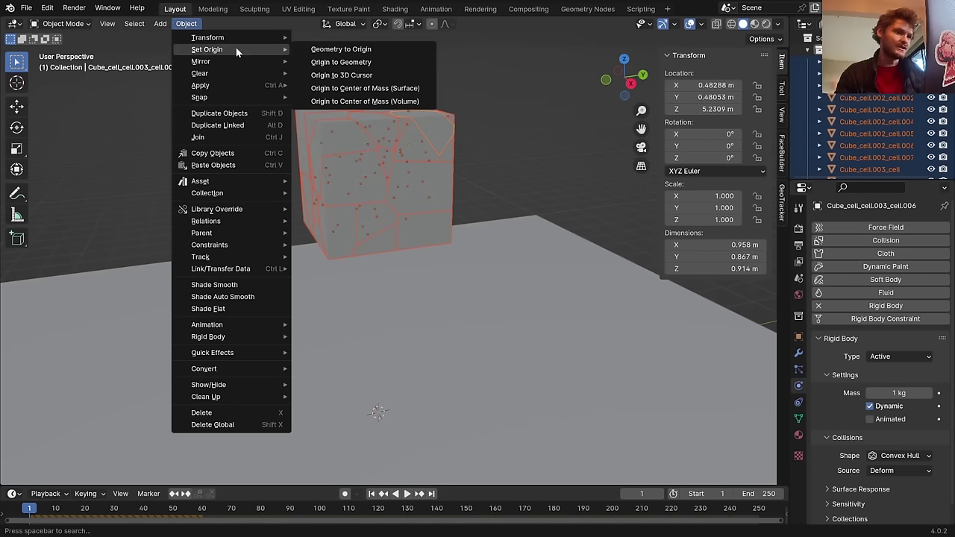
click(340, 64)
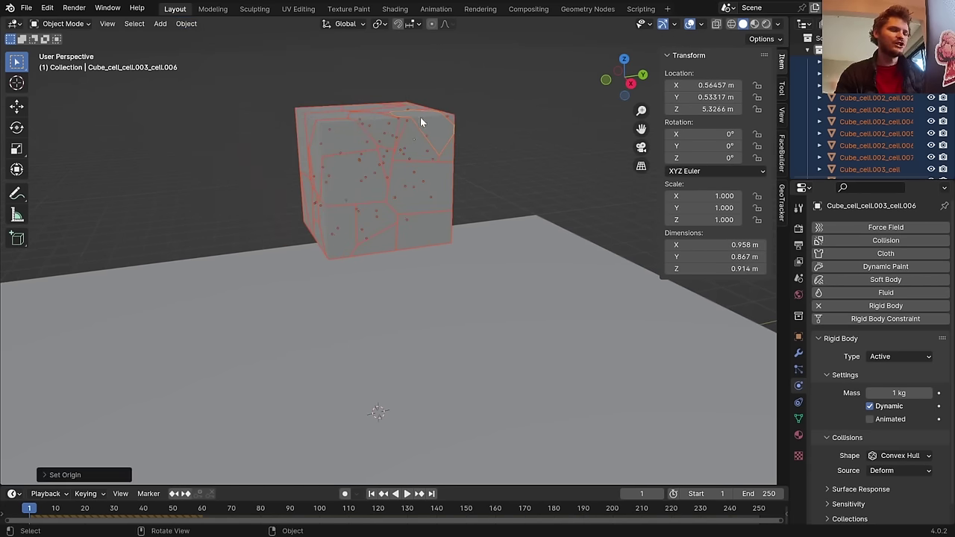
key(F3)
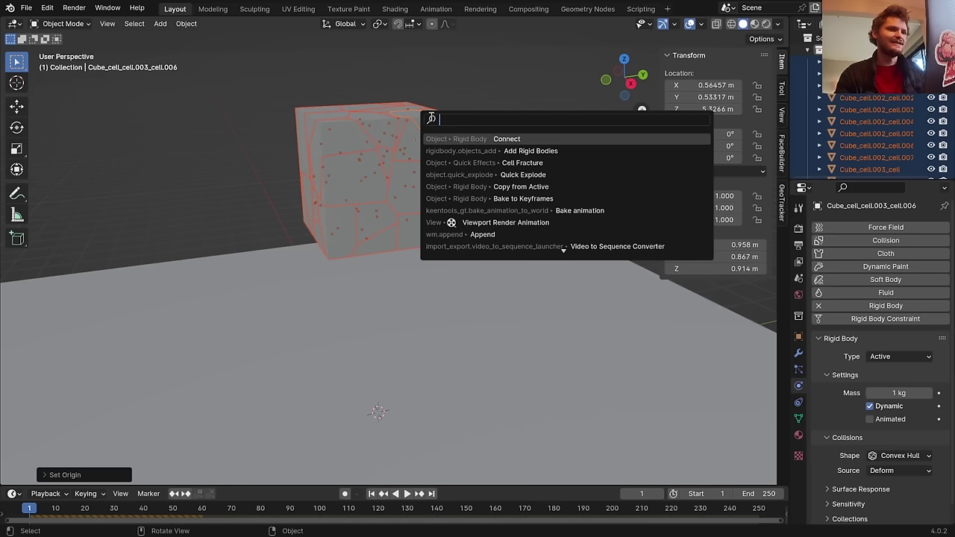
click(505, 140)
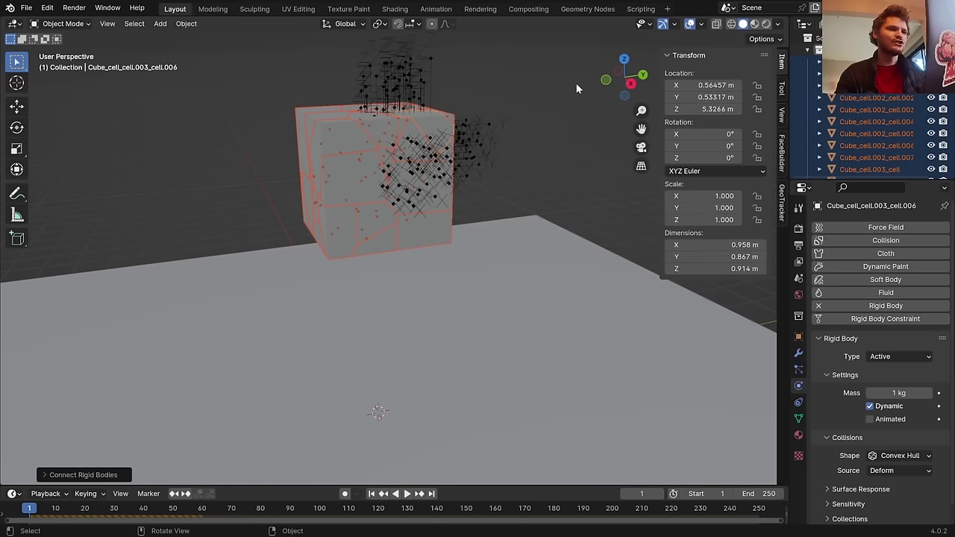
In the right orthographic view, select all the constraint empties around the cube and make one of the upper ones active
click(632, 84)
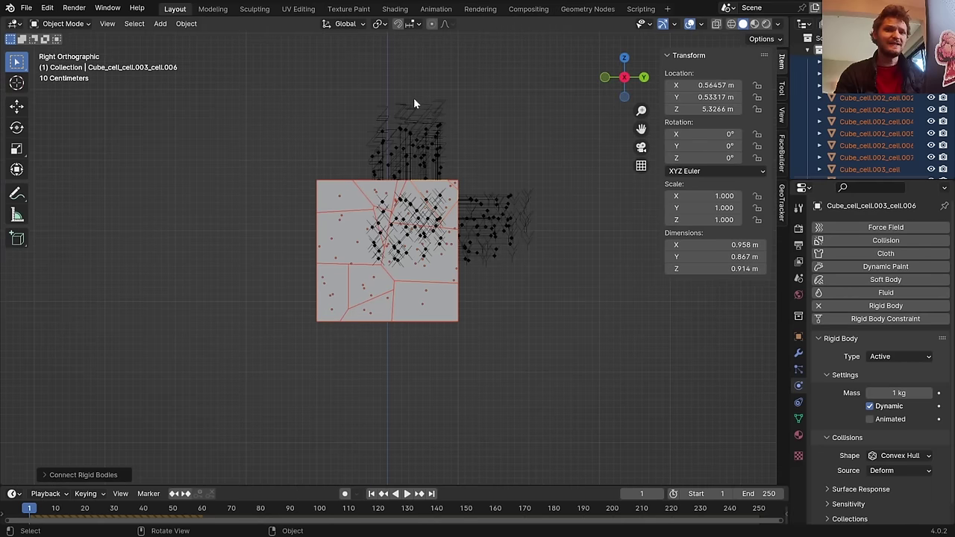
scroll(414, 97, up, 1)
drag(313, 62, 483, 166)
drag(564, 305, 482, 167)
shift+click(450, 112)
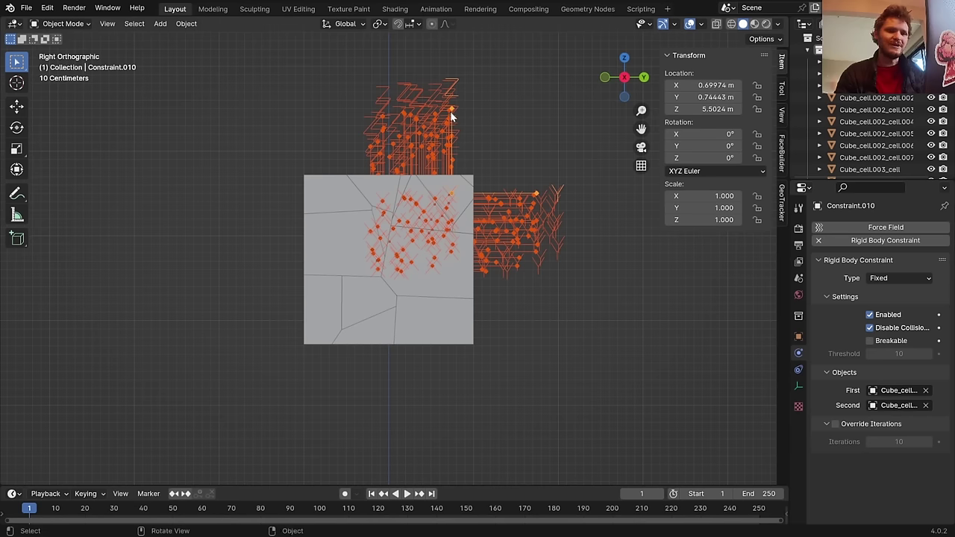
Make the active constraint breakable and copy the Breakable setting to all selected constraints
click(870, 341)
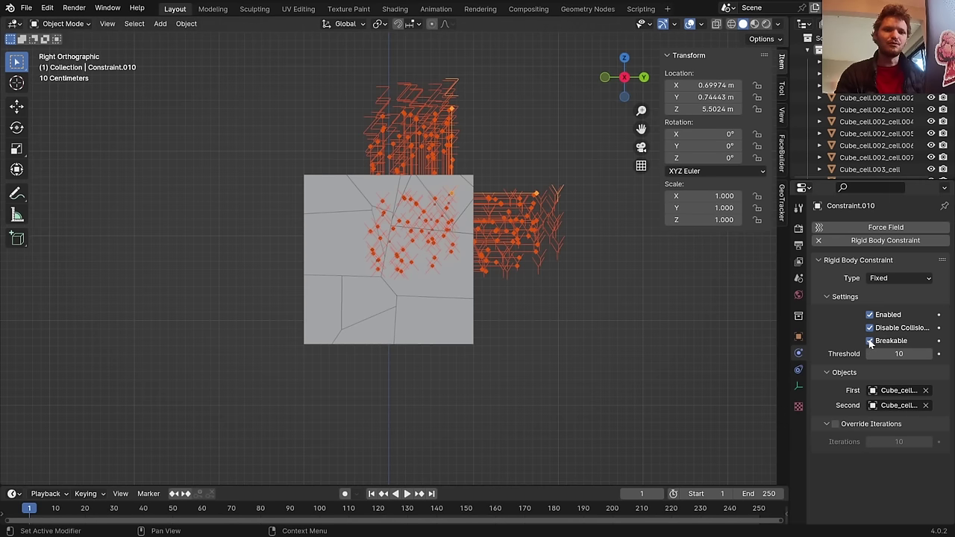
right_click(870, 343)
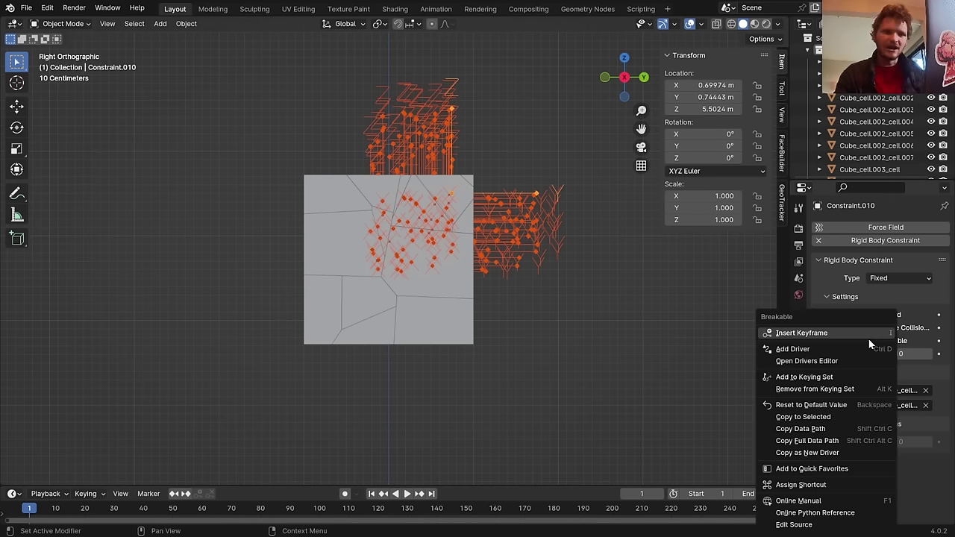
click(829, 419)
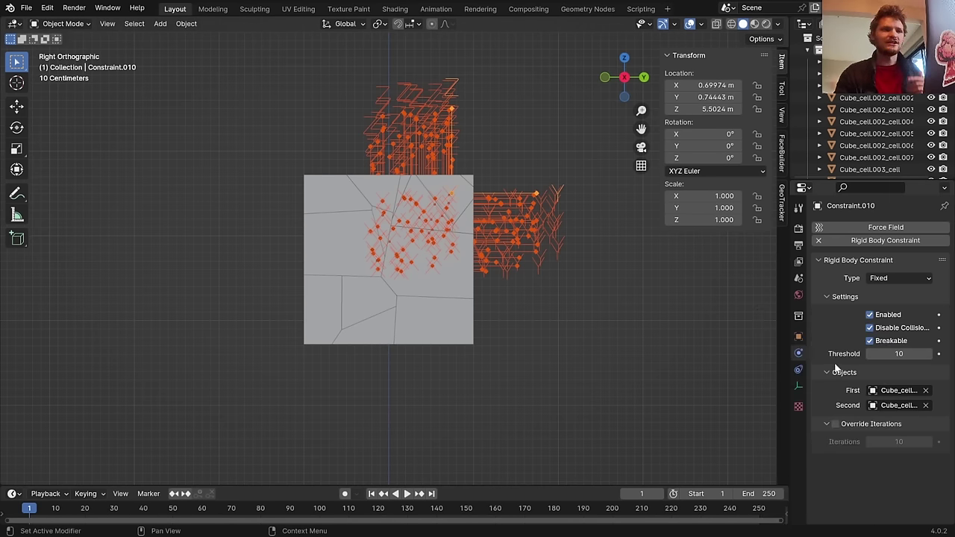
right_click(870, 341)
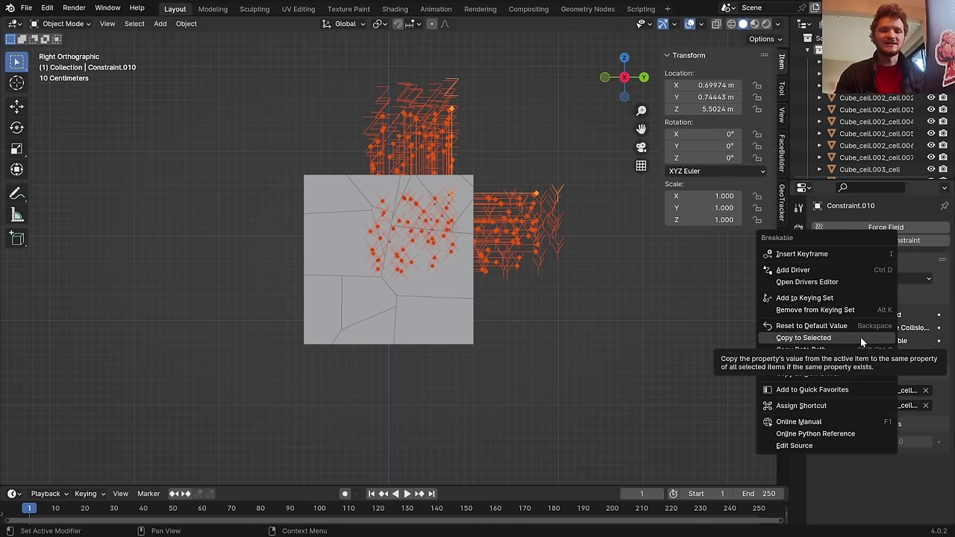
click(860, 337)
Play the simulation with the breakable constraints from an angled view and return to the first frame
scroll(436, 118, down, 2)
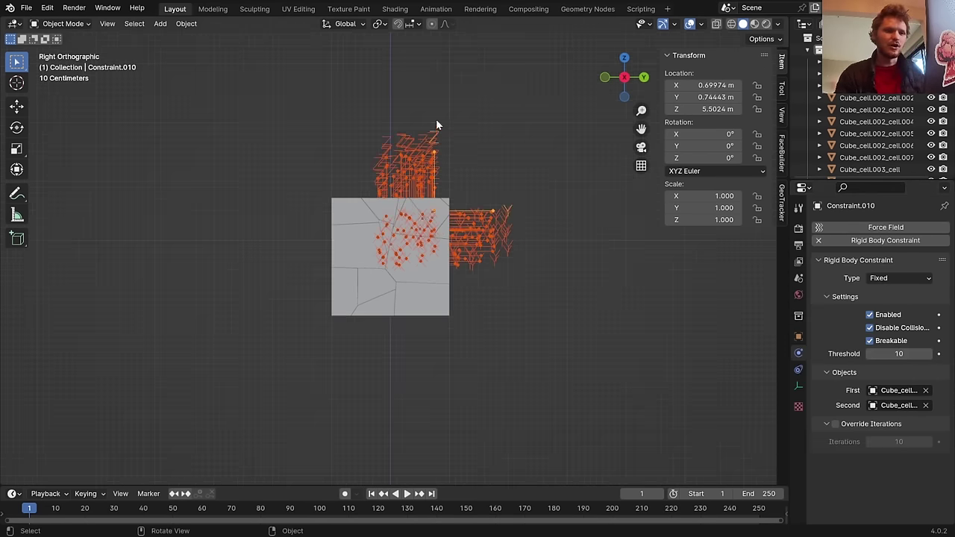
mouse_move(412, 179)
middle_down()
mouse_move(431, 216)
mouse_move(427, 173)
middle_up()
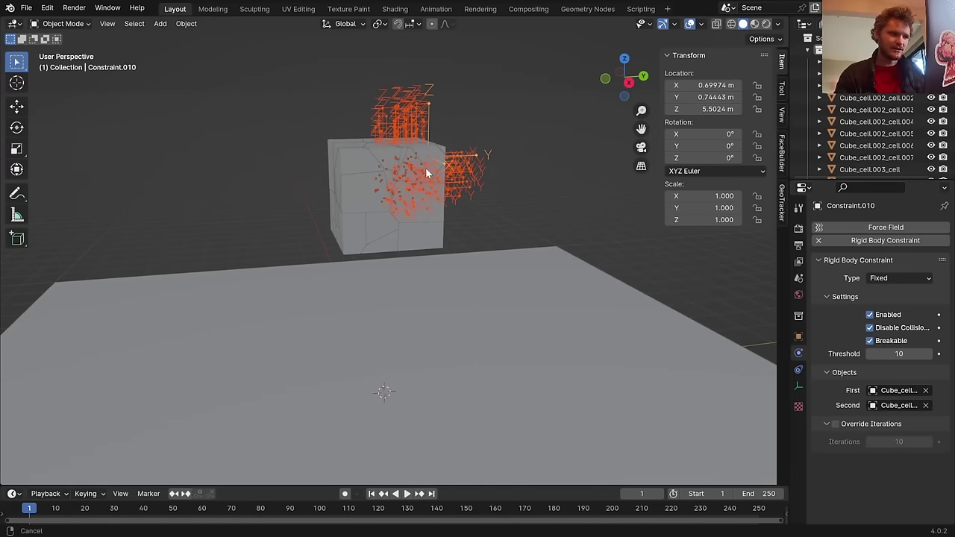
key(space)
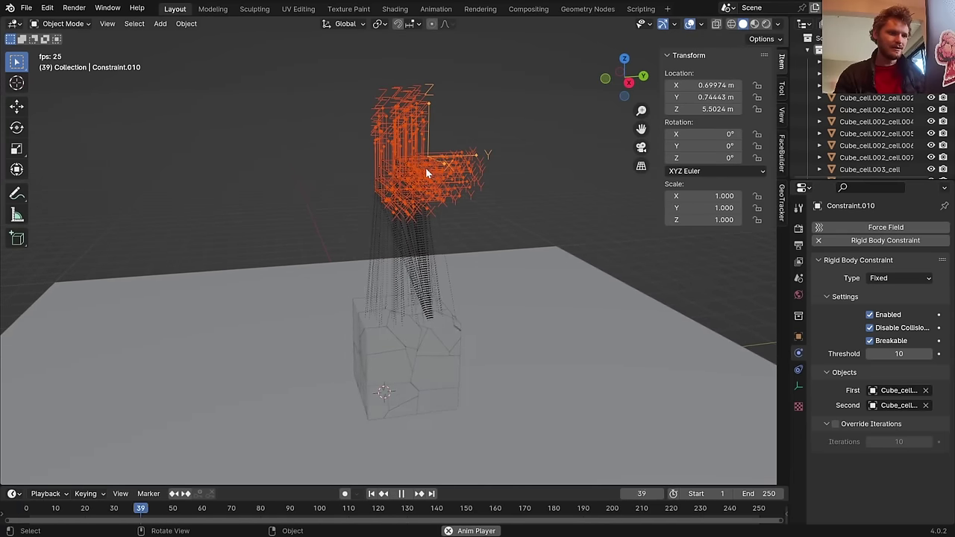
key(space)
key(shift+Left)
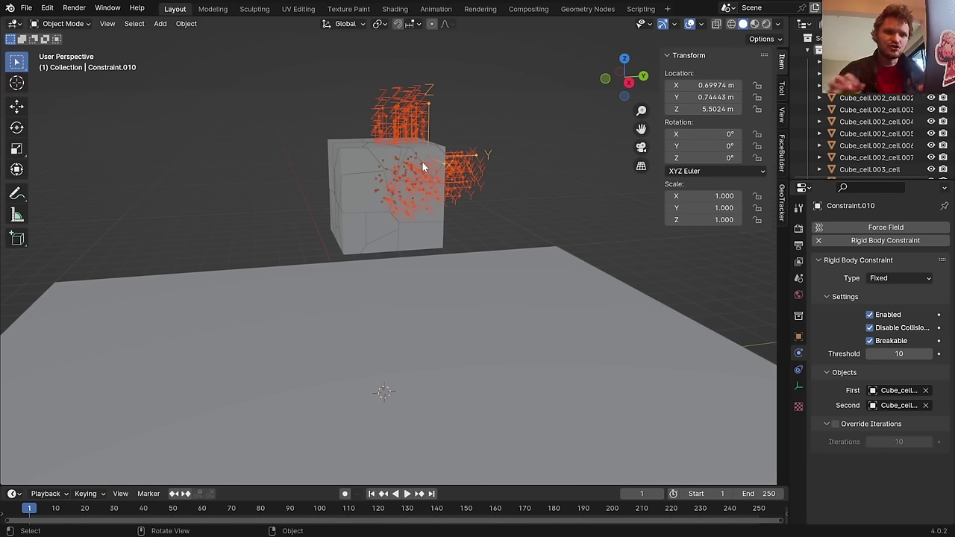
Set the active constraint's breaking threshold to 5 and copy it to all selected constraints
click(902, 353)
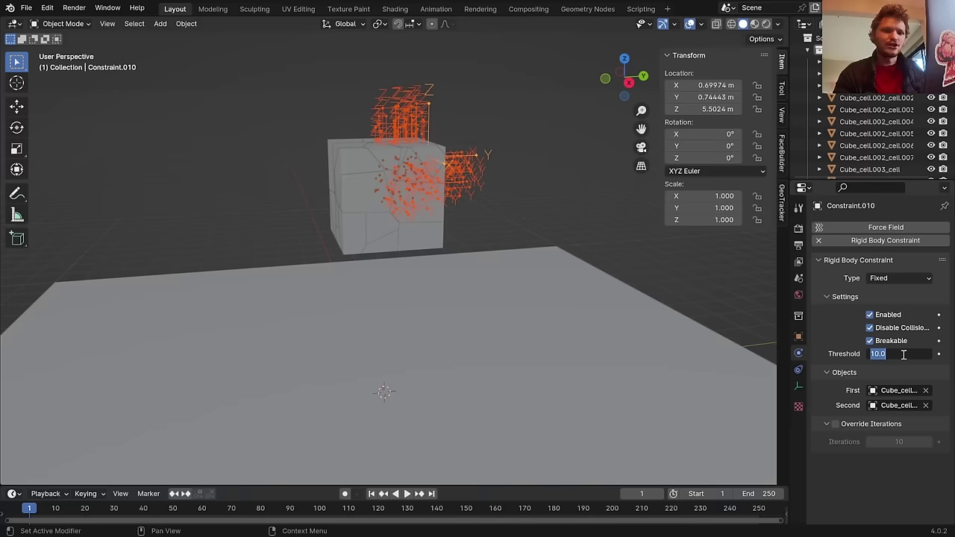
key(Return)
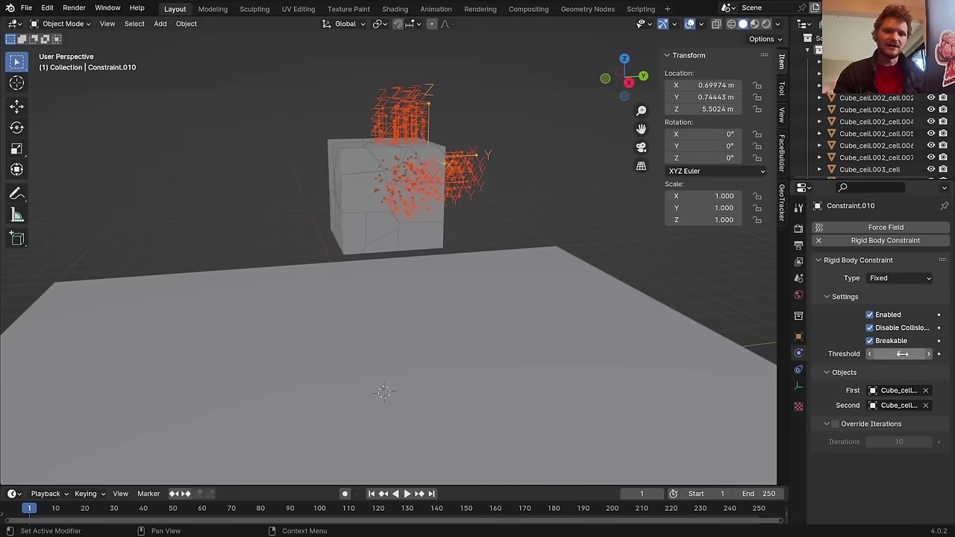
right_click(902, 354)
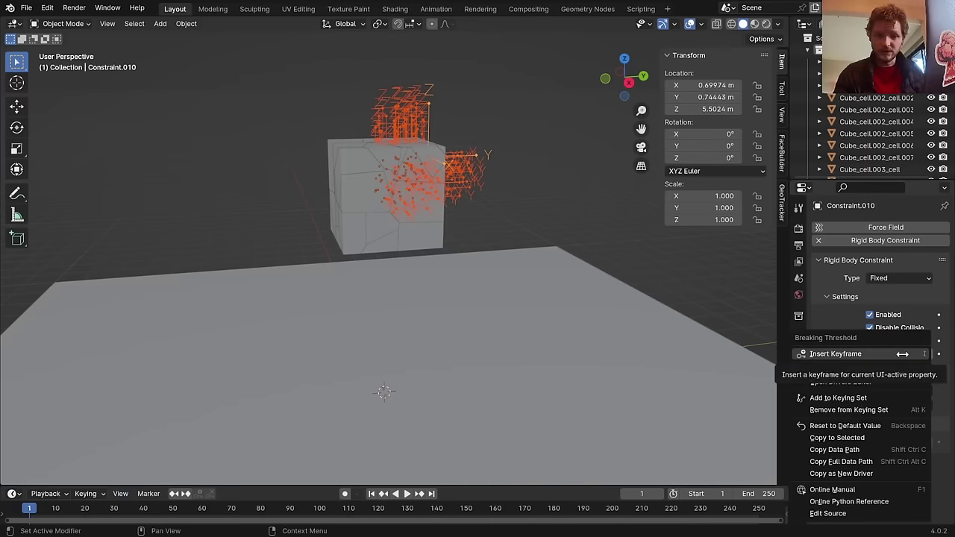
Play the cube's fall with the threshold of 5, orbit to a frontal view, replay it and reset to the first frame
key(space)
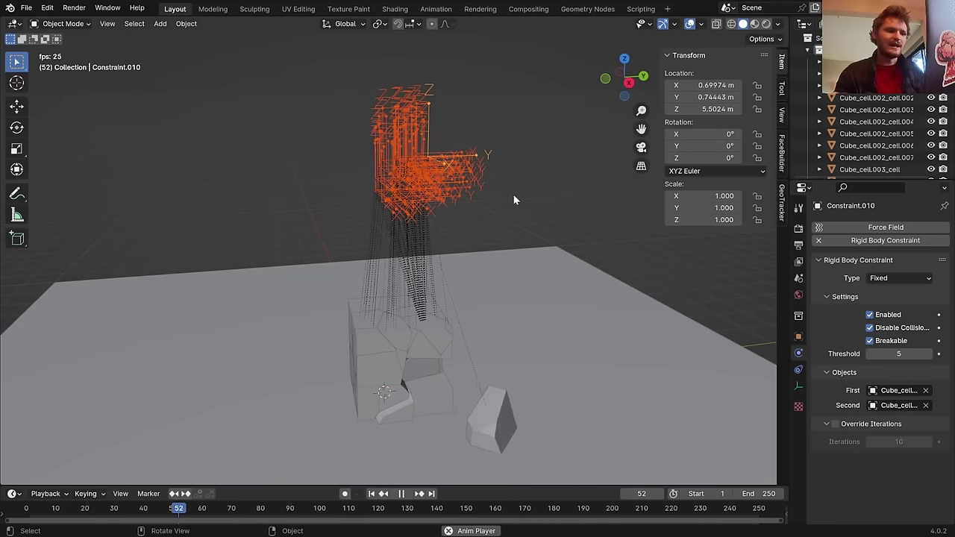
key(Escape)
key(space)
middle_drag(513, 200, 371, 239)
key(shift+Left)
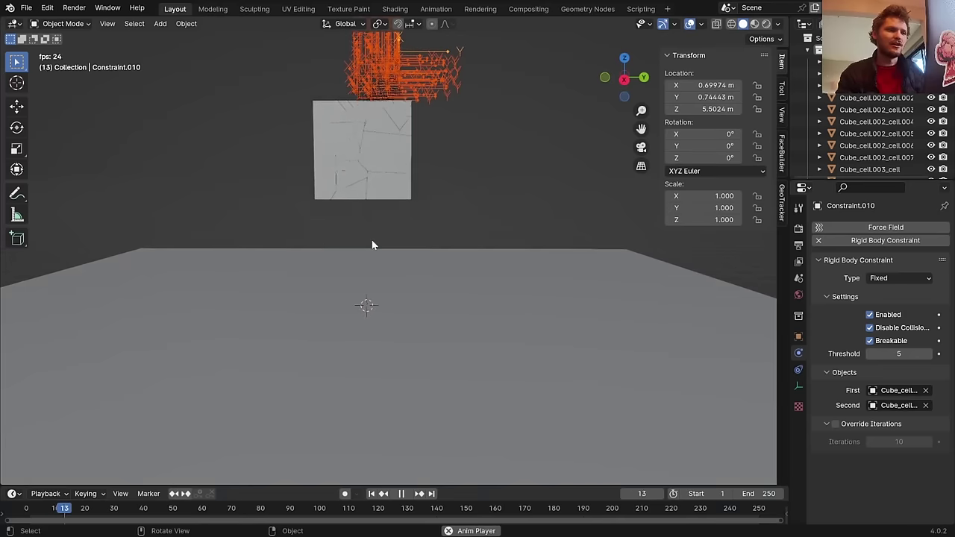
key(space)
key(shift+Left)
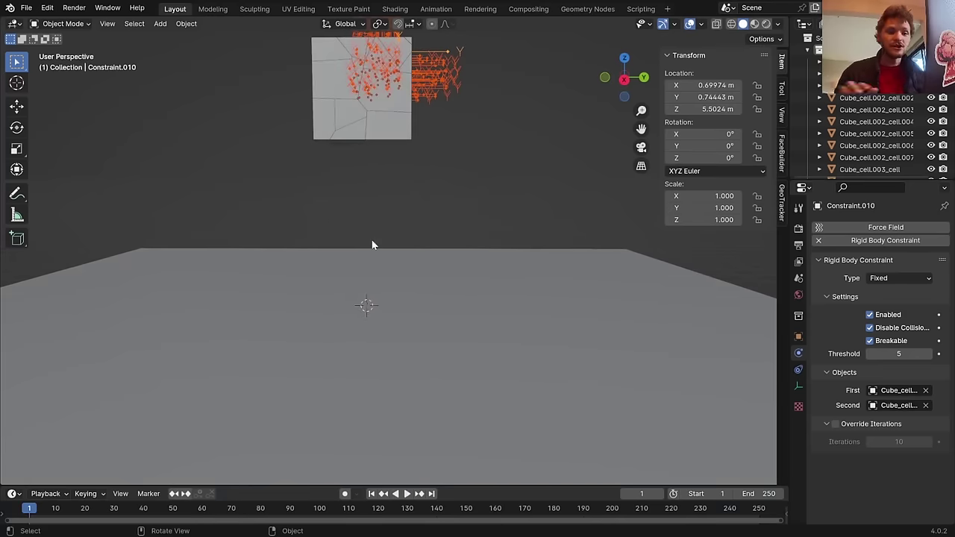
Lower the breaking threshold to 4 on the active constraint and copy it to all selected constraints
click(913, 353)
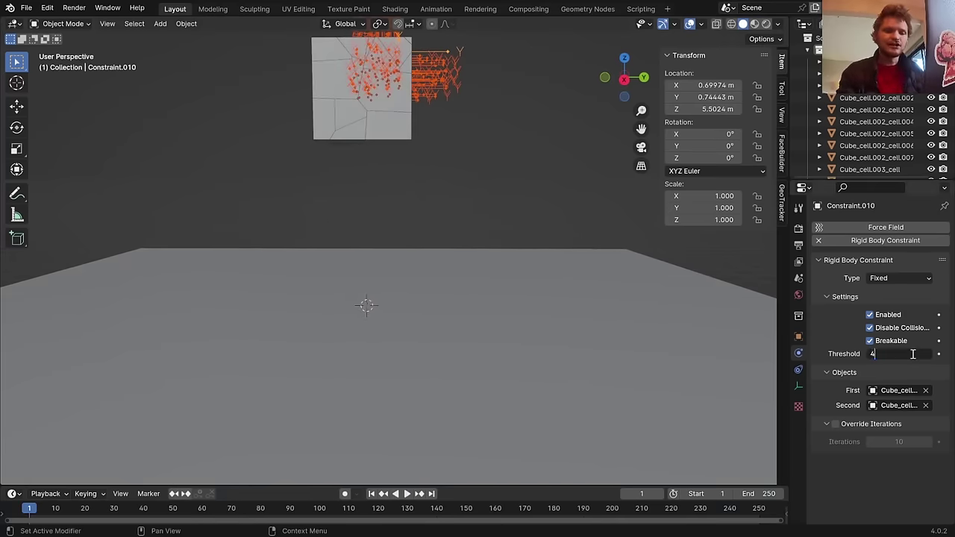
key(Return)
right_click(912, 354)
click(904, 353)
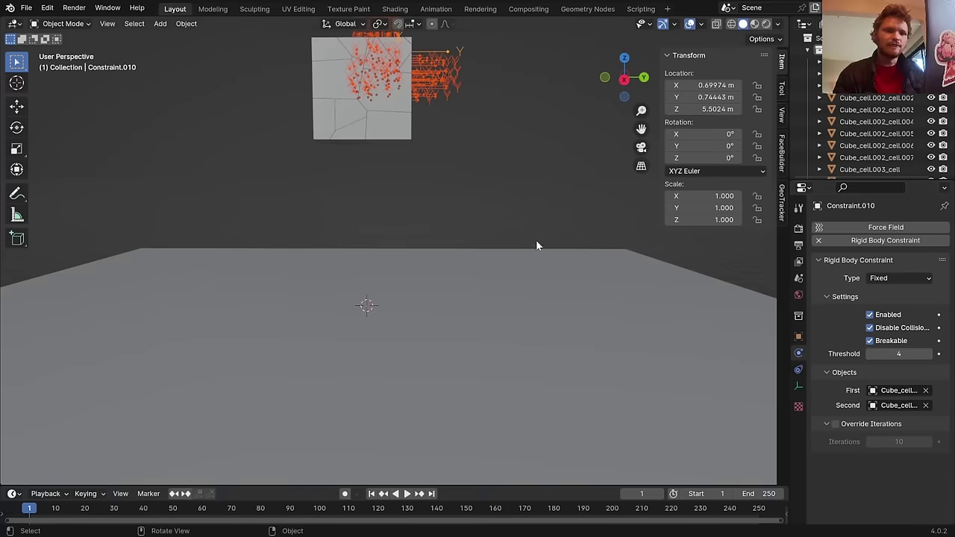
Play the simulation with the threshold of 4 while orbiting around the cube, and reset to the first frame
key(space)
middle_drag(540, 242, 476, 257)
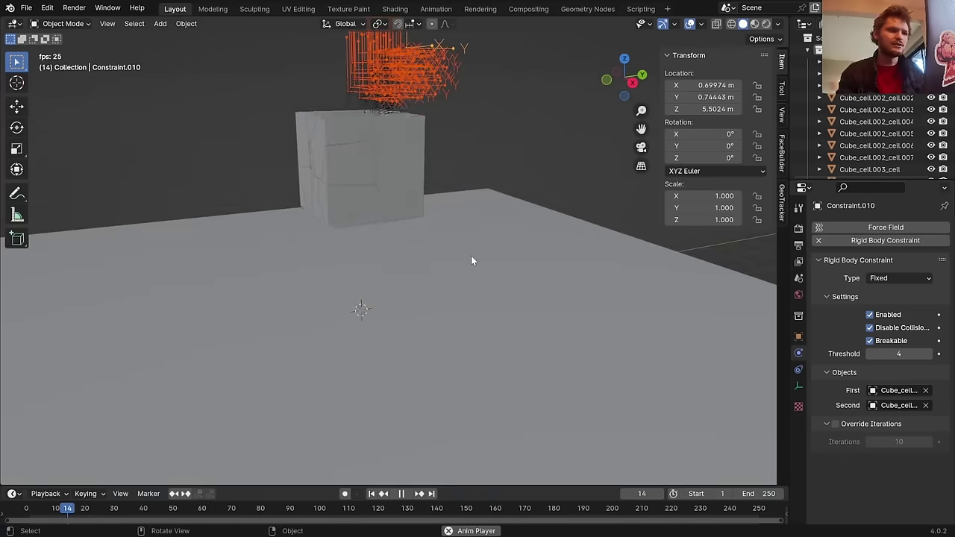
key(Escape)
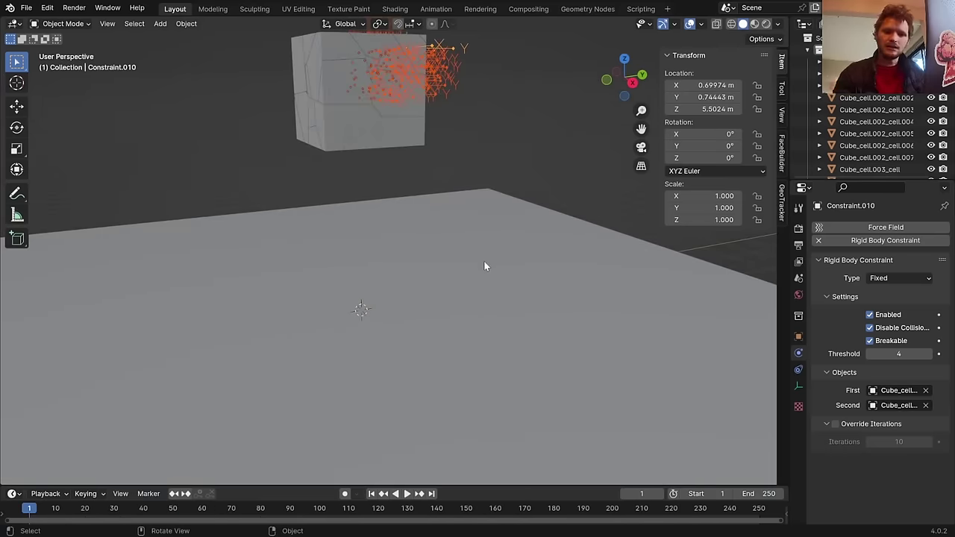
Reduce the breaking threshold to 3 on the active constraint and copy it to all selected constraints
click(908, 353)
text(3)
key(Return)
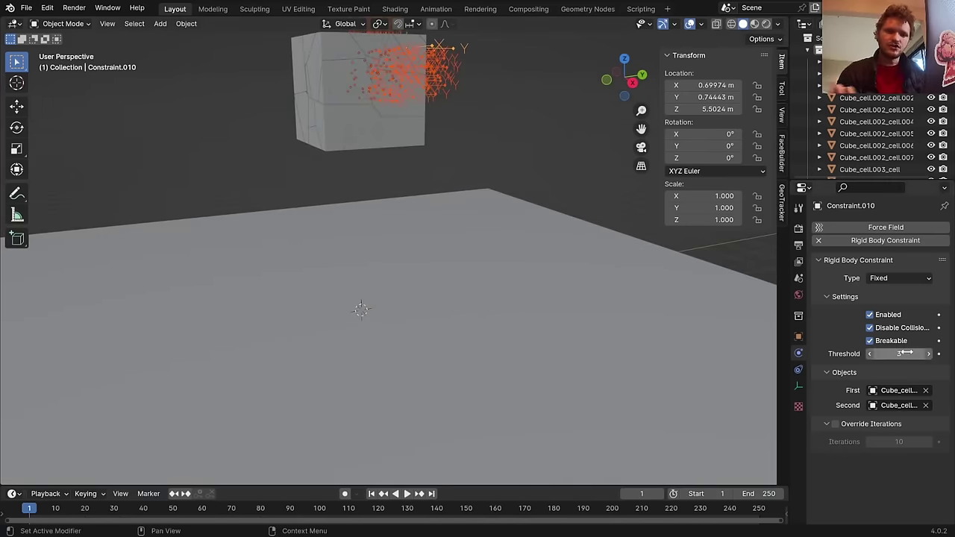
right_click(903, 353)
Play the simulation with the threshold of 3 twice, viewing the impact from above the ground, and reset to the first frame
key(space)
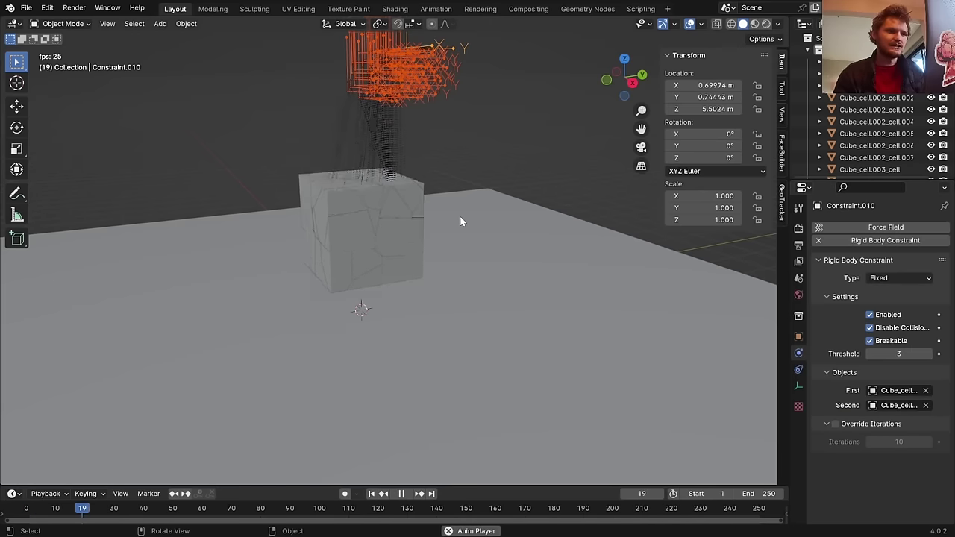
middle_drag(458, 222, 348, 253)
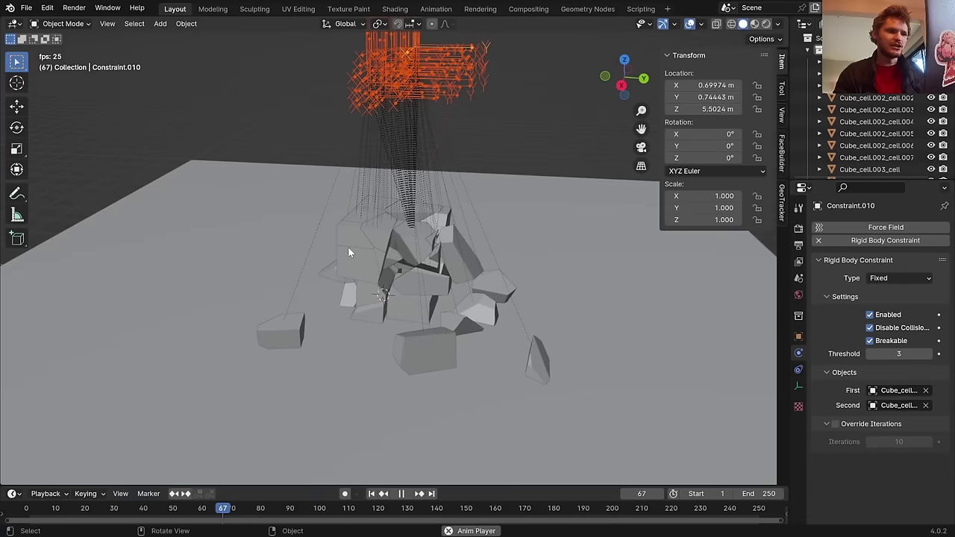
key(shift+Left)
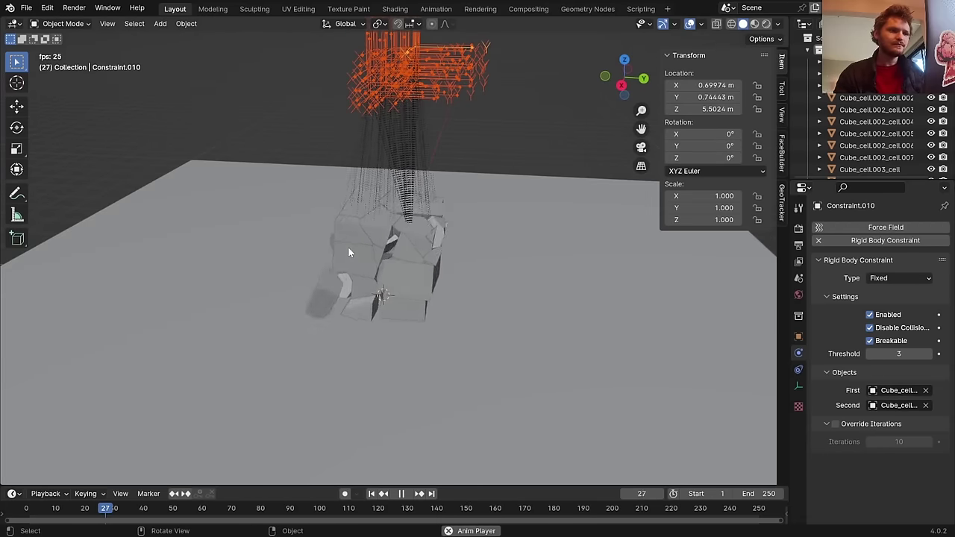
key(space)
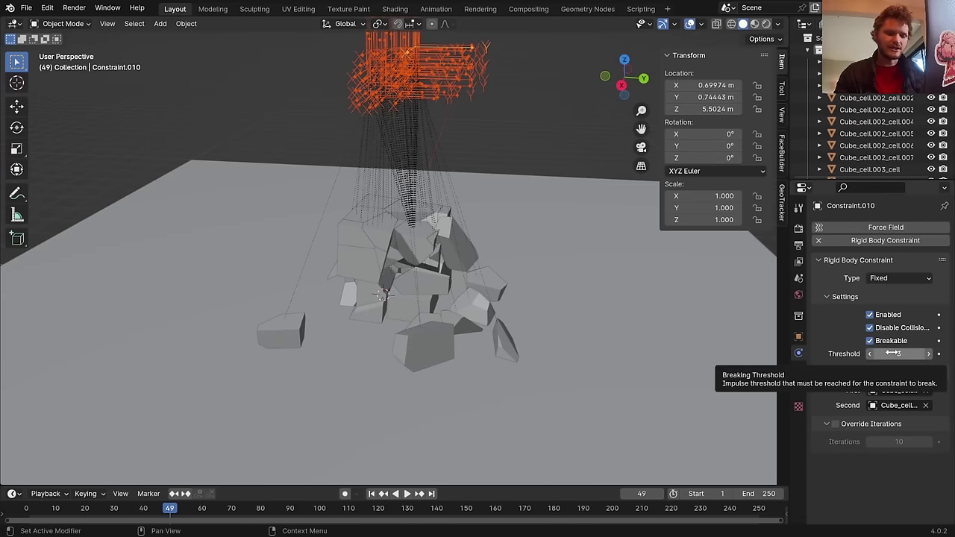
key(shift+Left)
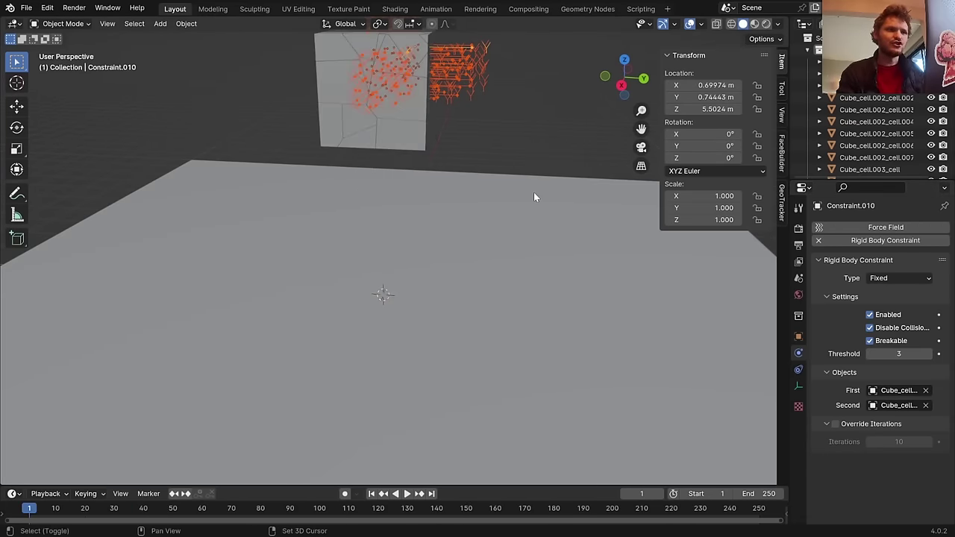
Randomly deselect part of the selected constraint empties with Select Random, using the Deselect action and a ratio of 0.593
shift+middle_drag(525, 144, 457, 177)
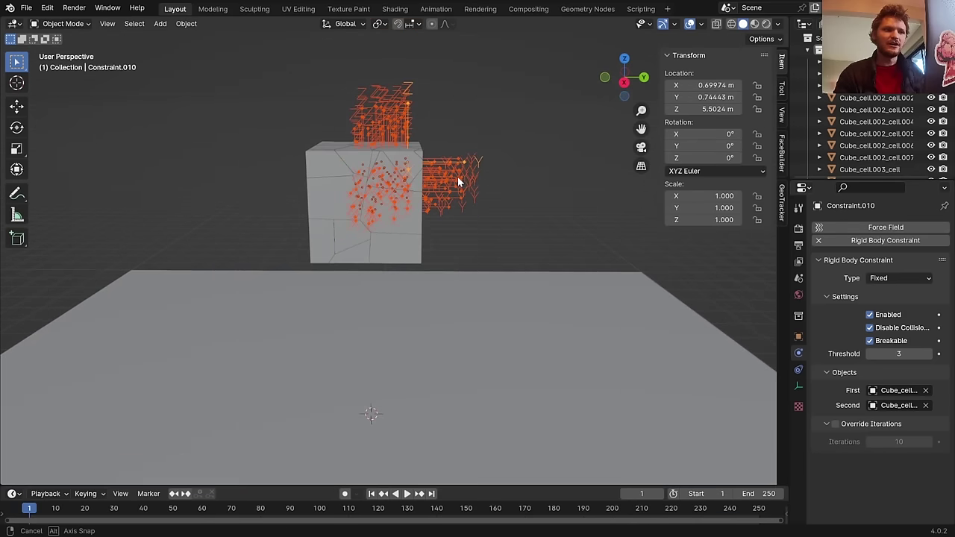
key(F3)
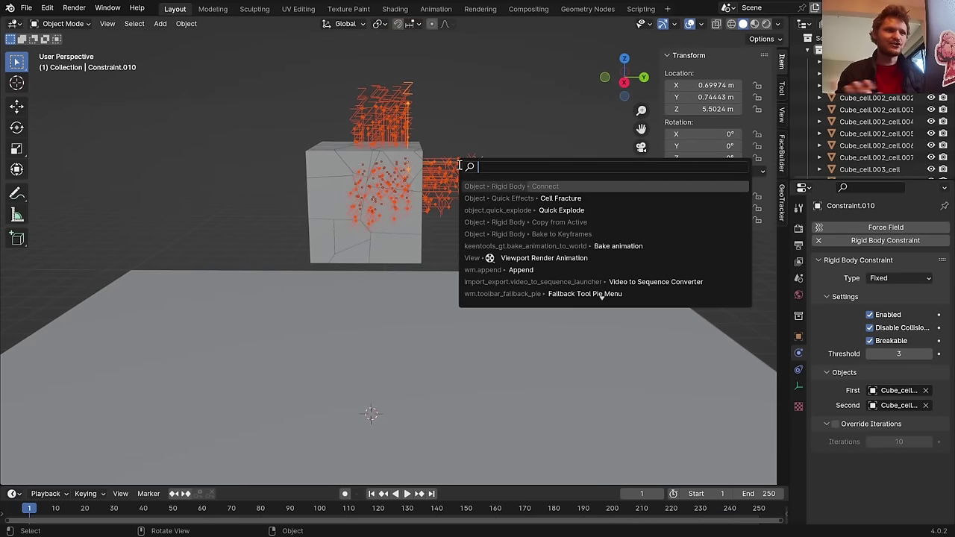
text(selec)
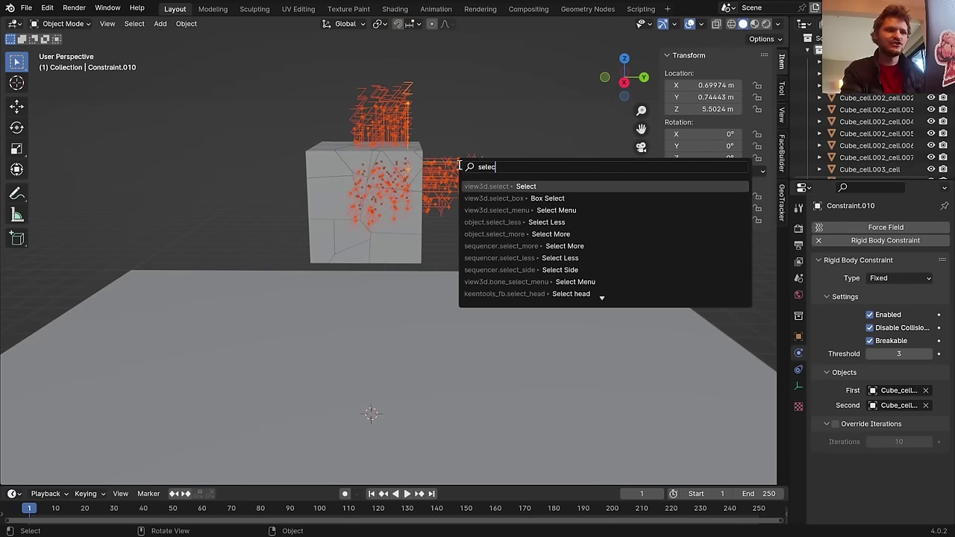
text(t random)
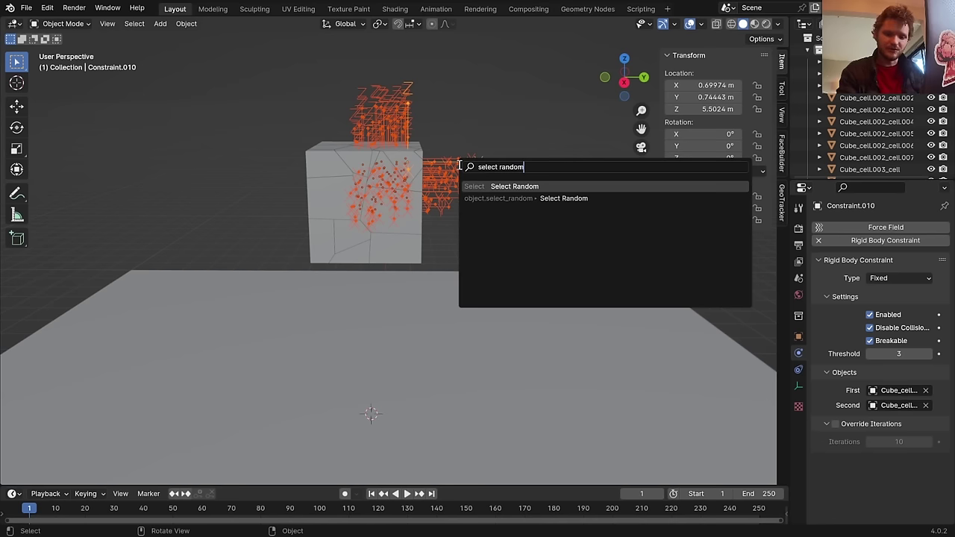
key(Down)
key(Return)
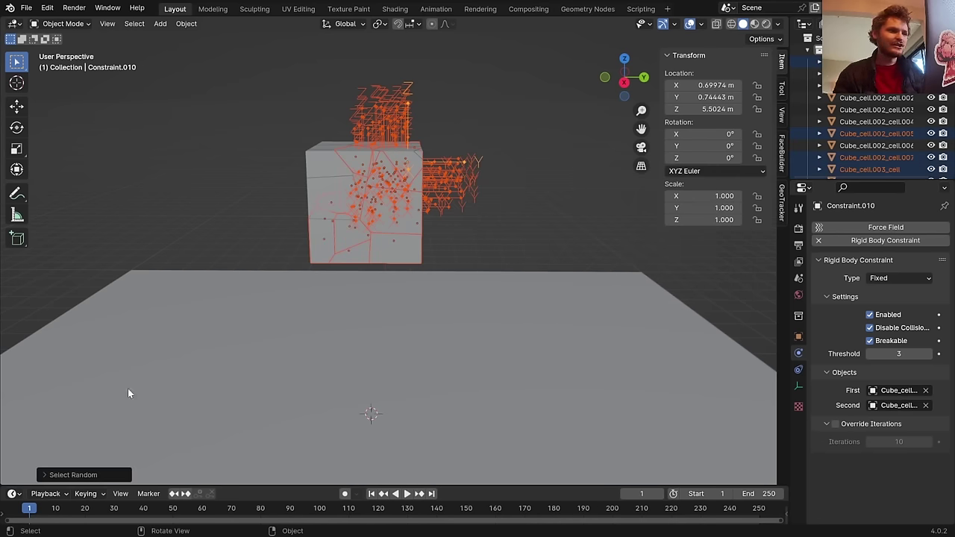
click(62, 476)
click(149, 471)
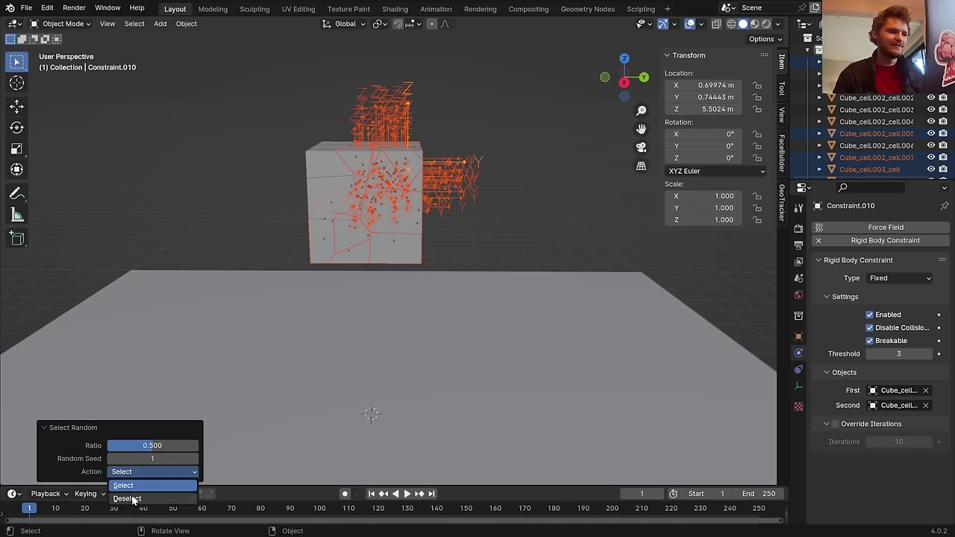
click(132, 499)
scroll(466, 102, up, 2)
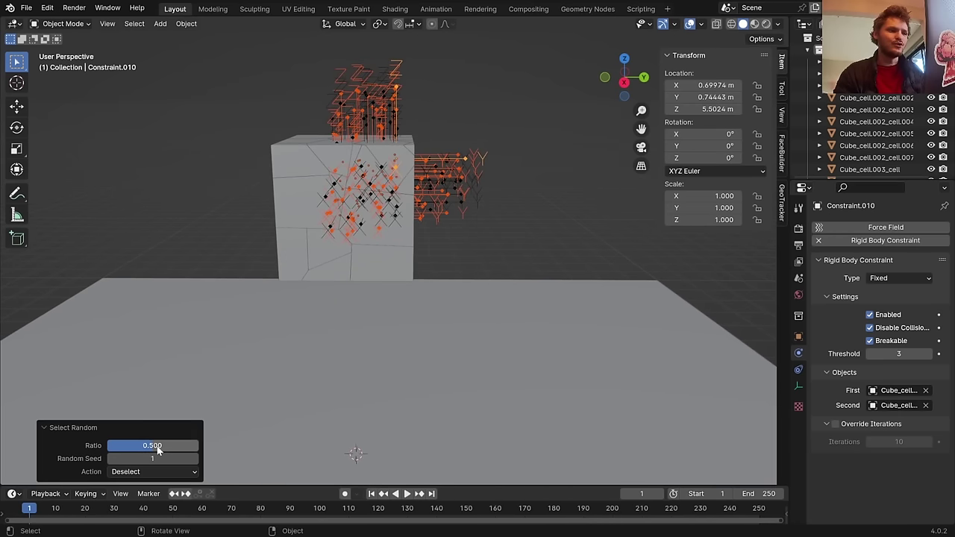
mouse_move(158, 449)
mouse_down()
mouse_move(135, 449)
mouse_move(171, 448)
mouse_move(161, 448)
mouse_up()
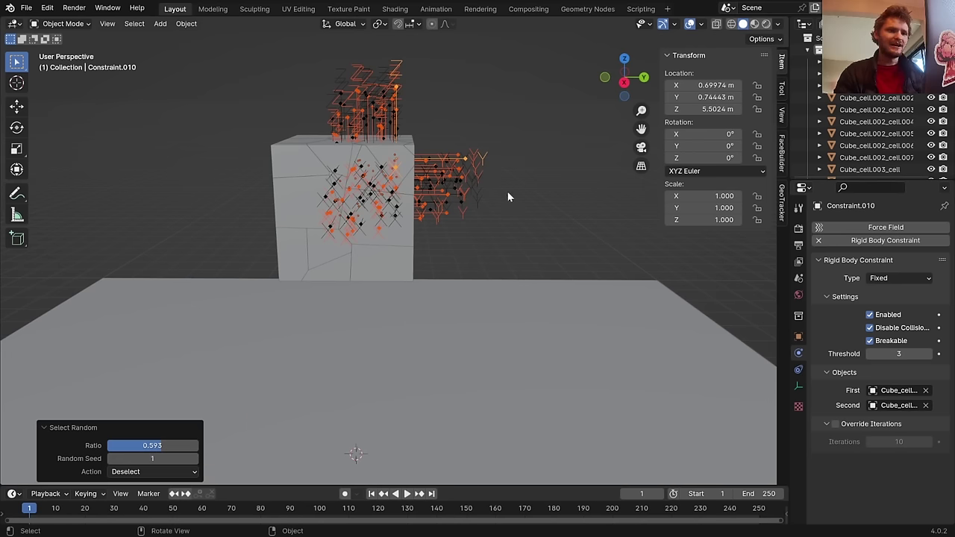
Set the breaking threshold to 4 and copy it to the constraints that are still selected
click(903, 354)
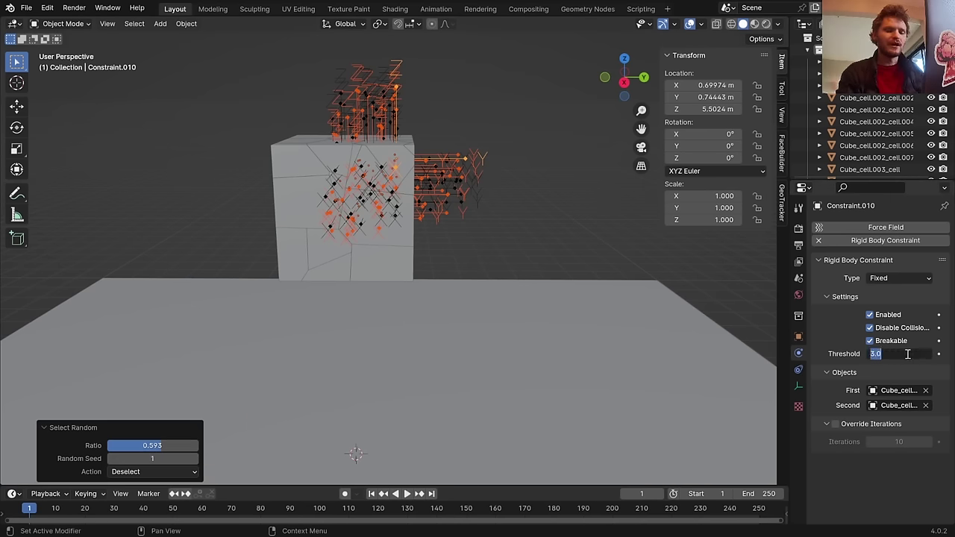
text(4)
key(Return)
right_click(904, 353)
click(905, 354)
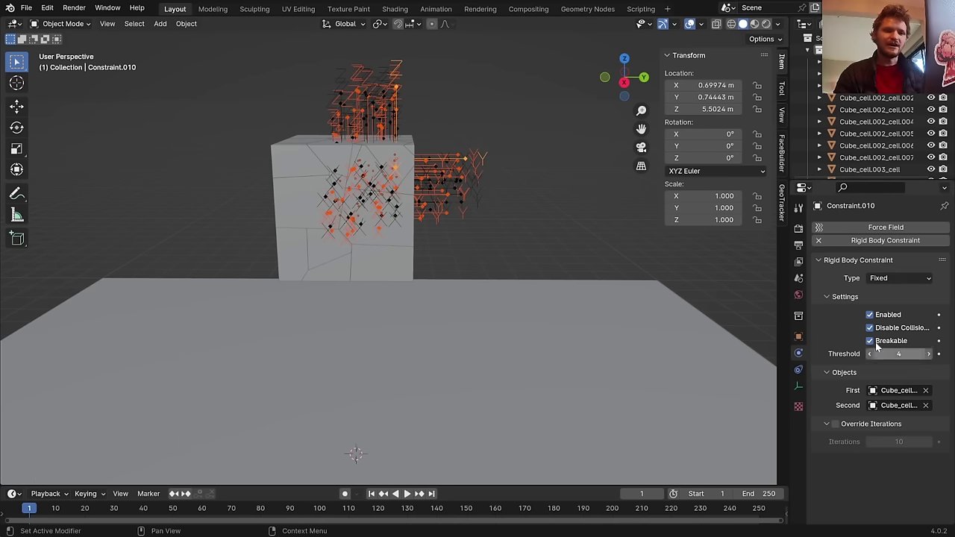
scroll(498, 146, up, 2)
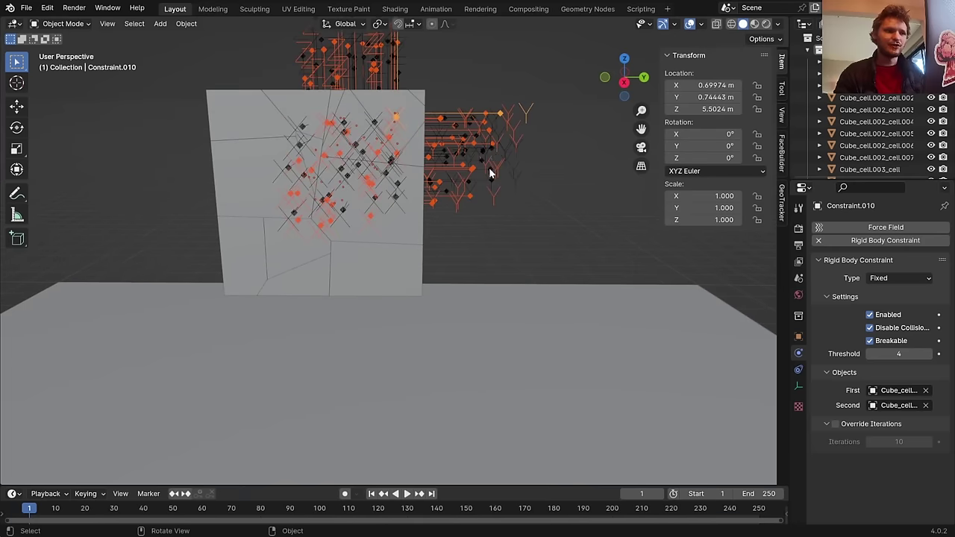
Save the file and play the simulation with the mixed breaking thresholds twice, resetting to the first frame
click(492, 176)
scroll(516, 174, down, 3)
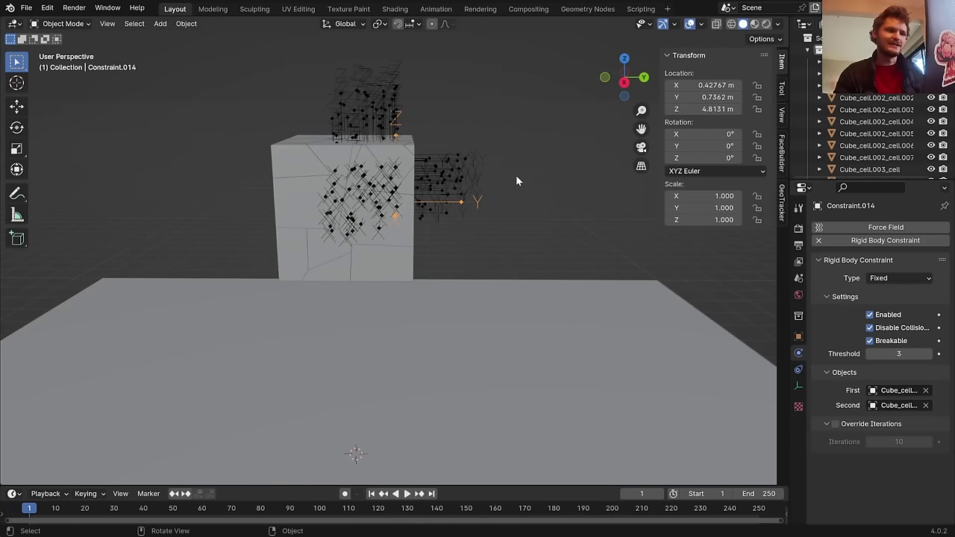
key(ctrl+s)
key(space)
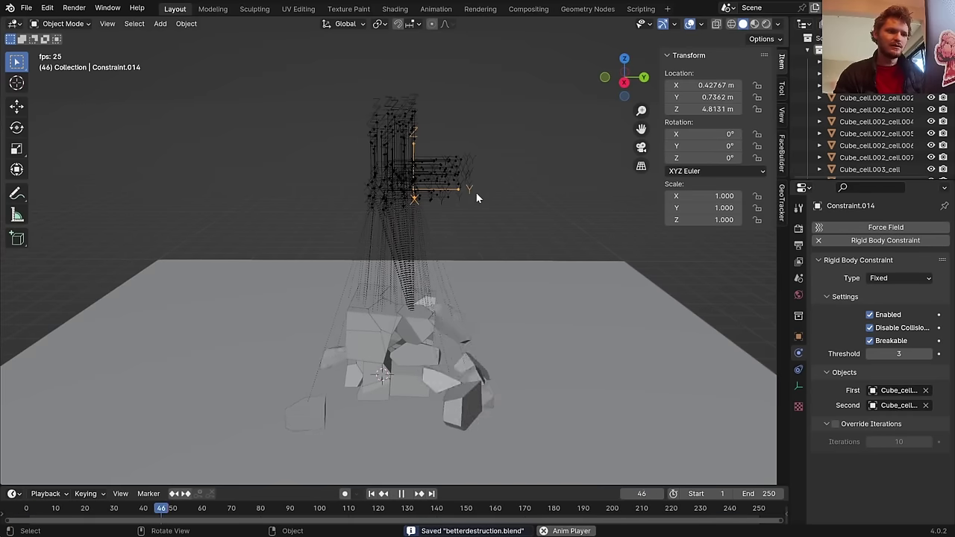
key(shift+Left)
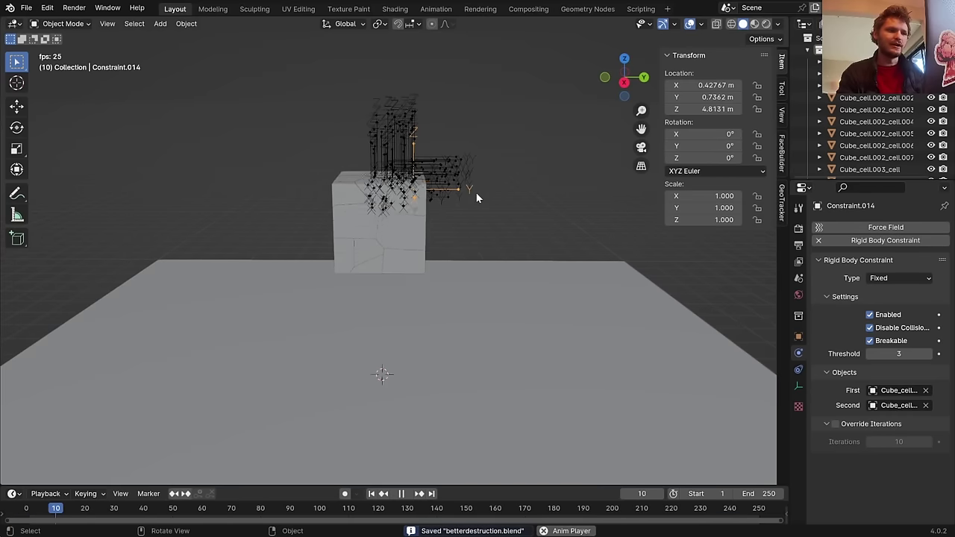
key(space)
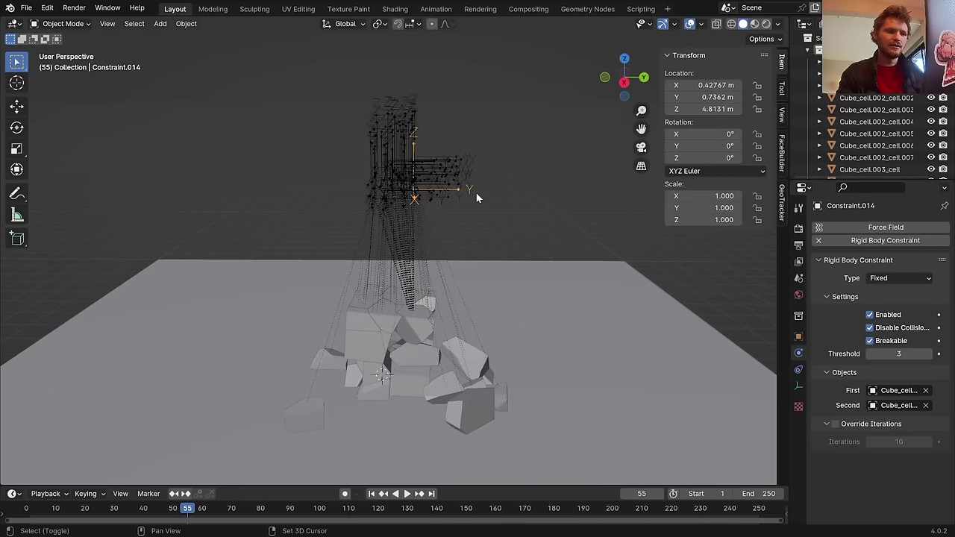
key(shift+Left)
scroll(462, 201, down, 1)
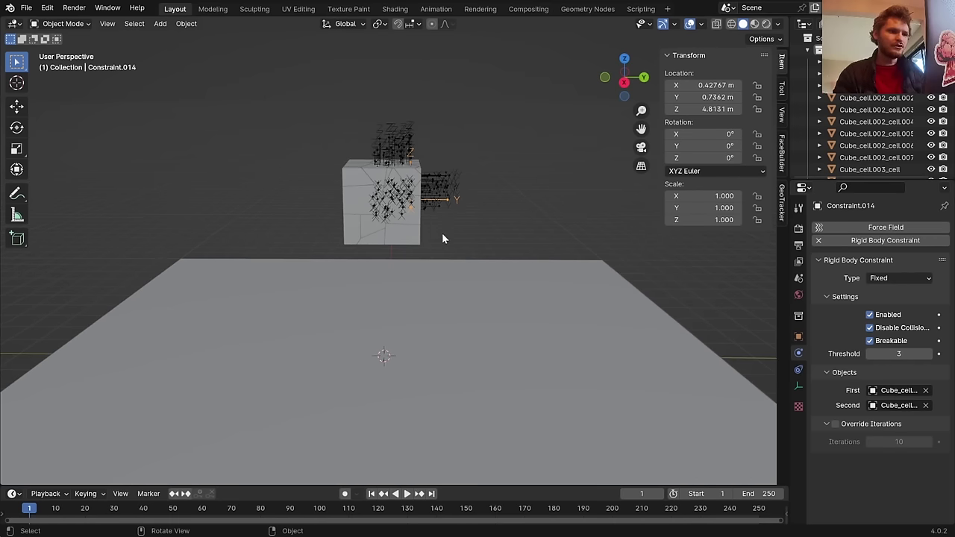
Select the fractured cube with all its constraints, trackball-rotate them by about 25.2° and -0.573°, and test the simulation from the first frame
drag(442, 245, 332, 119)
middle_drag(332, 119, 384, 212)
key(r)
key(r)
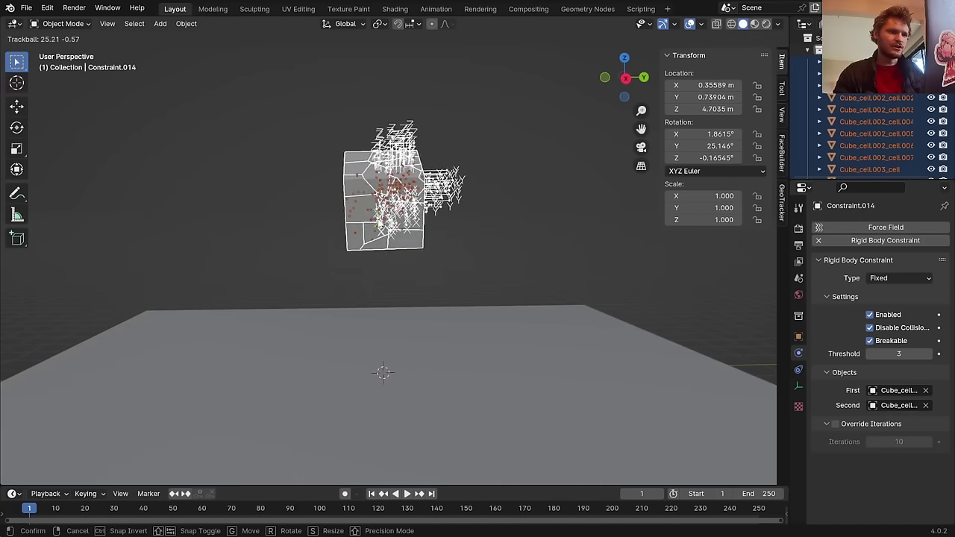
click(417, 205)
key(space)
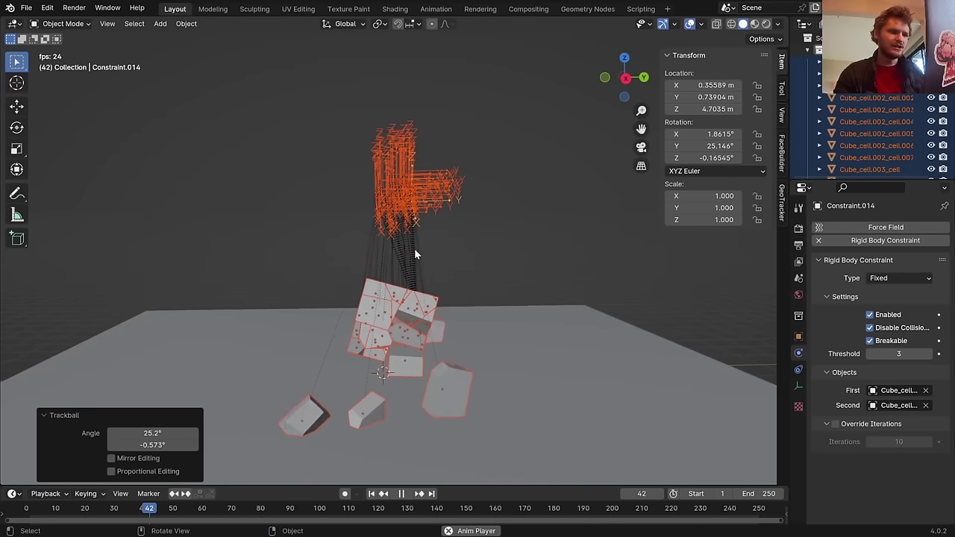
key(Escape)
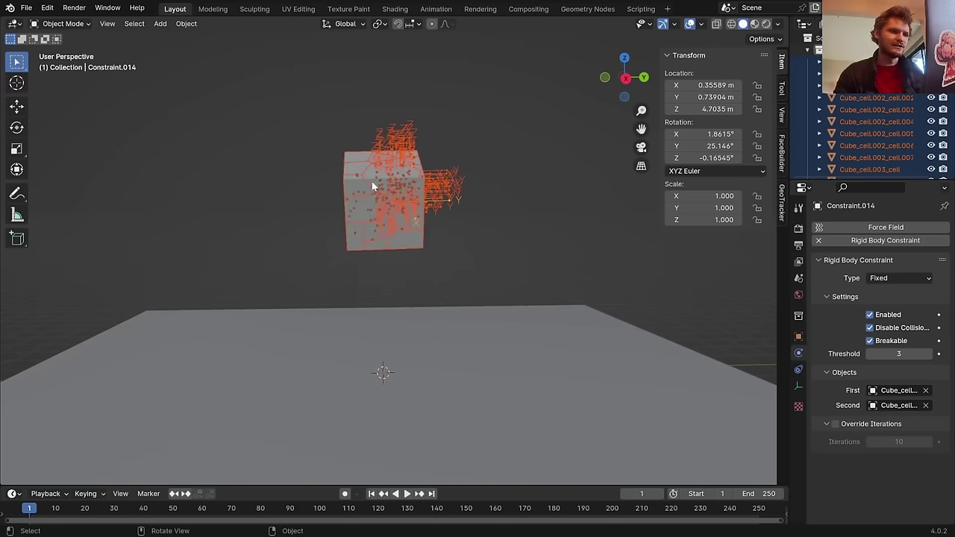
Tilt the cube and constraints further with a trackball rotation of about 16° and -10.9°, and replay the fall before resetting it
middle_drag(372, 181, 395, 195)
key(r)
key(r)
click(388, 205)
key(space)
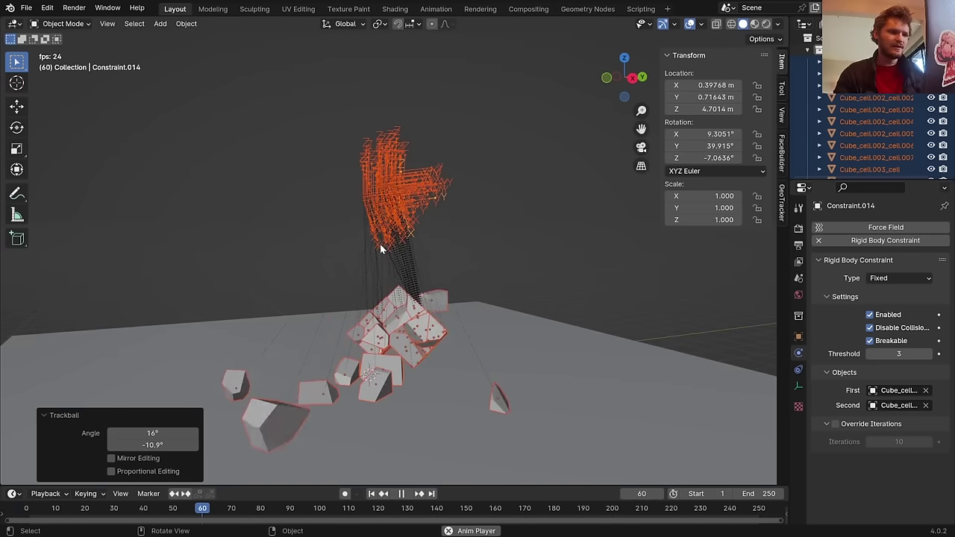
middle_drag(380, 243, 355, 275)
key(shift+Left)
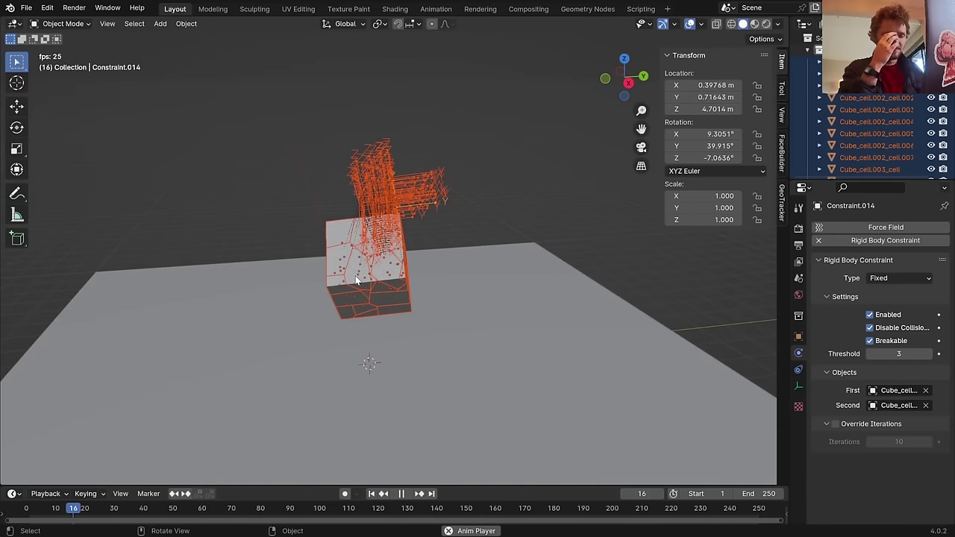
key(Escape)
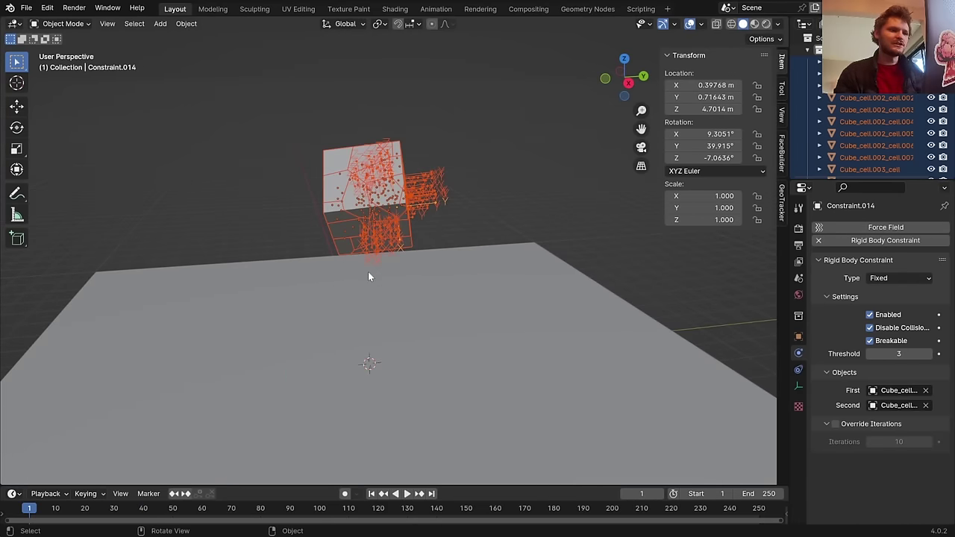
Try scaling the ground plane by 2 on all axes and undo the scaling
click(417, 326)
key(s)
key(2)
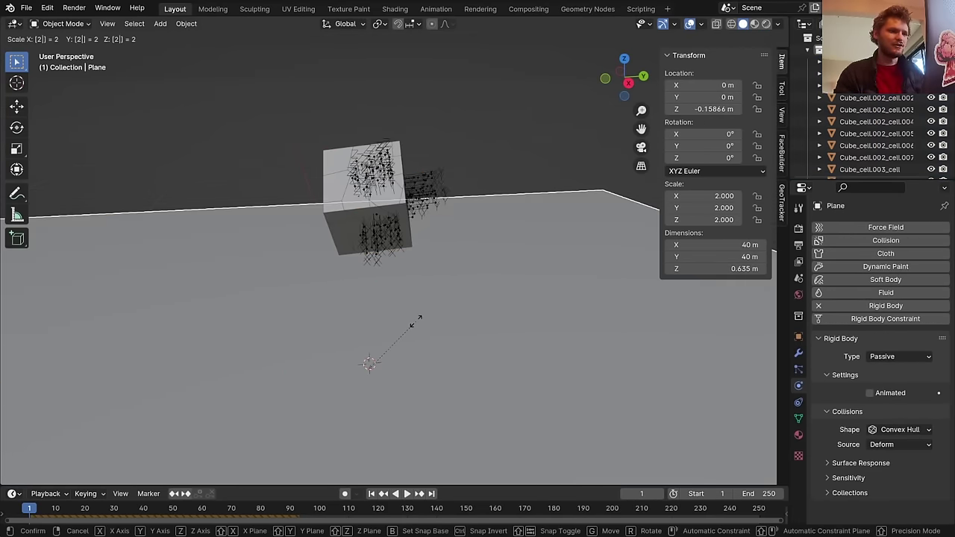
key(Return)
key(ctrl+z)
Scale the ground plane by 2 along X and Y only, excluding Z
key(s)
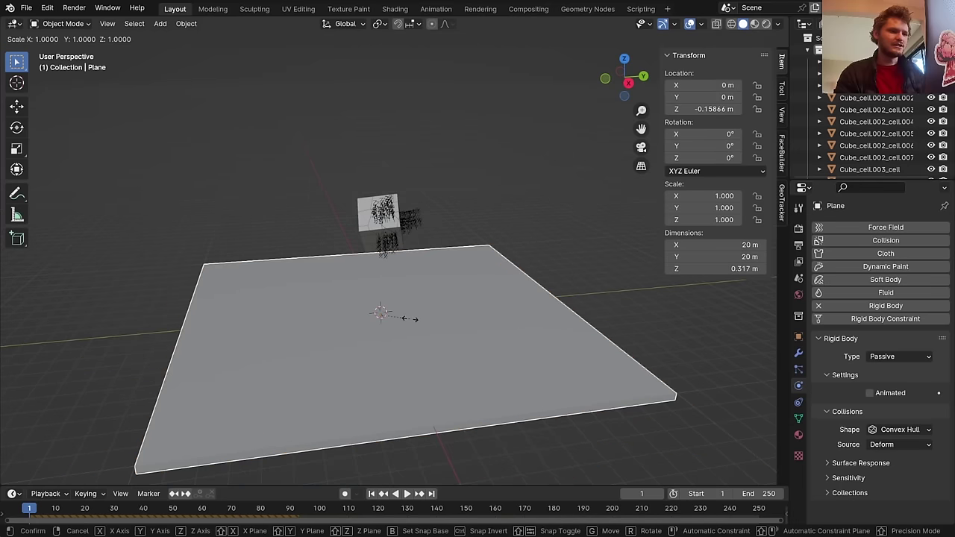
key(shift+z)
key(2)
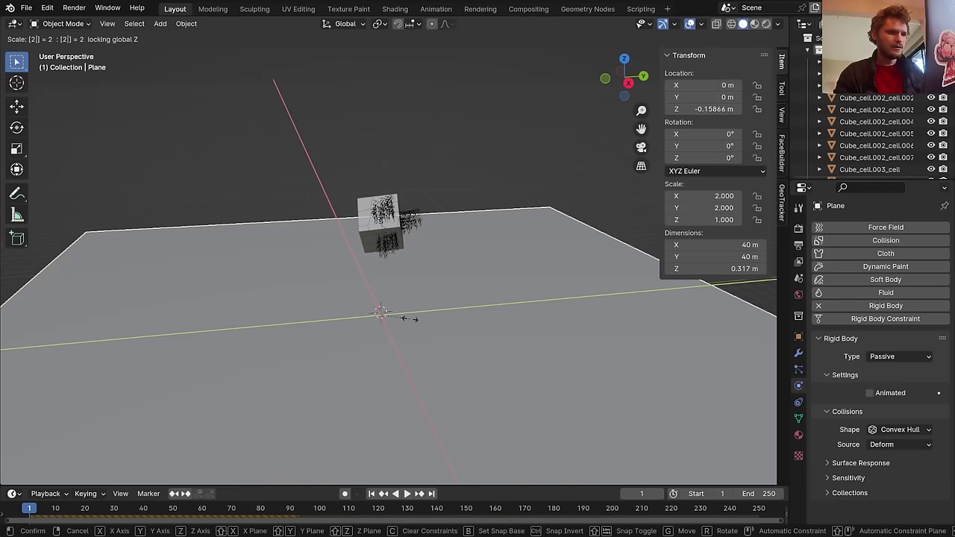
key(Return)
Play the simulation on the enlarged ground, reset to the first frame, and save the file
key(space)
scroll(410, 246, up, 2)
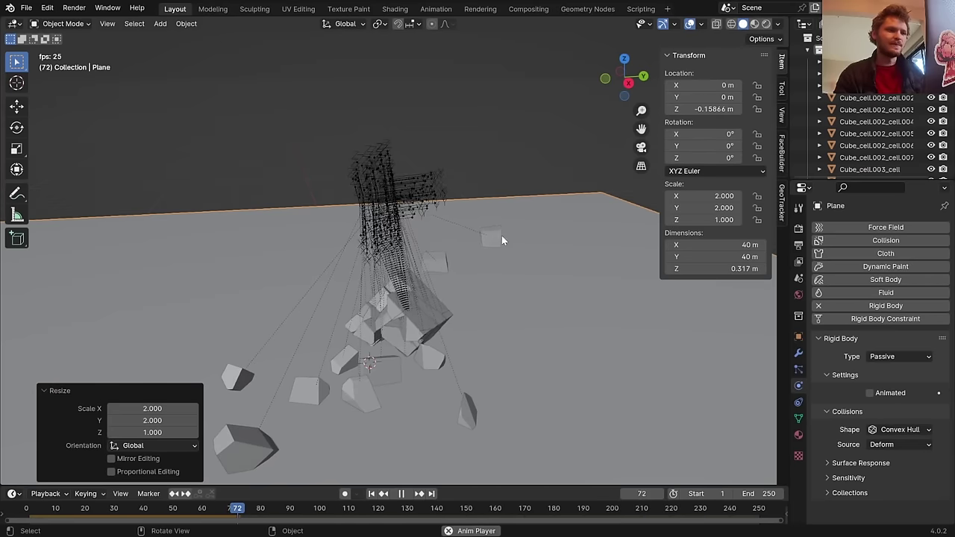
key(shift+Left)
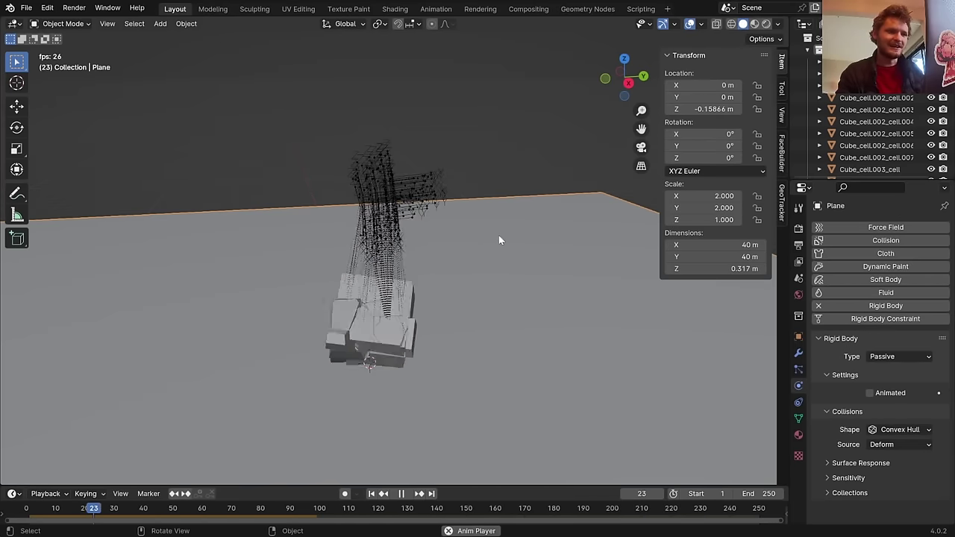
key(space)
key(shift+Left)
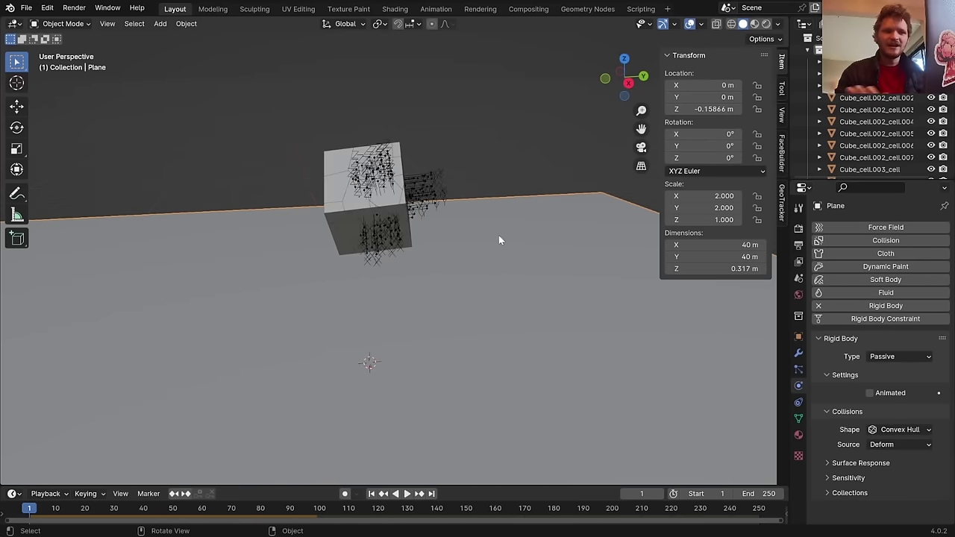
middle_drag(570, 304, 555, 302)
key(ctrl+s)
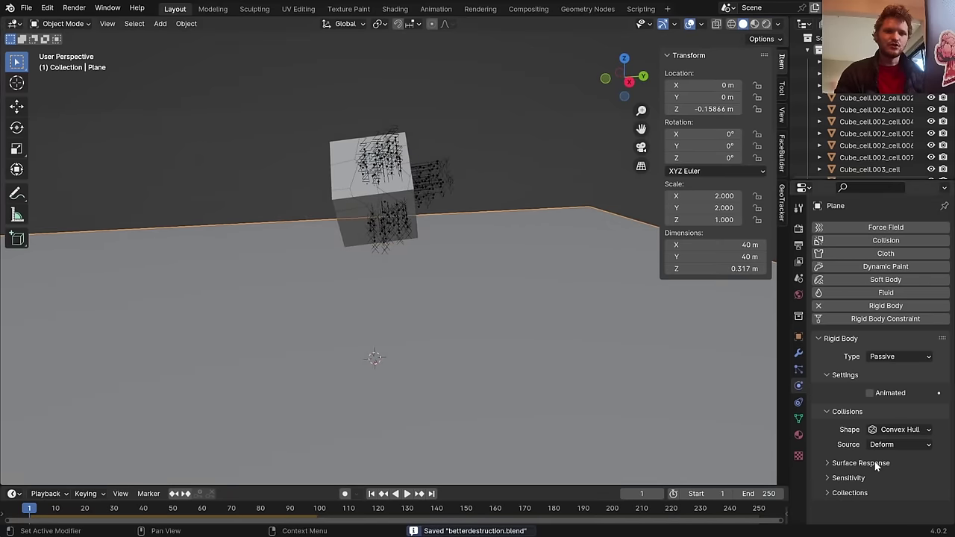
Set the ground's surface response to friction 1.000 and bounciness about 0.099, and test the simulation before resetting to the first frame
click(876, 463)
scroll(847, 448, down, 1)
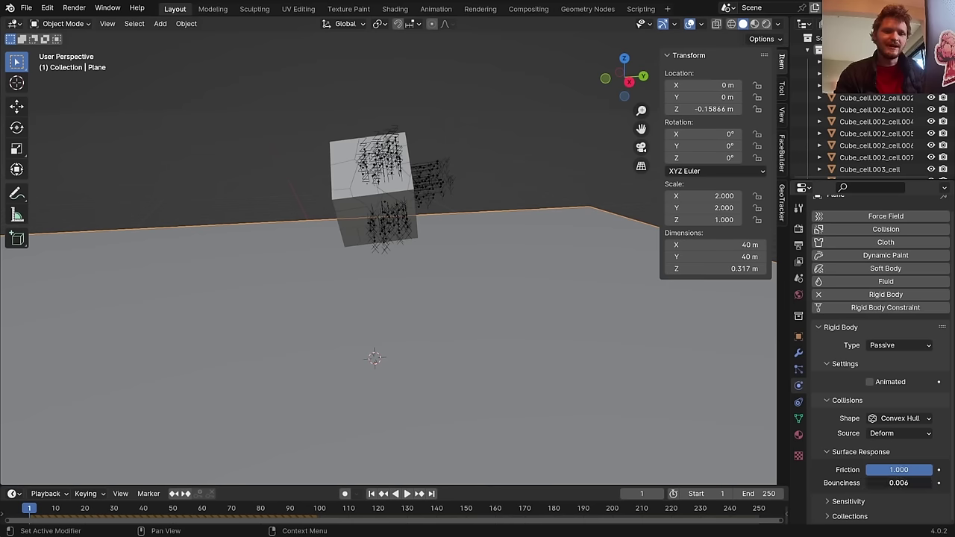
key(space)
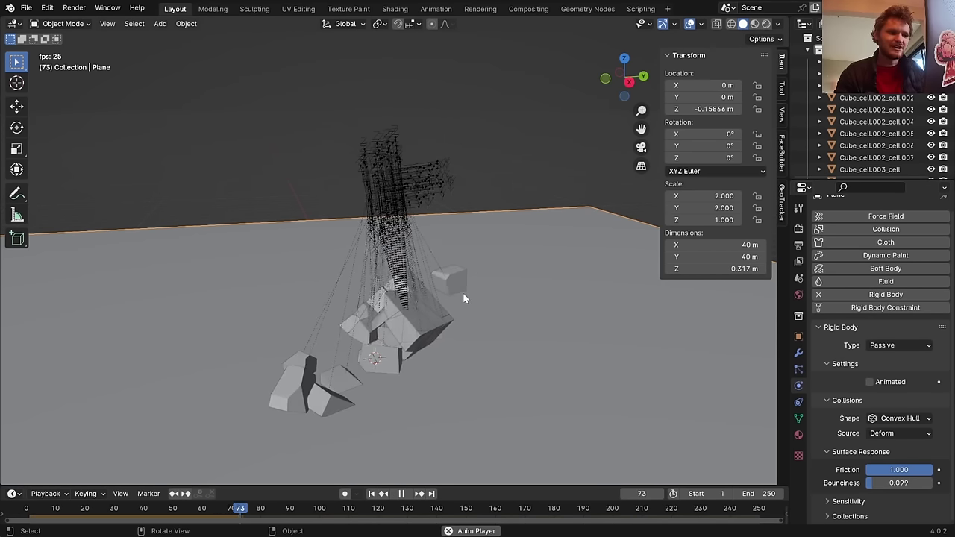
key(shift+Left)
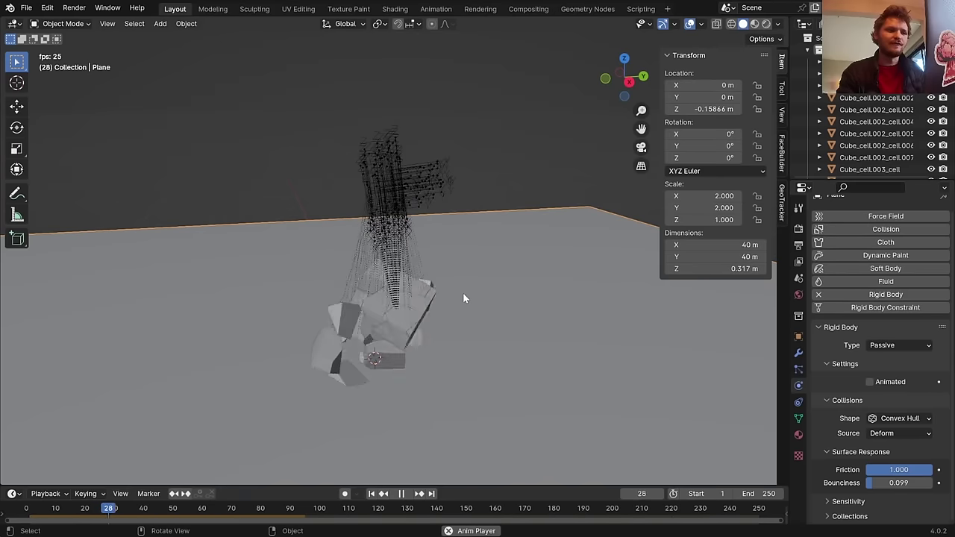
key(shift+Left)
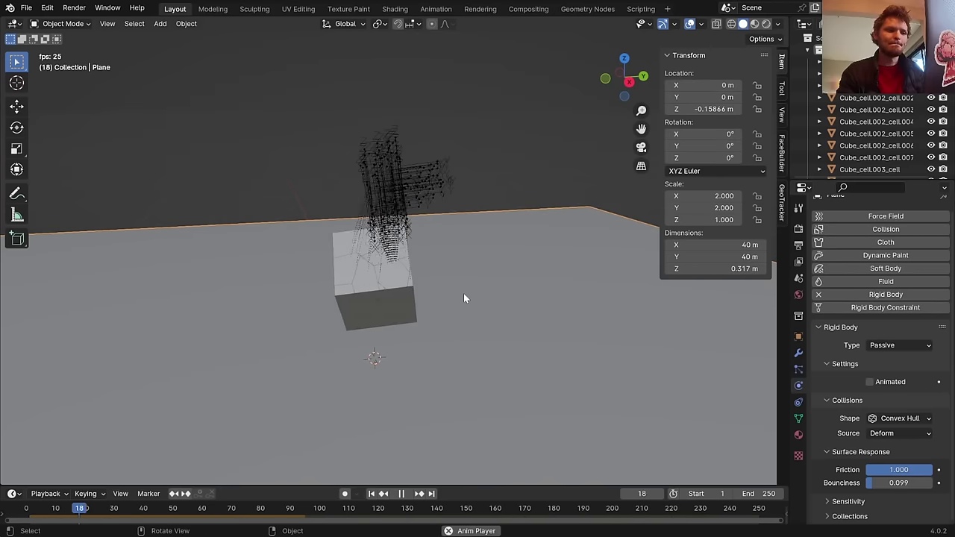
key(Escape)
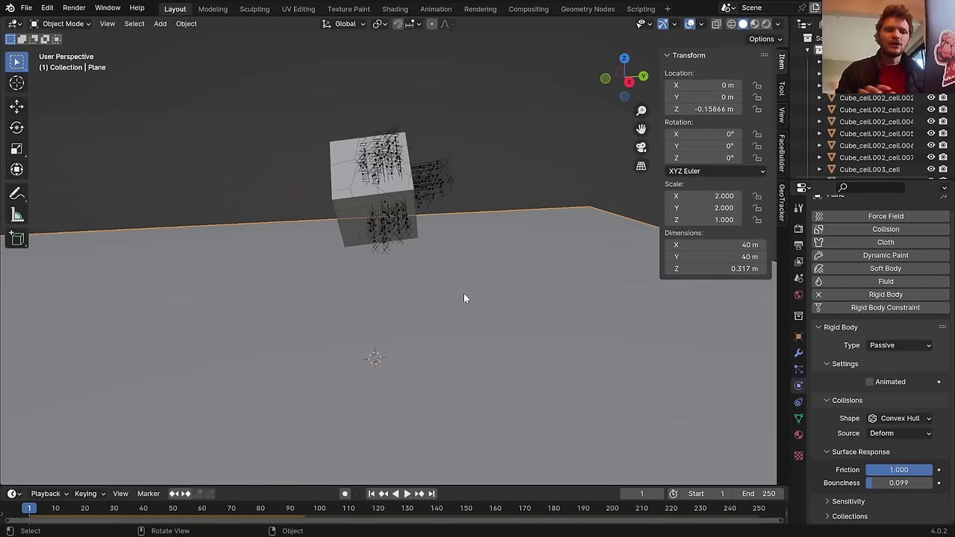
Expand the cache settings of the scene's Rigid Body World and set the scene's end frame to 100
click(799, 279)
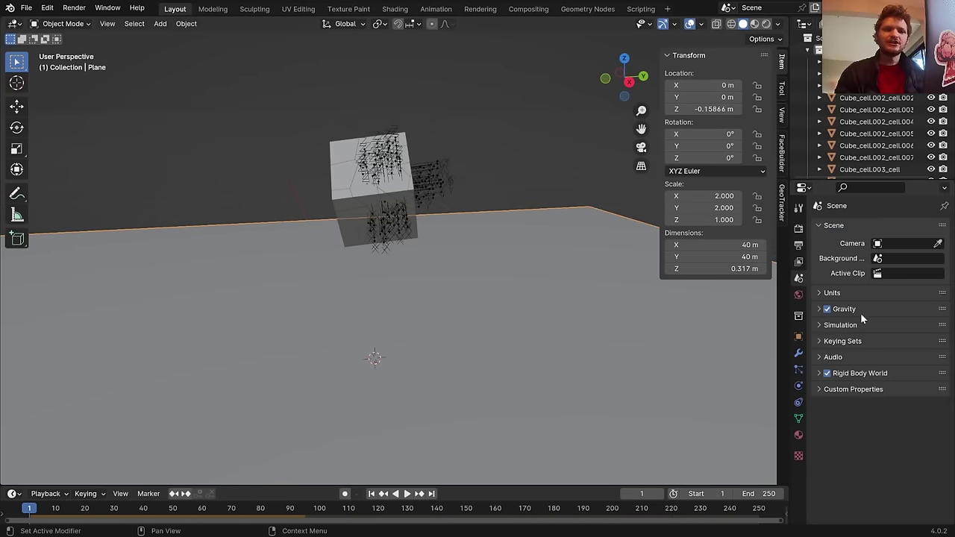
click(864, 375)
scroll(862, 374, down, 1)
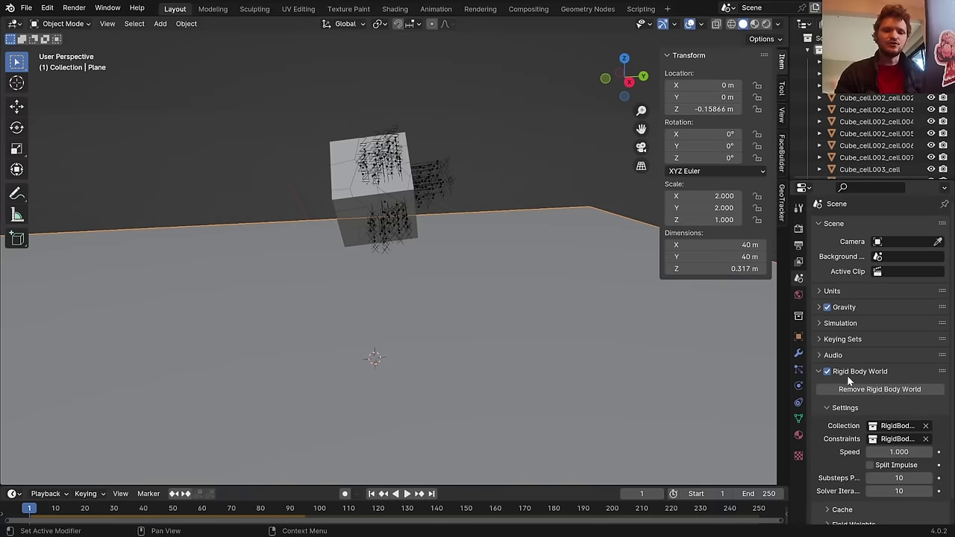
click(842, 485)
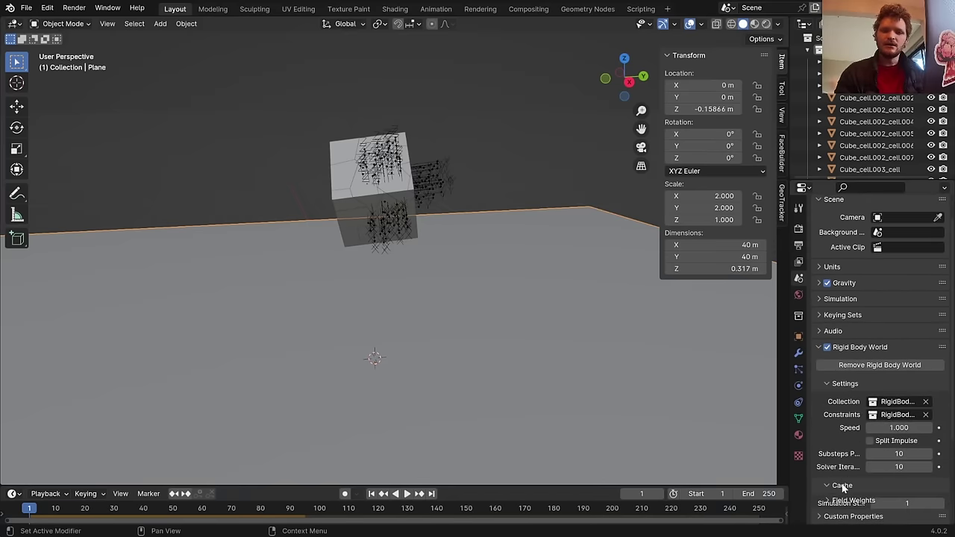
scroll(838, 452, down, 3)
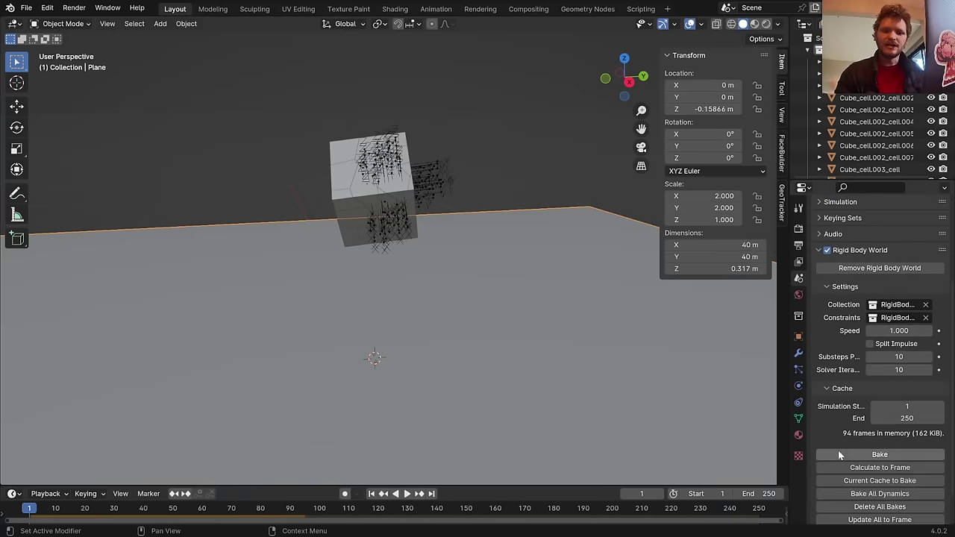
click(750, 493)
text(100)
key(Return)
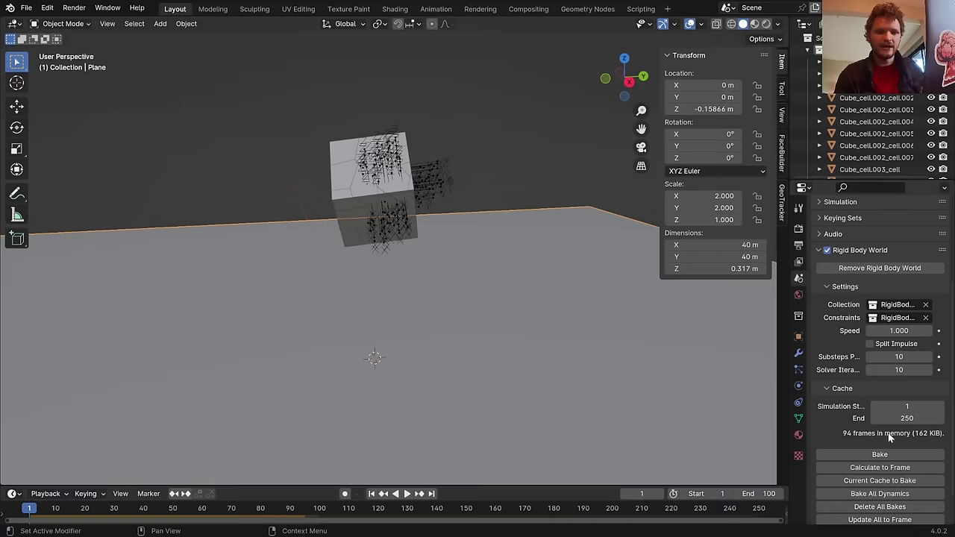
Set the end of the rigid body simulation cache to frame 100 and bake it
click(896, 420)
text(100)
key(Return)
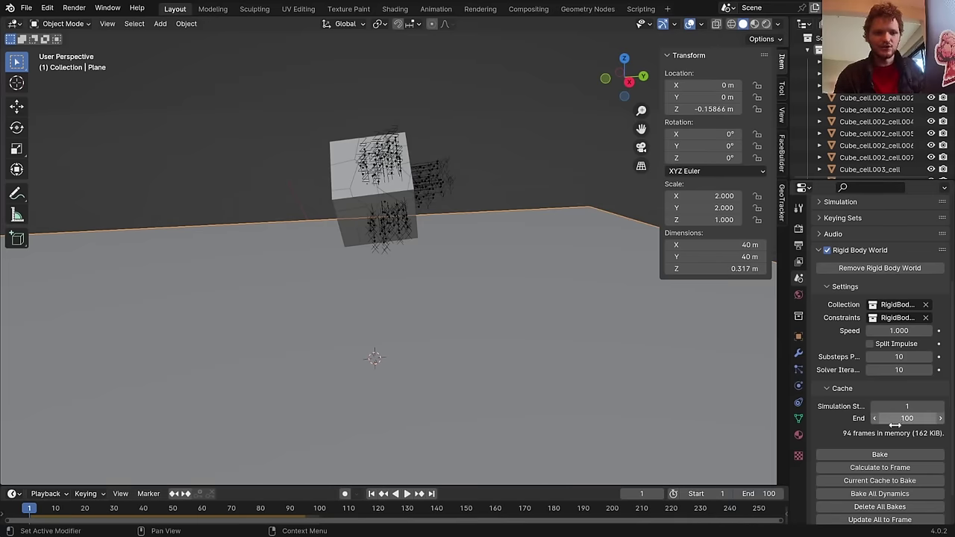
click(880, 453)
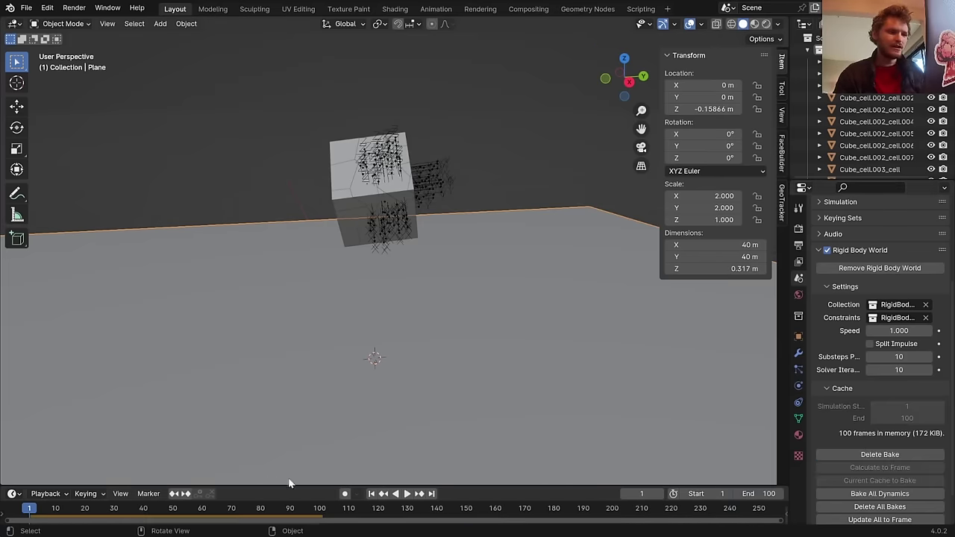
Enlarge the timeline, play and scrub through the baked simulation, save the file, and return to the first frame
drag(305, 485, 306, 443)
key(space)
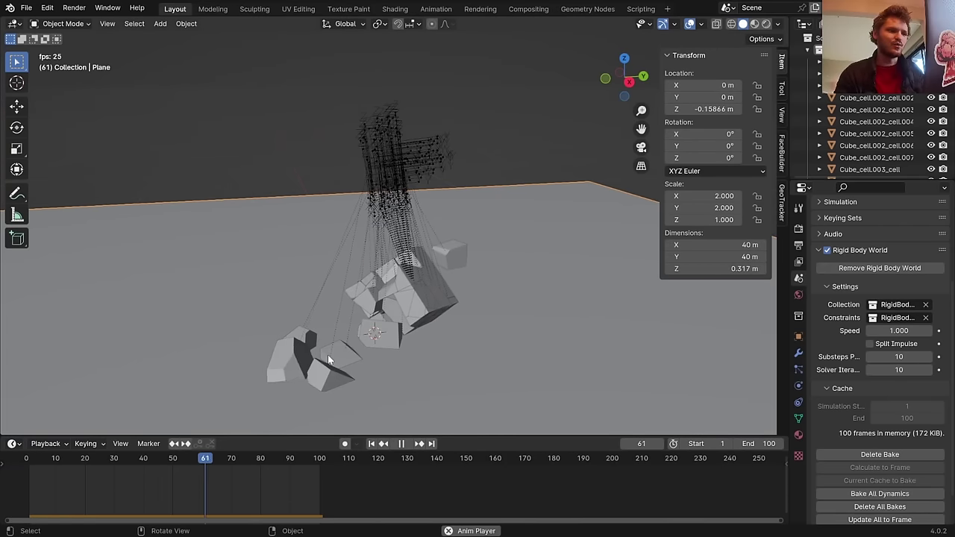
drag(267, 461, 146, 437)
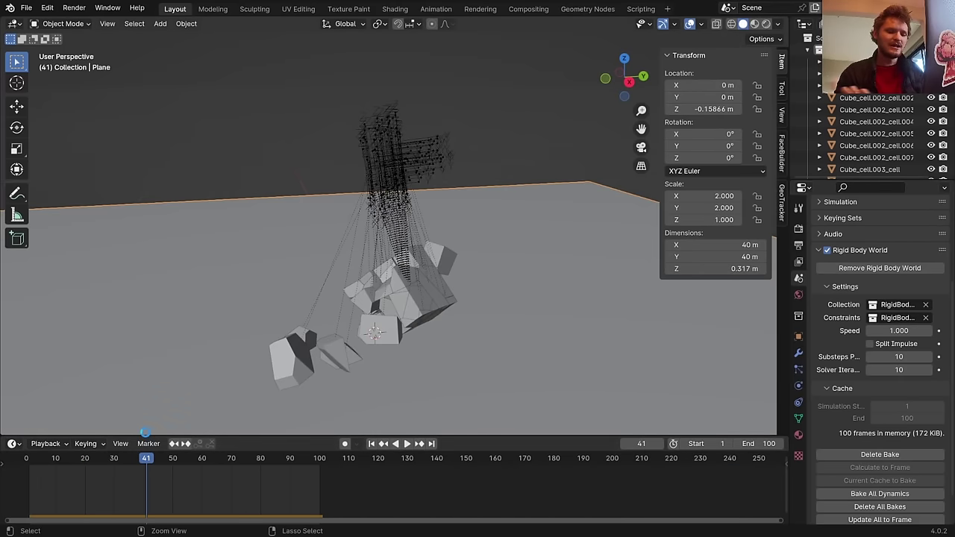
key(ctrl+s)
key(shift+Left)
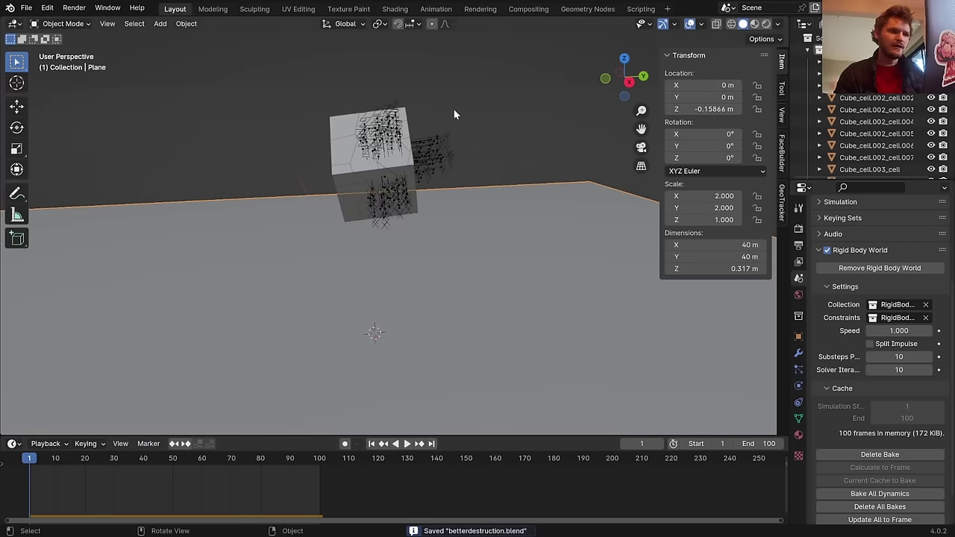
Box-select most of the constraint empties around the cube, delete them, and play the baked simulation
drag(442, 109, 418, 182)
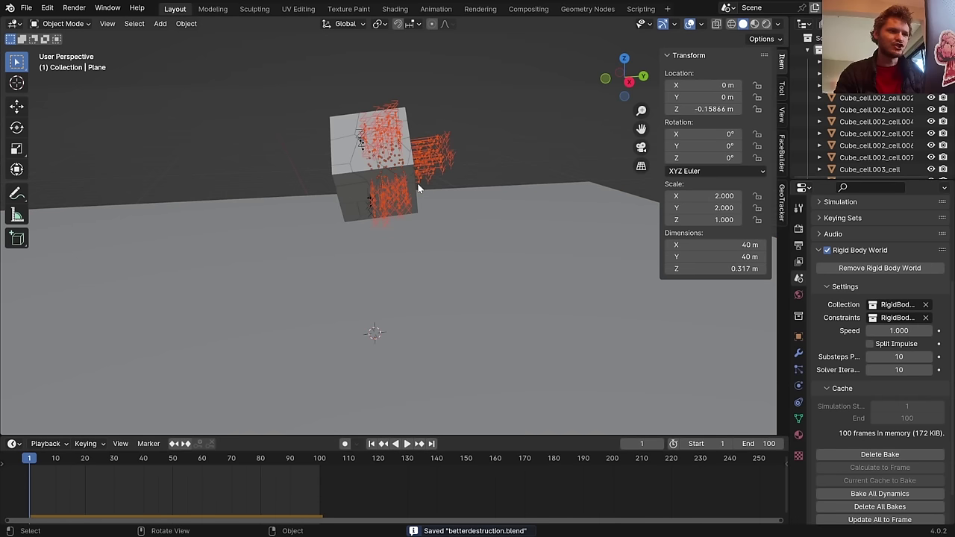
key(x)
click(417, 184)
key(space)
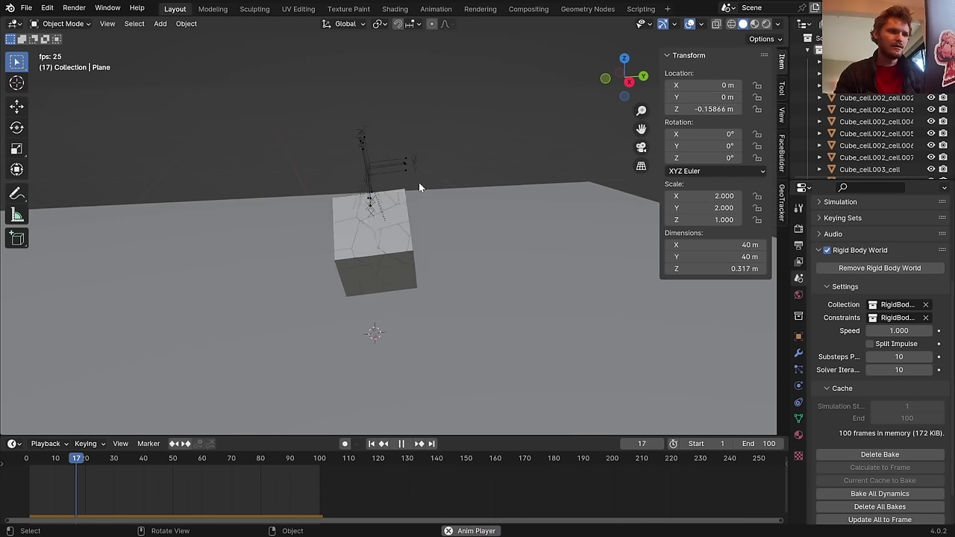
Return to the first frame, delete the remaining constraint empties around the cube, and save the file
key(Escape)
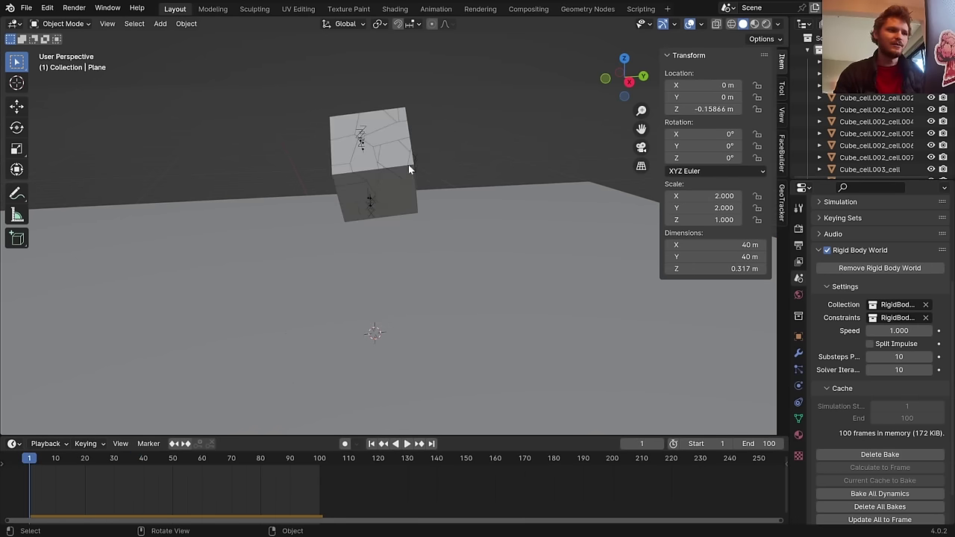
middle_drag(409, 164, 515, 196)
drag(423, 244, 421, 239)
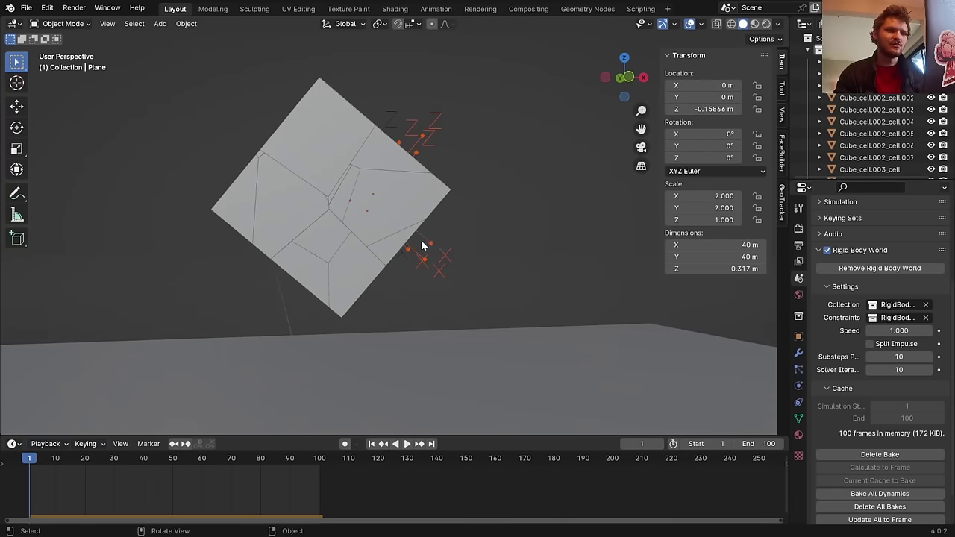
middle_drag(421, 240, 404, 248)
key(x)
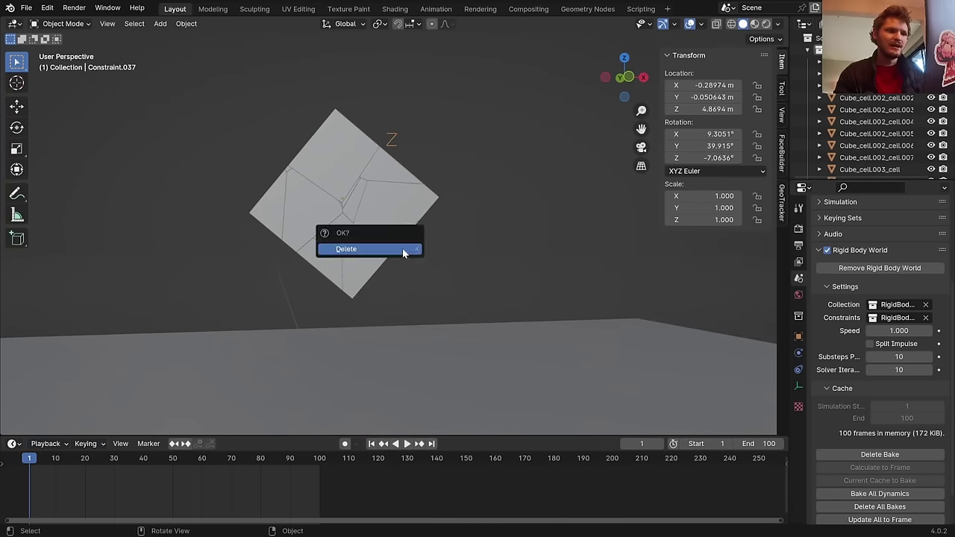
click(402, 248)
scroll(392, 224, down, 4)
key(ctrl+s)
middle_drag(390, 213, 333, 241)
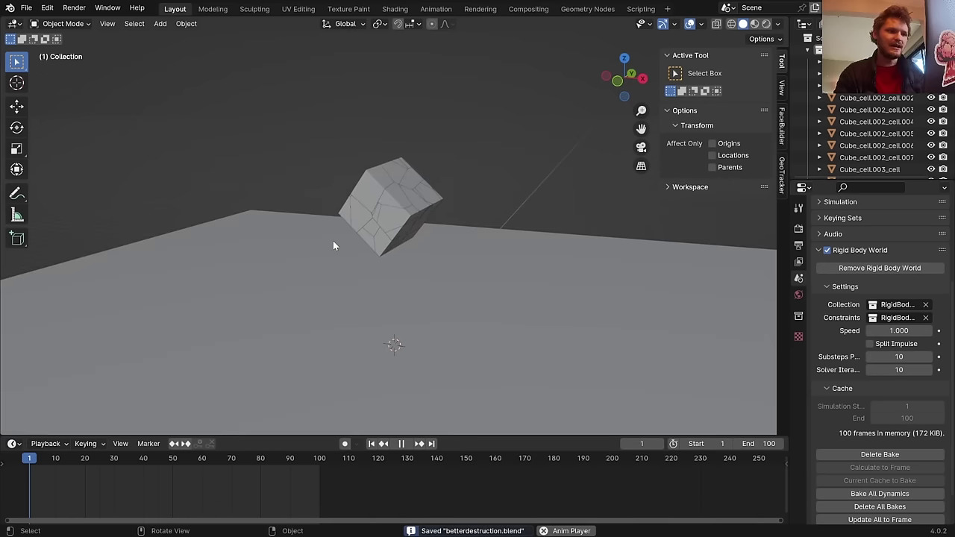
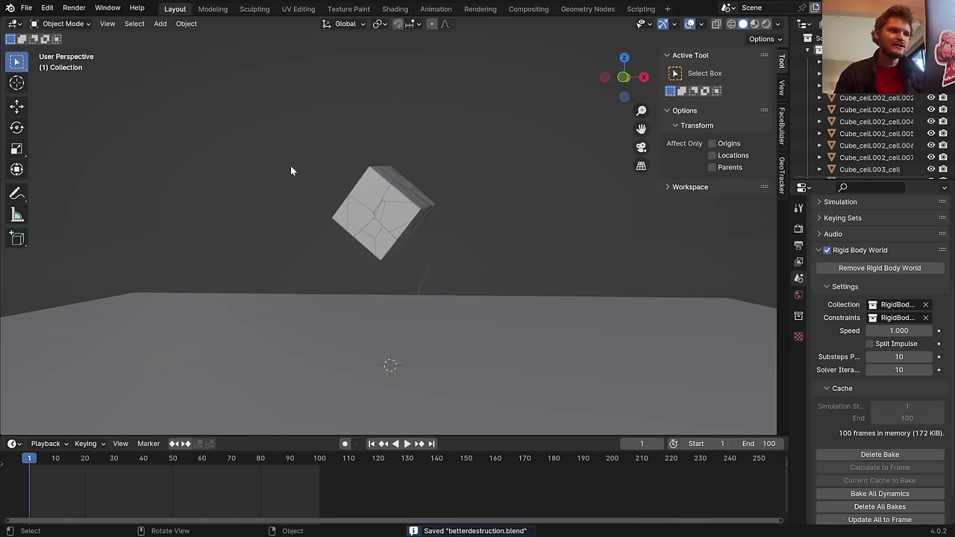
Select all cube pieces and bake their object action over frames 1–100 with visual keying, cleared constraints and parents, overwritten current action, and cleaned curves
drag(276, 133, 457, 269)
shift+click(396, 206)
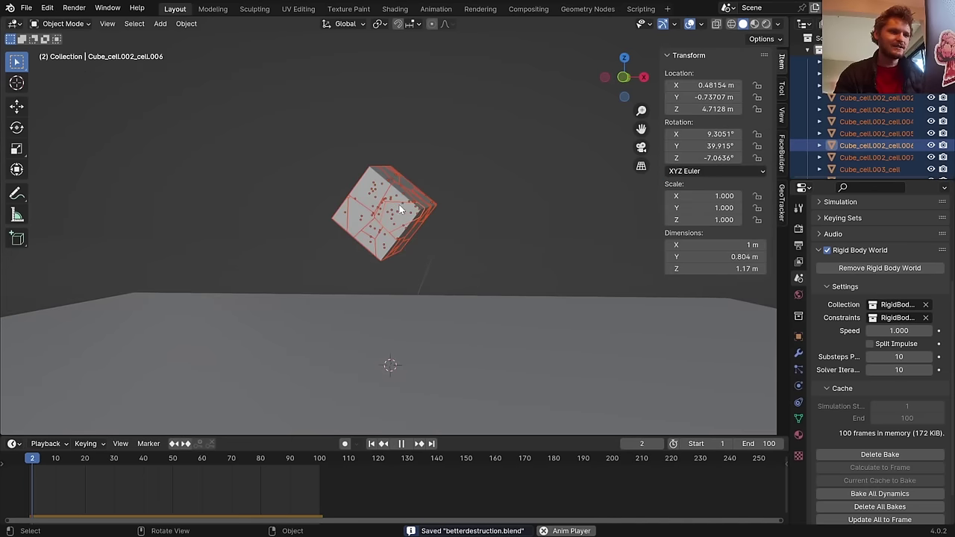
key(space)
key(Escape)
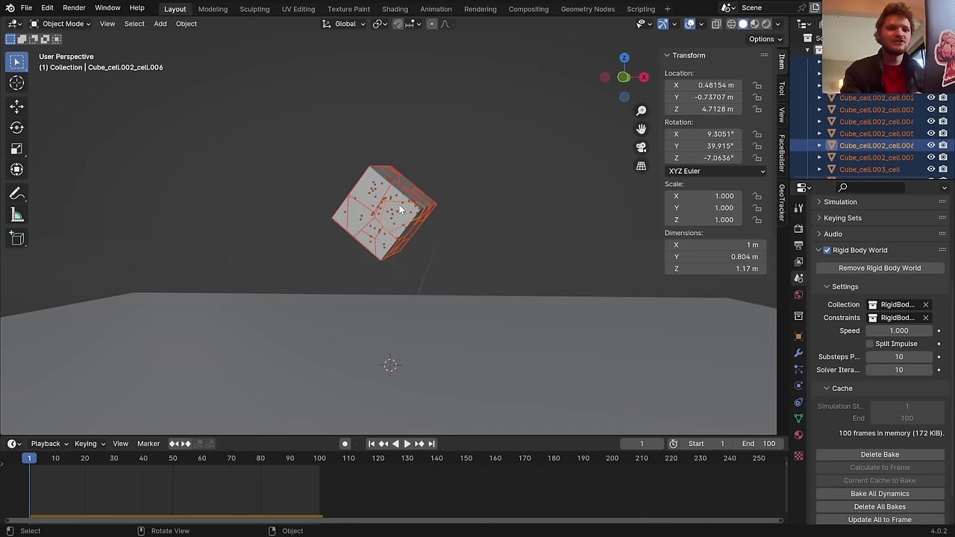
key(F3)
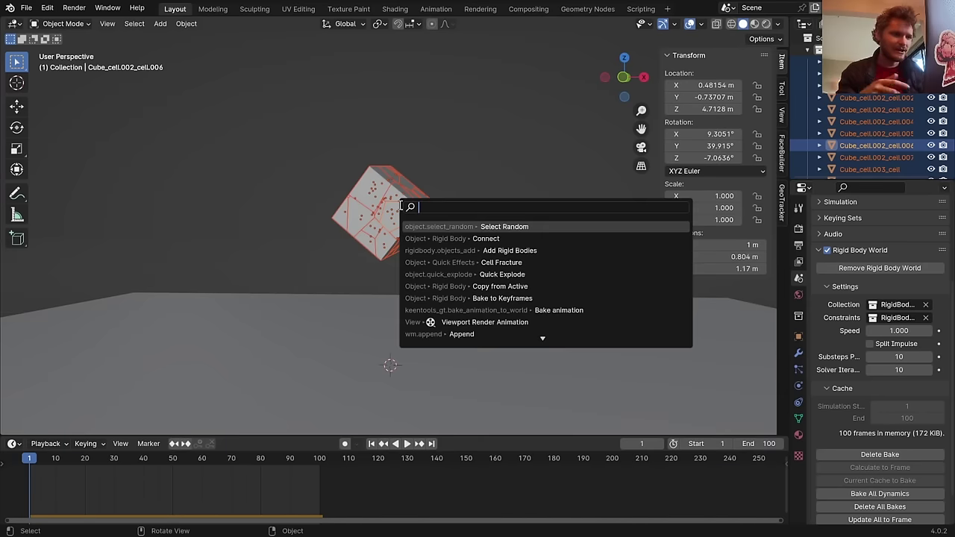
text(bake act)
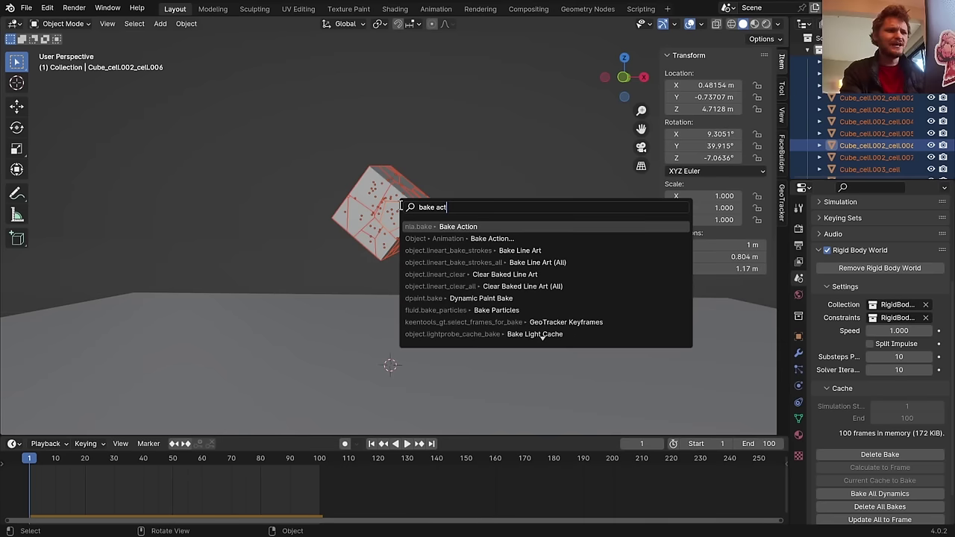
key(Return)
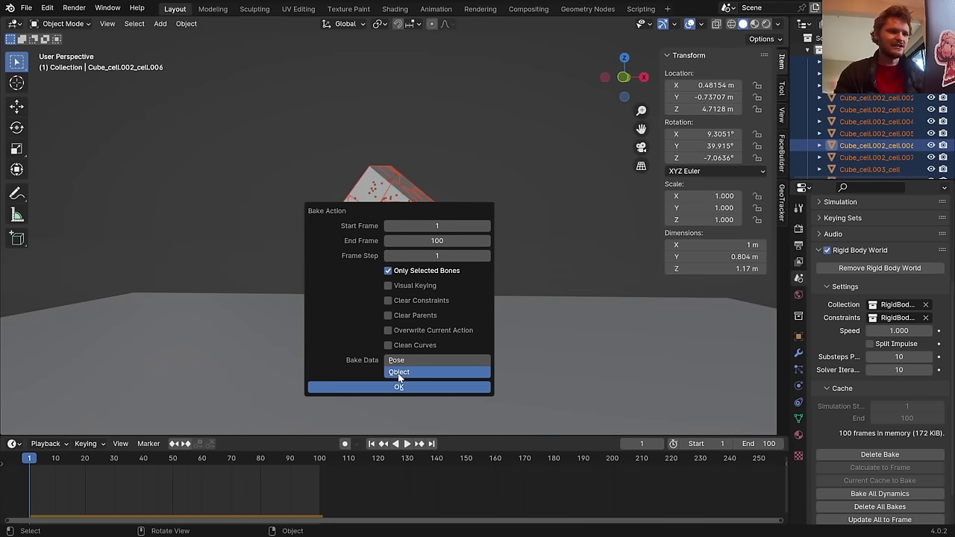
drag(388, 346, 388, 317)
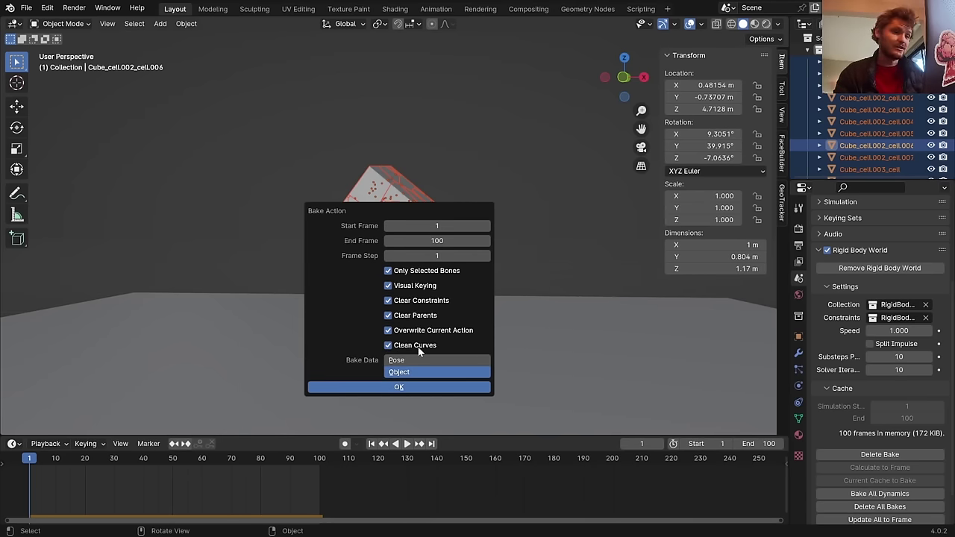
click(399, 388)
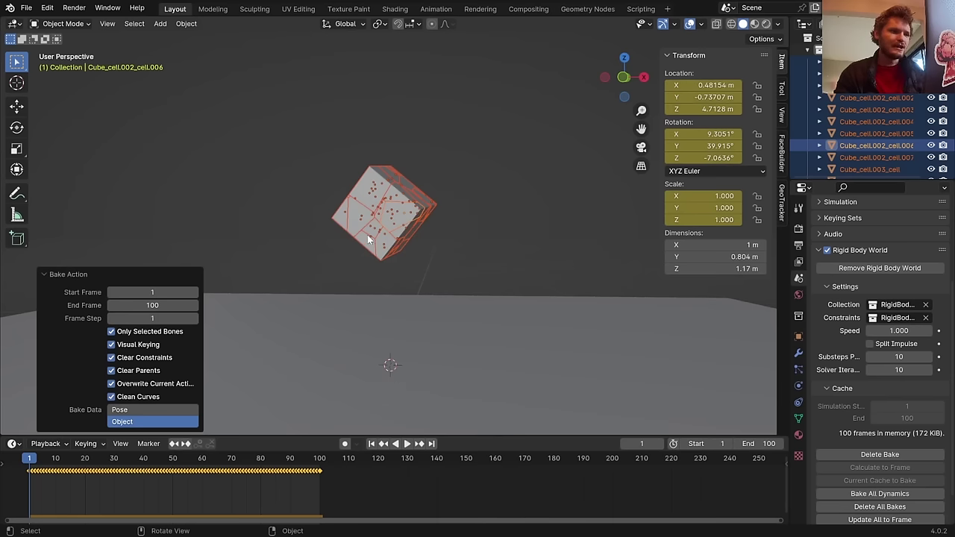
Check one piece's physics settings, select all the cube pieces again, and remove their rigid bodies
click(398, 212)
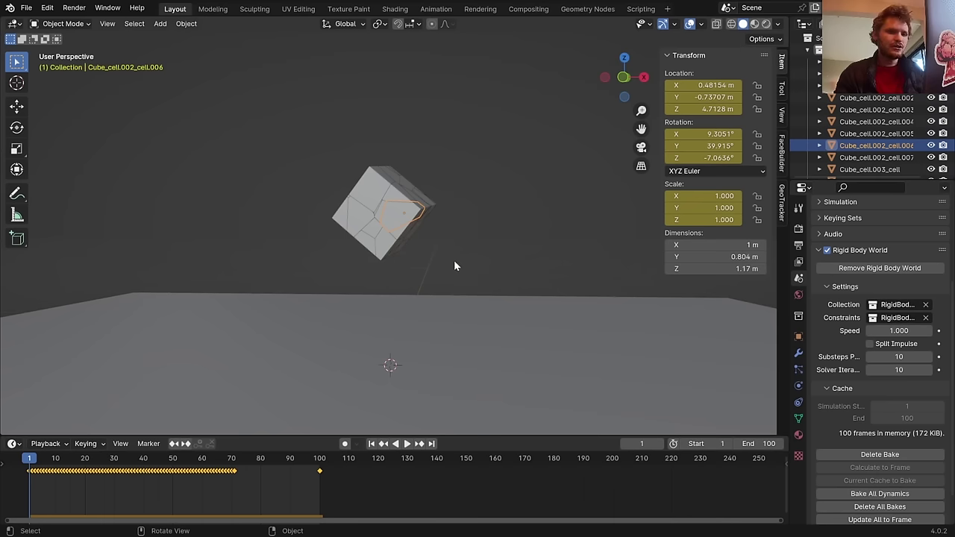
click(798, 386)
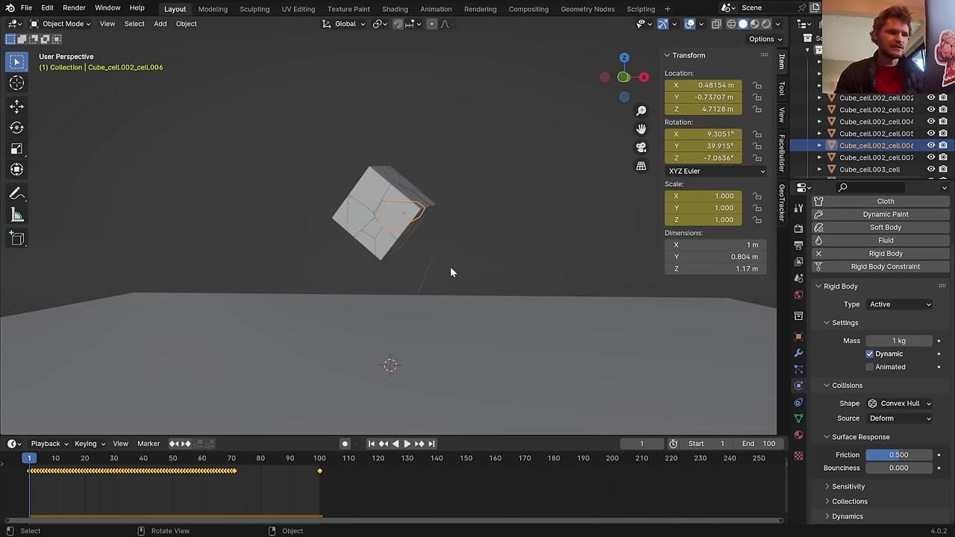
drag(450, 272, 168, 107)
key(F3)
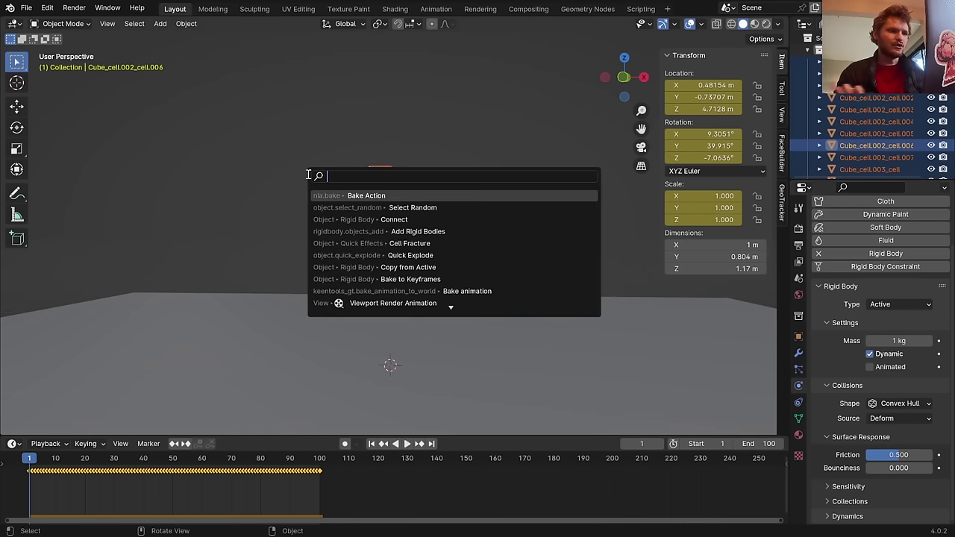
text(remove r)
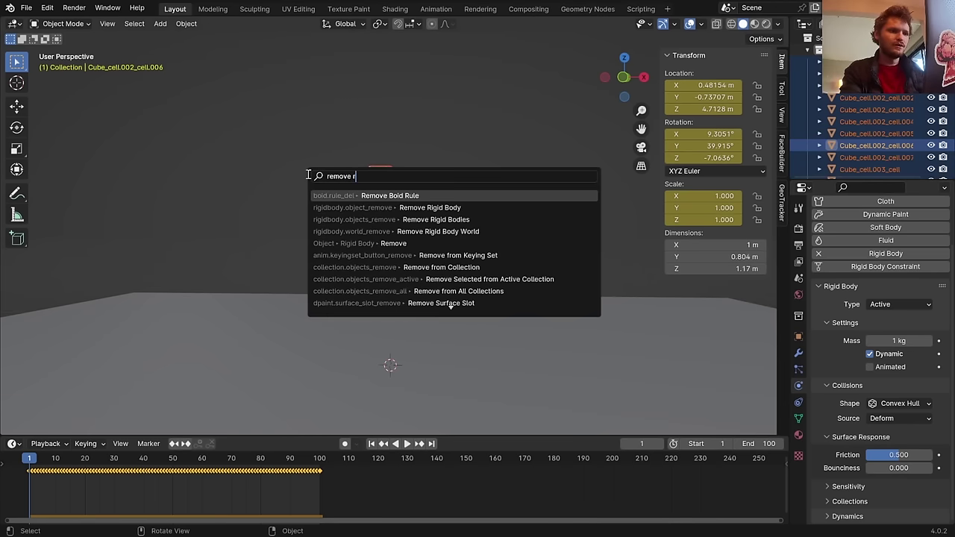
text(igi)
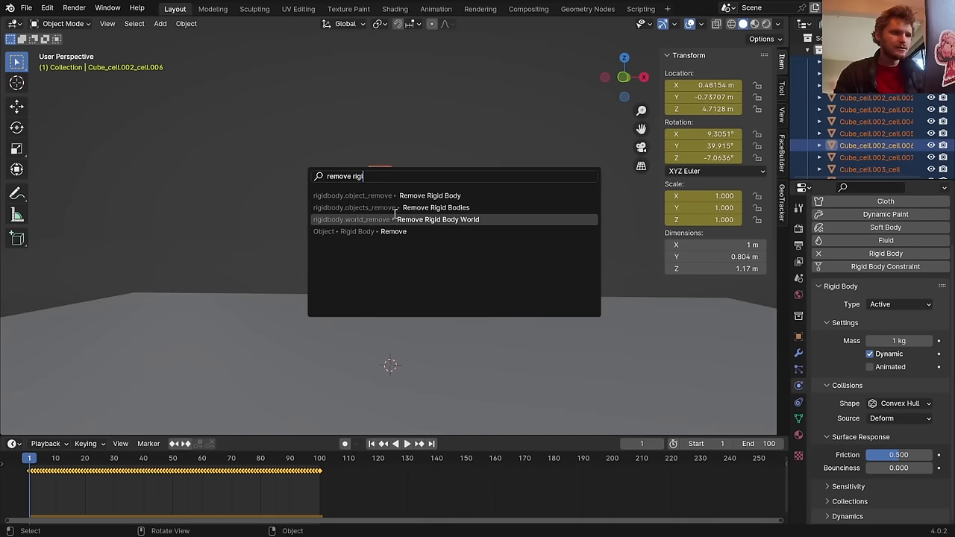
click(396, 212)
click(396, 210)
Play the keyframed animation from the first frame, pause at frame 45, and try shifting the selected piece's keyframes in time
key(space)
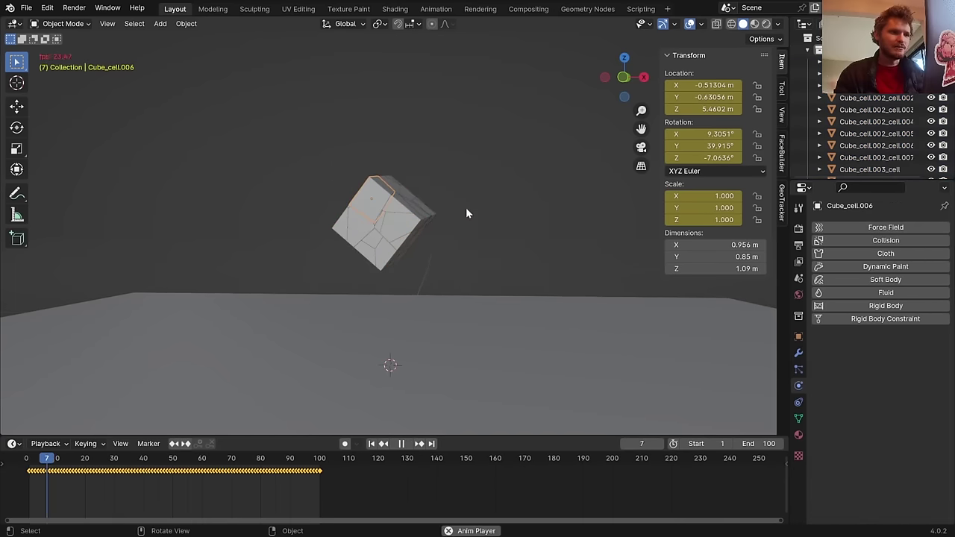
key(shift+Left)
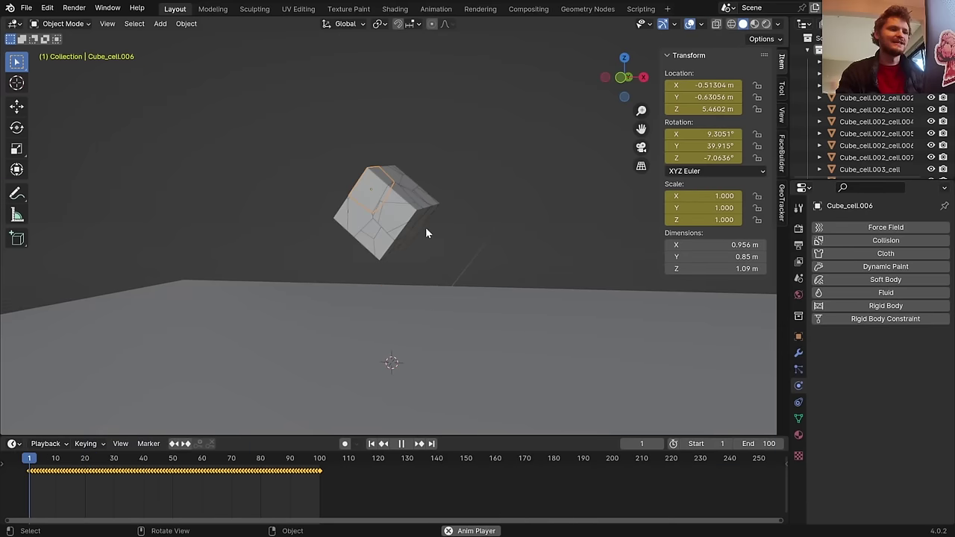
key(space)
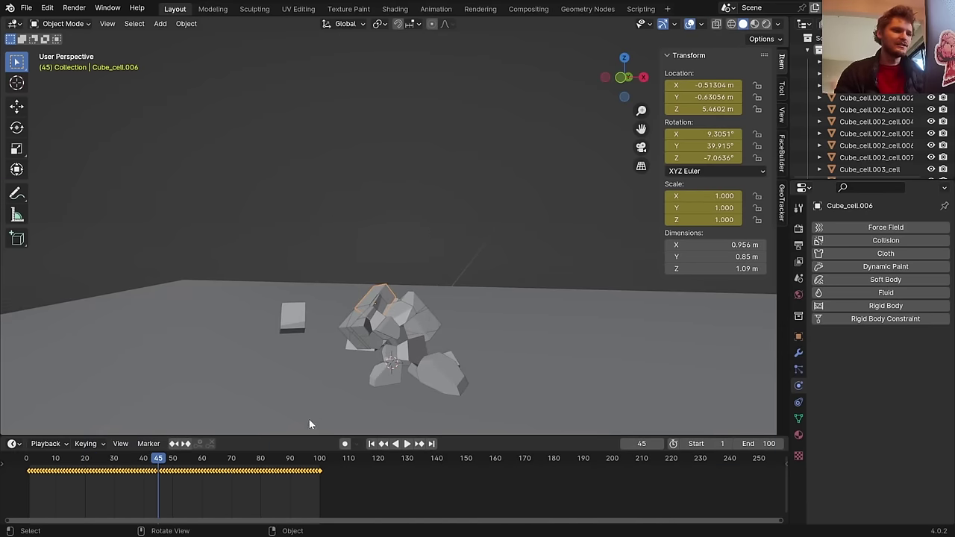
key(g)
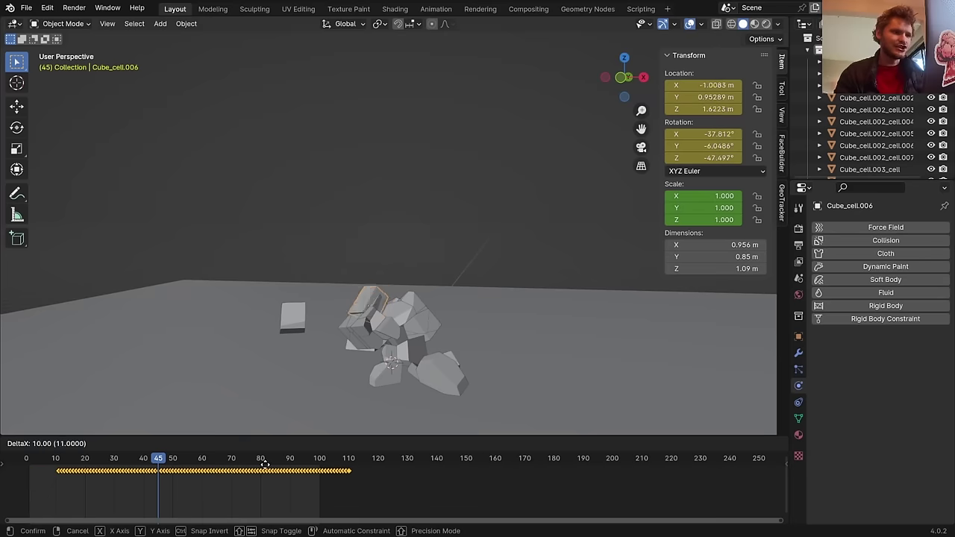
key(Escape)
Return to the first frame, save the file, and replay the start of the keyframed collapse several times
key(shift+Left)
key(ctrl+s)
key(space)
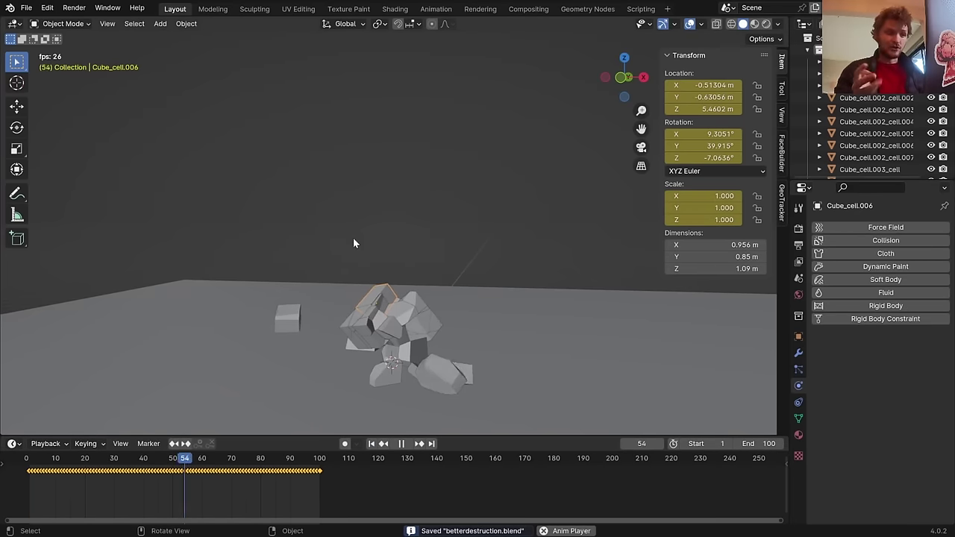
key(shift+Left)
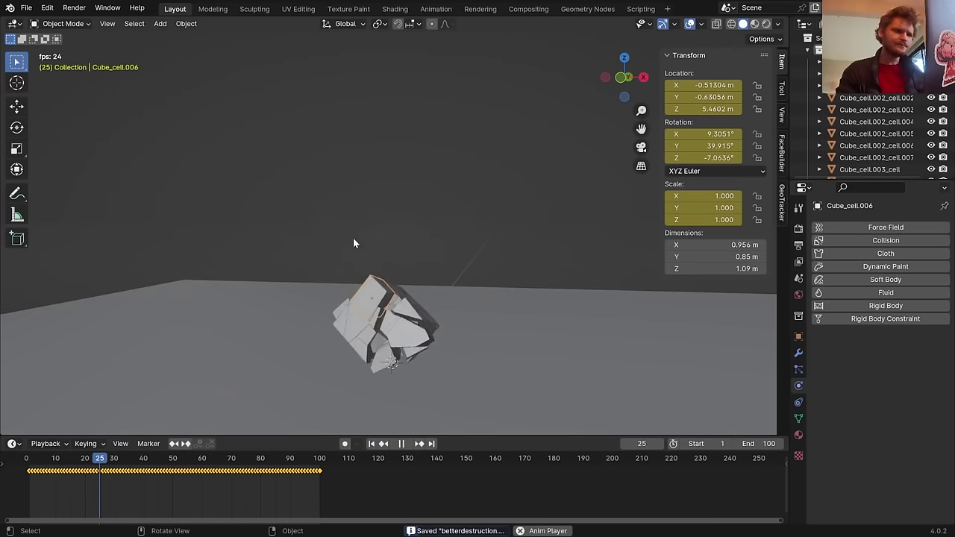
key(shift+Left)
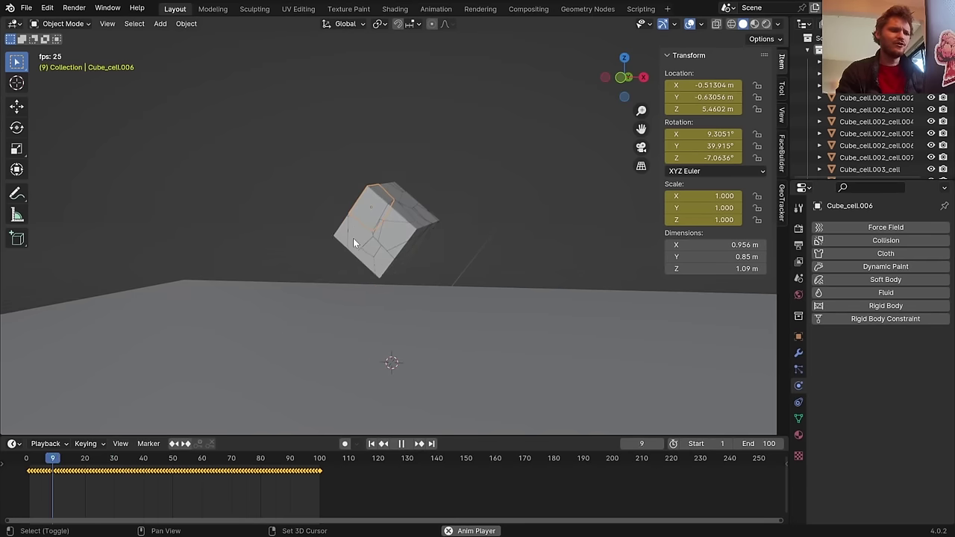
key(shift+Left)
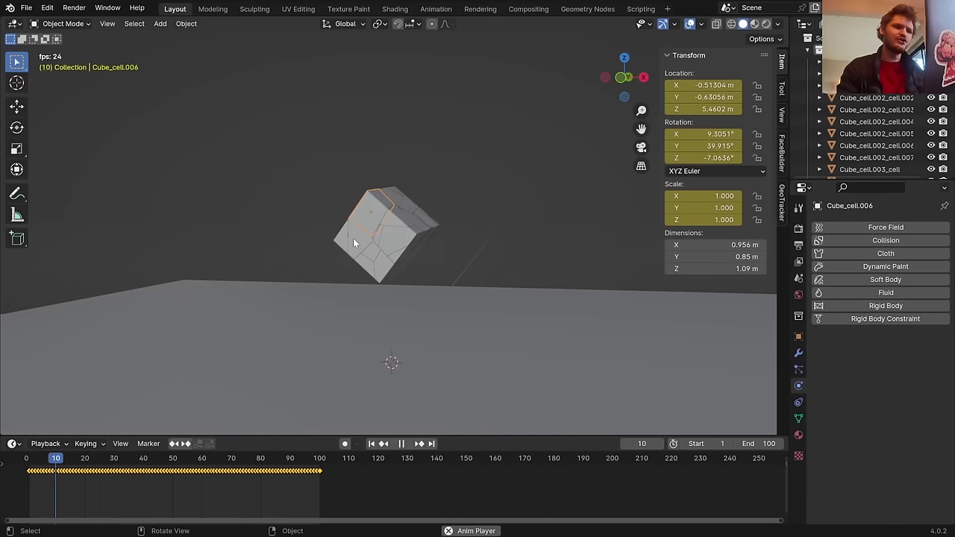
Watch the collapse from a higher angle, playing it from the first frame and pausing at frame 84
key(space)
middle_drag(402, 276, 417, 258)
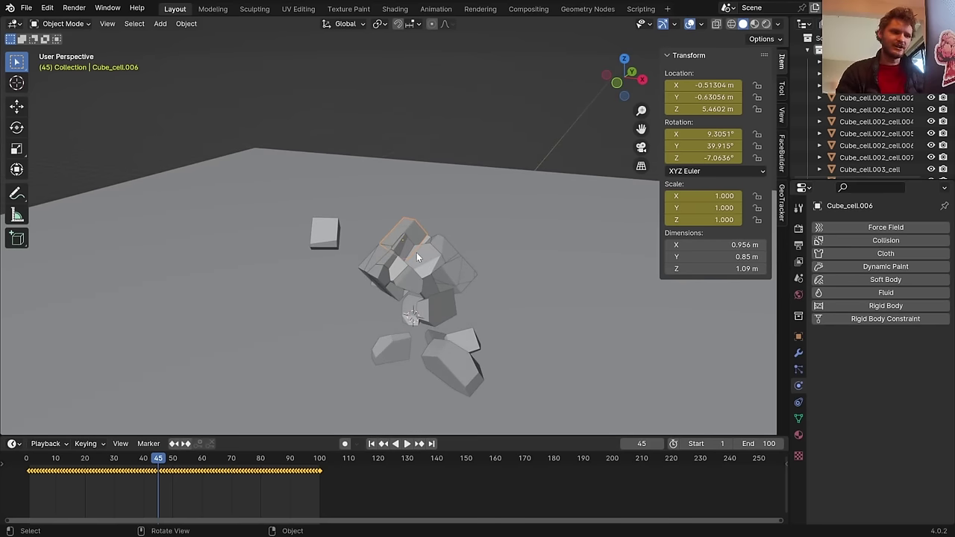
key(shift+Left)
key(space)
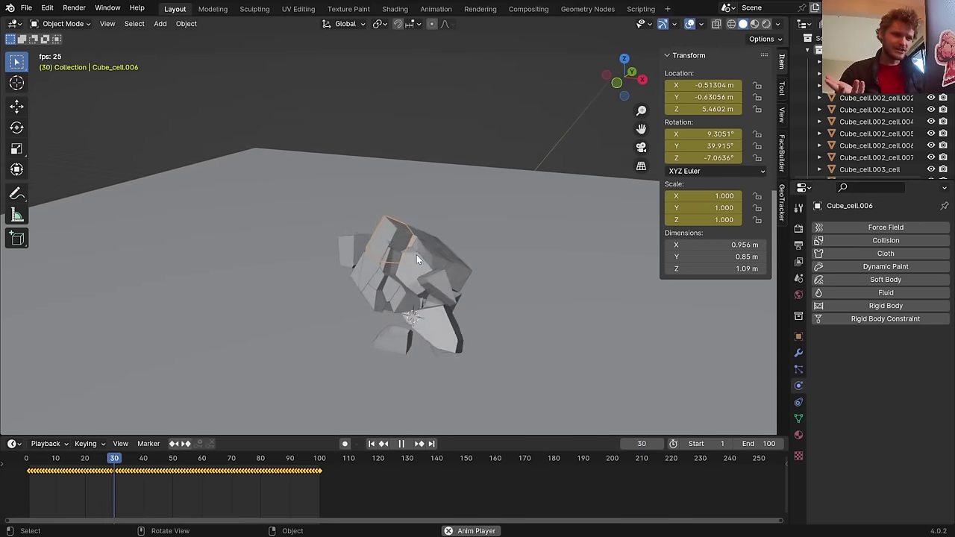
key(space)
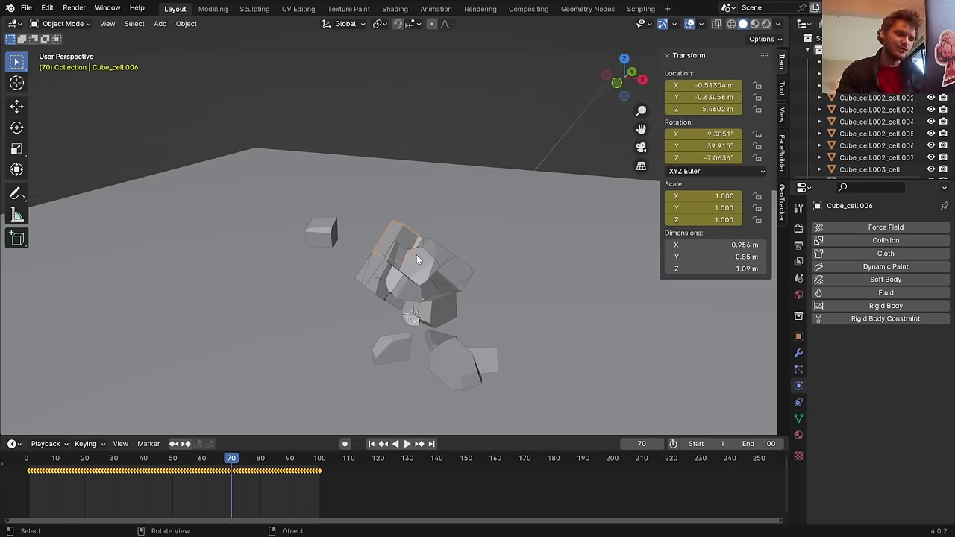
shift+middle_drag(361, 266, 378, 212)
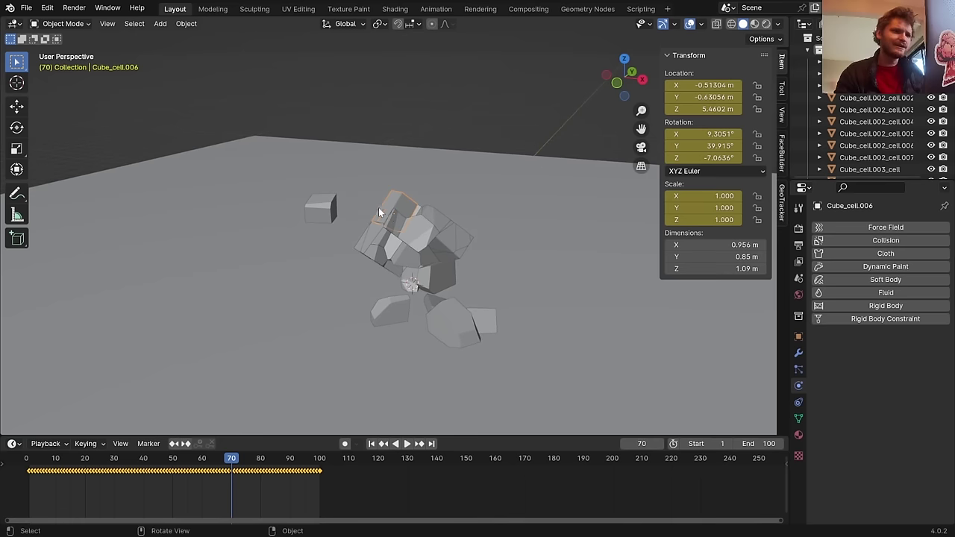
key(space)
key(space)
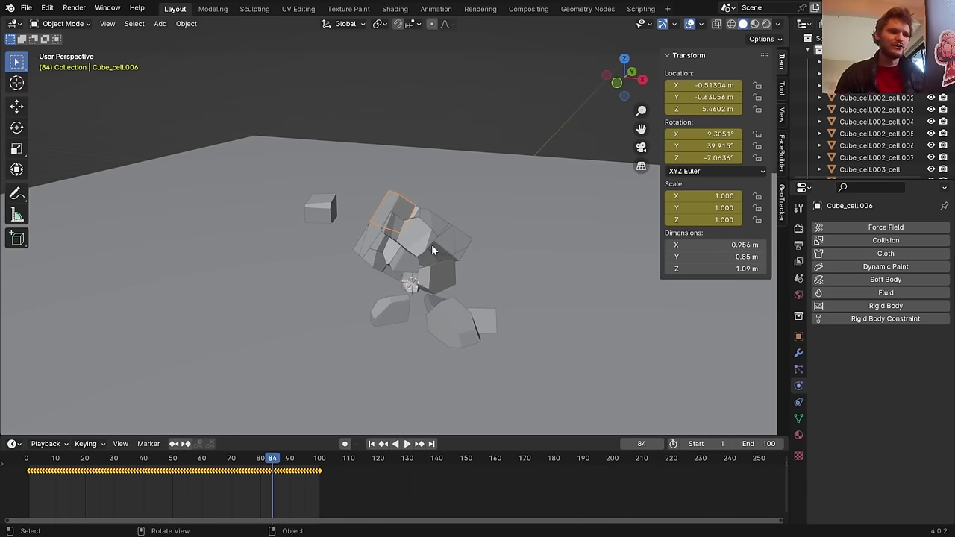
Select the loose fallen fragments and the ground, invert the selection to the clustered pieces, and try moving the cluster
click(457, 316)
shift+click(483, 315)
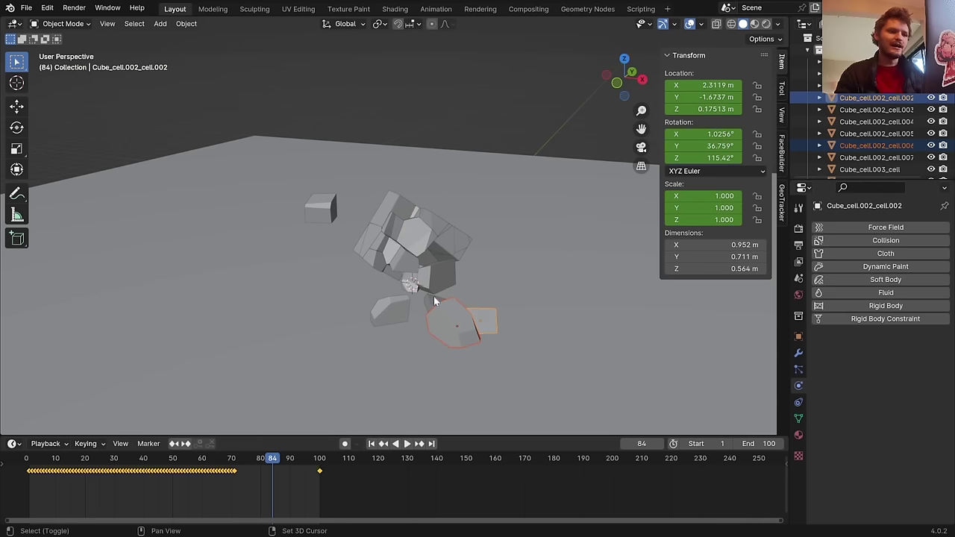
shift+click(541, 282)
shift+click(429, 300)
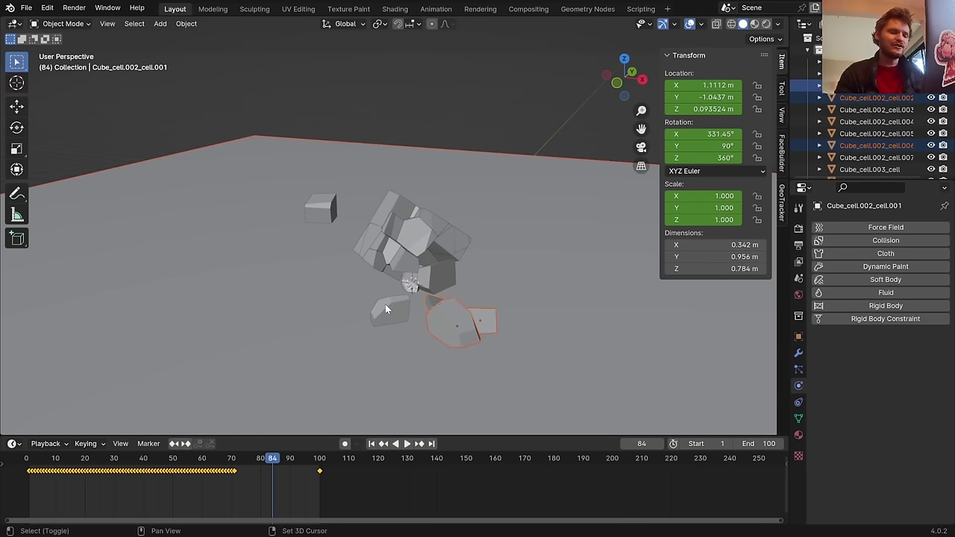
shift+click(385, 304)
middle_drag(385, 304, 421, 310)
shift+click(441, 275)
shift+click(323, 170)
middle_drag(323, 170, 423, 284)
shift+click(426, 306)
key(ctrl+i)
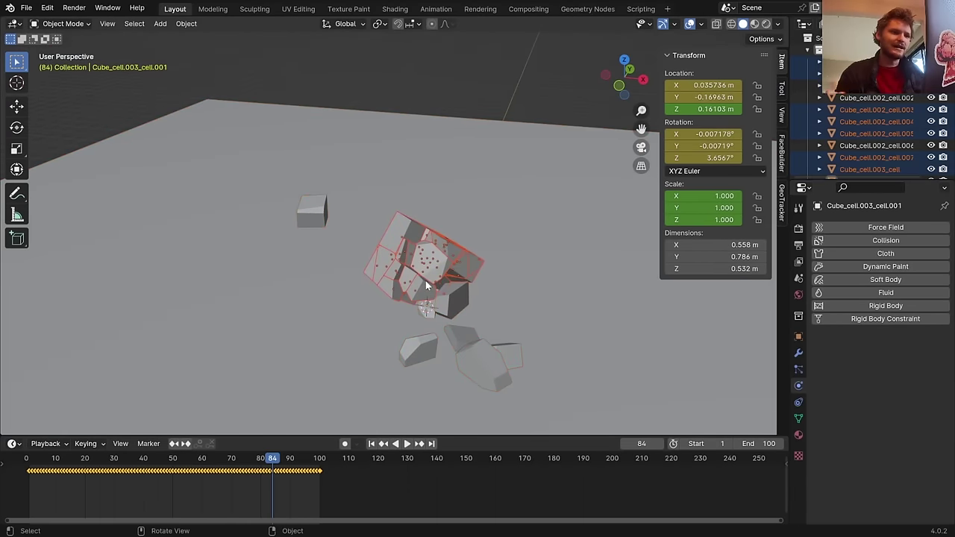
key(g)
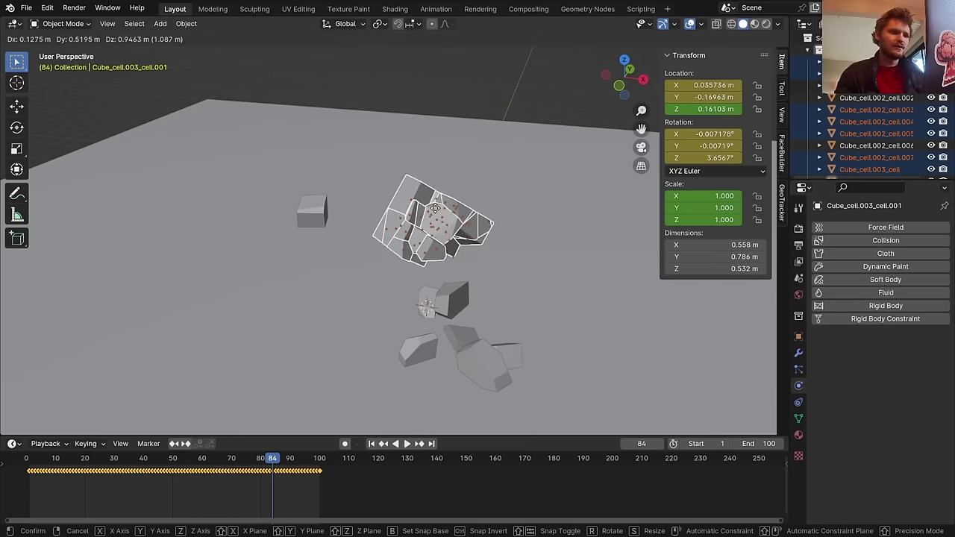
right_click(425, 196)
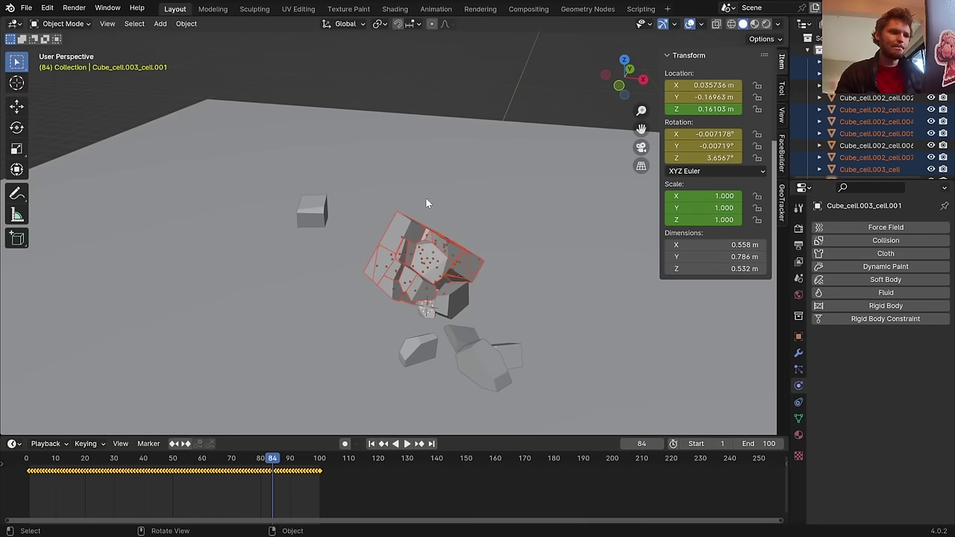
Move the selected clustered pieces into a new collection named bigchunk and collapse it in the enlarged object list
key(m)
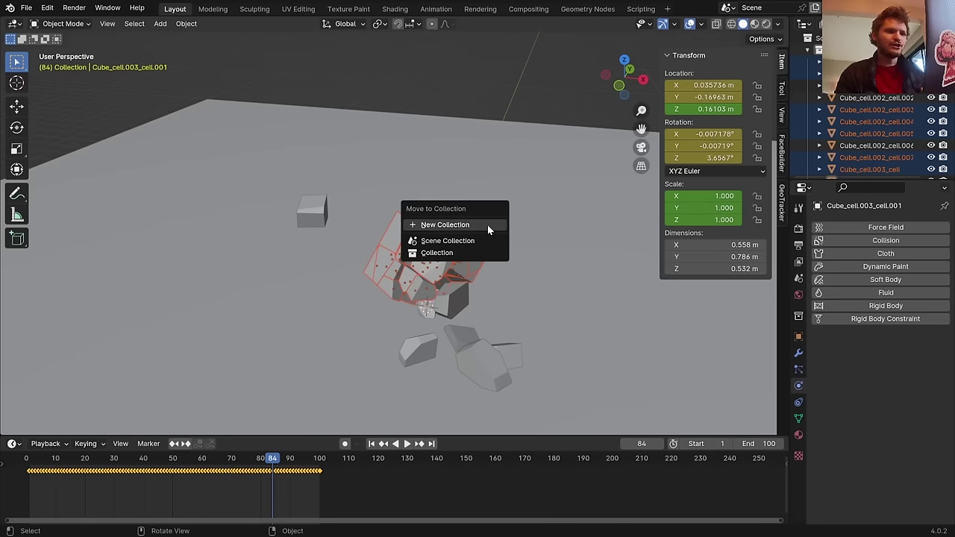
click(457, 225)
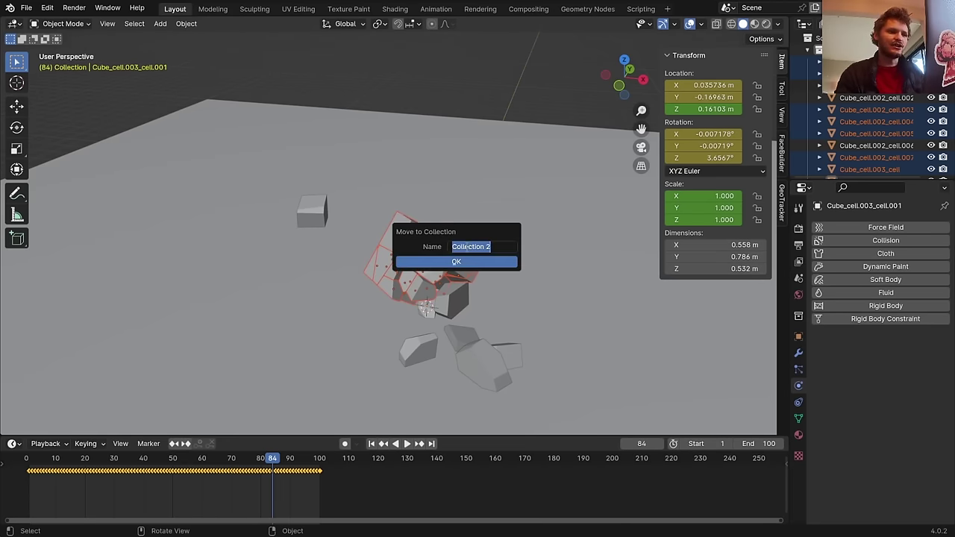
text(bigchun)
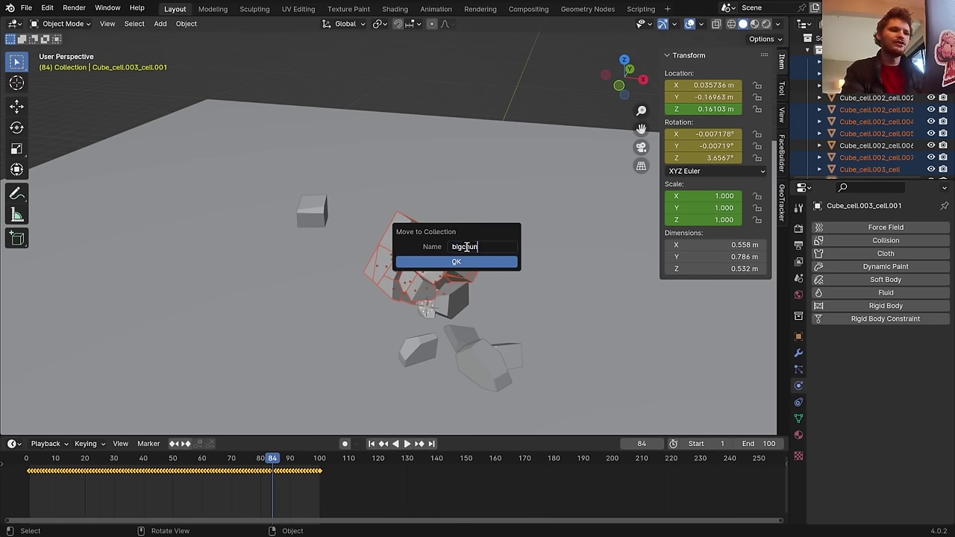
text(k)
key(Return)
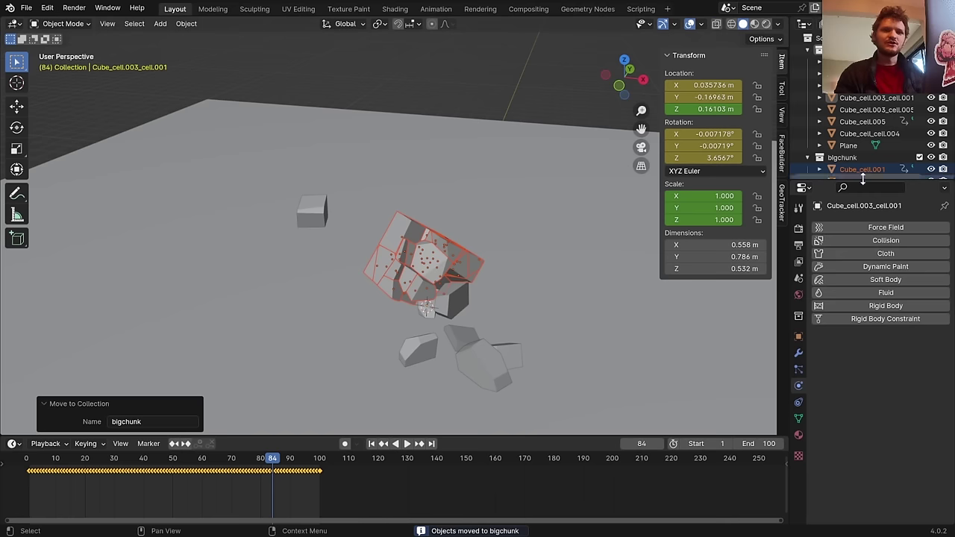
drag(815, 182, 815, 312)
click(807, 157)
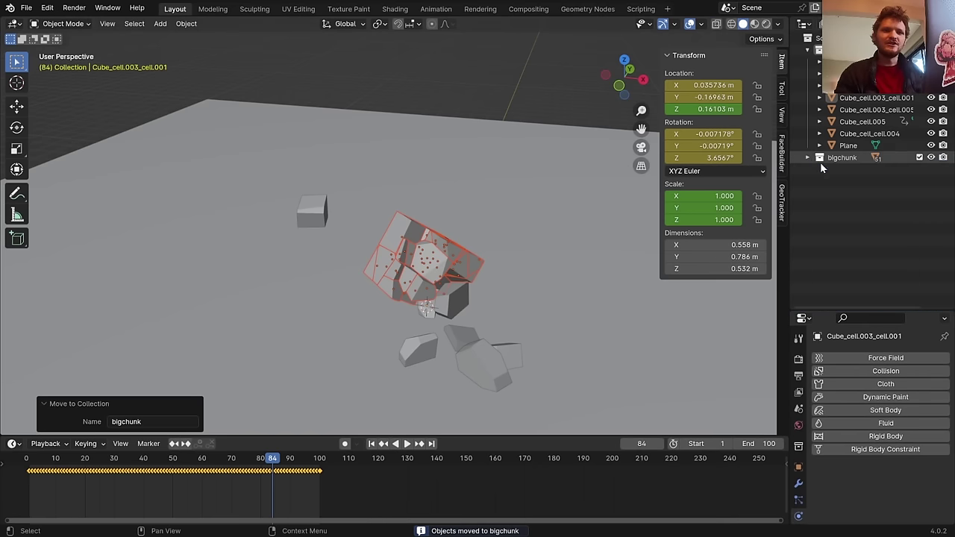
Rename the Plane object to ground
double_click(857, 146)
text(ground)
key(Return)
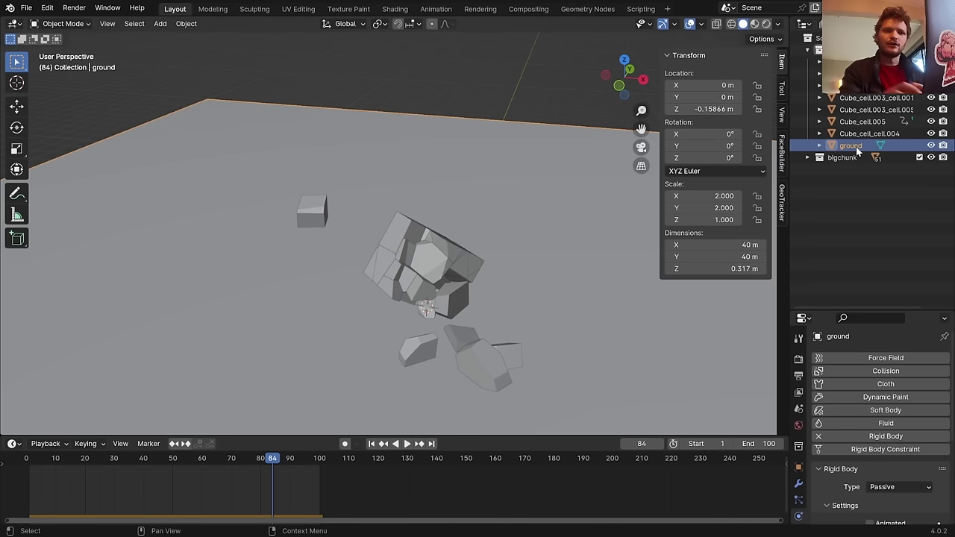
Move all the loose fallen fragments except the ground into a new collection named smallchunks and save the file
click(866, 134)
shift+click(872, 98)
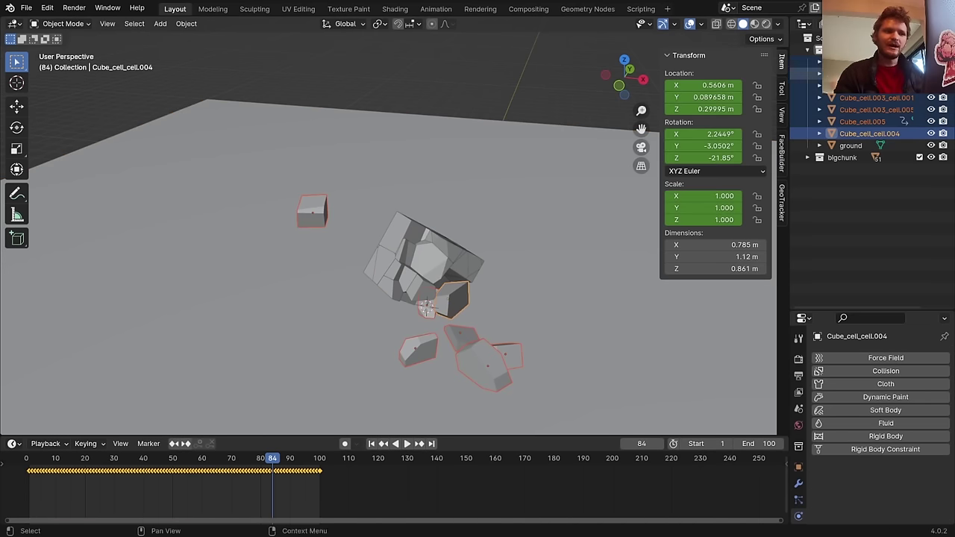
key(m)
click(401, 266)
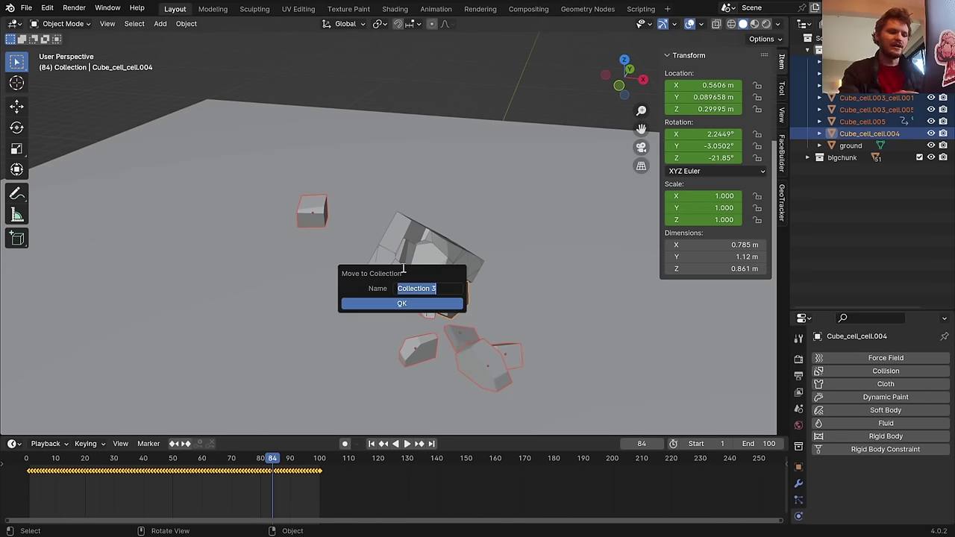
text(smallchunks)
key(Return)
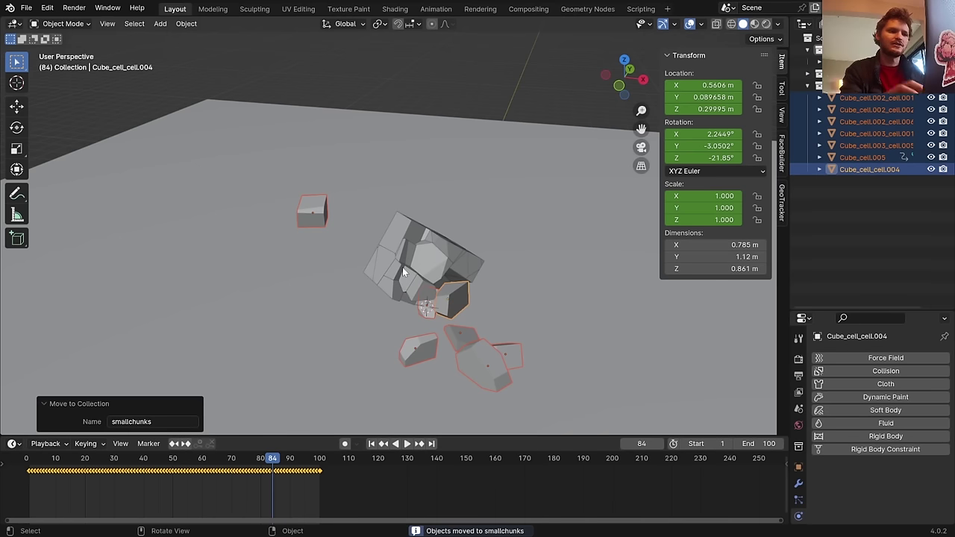
click(809, 87)
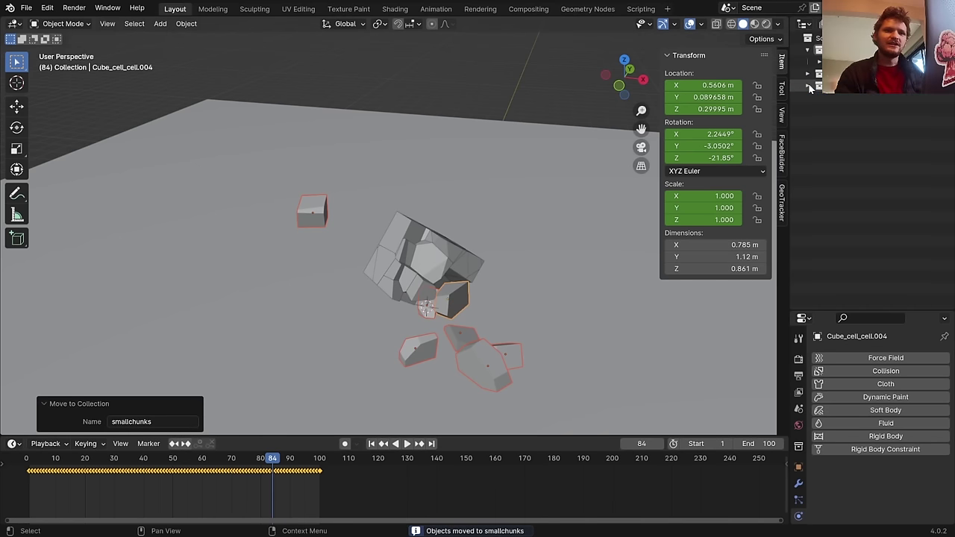
key(ctrl+s)
Play the collapse from the first frame and set the current frame to 23, viewing the breaking cube from another side
key(shift+Left)
key(space)
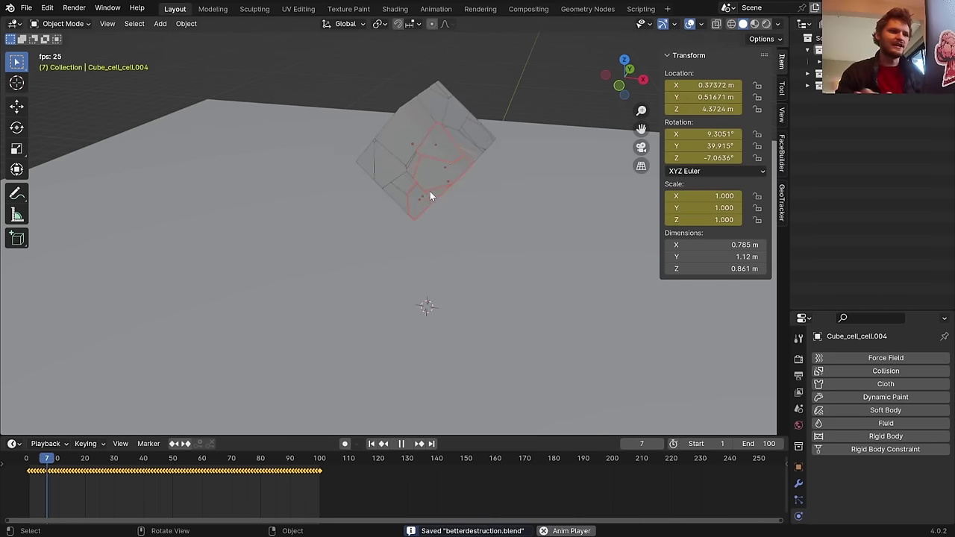
key(space)
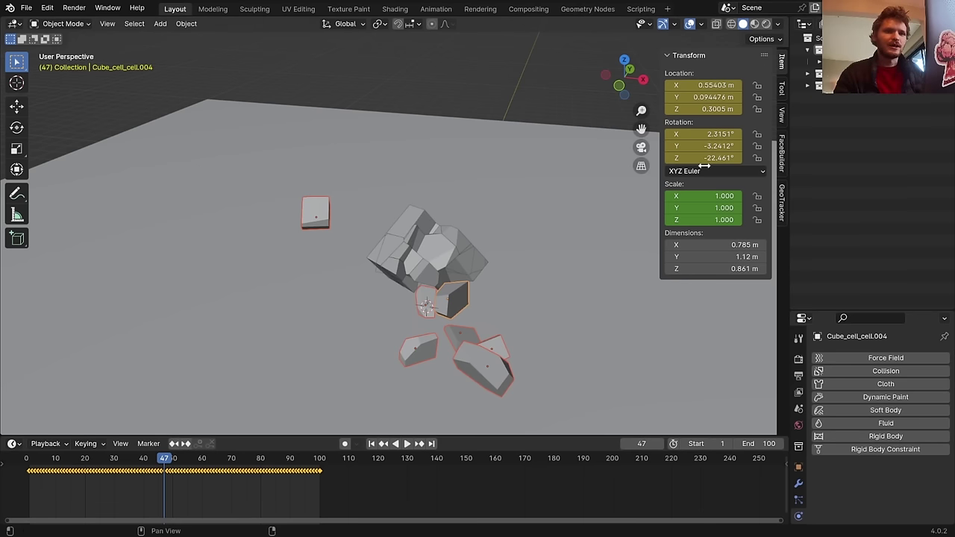
drag(157, 461, 94, 463)
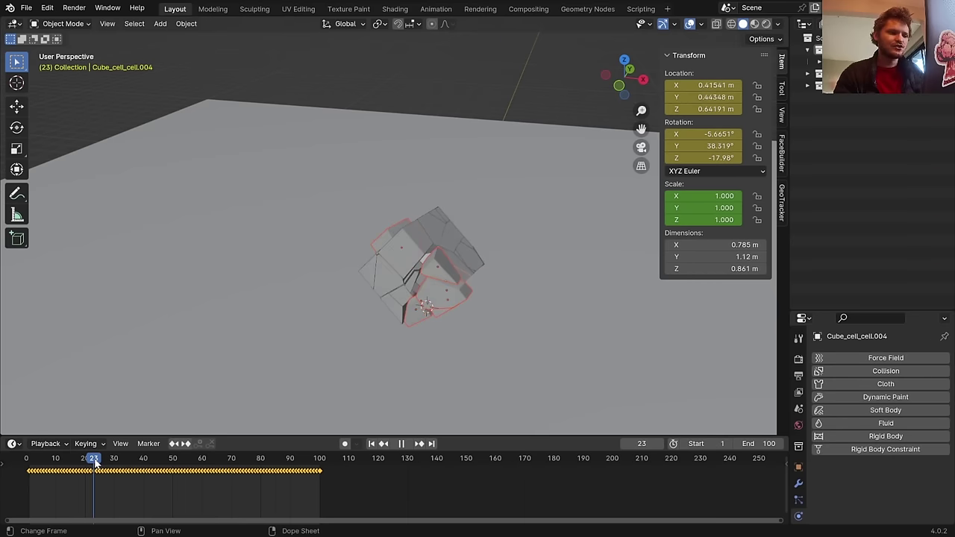
middle_drag(402, 257, 462, 235)
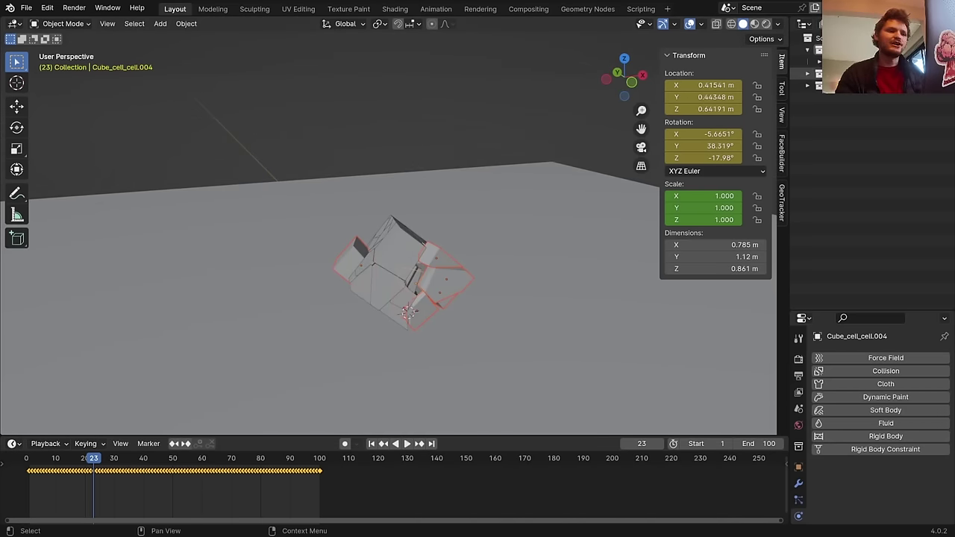
Select all objects of the bigchunk collection, test moving them, and duplicate the pieces in place at frame 23
click(802, 74)
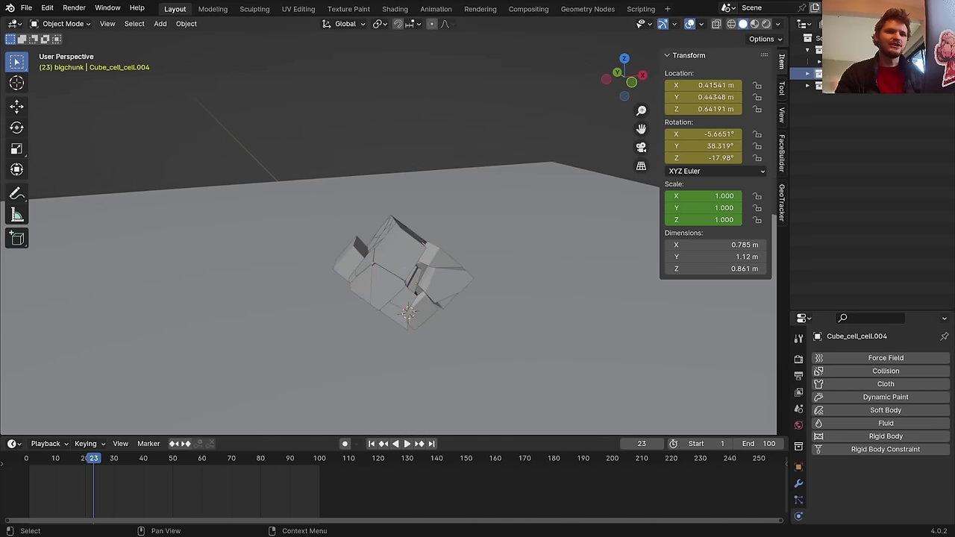
right_click(802, 73)
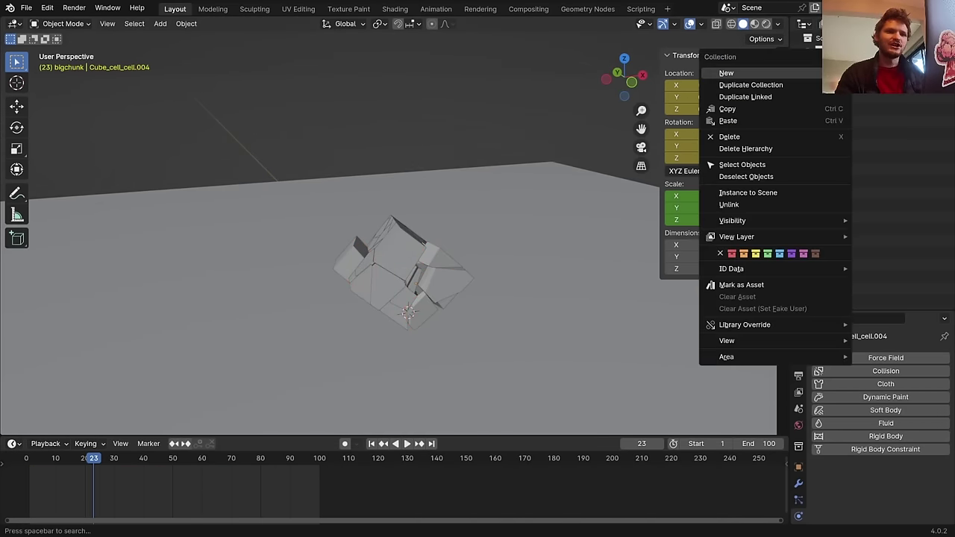
click(754, 165)
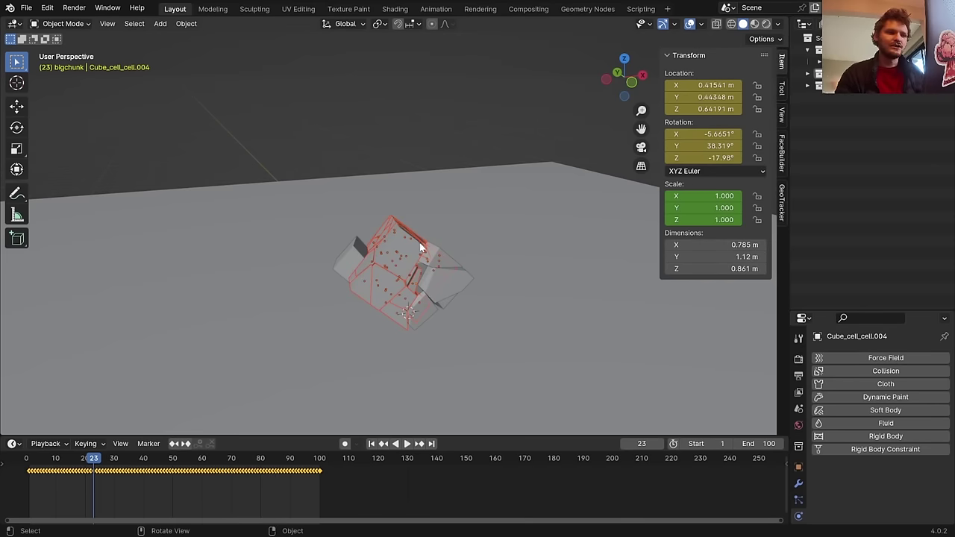
key(g)
click(430, 187)
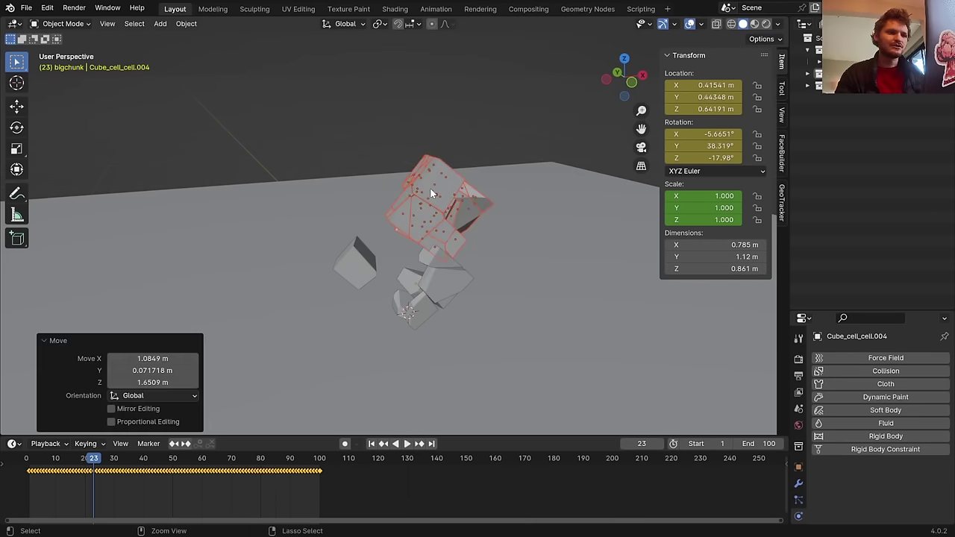
key(ctrl+z)
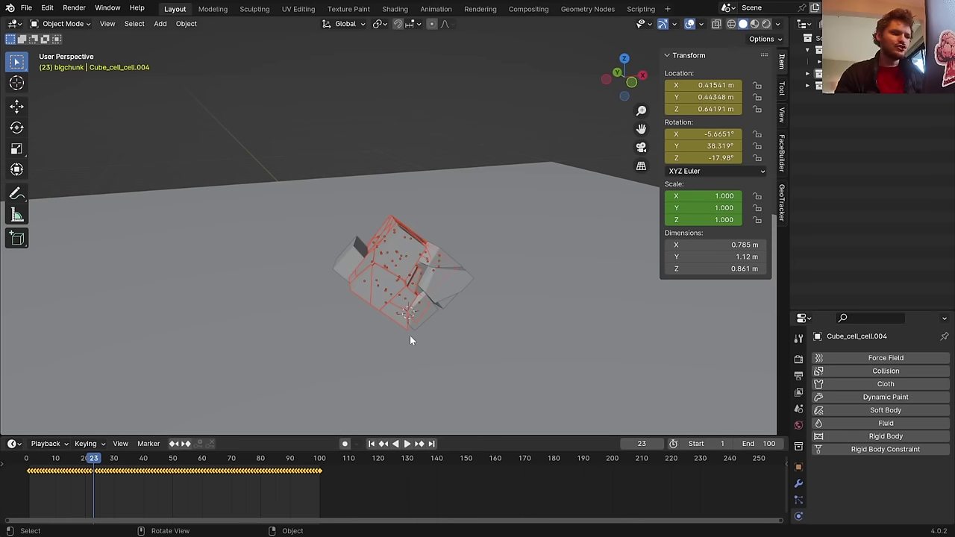
key(g)
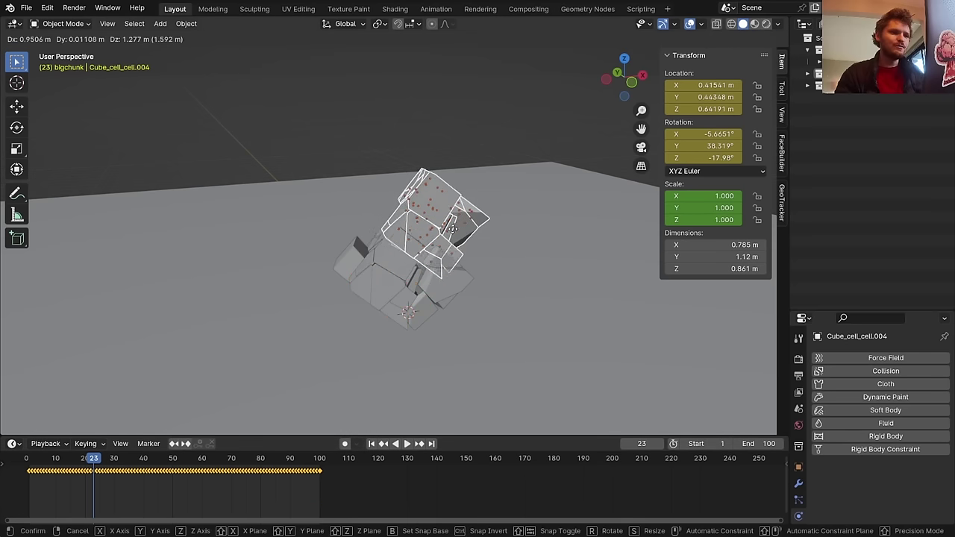
right_click(446, 223)
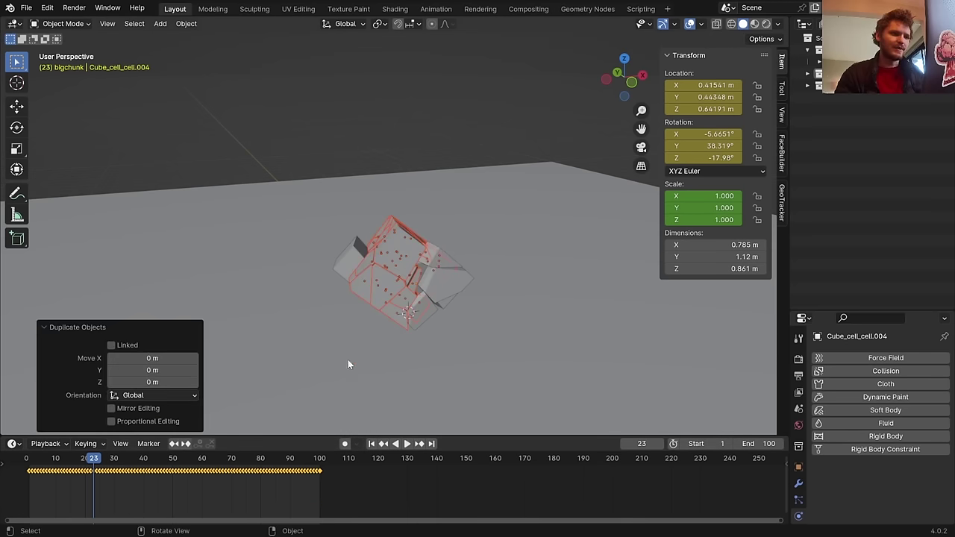
Delete the duplicated pieces' keyframes after frame 23, keeping the current frame at 23
drag(342, 485, 220, 495)
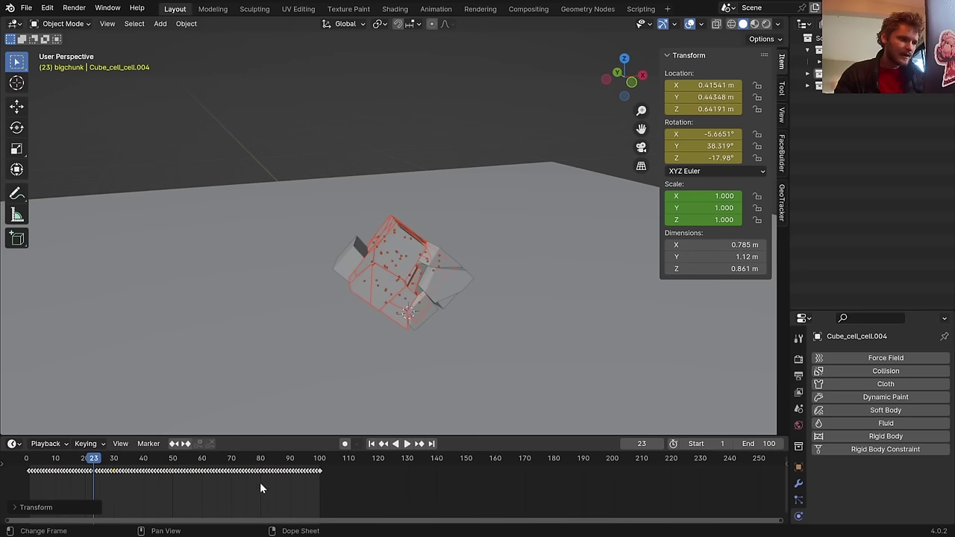
drag(373, 489, 96, 473)
key(x)
click(120, 466)
scroll(113, 474, up, 2)
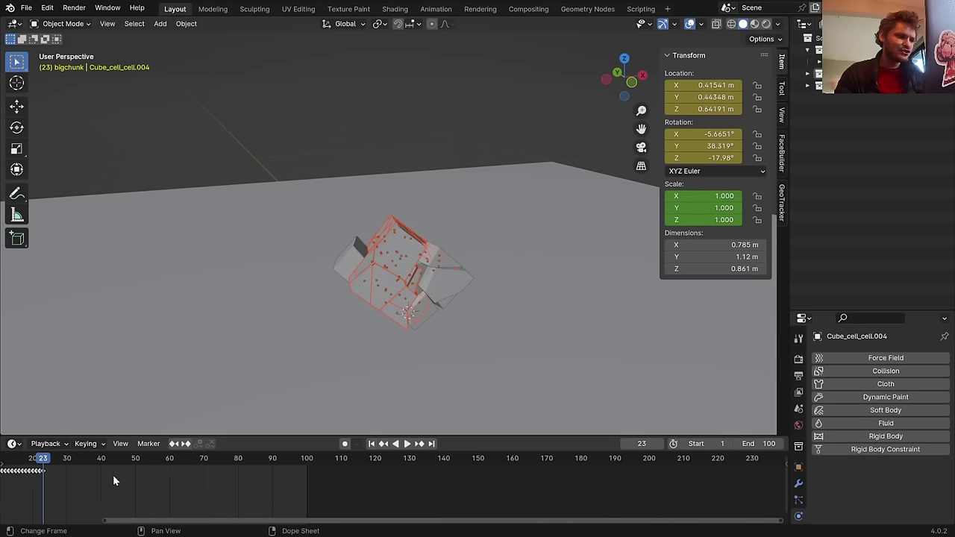
ctrl+scroll(106, 481, up, 5)
drag(208, 460, 229, 461)
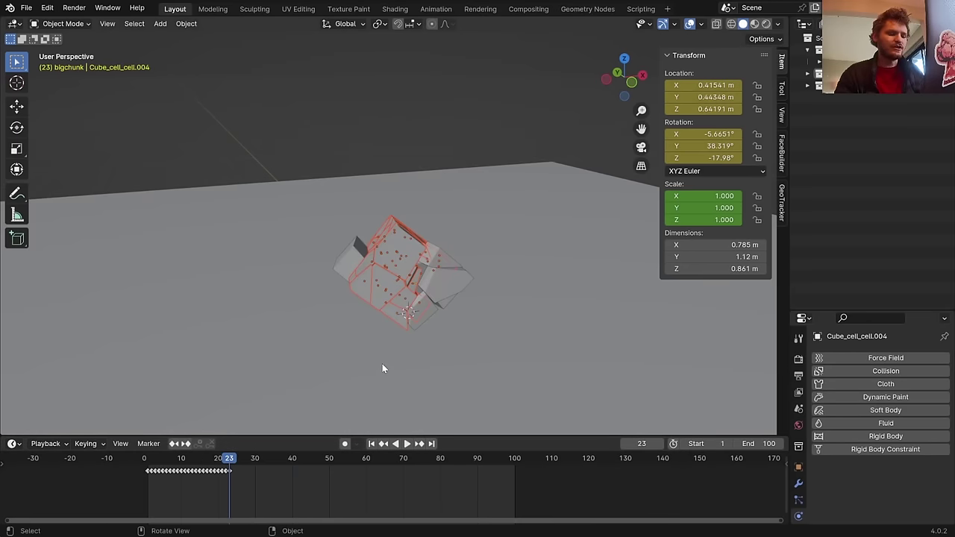
Make one of the duplicated pieces the active object and join all the selected duplicates into a single chunk
shift+click(407, 240)
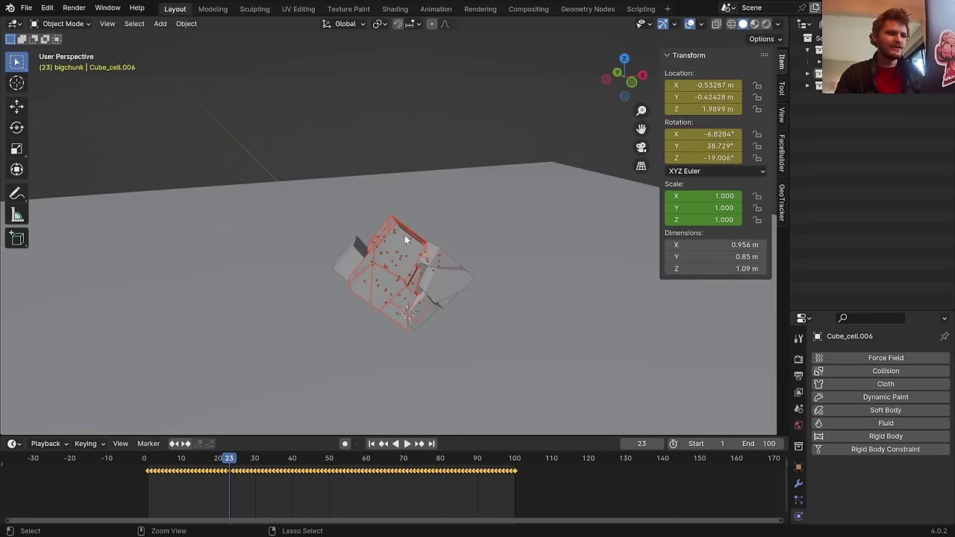
shift+click(404, 235)
middle_drag(404, 235, 468, 253)
shift+click(390, 234)
shift+click(394, 236)
shift+click(418, 235)
shift+click(441, 240)
key(ctrl+j)
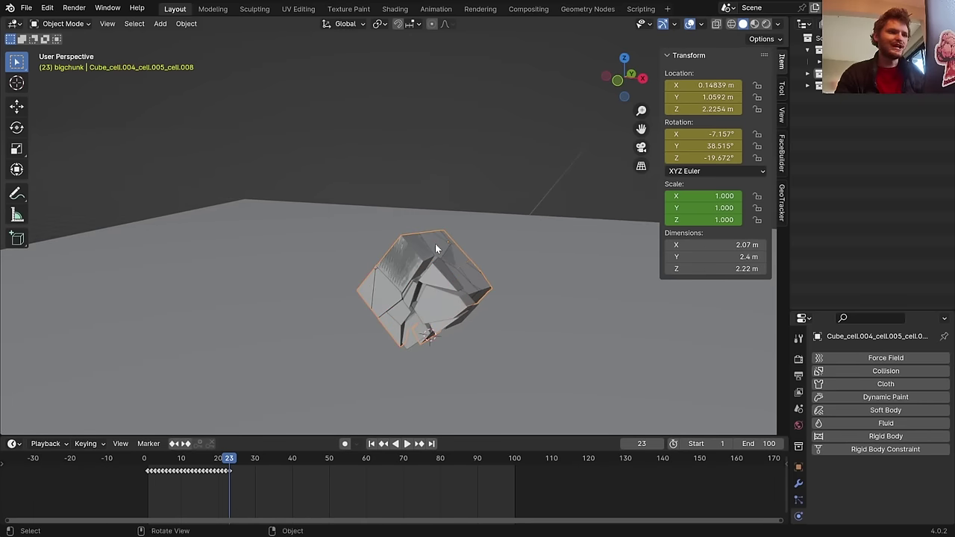
Try moving the joined chunk away from the original fragments and undo the move
key(shift+d)
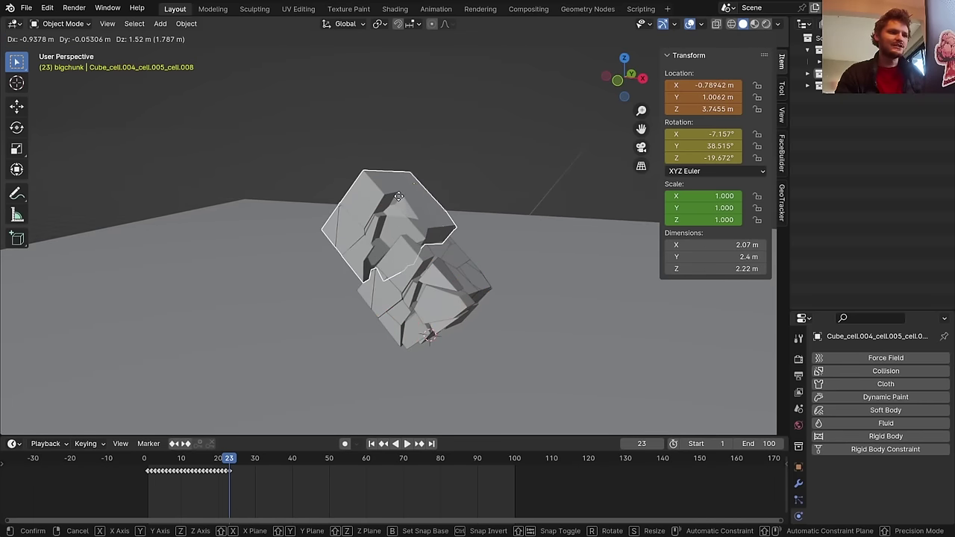
click(399, 196)
key(ctrl+z)
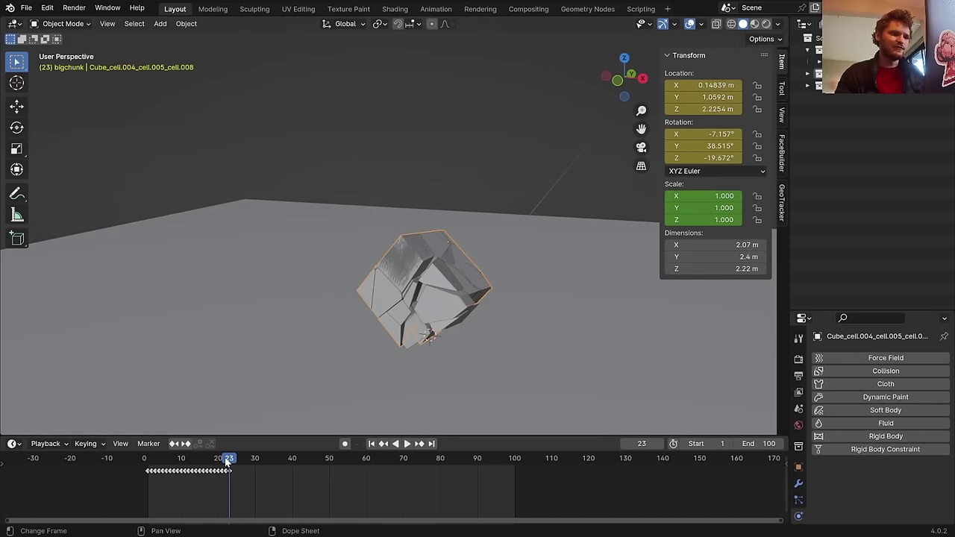
Delete the joined chunk's remaining keyframes with the current frame at 23
mouse_move(228, 461)
mouse_down()
mouse_move(151, 461)
mouse_move(229, 463)
mouse_up()
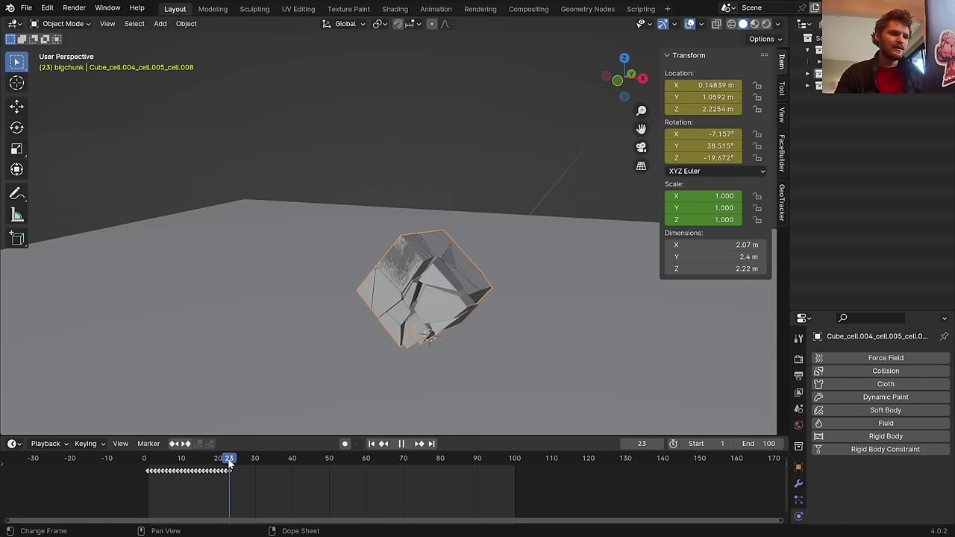
drag(277, 492, 104, 460)
key(x)
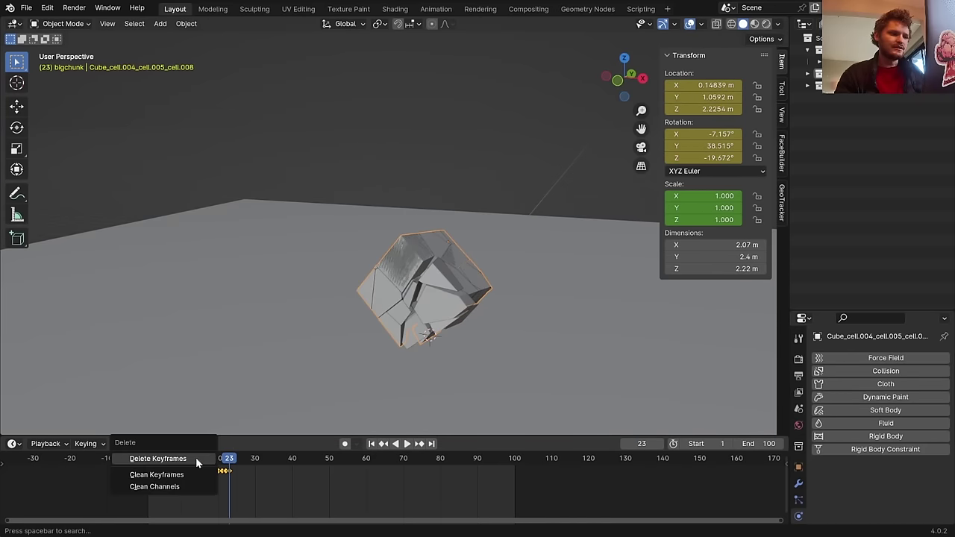
click(196, 457)
Play the animation from the start to check the static joined chunk against the moving fragments, and return to frame 32
drag(229, 460, 155, 459)
key(space)
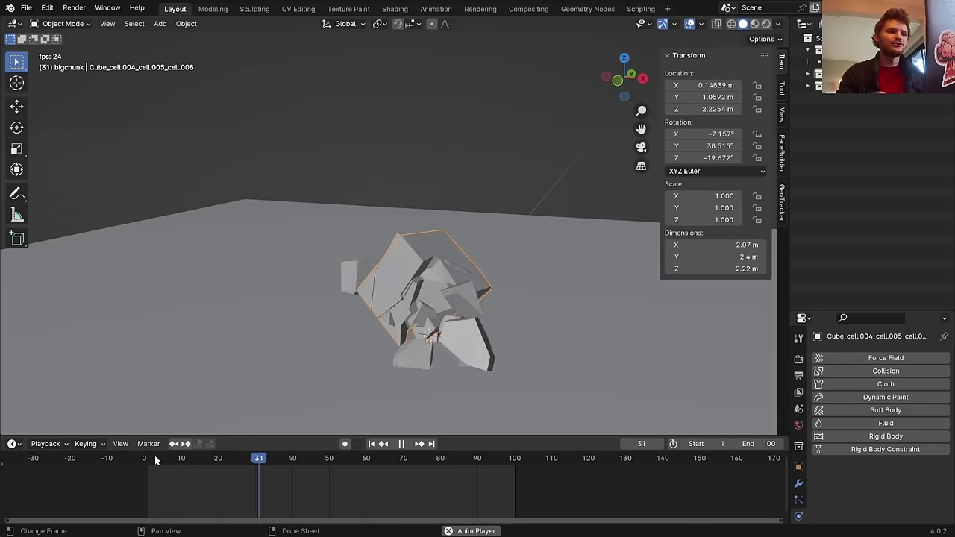
key(shift+Left)
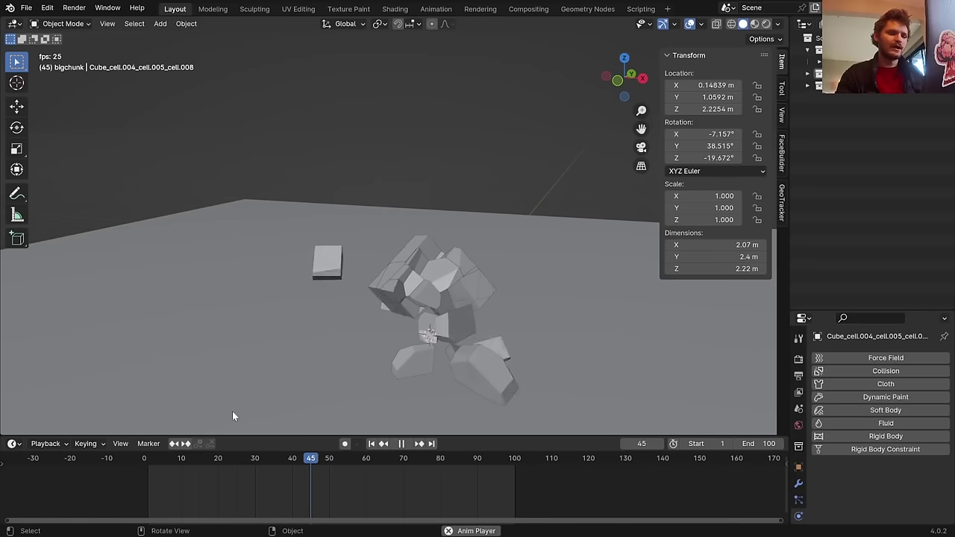
key(space)
click(418, 257)
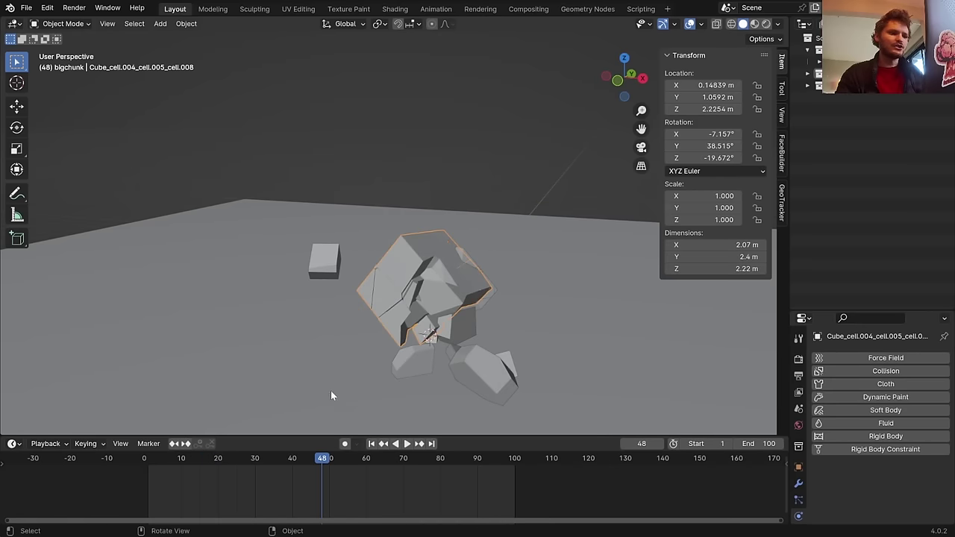
drag(324, 456, 262, 457)
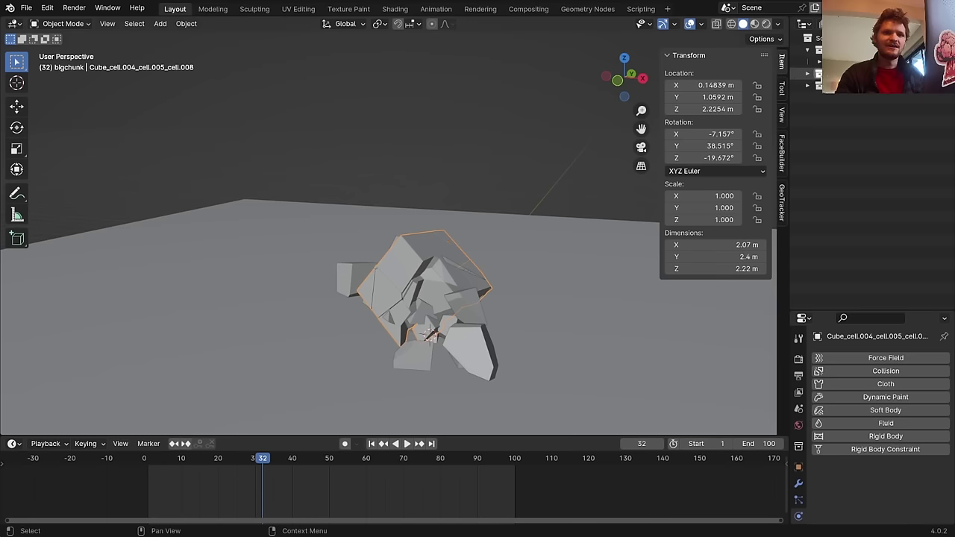
Move the joined chunk out of the bigchunk collection into Collection and rename it joined
click(806, 85)
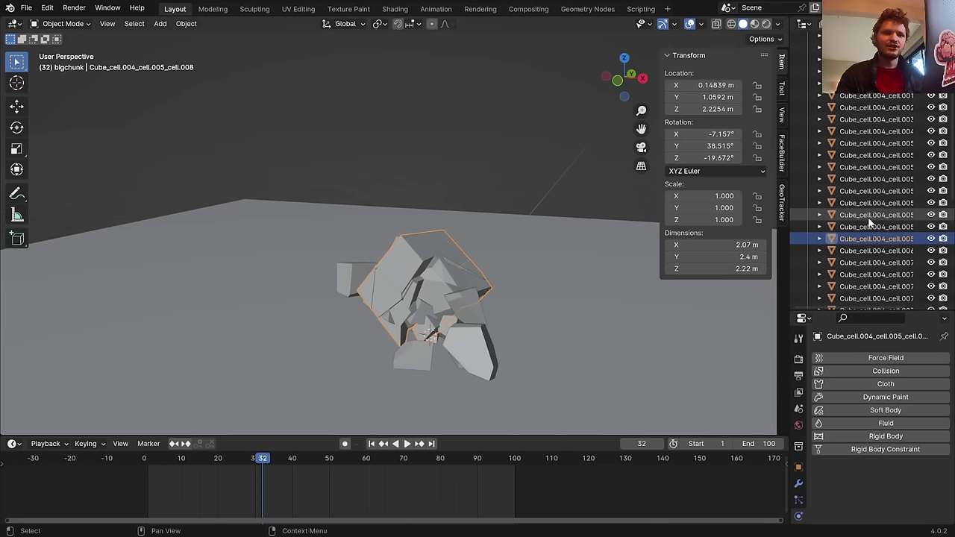
scroll(850, 227, up, 3)
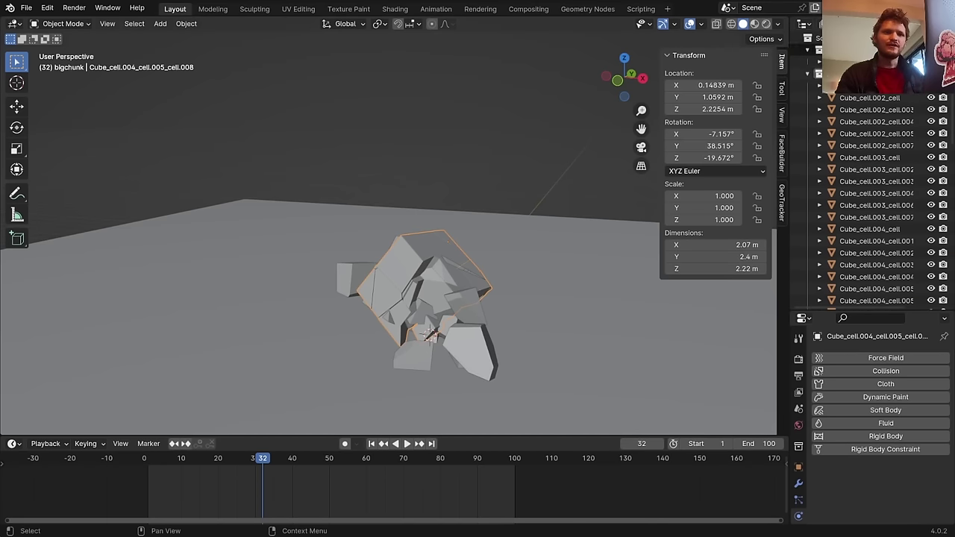
click(809, 87)
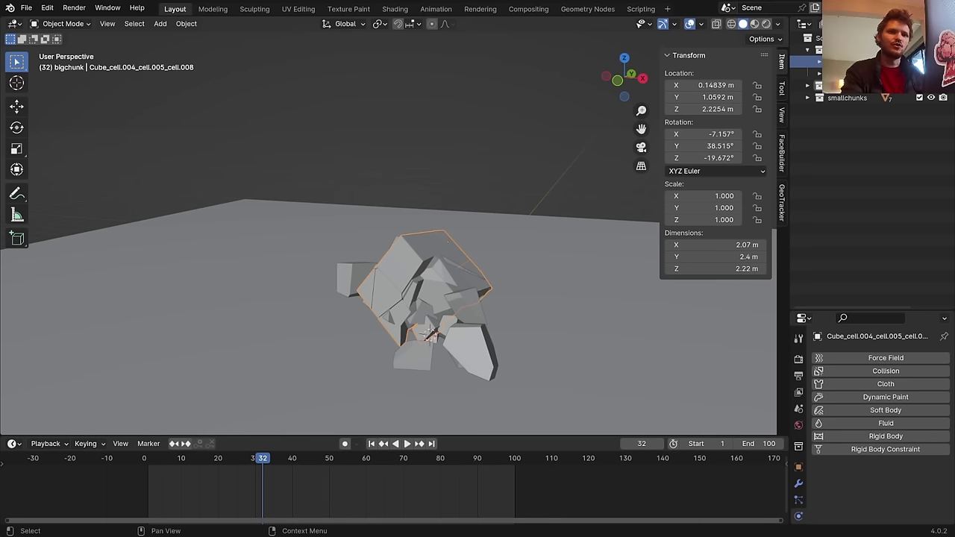
click(821, 73)
Set the joined chunk's origin to its geometry
click(186, 23)
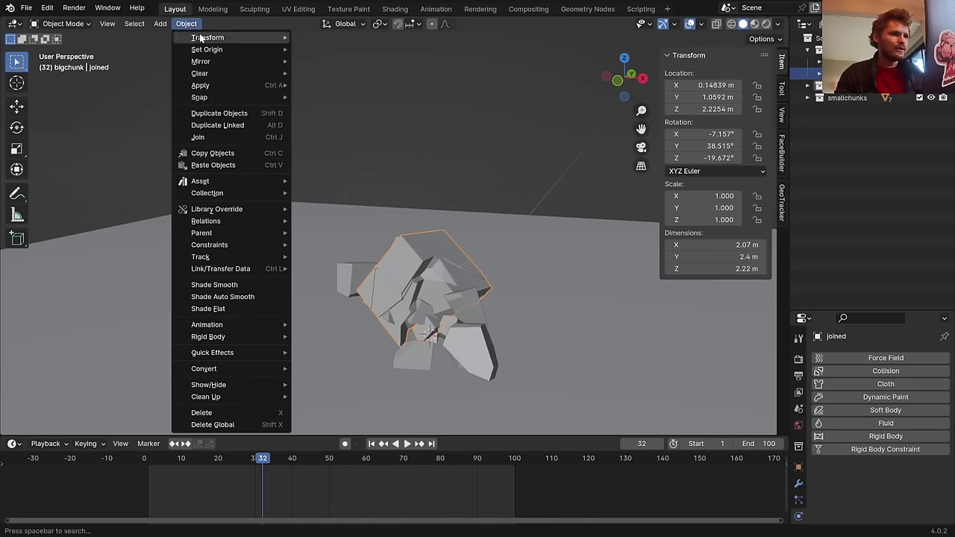
mouse_move(224, 49)
click(374, 62)
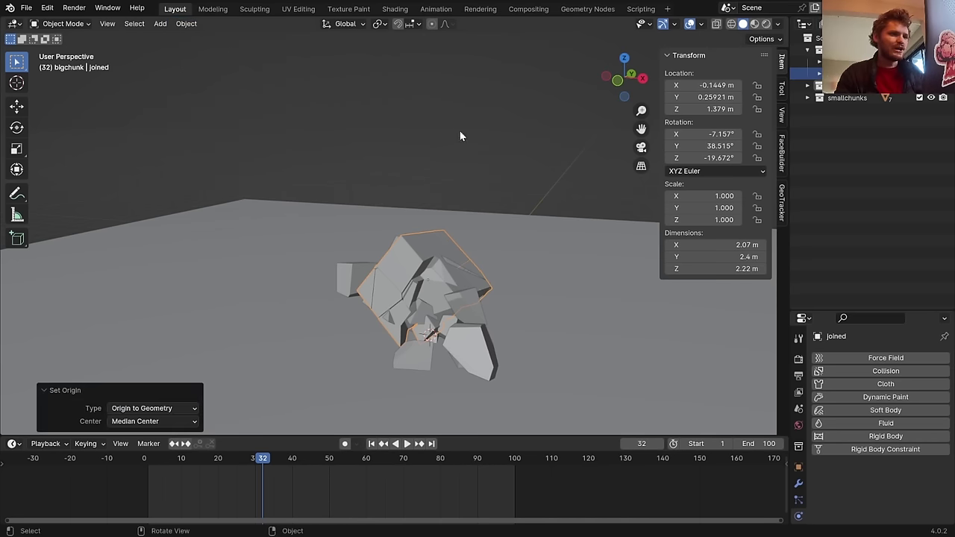
Play the animation from the start and return to frame 23 to inspect where the joined chunk matches the fragments
key(shift+Left)
key(space)
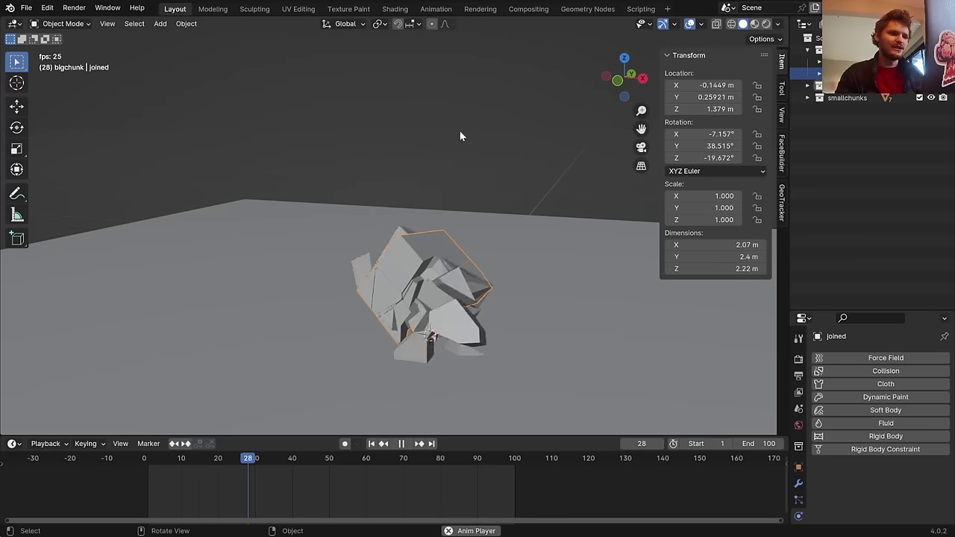
key(space)
mouse_move(218, 463)
mouse_down()
mouse_move(239, 464)
mouse_move(226, 468)
mouse_up()
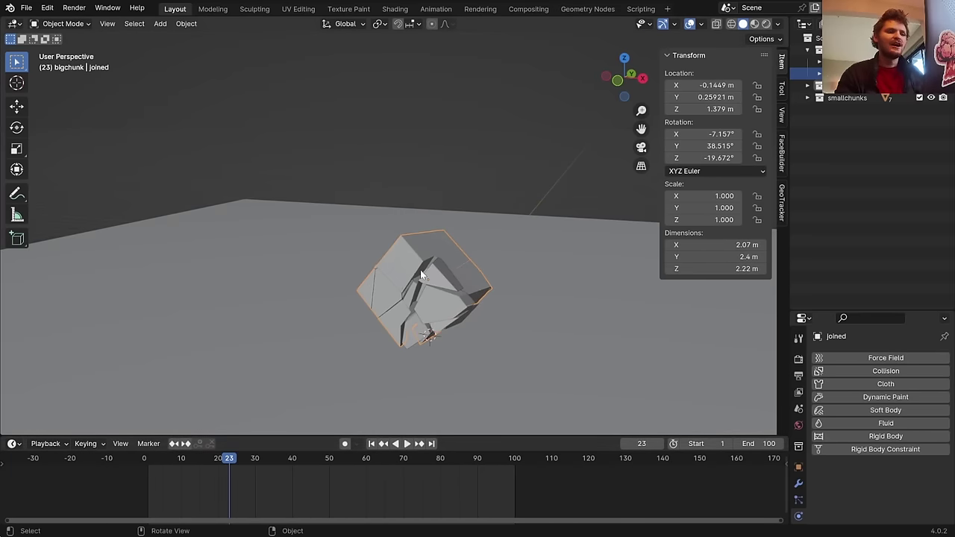
middle_drag(417, 264, 376, 313)
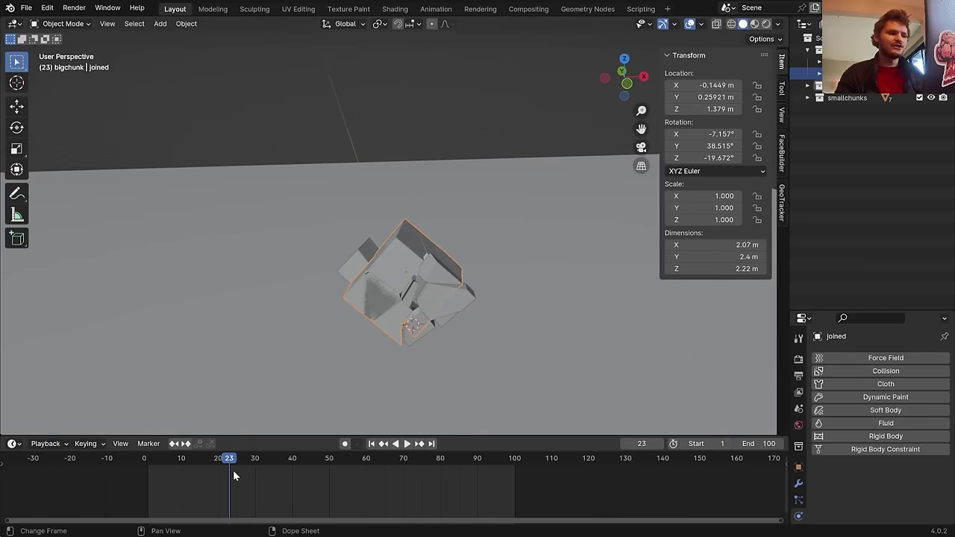
mouse_move(230, 464)
mouse_down()
mouse_move(270, 459)
mouse_move(220, 465)
mouse_move(284, 464)
mouse_move(228, 463)
mouse_up()
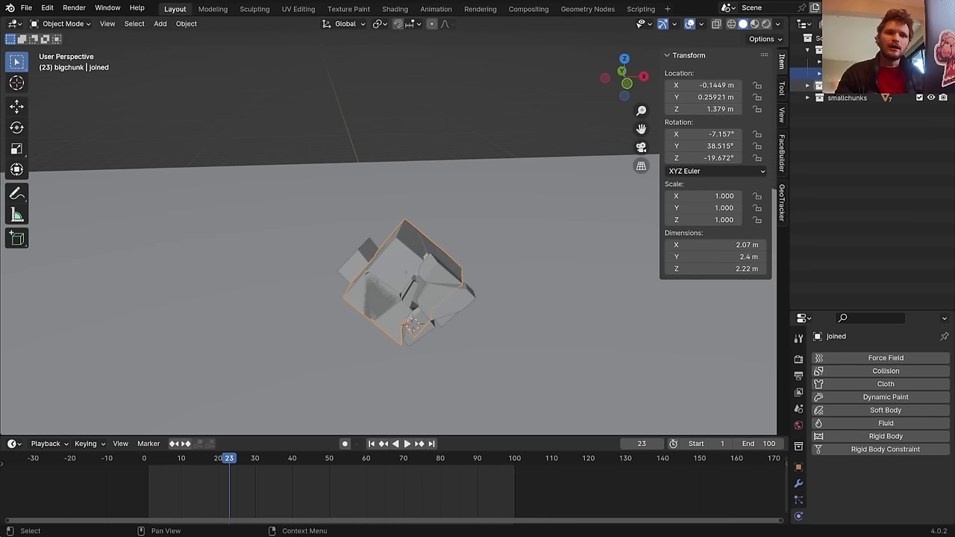
Exclude the bigchunk collection from the view layer and try to keyframe that exclusion at frame 23
click(919, 86)
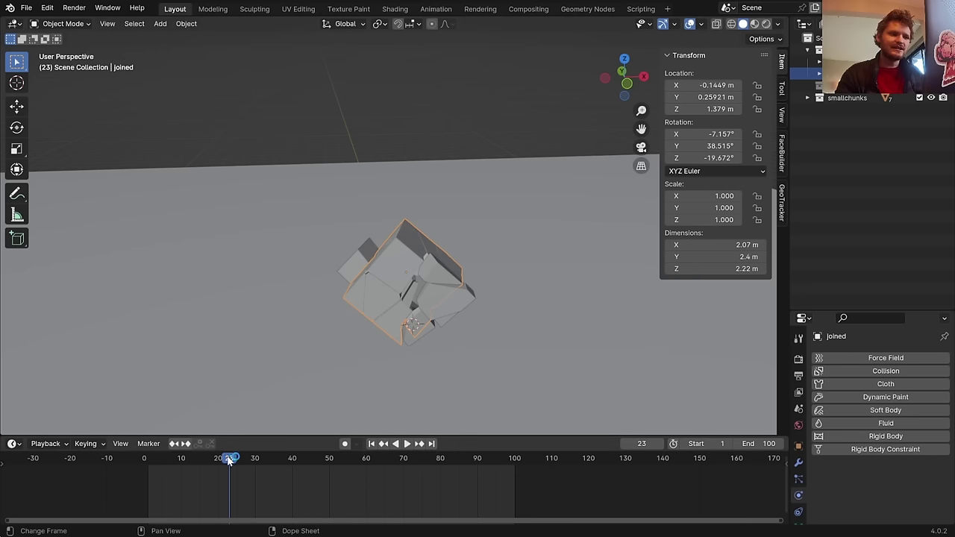
mouse_move(229, 460)
mouse_down()
mouse_move(298, 458)
mouse_move(228, 460)
mouse_up()
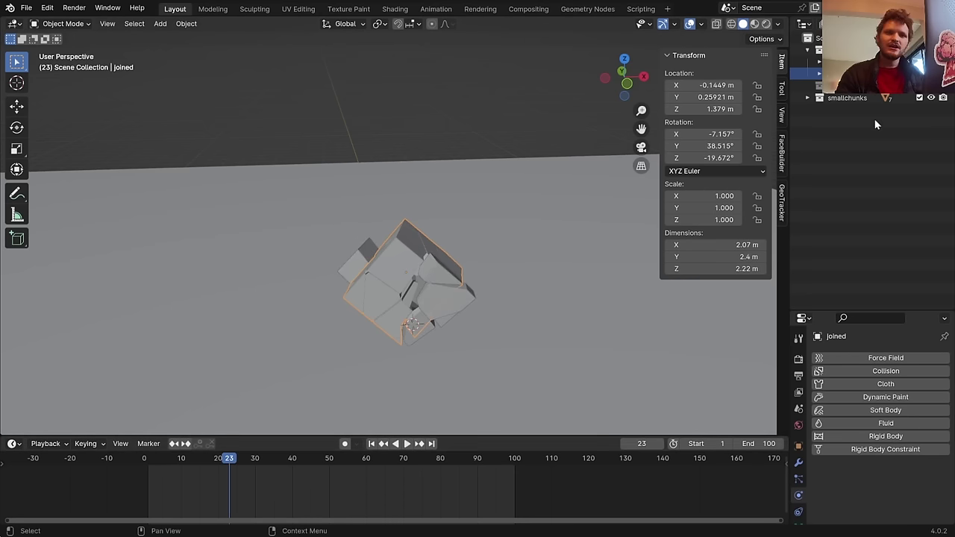
key(i)
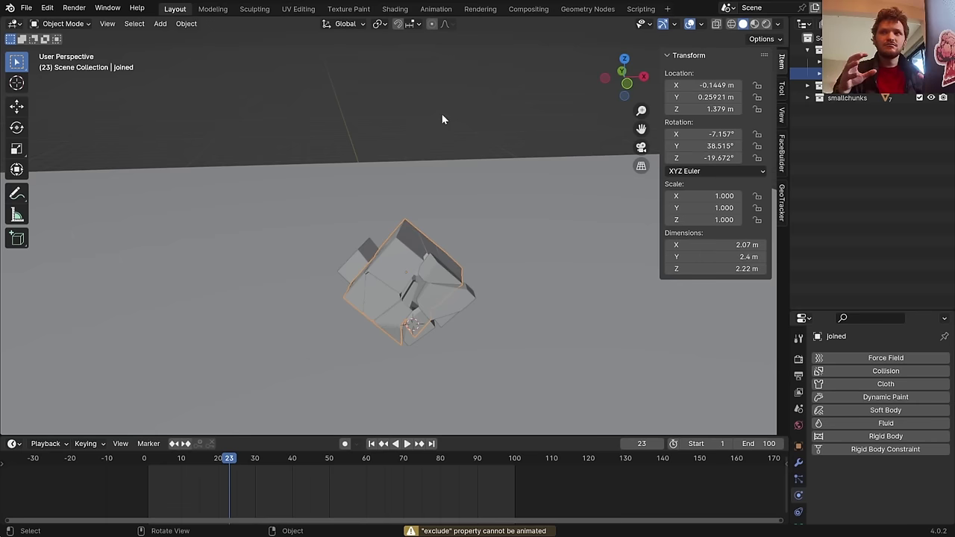
Save the file and add a cube mesh named geonodes
key(ctrl+s)
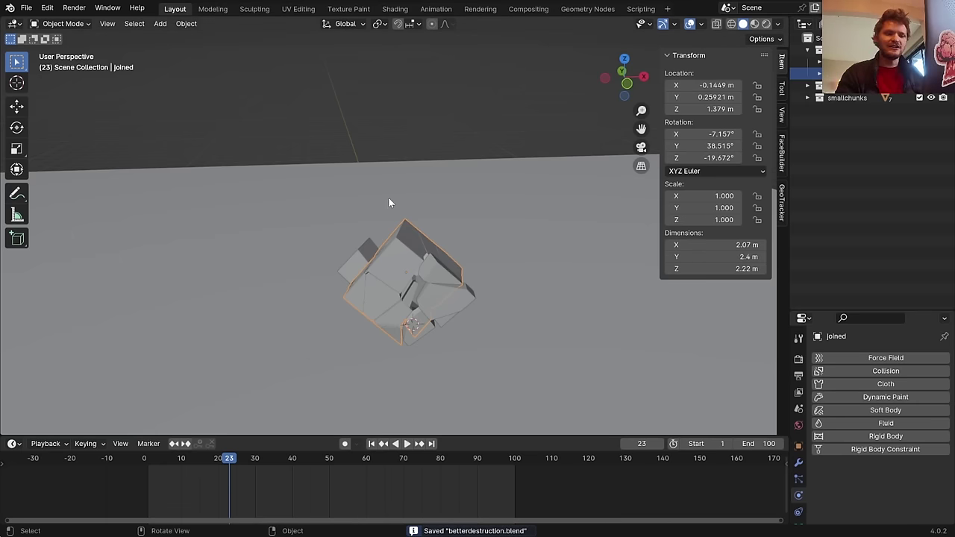
middle_drag(388, 196, 376, 197)
key(shift+a)
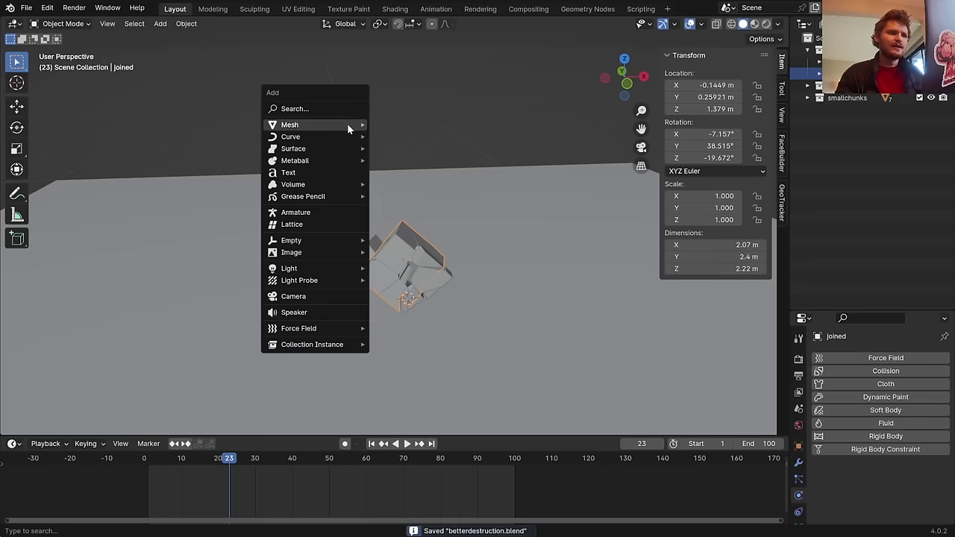
mouse_move(348, 127)
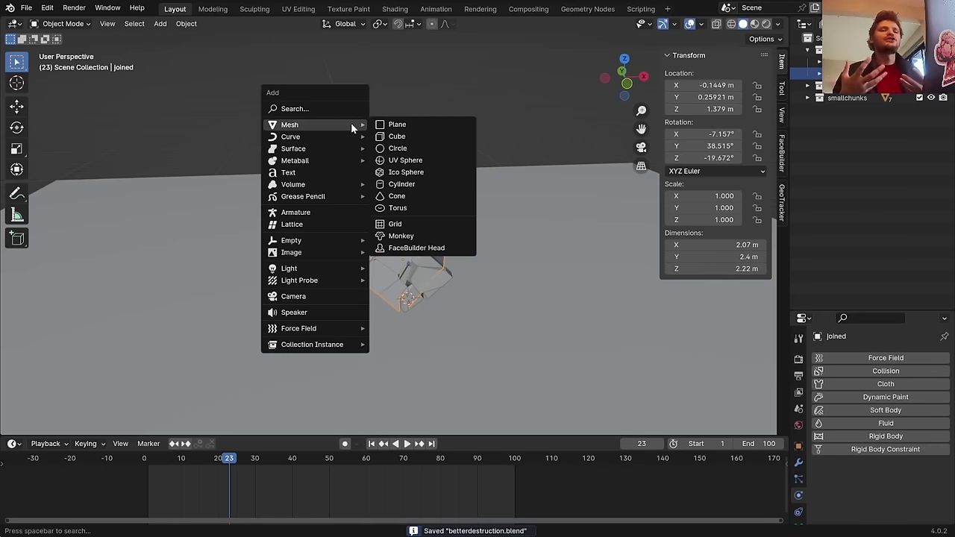
click(396, 137)
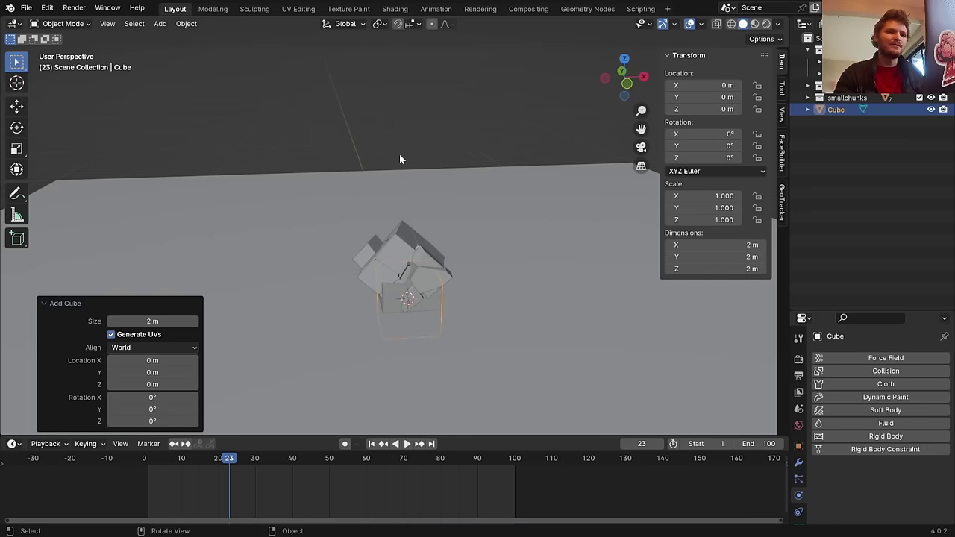
double_click(836, 111)
text(geonodes)
key(Return)
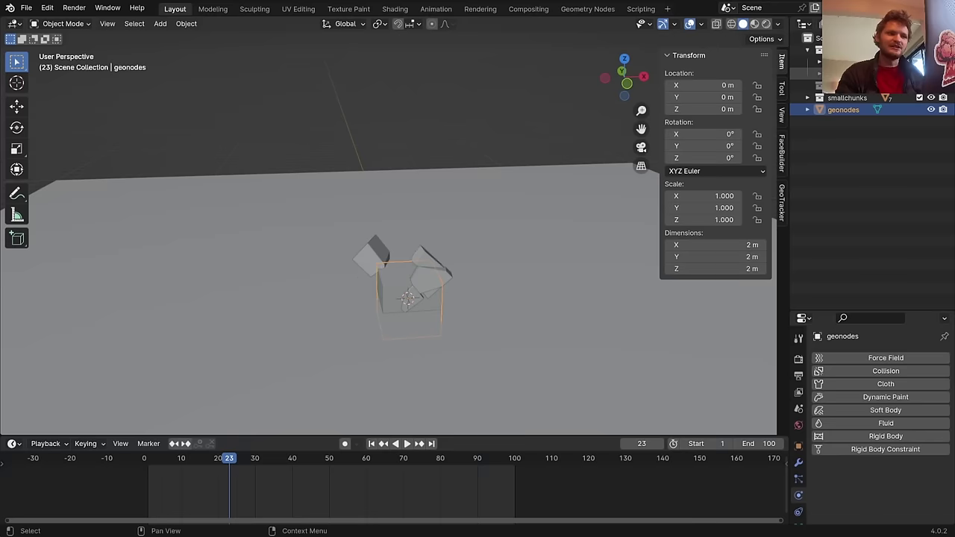
Play and scrub the animation up to frame 16 to check the scene without the bigchunk collection
key(space)
click(179, 463)
drag(179, 464, 203, 463)
key(space)
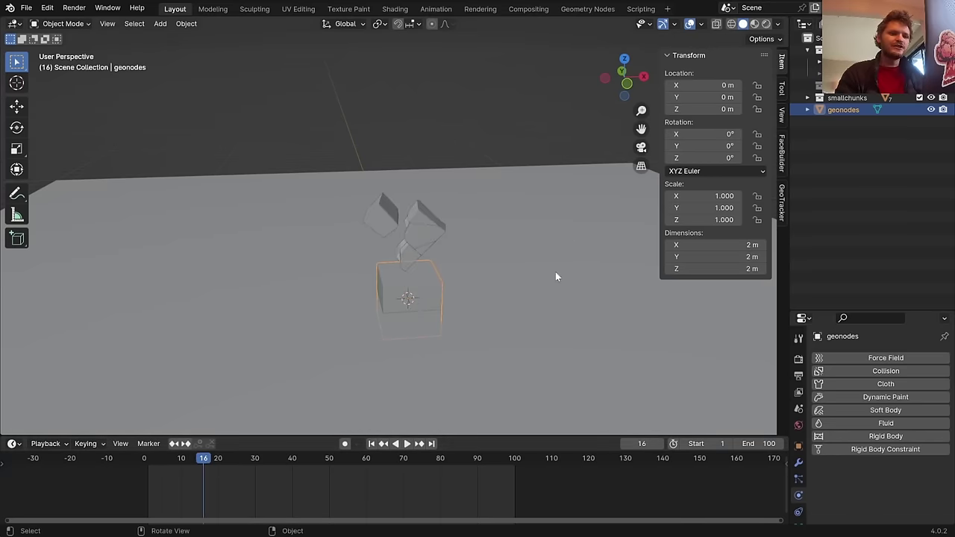
Create a new geometry node tree on the geonodes cube without its Group Input node, and save the file
click(587, 9)
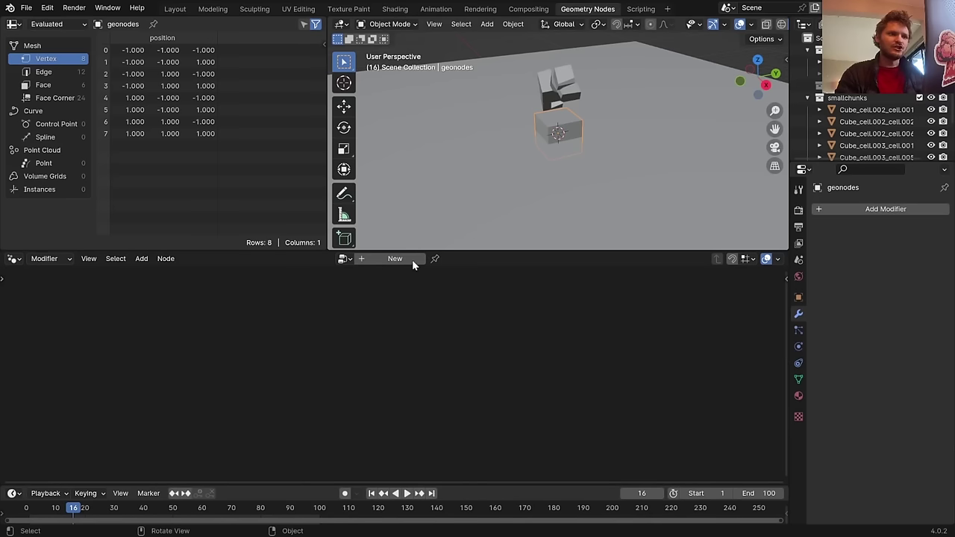
click(378, 261)
click(156, 384)
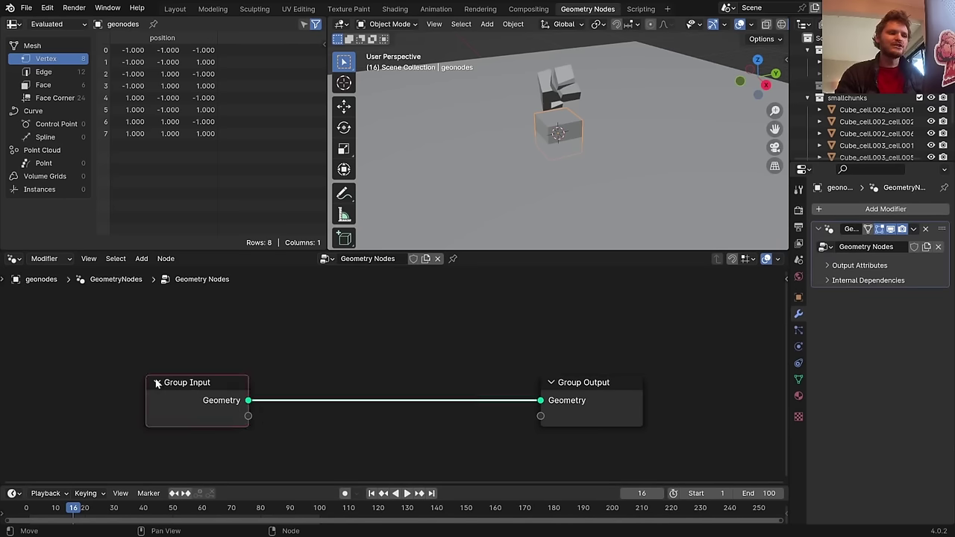
key(x)
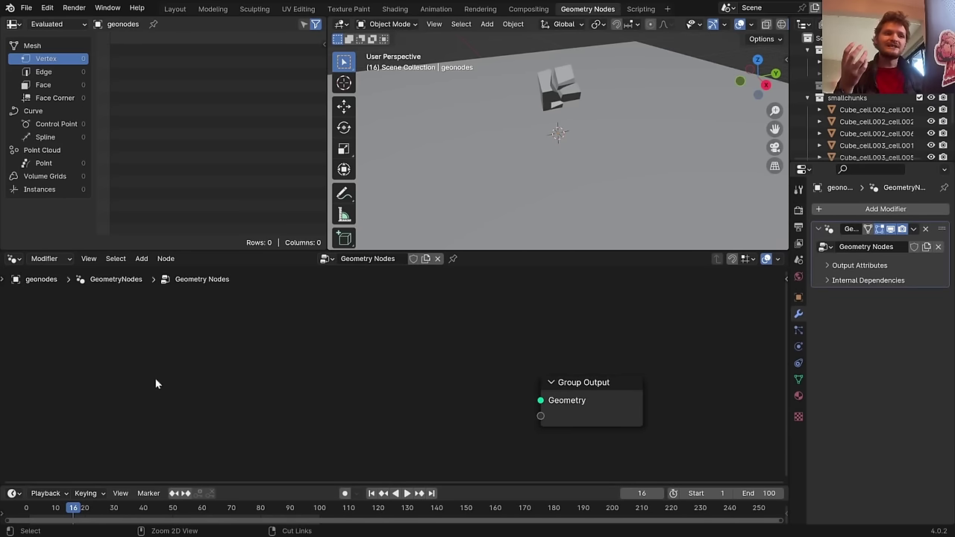
key(ctrl+s)
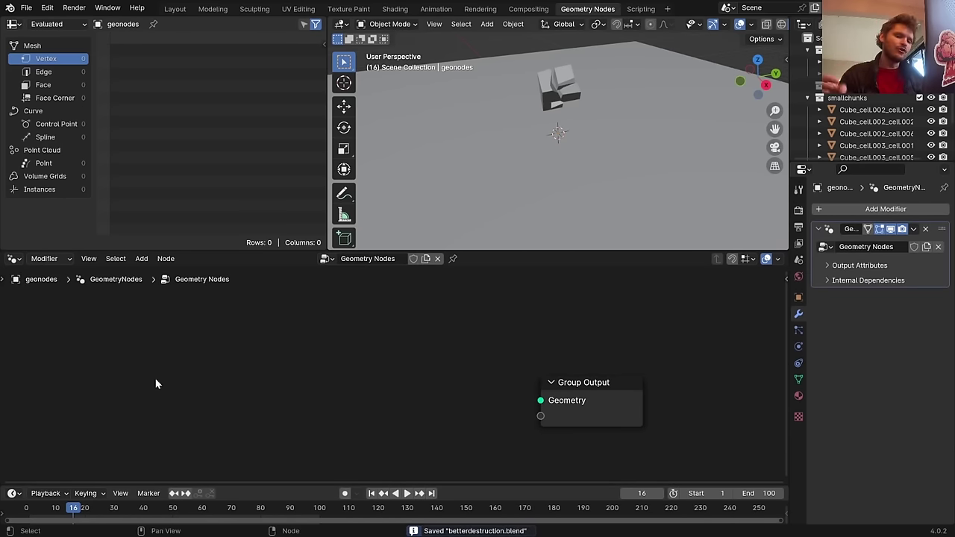
Add a Collection Info node for the bigchunk collection and connect its instances to the Group Output geometry
key(shift+a)
click(129, 284)
text(colle)
key(Return)
click(192, 340)
alt+right_drag(192, 341, 555, 382)
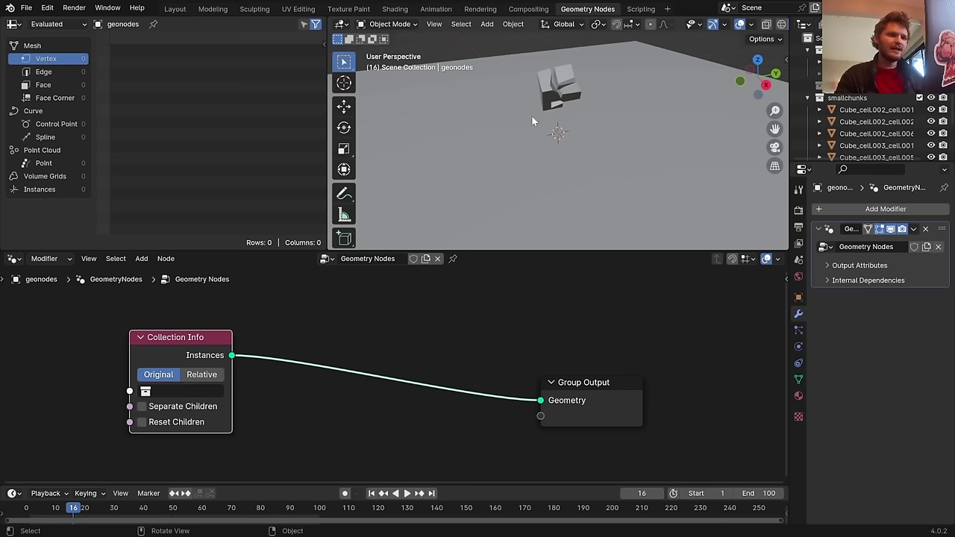
click(182, 393)
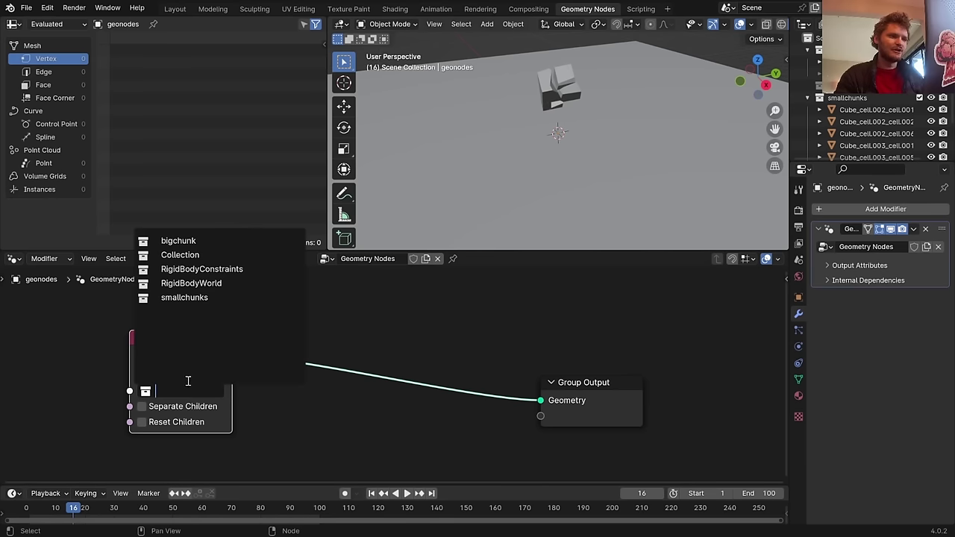
click(181, 241)
Play the animation with the instanced big chunk and compare the Relative and Original transform spaces
scroll(604, 73, up, 4)
mouse_move(573, 105)
middle_down()
mouse_move(602, 97)
mouse_move(589, 112)
middle_up()
key(space)
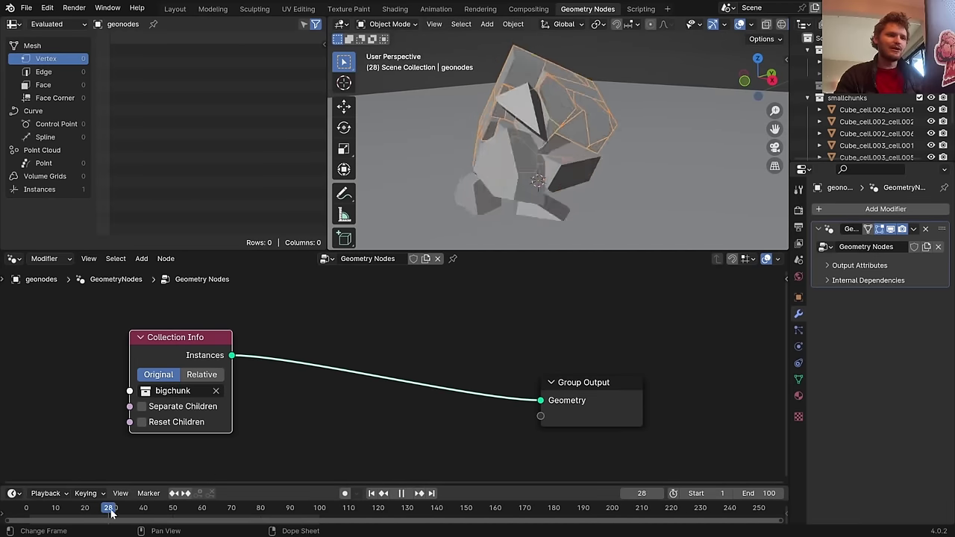
drag(213, 509, 140, 507)
click(201, 374)
click(158, 374)
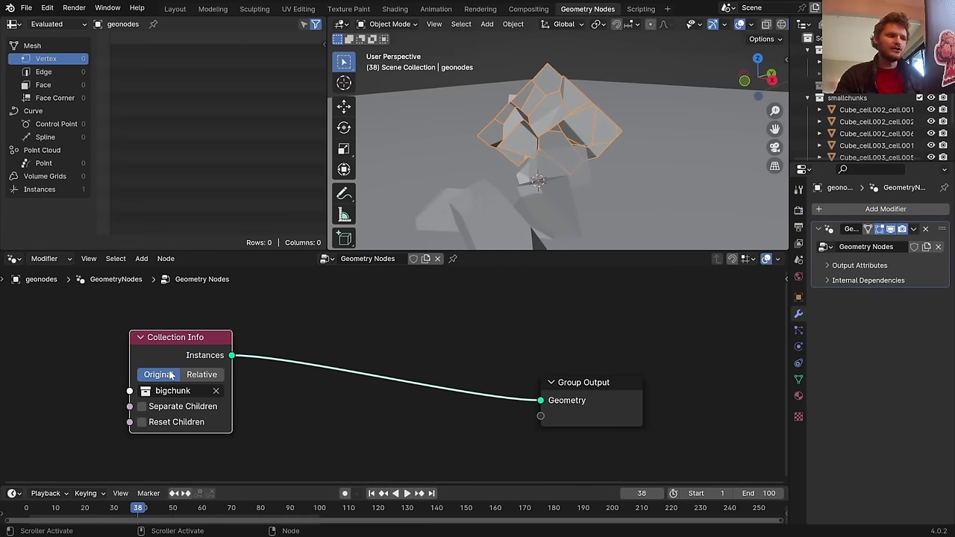
Replay the impact several times to examine when the big chunk should disappear, and stop at frame 23
scroll(537, 134, down, 2)
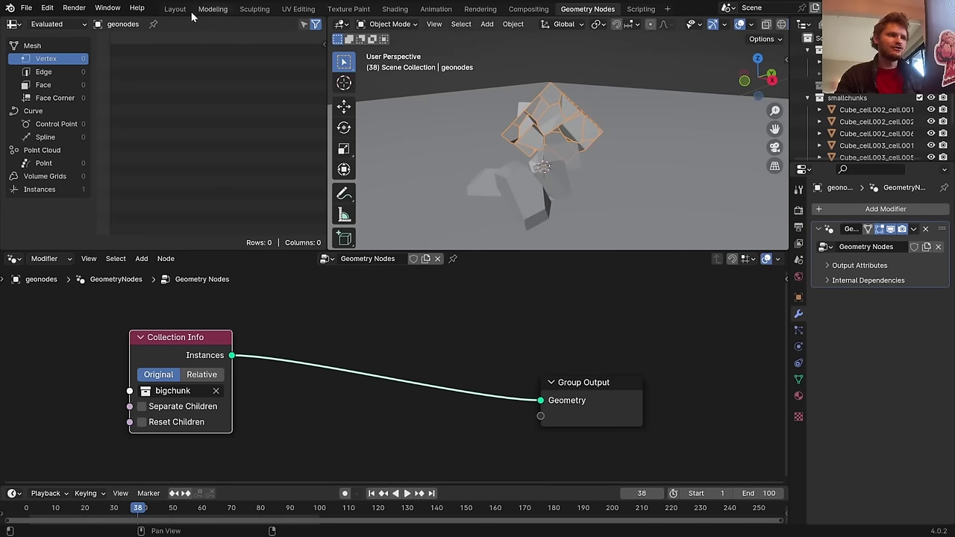
click(89, 507)
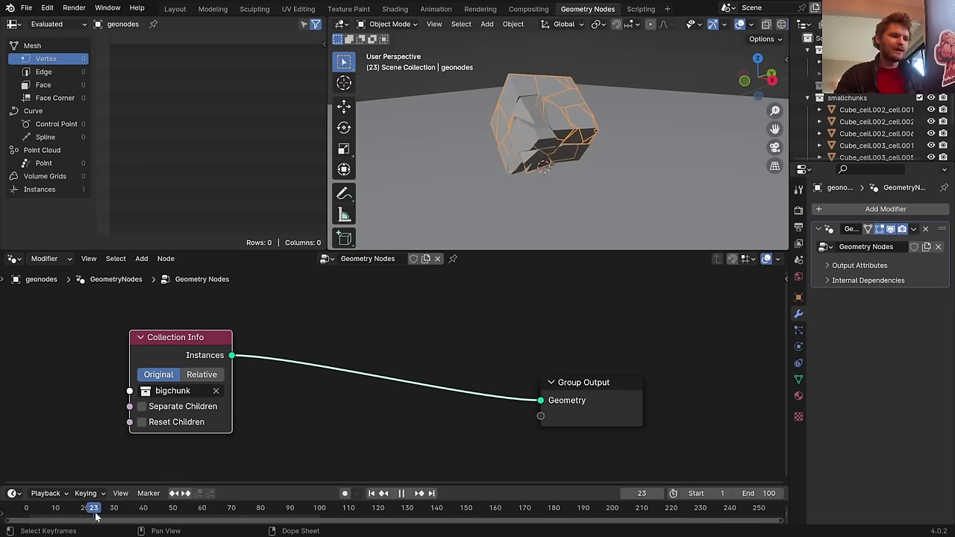
key(space)
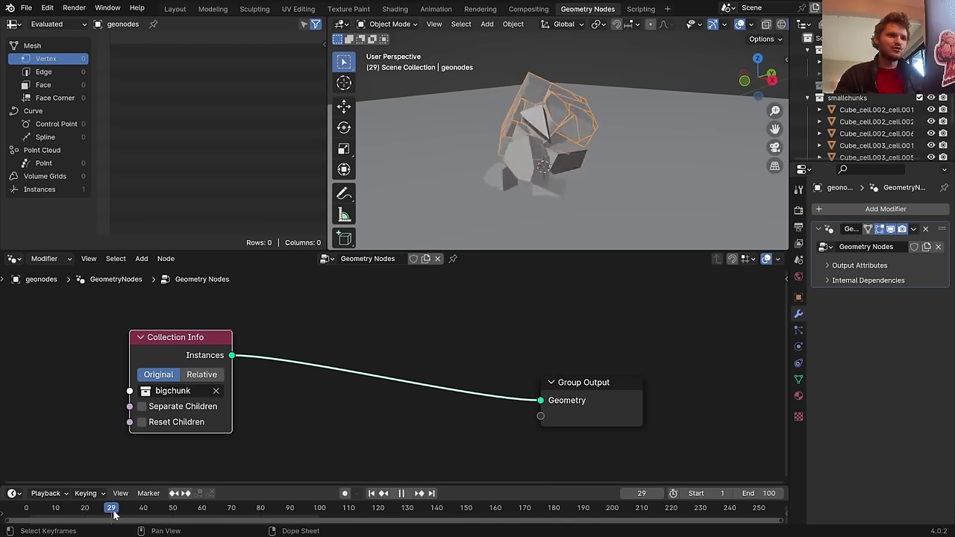
click(88, 508)
click(88, 507)
key(space)
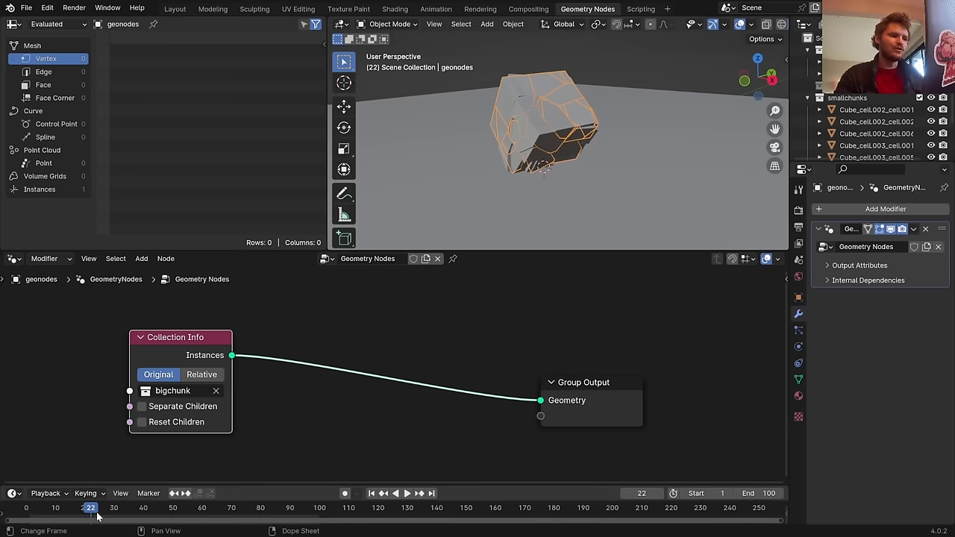
key(space)
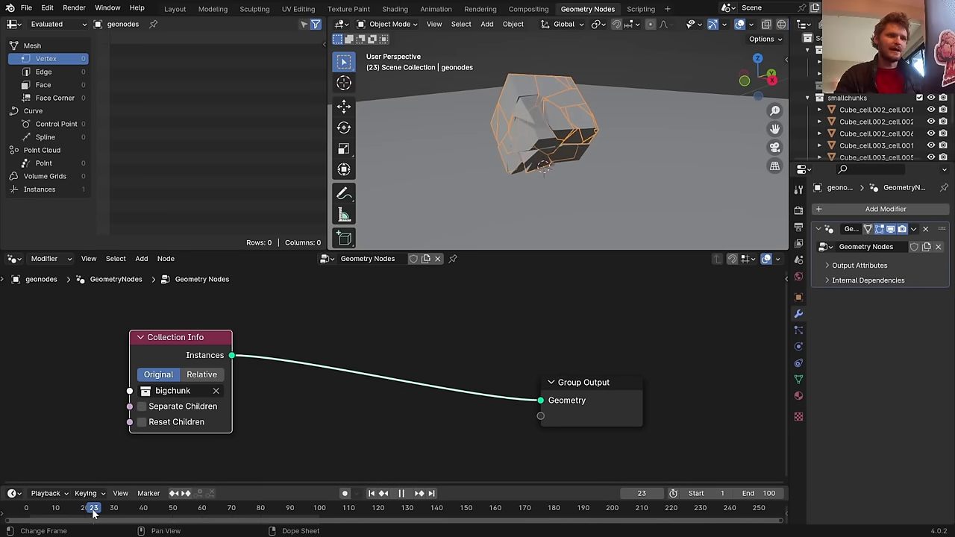
Insert a Switch node between Collection Info and Group Output, with the instances feeding its False input
key(shift+a)
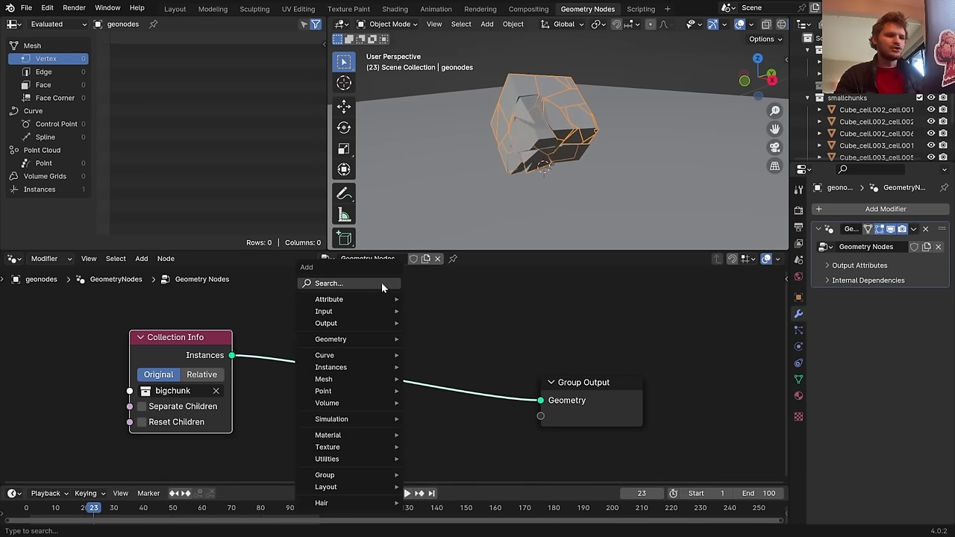
text(sw)
key(Return)
click(376, 341)
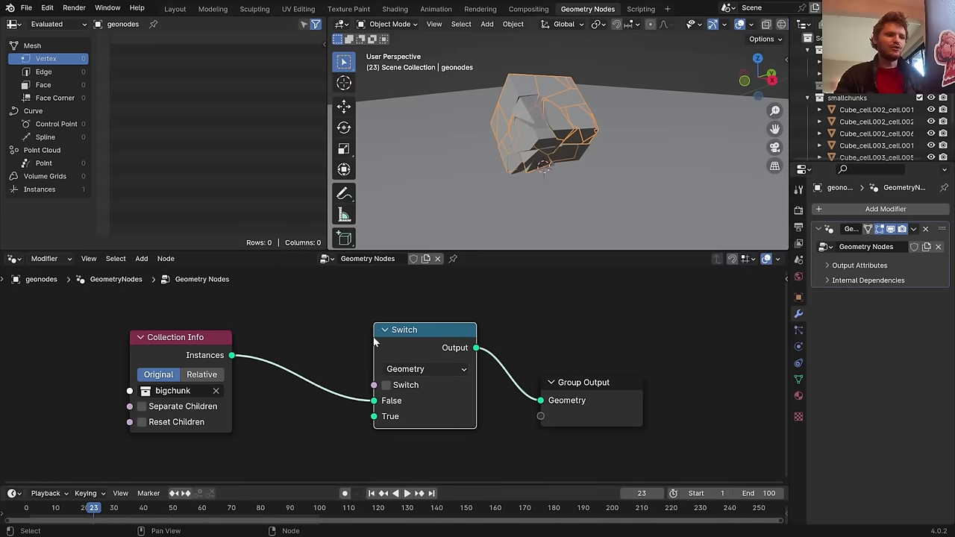
Turn the Switch node's condition off and on to compare the big chunk shown and hidden, leaving it enabled
click(386, 385)
click(386, 385)
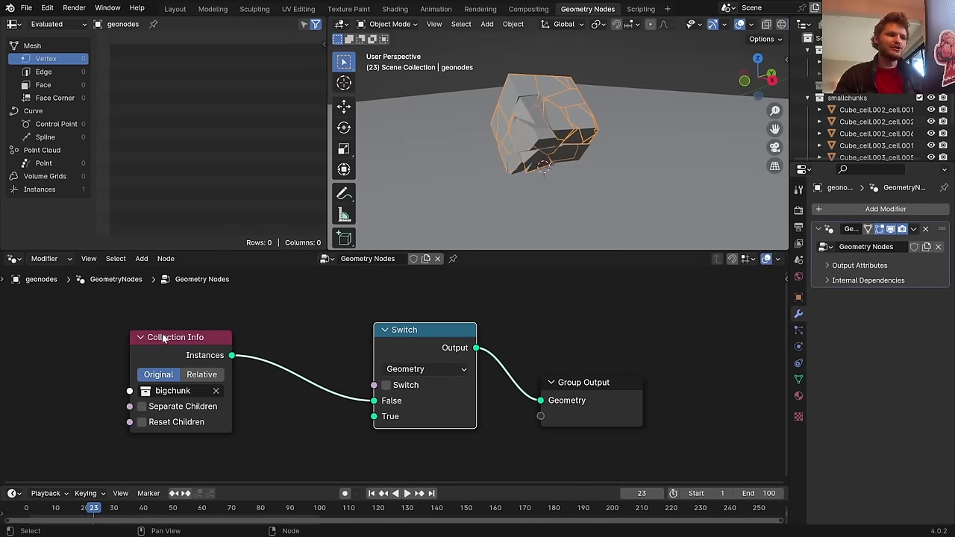
click(386, 385)
click(386, 385)
click(386, 385)
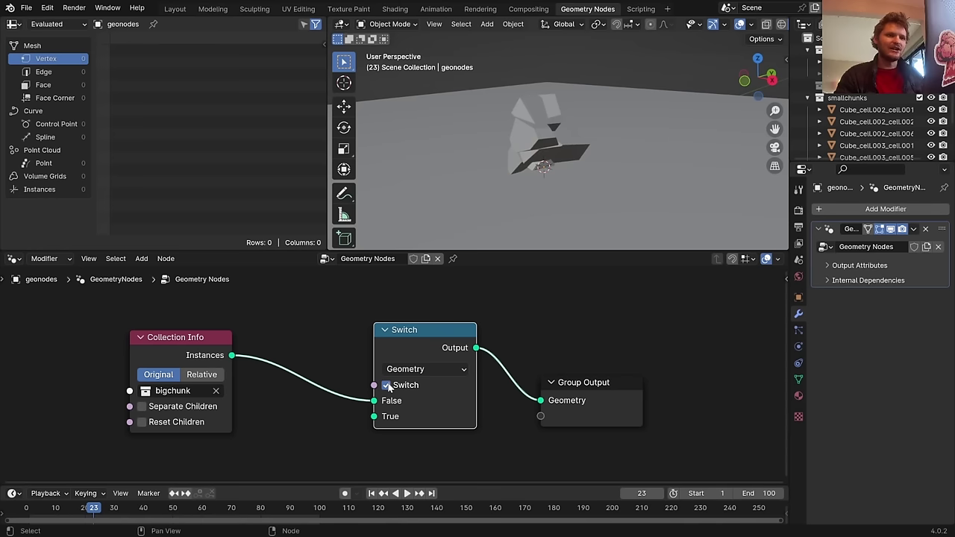
Keyframe the Switch node's condition as off at frame 22 and on at frame 23
click(386, 385)
click(386, 385)
click(385, 385)
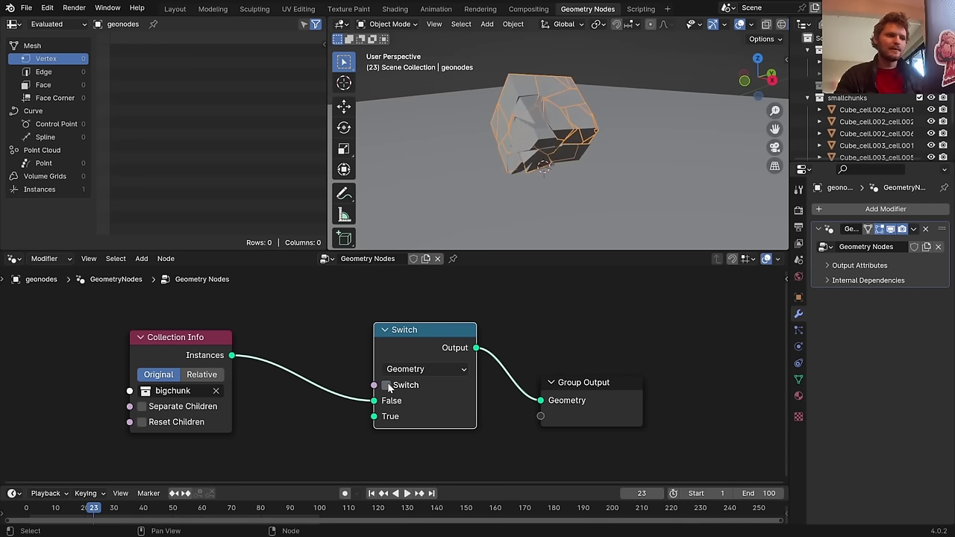
key(Left)
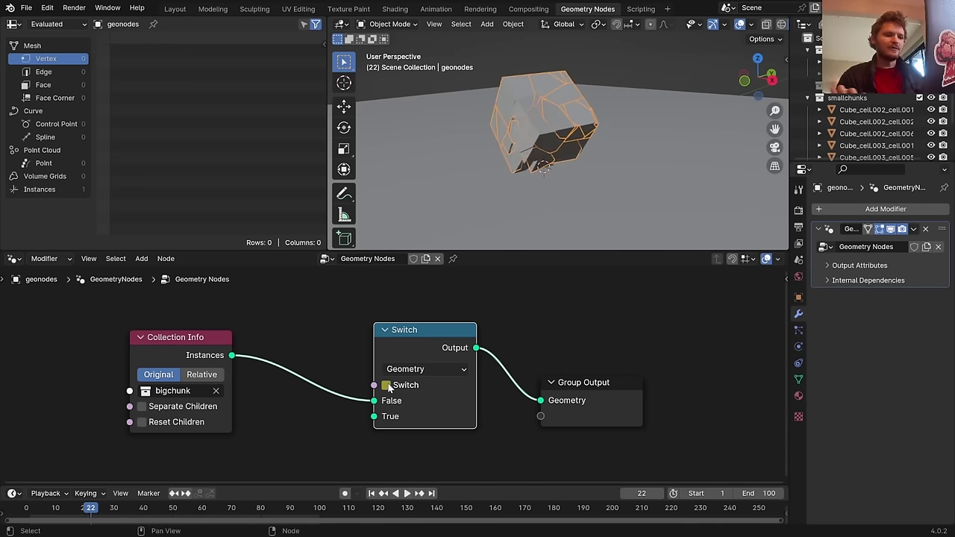
key(Right)
click(386, 385)
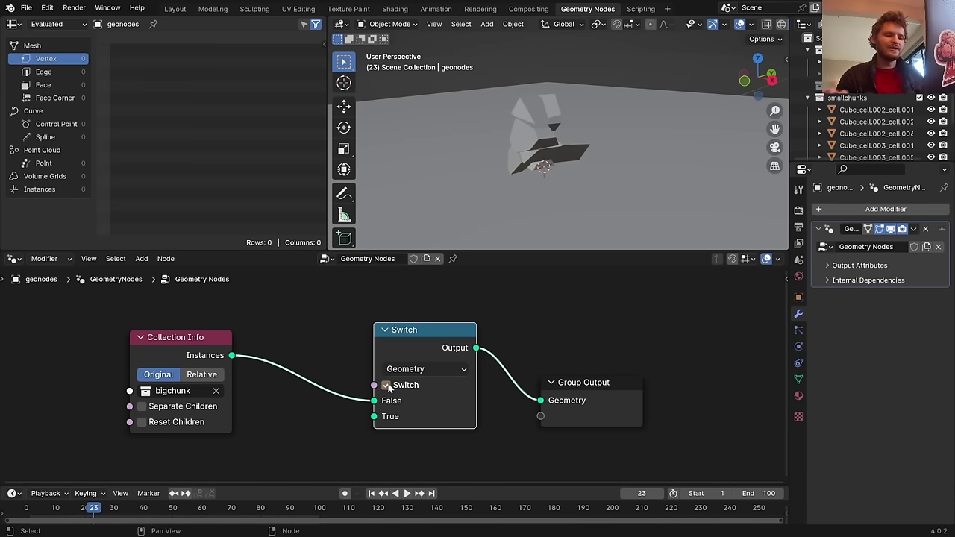
Step between frames 22 and 23 and play the animation to check when the instanced big chunk is switched off
key(Left)
key(Right)
key(Left)
key(Right)
key(Left)
key(space)
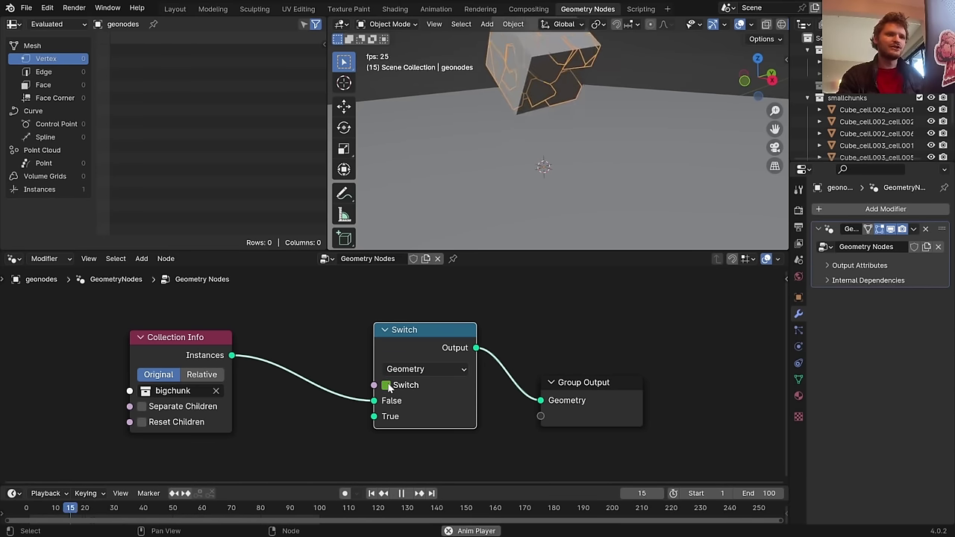
key(Escape)
click(386, 385)
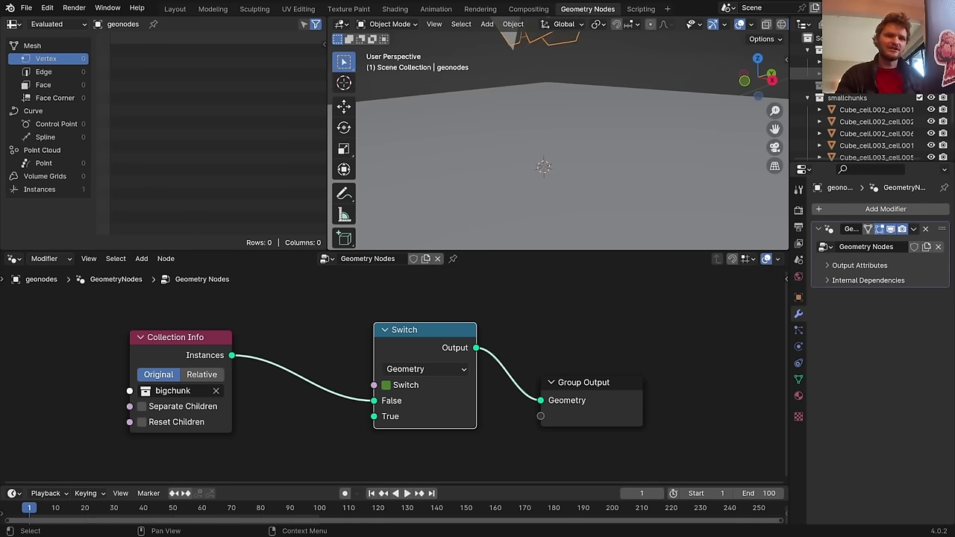
Keyframe the joined object's Show in Viewports visibility as off at frame 22 and on at frame 23
click(815, 73)
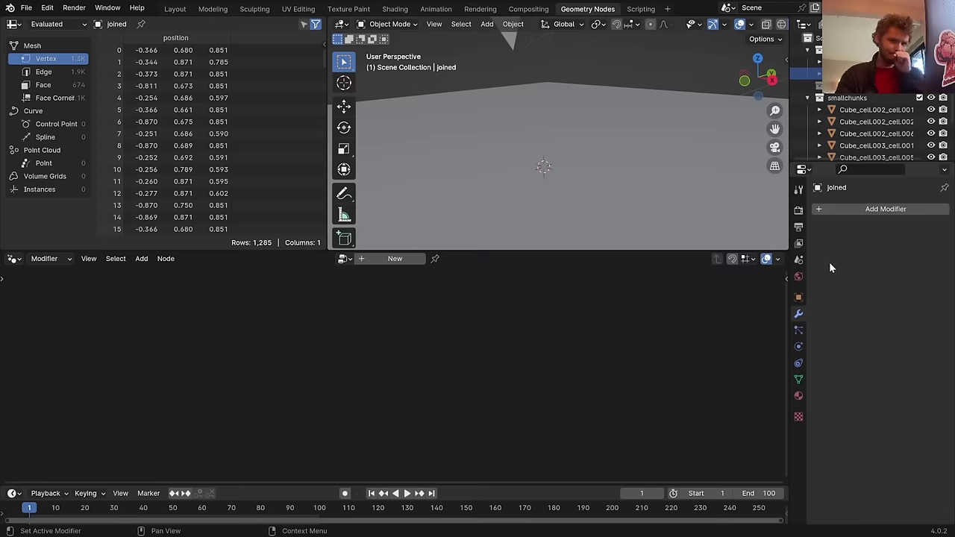
scroll(533, 110, down, 2)
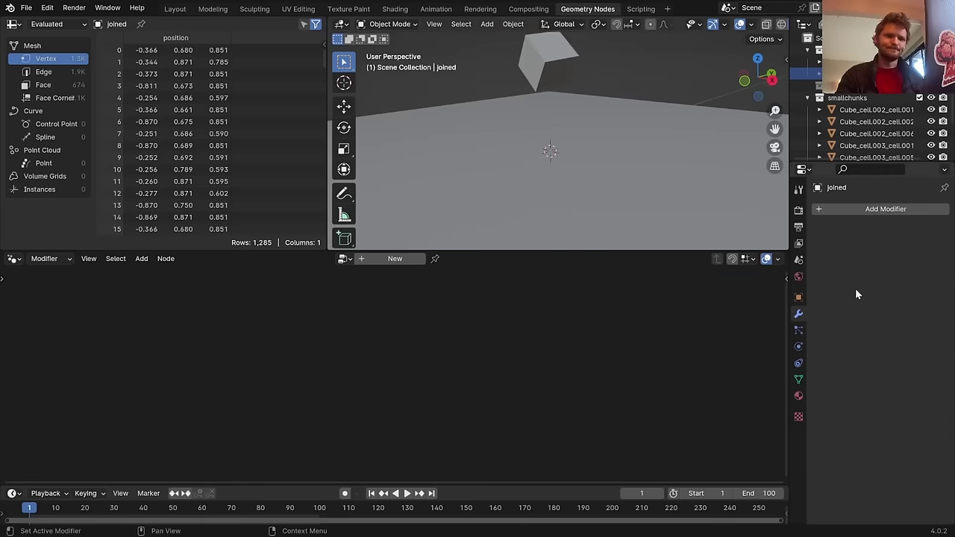
click(801, 297)
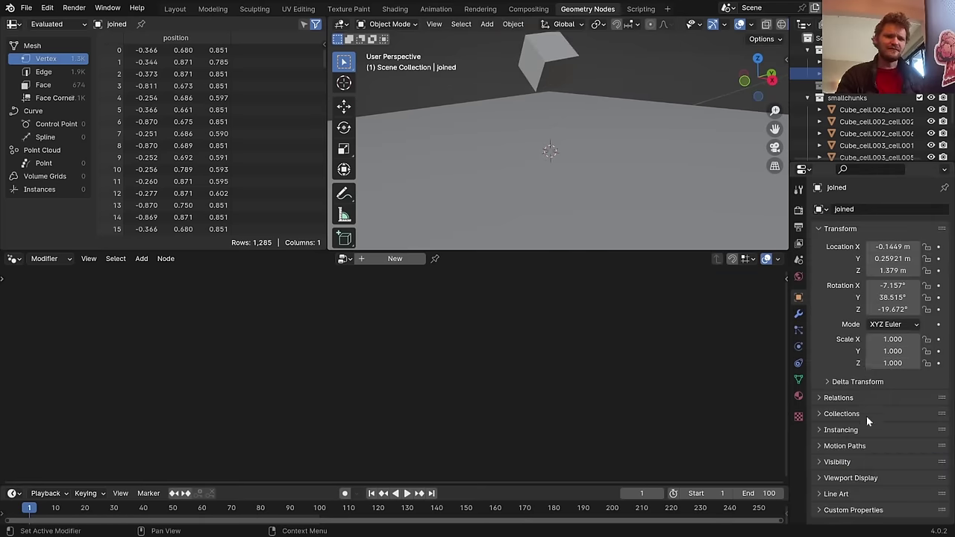
click(846, 461)
scroll(839, 375, down, 2)
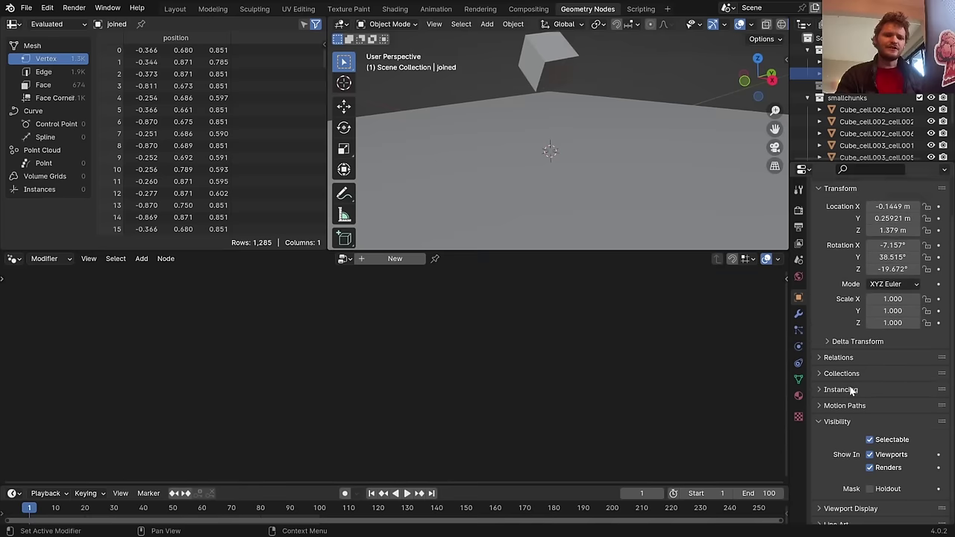
scroll(850, 391, down, 1)
click(88, 511)
key(space)
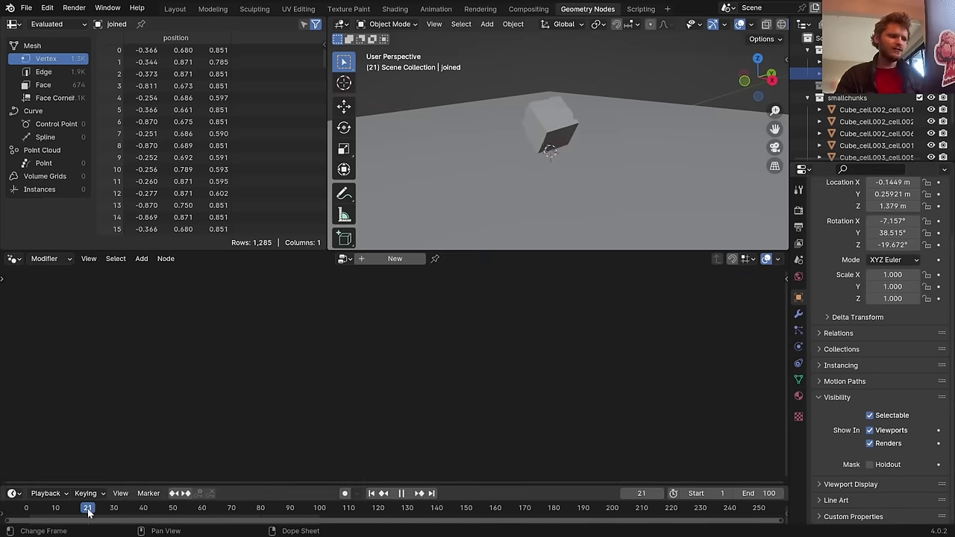
key(space)
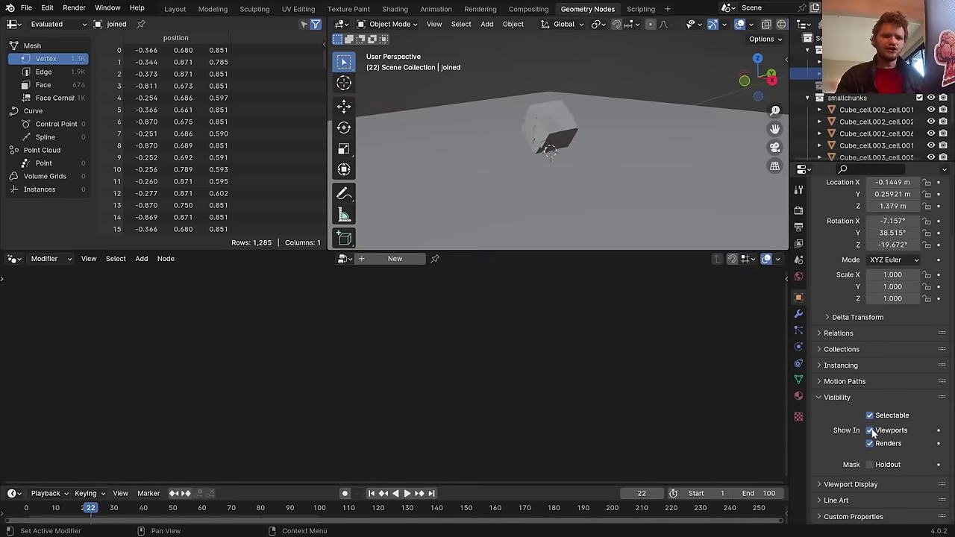
click(870, 430)
key(i)
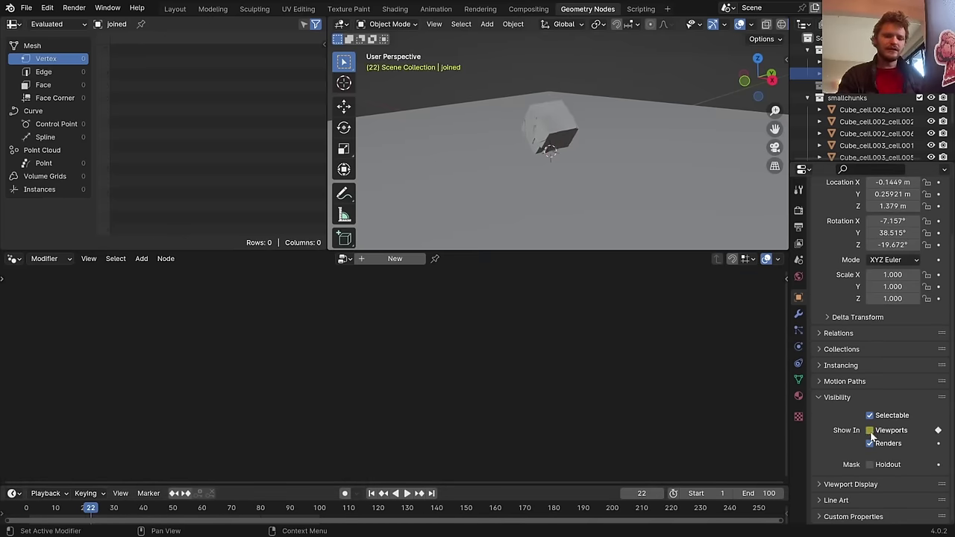
key(Right)
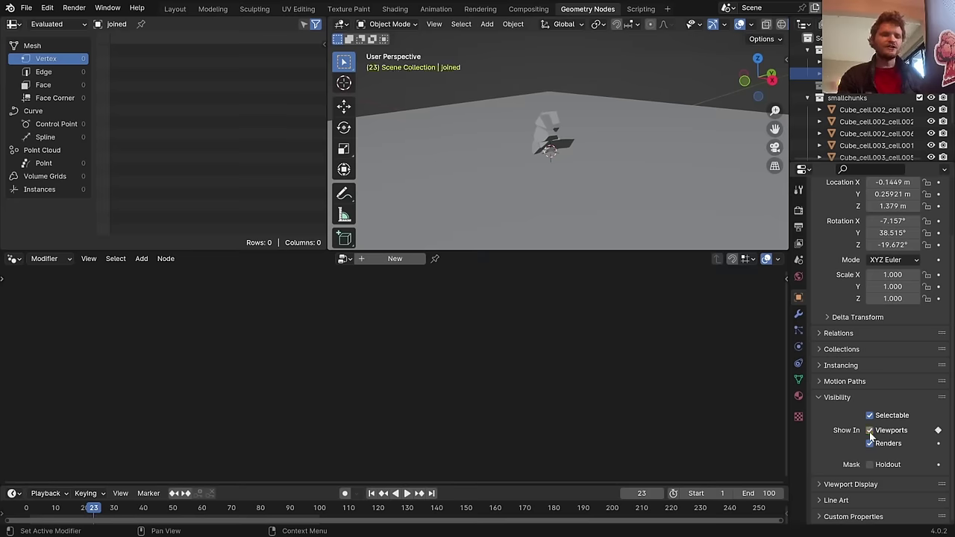
Replay the animation from the first frame to examine the handover from the moving big chunk to the joined chunk
key(shift+Left)
key(space)
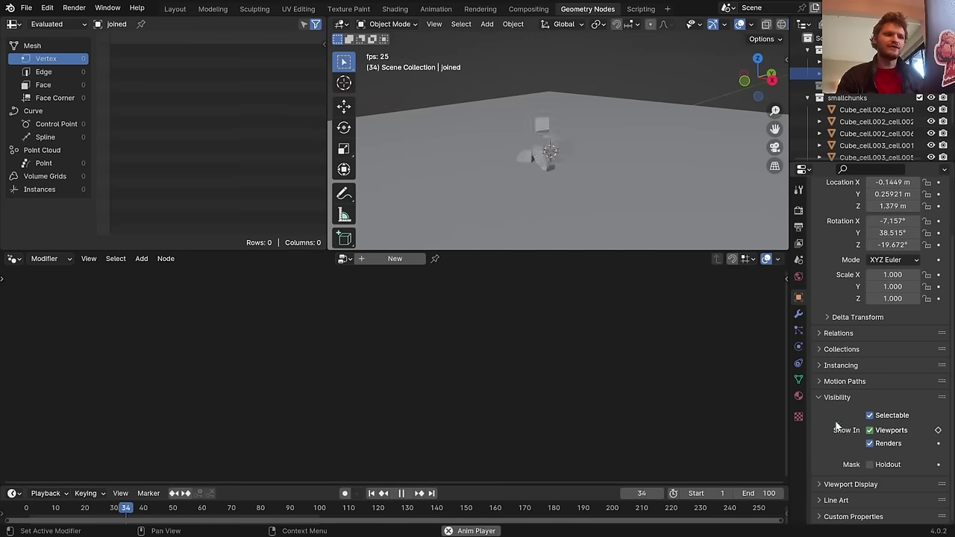
key(space)
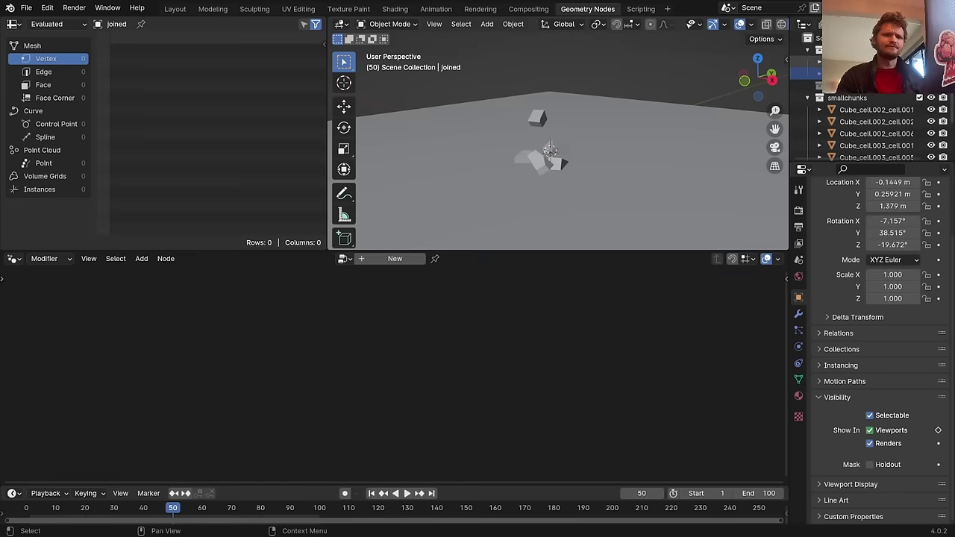
click(807, 67)
key(shift+Left)
key(space)
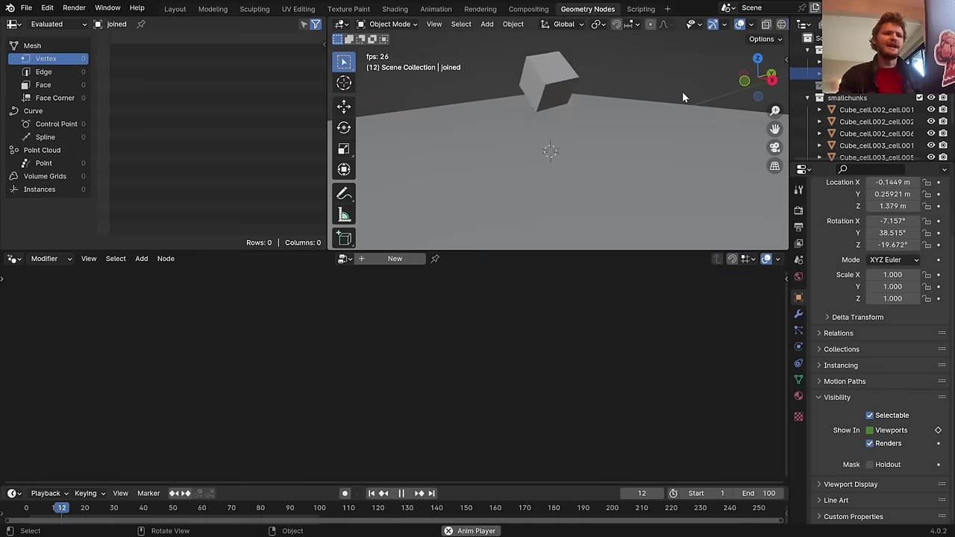
key(space)
key(shift+Left)
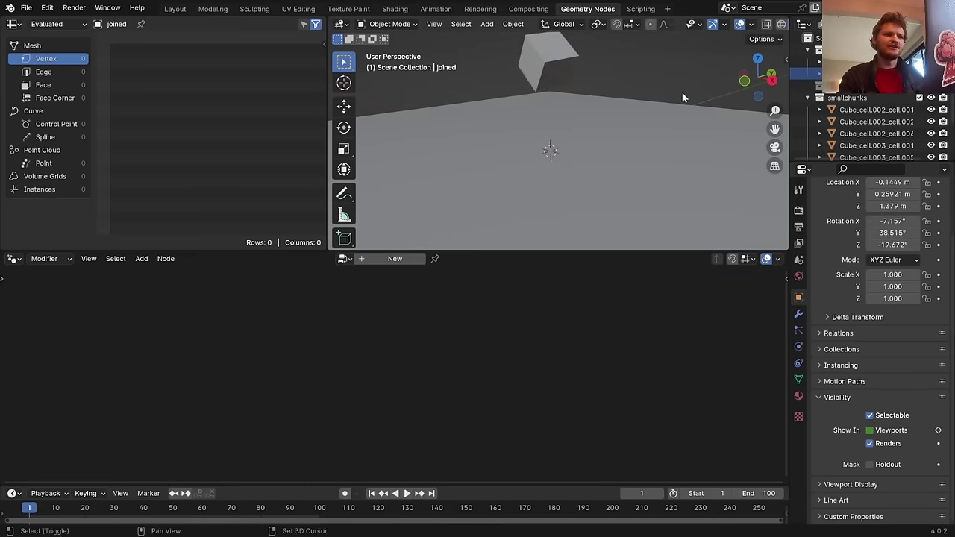
key(space)
Save the file in the Layout workspace and replay the impact from frame 1 to frame 38 from a new angle
click(176, 9)
key(ctrl+s)
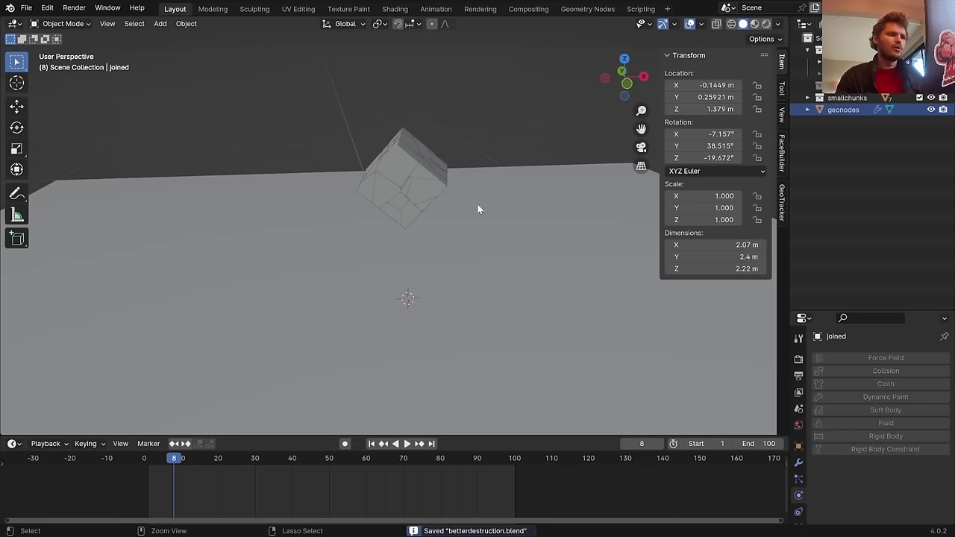
middle_drag(423, 211, 405, 205)
key(shift+Left)
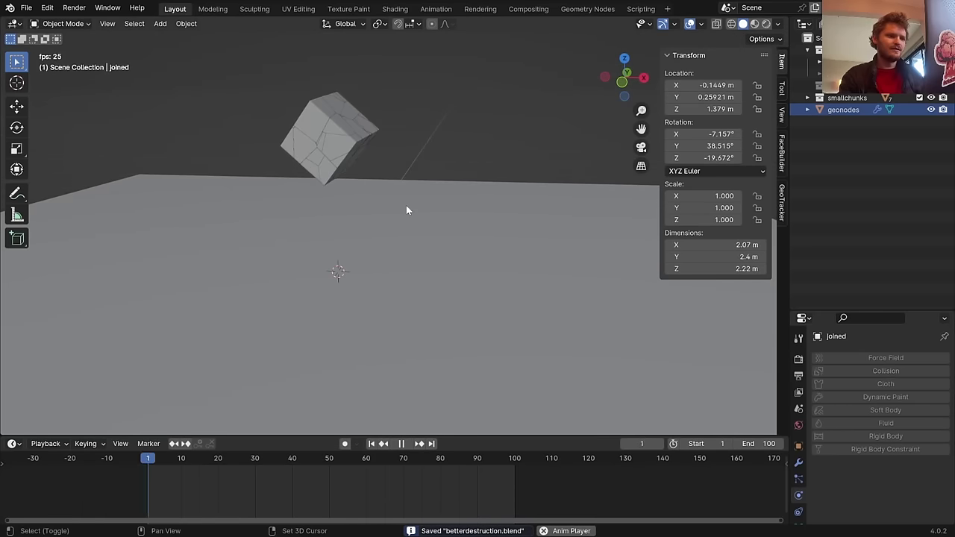
key(shift+Left)
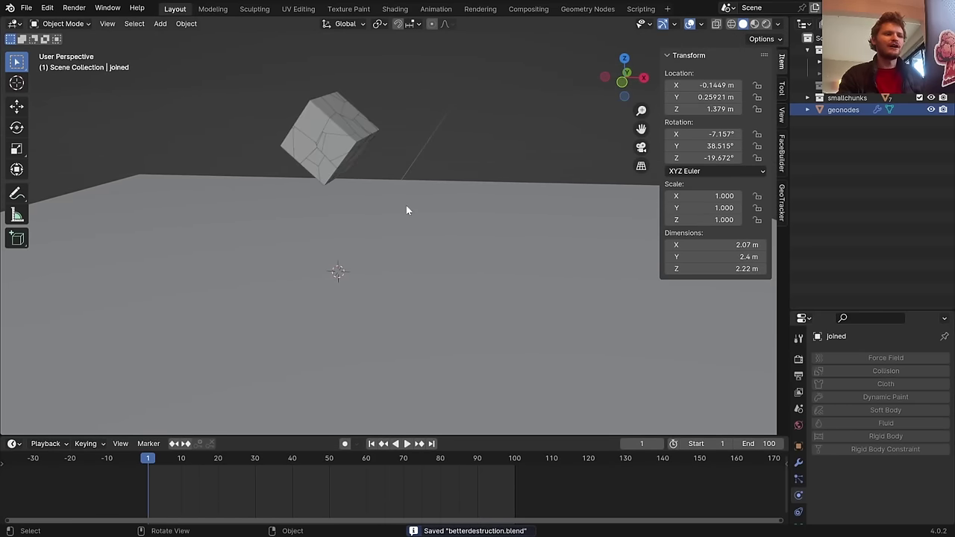
key(space)
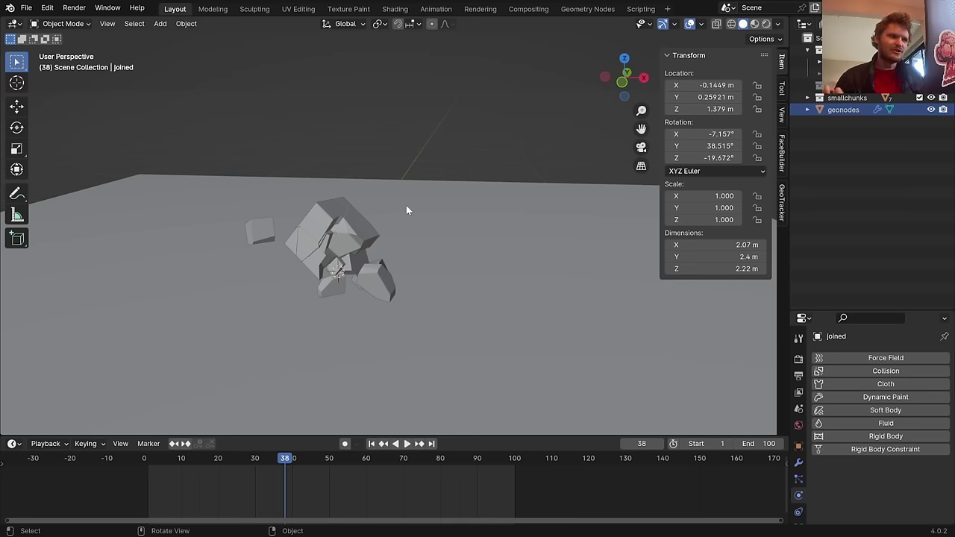
Select the joined chunk, save the file again, and move the playhead to frame 23
click(363, 213)
click(347, 217)
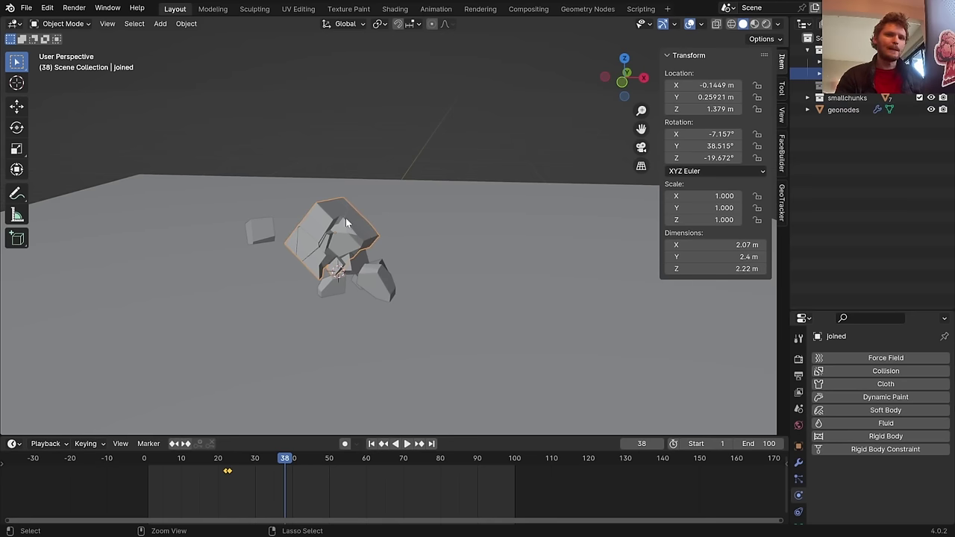
key(ctrl+s)
drag(219, 465, 229, 463)
click(332, 224)
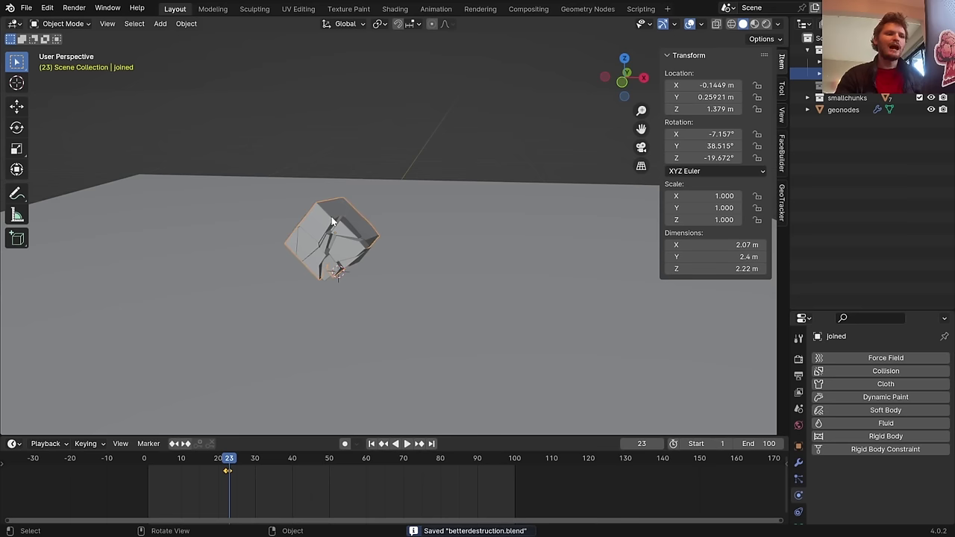
Move the geonodes object into the scene's main collection and rename the joined object as explode
drag(824, 312, 825, 217)
click(847, 110)
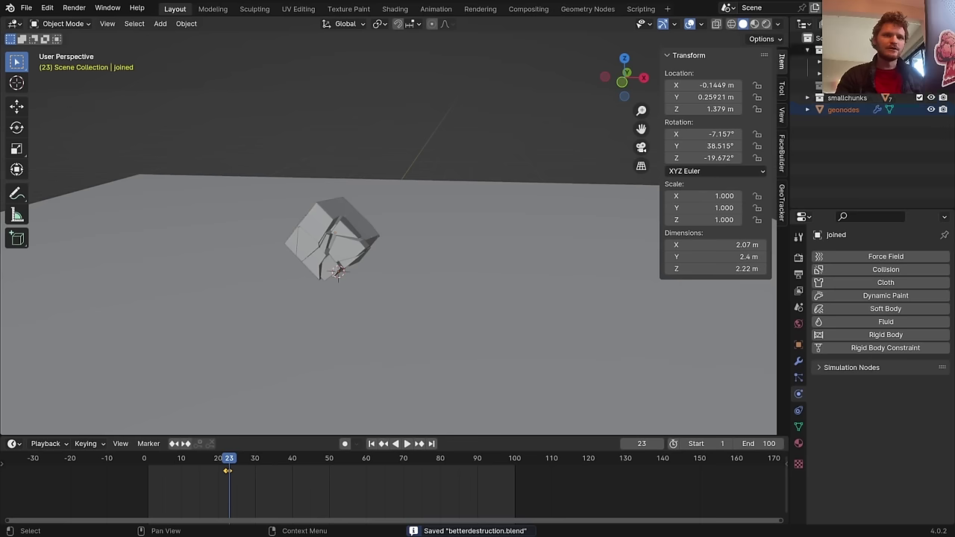
key(Delete)
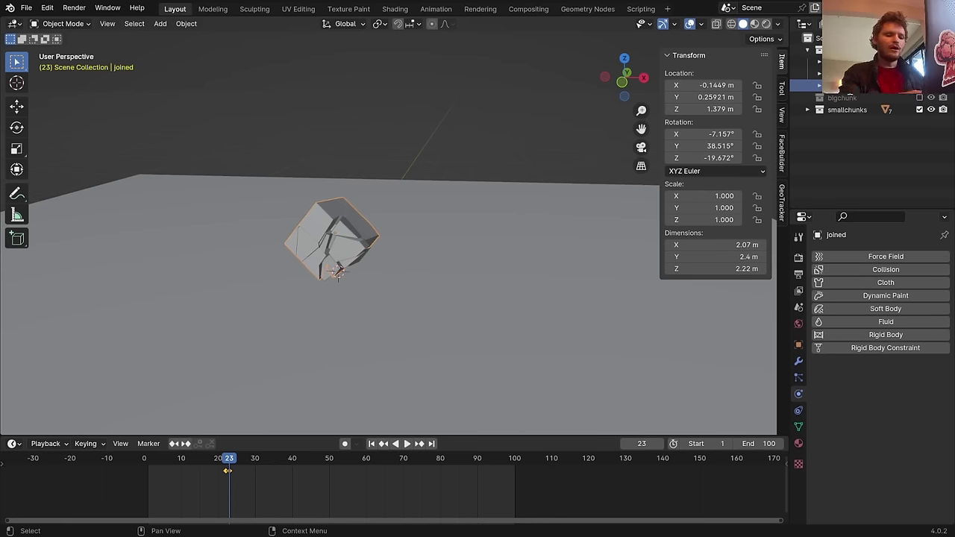
key(Return)
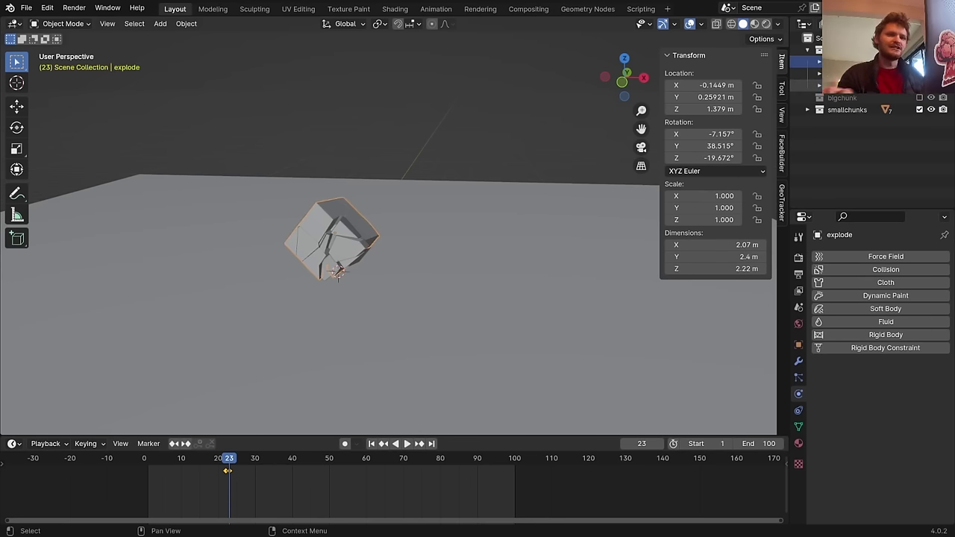
Save the file and apply Quick Explode to the explode object at frame 23
key(ctrl+s)
key(F3)
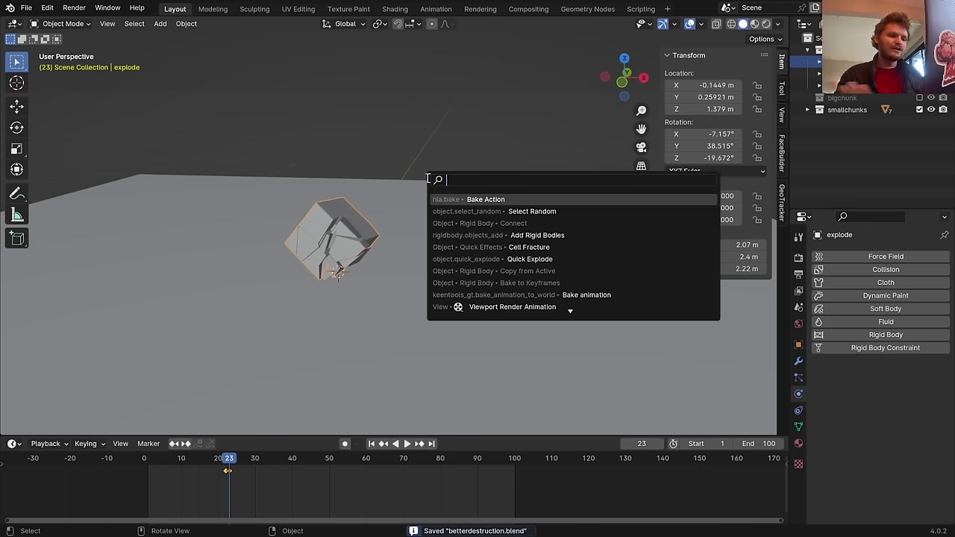
text(quick exp)
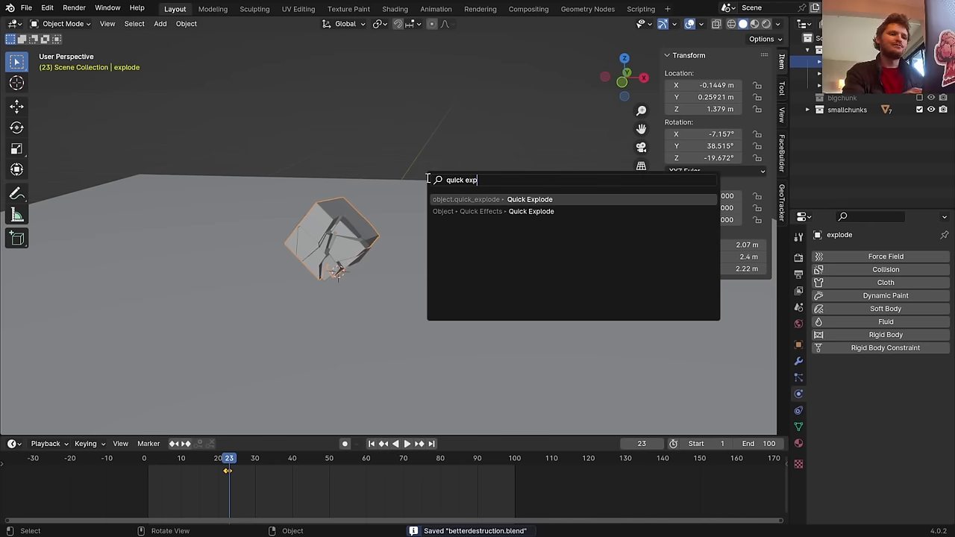
key(Return)
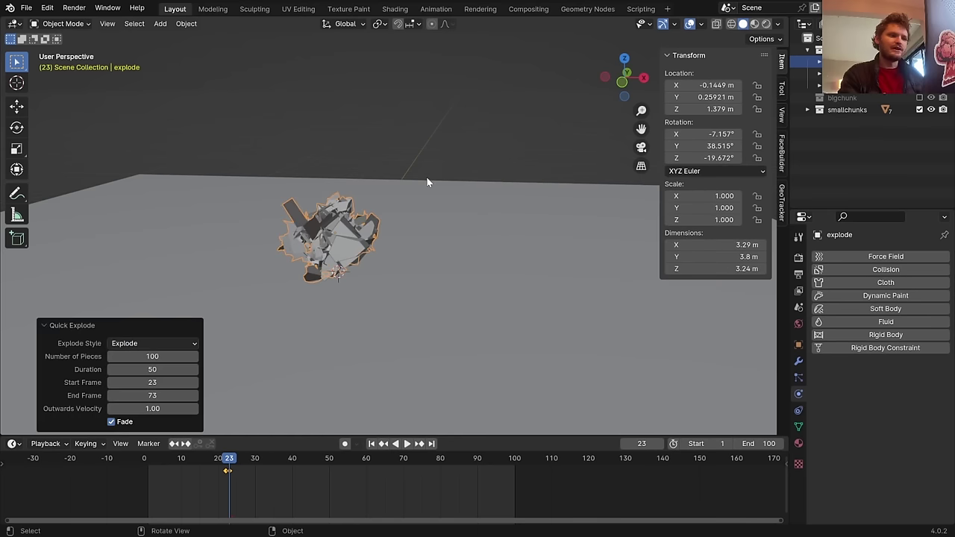
Play the animation from around frame 23 to check the explosion
key(space)
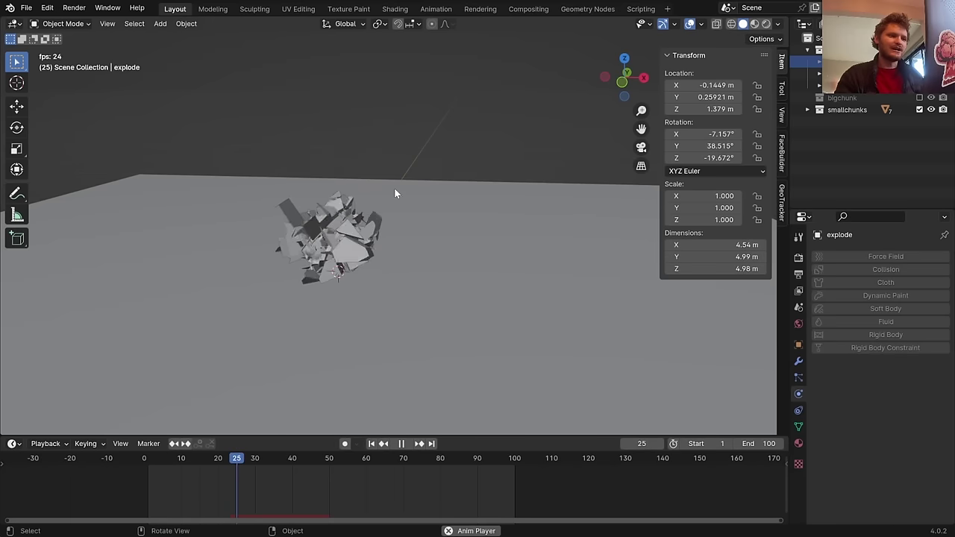
key(space)
click(226, 460)
key(space)
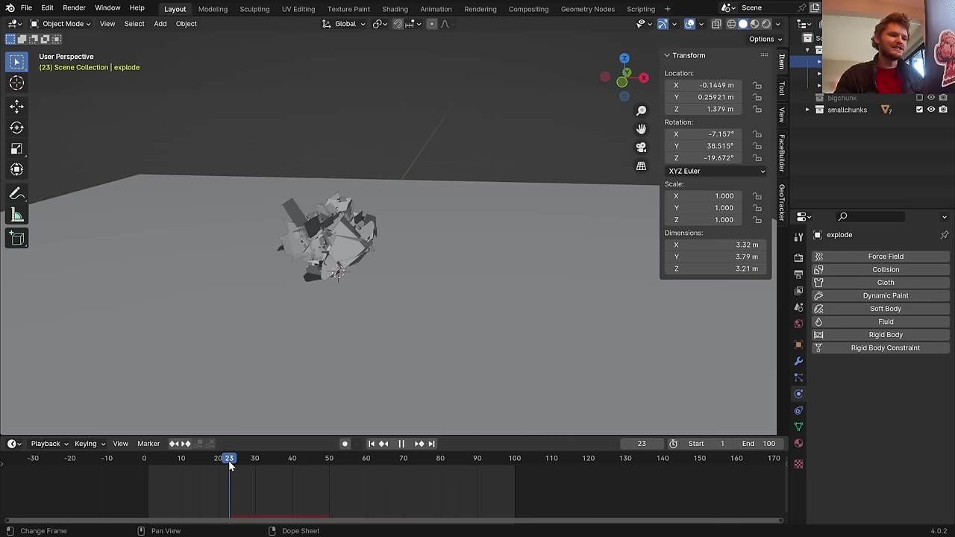
key(space)
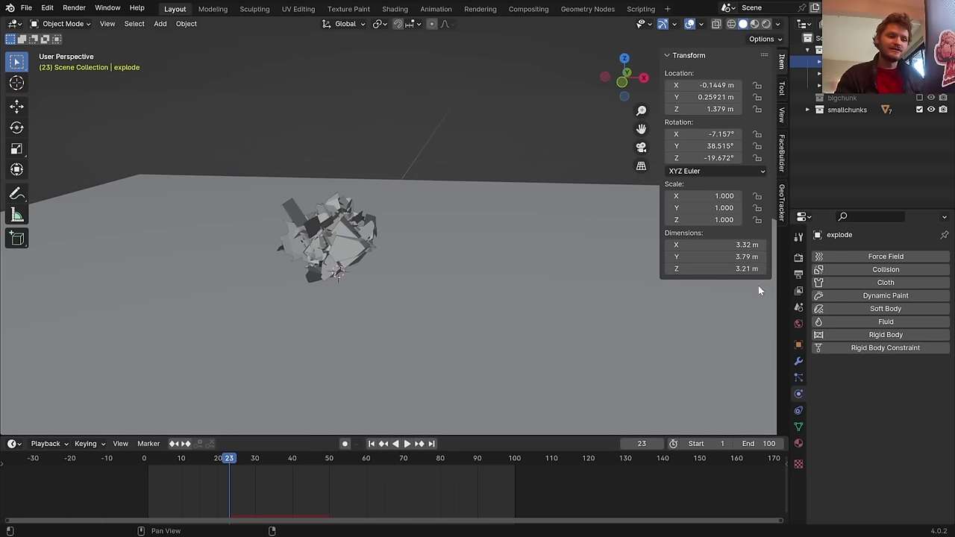
Examine the explode object's modifiers and its particle emission settings
click(800, 362)
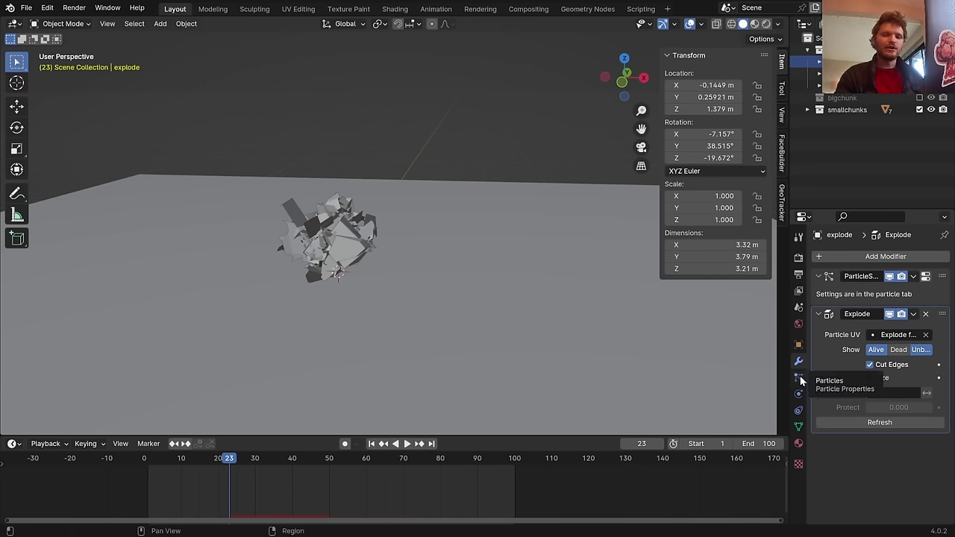
click(449, 261)
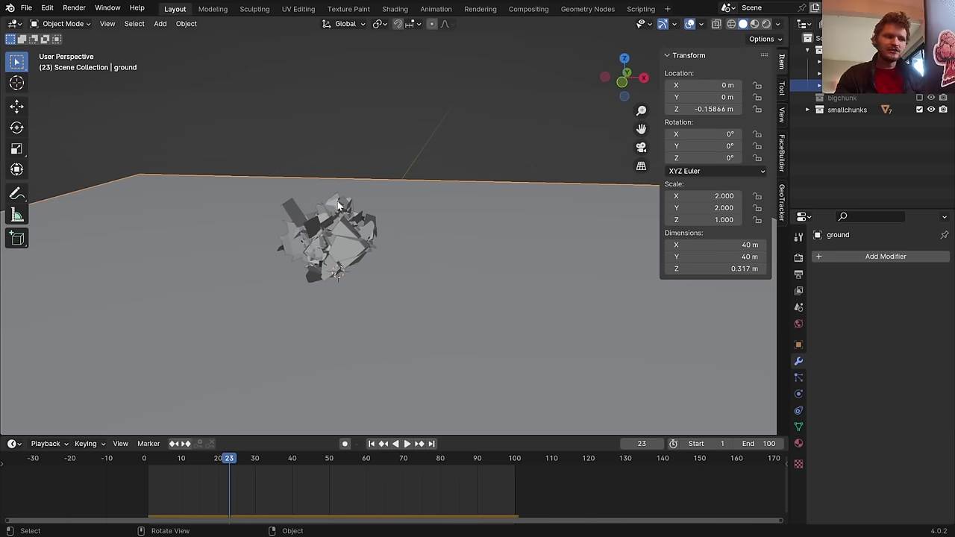
click(419, 227)
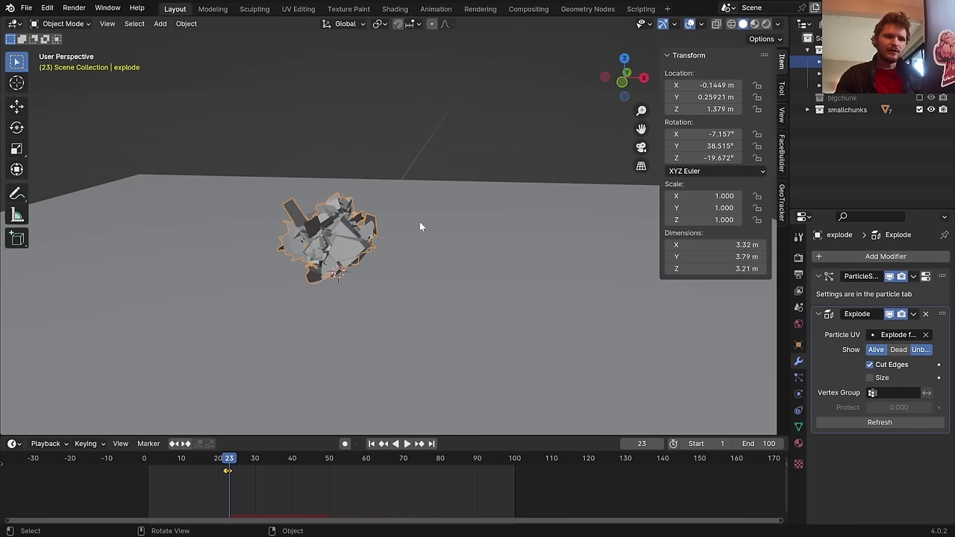
click(798, 378)
scroll(888, 306, down, 2)
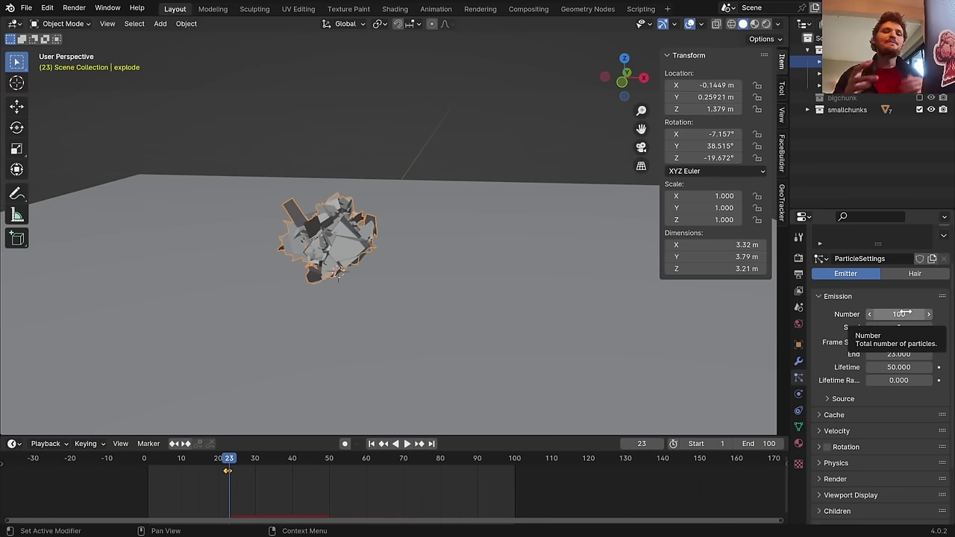
Preview the explosion between frames 21 and 32
click(222, 460)
key(space)
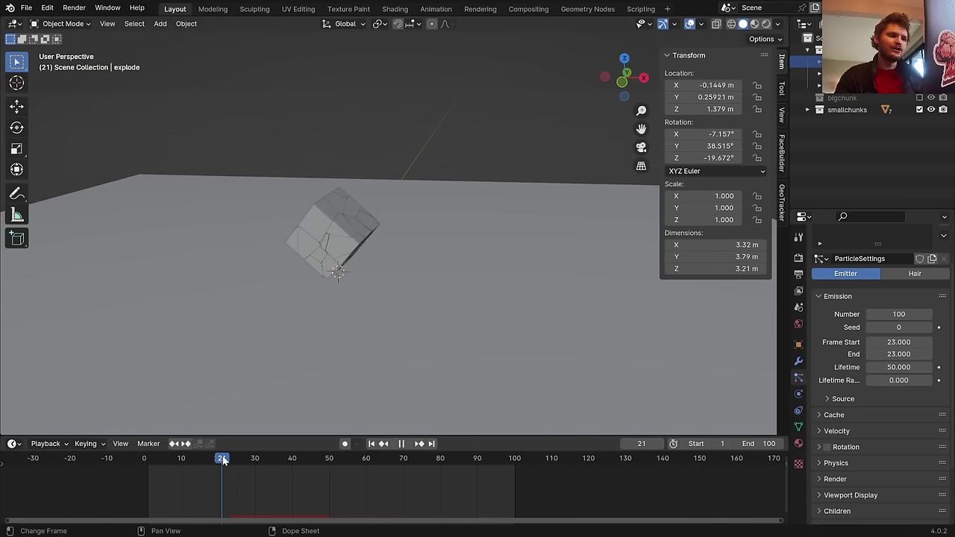
drag(224, 460, 263, 458)
key(space)
Set the explode object's particles to render as Halo
scroll(835, 411, down, 3)
scroll(863, 443, up, 1)
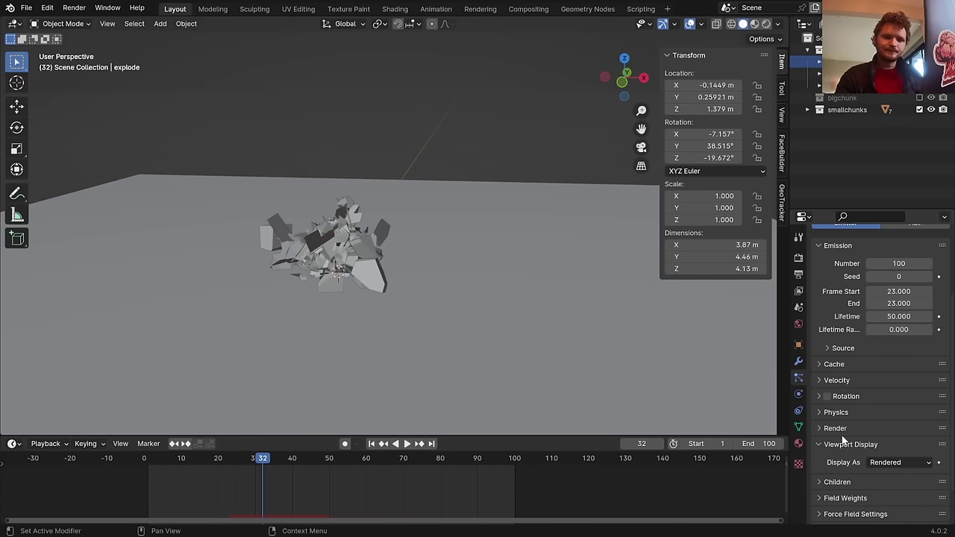
click(839, 430)
click(877, 446)
click(878, 473)
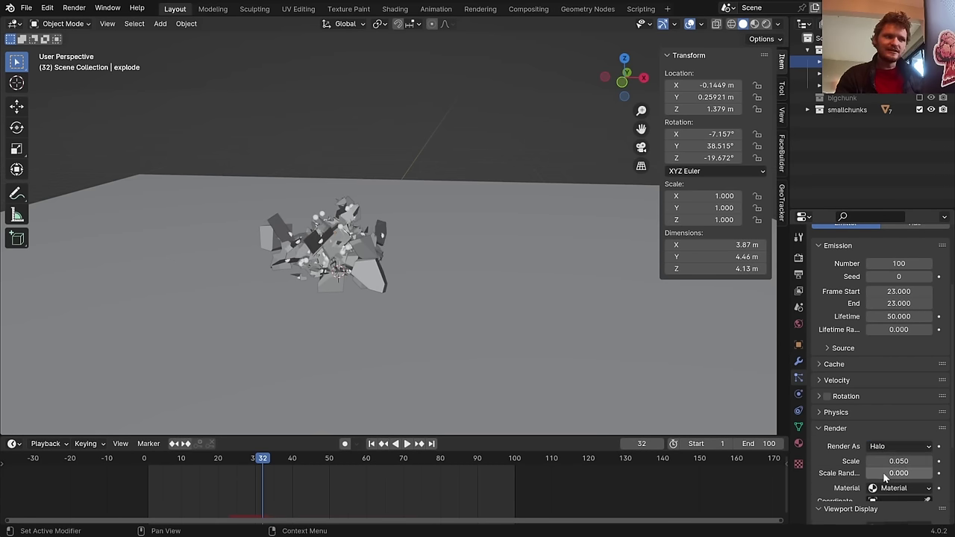
Enable Rotation for the explode object's particle system and replay the animation around frame 23
scroll(323, 227, up, 3)
click(259, 459)
key(space)
drag(259, 463, 229, 458)
click(827, 397)
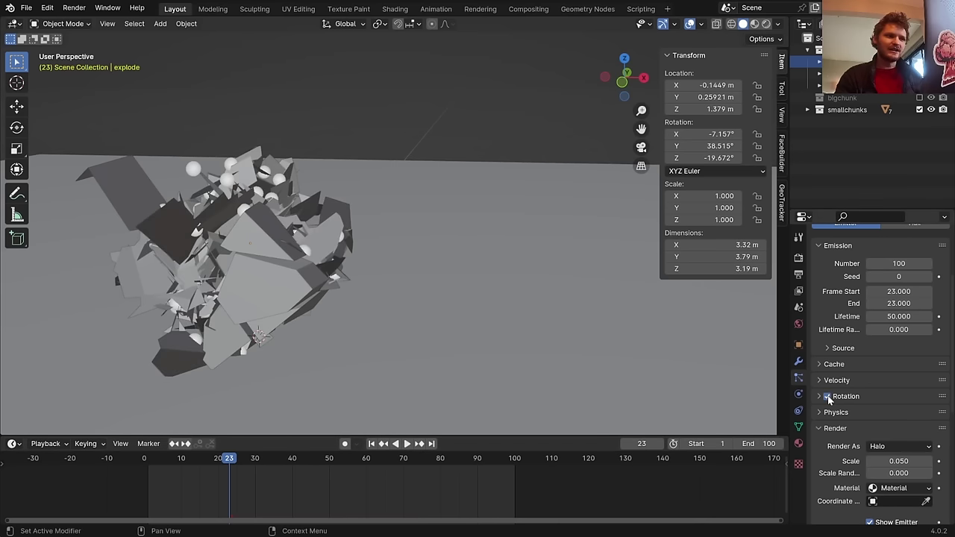
key(space)
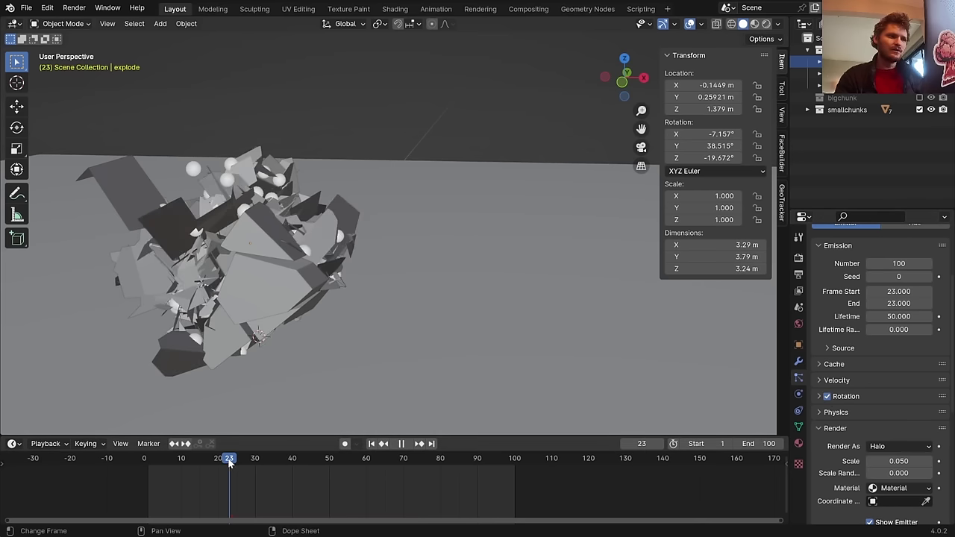
mouse_move(229, 462)
mouse_down()
mouse_move(175, 458)
mouse_move(229, 460)
mouse_up()
Set the particle emission's Frame Start to 24
click(225, 459)
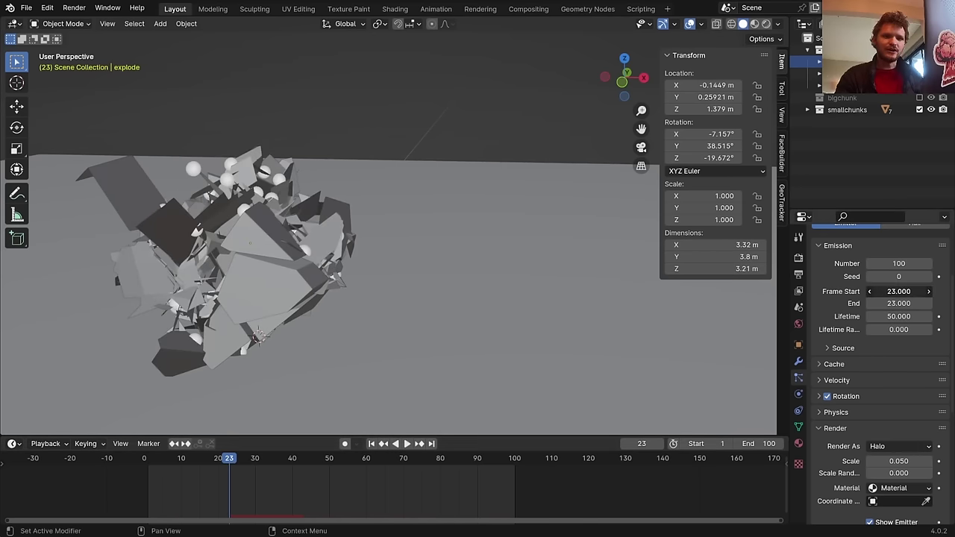
text(24)
key(Return)
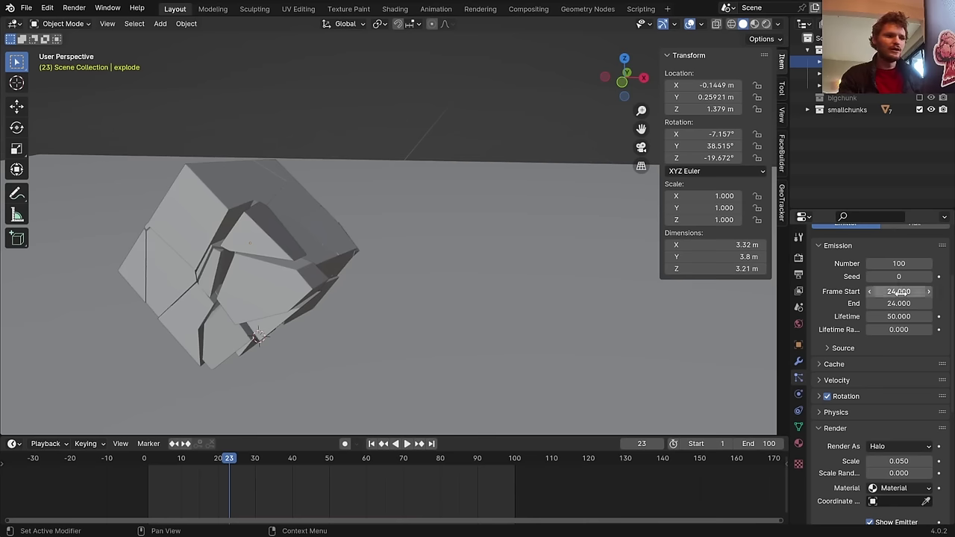
Replay the animation to check how the particle pieces break apart, and return to frame 1
key(space)
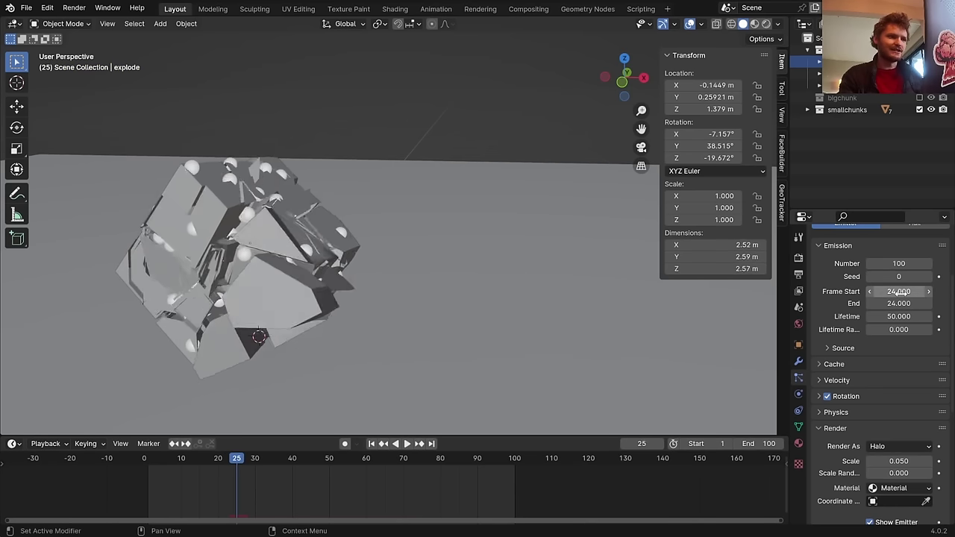
key(Escape)
key(space)
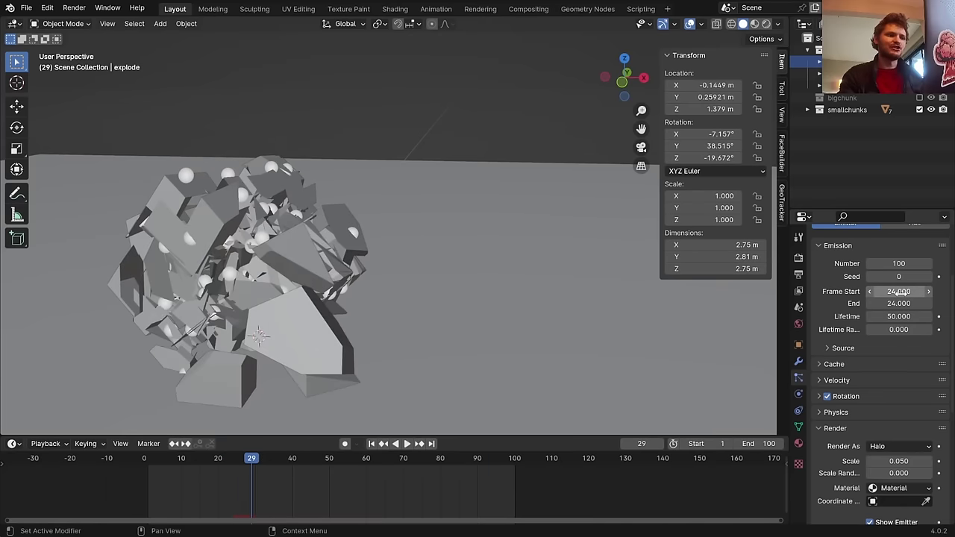
key(shift+ctrl+space)
key(space)
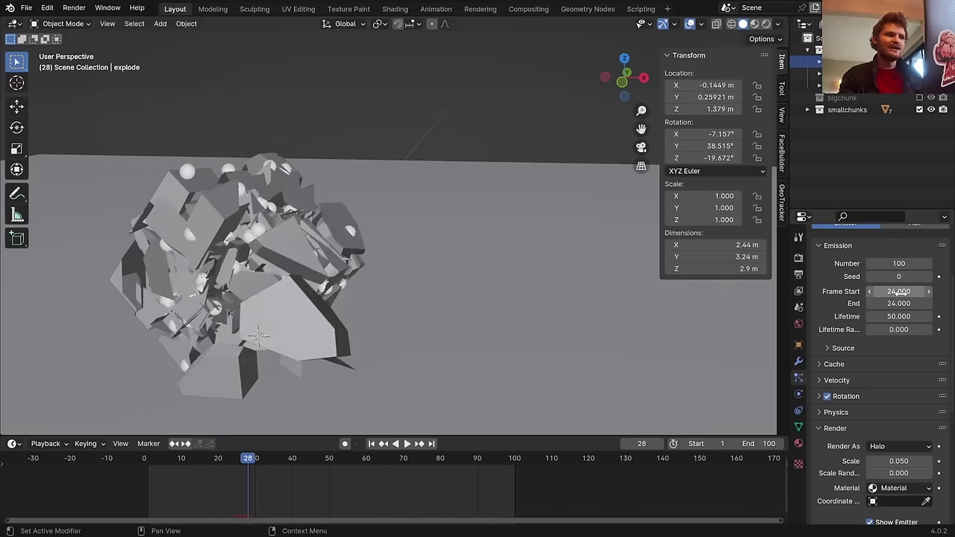
key(shift+Left)
key(space)
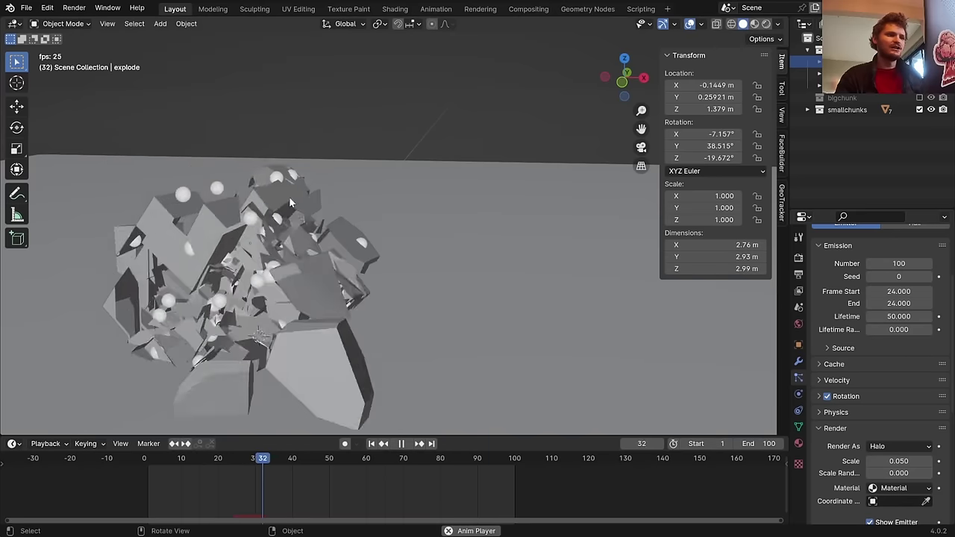
key(shift+Left)
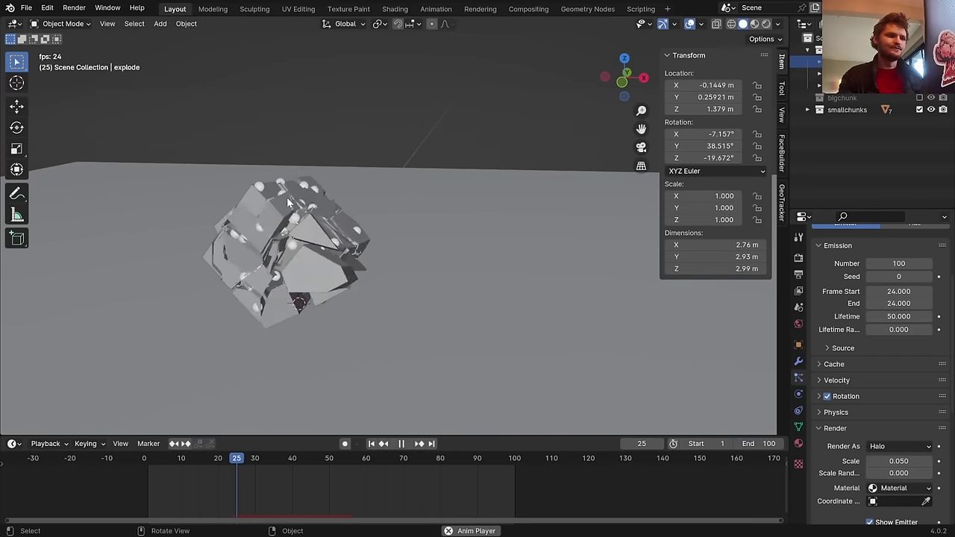
key(space)
key(shift+Left)
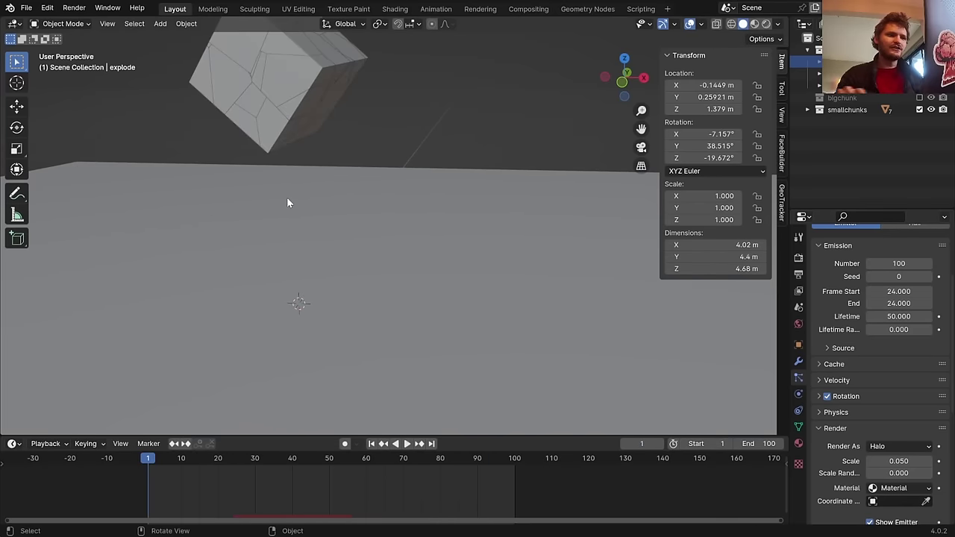
Select the ground, preview the animation, and remove the ground's Rigid Body physics
click(345, 242)
key(space)
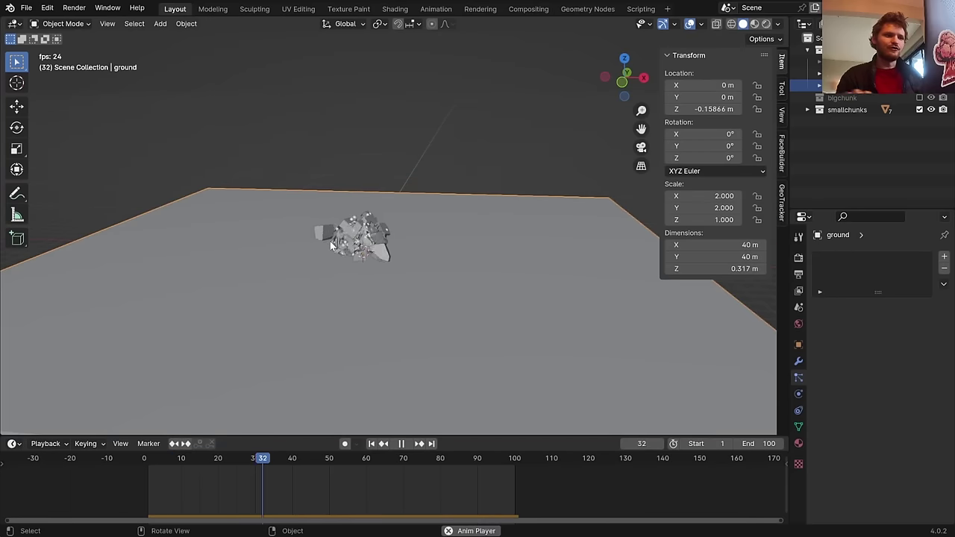
key(space)
key(shift+Left)
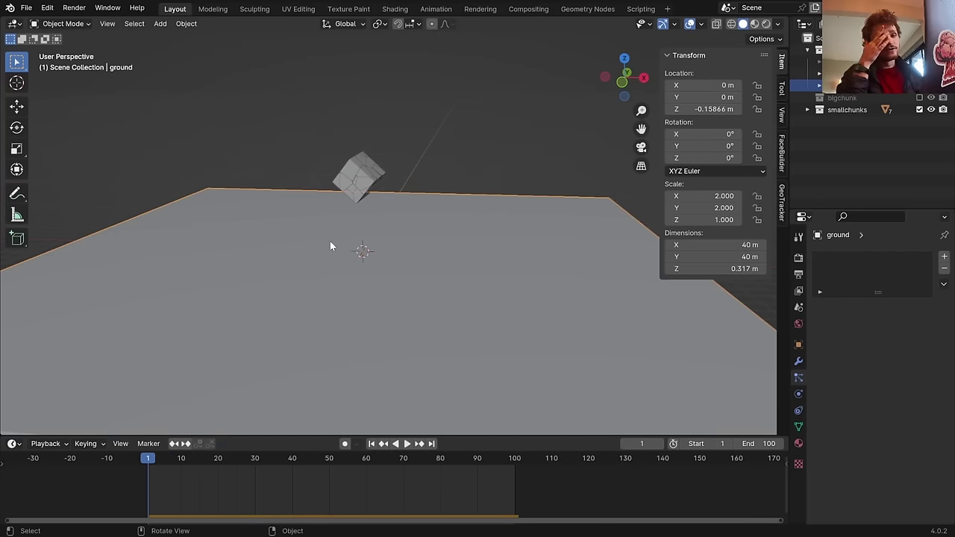
click(798, 394)
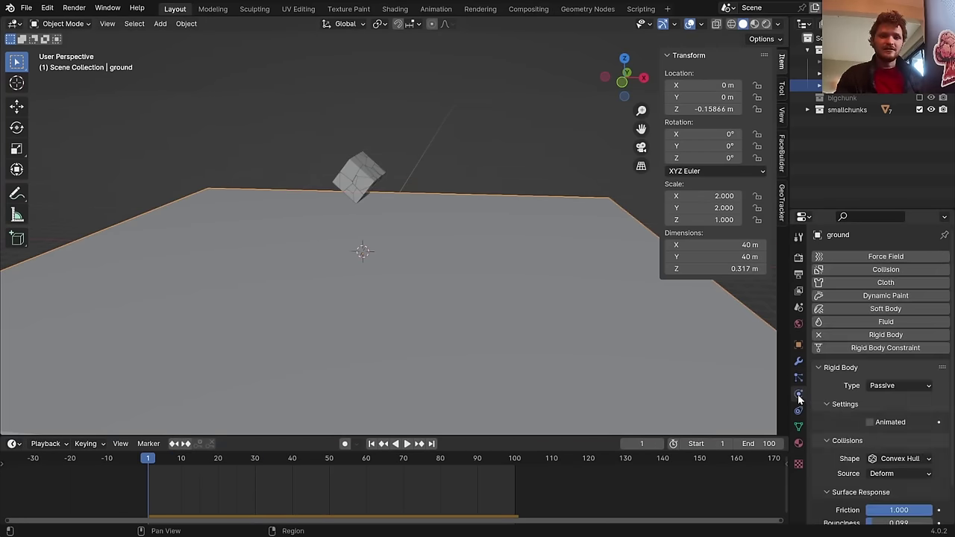
click(883, 336)
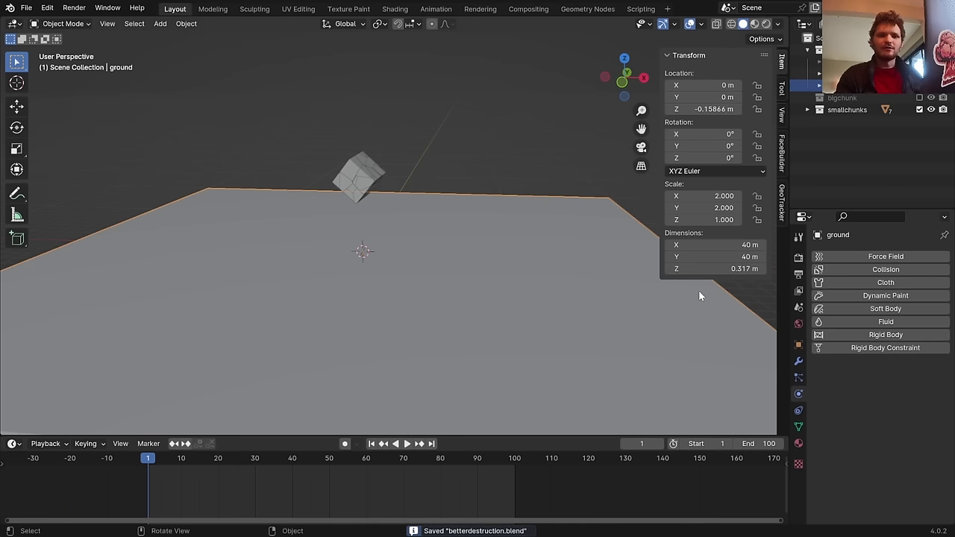
Add Collision physics to the ground and play the animation to test it with the exploding pieces
click(885, 270)
middle_drag(523, 285, 468, 279)
key(space)
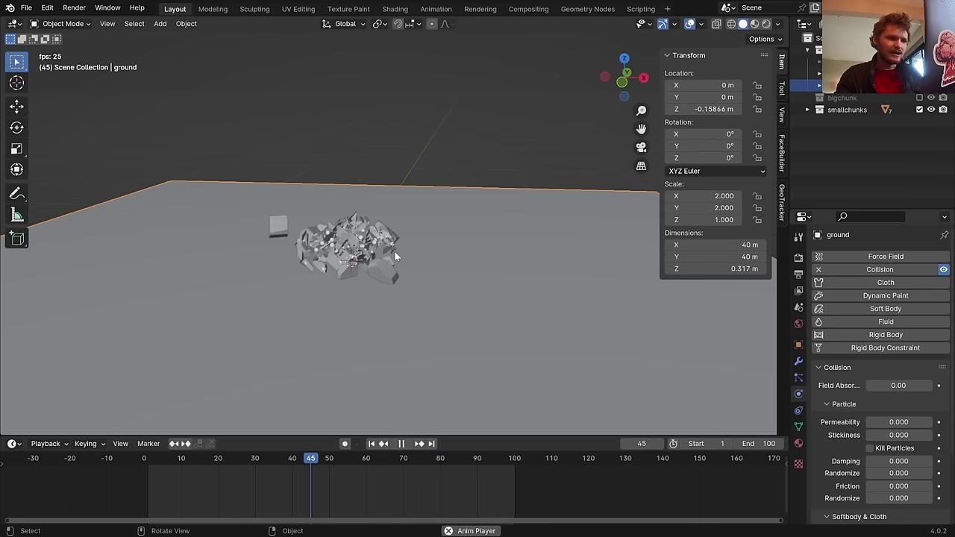
scroll(386, 249, up, 3)
key(space)
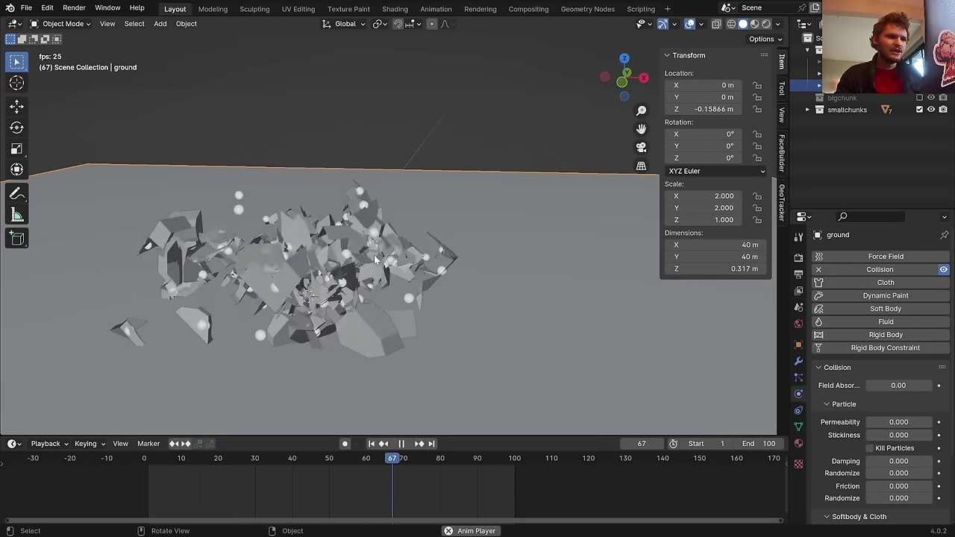
Set the explode object's particle Lifetime to 100 and play the animation from frame 1
click(799, 378)
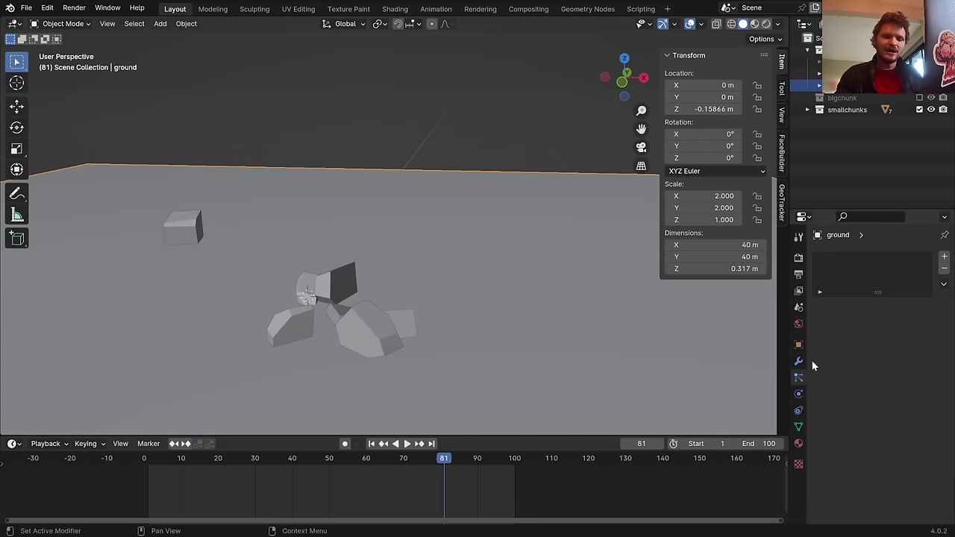
click(328, 461)
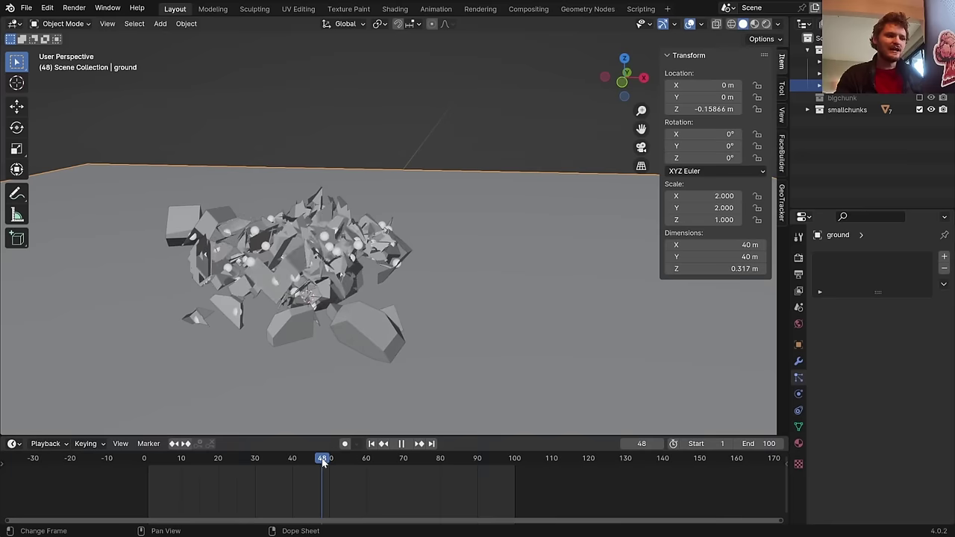
click(311, 222)
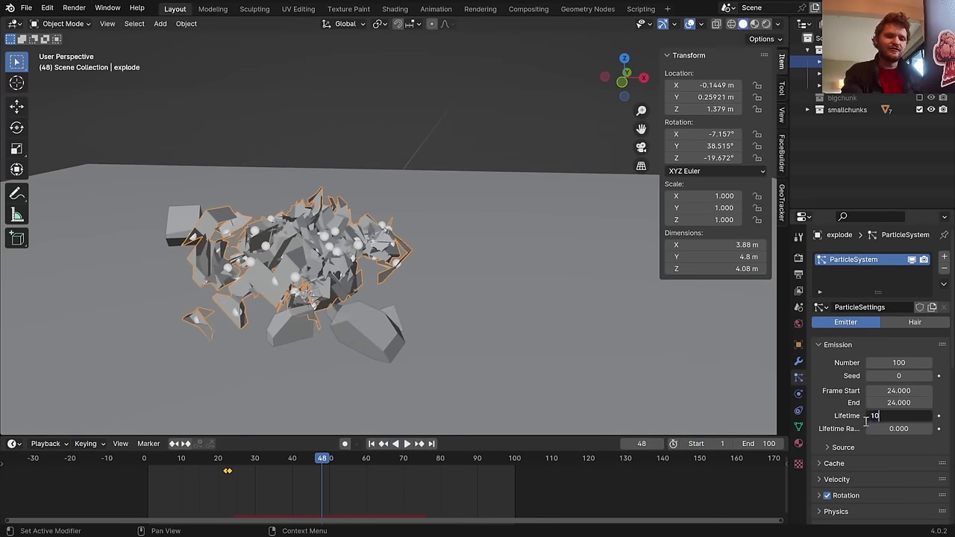
text(0)
key(Return)
key(shift+Left)
key(space)
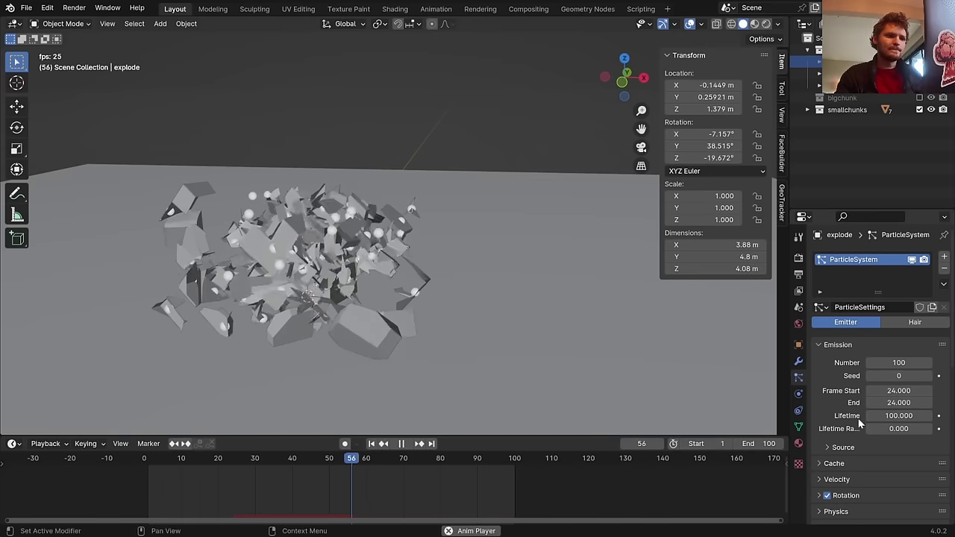
key(space)
Set the explode object's particles to render as None and replay the explosion
scroll(879, 444, down, 1)
scroll(879, 447, down, 2)
click(892, 473)
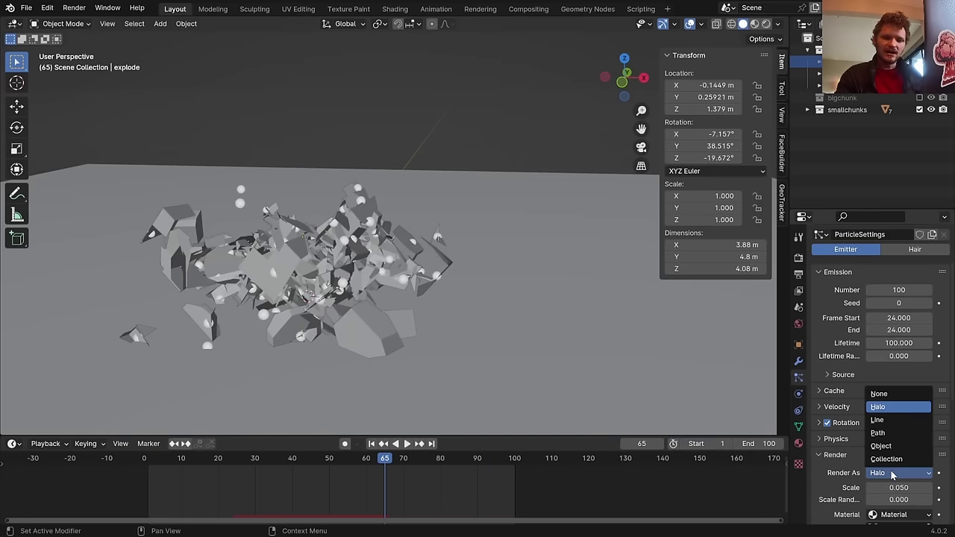
click(879, 395)
key(space)
key(space)
drag(392, 453, 234, 458)
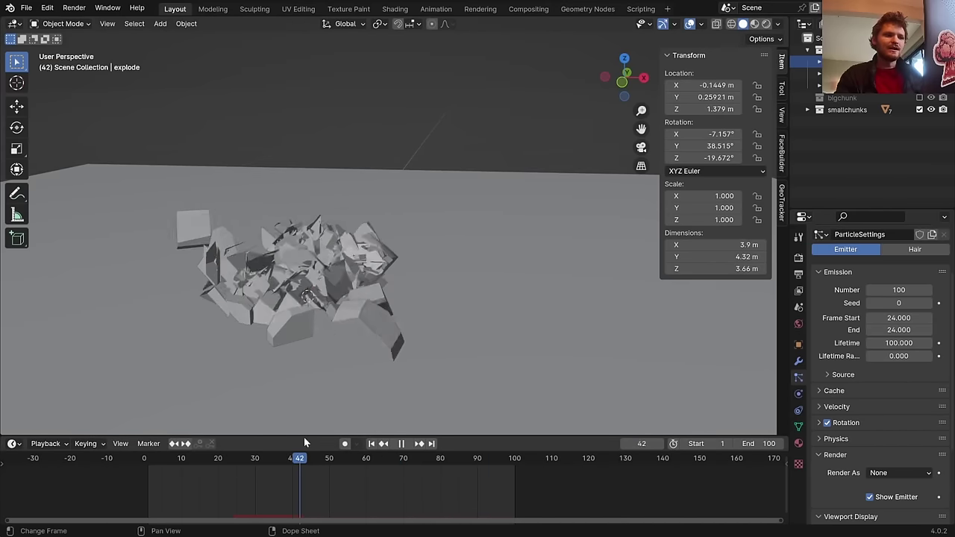
Stop playback to inspect the scattered debris, then return to frame 49 and save the file
key(space)
scroll(378, 301, down, 4)
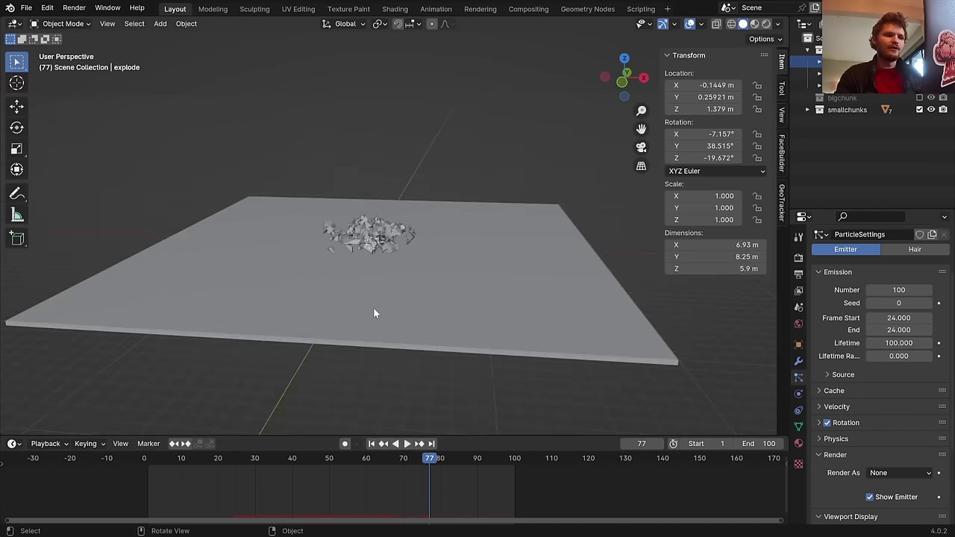
middle_drag(373, 308, 376, 274)
scroll(376, 273, up, 6)
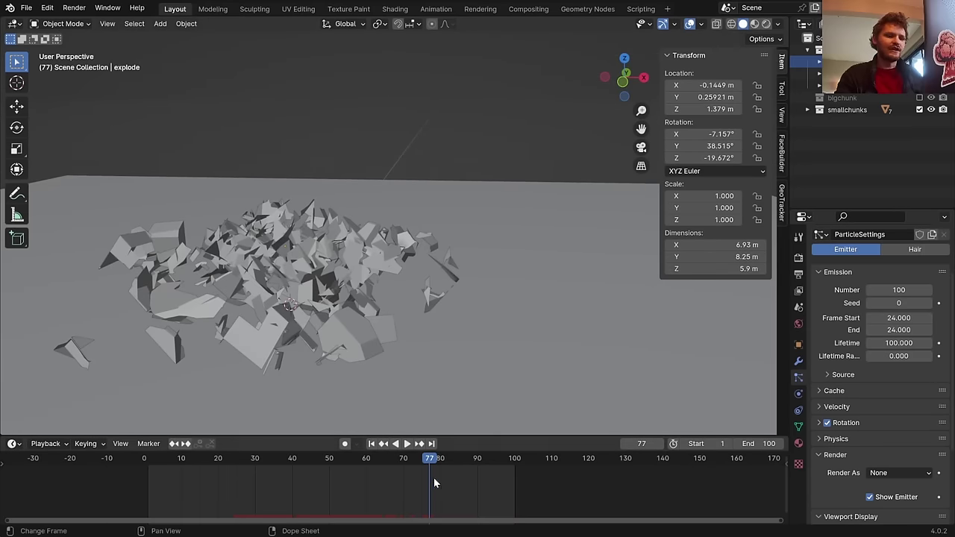
drag(429, 459, 325, 463)
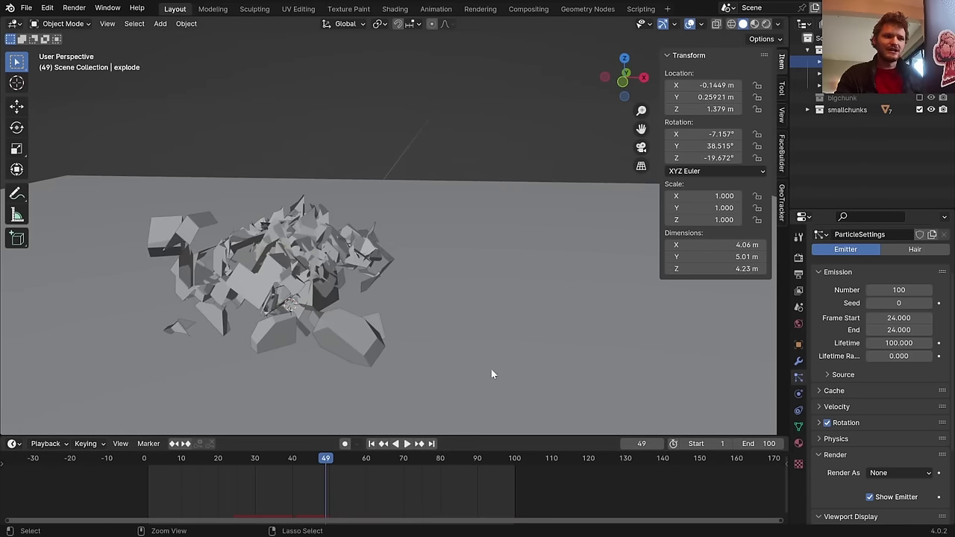
key(ctrl+s)
Set the ground's particle collision Damping to 0.845 and replay the explosion from frame 1
click(517, 345)
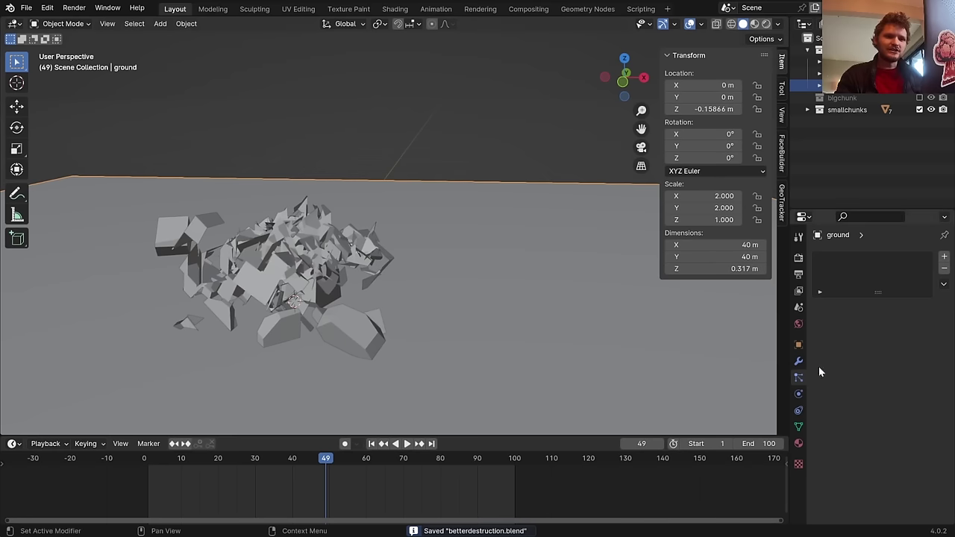
click(799, 393)
scroll(866, 377, down, 3)
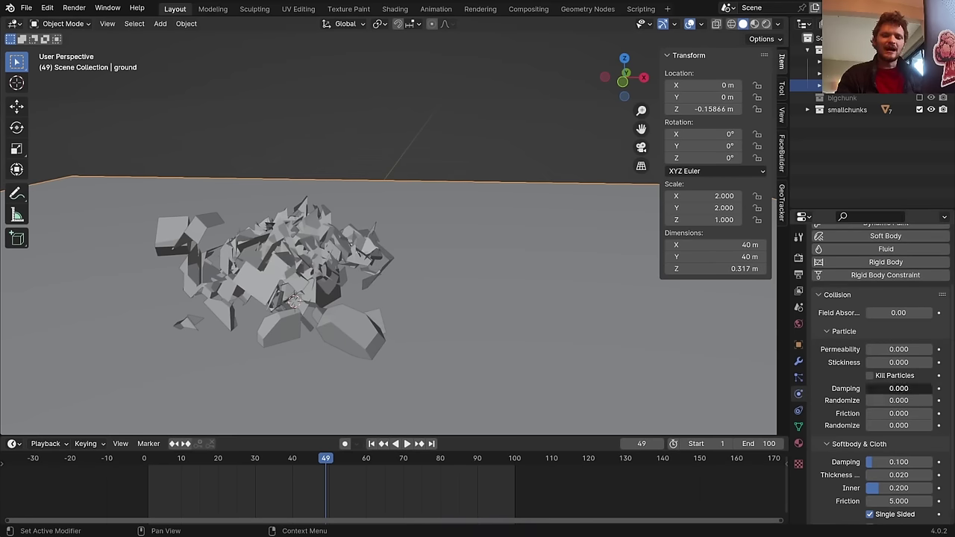
drag(885, 388, 920, 388)
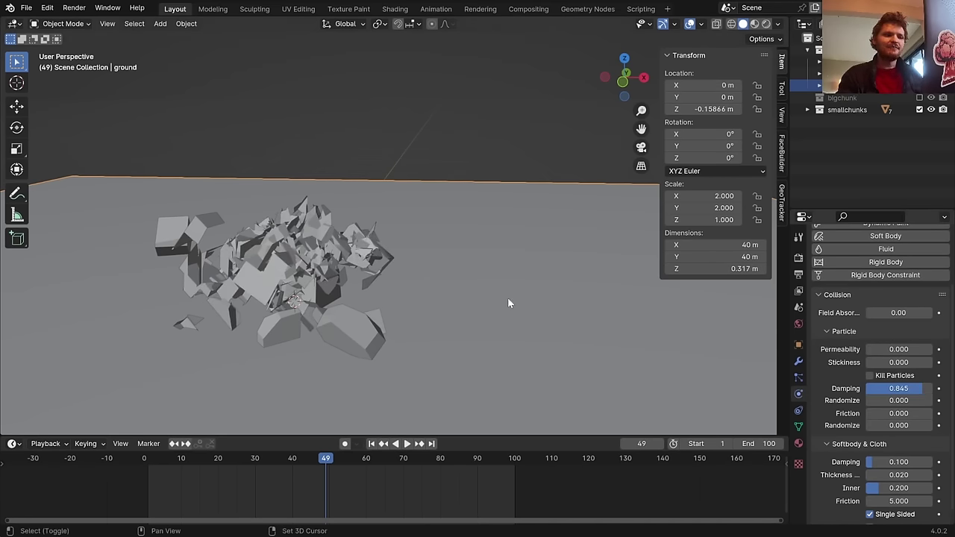
key(shift+Left)
key(space)
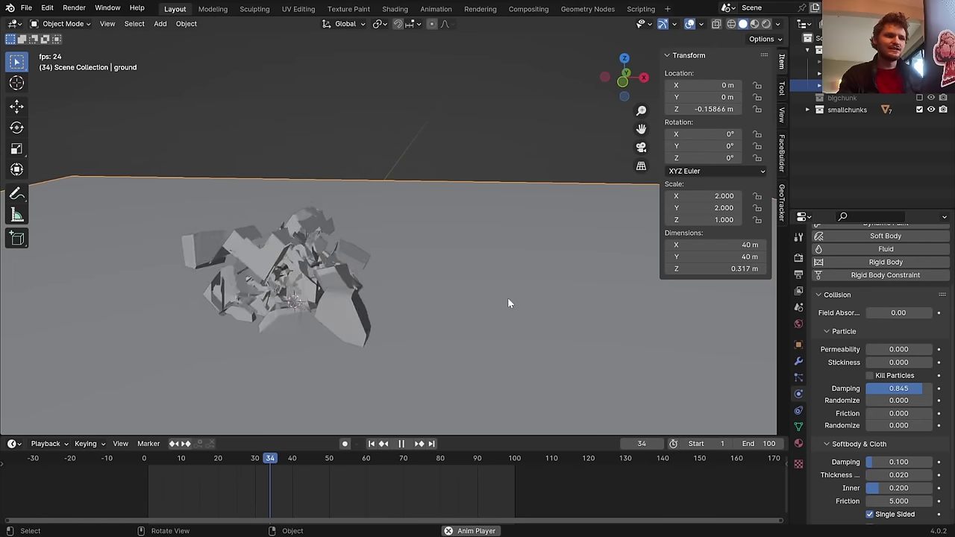
key(shift+Left)
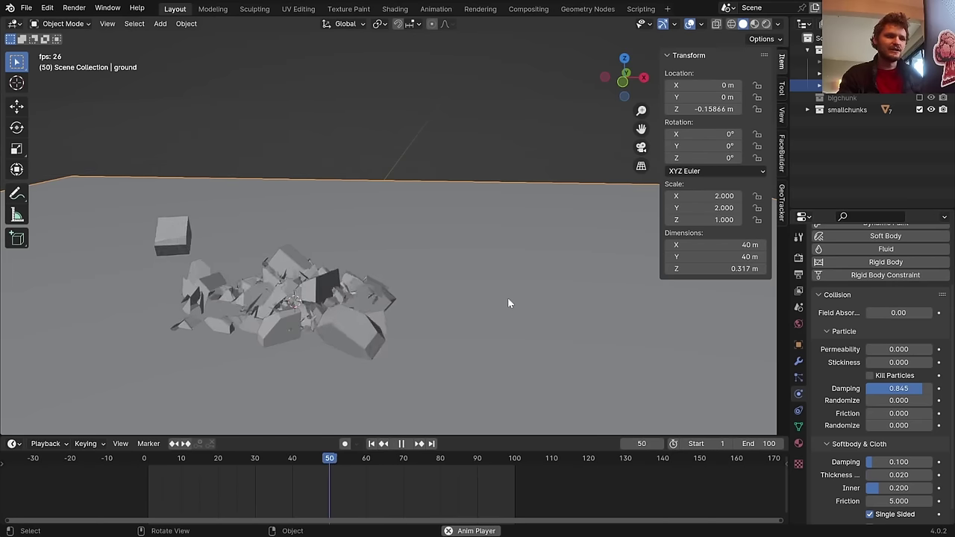
key(space)
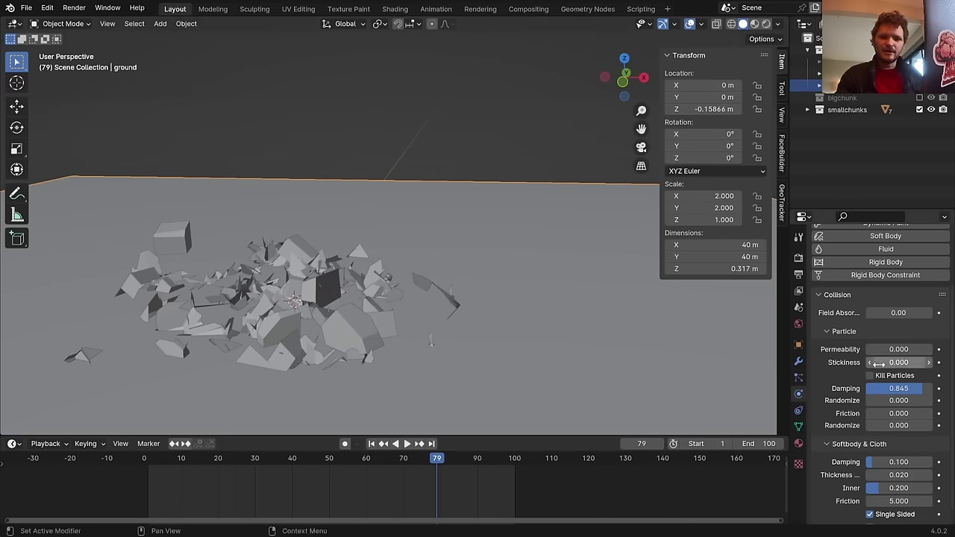
Set the ground's particle collision Friction to 0.785 and both Randomize values to 0.298, replaying the animation to test them
drag(888, 413, 916, 413)
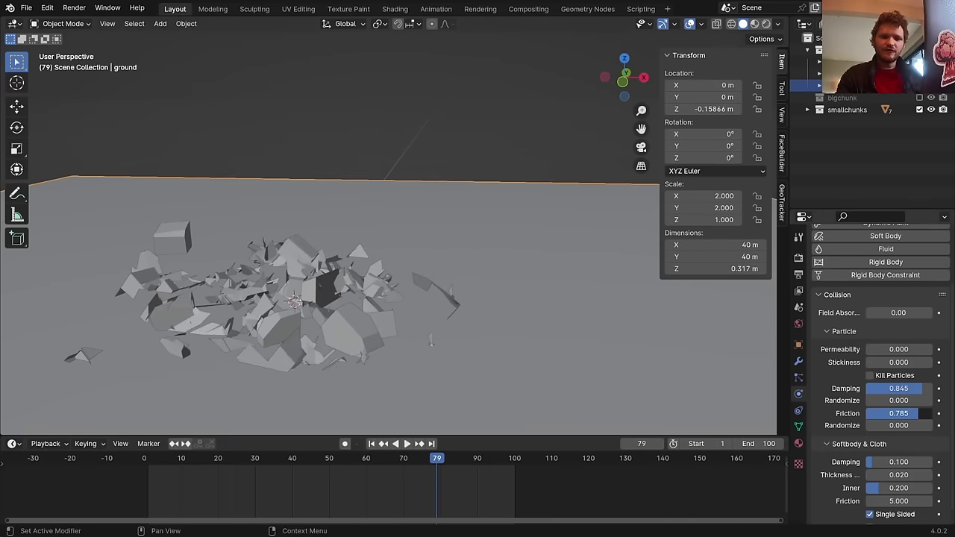
key(shift+Left)
key(space)
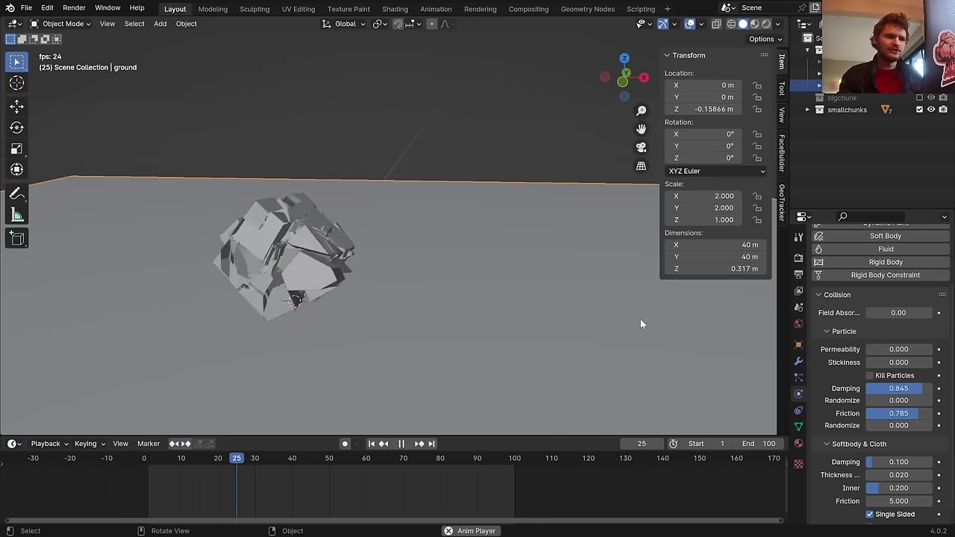
key(space)
key(shift+Left)
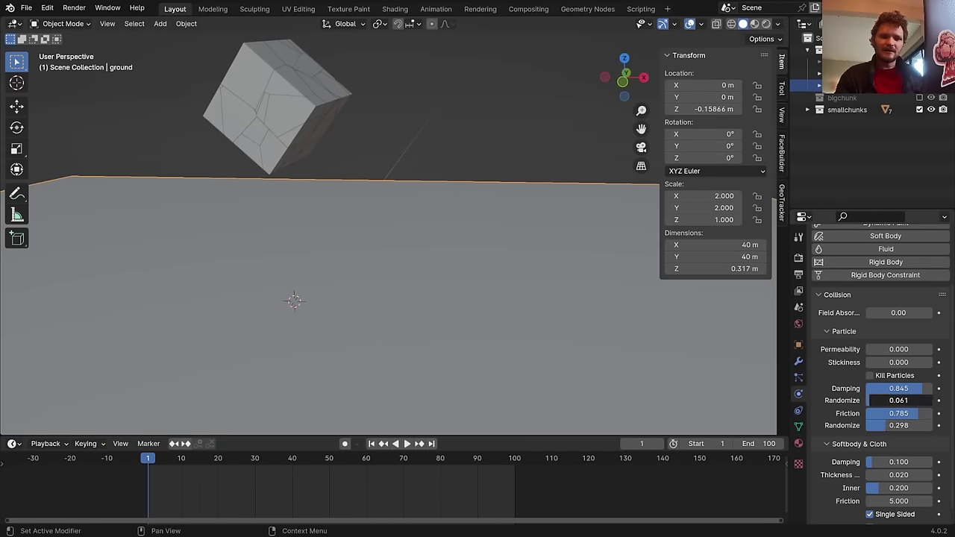
key(space)
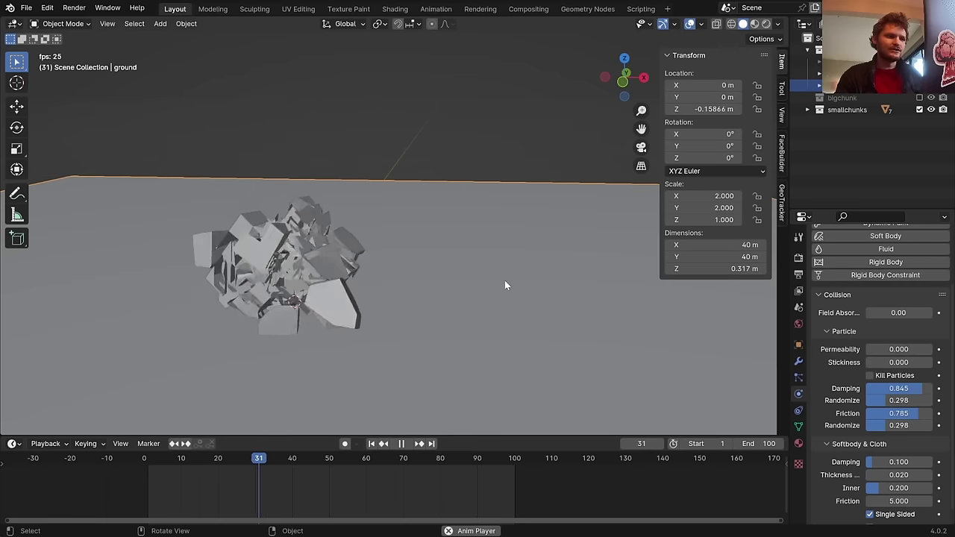
key(space)
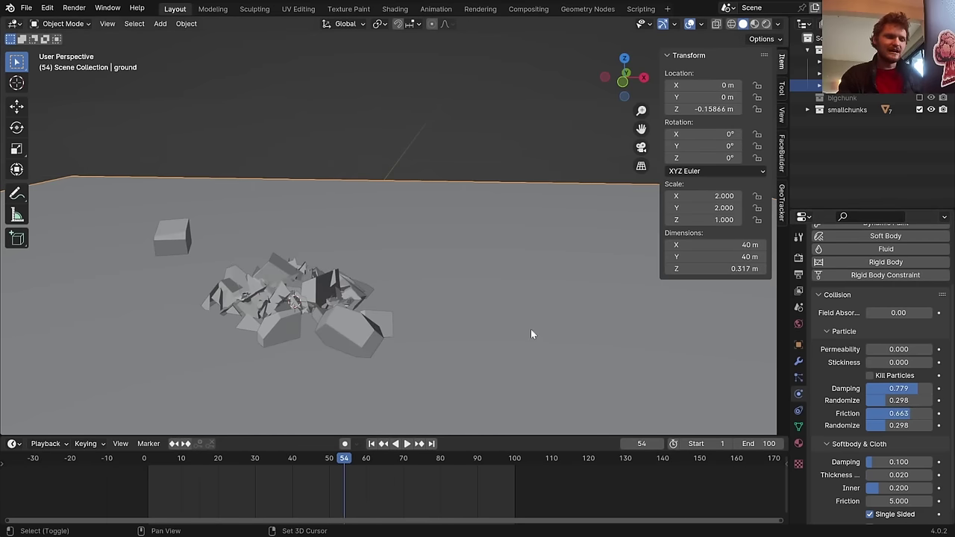
Set the ground's particle Damping to 0.779 and Friction to 0.663, and replay the explosion from frame 1
key(shift+Left)
key(space)
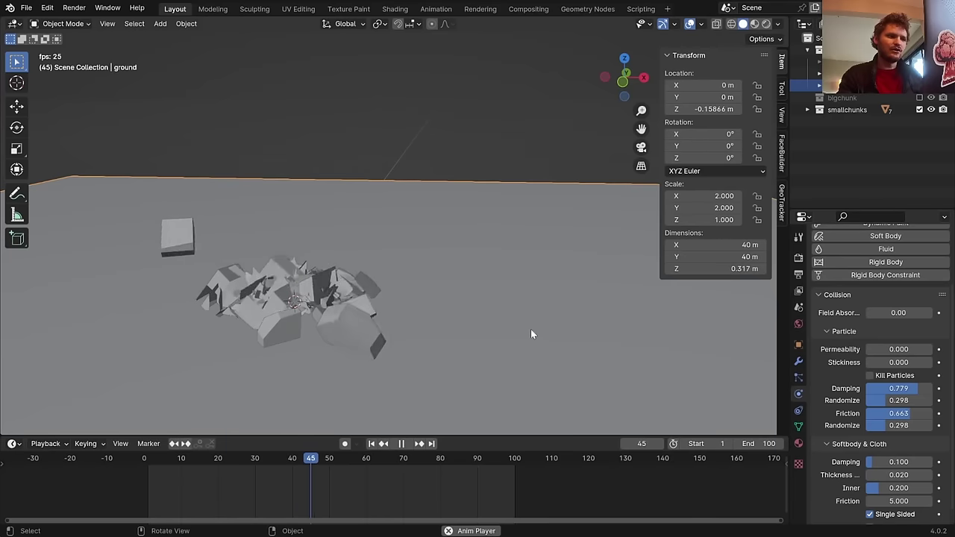
key(space)
key(shift+Left)
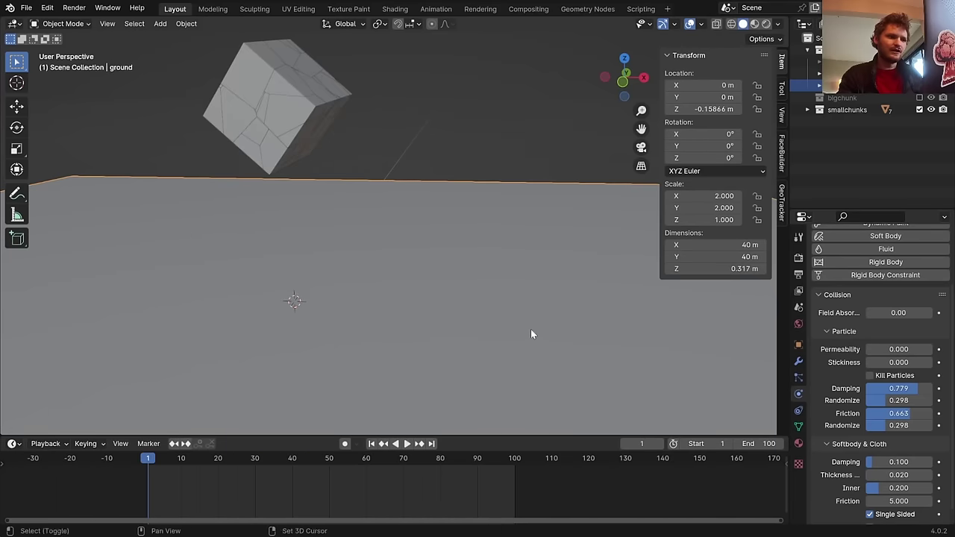
key(space)
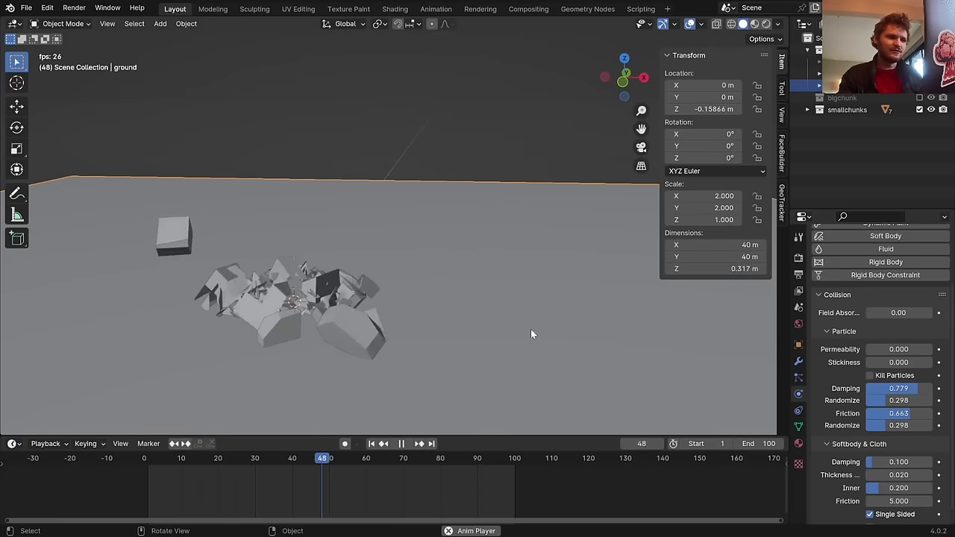
key(space)
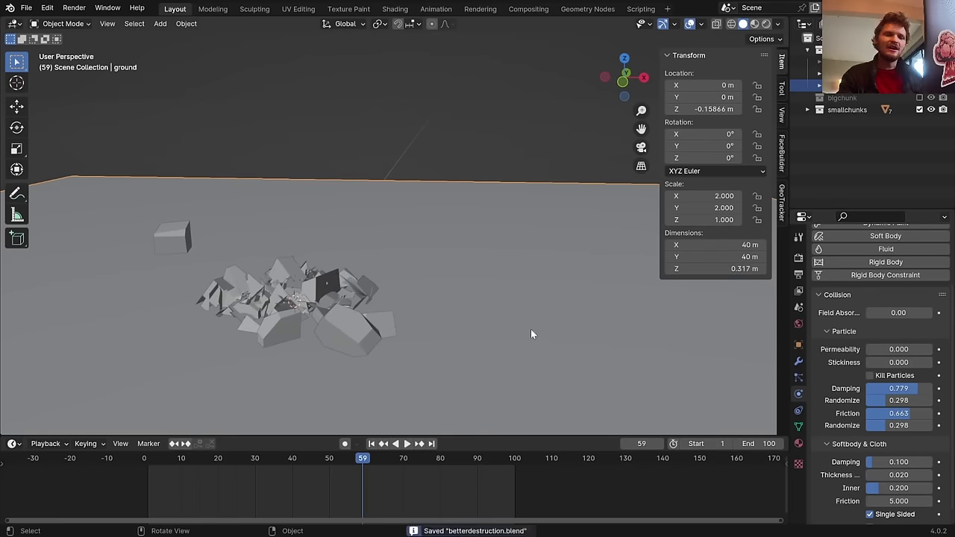
Save the file and play the animation once more to review the debris hitting the ground
key(space)
key(shift+Left)
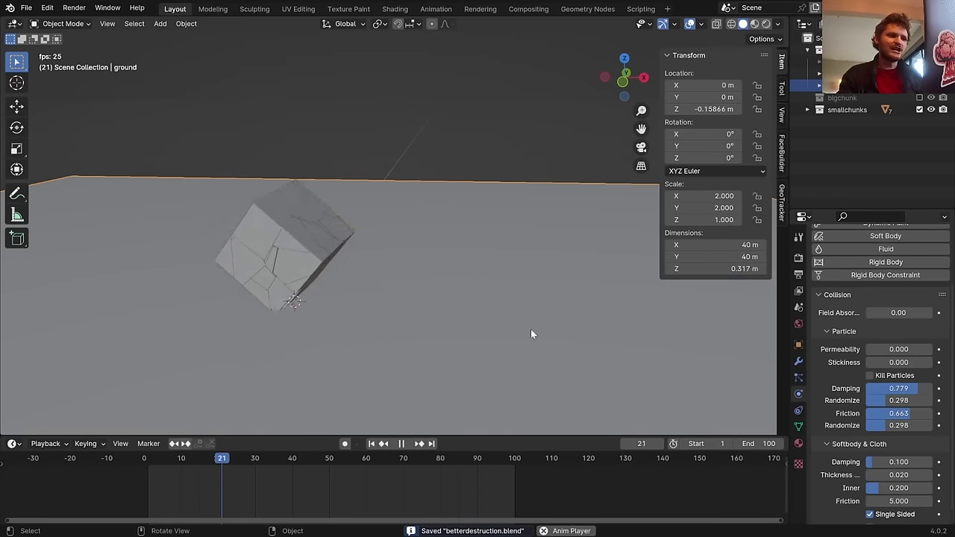
key(space)
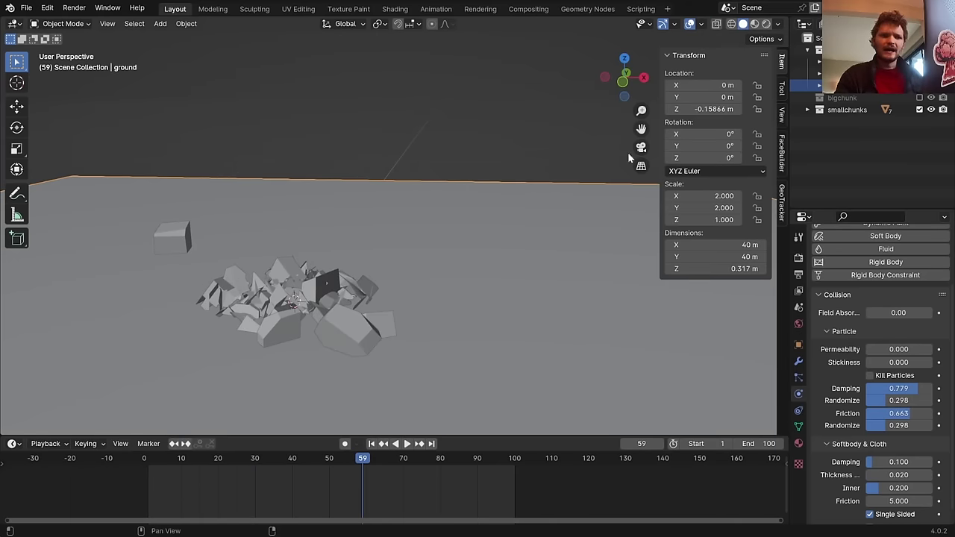
Isolate the explode object by hiding all other objects, and play its animation from frame 1
click(319, 283)
click(291, 275)
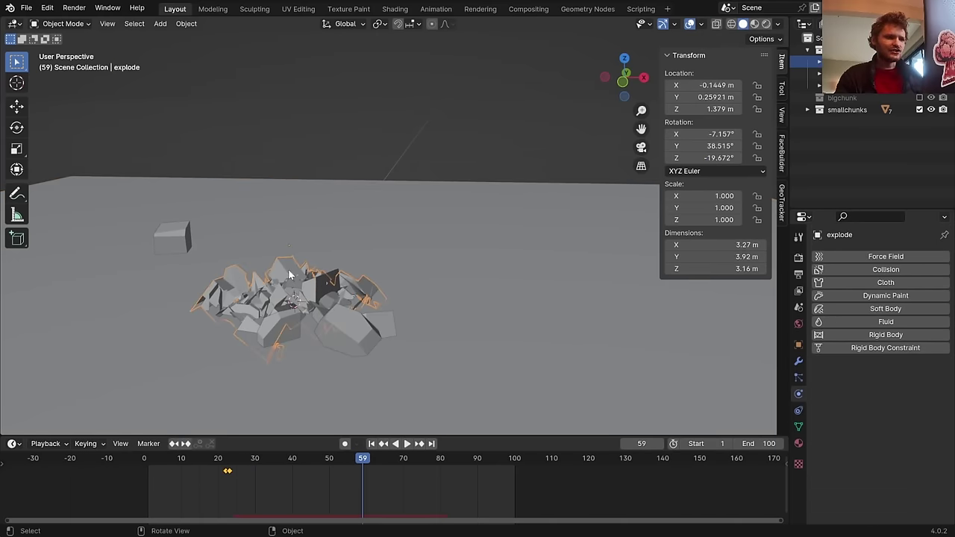
key(shift+h)
key(shift+Left)
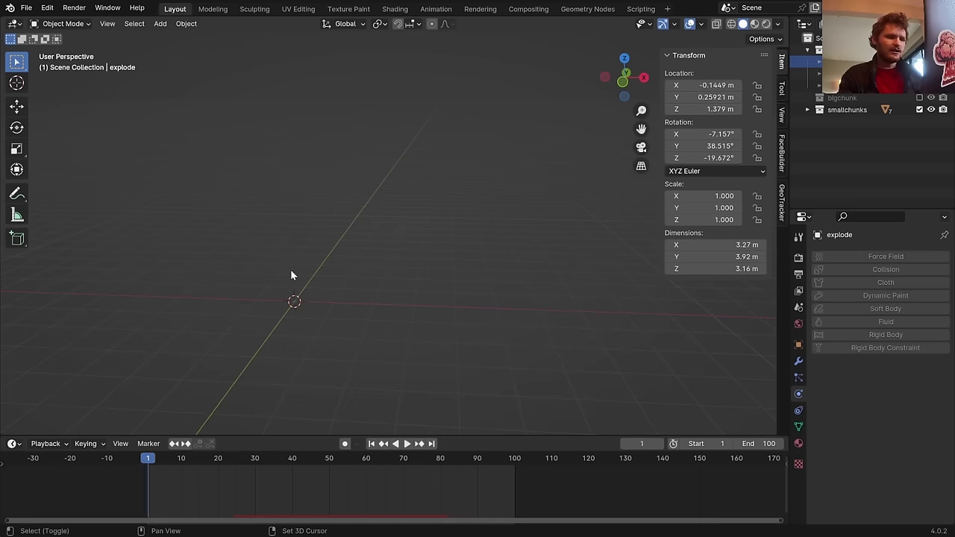
key(space)
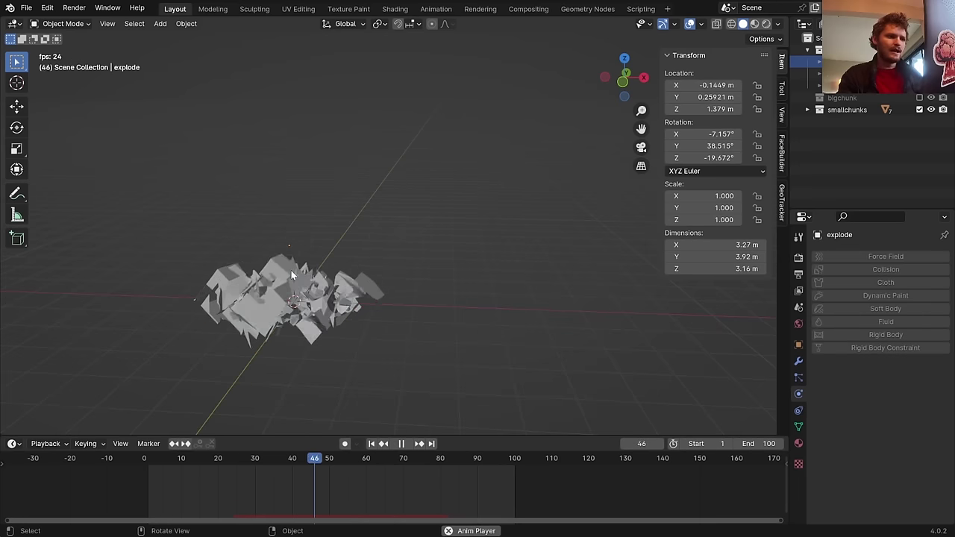
key(space)
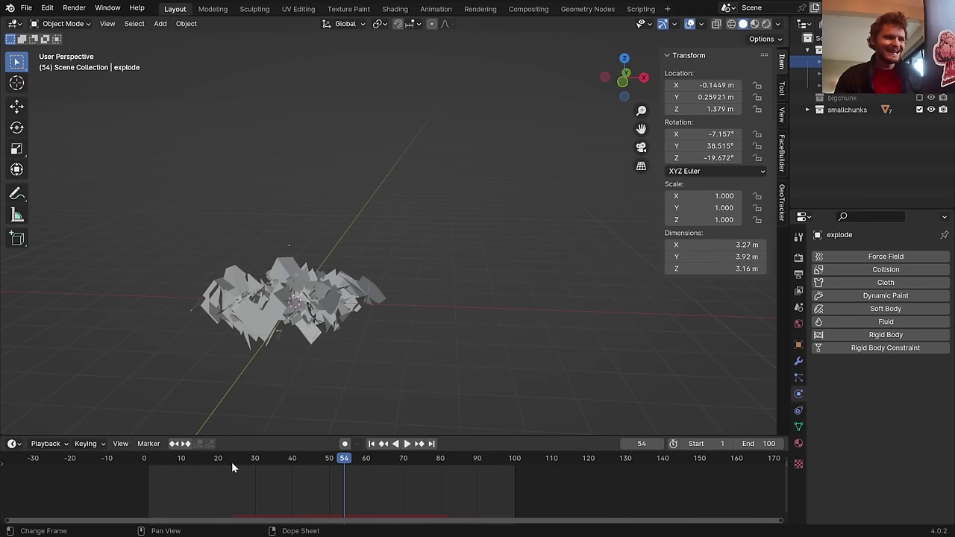
Go to frame 23, inspect the explode object's mesh in Edit Mode, and save the file
mouse_move(232, 462)
mouse_down()
mouse_move(325, 470)
mouse_move(233, 473)
mouse_up()
key(space)
key(Escape)
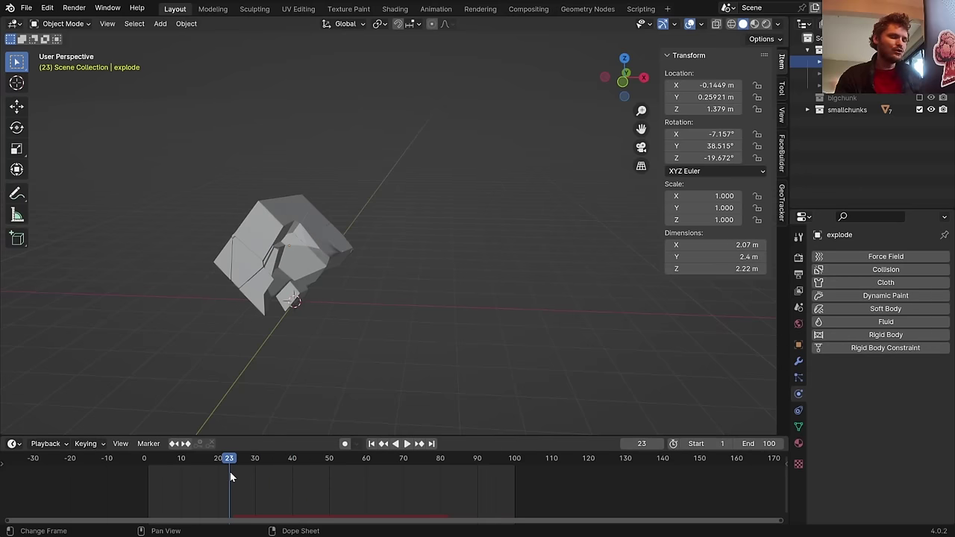
click(272, 217)
key(Tab)
middle_drag(280, 226, 267, 171)
middle_drag(280, 201, 261, 208)
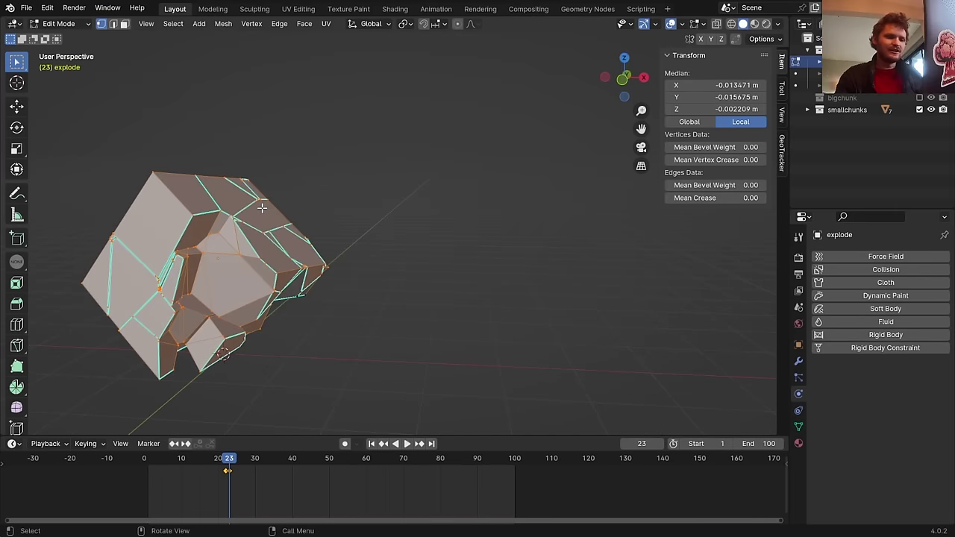
key(ctrl+s)
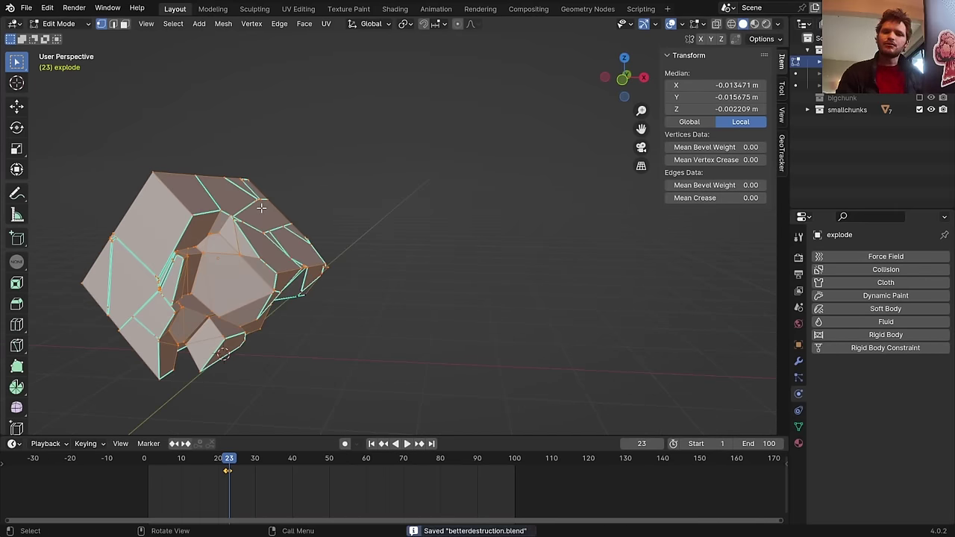
key(Tab)
key(Tab)
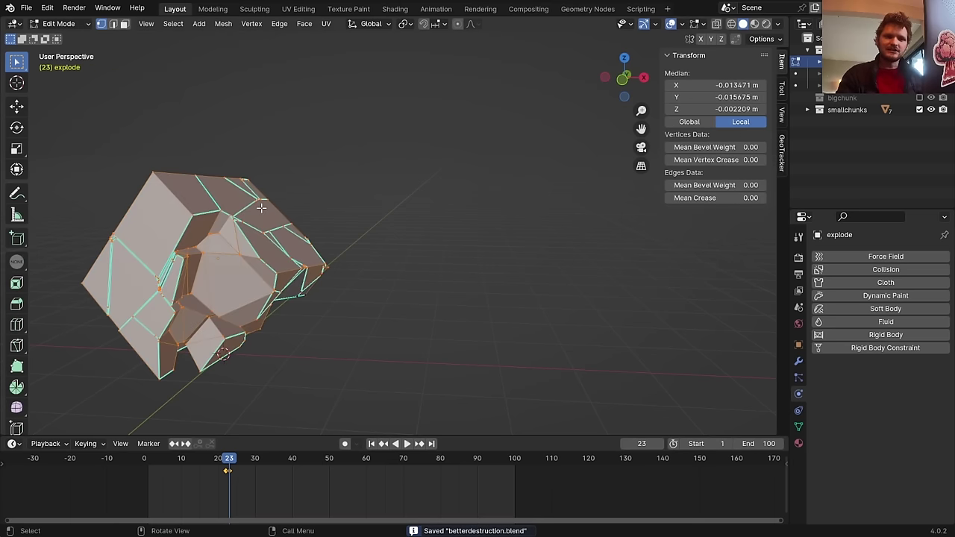
key(Tab)
Clear the Particle UV of the explode object's Explode modifier, save the file and replay the explosion
click(799, 361)
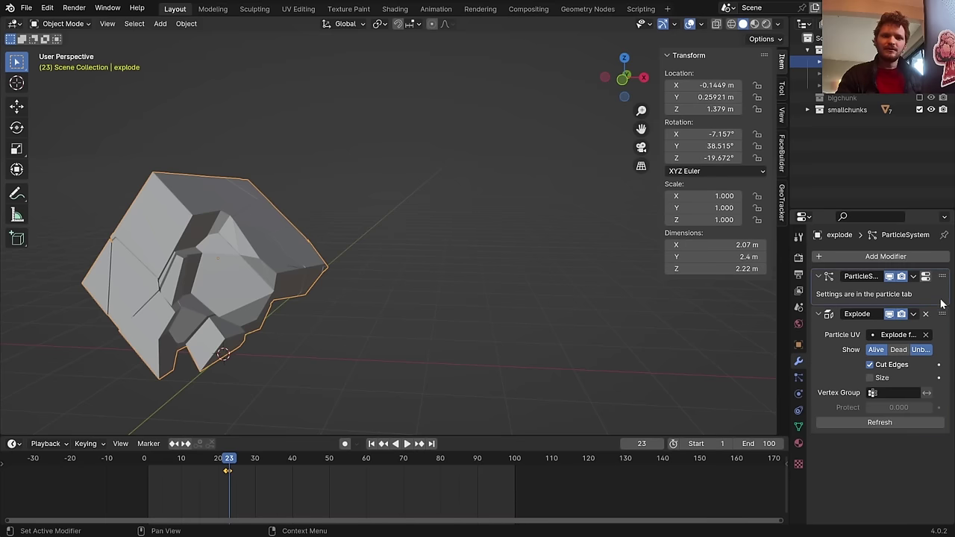
mouse_move(943, 313)
mouse_down()
mouse_move(943, 331)
mouse_move(945, 322)
mouse_up()
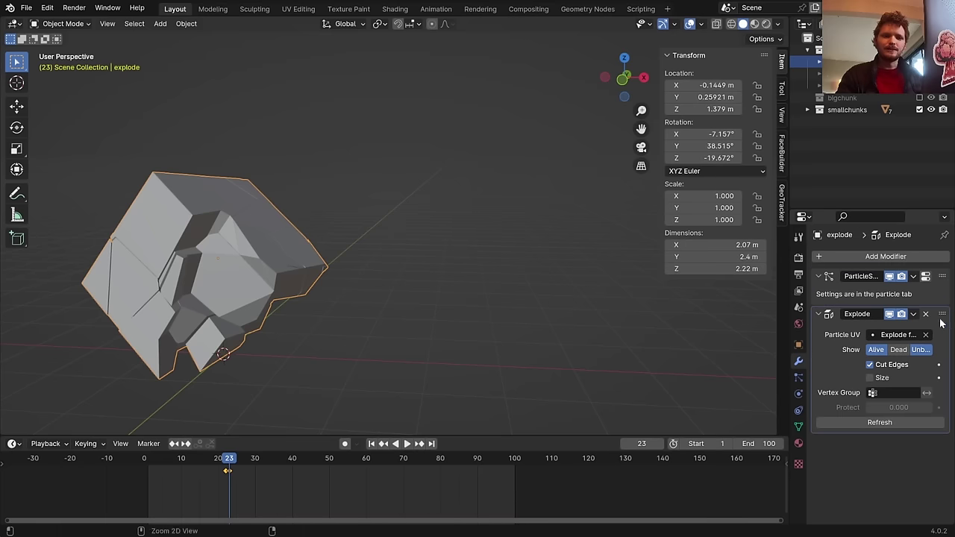
key(ctrl+s)
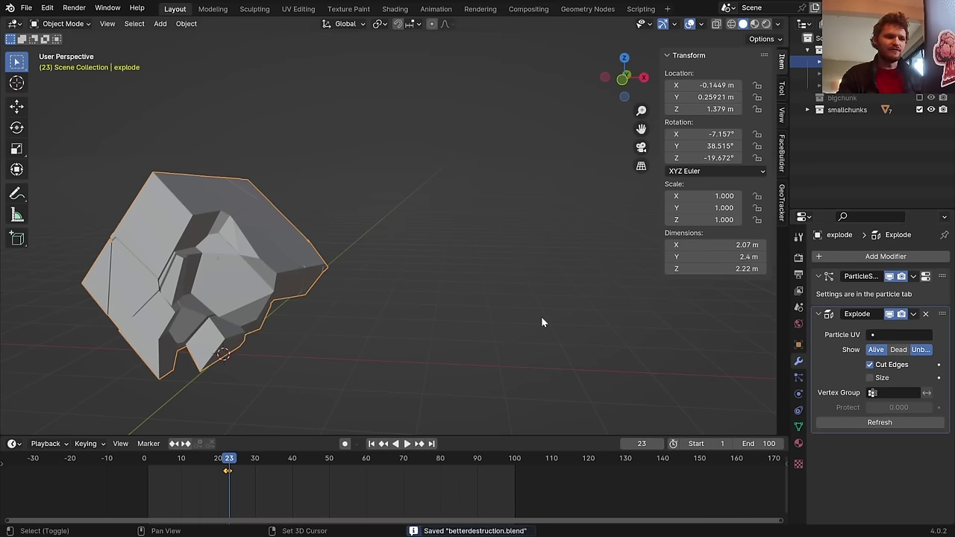
key(space)
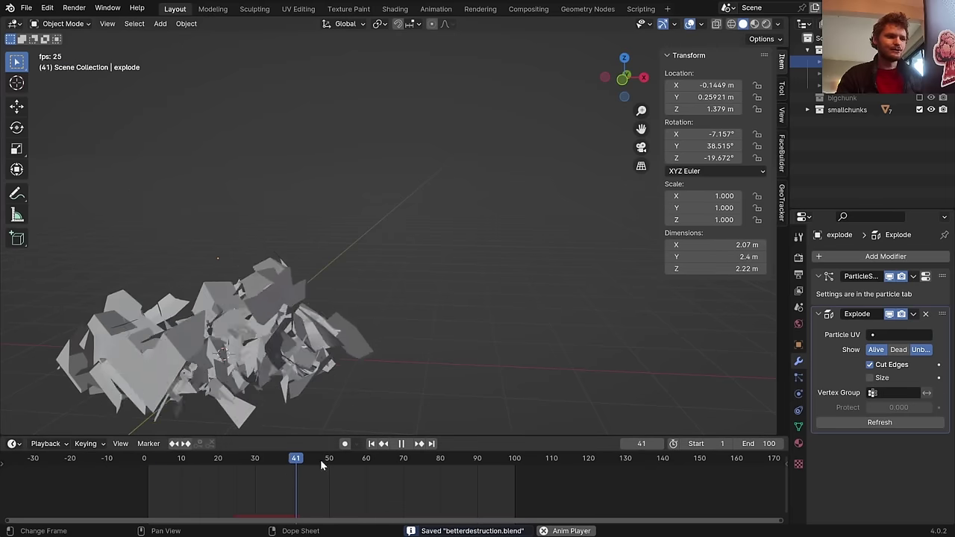
At frame 23, disable the particle and Explode modifiers in the viewport, and add a Remesh modifier at the top of the stack
drag(236, 461, 231, 461)
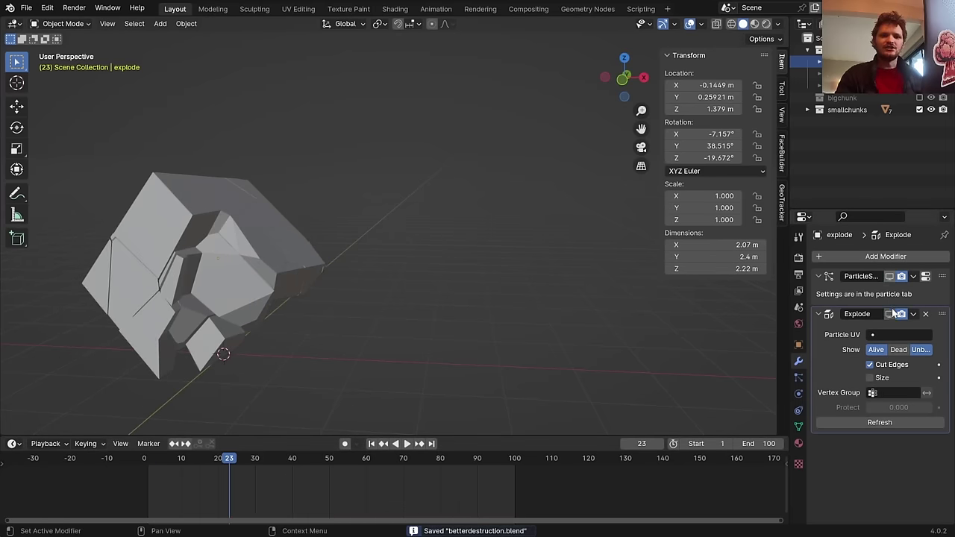
click(876, 255)
text(re)
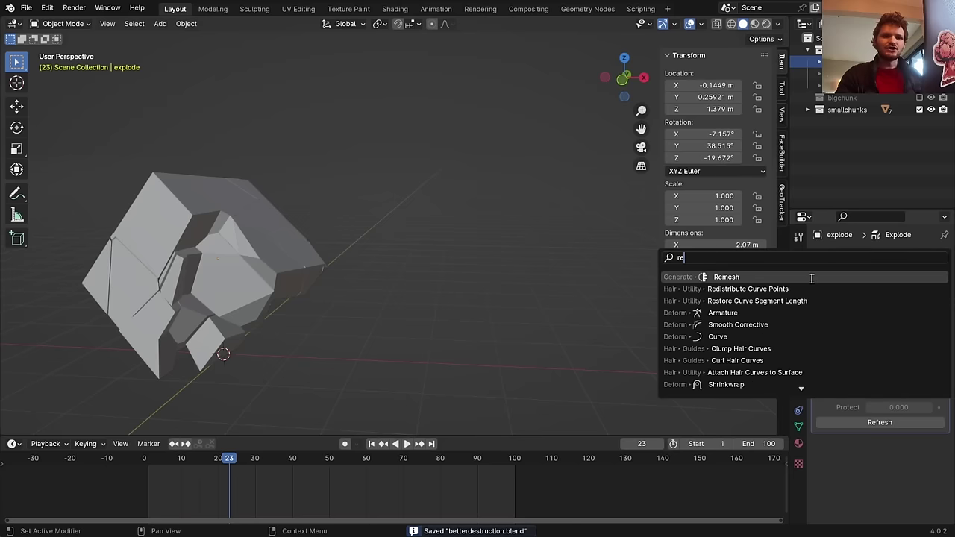
click(751, 278)
drag(949, 440, 929, 268)
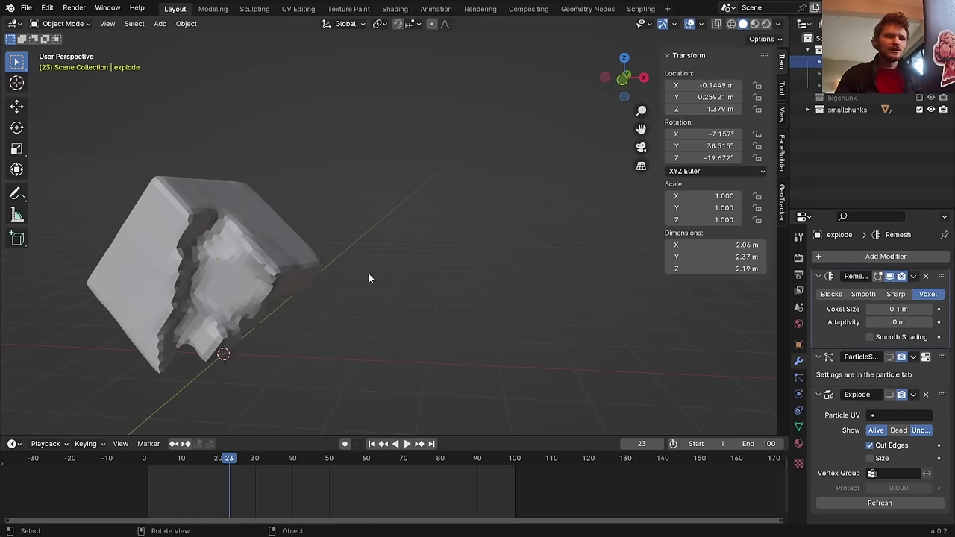
Inspect the voxel-remeshed explode object in wireframe, return to solid shading, and save the file
shift+middle_drag(367, 278, 316, 203)
click(732, 24)
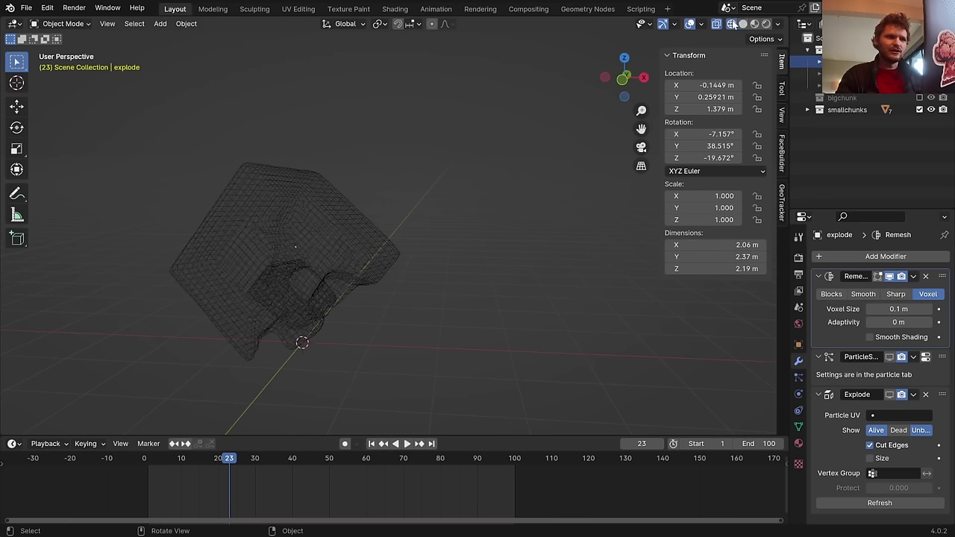
click(743, 24)
key(ctrl+s)
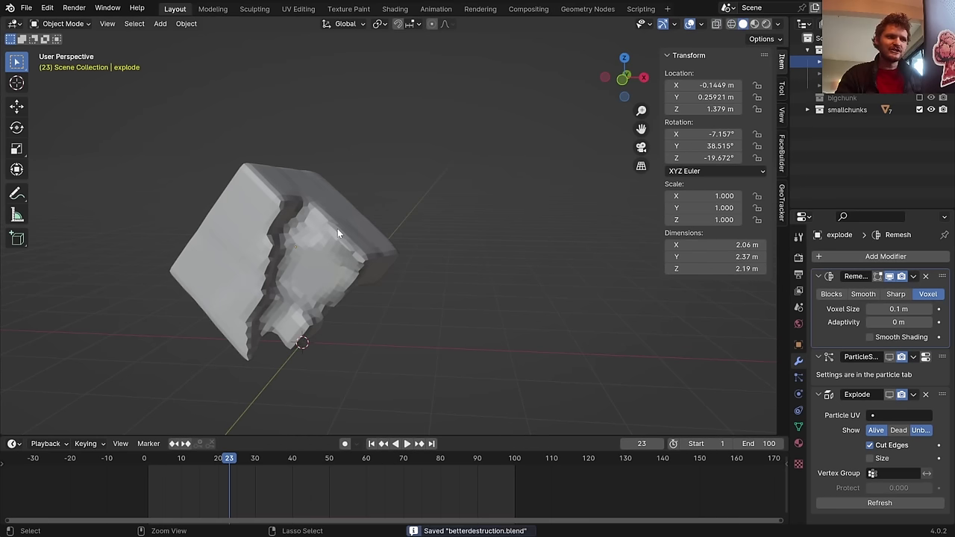
Switch the explode object's Remesh modifier to Sharp mode and check the mesh in wireframe and solid shading
click(895, 294)
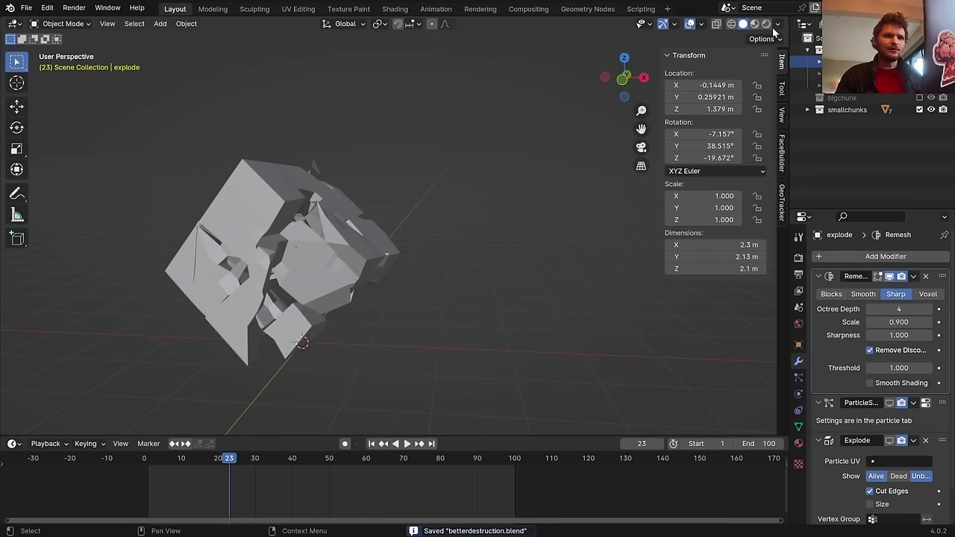
click(733, 24)
click(743, 24)
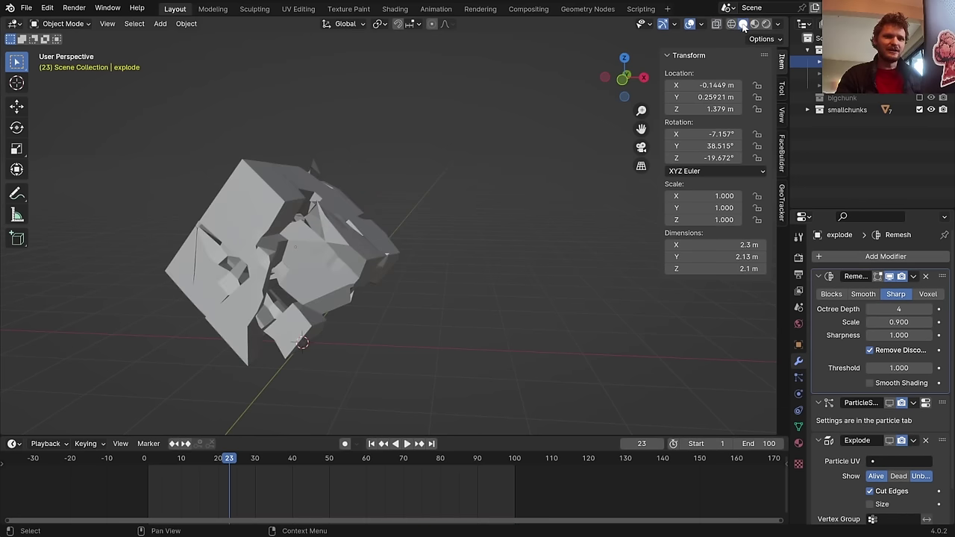
Raise the Remesh modifier's Octree Depth to 6 and check the mesh density in wireframe
click(929, 309)
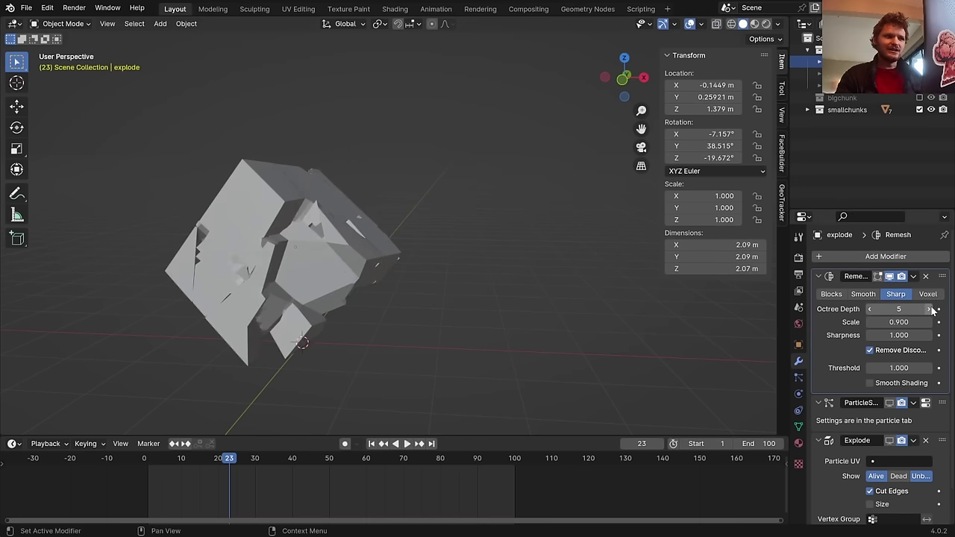
click(929, 309)
key(Tab)
key(Tab)
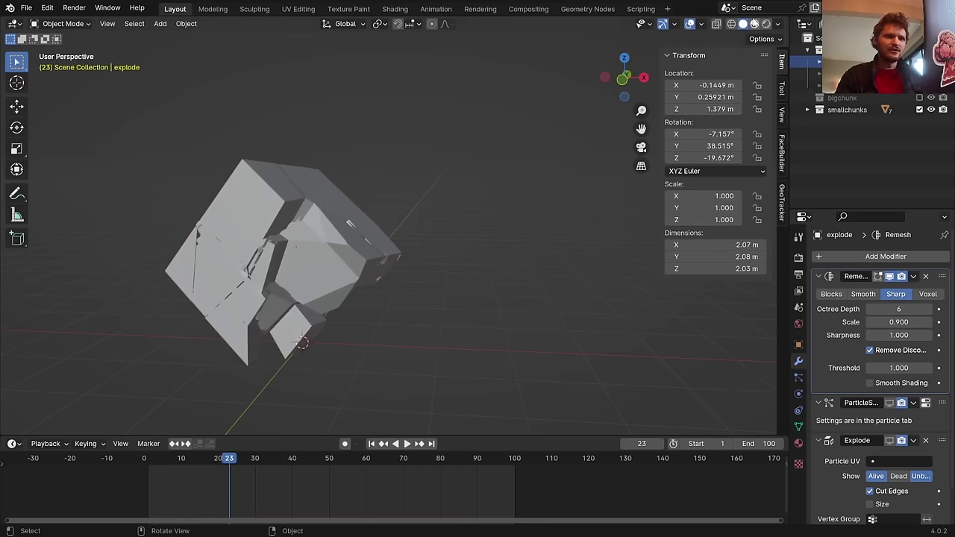
click(732, 24)
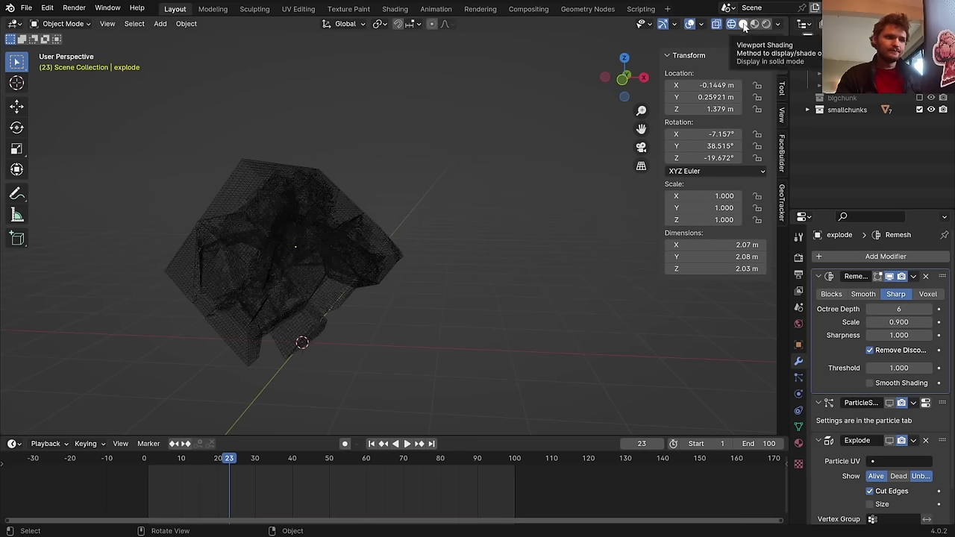
click(743, 24)
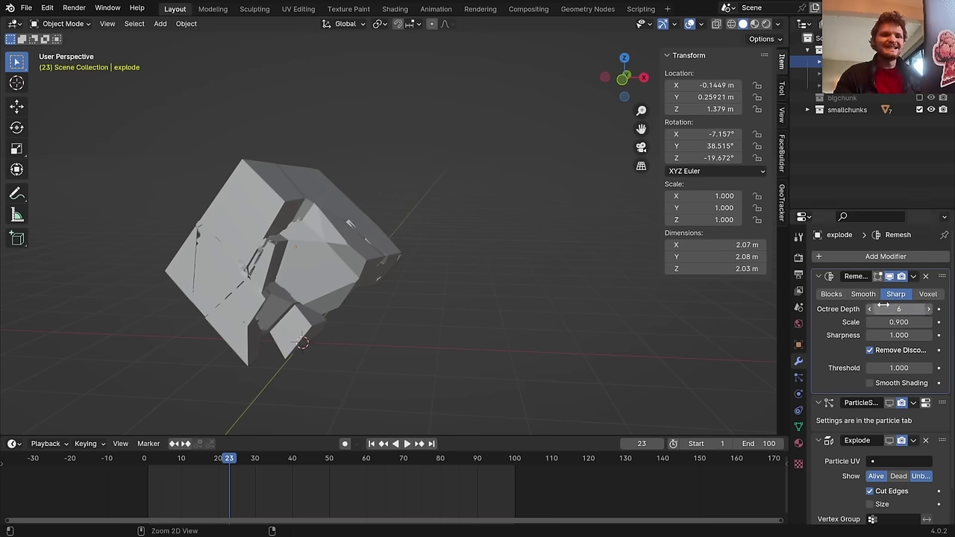
Apply the Remesh modifier to the explode object and check its mesh in Edit Mode
key(ctrl+a)
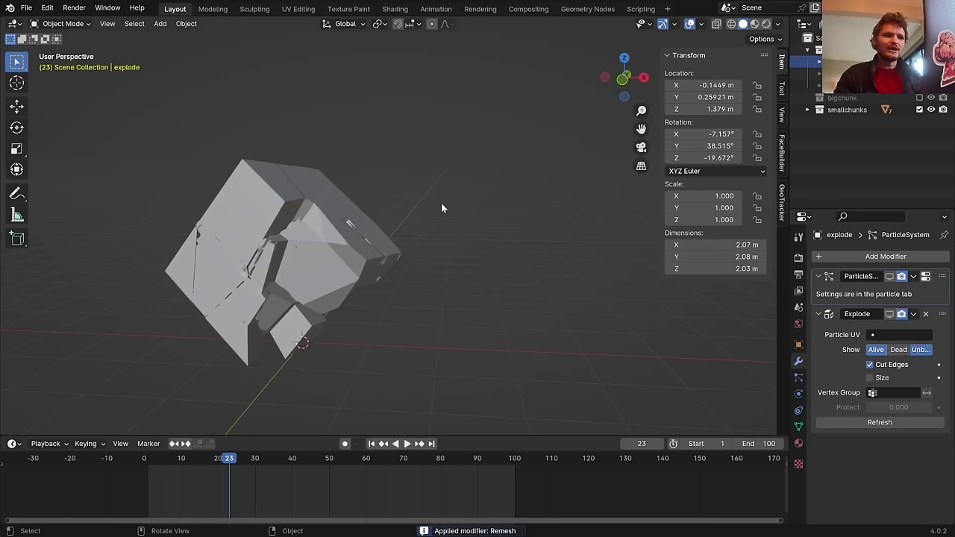
key(Tab)
key(Tab)
Re-enable the particle system and Explode modifiers in the viewport, replay from frame 1, and scrub through the start of the explosion
click(890, 276)
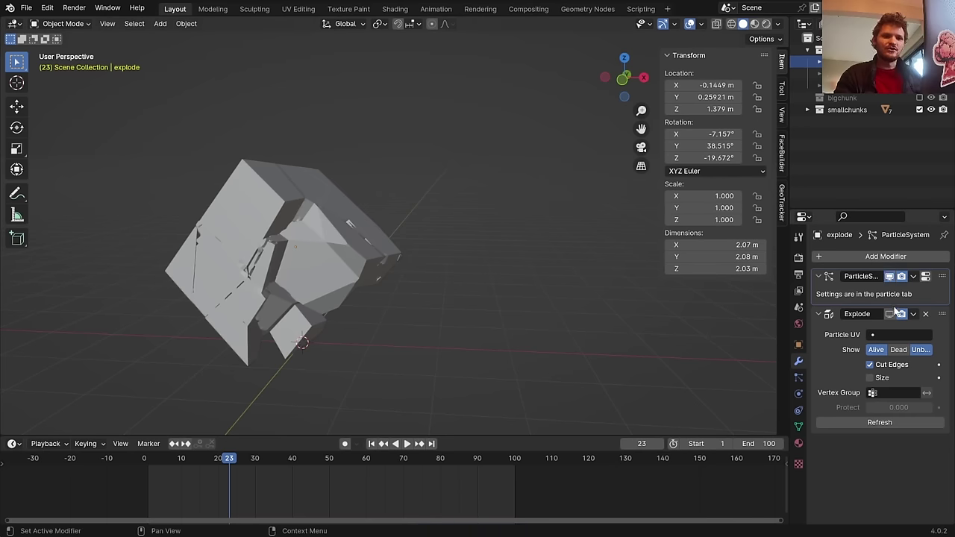
key(shift+Left)
key(space)
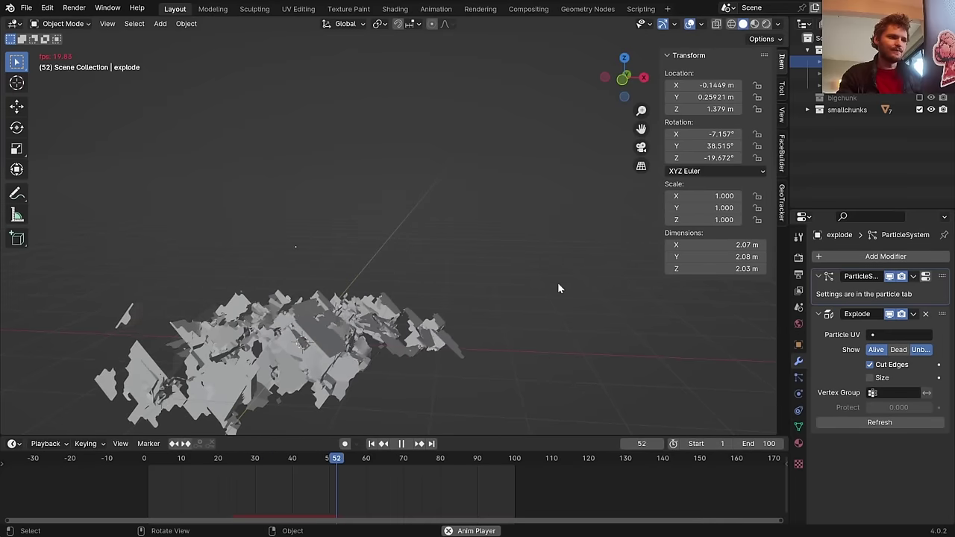
key(shift+Left)
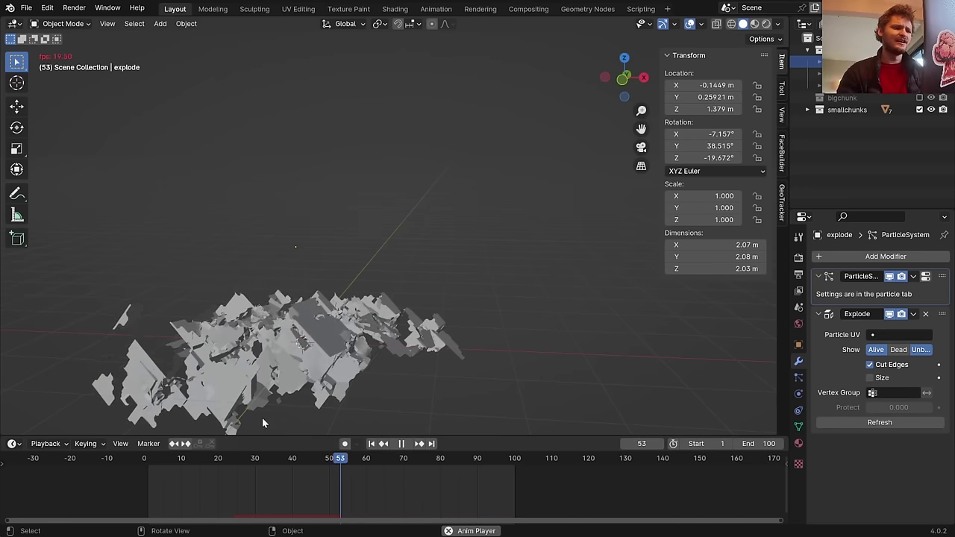
click(237, 459)
mouse_move(237, 460)
mouse_down()
mouse_move(390, 467)
mouse_move(228, 464)
mouse_move(242, 466)
mouse_up()
key(space)
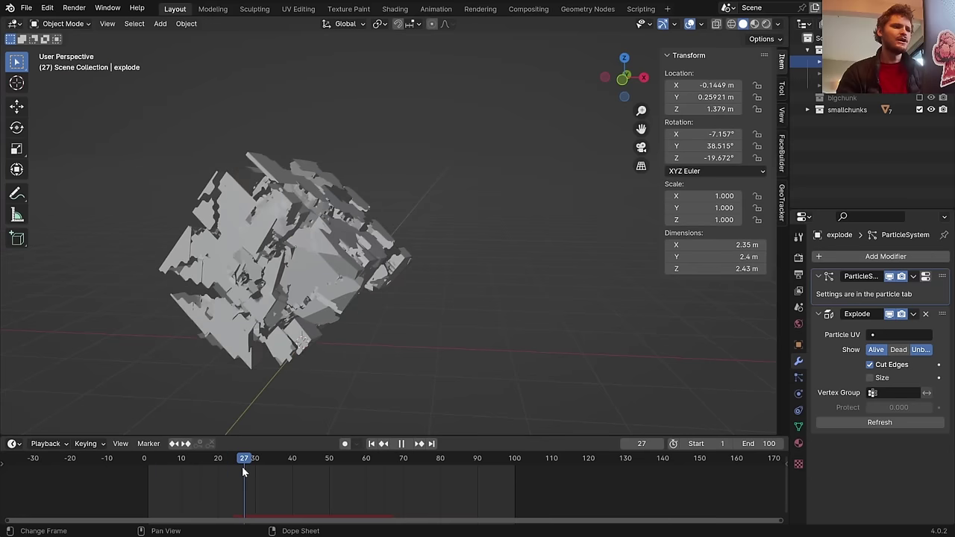
Set the emission Number of the explode object's particle system to 5 and replay the explosion from frame 1
click(365, 242)
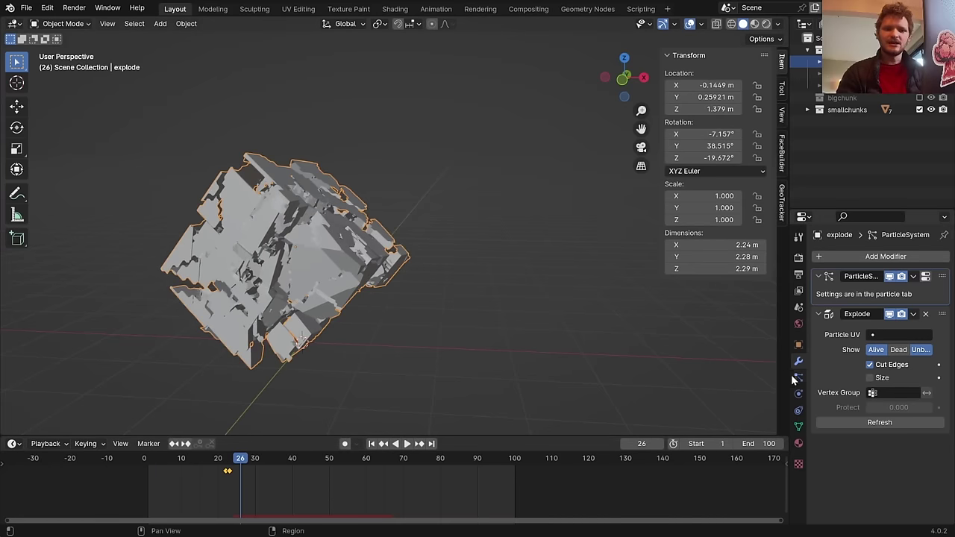
click(798, 376)
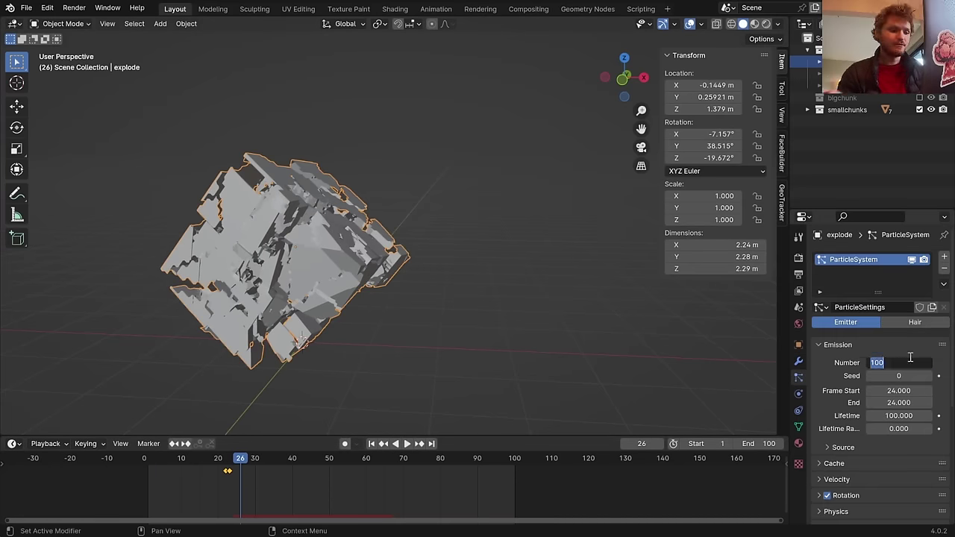
text(5)
key(Return)
key(shift+Left)
key(space)
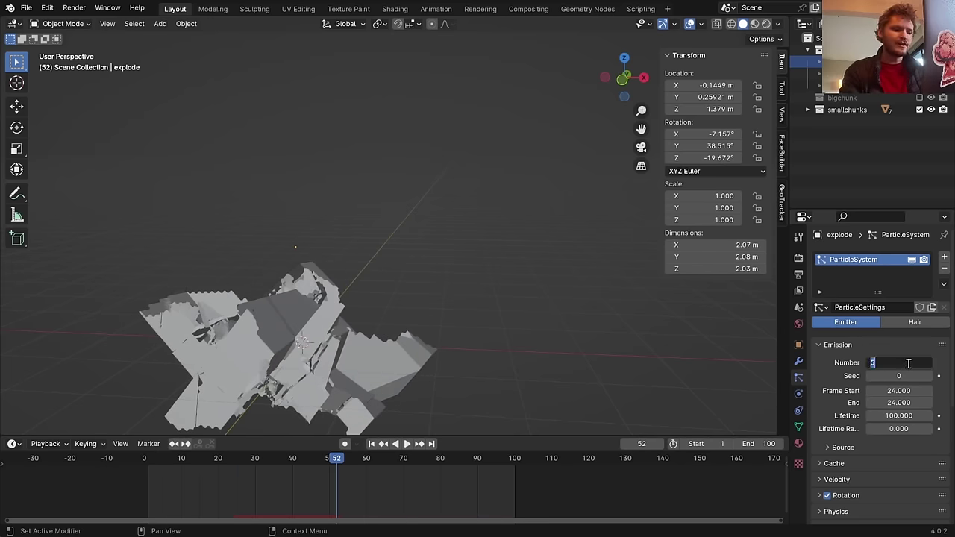
Set the particle emission Number to 30, replay the explosion, scrub to frame 32, and save the file
key(Return)
key(shift+Left)
key(space)
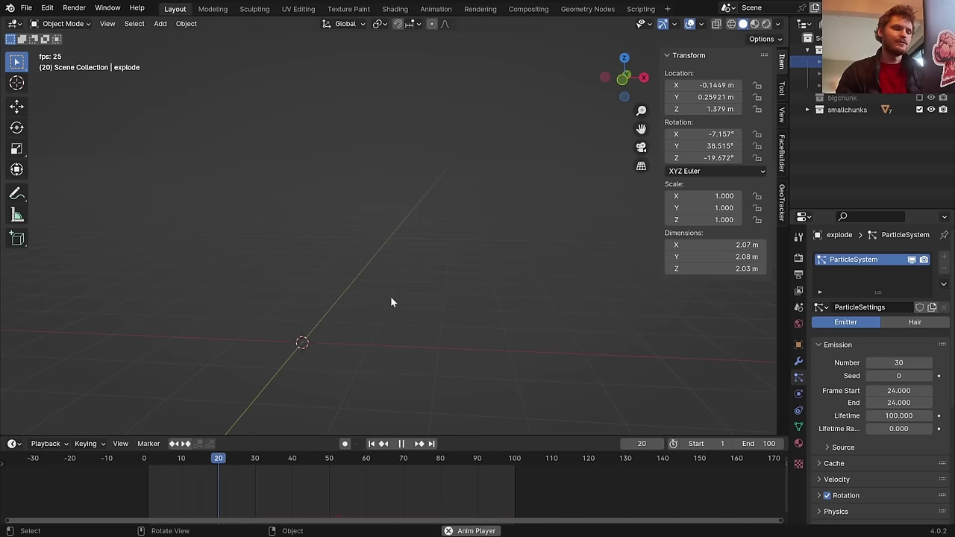
click(233, 461)
drag(236, 461, 262, 445)
key(space)
key(ctrl+s)
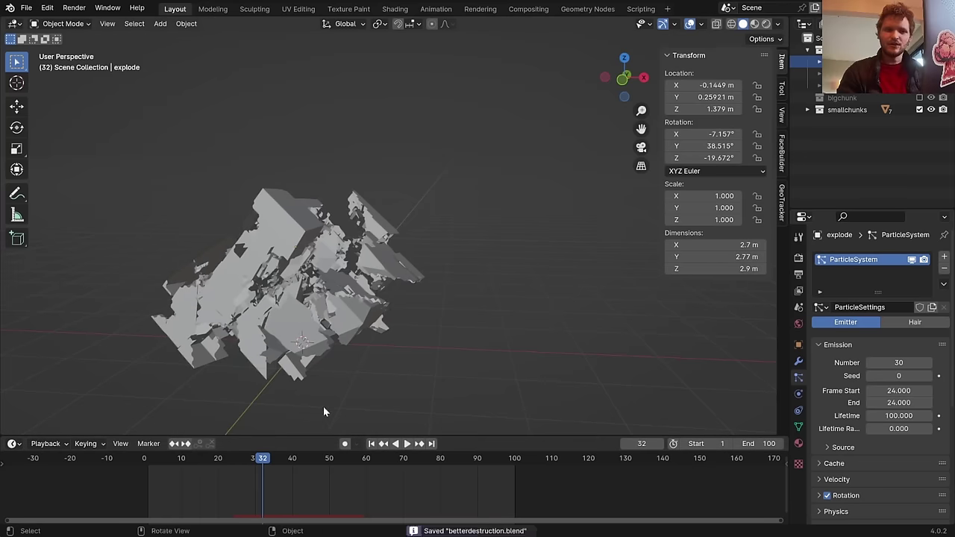
Set the particles' Normal velocity to 2 m/s and velocity Randomize to 1.5, and replay from frame 1
click(844, 479)
scroll(850, 415, down, 5)
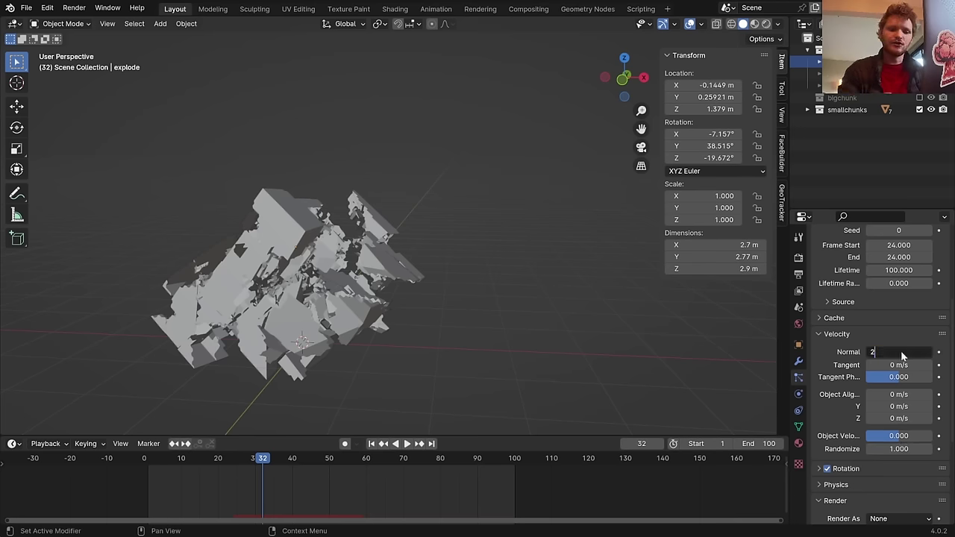
key(Return)
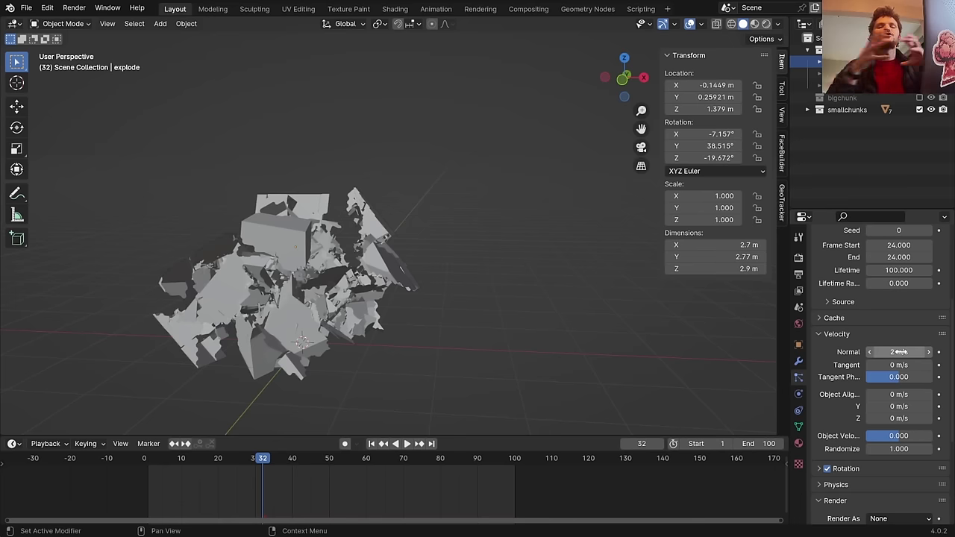
click(902, 450)
text(1.5)
key(Return)
key(shift+Left)
key(space)
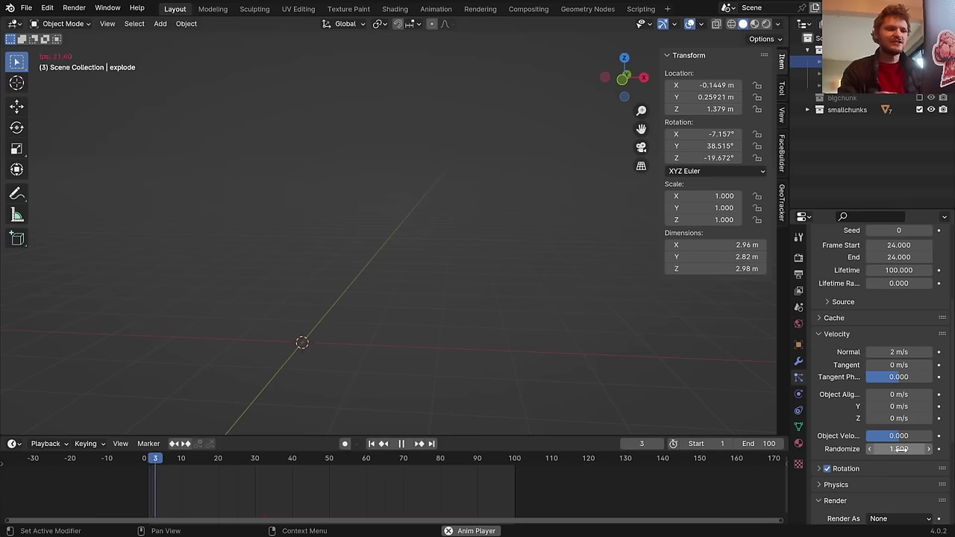
Review the explosion by playing and scrubbing the timeline, return to frame 24, and save the file
click(238, 455)
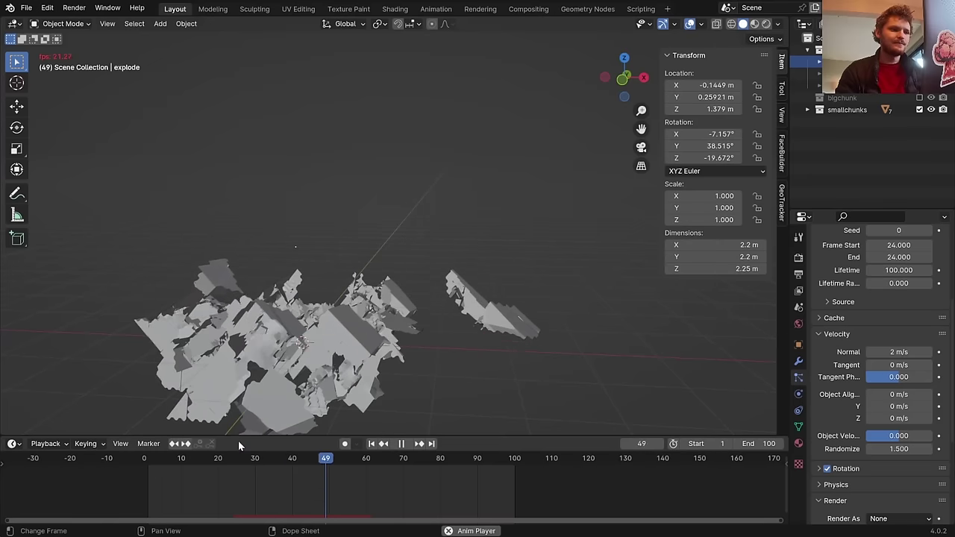
key(space)
click(240, 450)
key(space)
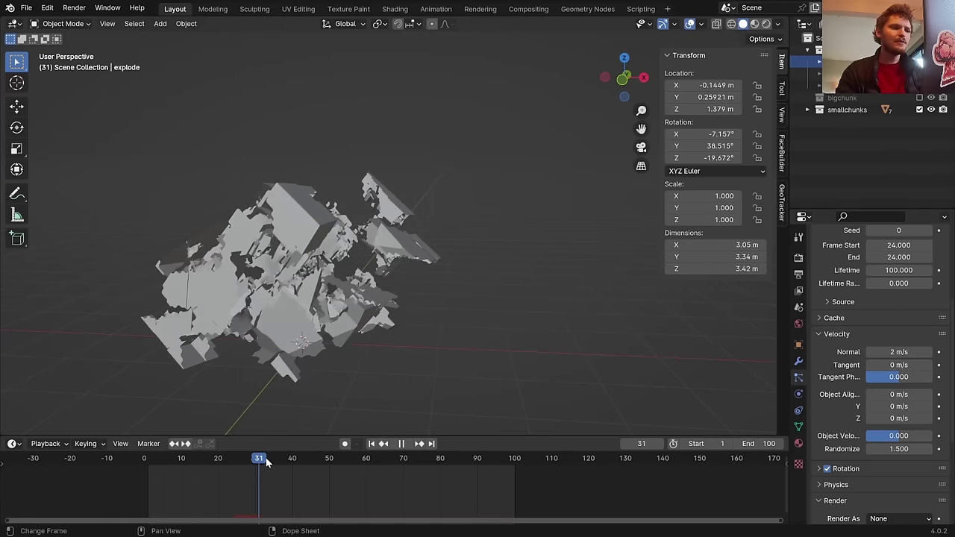
drag(306, 458, 232, 469)
key(ctrl+s)
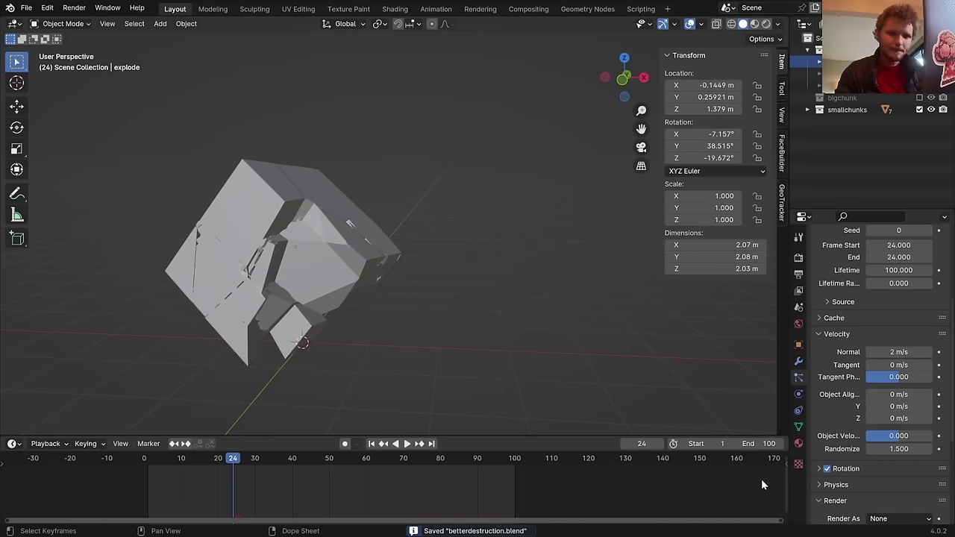
Enable Dynamic in the particles' Rotation settings, replay the explosion from frame 1, and scrub ahead to frame 67
scroll(859, 432, down, 1)
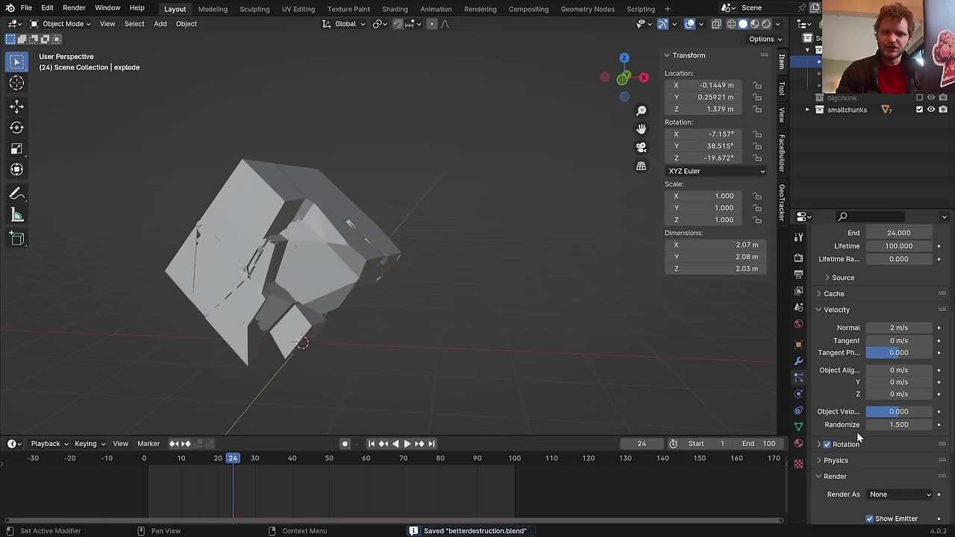
click(854, 445)
scroll(836, 418, down, 5)
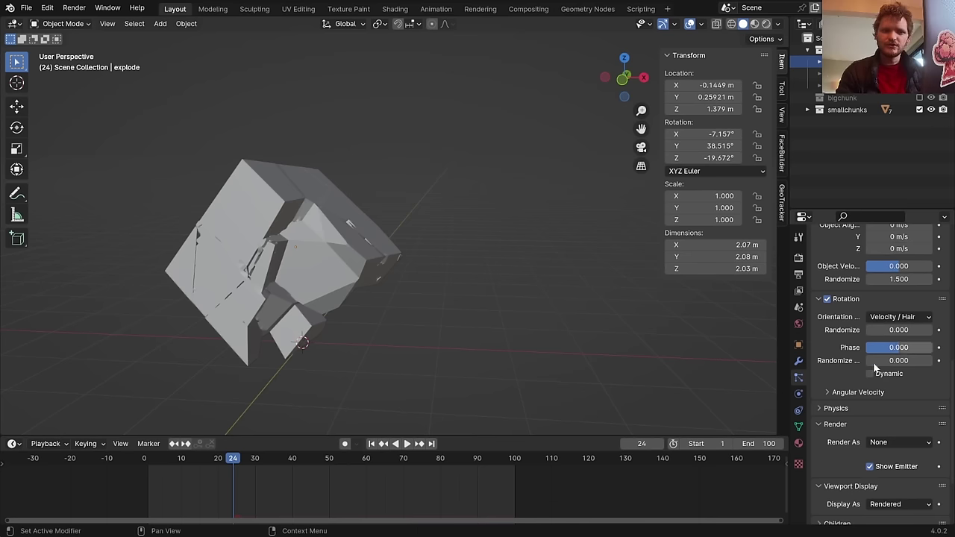
key(shift+Left)
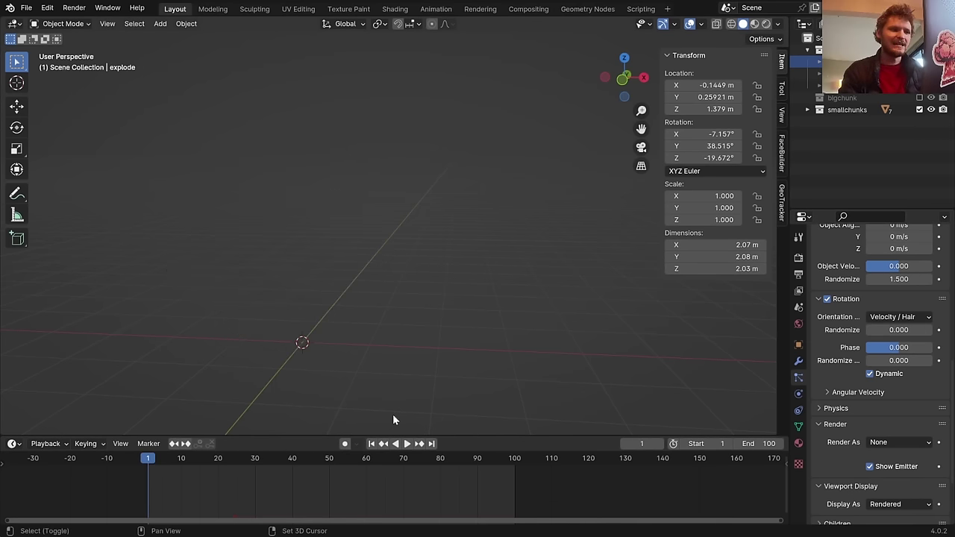
key(space)
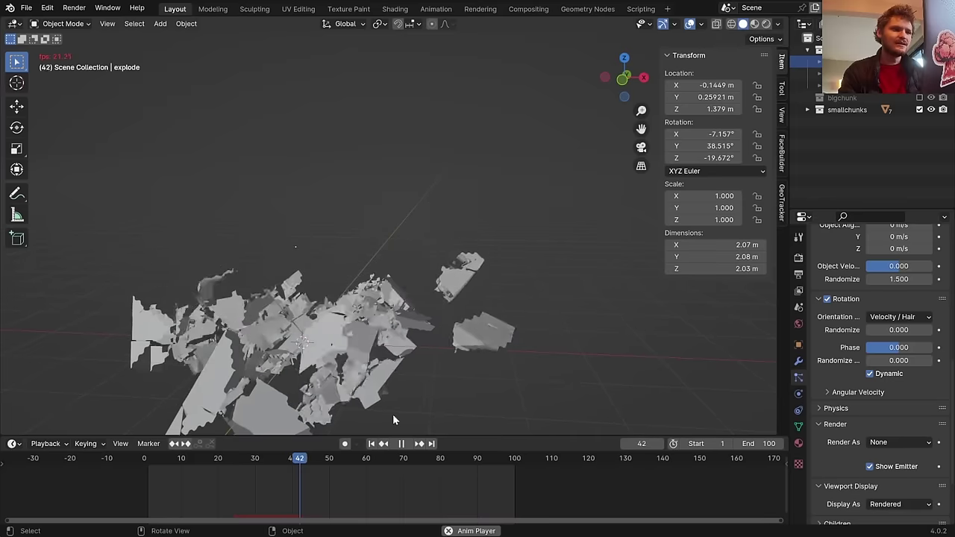
key(shift+Left)
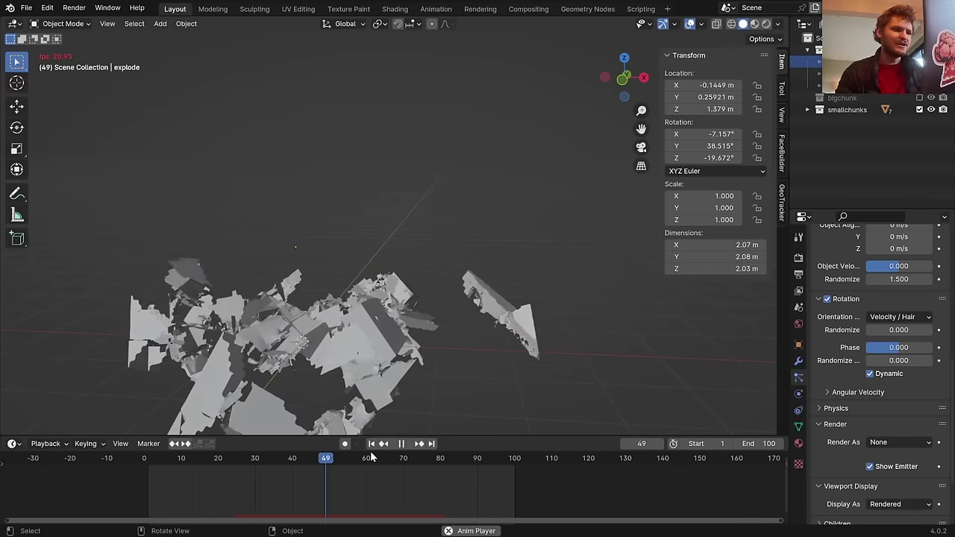
drag(305, 459, 393, 468)
key(space)
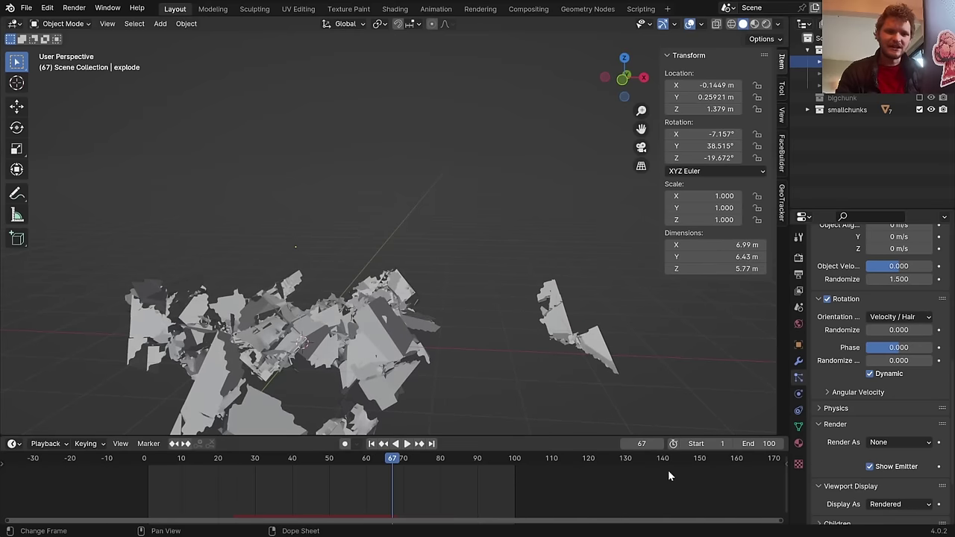
Set the particles' Angular Velocity axis to Random, replay the explosion from frame 1, and stop at frame 65
click(858, 391)
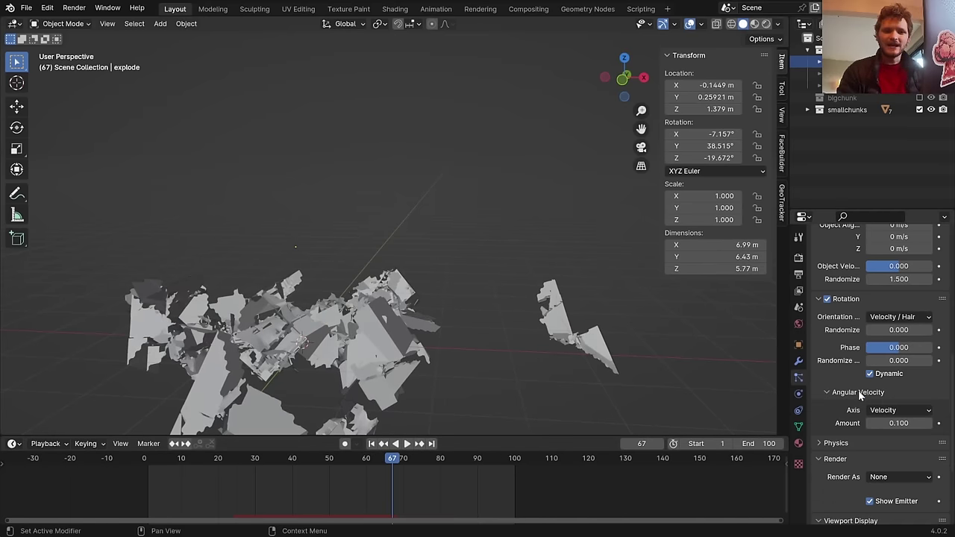
click(895, 411)
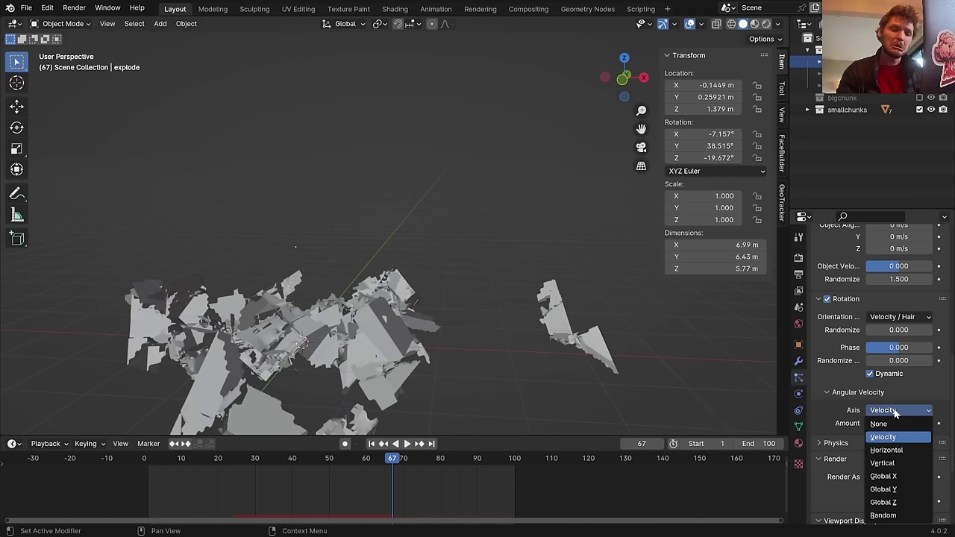
click(895, 515)
key(shift+Left)
key(space)
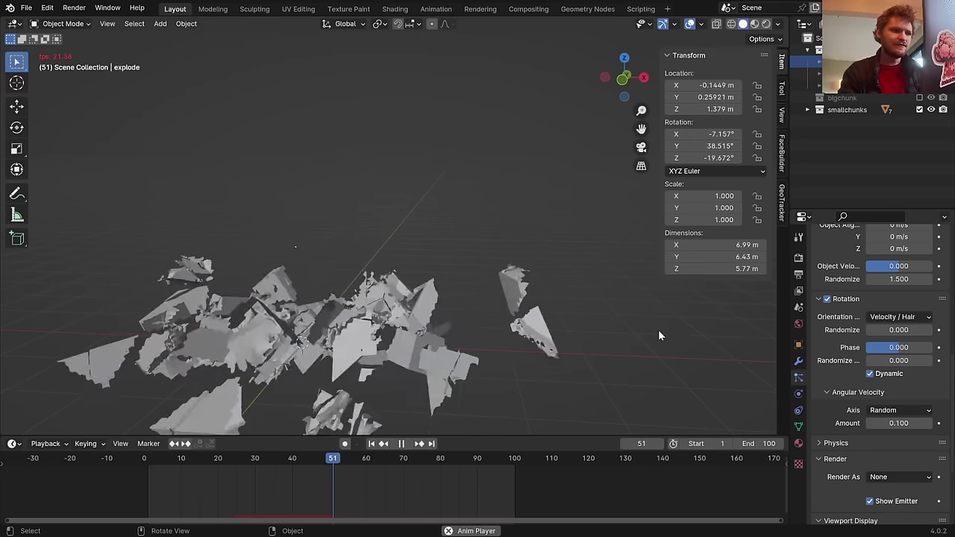
key(space)
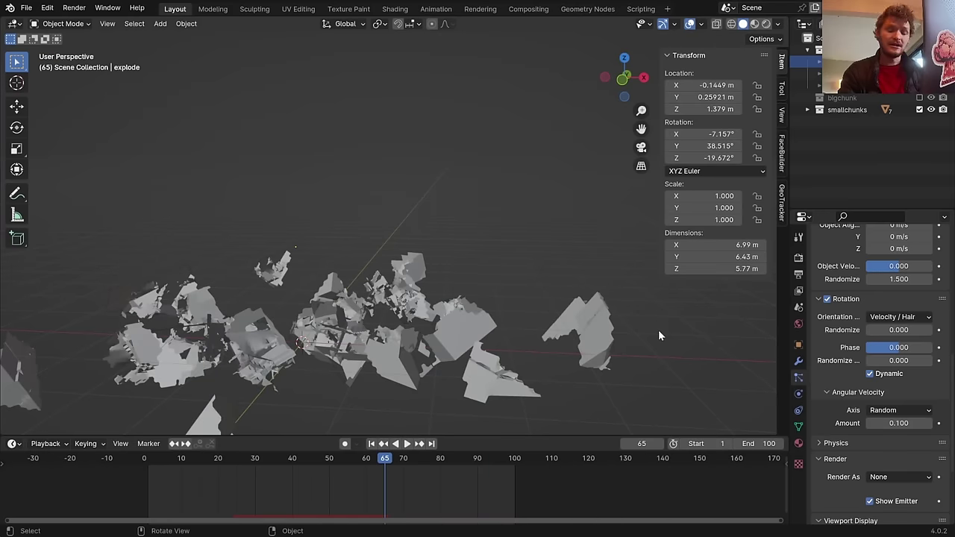
Set the particles' Angular Velocity axis to Velocity and play the explosion on from frame 65 to frame 87
click(903, 409)
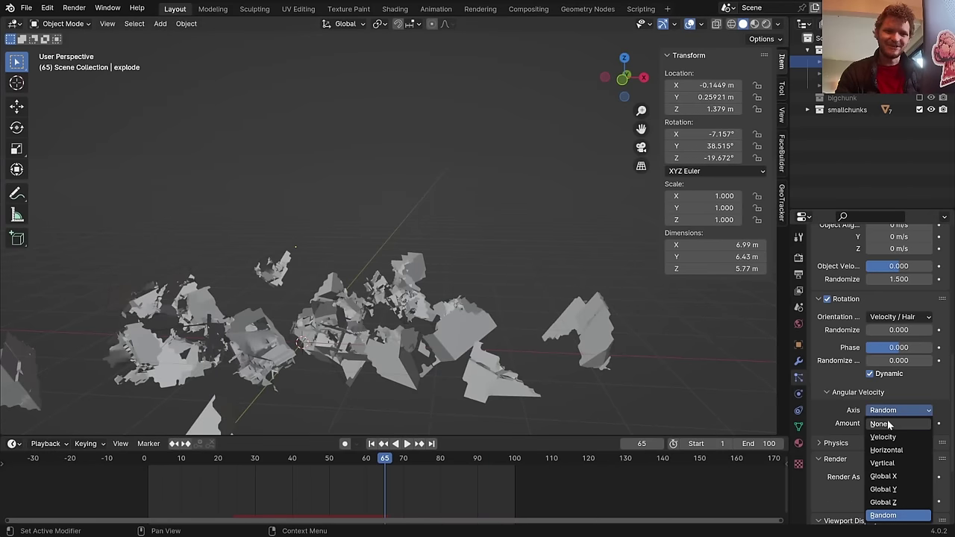
click(890, 438)
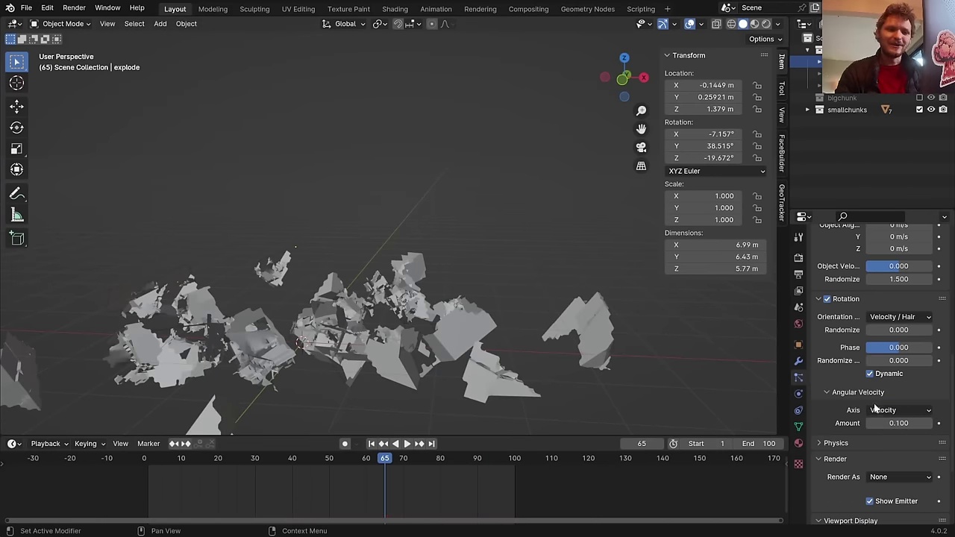
key(space)
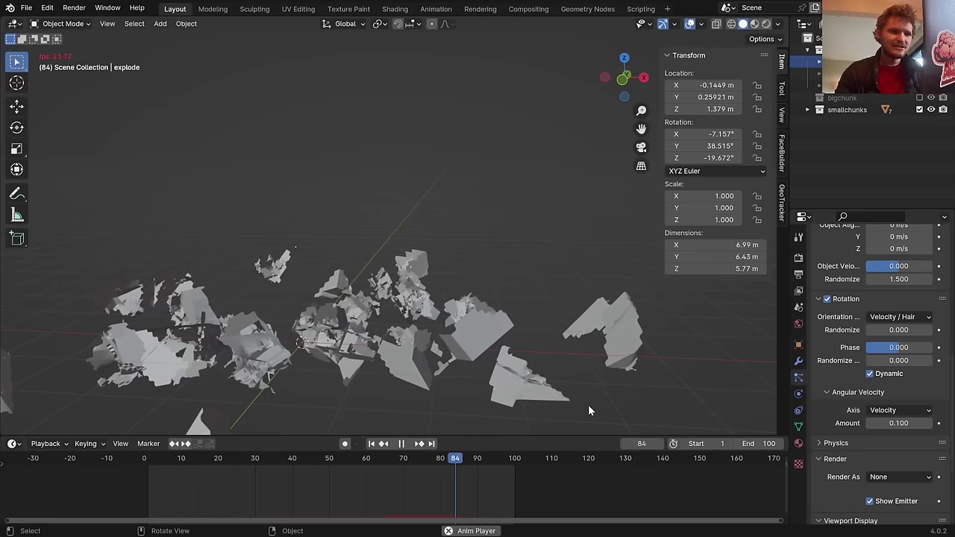
key(space)
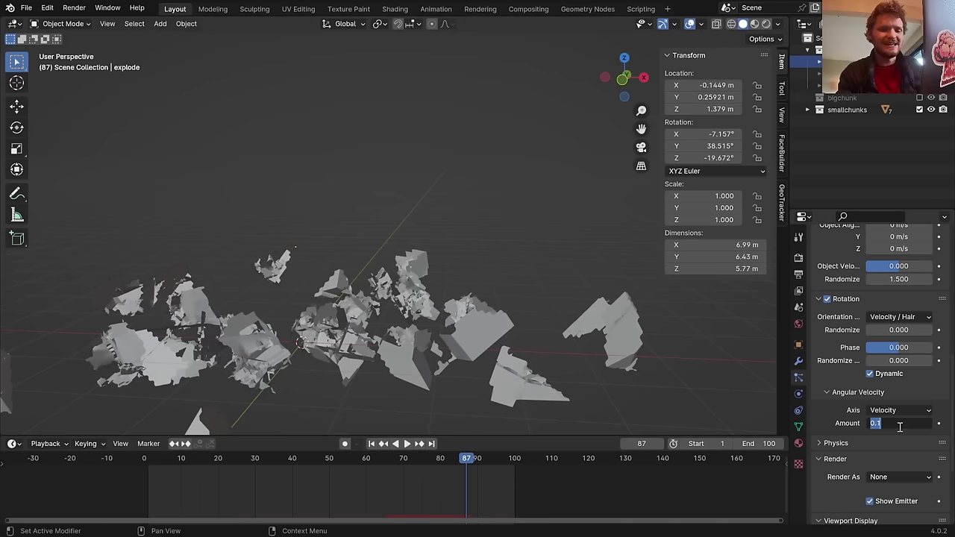
Set the Angular Velocity amount to 0, replay from frame 1, and try to keyframe the Dynamic rotation setting at frame 32
key(shift+Left)
key(space)
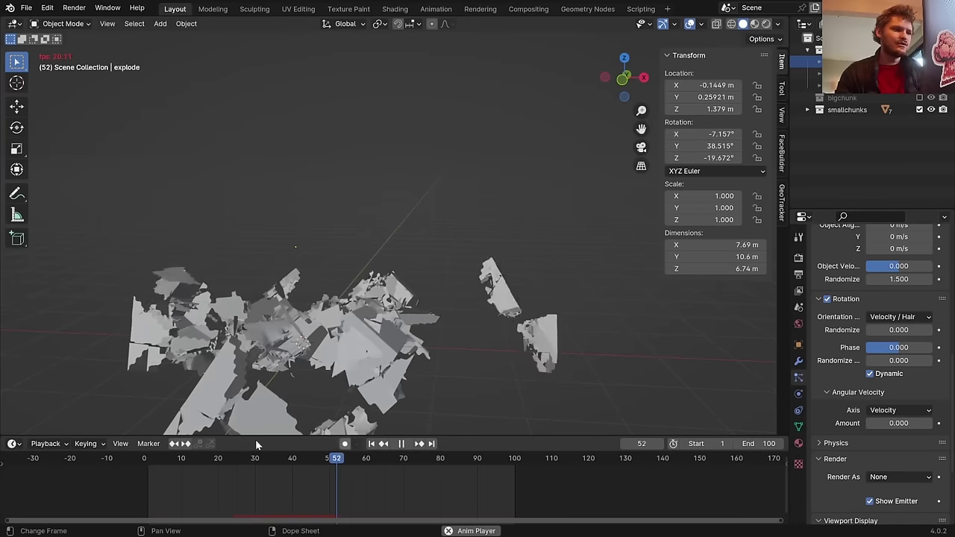
key(space)
drag(238, 464, 263, 459)
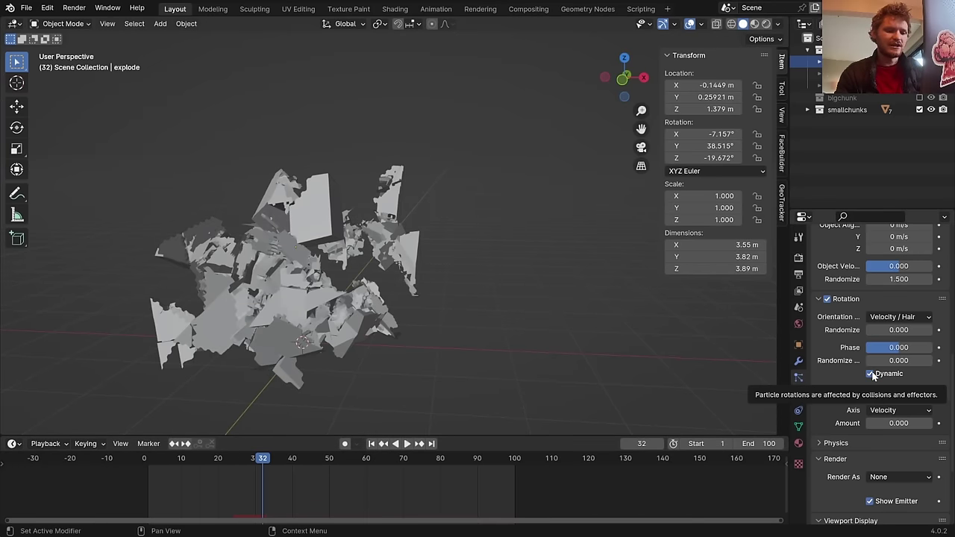
key(i)
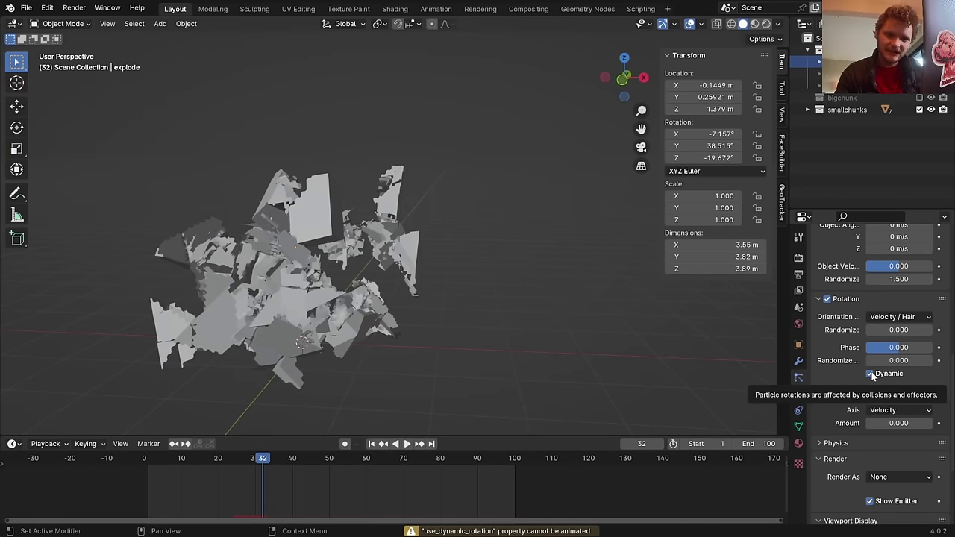
Set the particles' Rotation Randomize to 0.525, replay from frame 1, scrub to frame 36, and save the file
drag(885, 330, 903, 334)
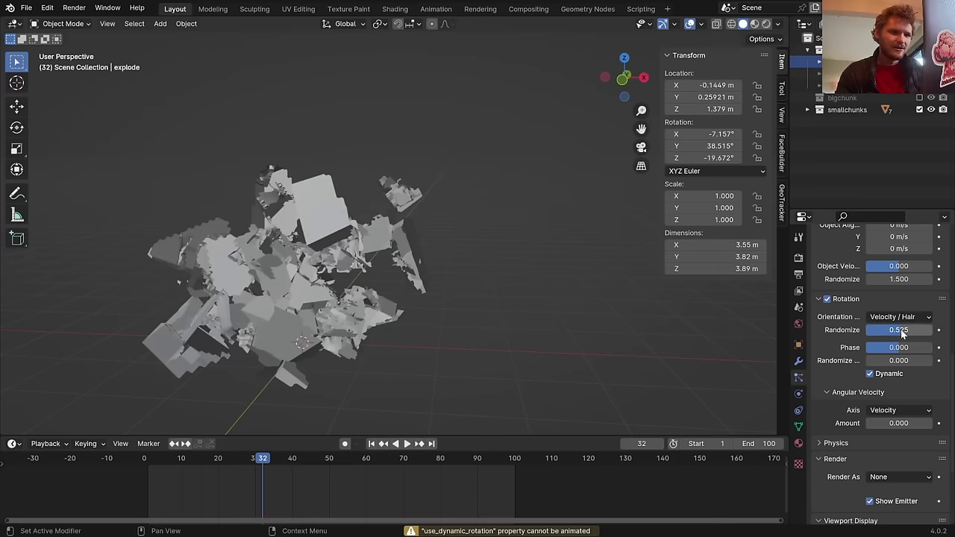
key(shift+Left)
key(space)
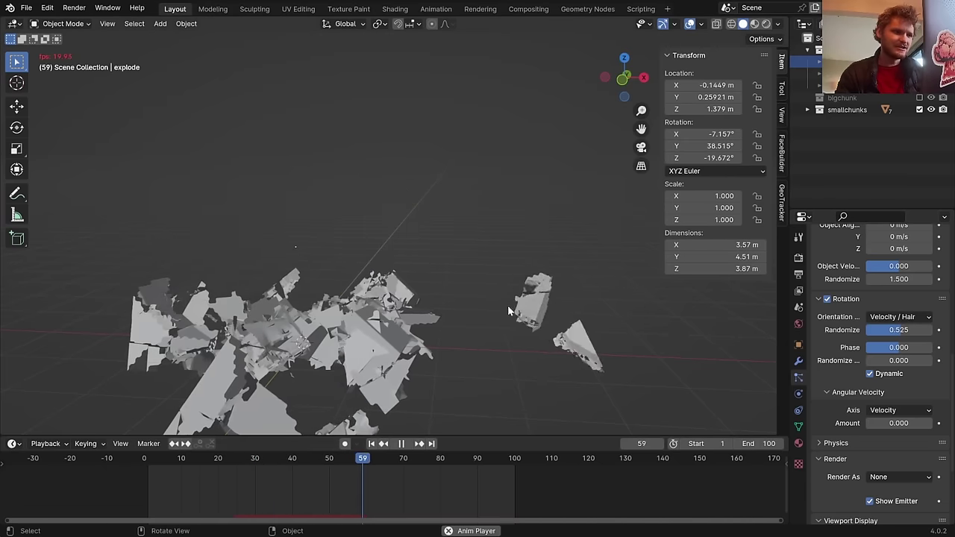
drag(236, 461, 278, 461)
key(space)
key(ctrl+s)
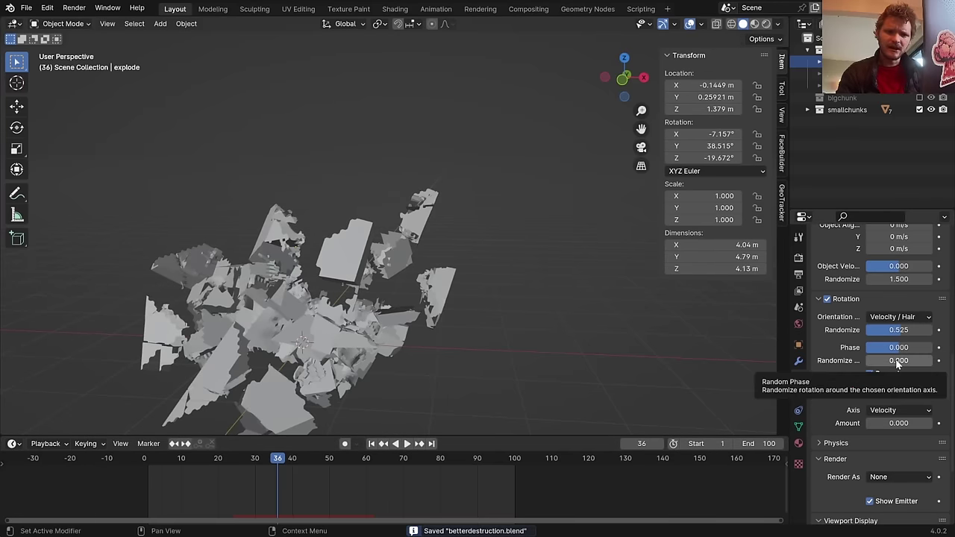
Set the particles' Randomize Phase to 0.652 and replay the explosion, stopping at frame 55
drag(898, 363, 942, 363)
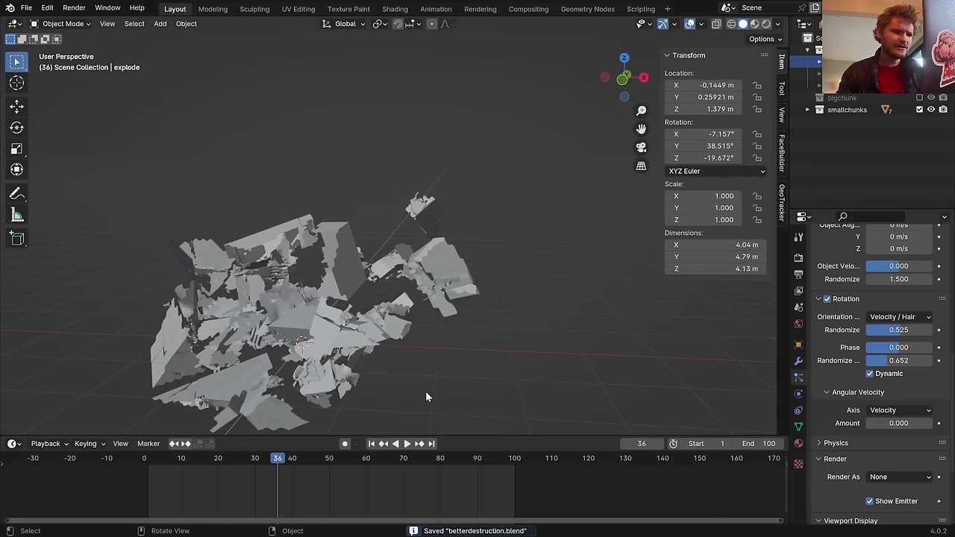
mouse_move(236, 459)
mouse_down()
mouse_move(275, 459)
mouse_move(252, 463)
mouse_up()
key(space)
click(253, 459)
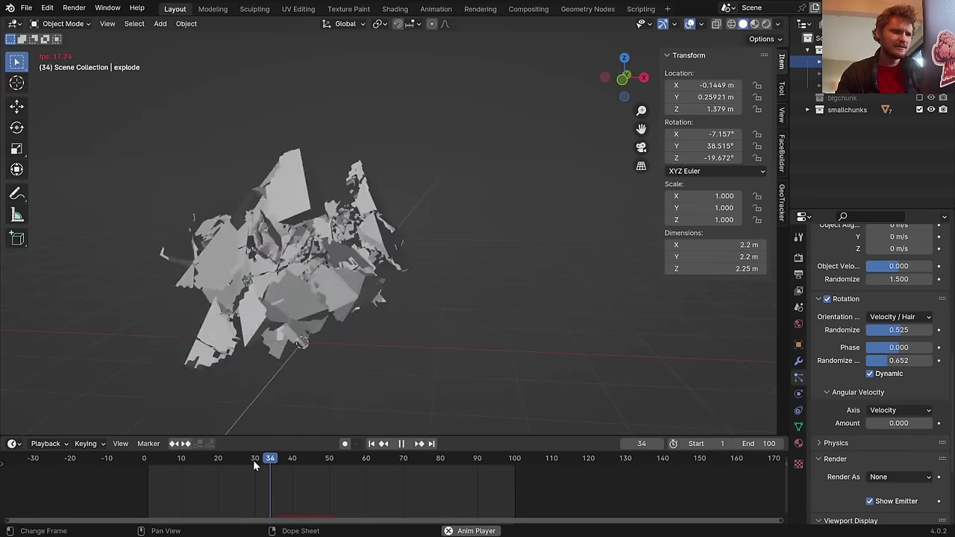
key(space)
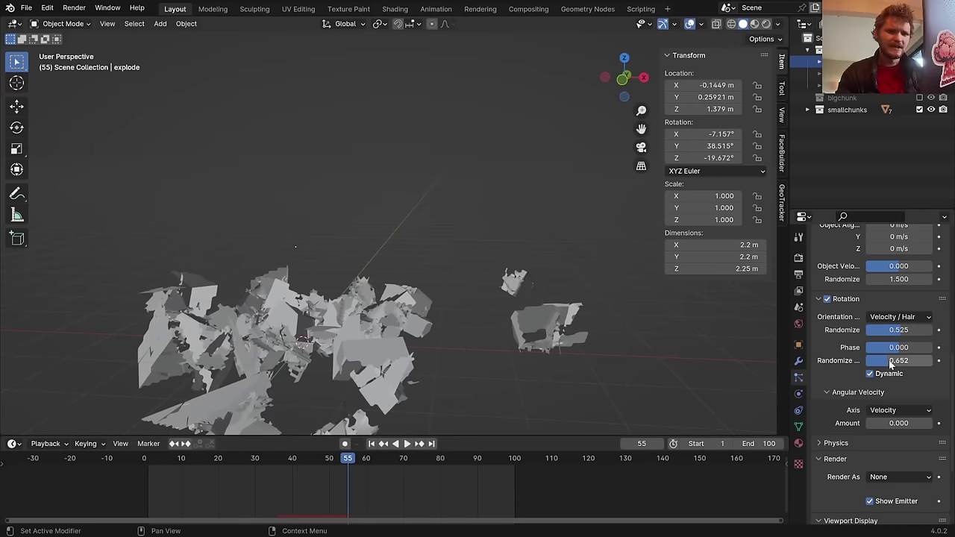
Reset the particles' Randomize Phase and Rotation Randomize to 0, and replay the motion from around frame 41
key(BackSpace)
drag(899, 330, 864, 333)
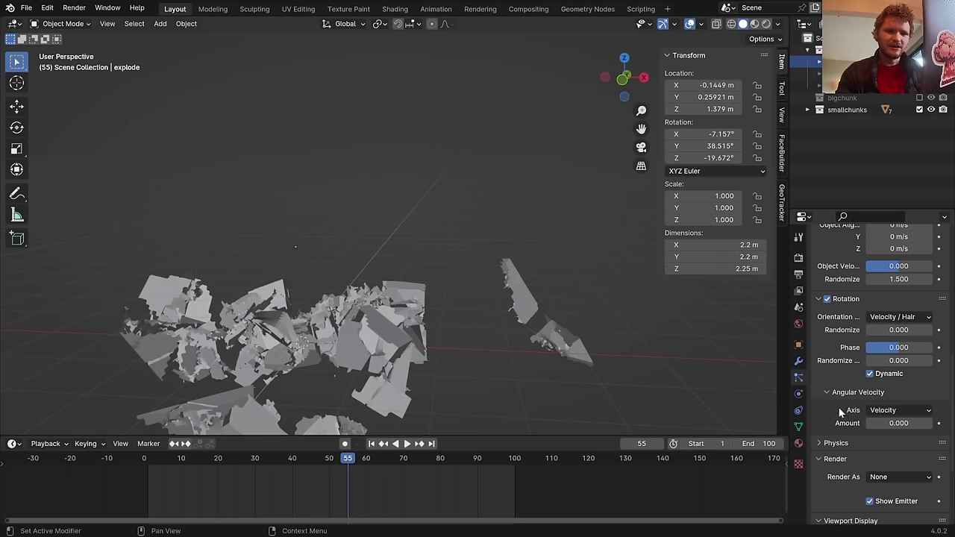
drag(312, 475, 299, 461)
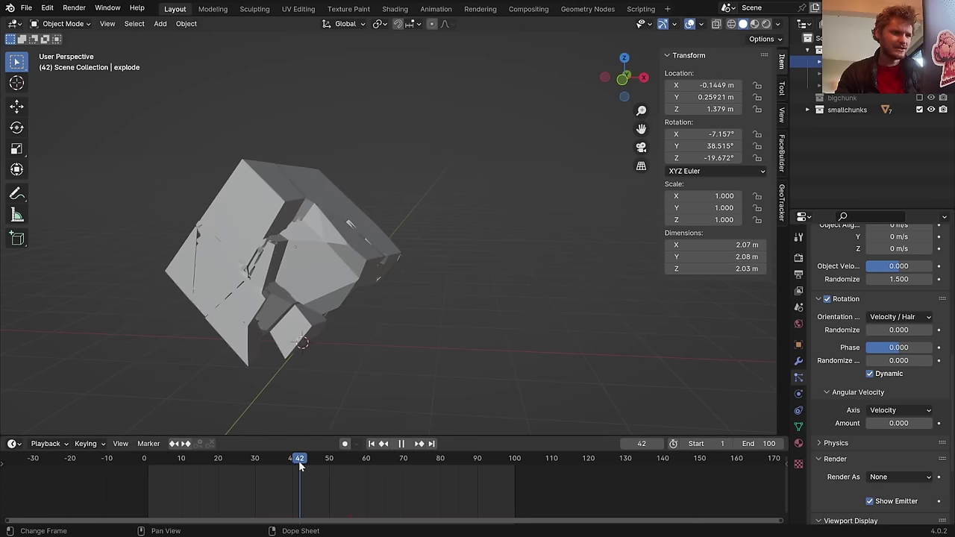
key(space)
click(297, 467)
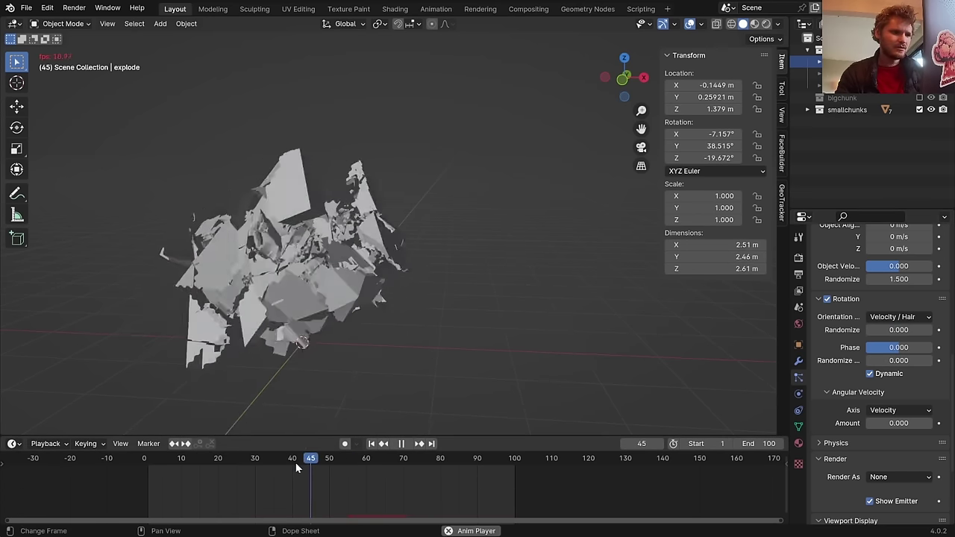
click(296, 467)
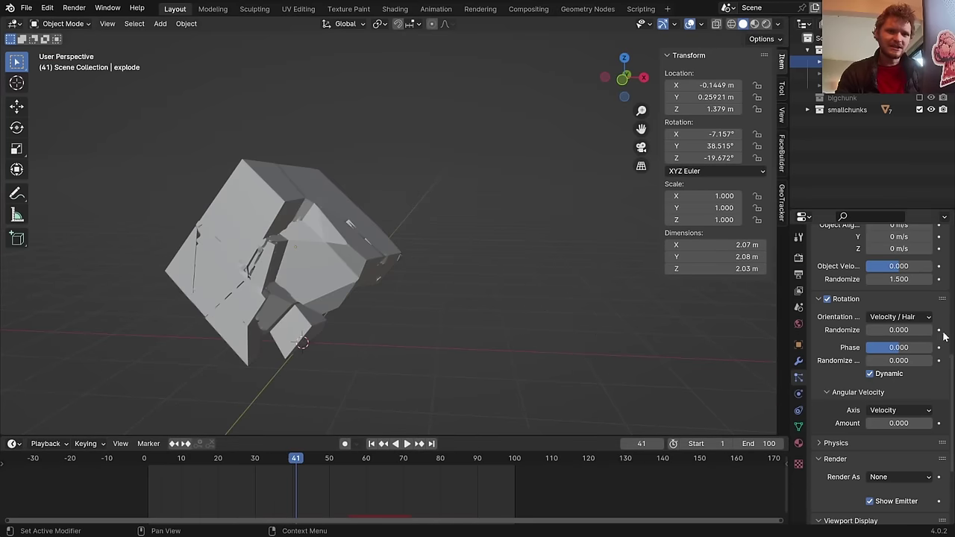
Try moving the explode object 0.1 m up along Z at frame 41, replay from frame 1, and scrub to frame 25
scroll(943, 338, up, 5)
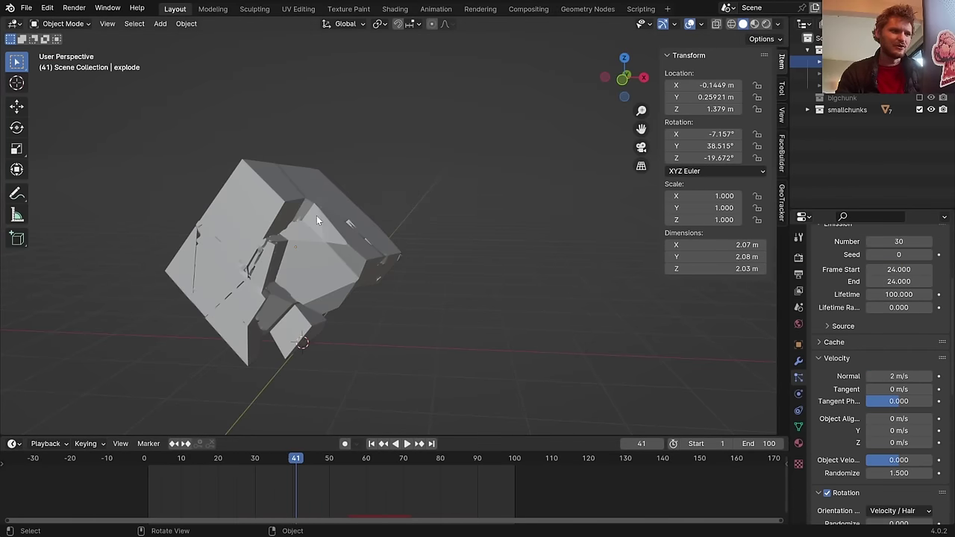
text(gz)
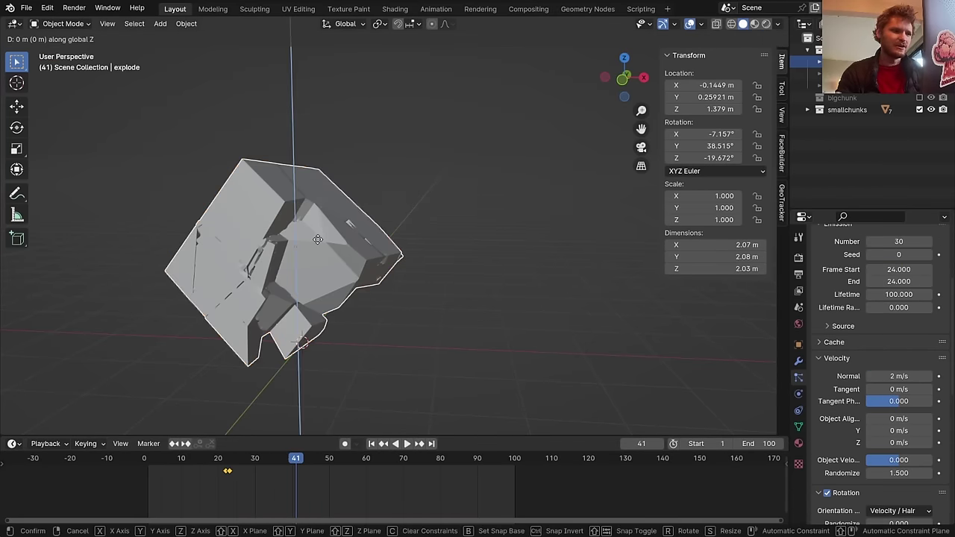
text(.1)
key(Return)
key(g)
key(z)
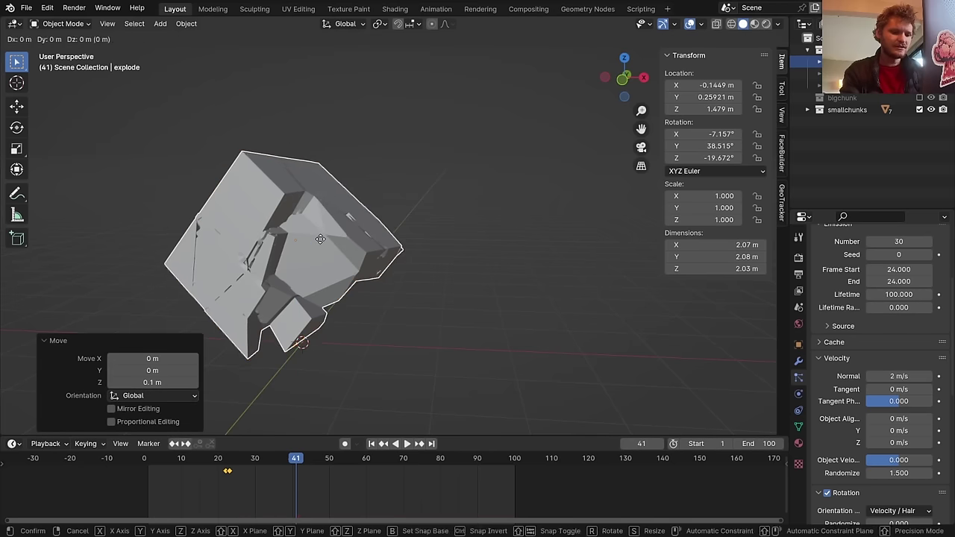
click(306, 232)
key(shift+Left)
key(space)
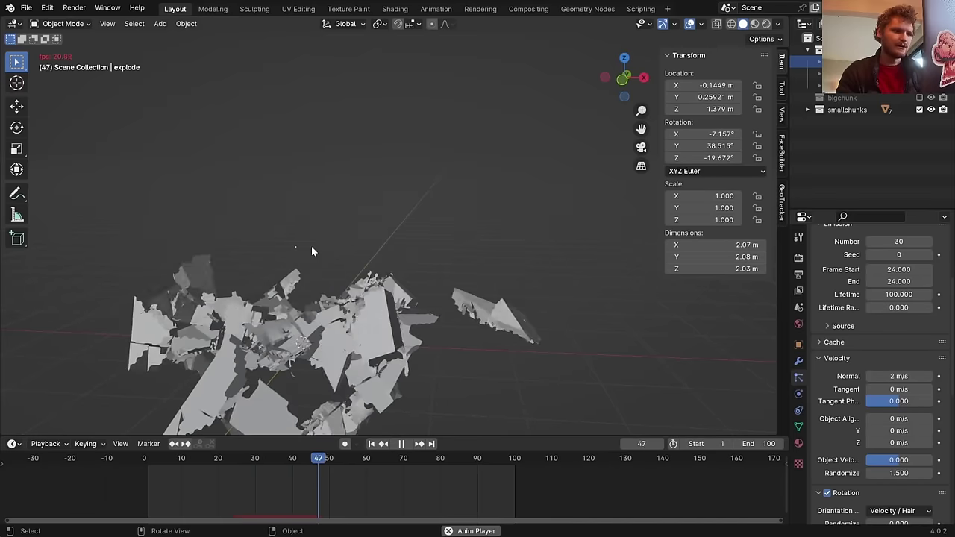
key(space)
mouse_move(238, 457)
mouse_down()
mouse_move(374, 461)
mouse_move(238, 460)
mouse_up()
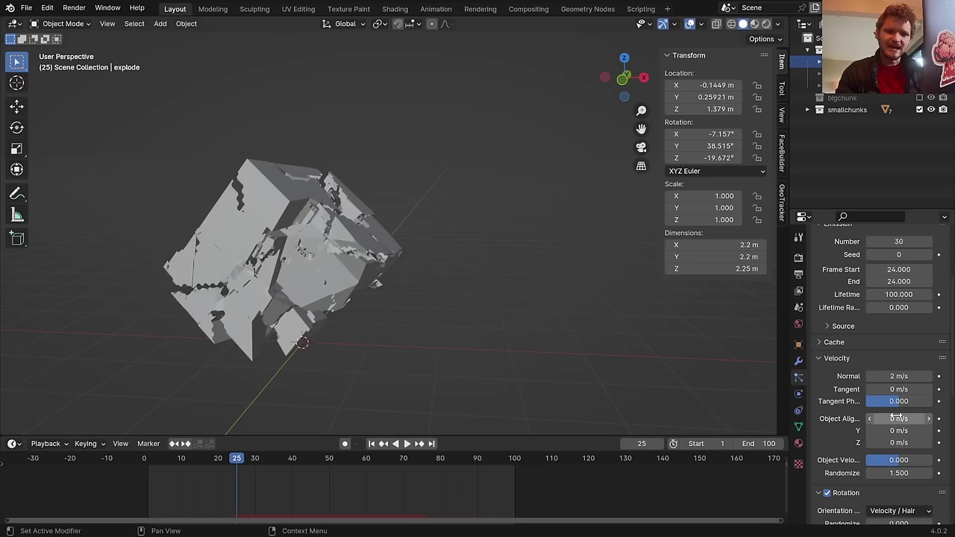
Disable Dynamic in the particles' Rotation settings, replay the explosion, and show the ground plane while reviewing frame 40
scroll(898, 418, down, 3)
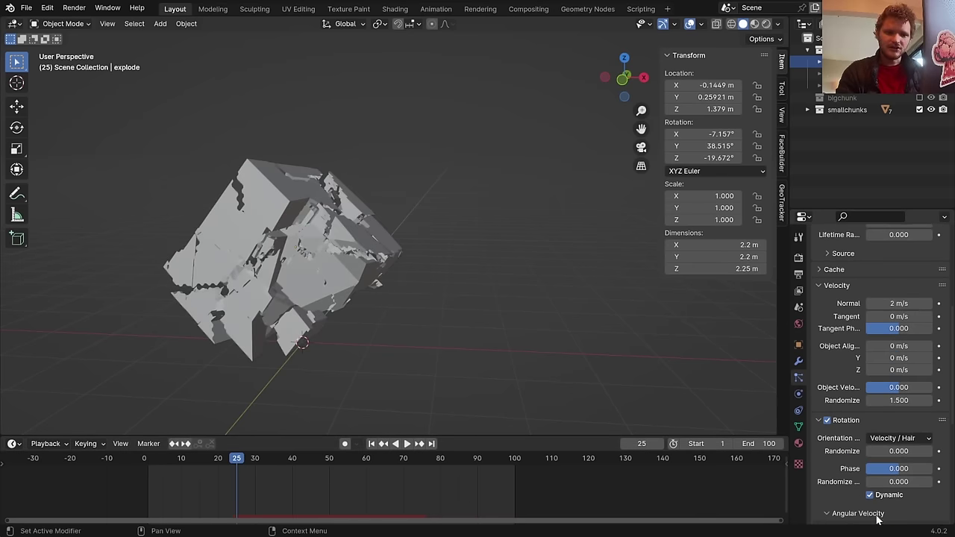
click(198, 458)
key(space)
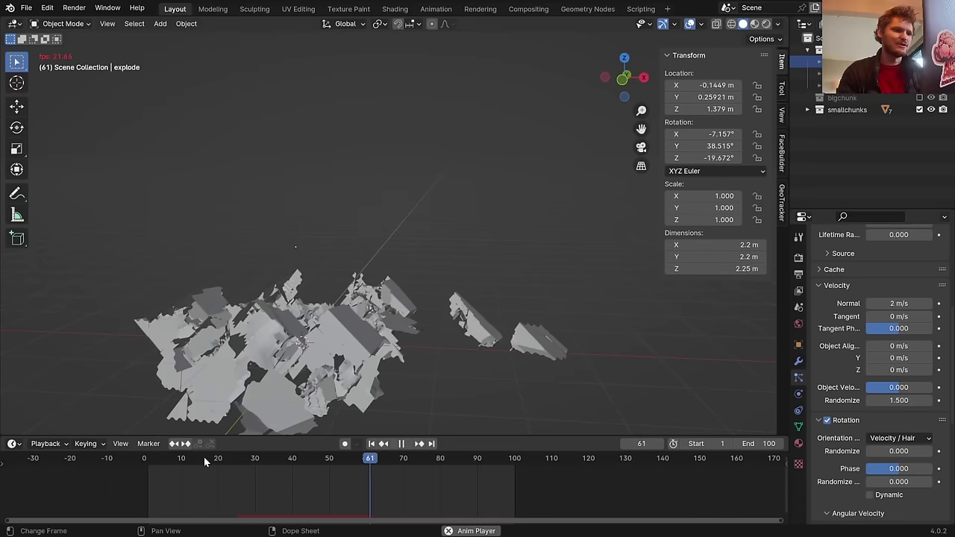
drag(209, 457, 291, 458)
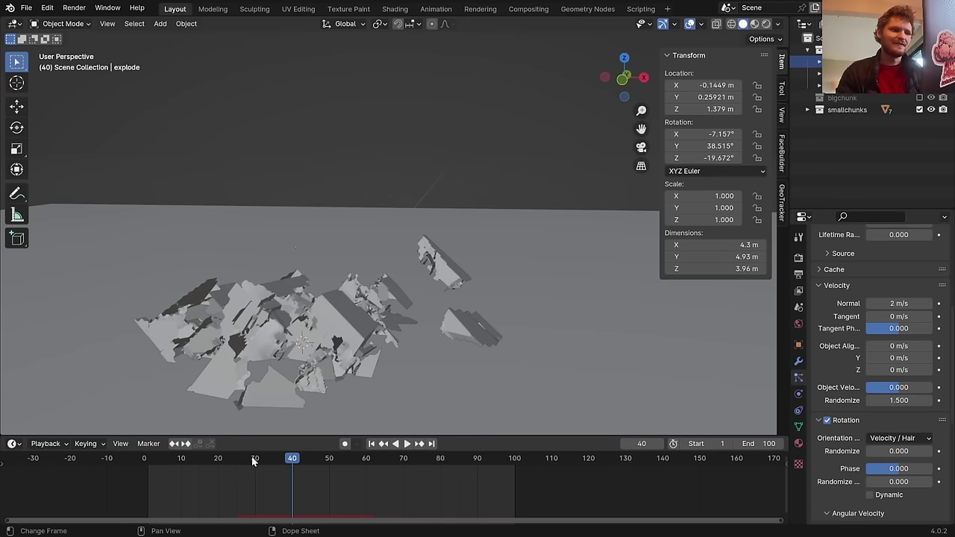
Include the bigchunk collection, play the explosion from frame 20 to frame 61, and exclude the collection again
drag(251, 456, 218, 460)
key(space)
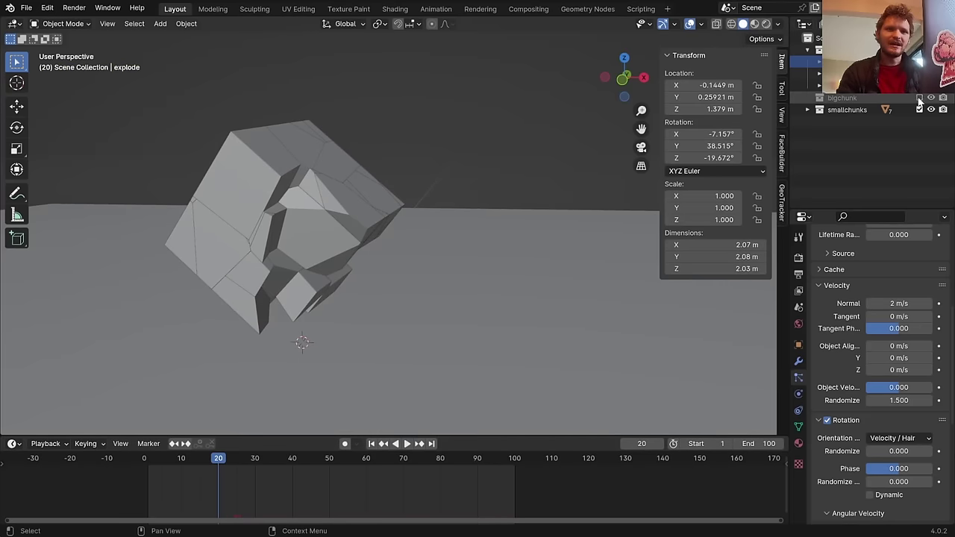
key(space)
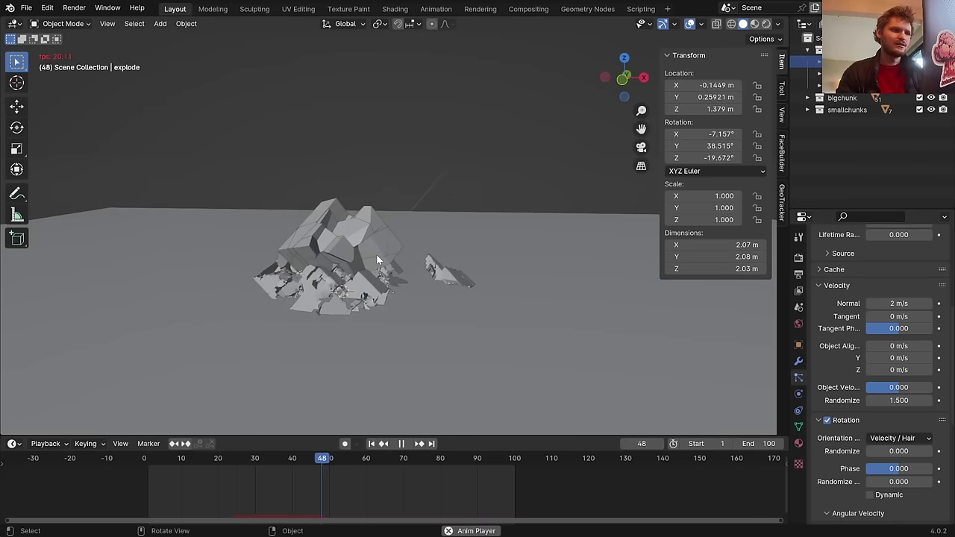
key(space)
click(920, 98)
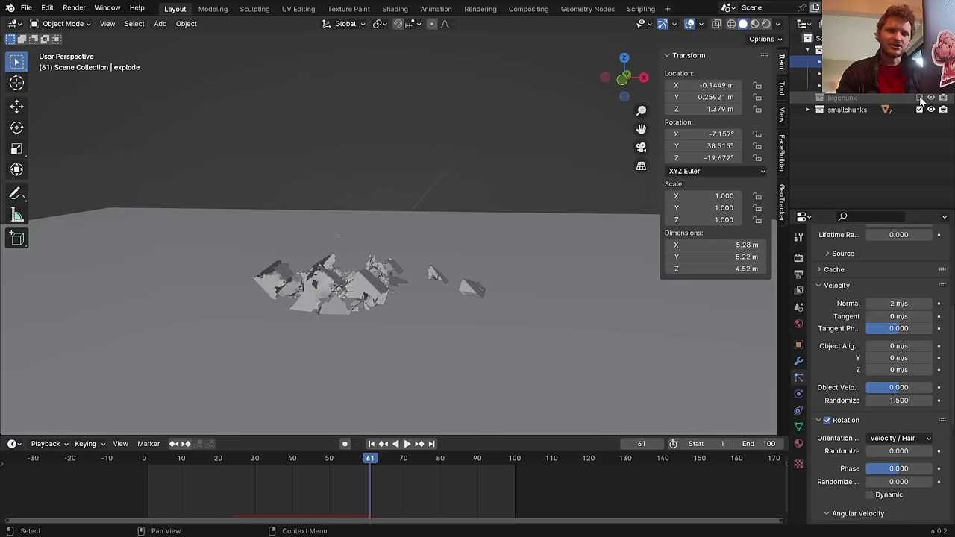
Review the fragments' fall by replaying from frame 20 and scrubbing the timeline to frame 29
click(217, 458)
key(space)
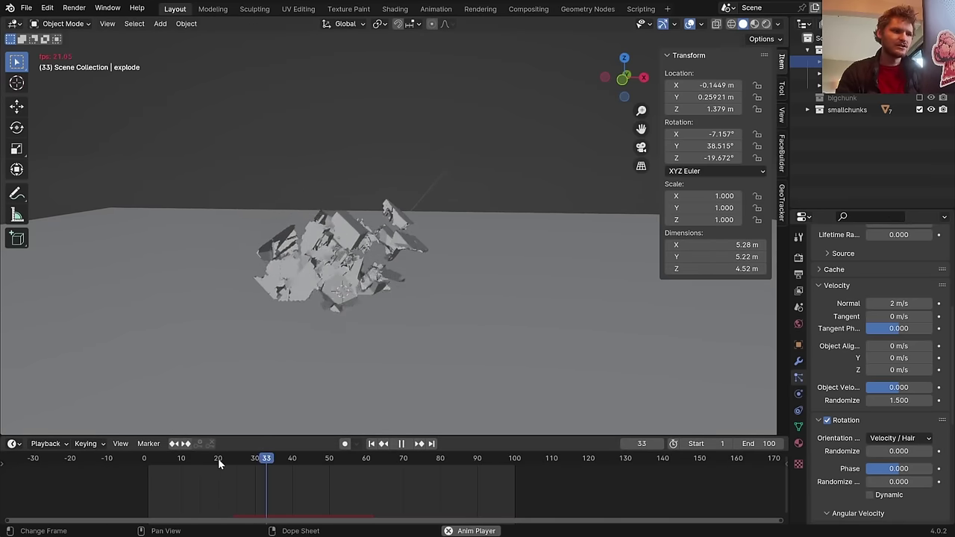
key(space)
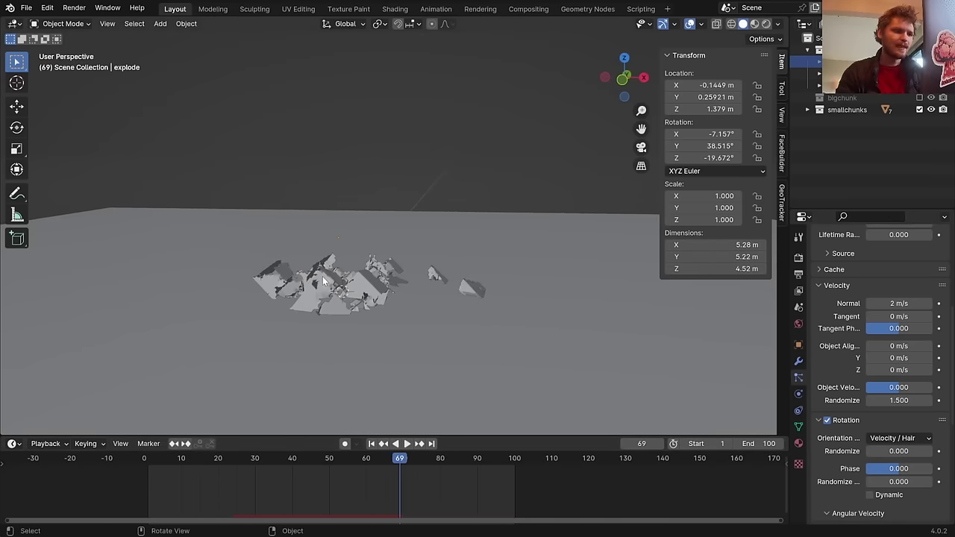
scroll(326, 285, up, 1)
click(225, 461)
key(space)
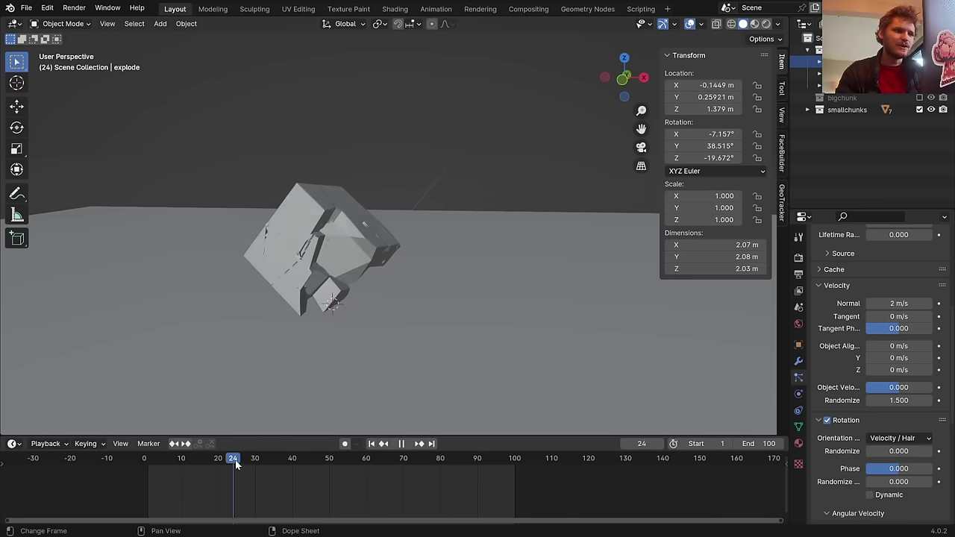
click(254, 459)
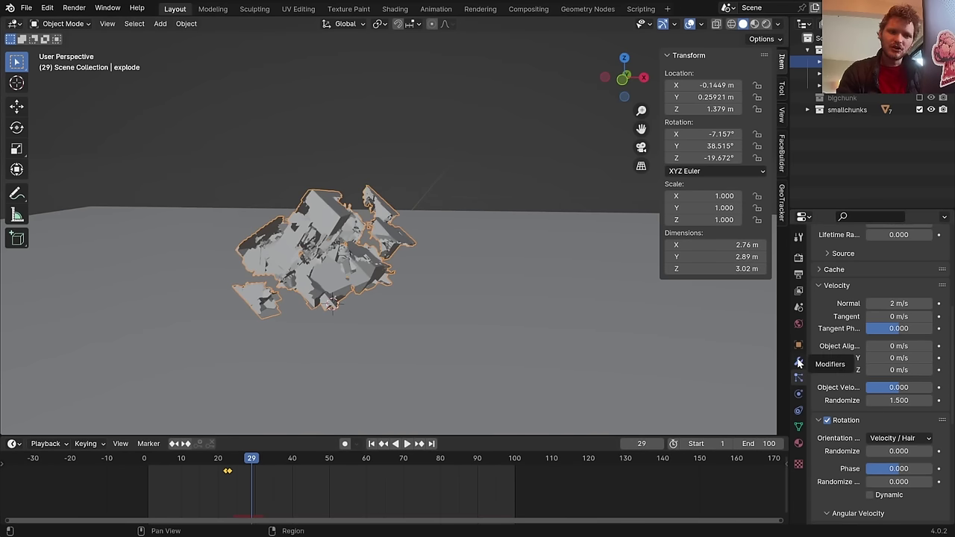
Set the particle Number in the Emission settings to 100 and replay the explosion from frame 1
scroll(945, 304, up, 5)
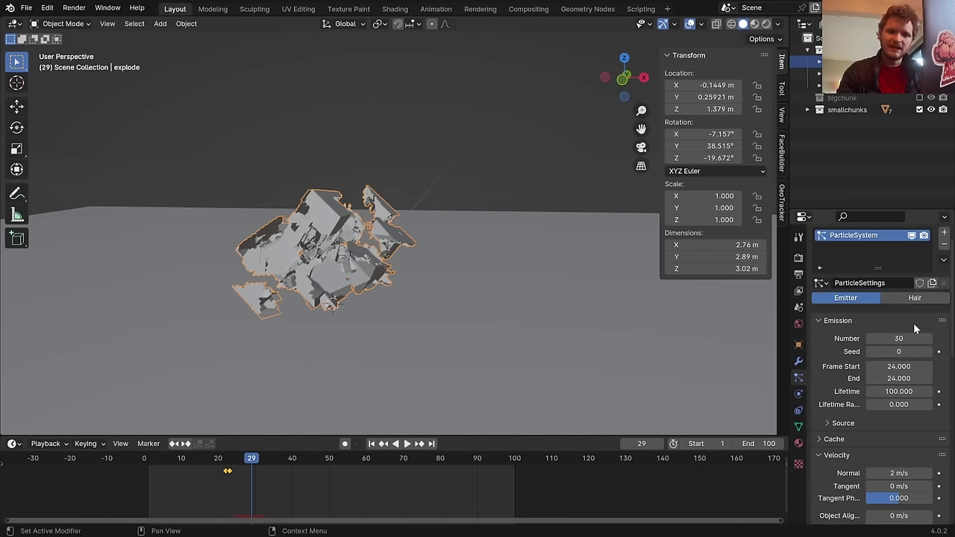
click(902, 340)
text(100)
key(Return)
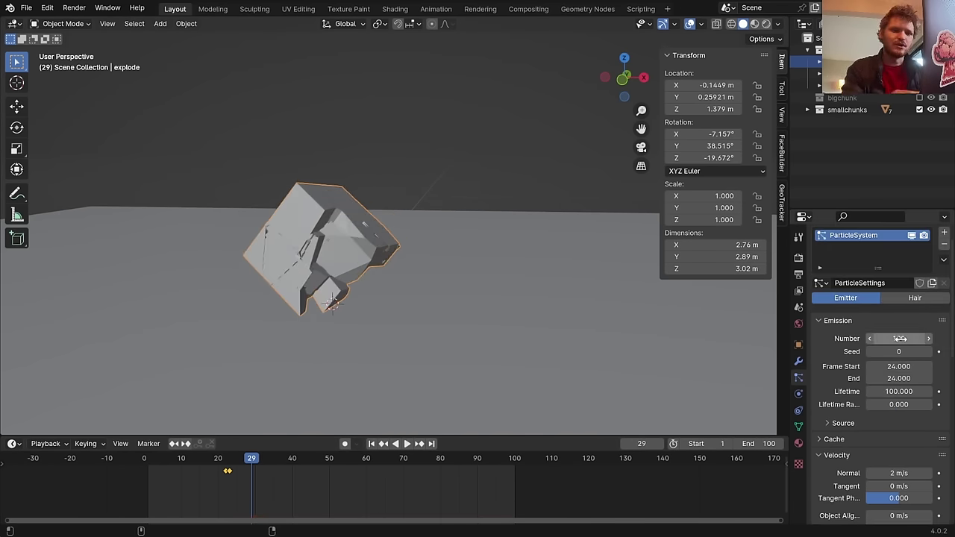
key(shift+Left)
key(space)
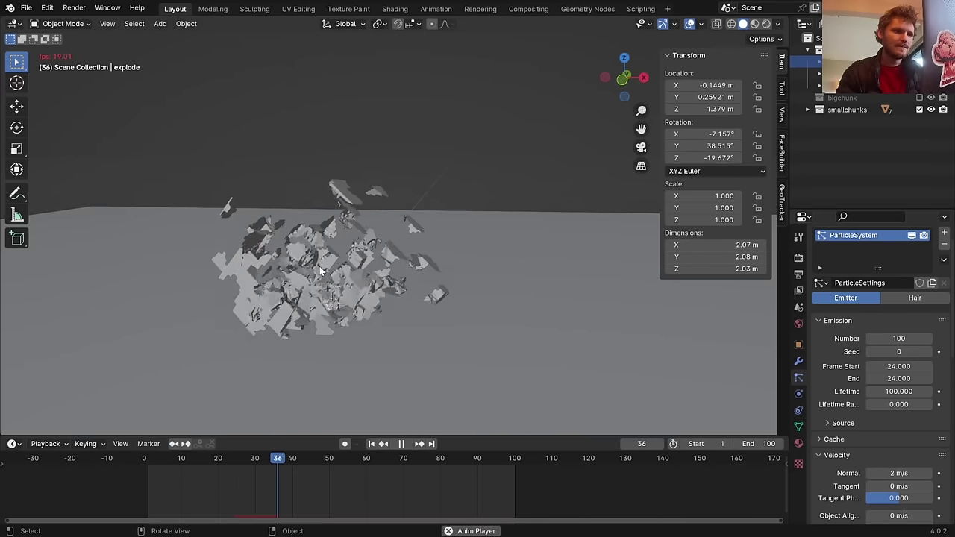
Stop the playback, move to frame 39, and unhide every chunk inside the smallchunks collection in the viewport
key(space)
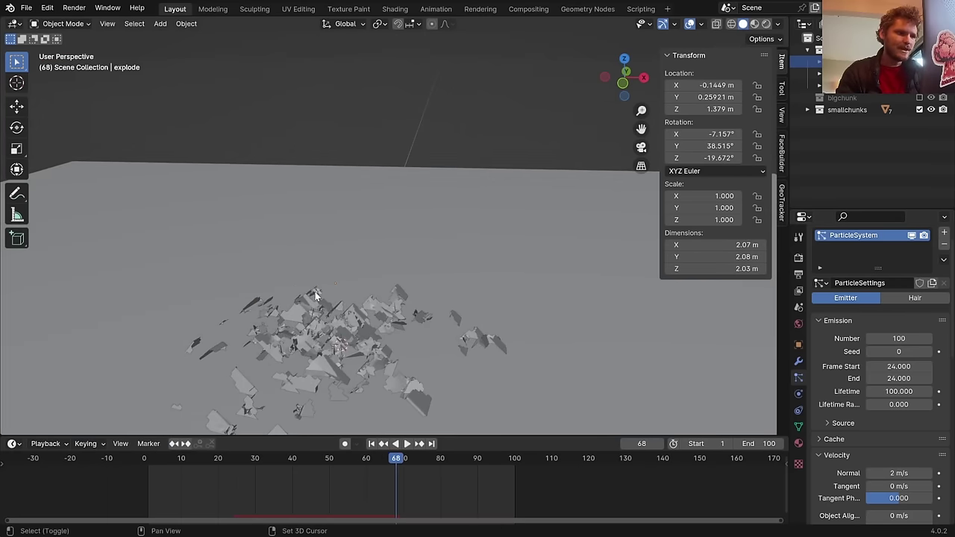
shift+middle_drag(312, 272, 312, 259)
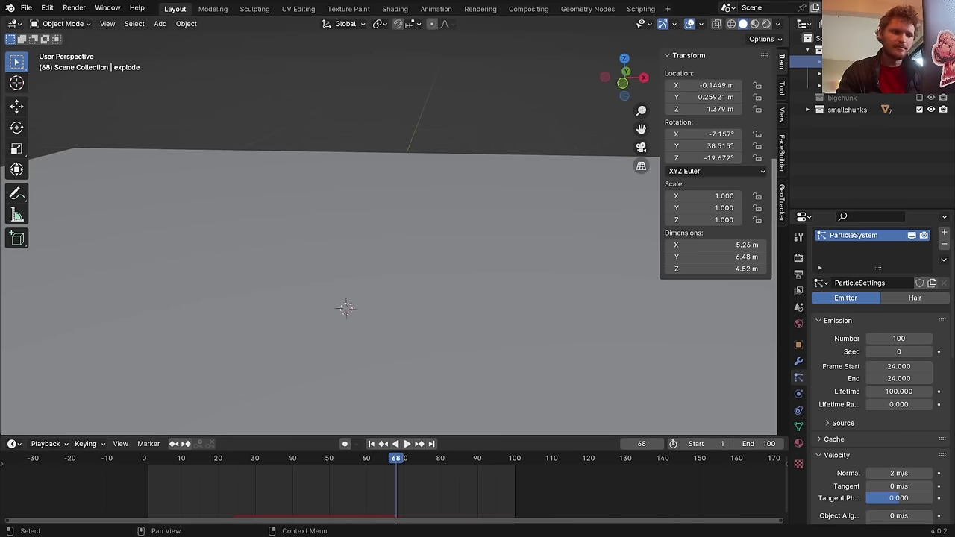
click(841, 110)
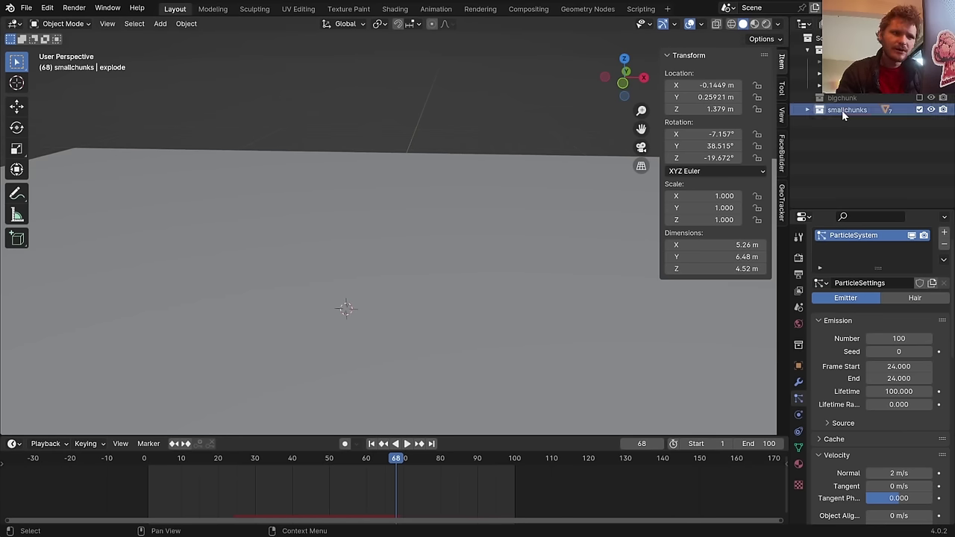
drag(312, 470, 272, 463)
key(space)
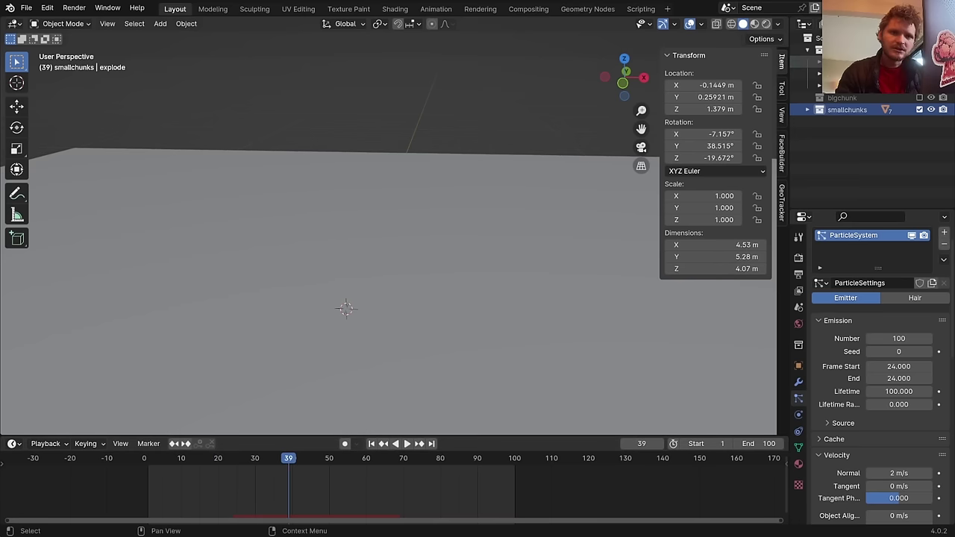
click(808, 109)
click(932, 121)
drag(931, 133, 931, 181)
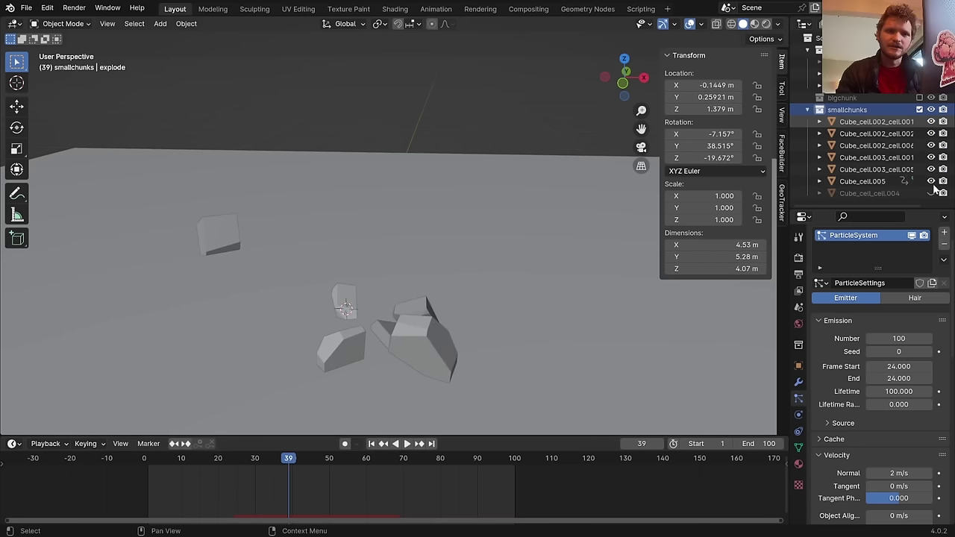
click(931, 194)
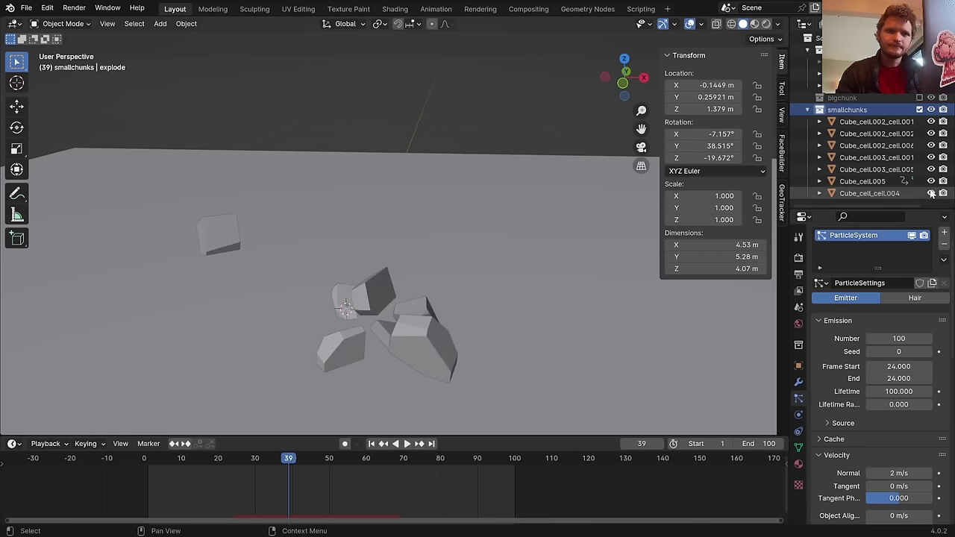
click(808, 110)
Replay the explosion from frame 1 with all small chunks shown and scrub to frame 36
key(shift+Left)
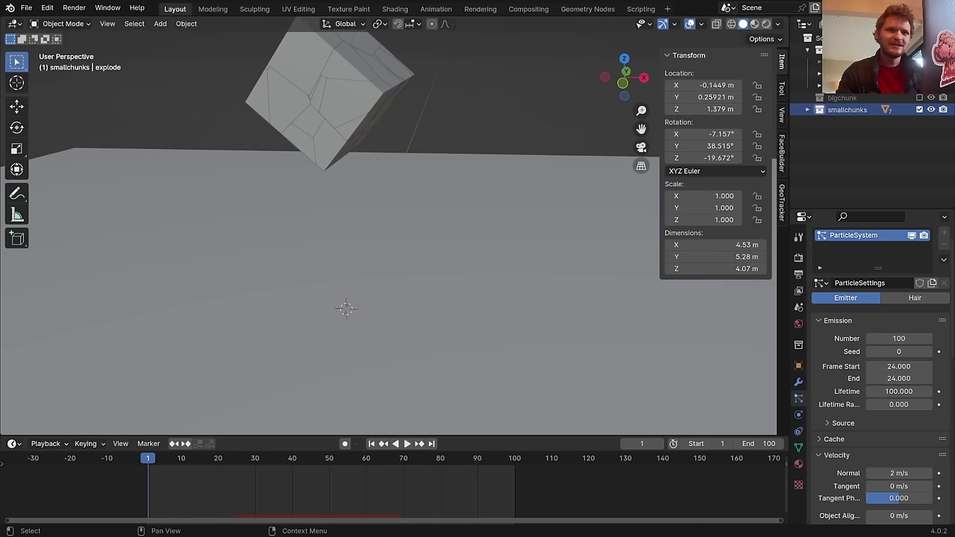
key(space)
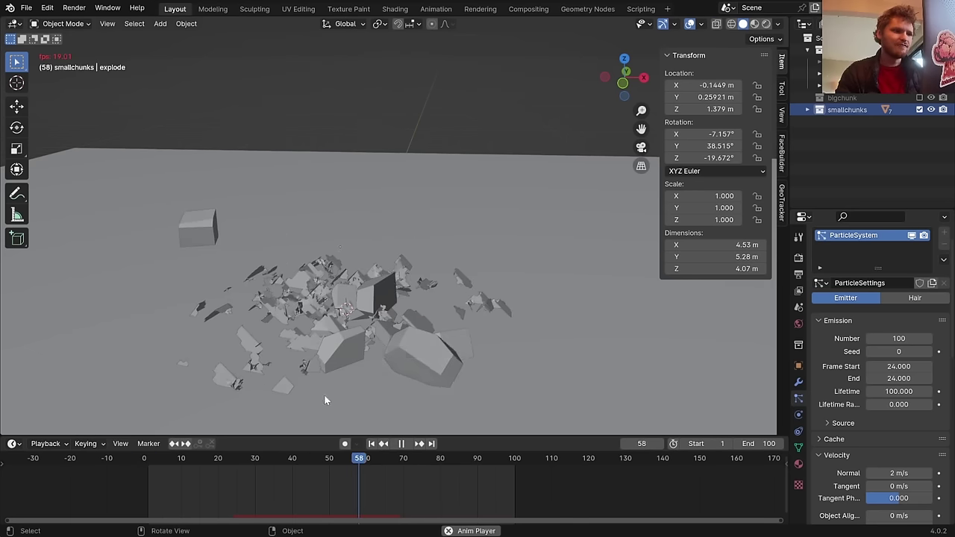
drag(229, 458, 278, 458)
Add Collision physics to the small chunks lying on the ground, including Cube_cell_cell.004 and Cube_cell.002_cell.001
click(332, 263)
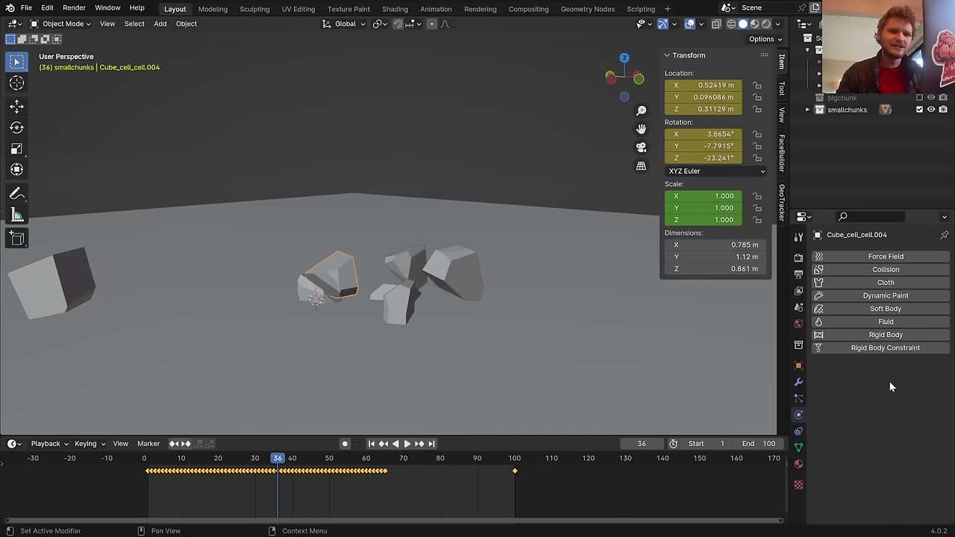
click(884, 270)
click(315, 296)
click(885, 269)
click(379, 286)
click(855, 269)
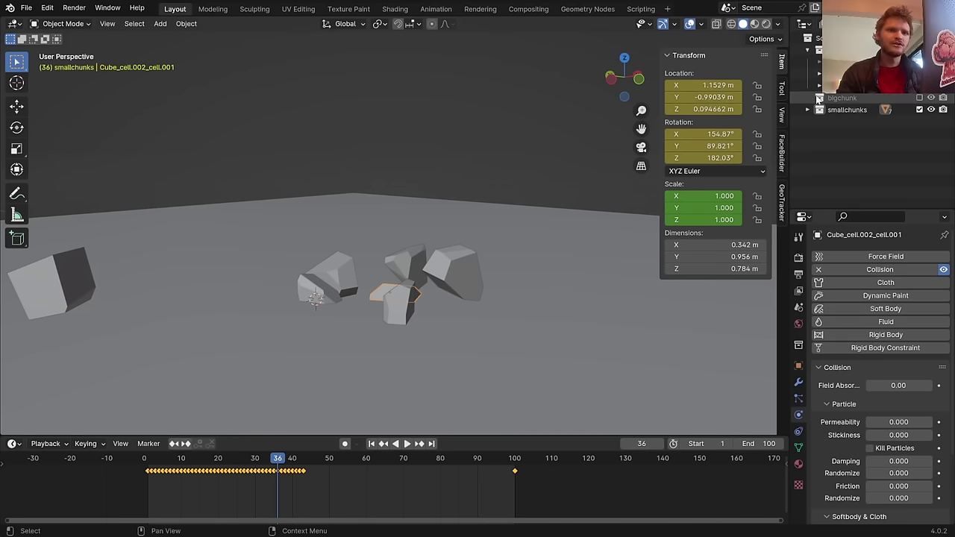
Select the explode debris at frame 33 and delete the bake in its particle cache
mouse_move(263, 464)
mouse_down()
mouse_move(228, 464)
mouse_move(266, 464)
mouse_up()
click(395, 269)
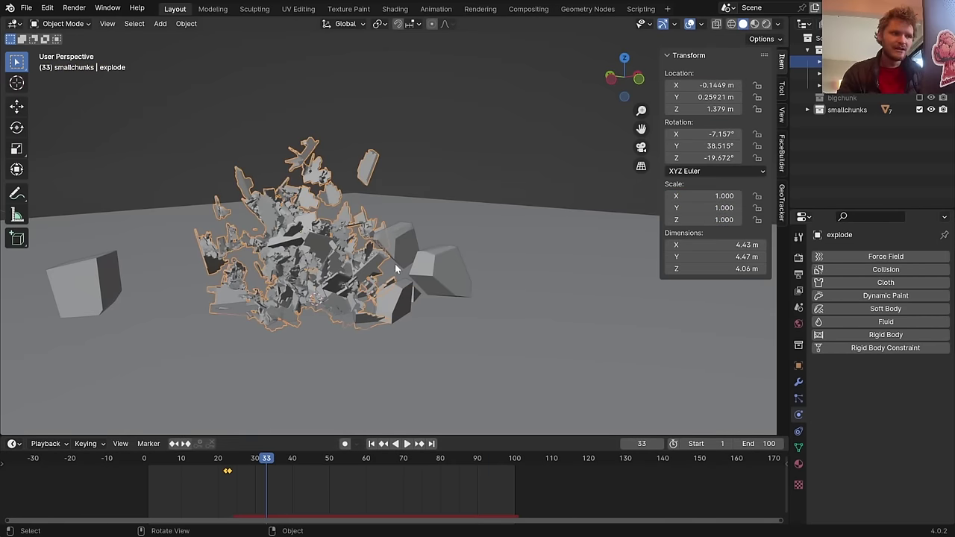
click(799, 399)
scroll(877, 414, down, 5)
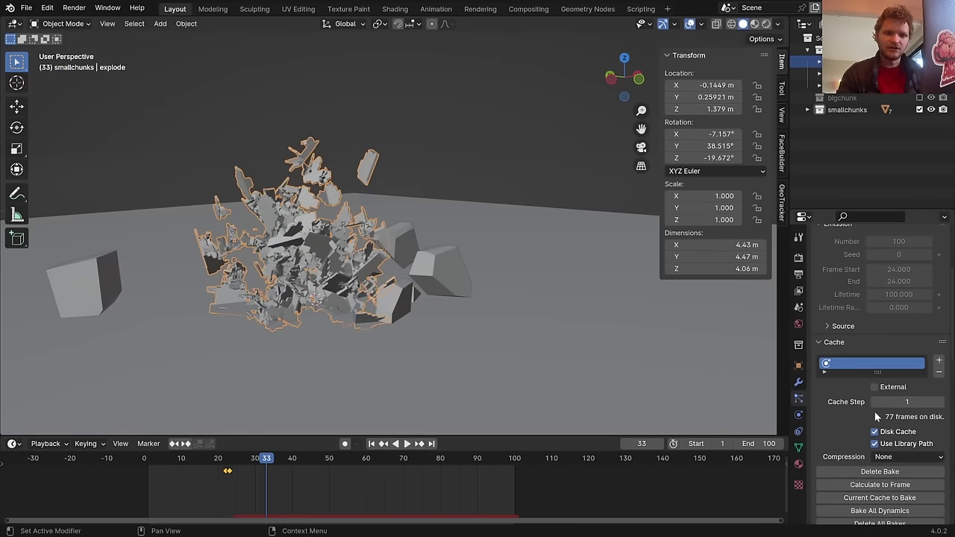
click(879, 472)
Save the file, replay the explosion from frame 1 to check the chunk collisions, and scrub to frame 56
key(shift+Left)
key(shift+space)
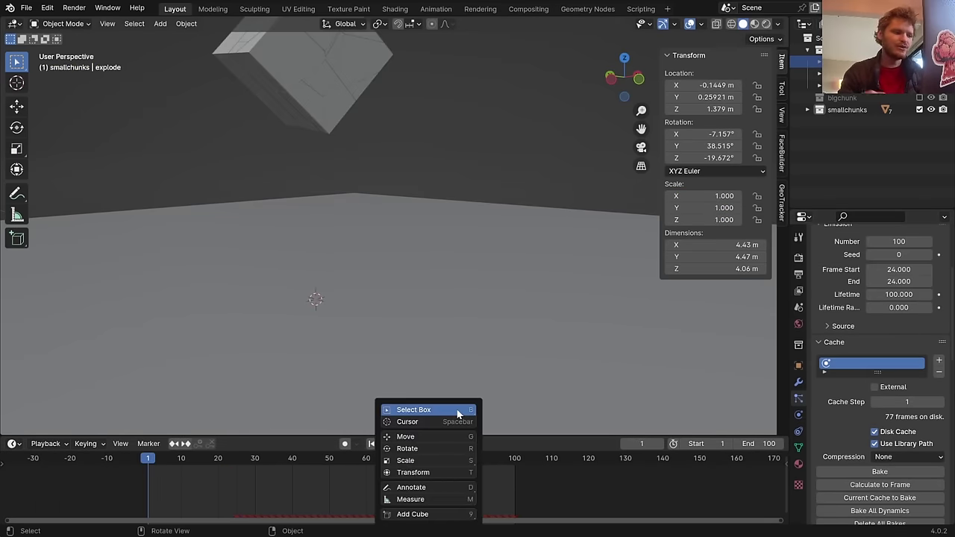
key(Escape)
key(ctrl+s)
key(space)
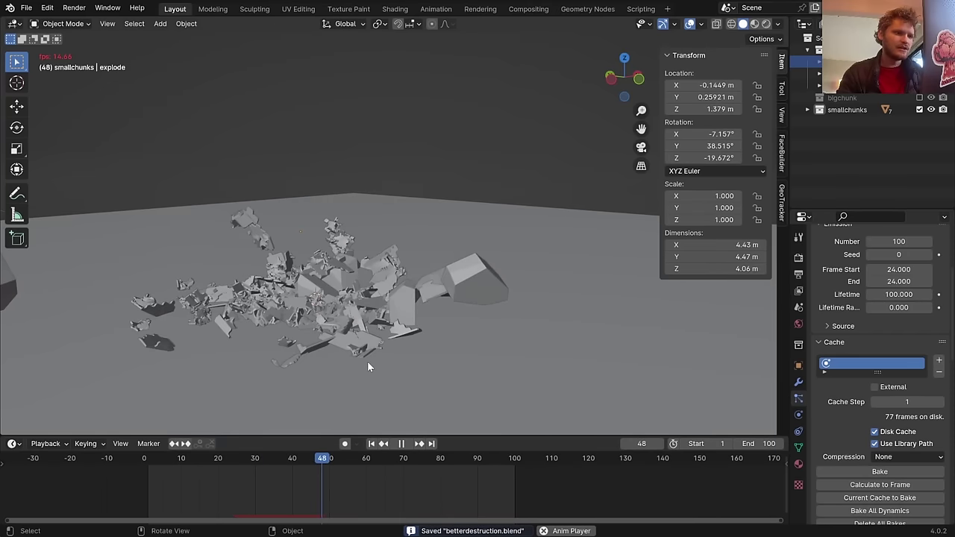
drag(397, 457, 351, 463)
Set collision Damping and Friction to 0.5 on Cube_cell.003_cell.005 and copy both values to all selected objects of the smallchunks collection
middle_drag(409, 274, 407, 299)
click(405, 348)
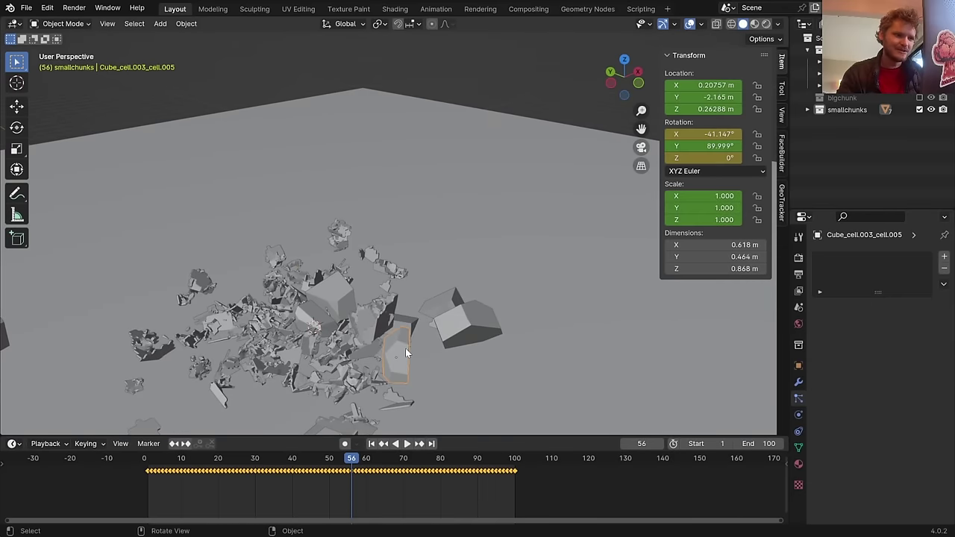
click(799, 415)
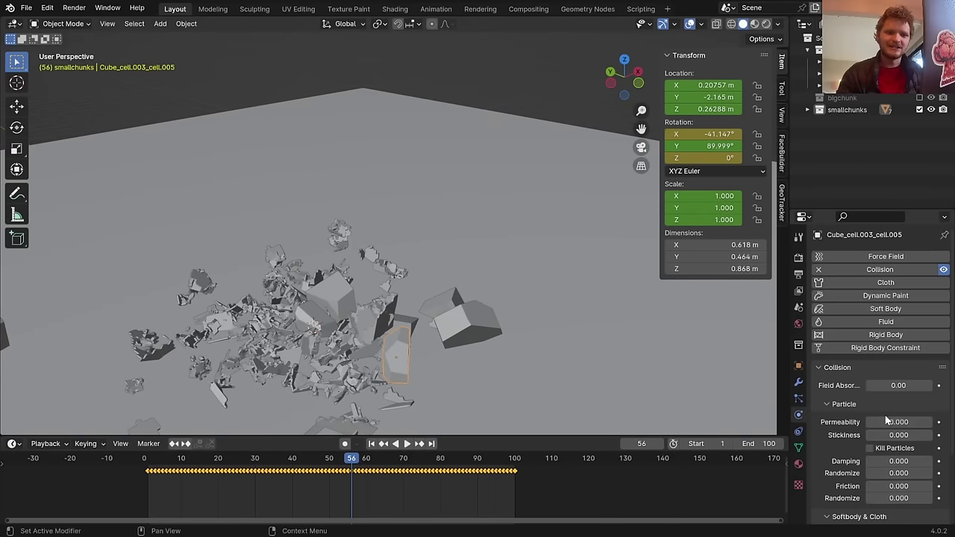
right_click(846, 109)
click(792, 123)
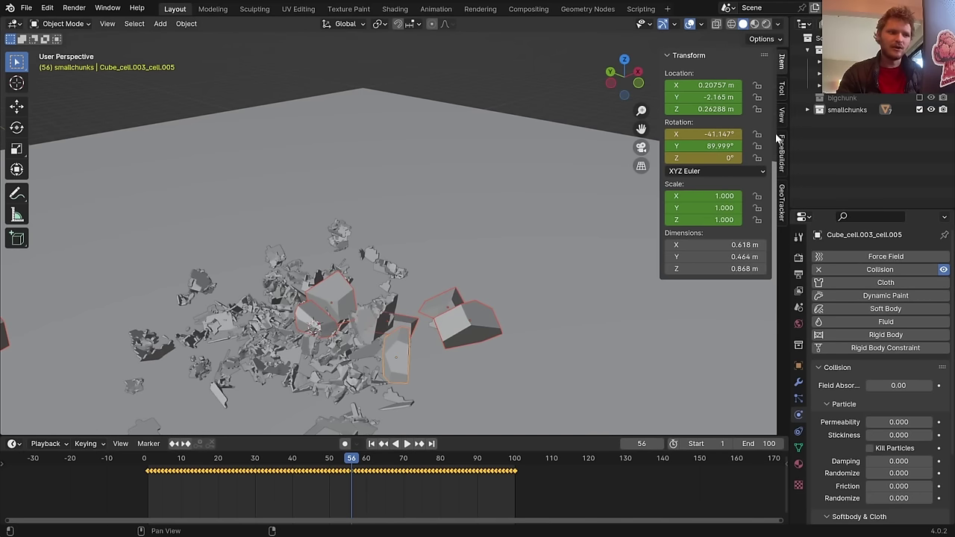
right_click(899, 462)
click(880, 447)
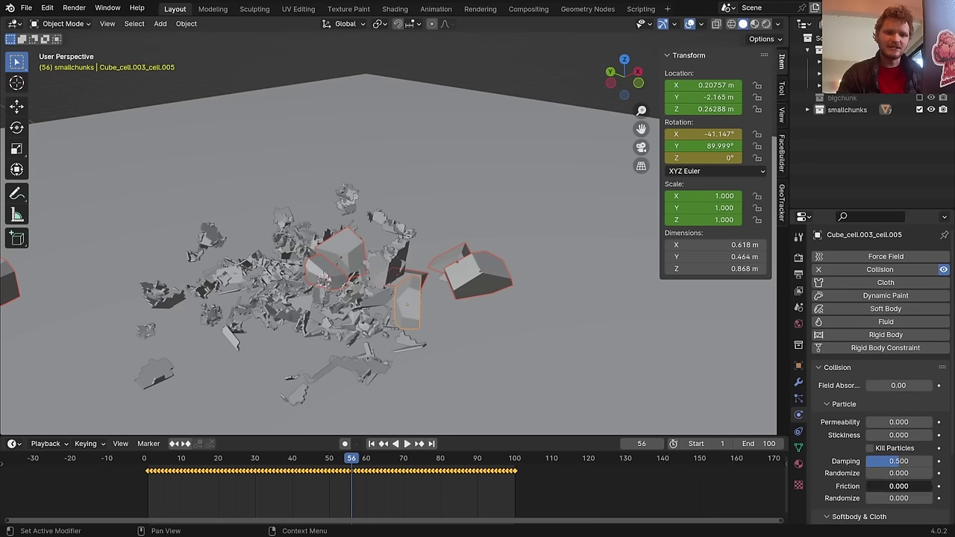
right_click(904, 486)
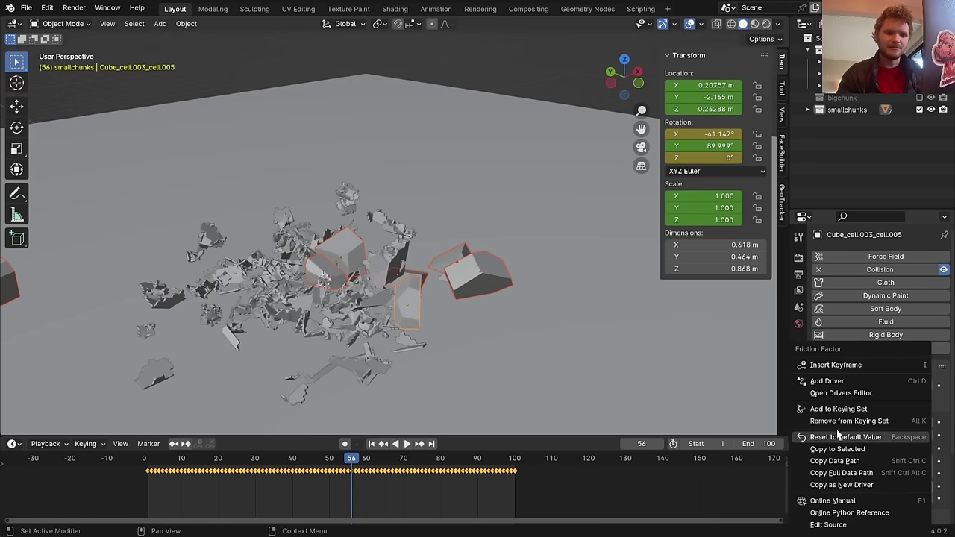
click(846, 450)
Replay the explosion from frame 1 and inspect the debris around the chunks up close at frame 50
key(space)
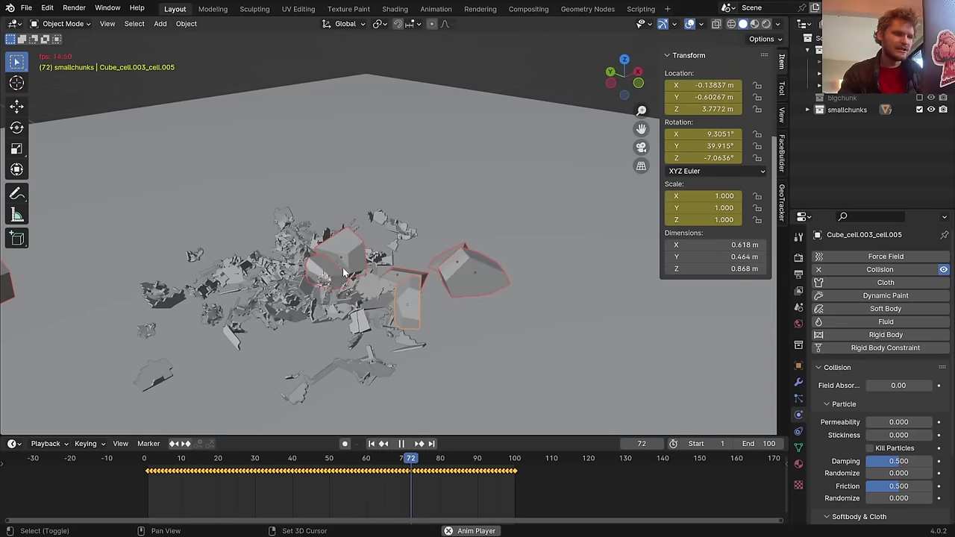
key(shift+Left)
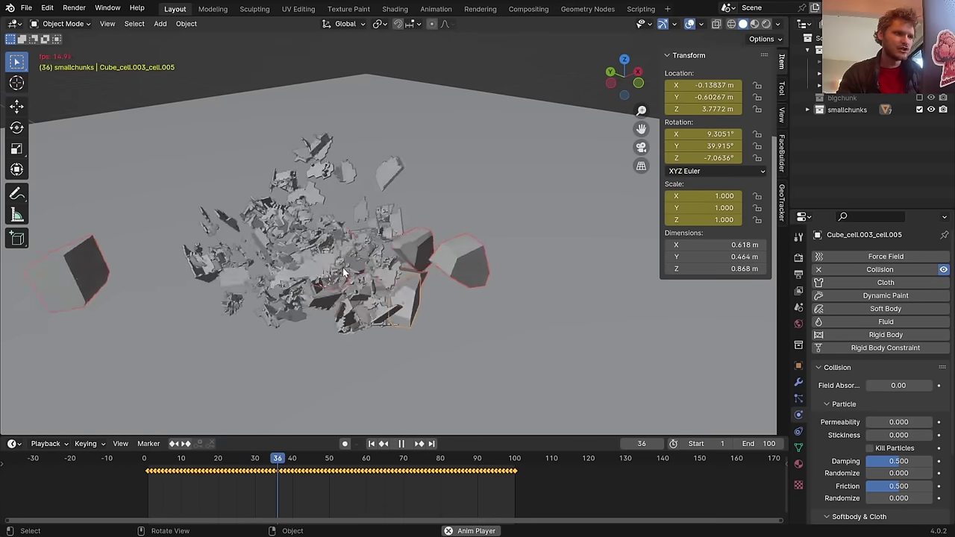
drag(390, 459, 322, 467)
key(space)
middle_drag(321, 272, 282, 247)
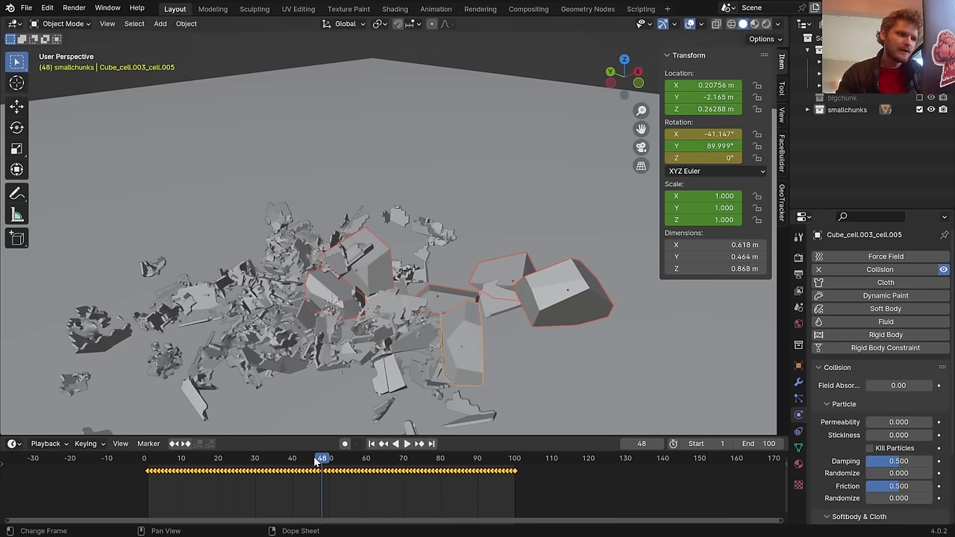
mouse_move(317, 462)
mouse_down()
mouse_move(298, 460)
mouse_move(403, 459)
mouse_move(244, 459)
mouse_move(329, 459)
mouse_up()
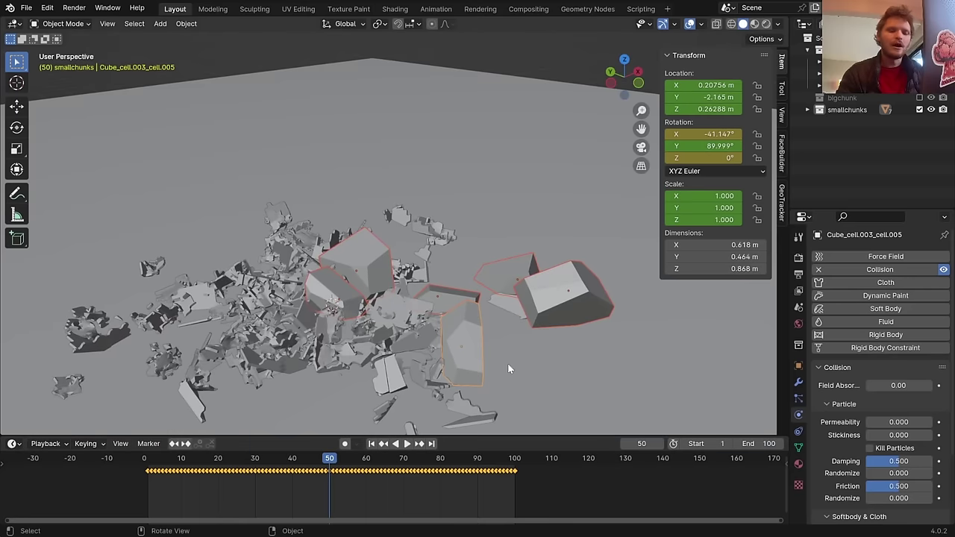
Save the file and bake the particle cache of the explode debris
key(ctrl+s)
click(799, 308)
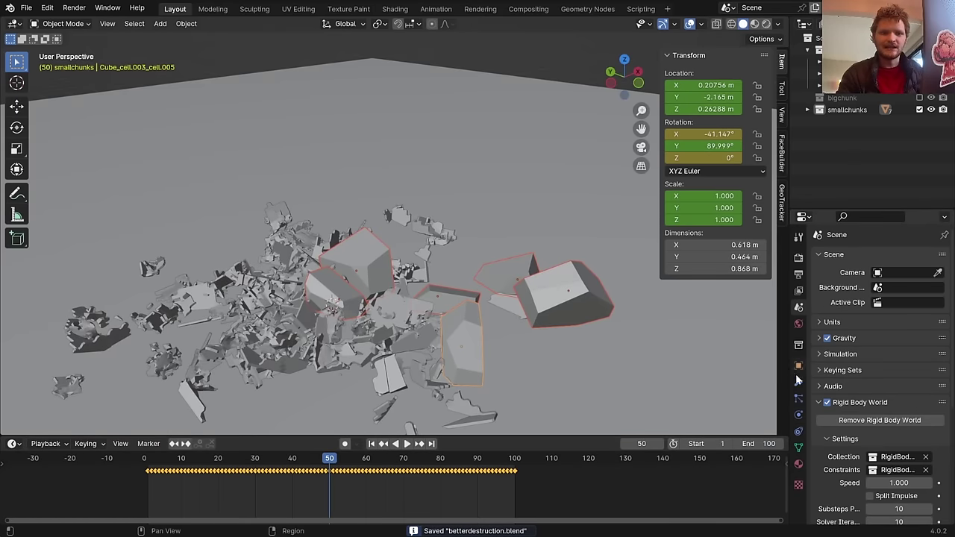
click(799, 400)
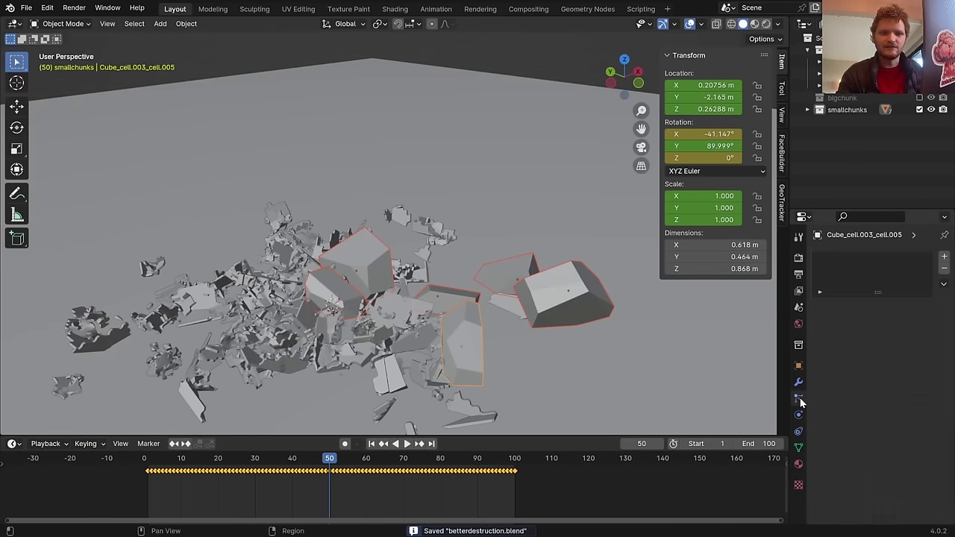
click(441, 232)
scroll(858, 395, down, 6)
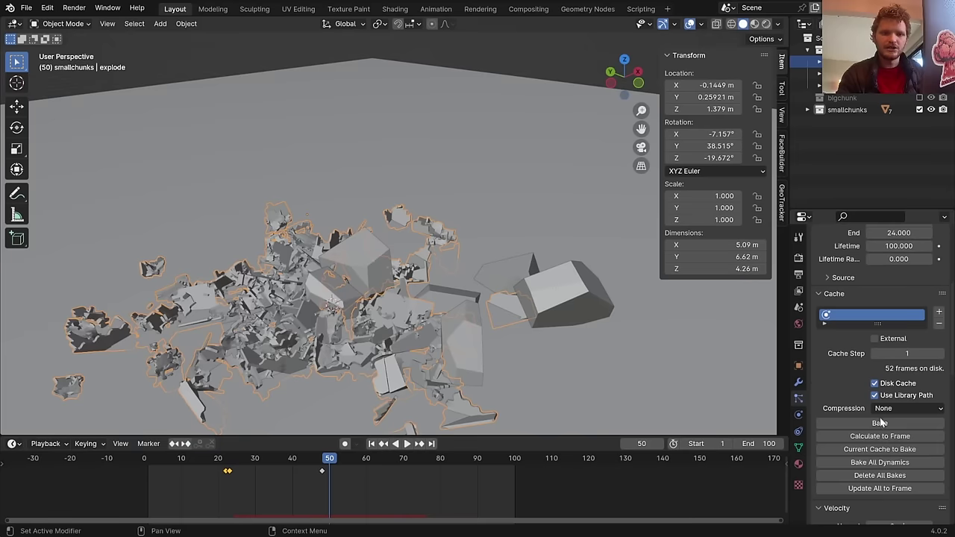
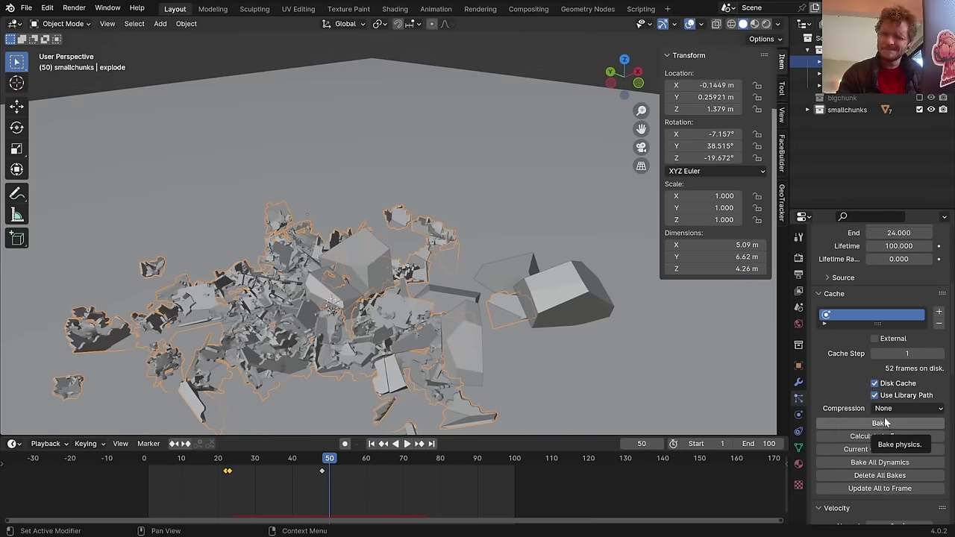
click(881, 423)
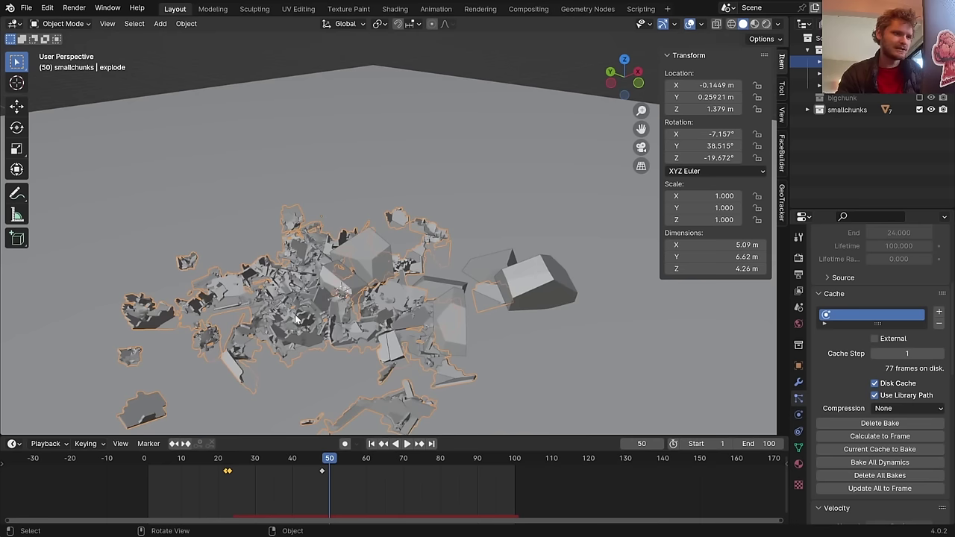
Return to frame 1, hide the viewport overlays, and enable Cavity and Shadow in the viewport shading
key(shift+Left)
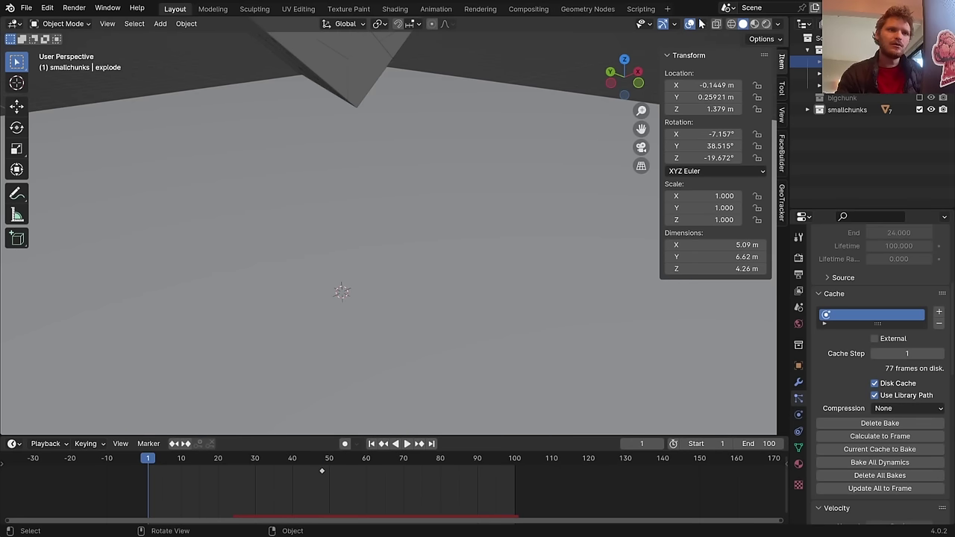
click(778, 24)
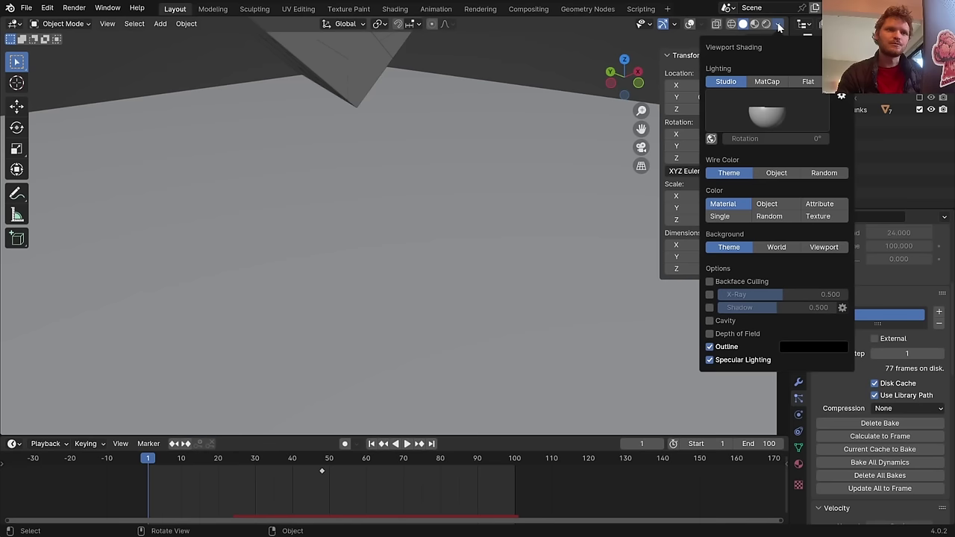
click(710, 321)
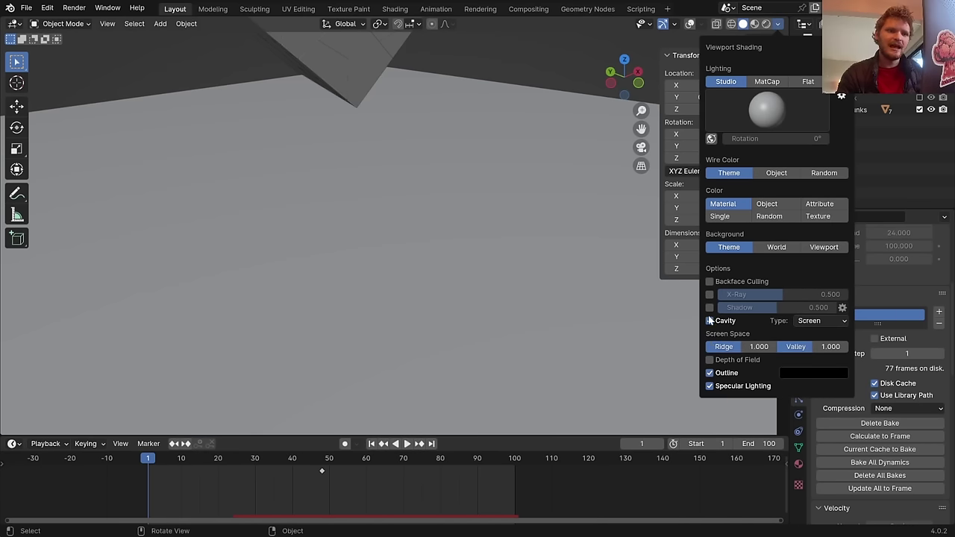
click(709, 307)
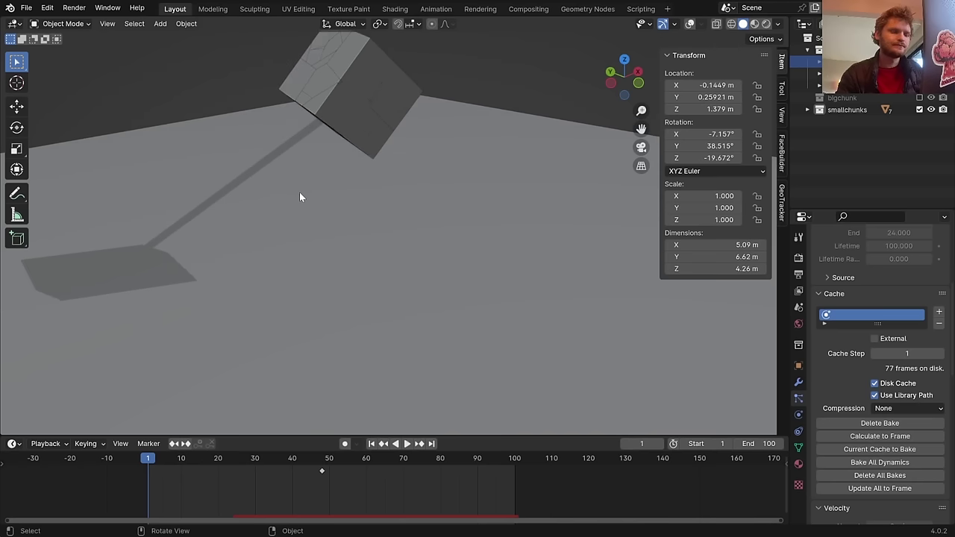
Play the baked destruction repeatedly from frame 1 with the shaded shadows to review the final motion
key(space)
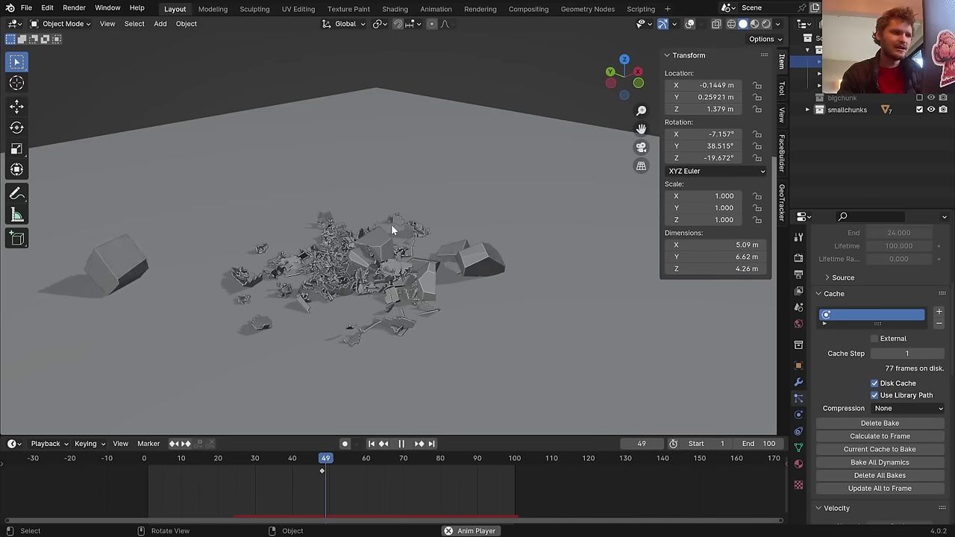
key(shift+Left)
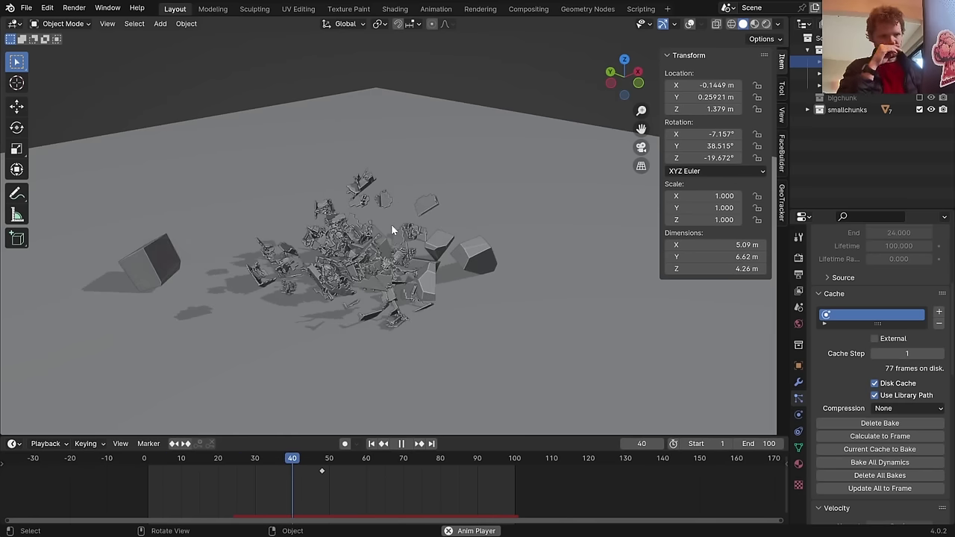
key(shift+Left)
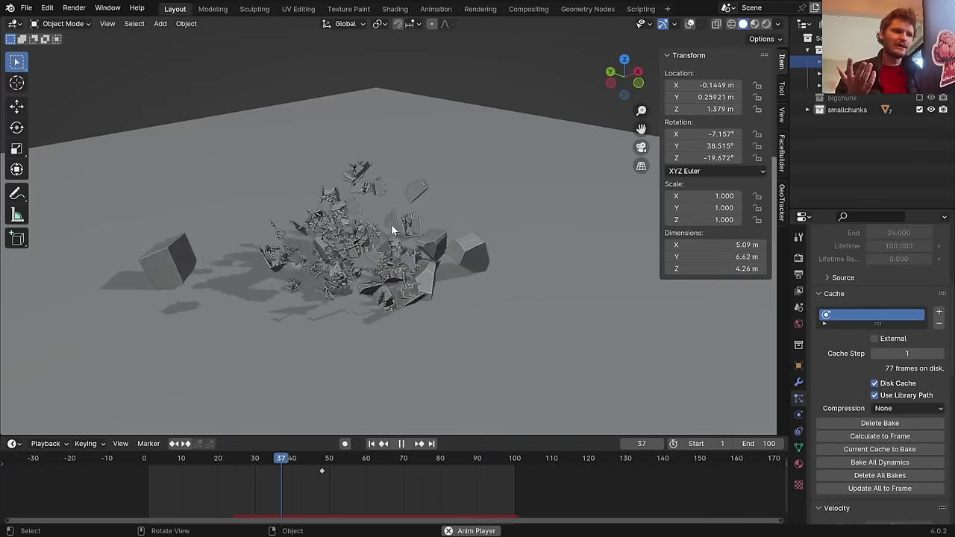
Replay and scrub the baked explosion between about frames 25 and 51, ending at frame 30, to examine the debris motion
key(space)
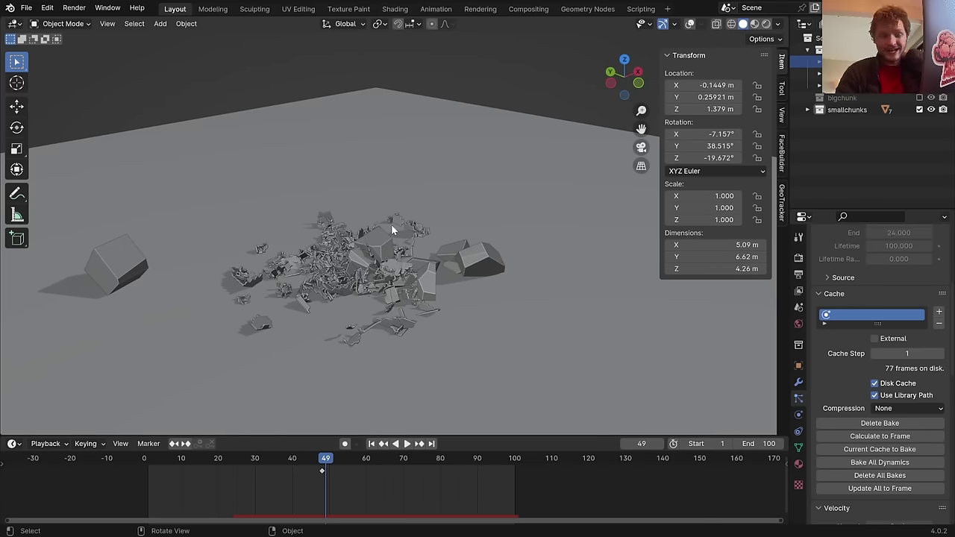
drag(324, 464, 234, 458)
key(space)
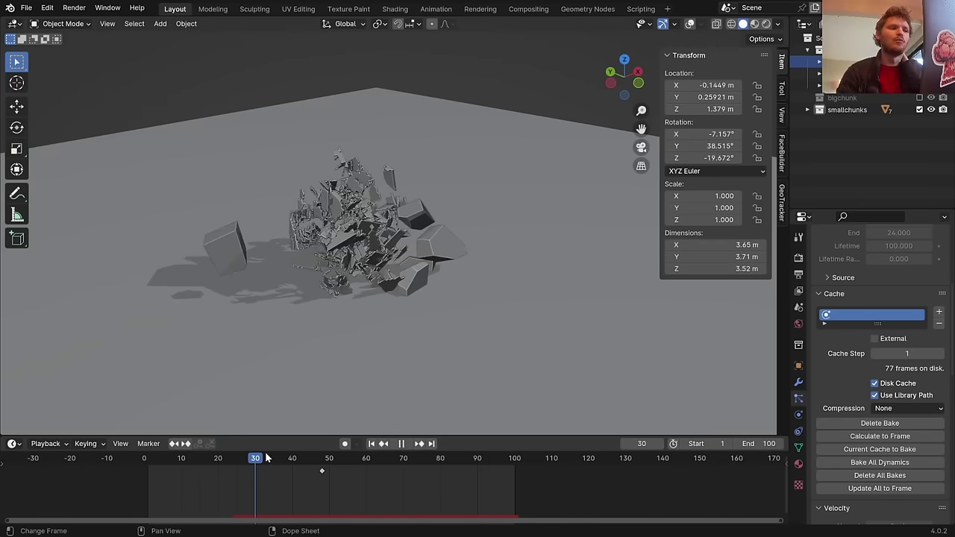
click(234, 458)
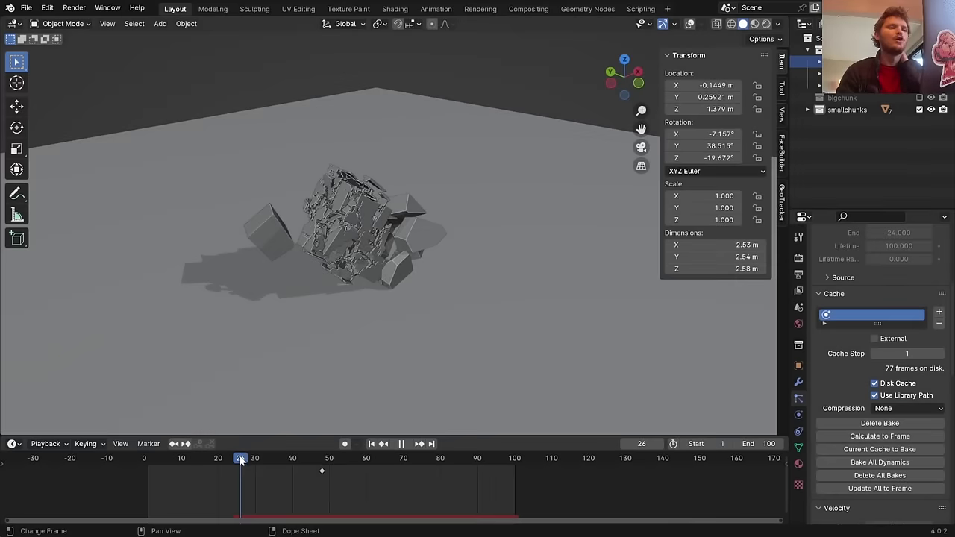
drag(241, 460, 269, 456)
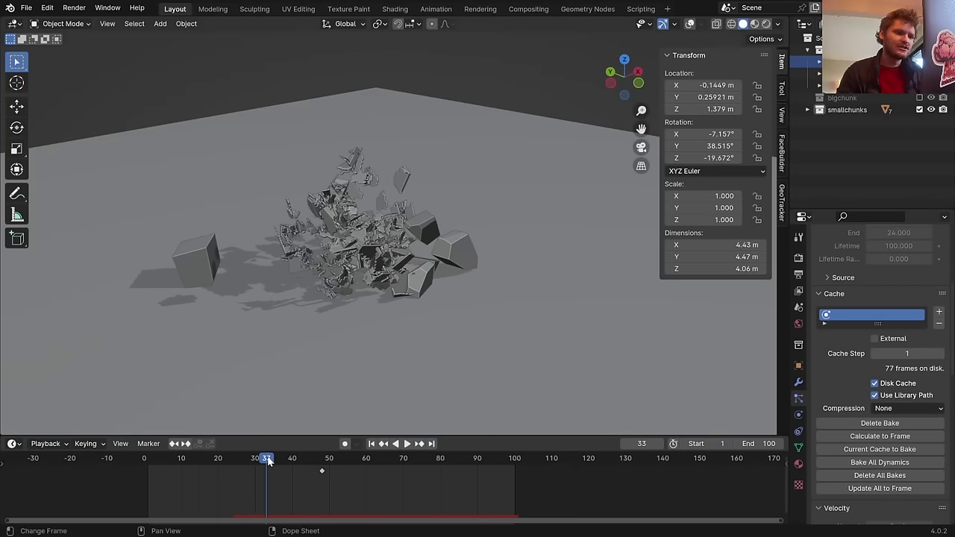
key(space)
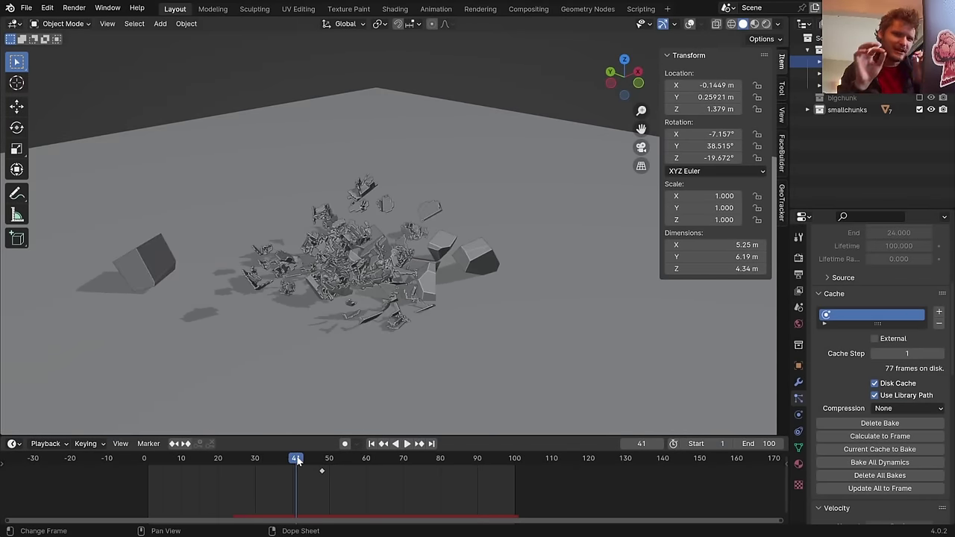
key(space)
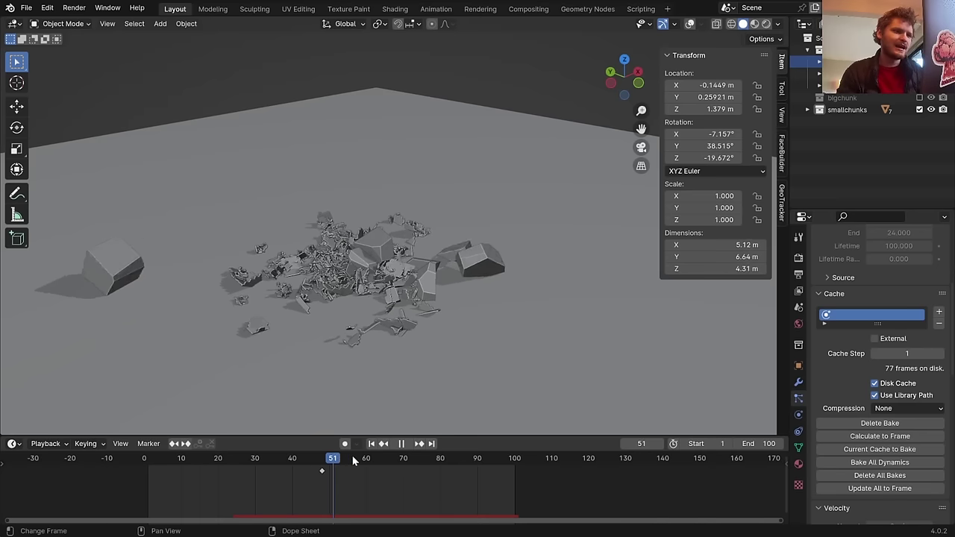
drag(354, 461, 256, 457)
Save the file and exclude the smallchunks collection from the view layer
key(ctrl+s)
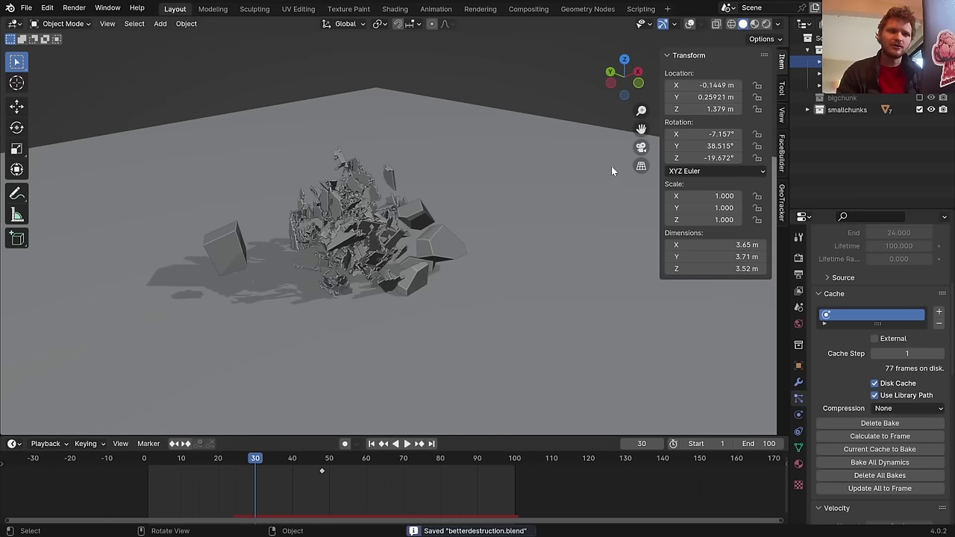
click(807, 110)
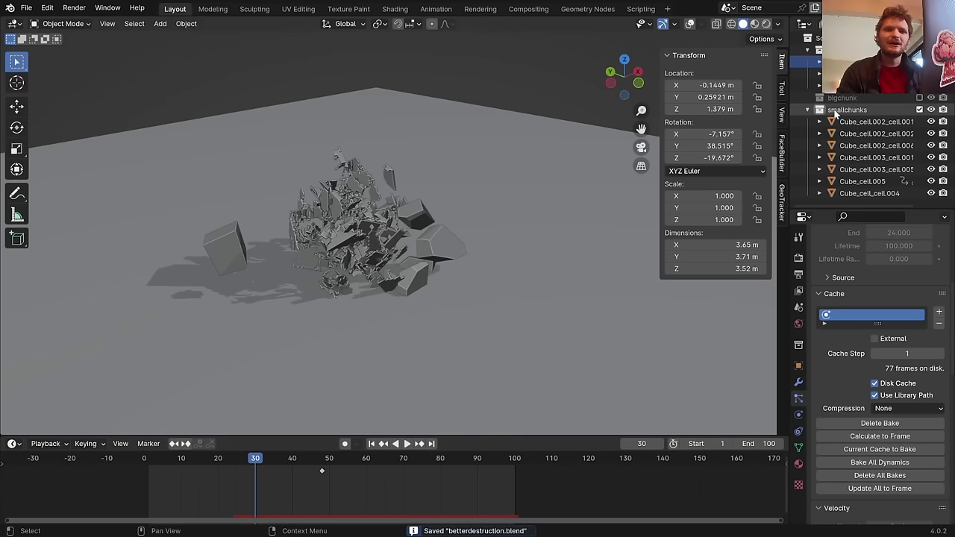
click(850, 122)
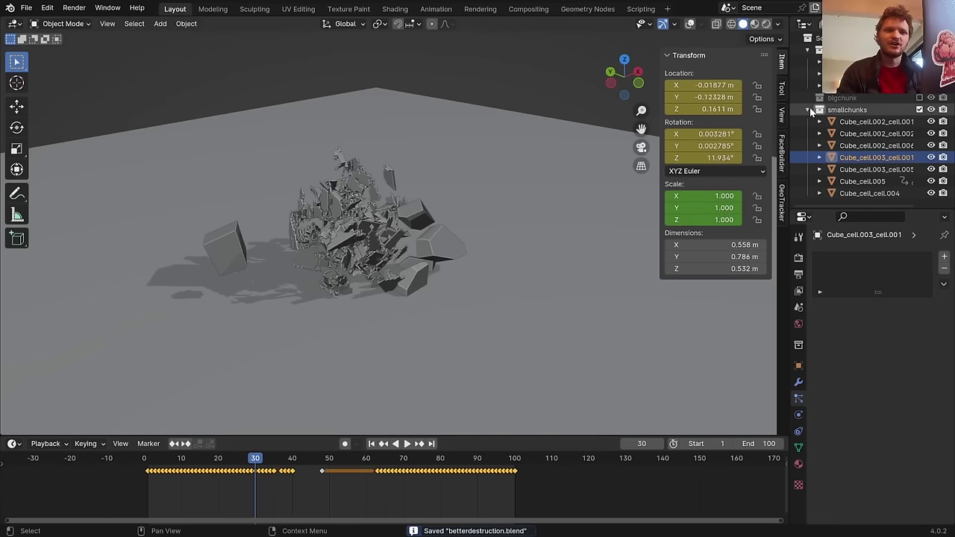
click(808, 110)
click(919, 110)
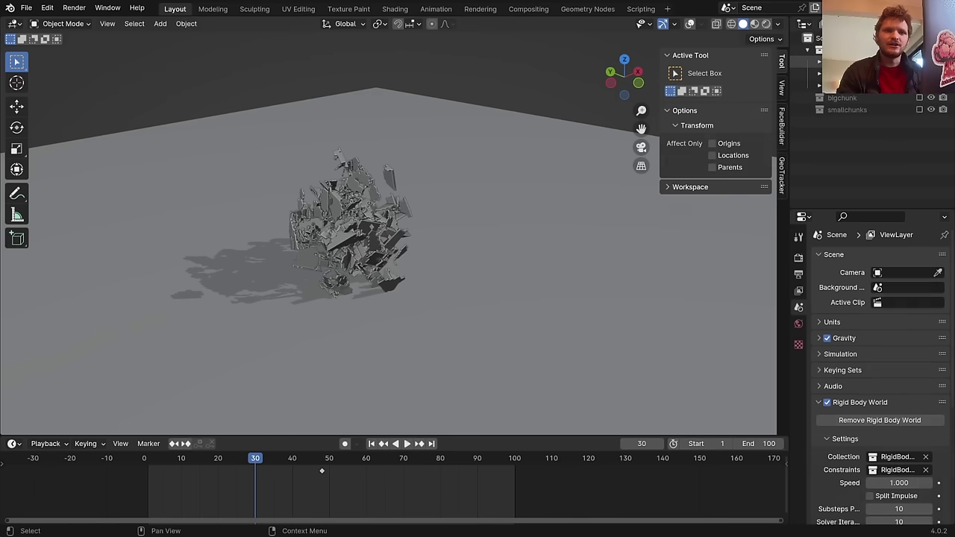
Add a 2 m cube, rename it geonodes_small, and save the file
click(865, 73)
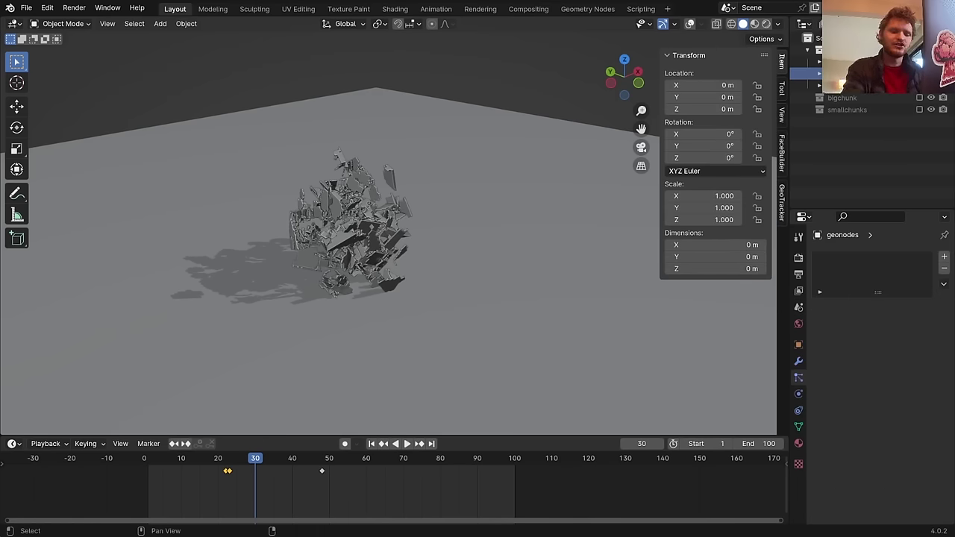
key(shift+a)
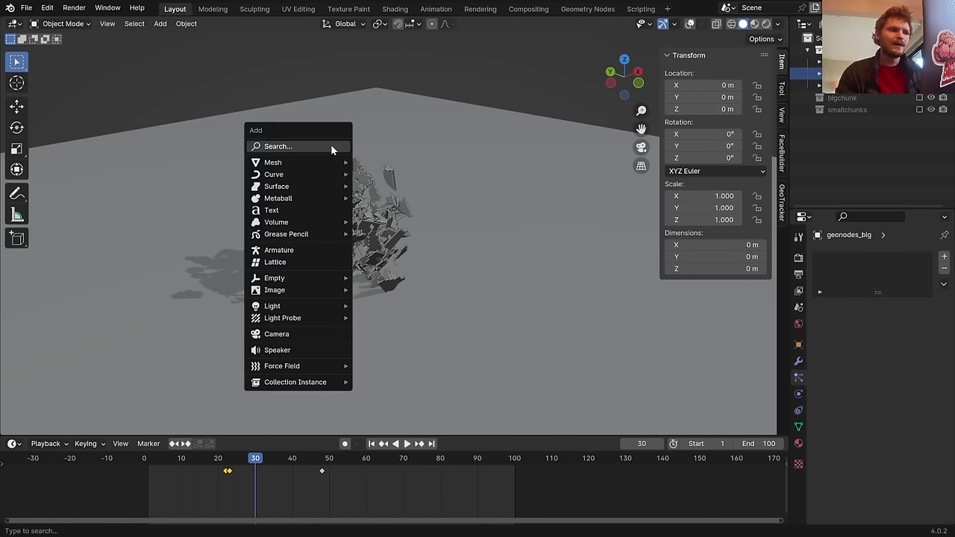
mouse_move(303, 162)
click(388, 173)
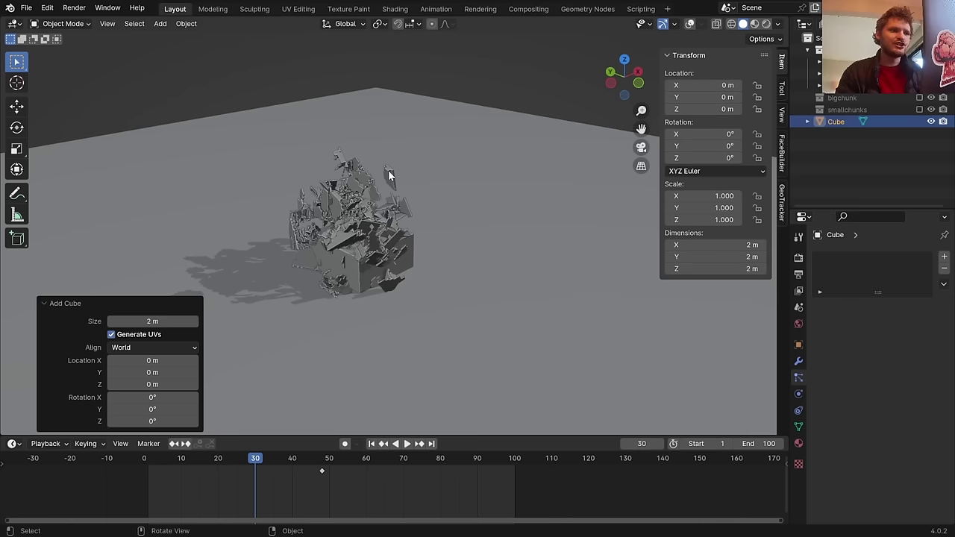
double_click(832, 123)
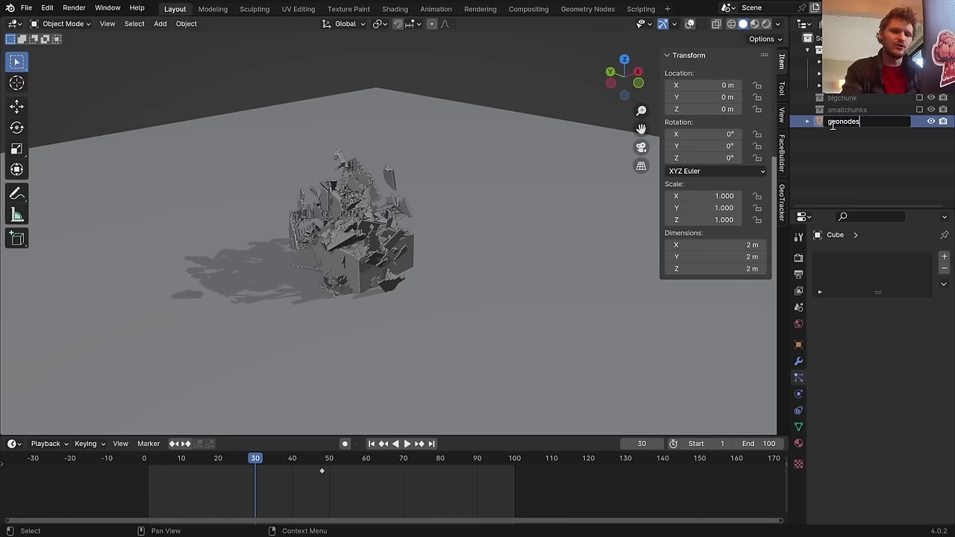
text(geonodes_small)
key(Return)
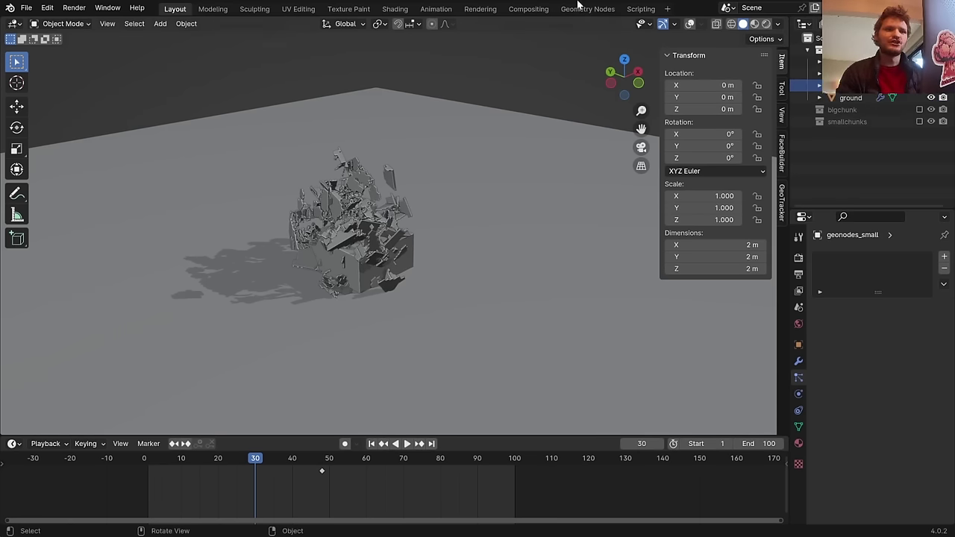
key(ctrl+s)
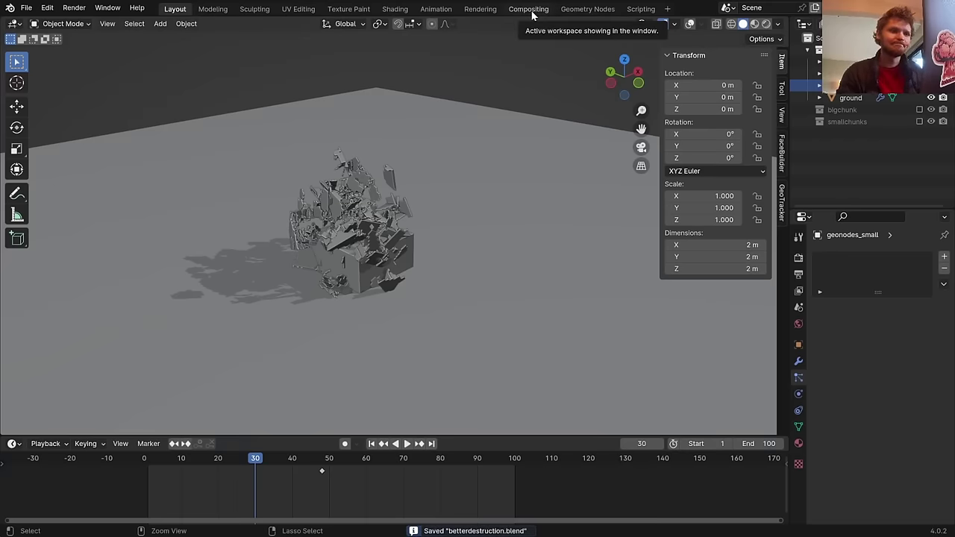
Create a new geometry node tree on geonodes_small and delete its Group Input node
click(587, 9)
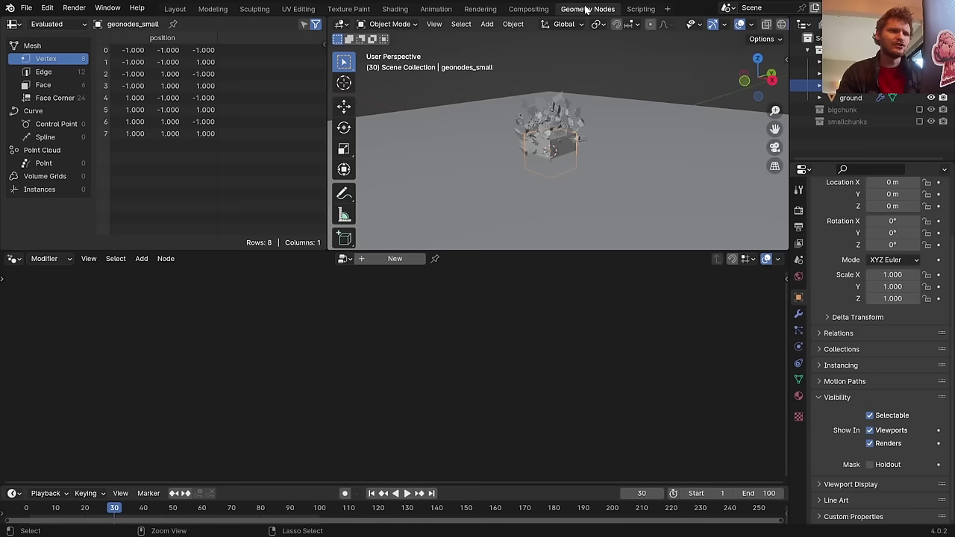
click(395, 259)
click(219, 389)
key(x)
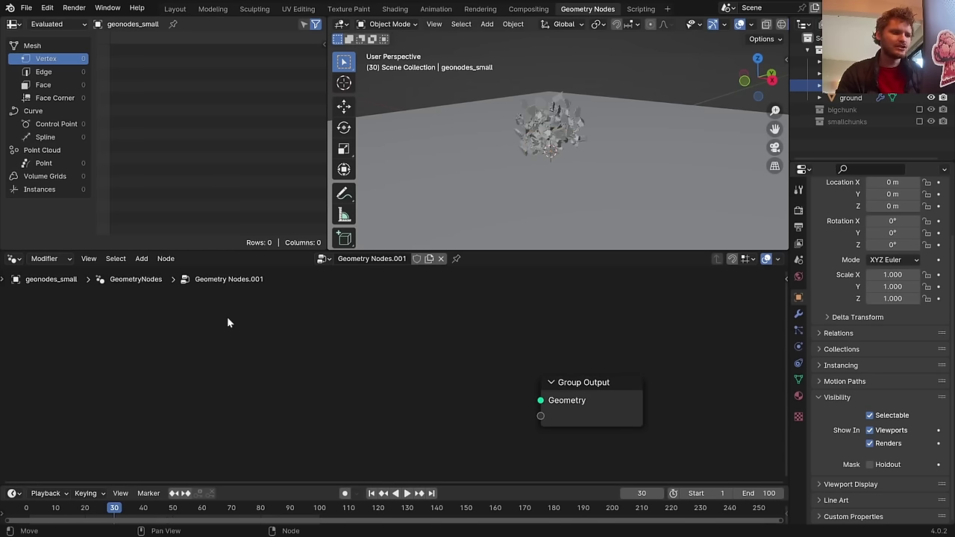
Add a Collection Info node set to smallchunks and connect its Instances output to the Group Output geometry
key(shift+a)
mouse_move(218, 228)
text(coll)
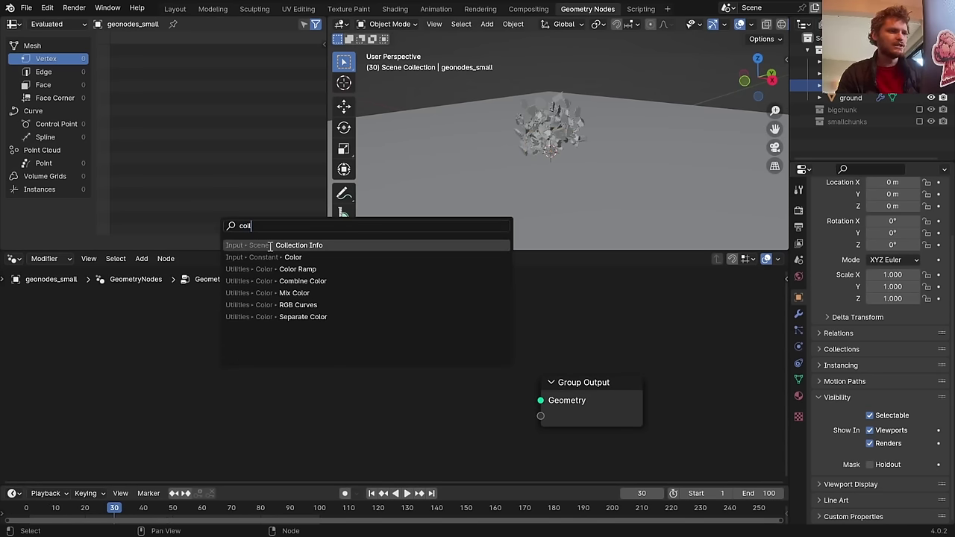
key(Return)
click(185, 382)
drag(294, 411, 540, 400)
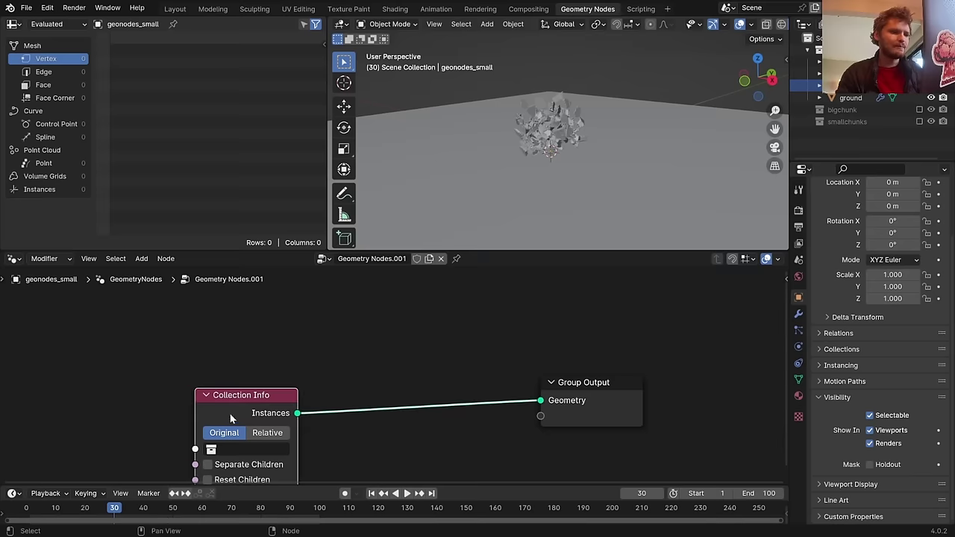
drag(246, 394, 244, 338)
click(234, 385)
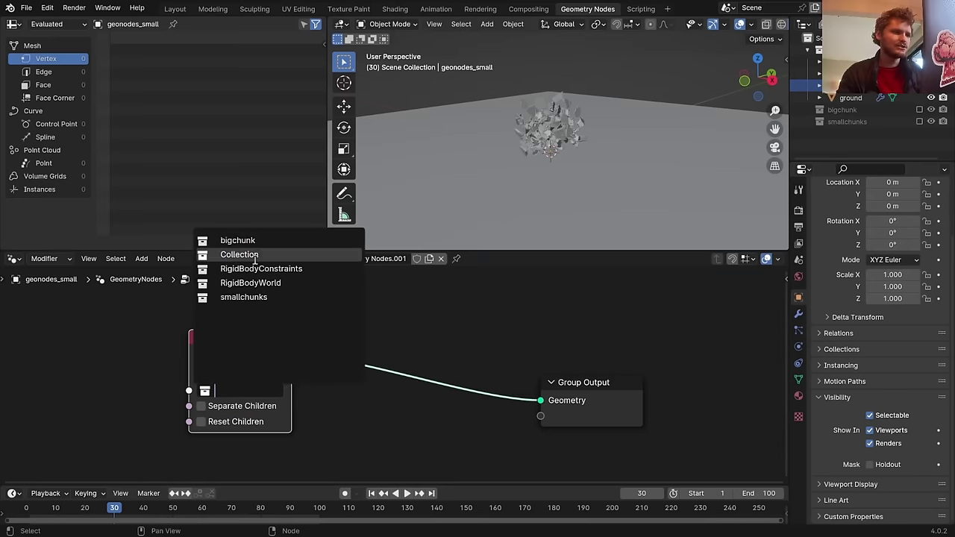
click(243, 297)
Play the animation to check the instanced small chunks from another angle, and save the file
key(space)
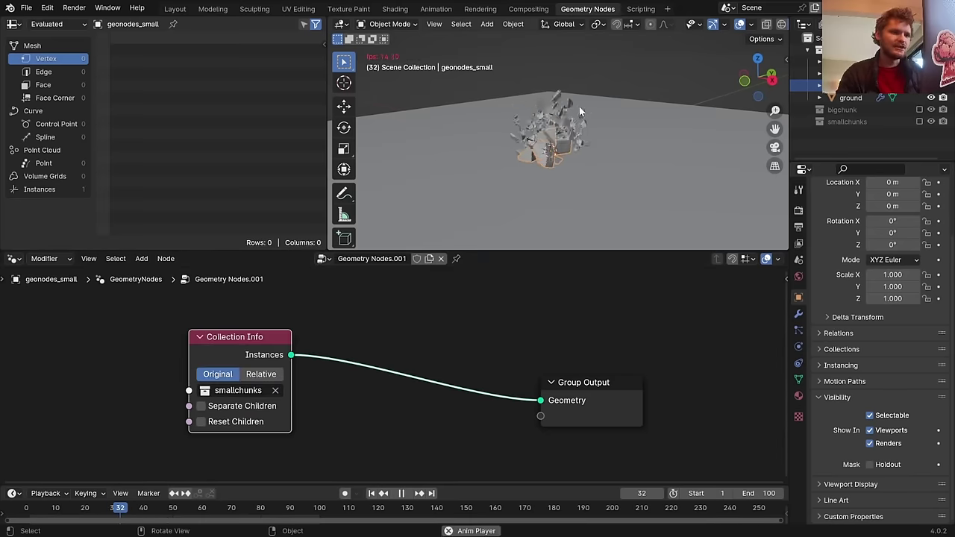
middle_drag(576, 108, 496, 145)
key(space)
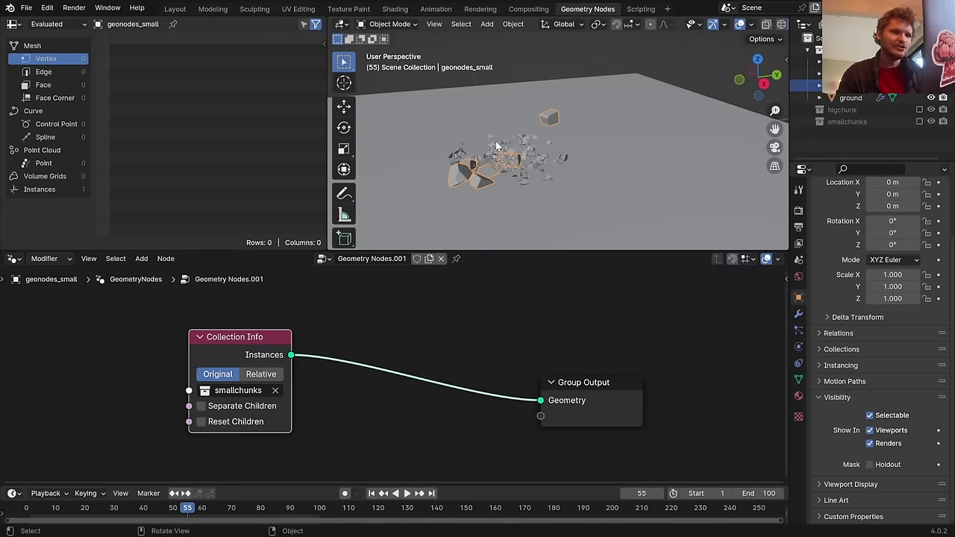
key(ctrl+s)
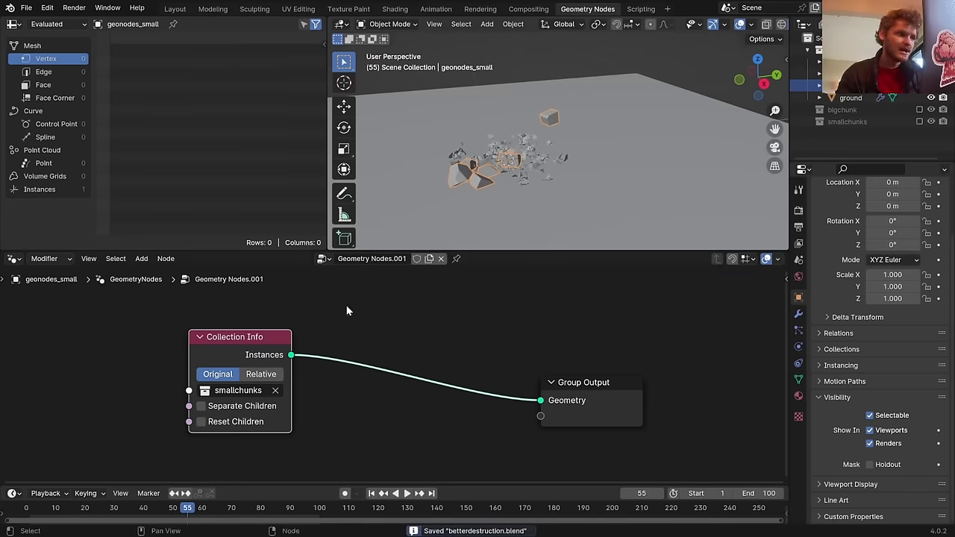
View the instances in the spreadsheet and insert a Realize Instances node between Collection Info and Group Output
click(66, 188)
key(shift+a)
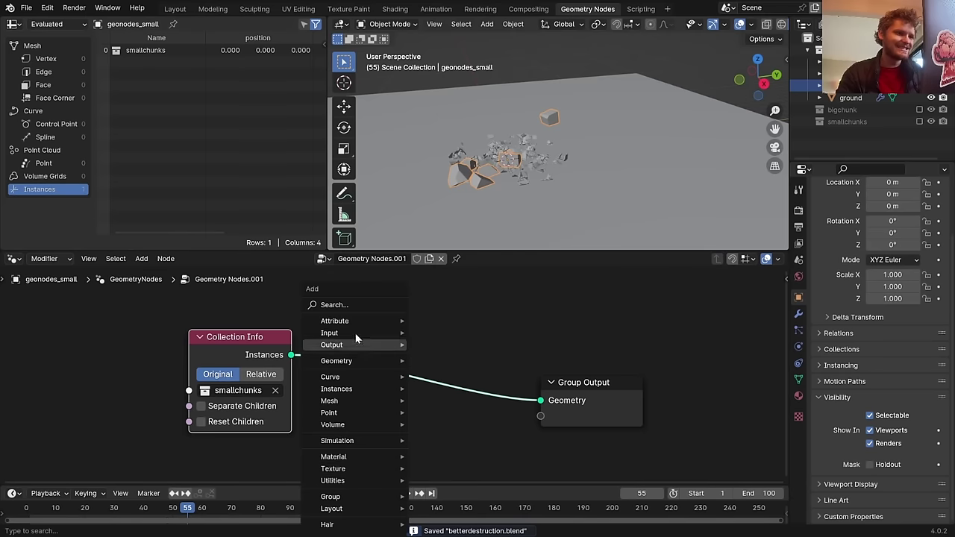
text(rea)
key(Return)
click(328, 338)
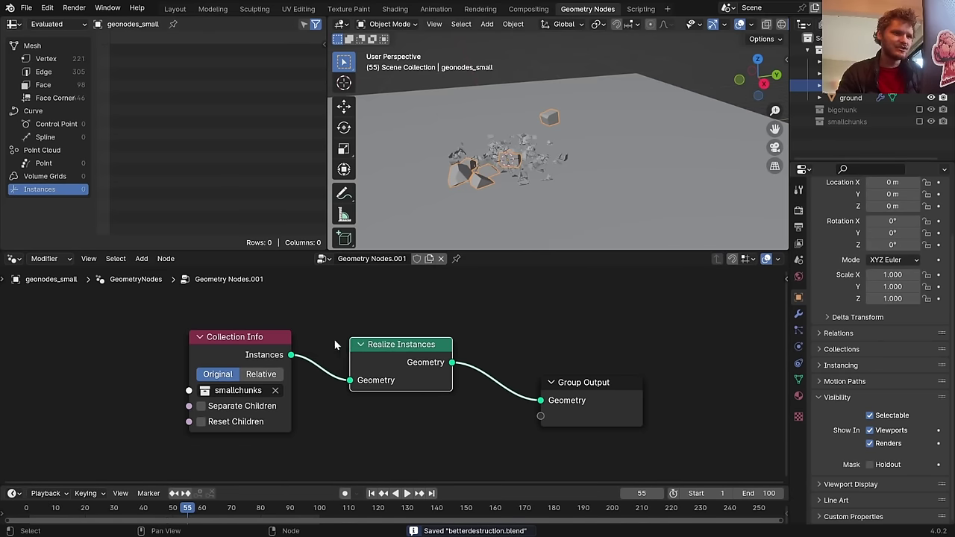
Check the realized chunks around frame 40 and save the file
mouse_move(134, 514)
mouse_down()
mouse_move(154, 511)
mouse_move(102, 512)
mouse_move(144, 507)
mouse_up()
key(space)
key(Escape)
key(ctrl+s)
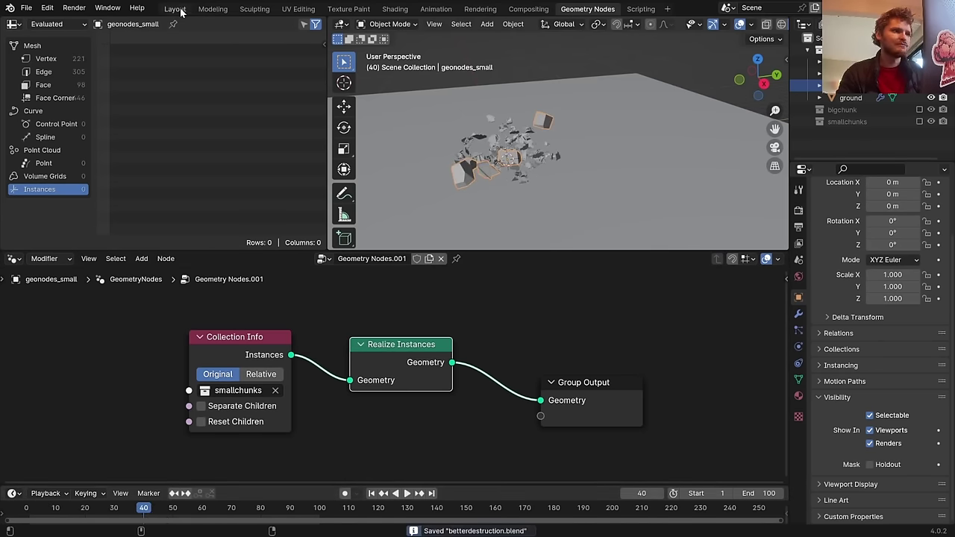
Turn the viewport overlays back on in the Layout workspace, save, and replay the explosion, stopping at frame 30
click(175, 9)
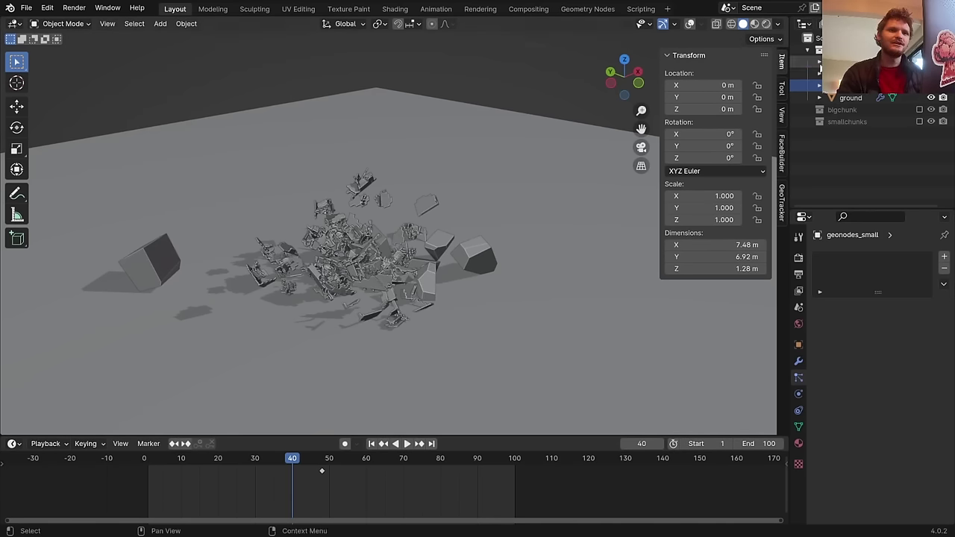
click(689, 24)
key(ctrl+s)
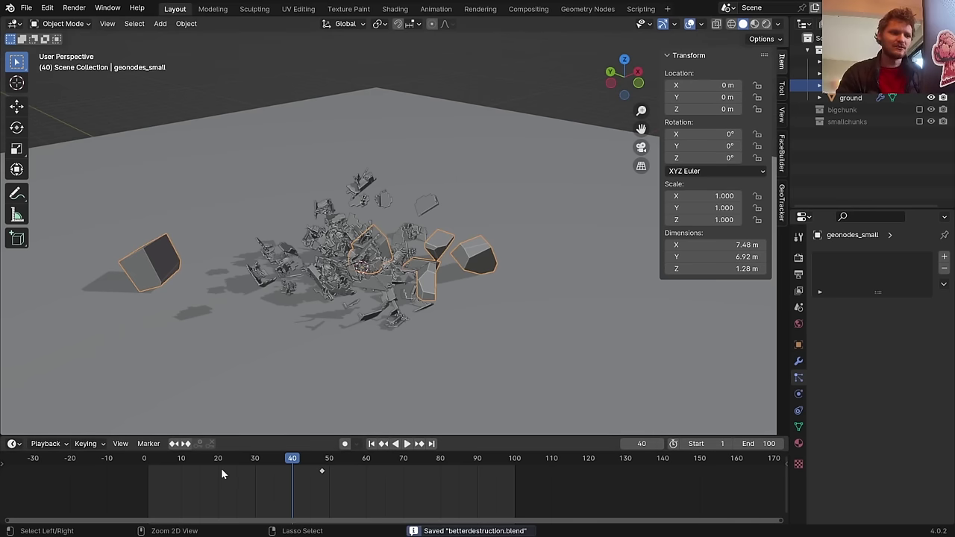
key(space)
drag(252, 457, 236, 465)
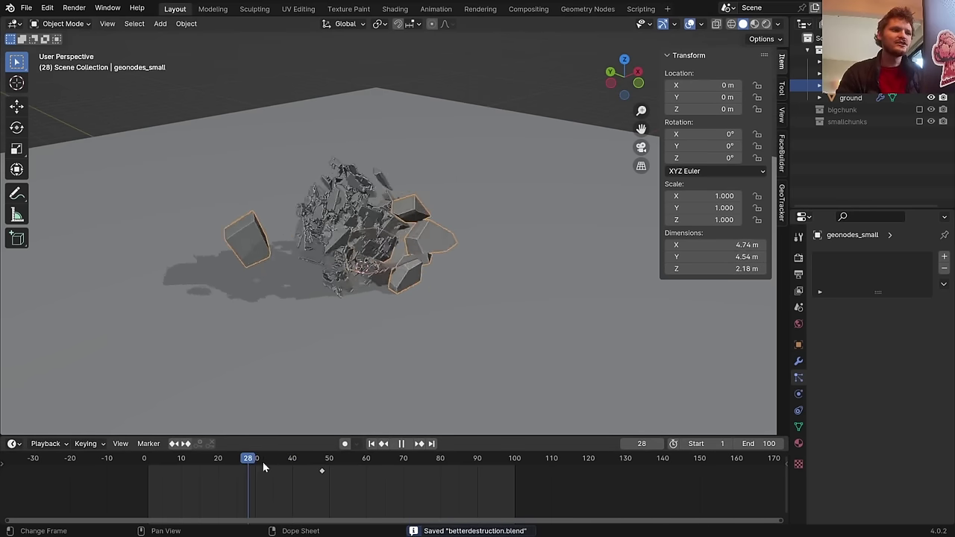
key(space)
Add a particle system named spray to geonodes_small and try to move its modifier above the Geometry Nodes modifier
click(800, 361)
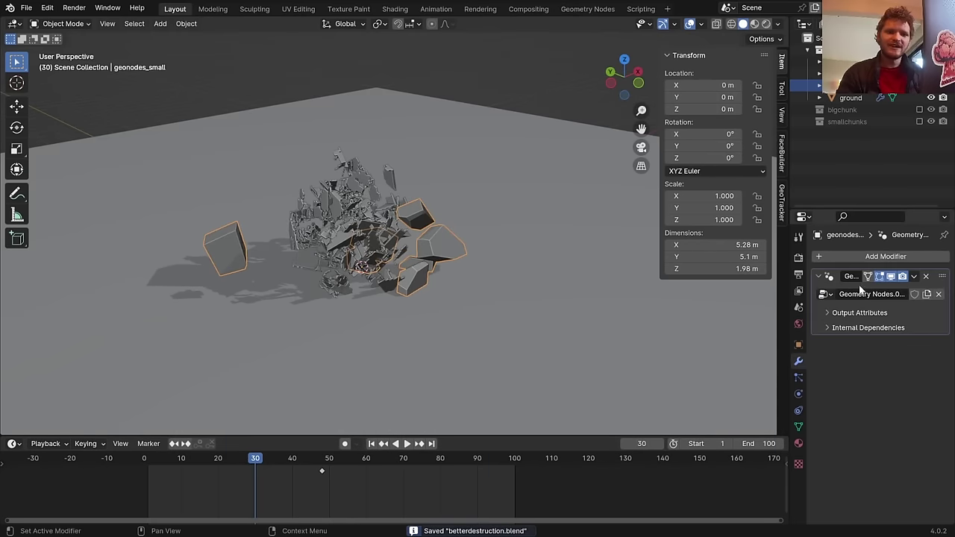
click(798, 379)
click(945, 257)
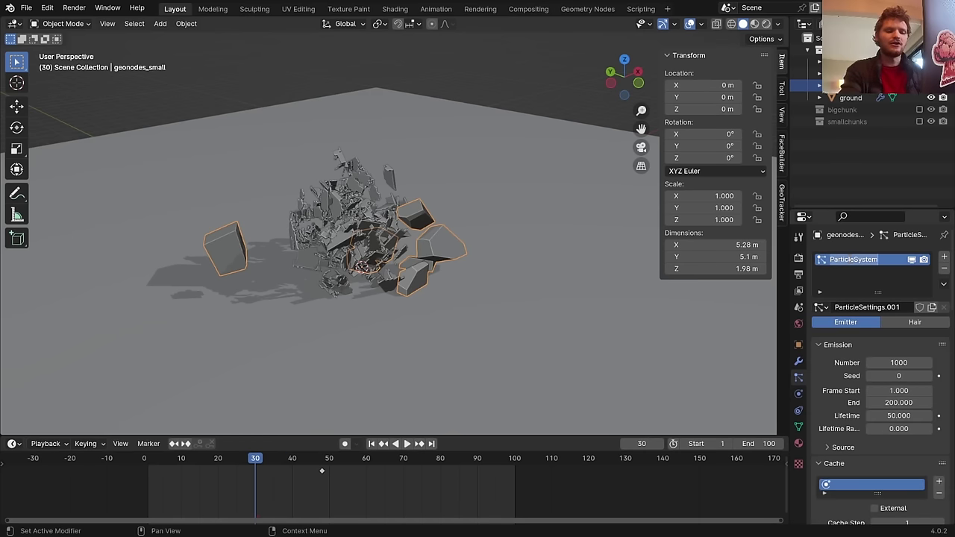
text(spar)
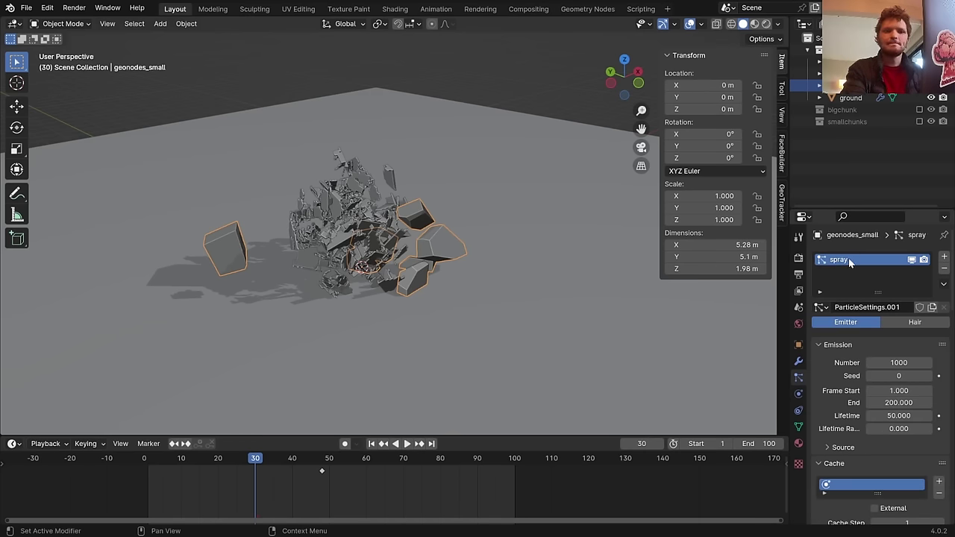
click(799, 361)
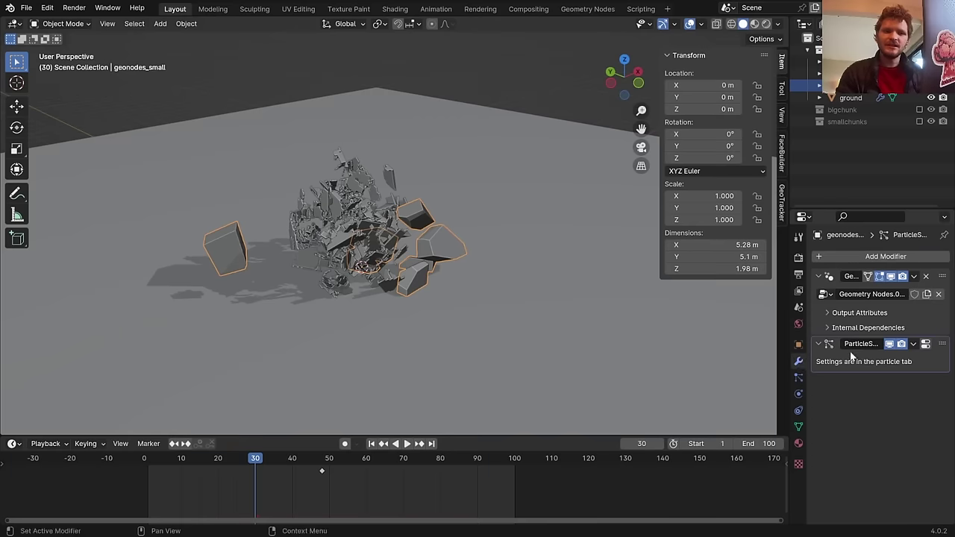
drag(943, 349, 942, 316)
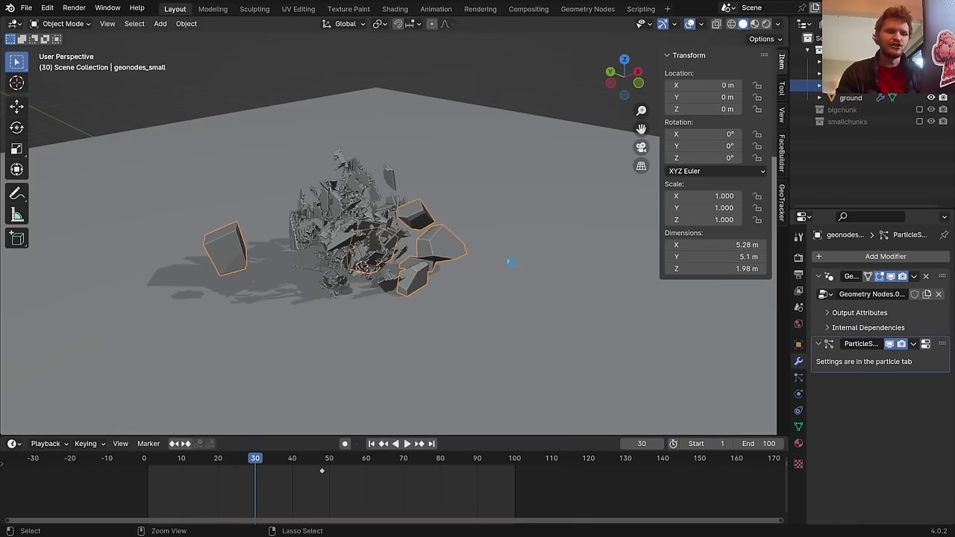
Save the file and set the spray particle system's emission to start at frame 22 and end at frame 35
key(ctrl+s)
click(799, 377)
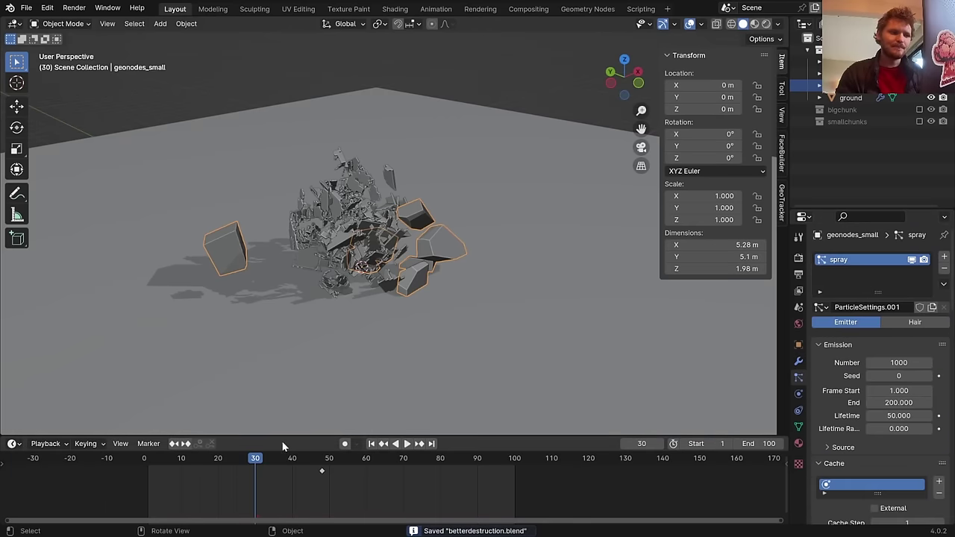
drag(248, 460, 271, 465)
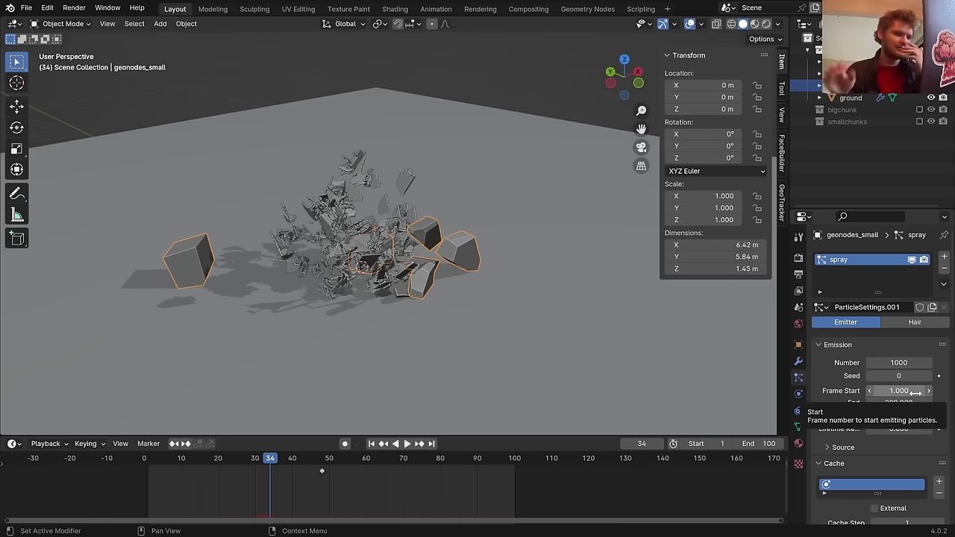
drag(914, 393, 914, 393)
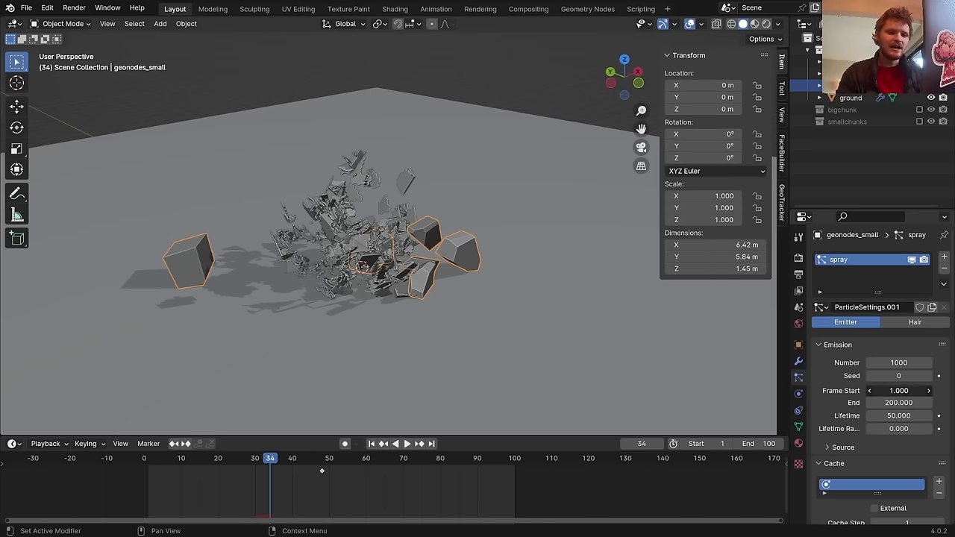
text(22)
key(Return)
text(35)
key(Return)
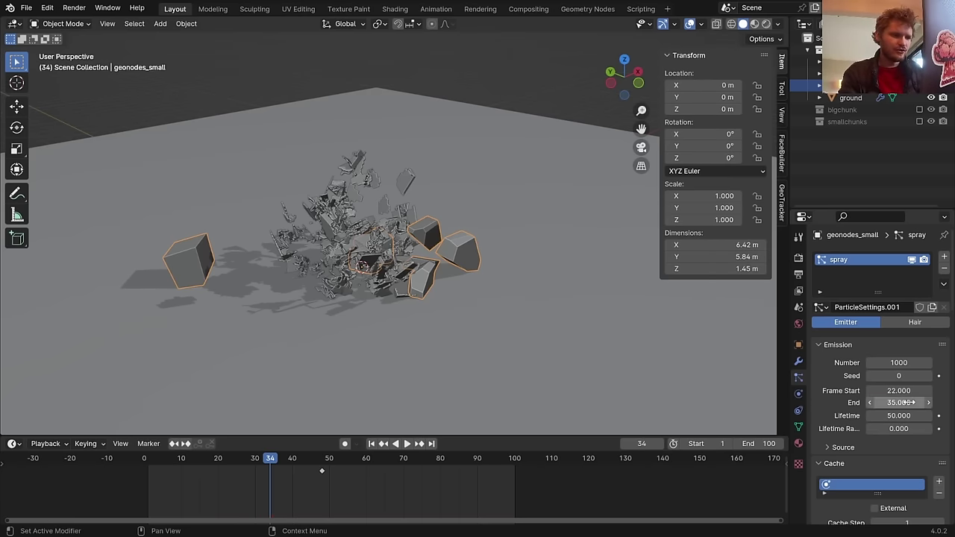
Replay the explosion from the start to frame 40 and review the spray's velocity, rotation, render and viewport display settings
key(shift+Left)
key(space)
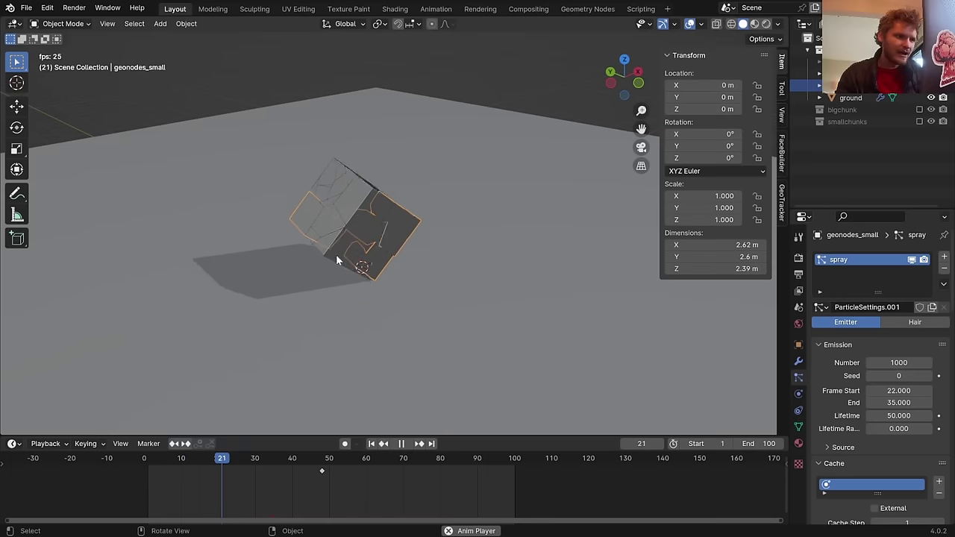
key(space)
scroll(880, 447, down, 15)
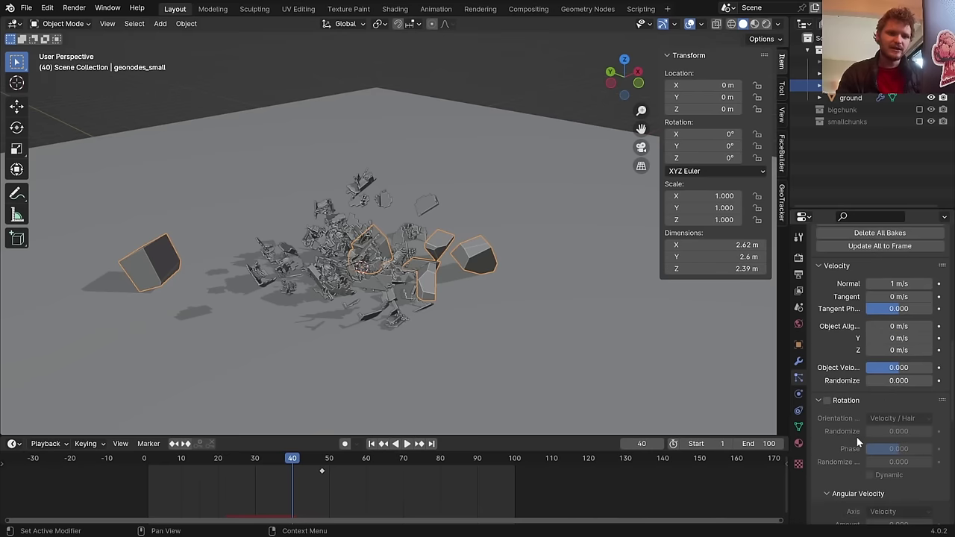
scroll(858, 443, down, 5)
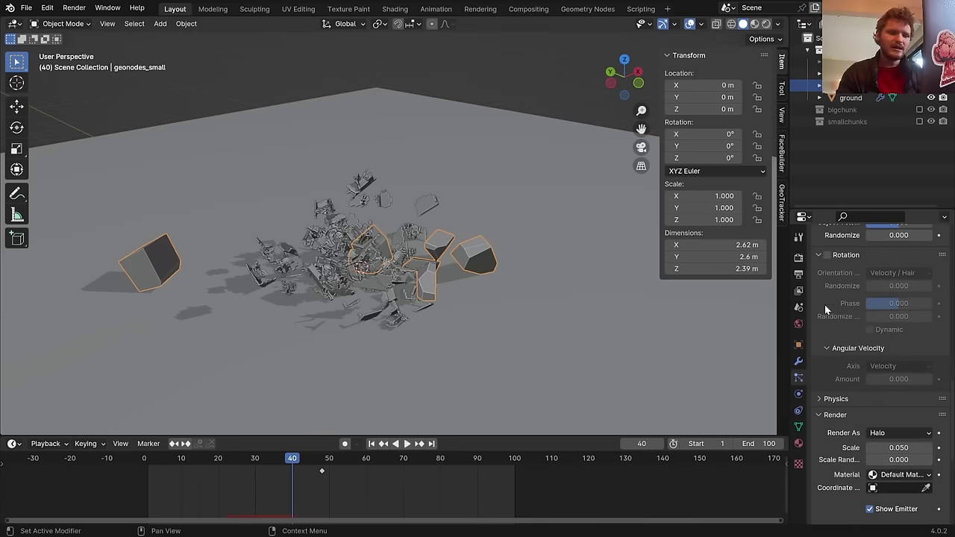
scroll(825, 304, up, 2)
scroll(885, 316, down, 4)
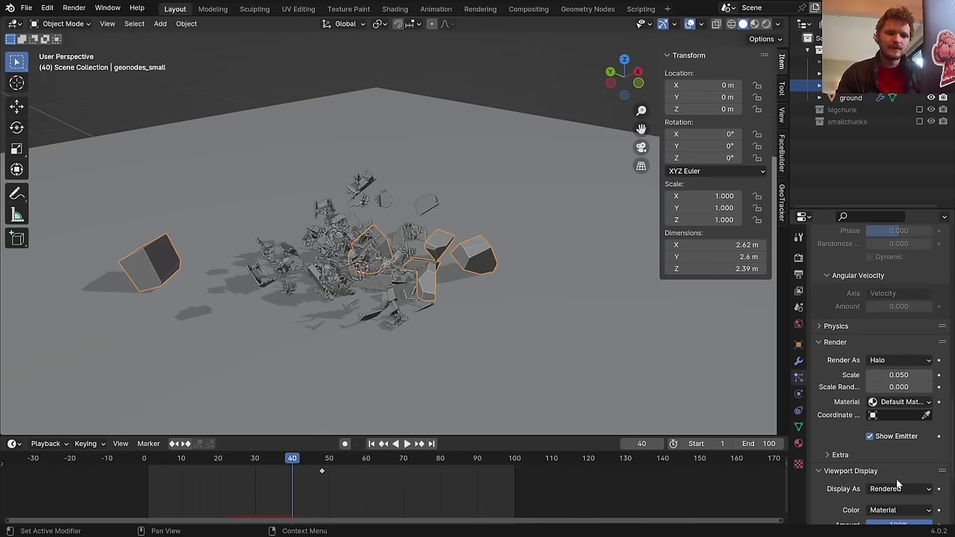
scroll(898, 484, down, 2)
scroll(909, 376, up, 10)
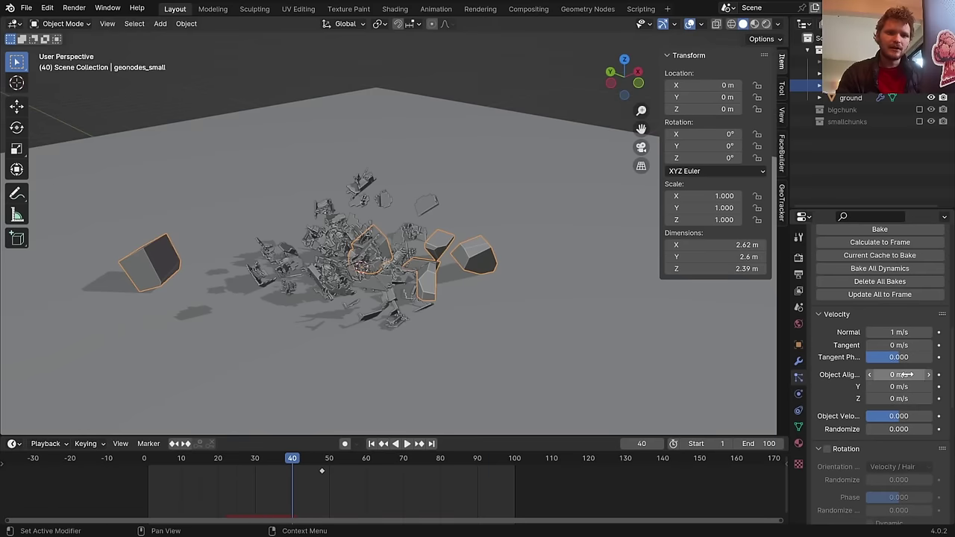
scroll(908, 374, up, 3)
Replay the explosion from around frame 22, go to frame 34 and turn off Shadow in the viewport shading options
drag(280, 468, 209, 466)
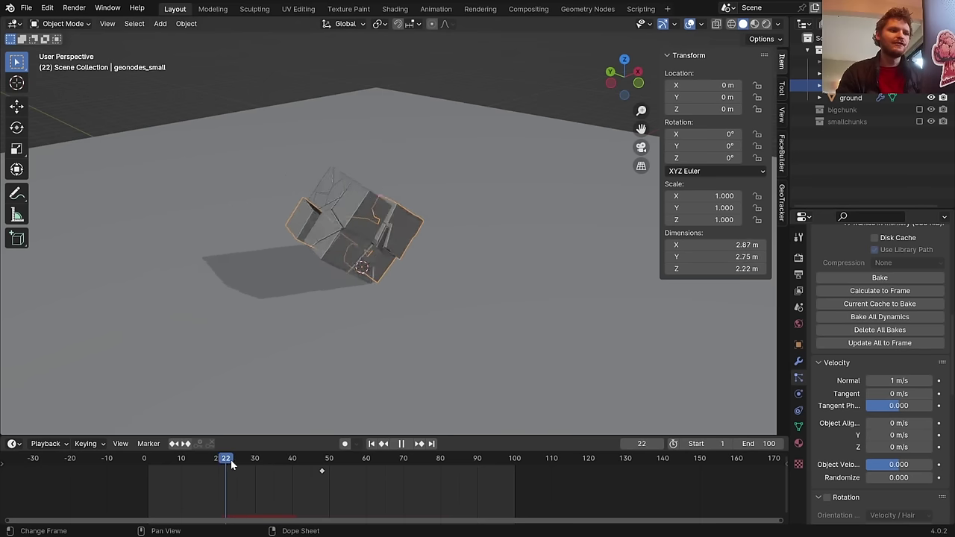
key(space)
click(270, 458)
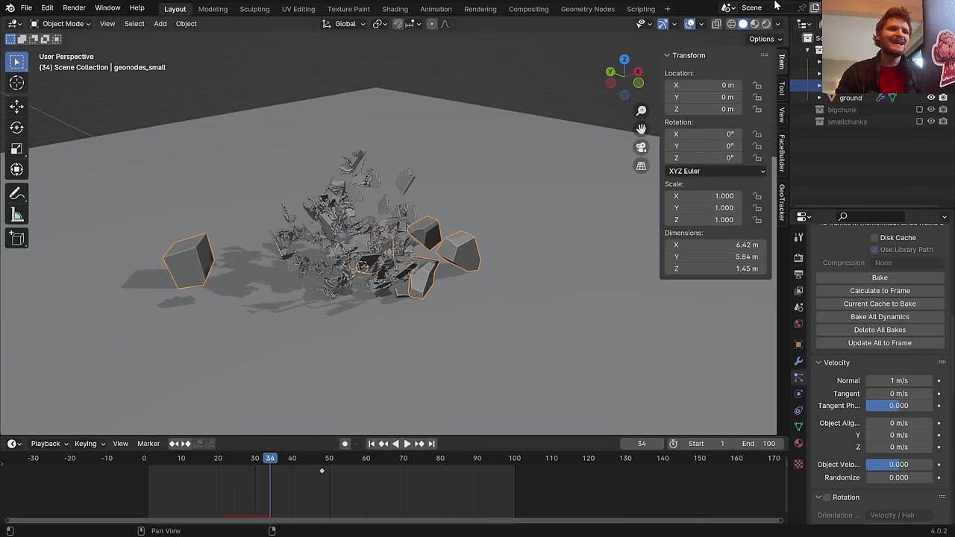
click(779, 24)
click(710, 308)
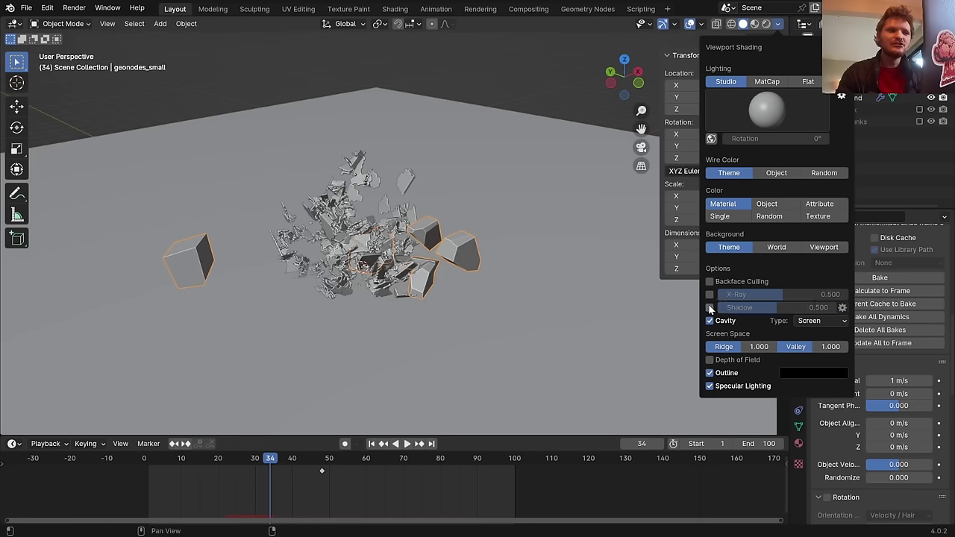
Hide the Geometry Nodes modifier in the viewport, check the particle emission around frame 35, and show the modifier again
click(799, 361)
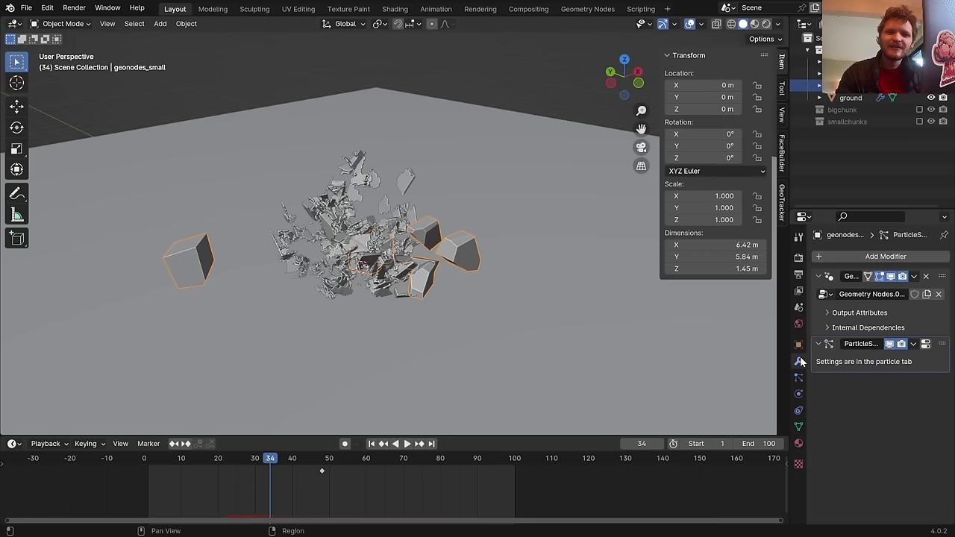
click(891, 277)
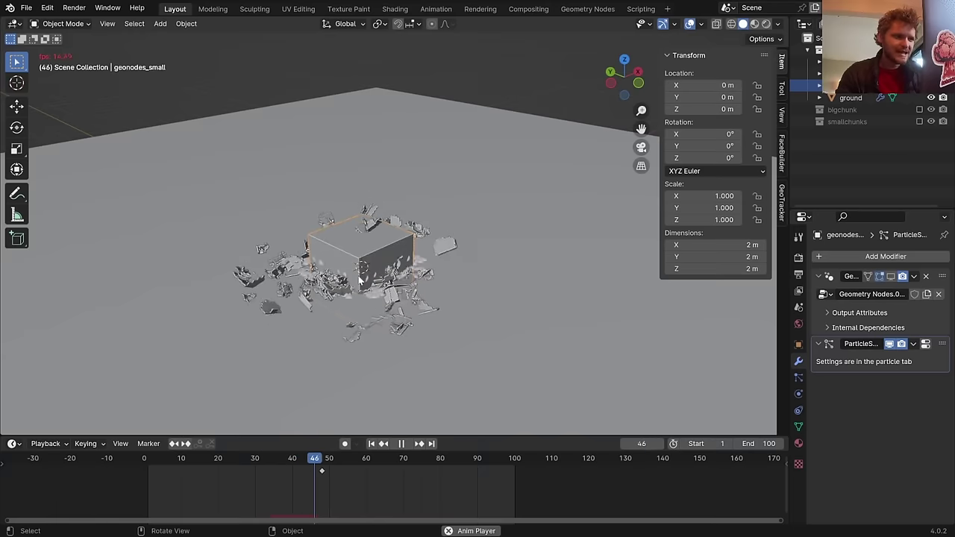
click(273, 460)
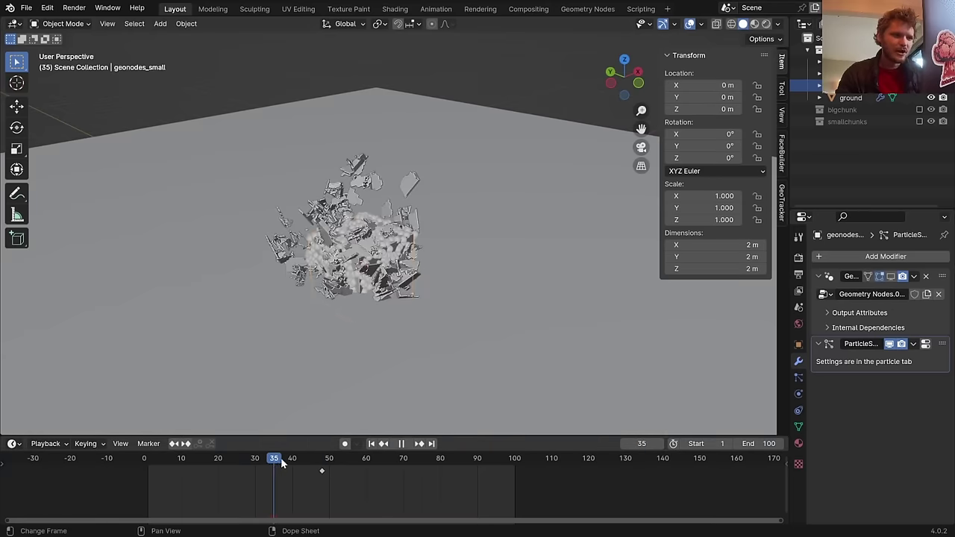
click(891, 277)
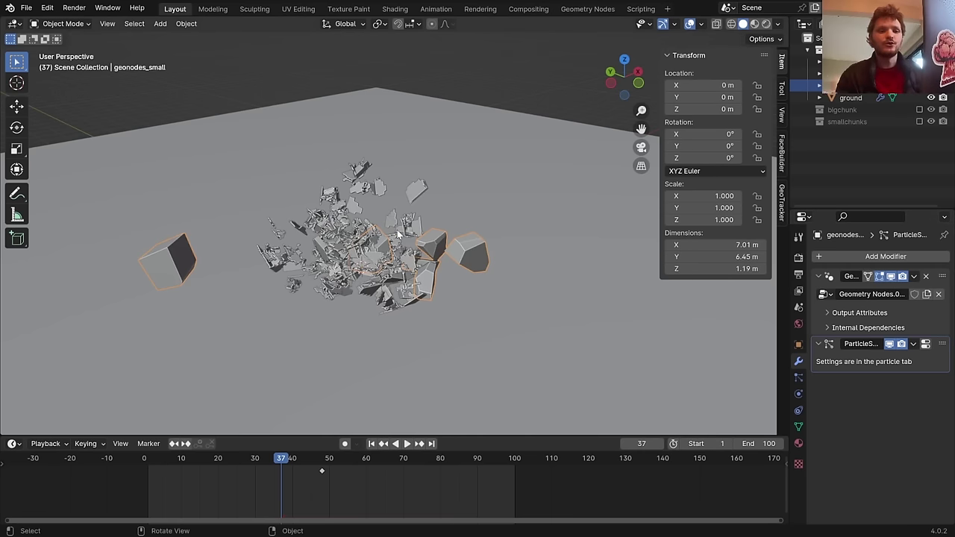
Save the file and enable Use Modifier Stack in the spray's emission source settings
key(ctrl+s)
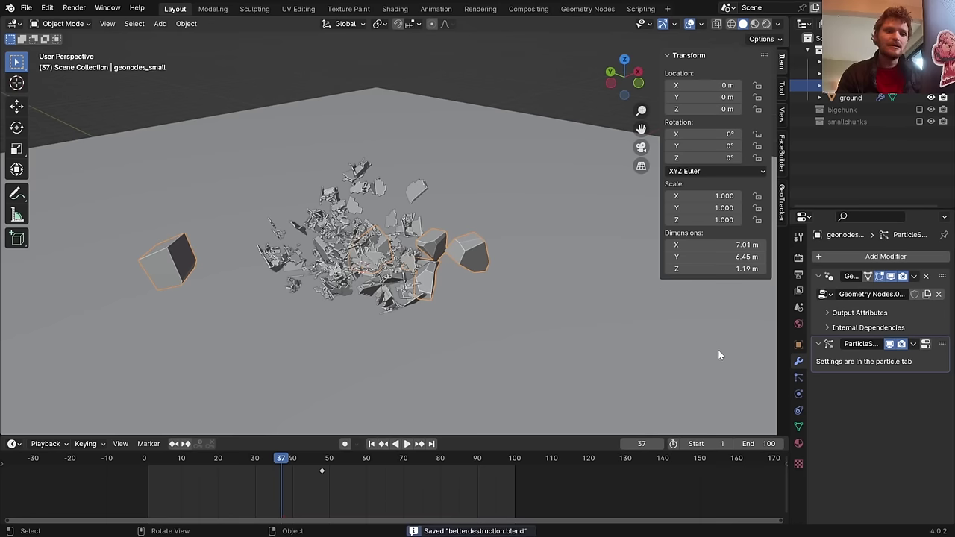
click(799, 376)
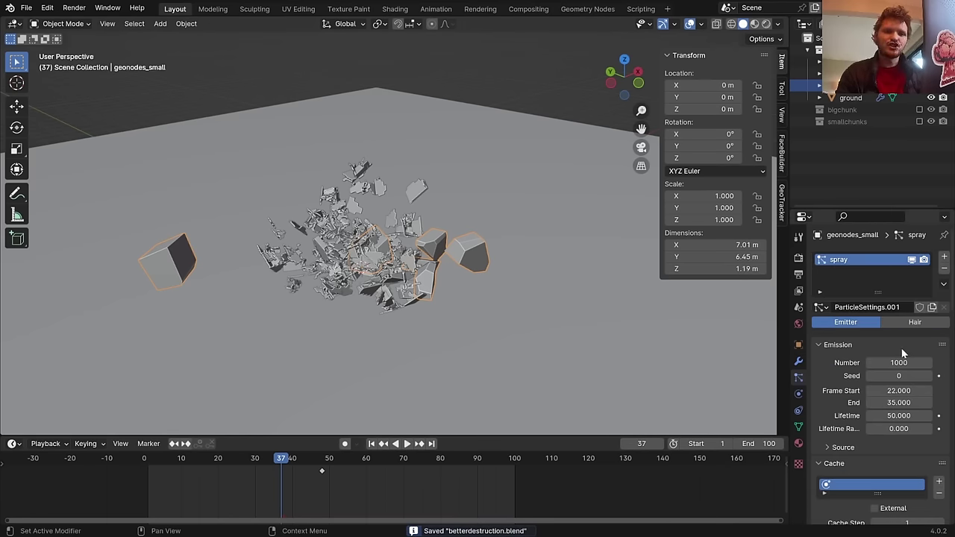
click(858, 447)
scroll(857, 408, down, 1)
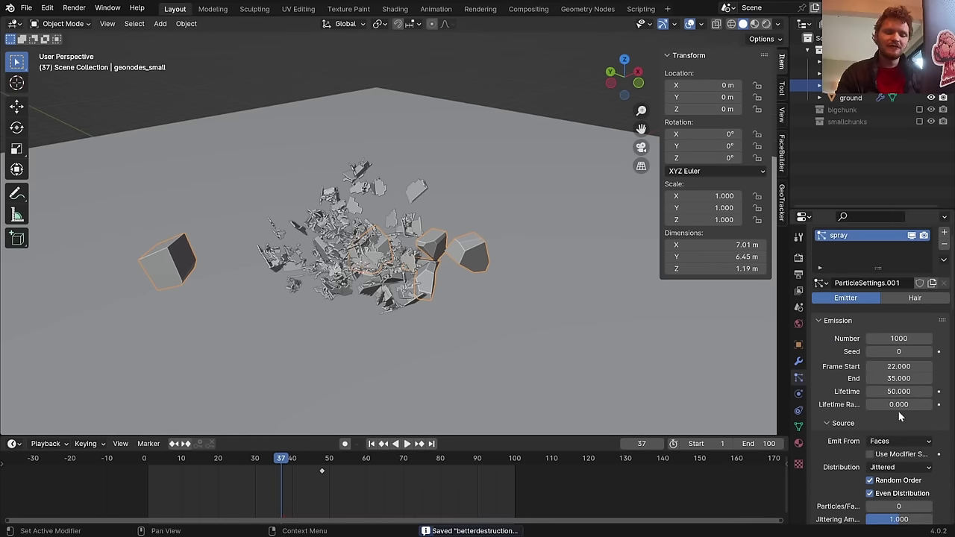
scroll(879, 379, down, 2)
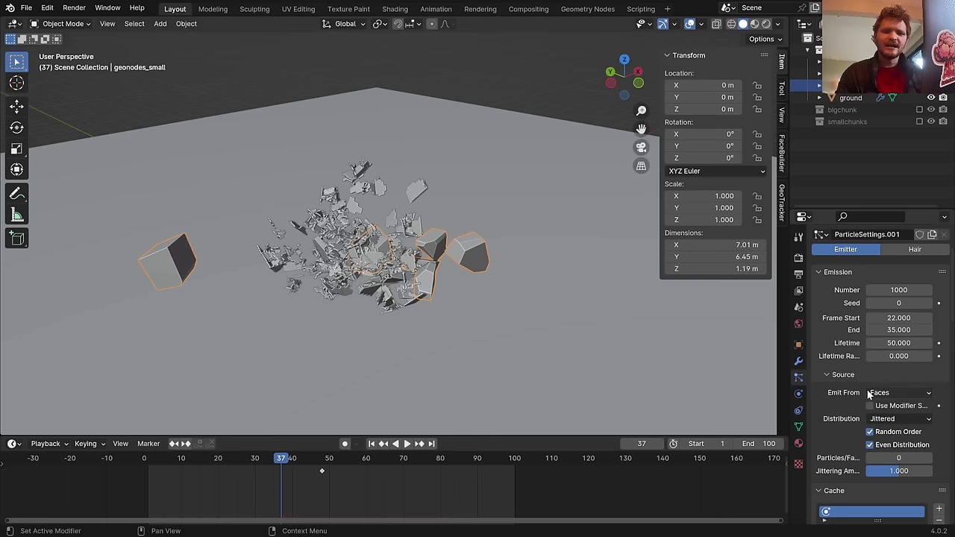
click(870, 405)
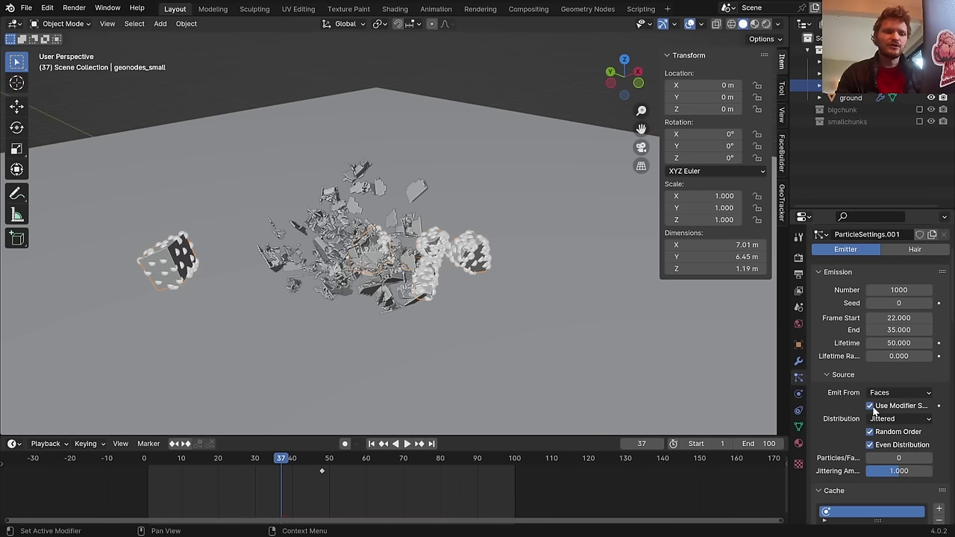
Replay the spray emission from around frame 22 a few times, stopping at frame 36
drag(268, 458, 226, 461)
key(space)
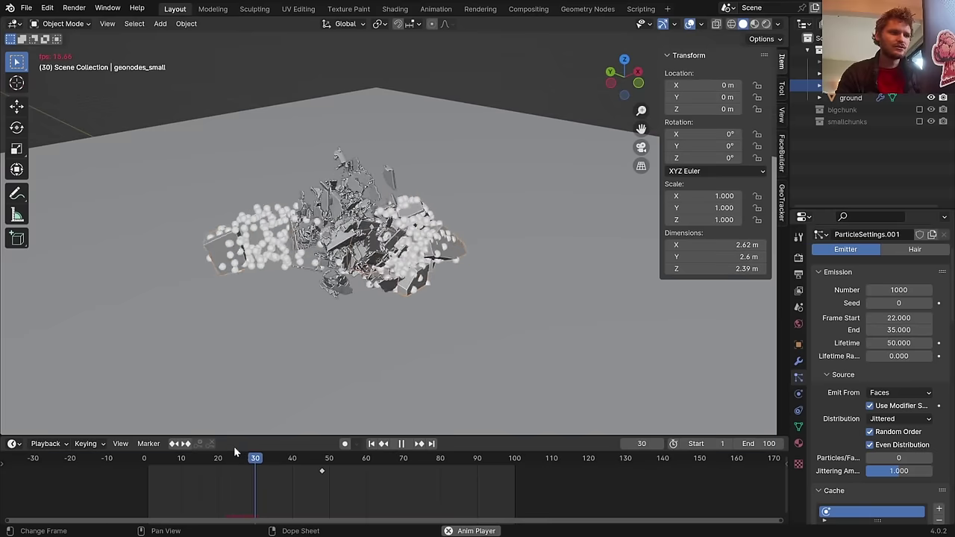
click(226, 458)
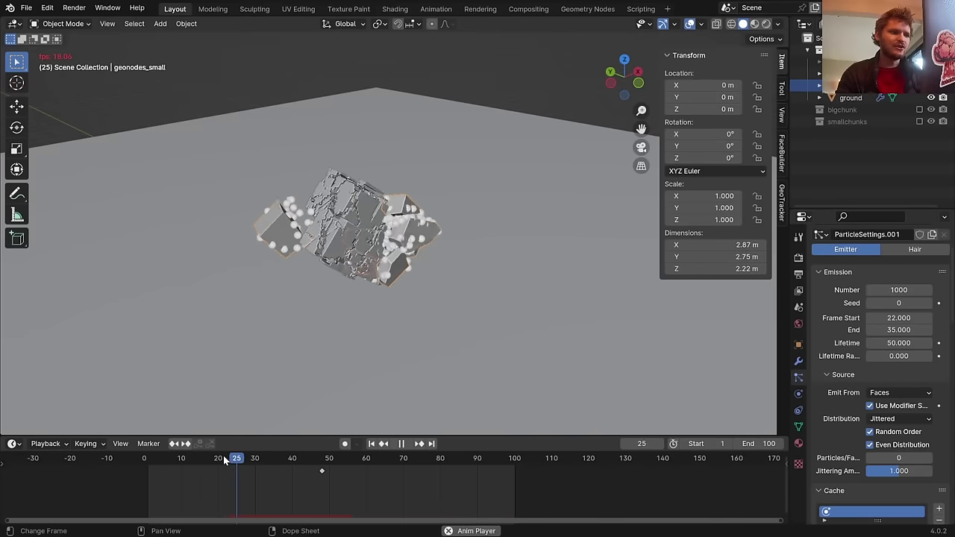
click(225, 459)
key(space)
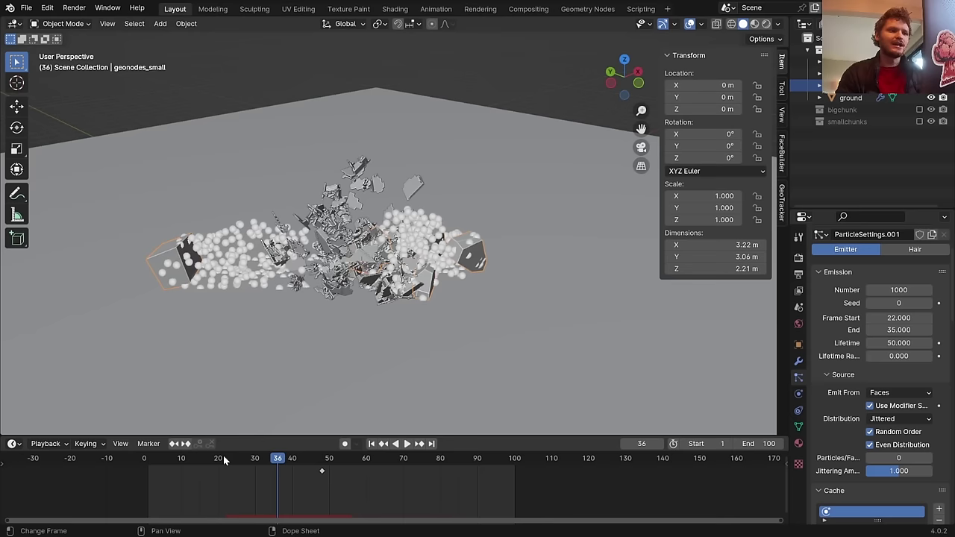
Save the file and set the spray's velocity Randomize to 2
click(798, 361)
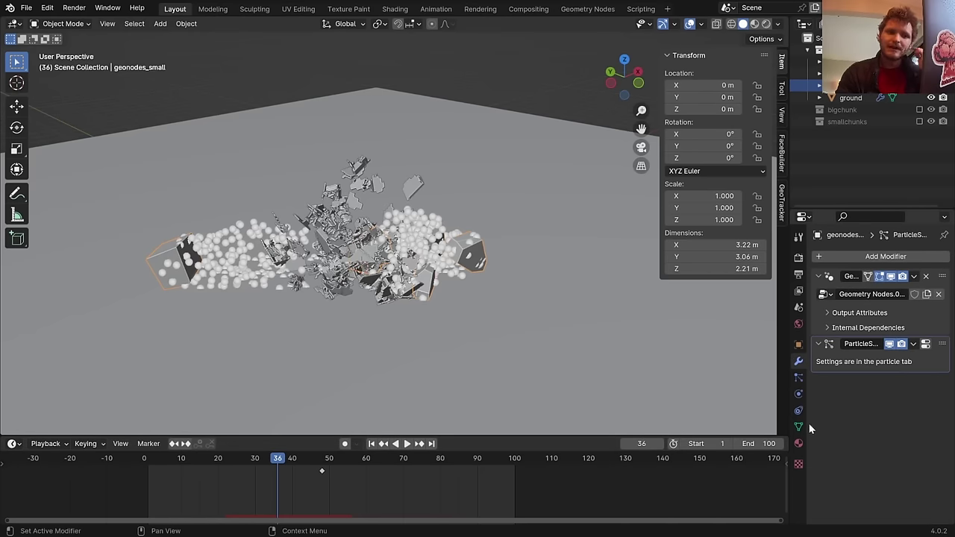
click(797, 377)
key(ctrl+s)
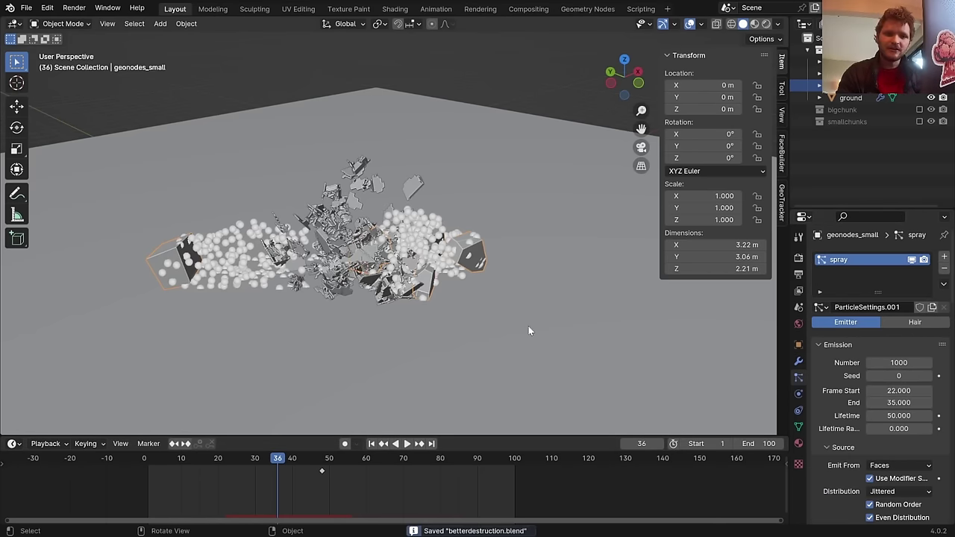
scroll(851, 391, down, 10)
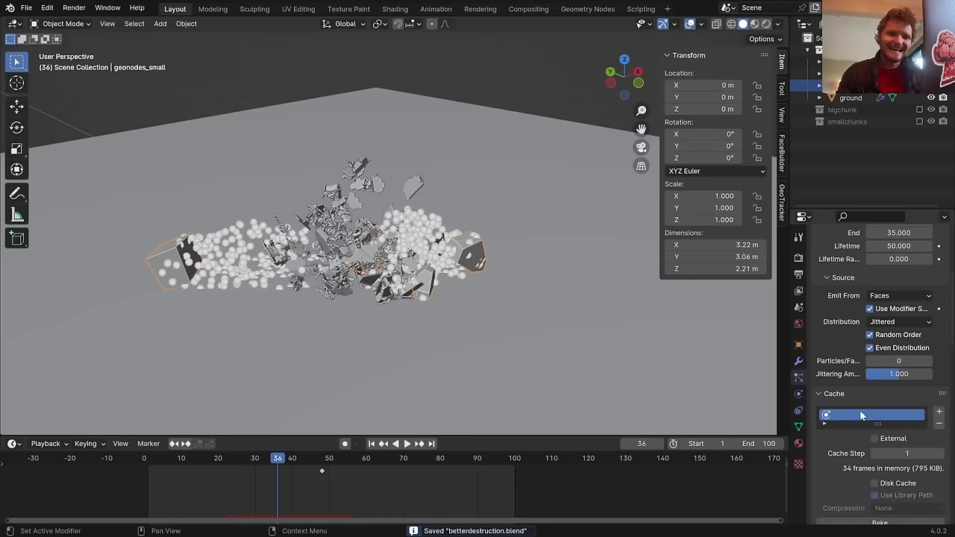
scroll(859, 423, down, 4)
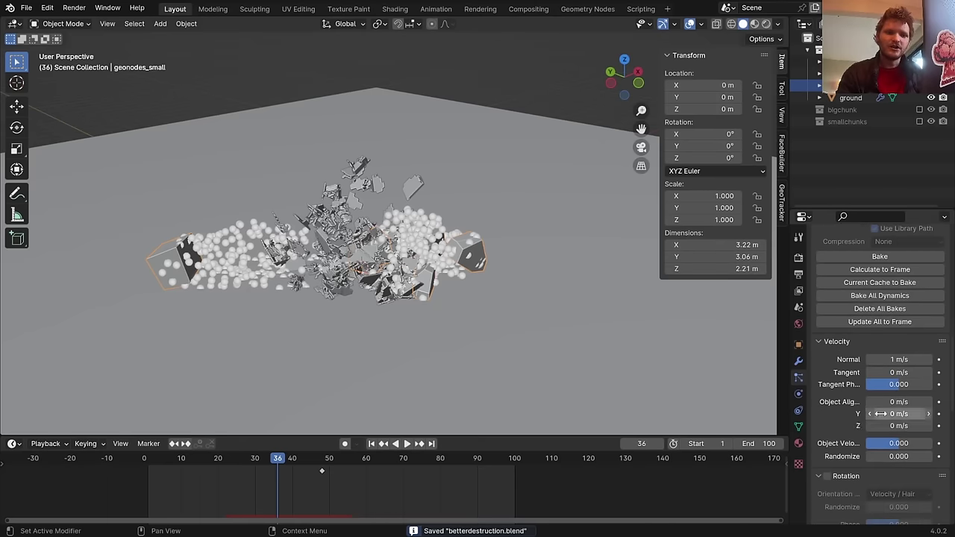
click(891, 456)
text(2)
key(Return)
Replay the explosion from frame 1 and scrub through the randomized spray, ending at frame 42
key(shift+Left)
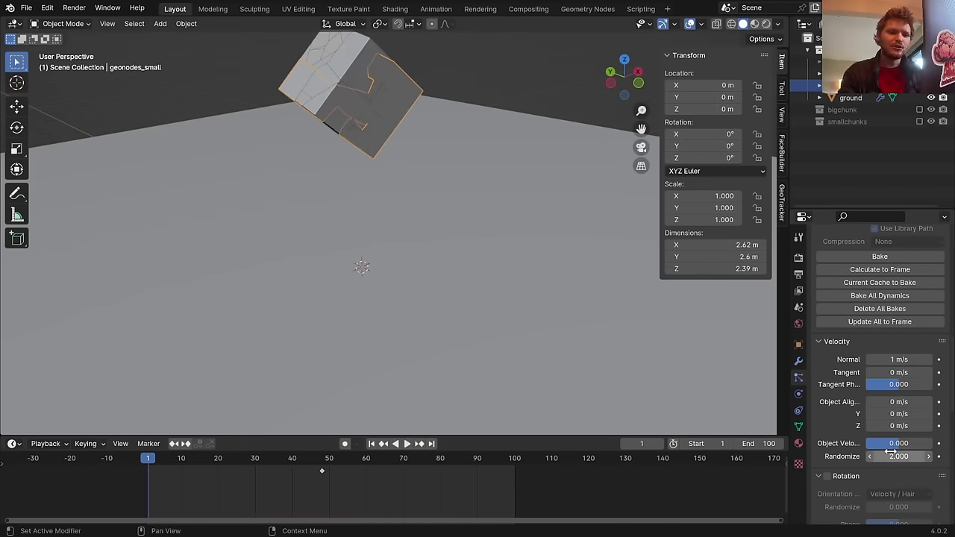
key(space)
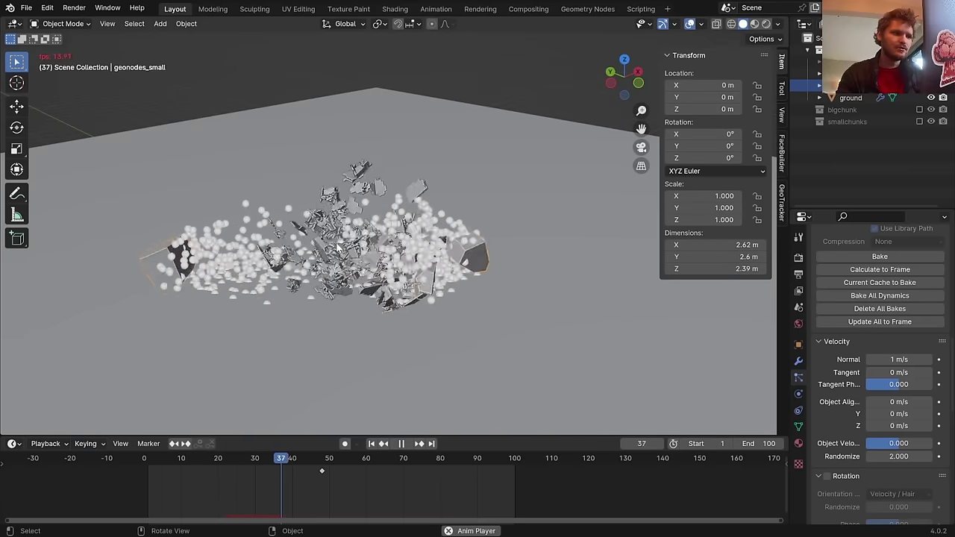
click(215, 457)
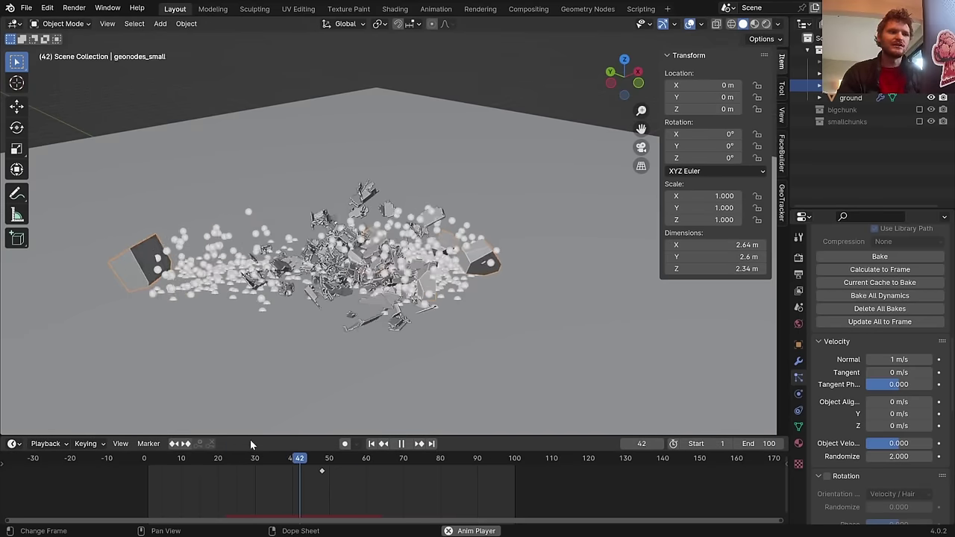
key(space)
drag(224, 459, 299, 458)
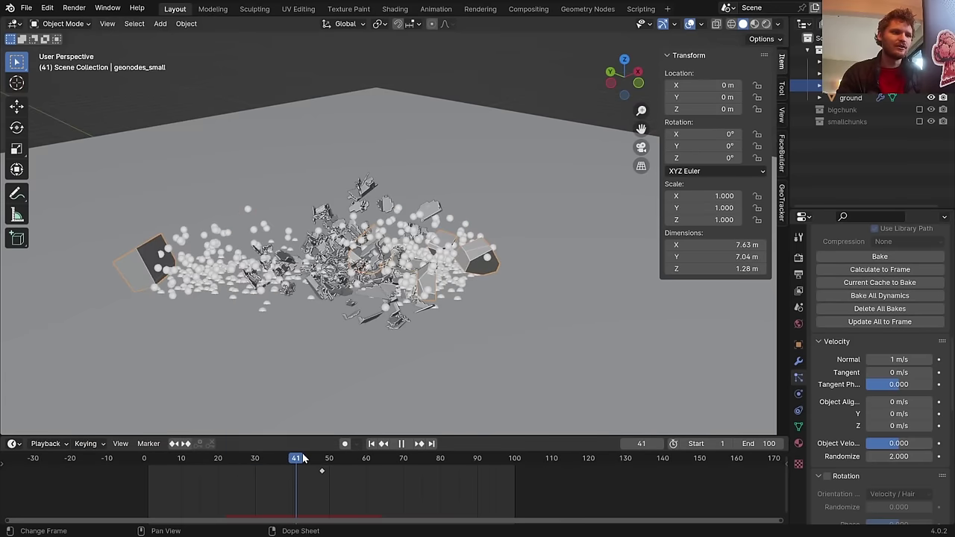
Set the spray's viewport display size to 0.02 m and replay the explosion from the start, stopping at frame 54
scroll(904, 419, down, 10)
scroll(905, 419, down, 3)
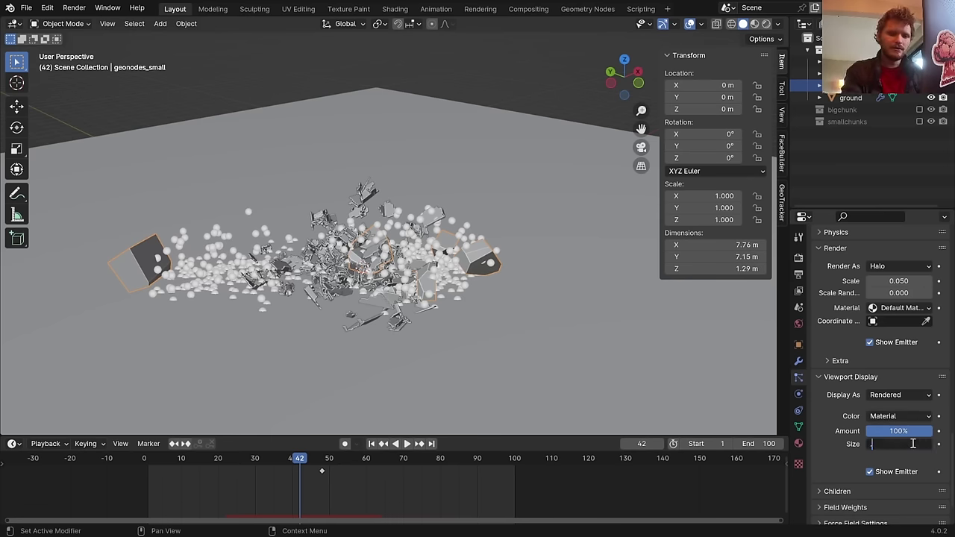
text(2)
key(Return)
key(shift+Left)
key(space)
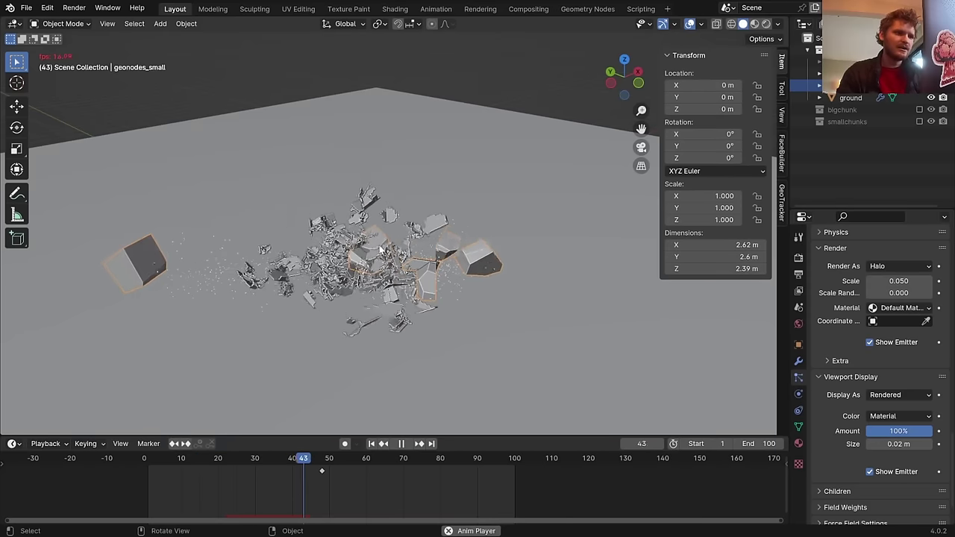
key(space)
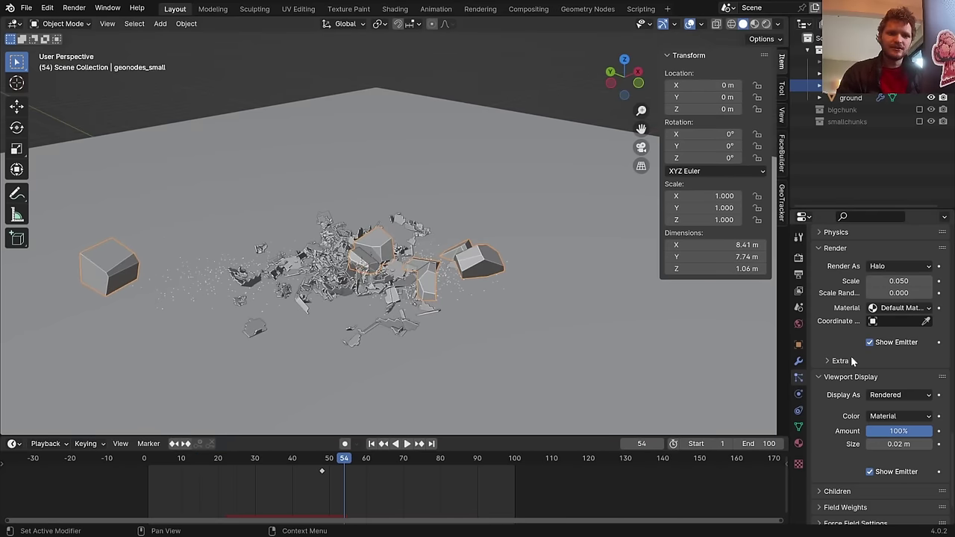
Set the spray's Normal velocity to 2 m/s and its Tangent velocity to 1 m/s
scroll(904, 357, up, 4)
scroll(846, 332, up, 5)
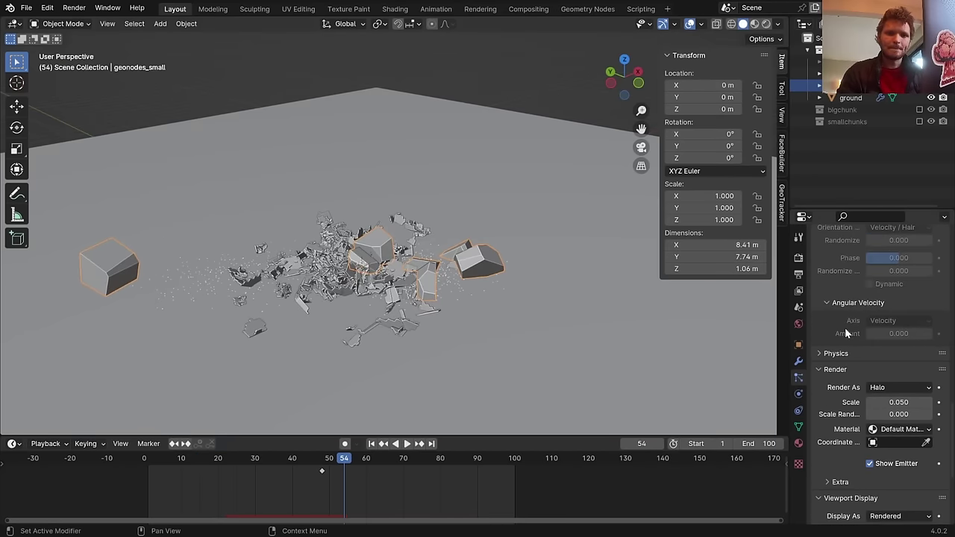
scroll(845, 332, up, 3)
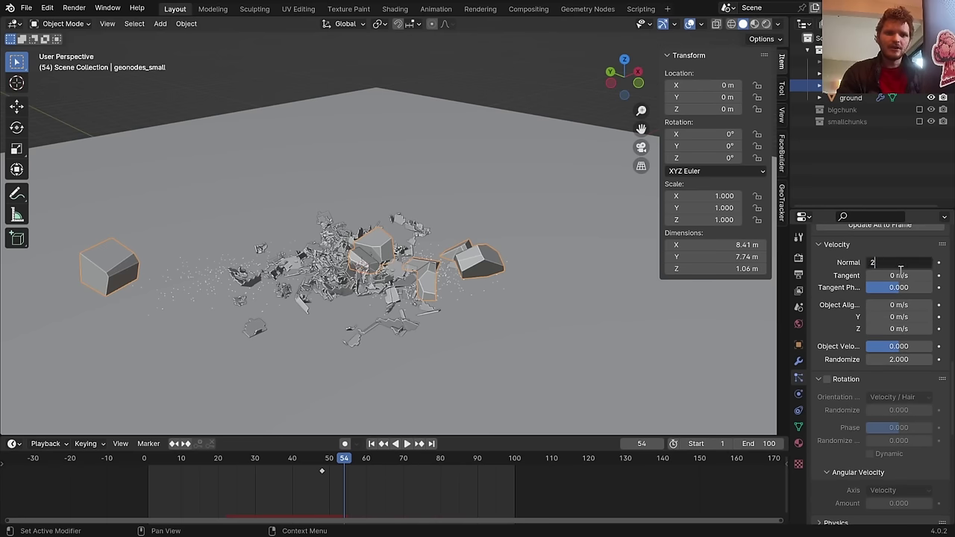
key(Return)
text(1)
key(Return)
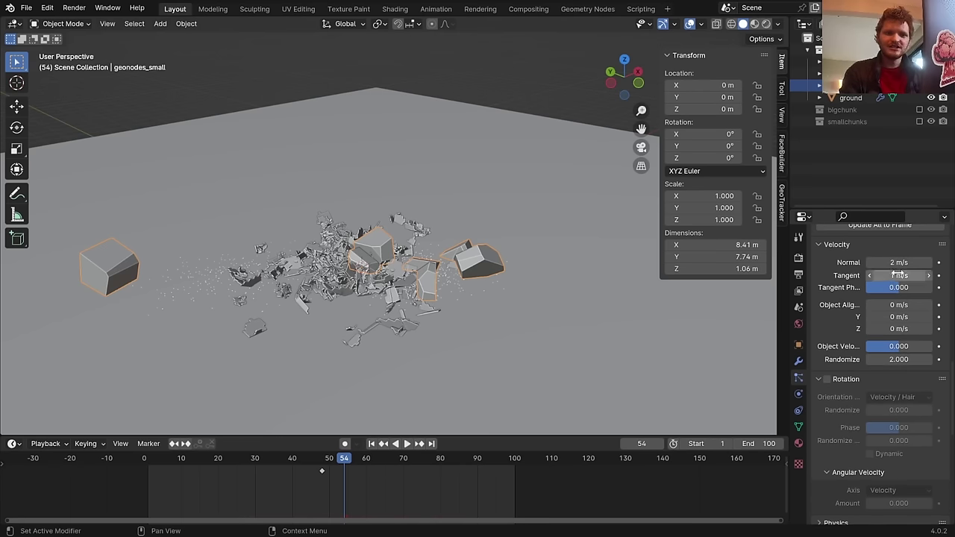
Replay the explosion from the start, scrub the faster spray to frame 36 and save the file
key(shift+Left)
key(space)
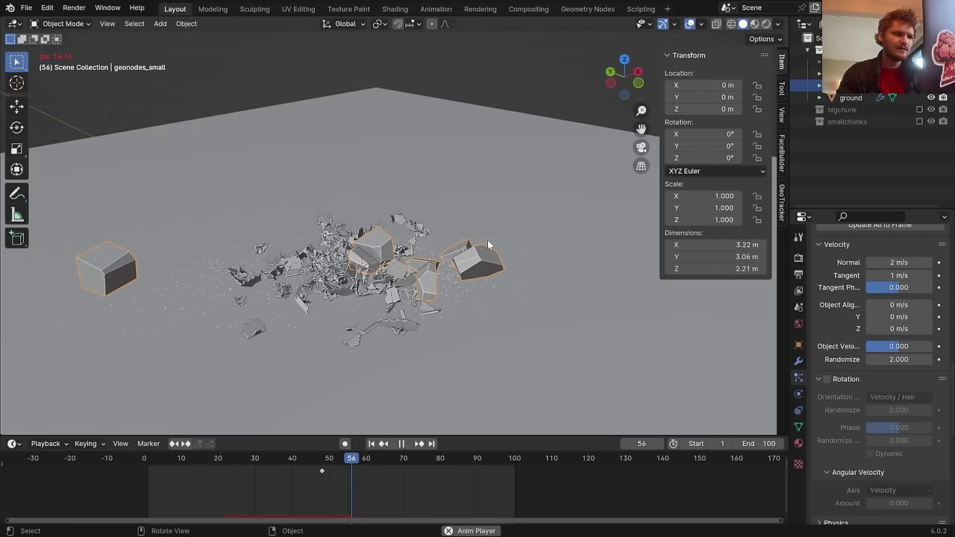
key(space)
drag(236, 458, 277, 458)
scroll(909, 309, up, 6)
key(ctrl+s)
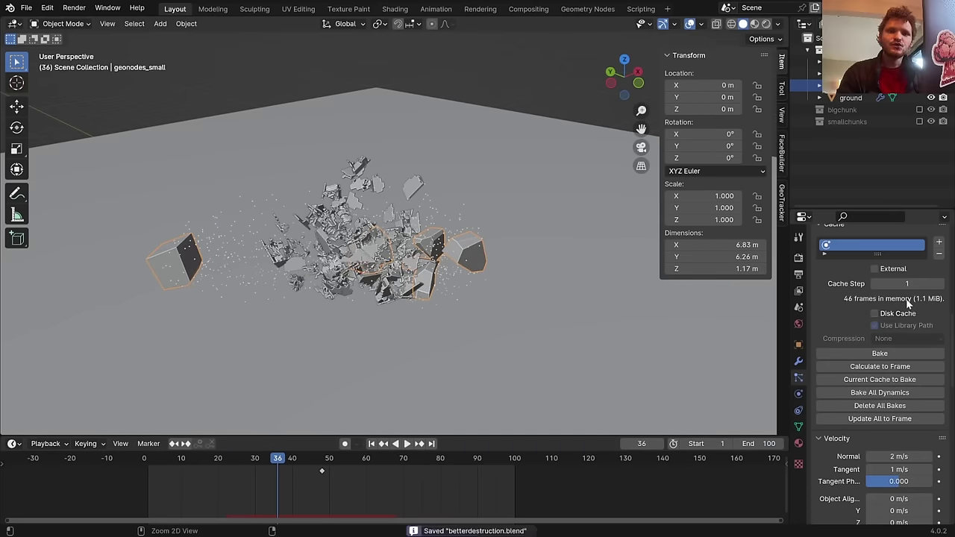
Set the spray's emission Number to 5000
scroll(908, 302, up, 3)
scroll(907, 302, up, 5)
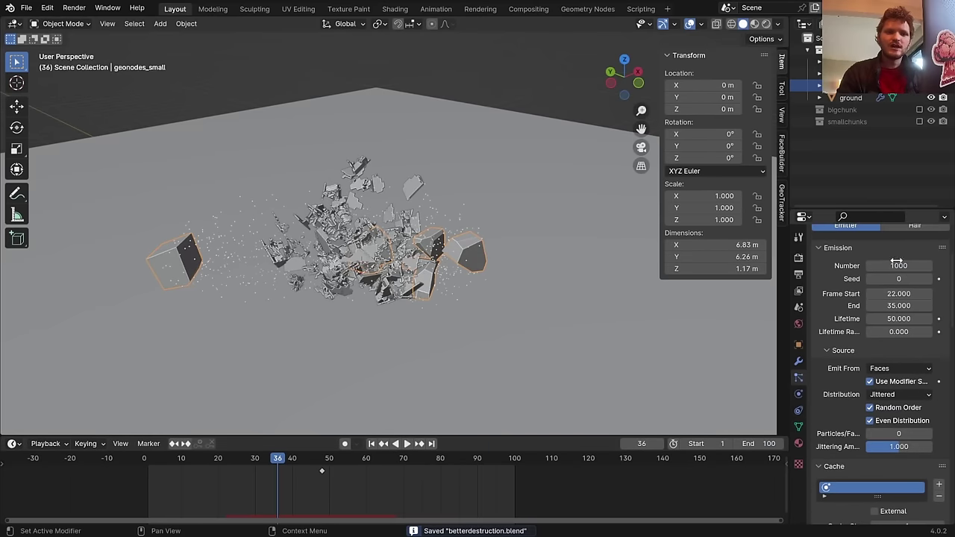
click(895, 265)
text(500)
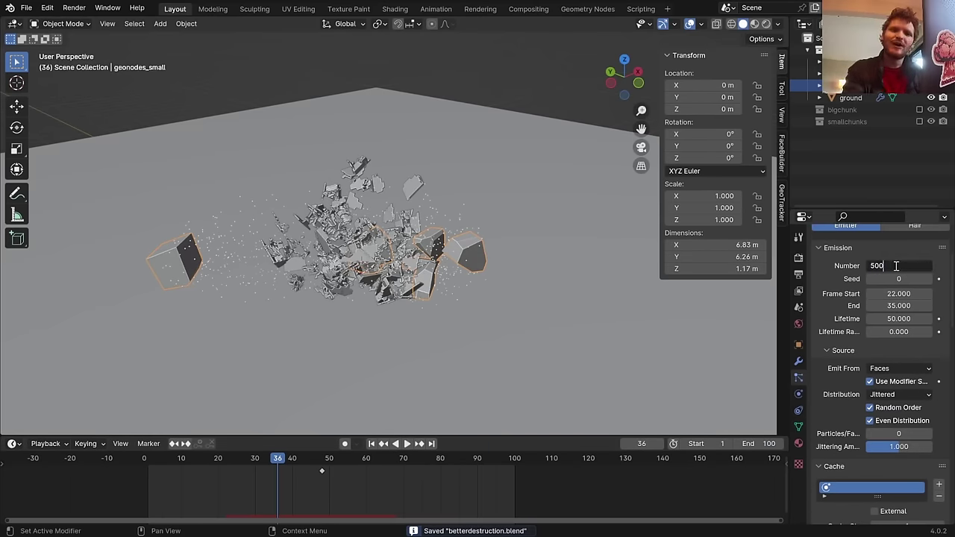
text(0)
key(Return)
Raise the particle Lifetime to about 136 frames and replay the explosion from the start, stopping at frame 57
key(shift+Left)
drag(898, 319, 933, 319)
key(space)
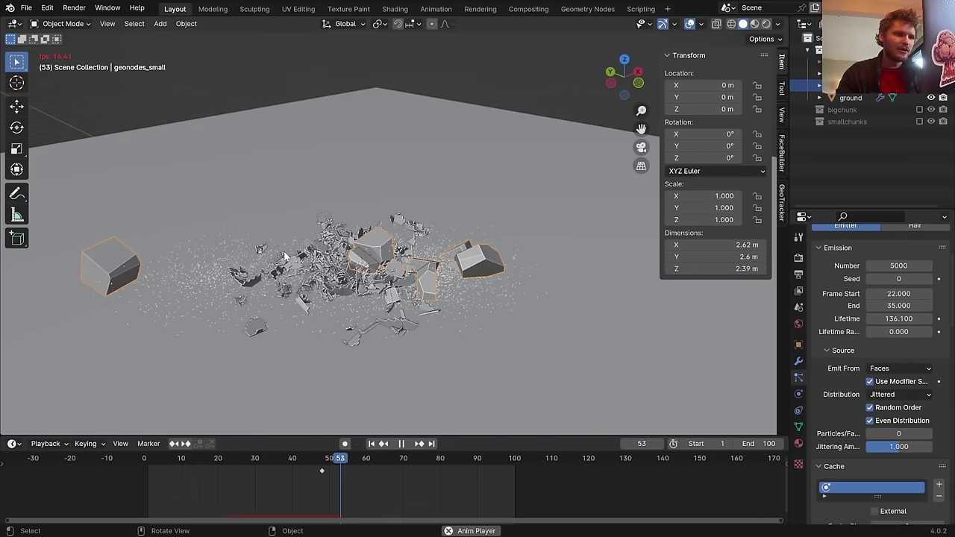
key(space)
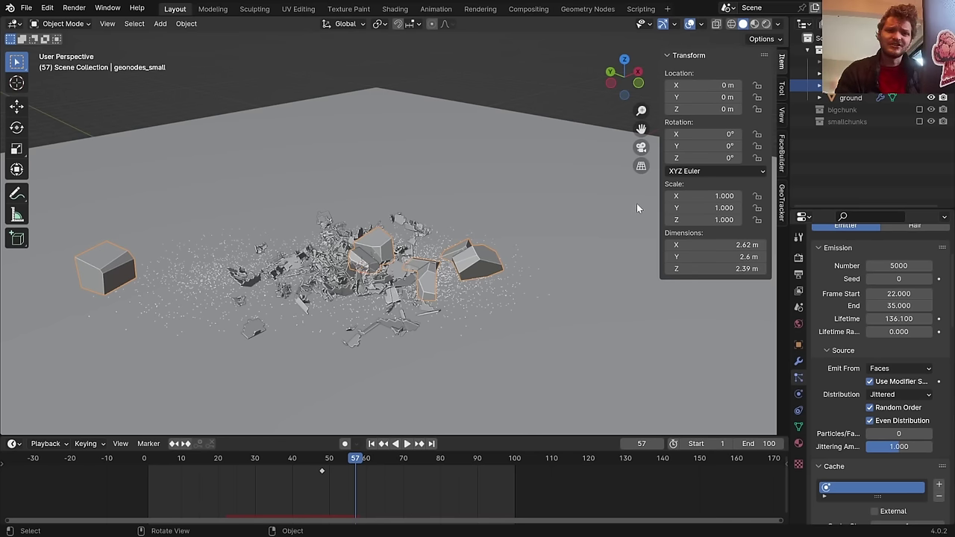
Set the spray's emission Number to 1000
click(911, 265)
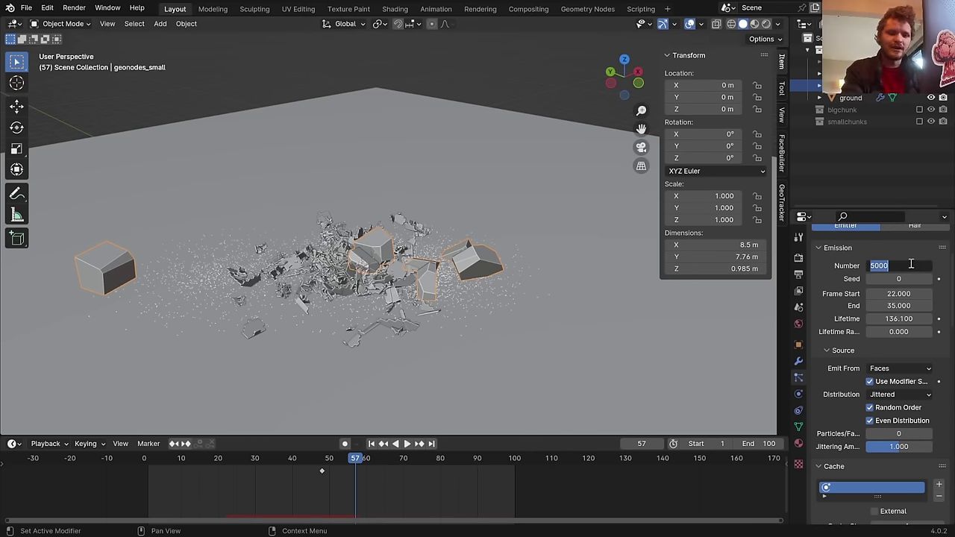
text(1000)
key(Return)
Enable Disk Cache for the spray's particle cache, save the file and bake the simulation
scroll(866, 336, down, 8)
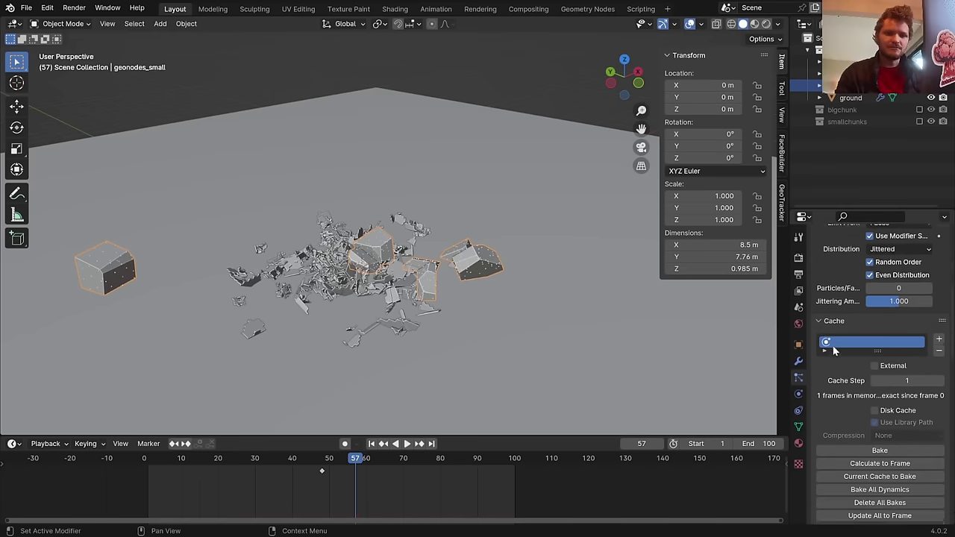
click(855, 355)
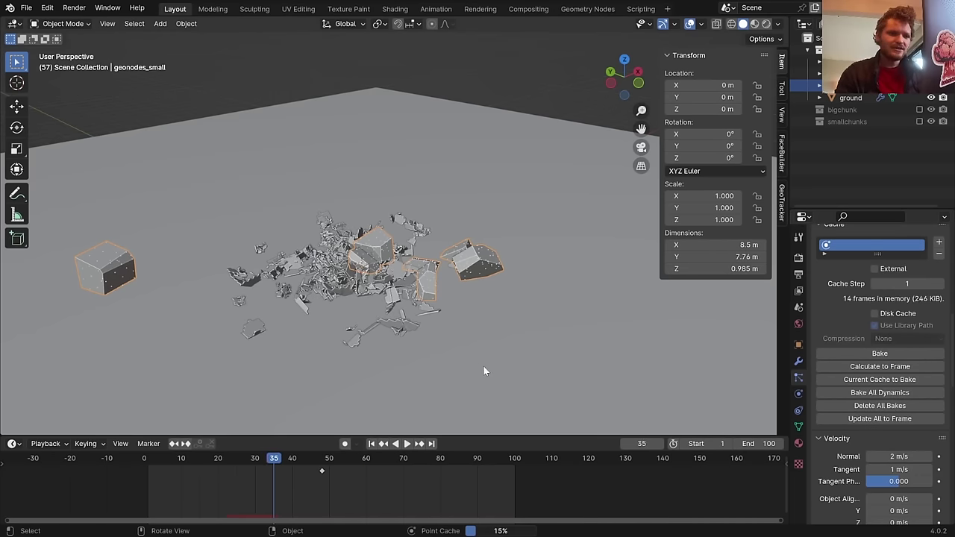
click(875, 314)
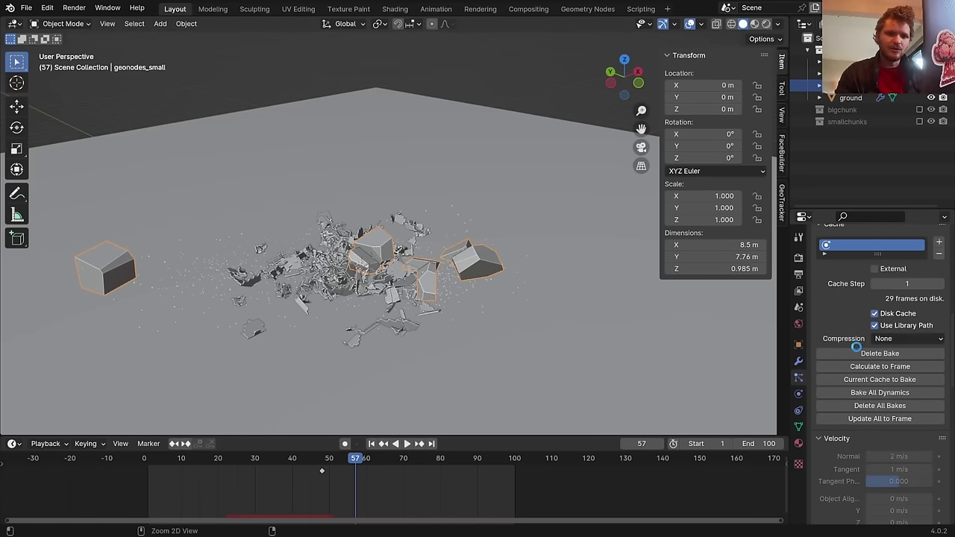
key(ctrl+s)
click(856, 353)
click(855, 355)
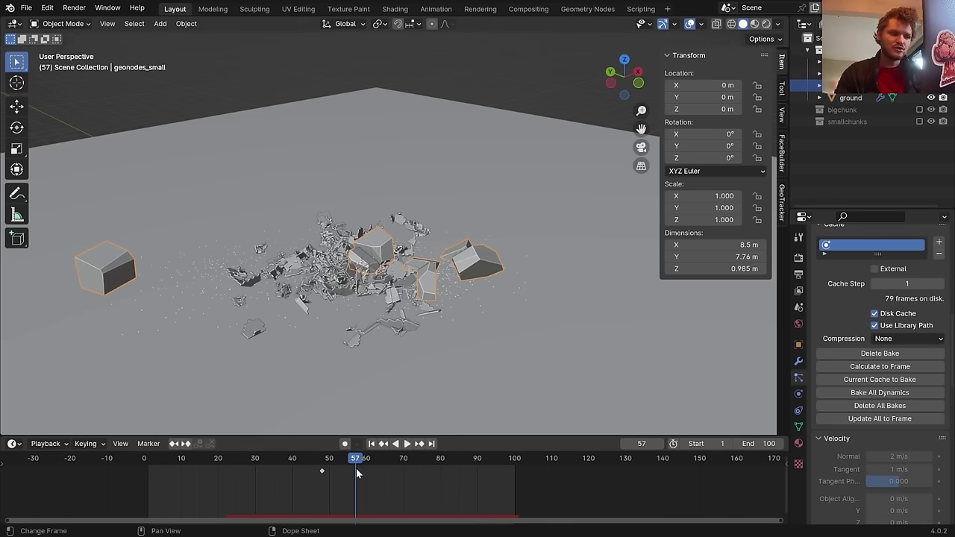
Scrub the baked spray to frame 40, inspect the debris in the viewport and save the file
drag(255, 471, 294, 389)
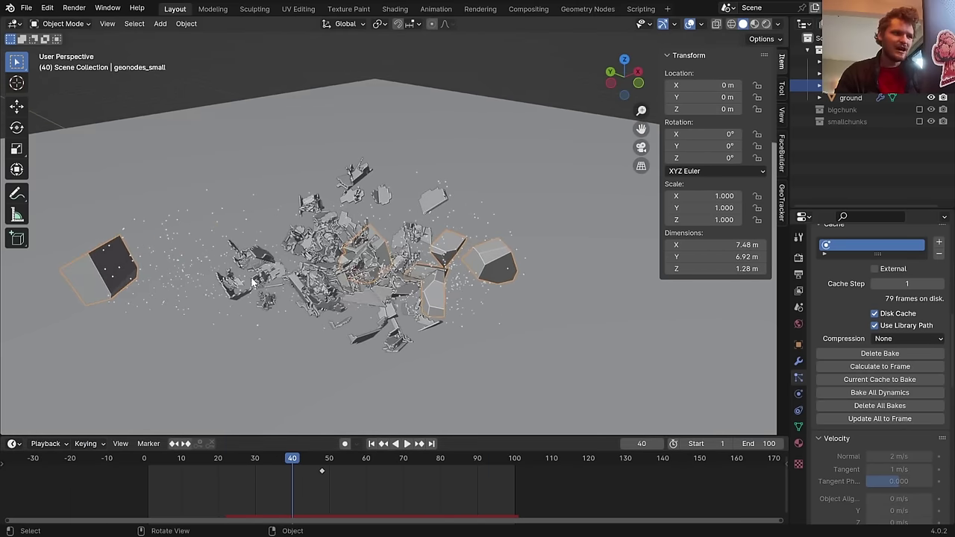
shift+middle_drag(286, 256, 374, 222)
key(ctrl+s)
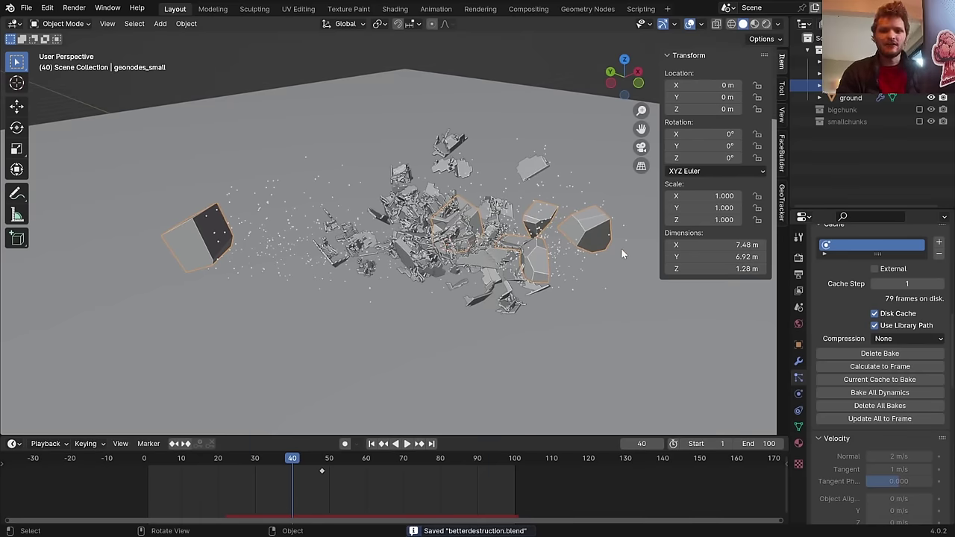
Open the particle system's Children settings, compare None with Simple, and keep Simple children
scroll(858, 373, down, 15)
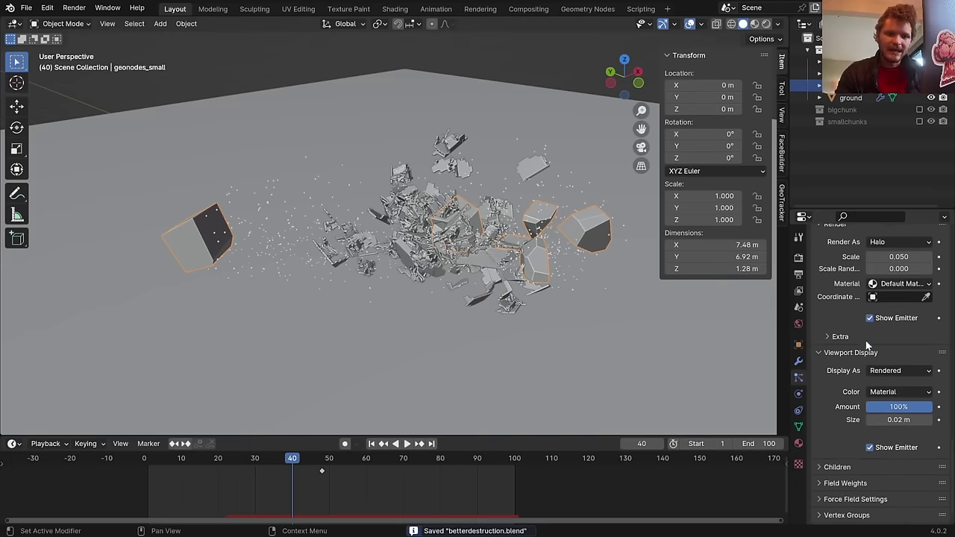
click(837, 435)
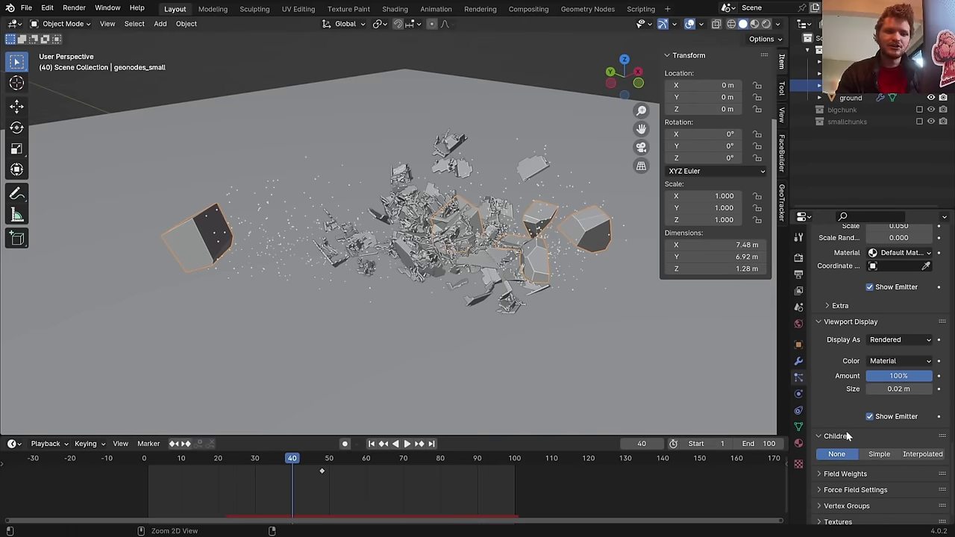
click(879, 454)
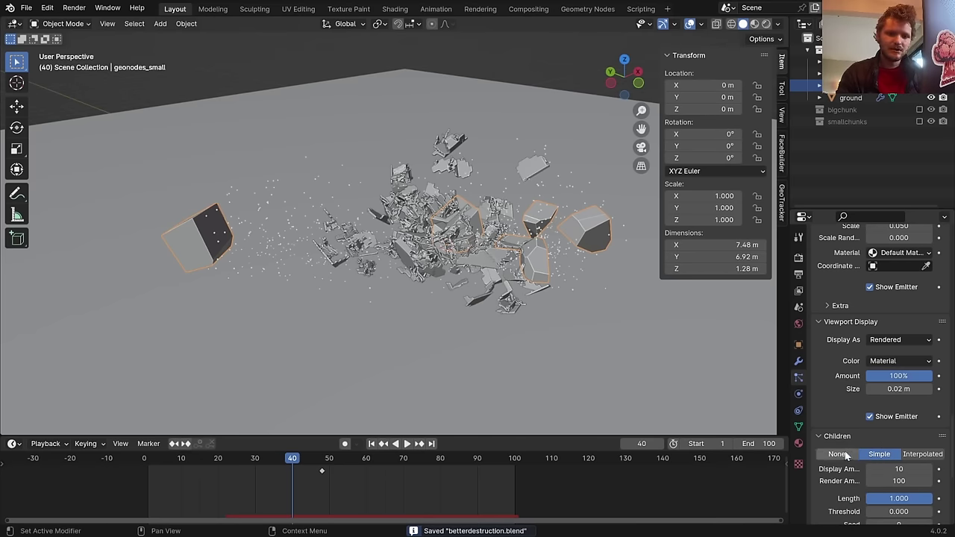
click(846, 454)
click(877, 453)
click(837, 454)
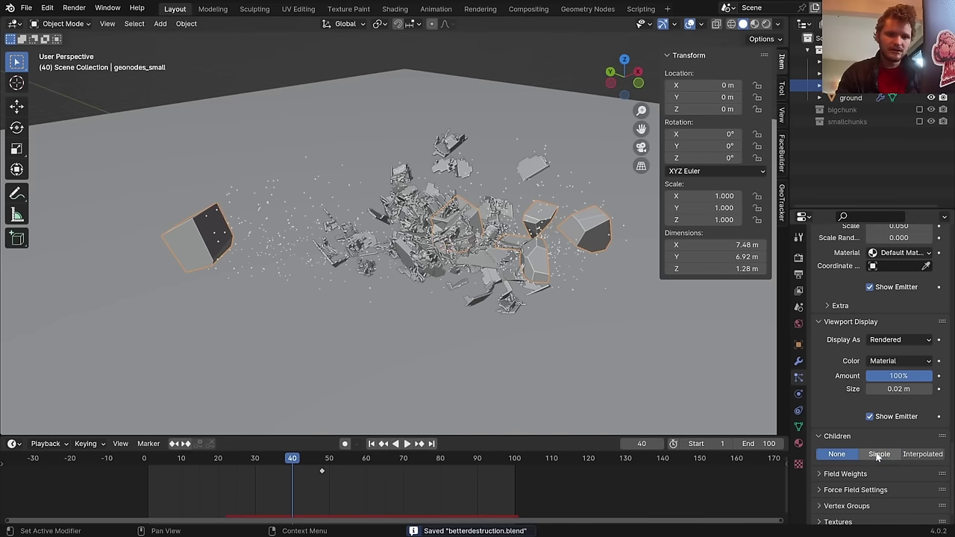
click(879, 456)
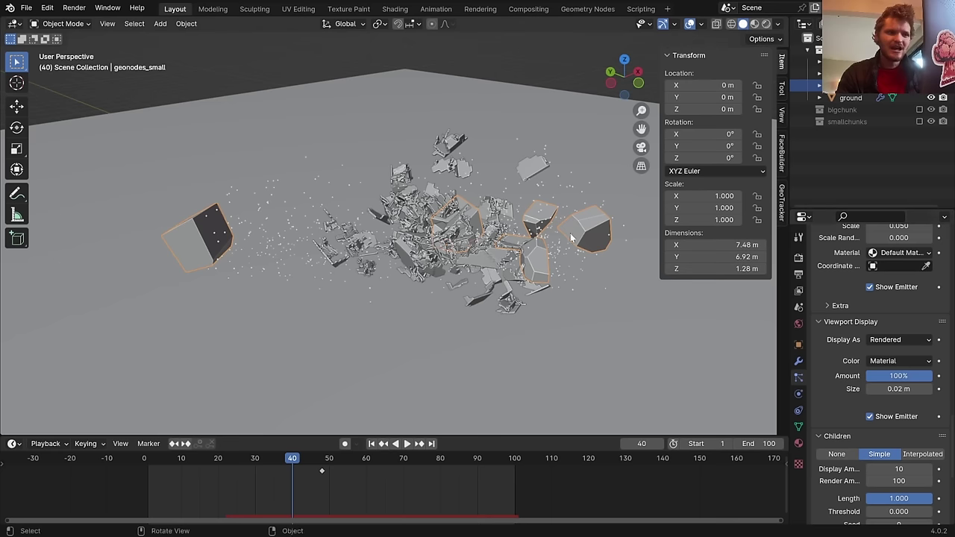
Set the spray particles to render as Object
scroll(867, 293, up, 5)
click(883, 308)
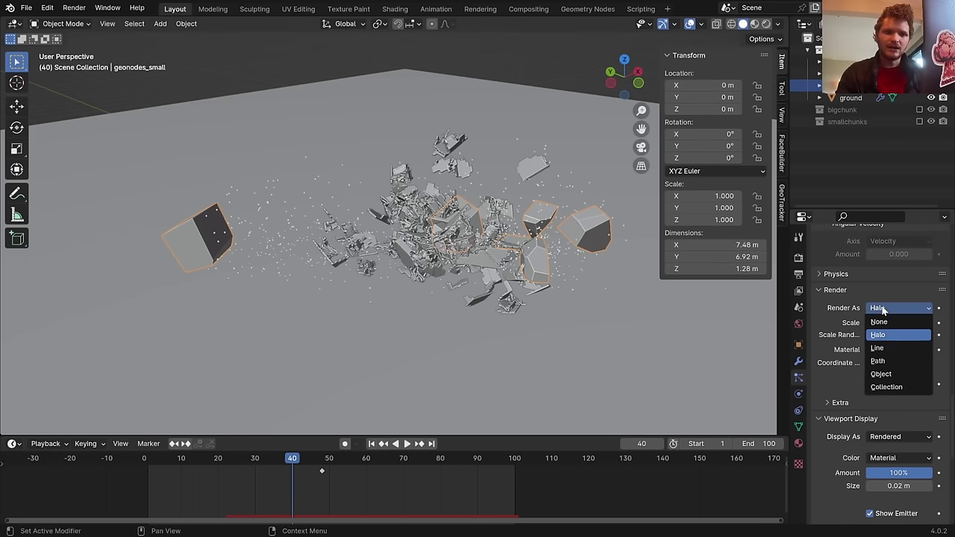
click(882, 374)
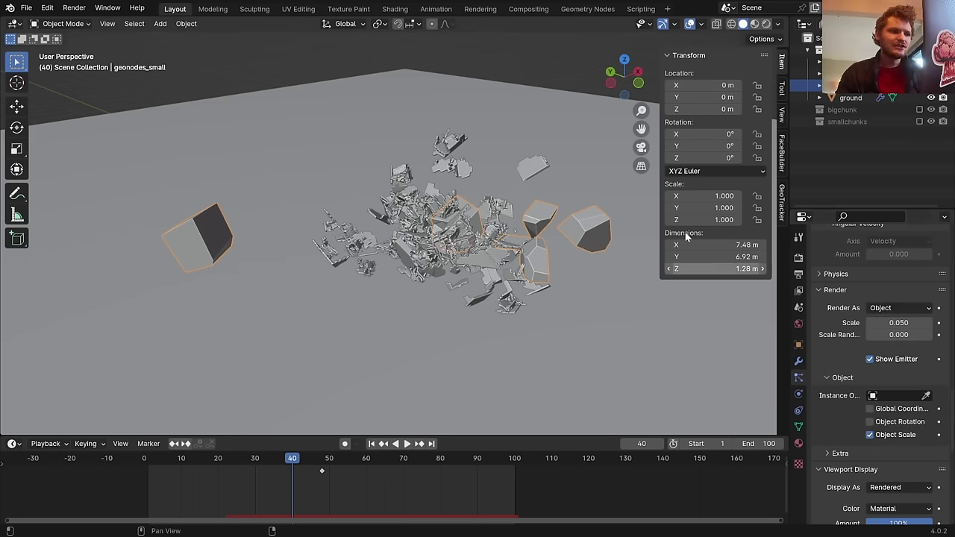
Add a UV sphere and move it beyond the ground's far edge, about -9.46, 13.9, 6.48 m
scroll(300, 143, down, 5)
key(shift+a)
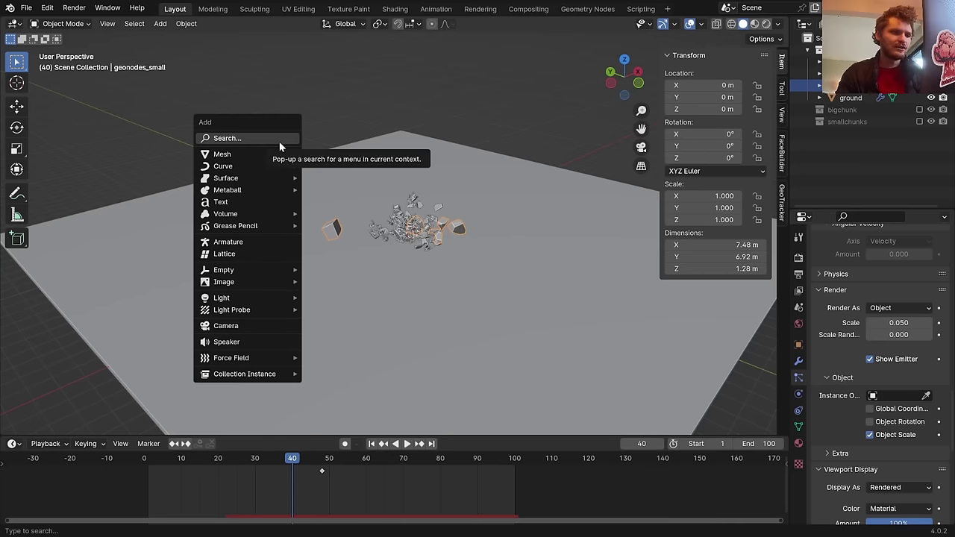
mouse_move(276, 153)
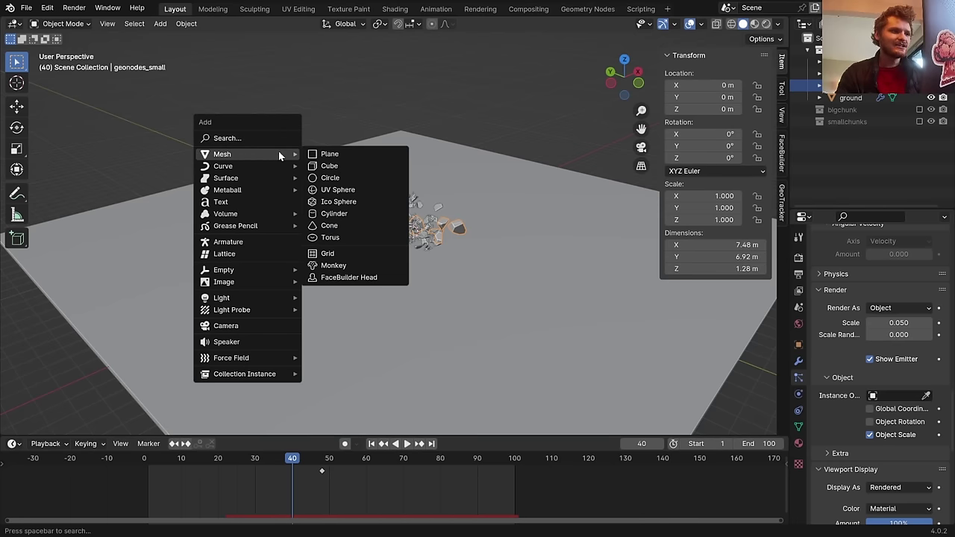
click(324, 191)
key(g)
click(236, 138)
shift+middle_drag(236, 137, 395, 202)
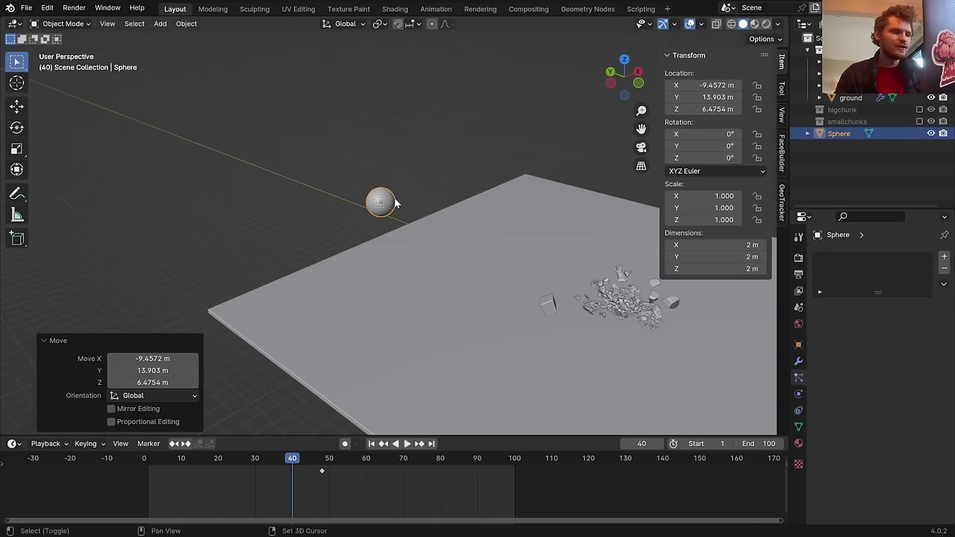
In Edit Mode, pull one side face of the sphere outward with proportional editing to begin a rock shape
scroll(387, 200, up, 5)
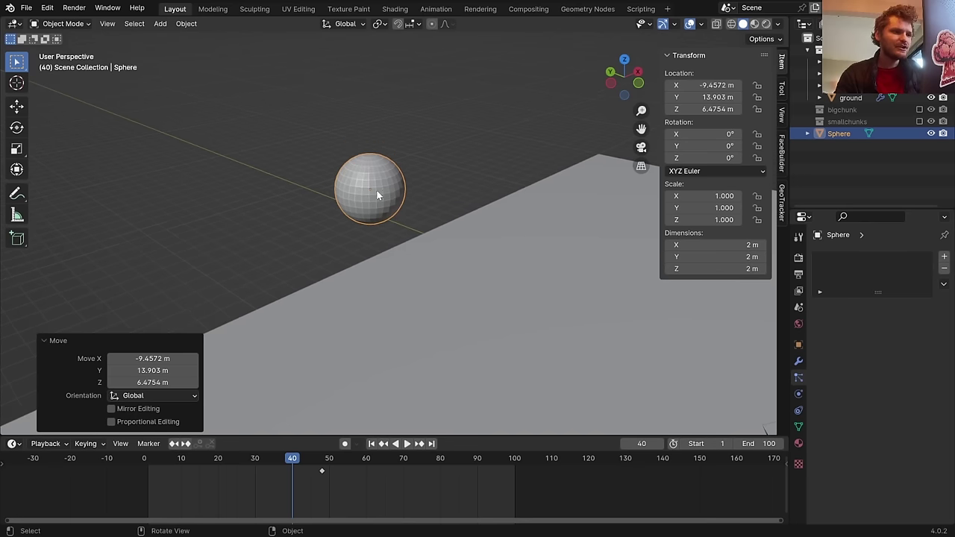
scroll(381, 195, up, 3)
key(Tab)
key(3)
click(398, 159)
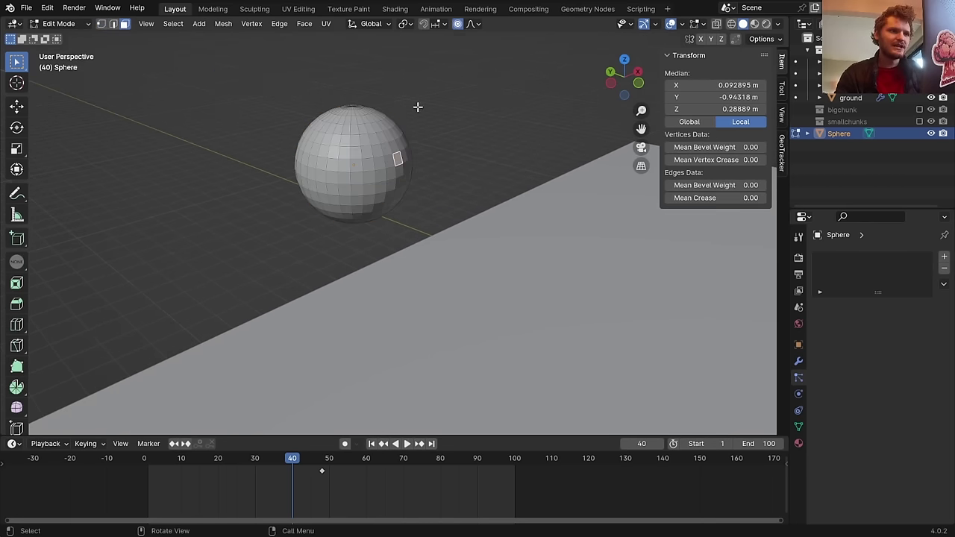
key(g)
click(464, 142)
Reposition several more faces with proportional editing to form an irregular rock about 2.42 by 2.71 by 2 m
click(292, 179)
click(339, 166)
key(g)
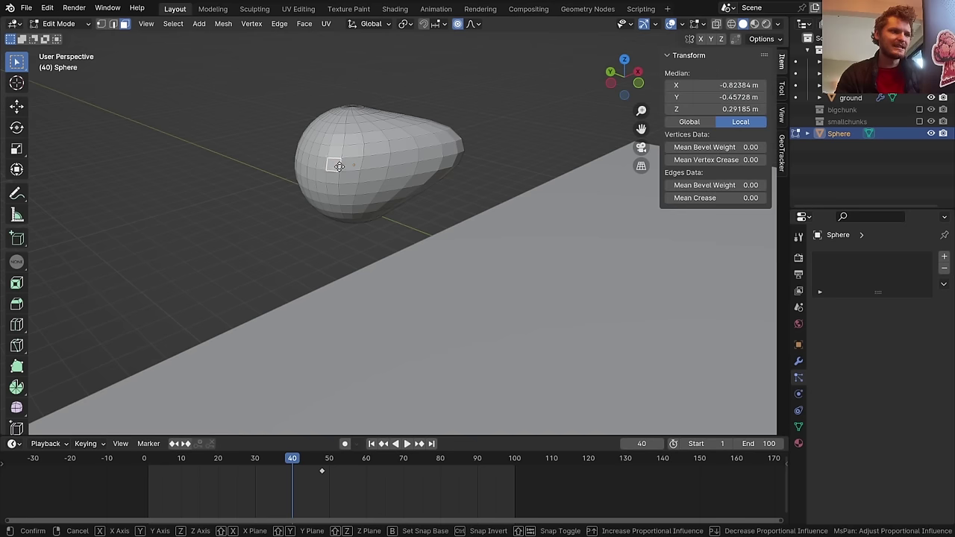
click(395, 139)
click(445, 139)
key(g)
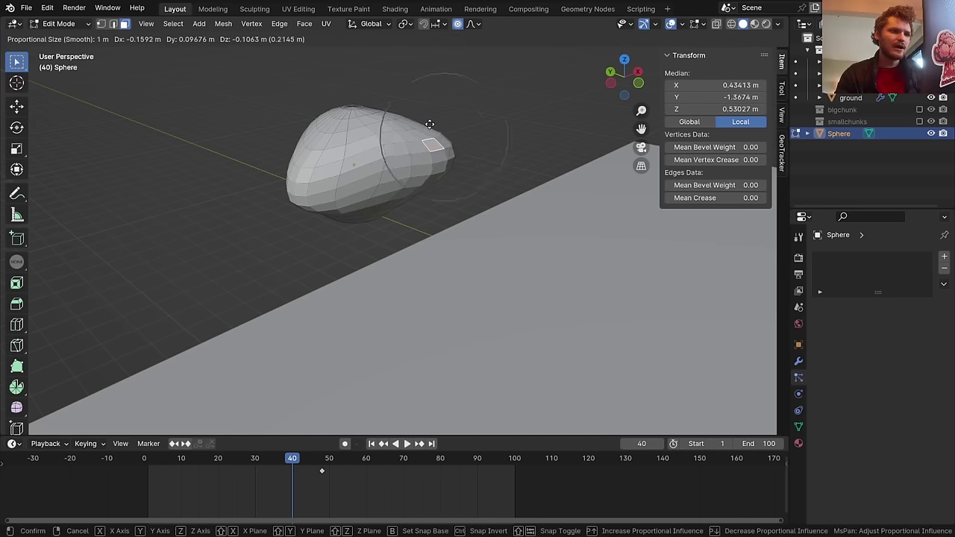
click(423, 120)
click(347, 139)
key(g)
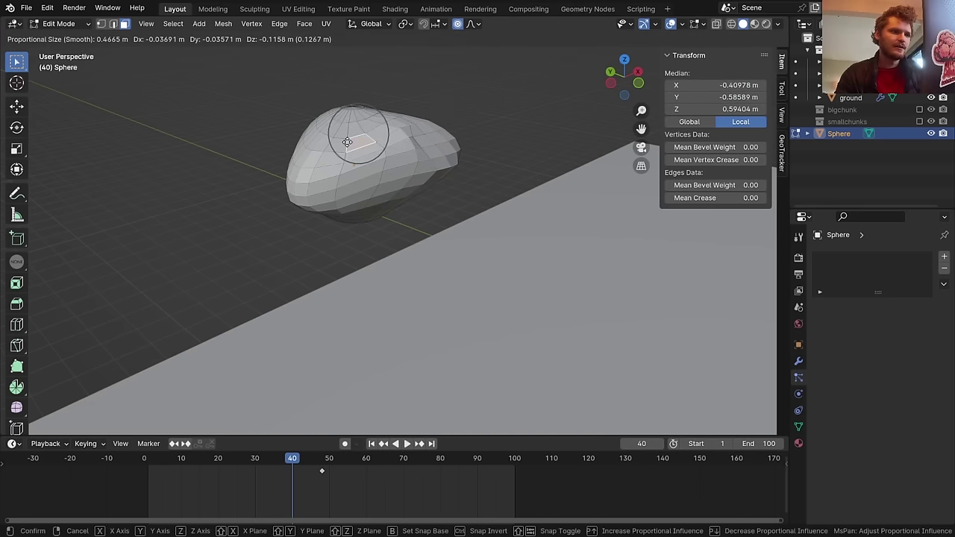
click(347, 142)
mouse_move(347, 142)
middle_down()
mouse_move(268, 182)
mouse_move(336, 145)
middle_up()
click(251, 187)
key(g)
click(252, 186)
Return to Object Mode, shade the rock smooth and move it farther from the ground, about -10.99, 18.38, 7.39 m
key(Tab)
right_click(335, 145)
click(336, 145)
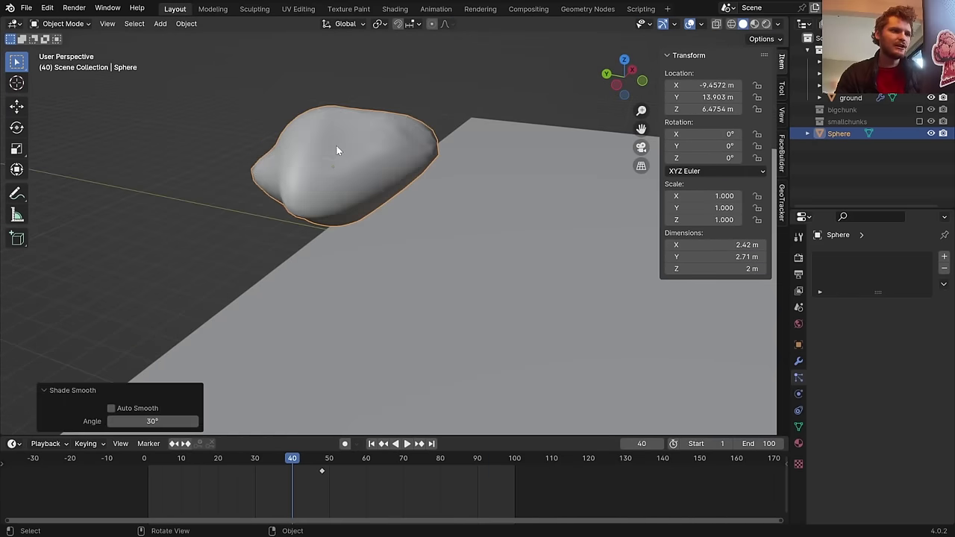
scroll(336, 150, down, 4)
key(g)
click(270, 174)
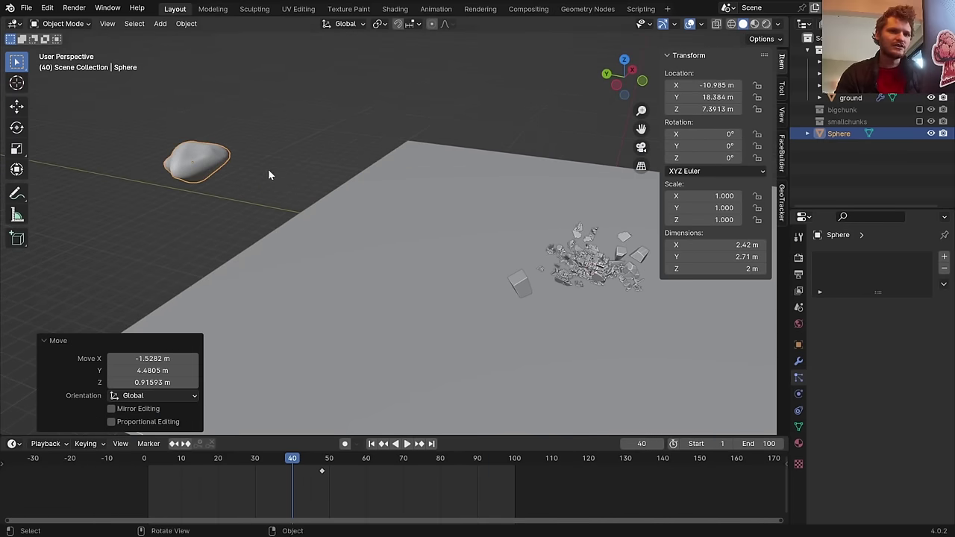
Rename the deformed sphere to "rock" and place it in the same collection as the ground object
double_click(837, 133)
text(rock)
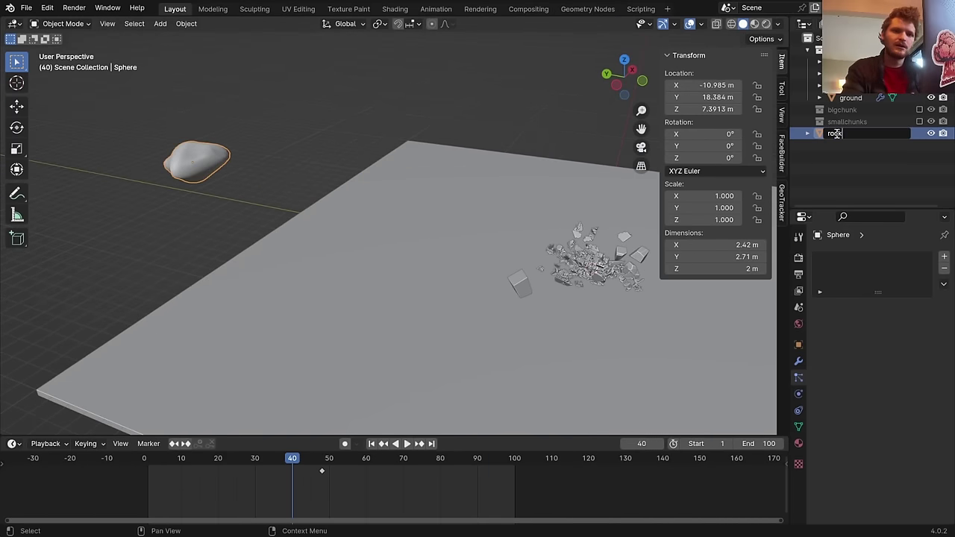
key(Return)
drag(834, 132, 850, 98)
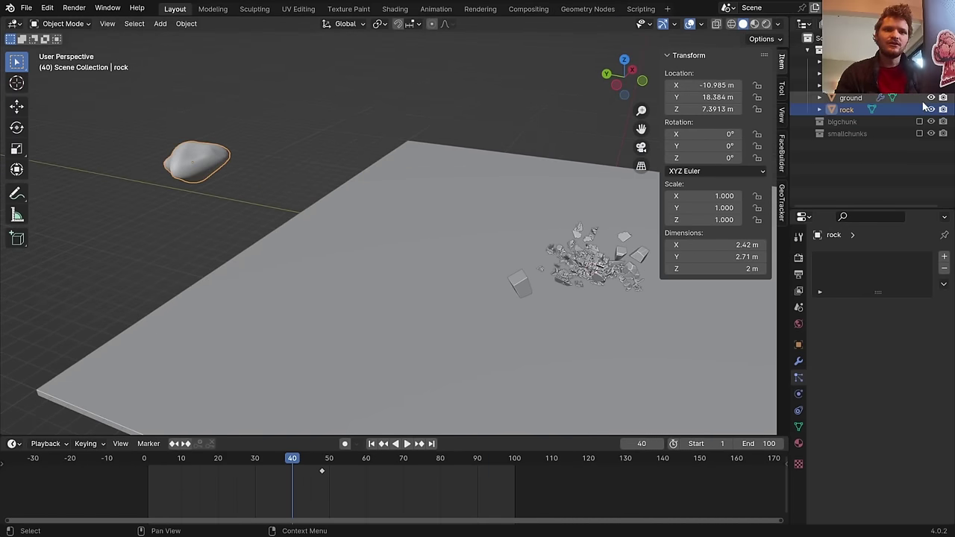
Hide the rock in the viewport and select the geonodes_small object that carries the spray particle system
click(930, 109)
middle_drag(526, 221, 345, 196)
scroll(345, 195, up, 4)
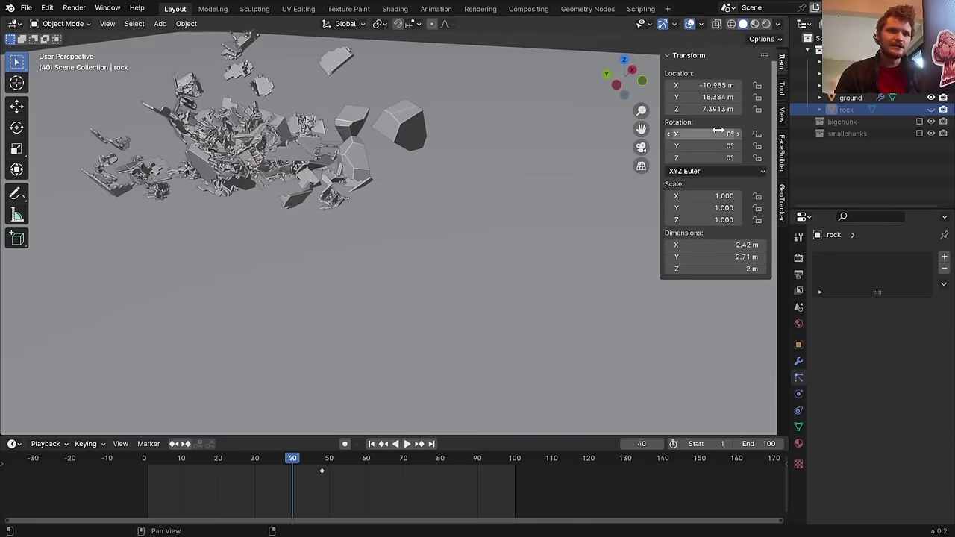
click(313, 123)
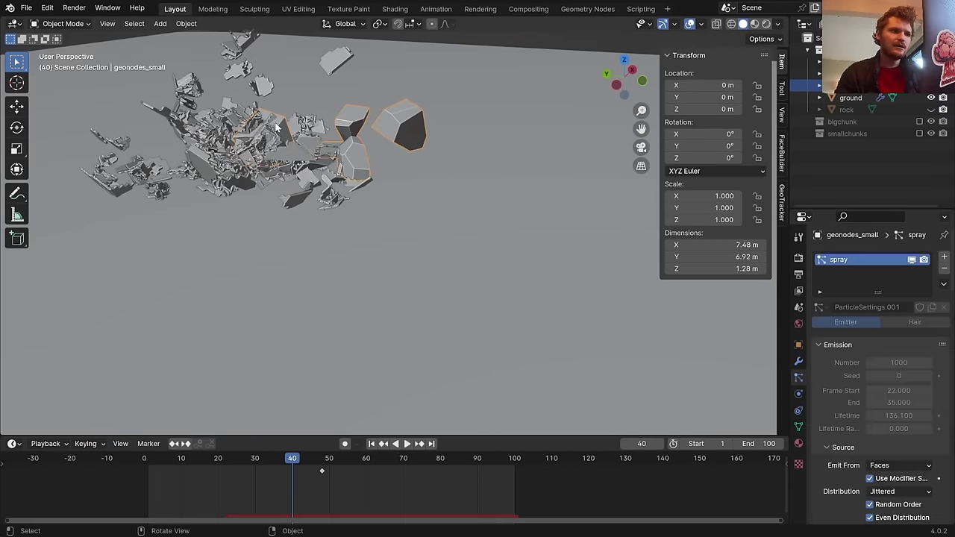
middle_drag(313, 123, 478, 197)
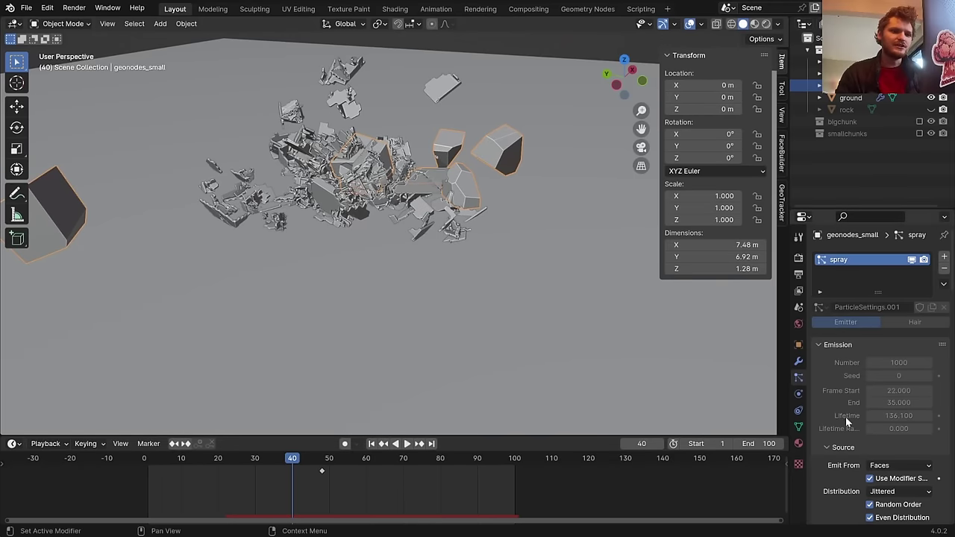
Set rock as the instance object in the spray particle system's render settings and save the file
scroll(848, 404, down, 5)
scroll(836, 395, down, 4)
scroll(873, 388, up, 1)
scroll(880, 387, down, 2)
scroll(880, 386, up, 2)
scroll(881, 386, up, 5)
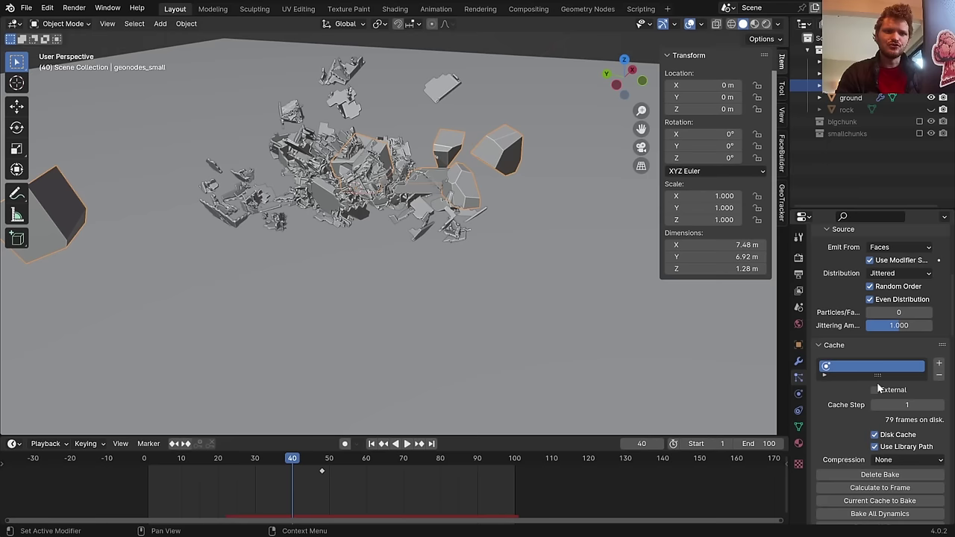
scroll(843, 344, up, 3)
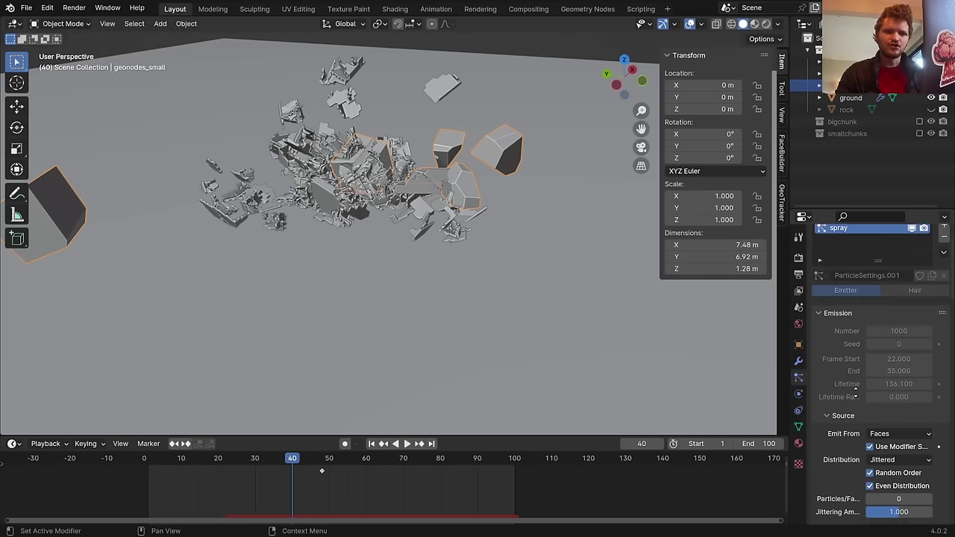
scroll(841, 388, down, 20)
scroll(858, 455, down, 3)
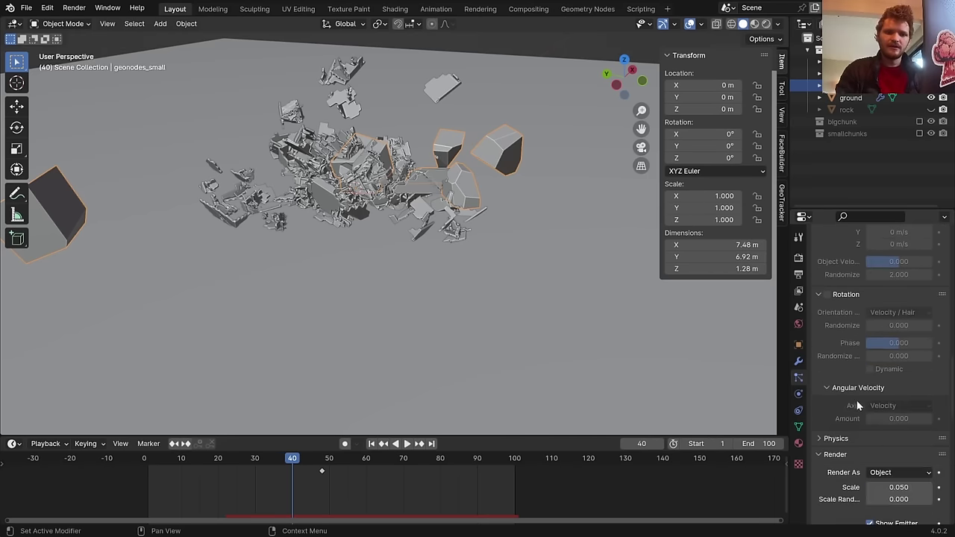
scroll(881, 439, down, 3)
click(913, 478)
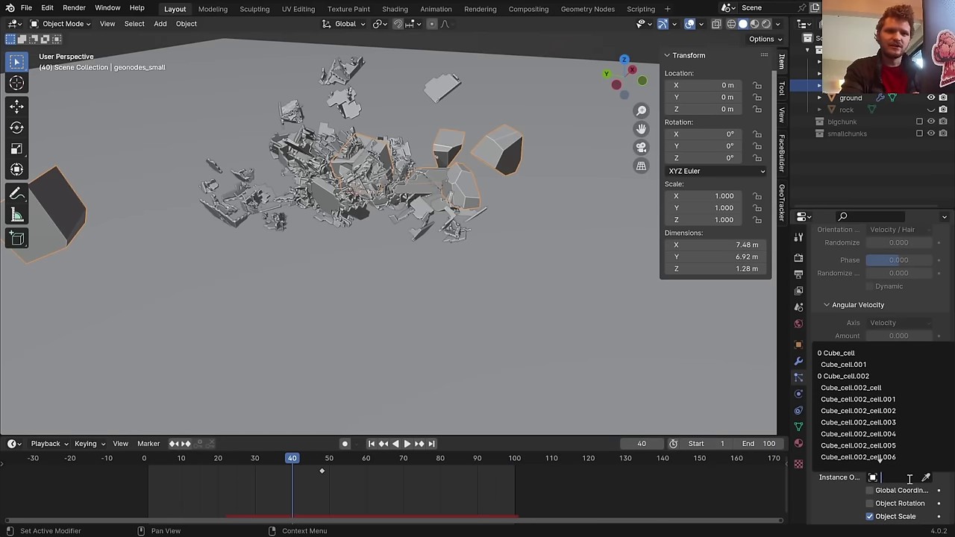
text(rock)
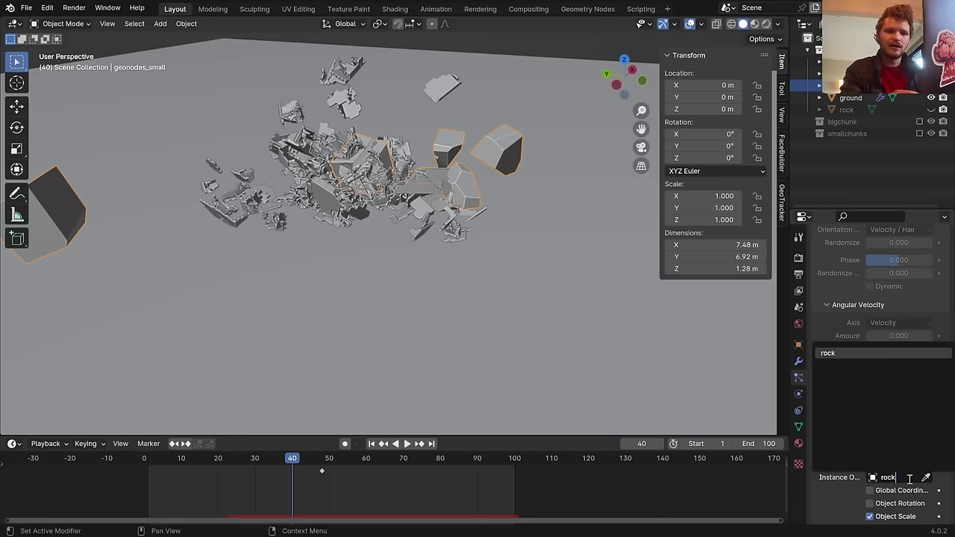
click(839, 352)
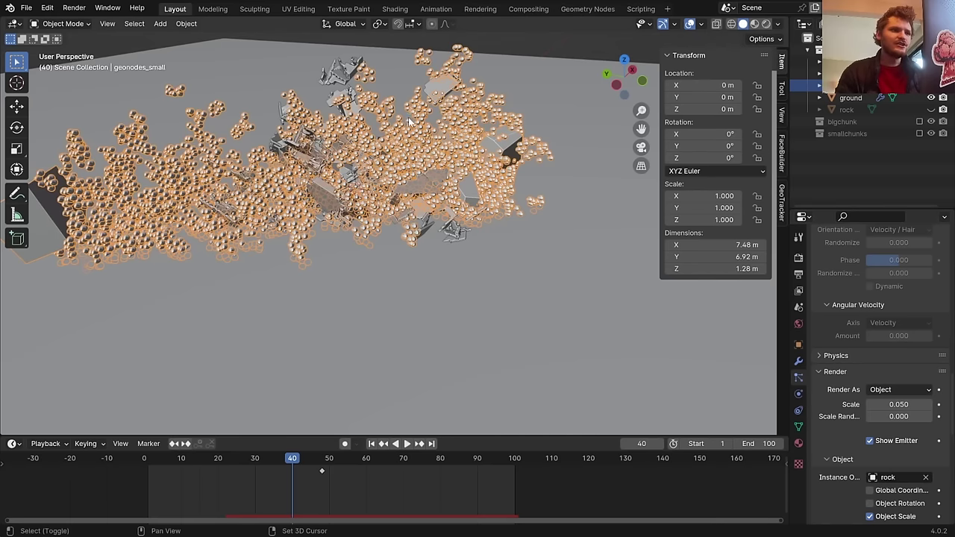
scroll(427, 172, up, 2)
scroll(320, 170, up, 2)
key(ctrl+s)
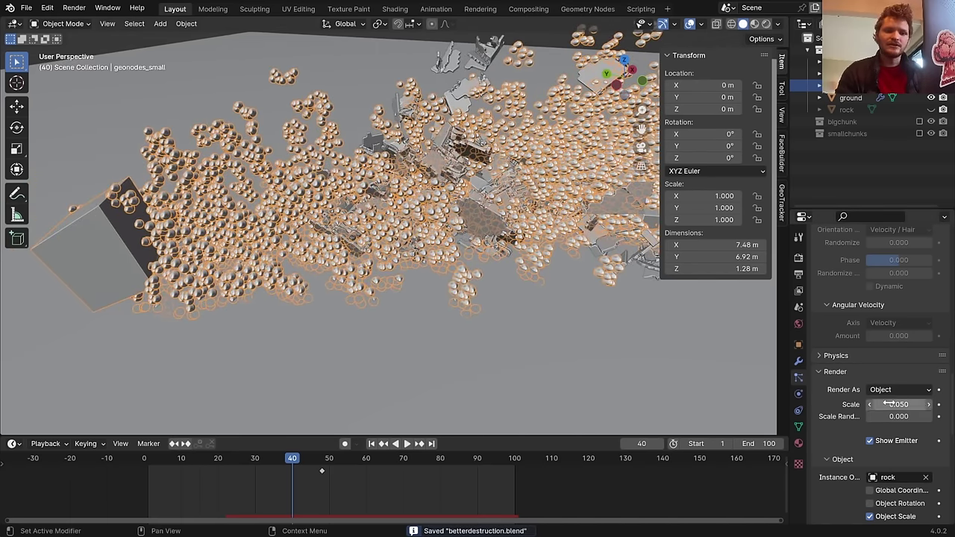
Set the spray particles' scale randomness to 1 and switch their child particles to None
drag(899, 416, 932, 418)
scroll(933, 418, down, 8)
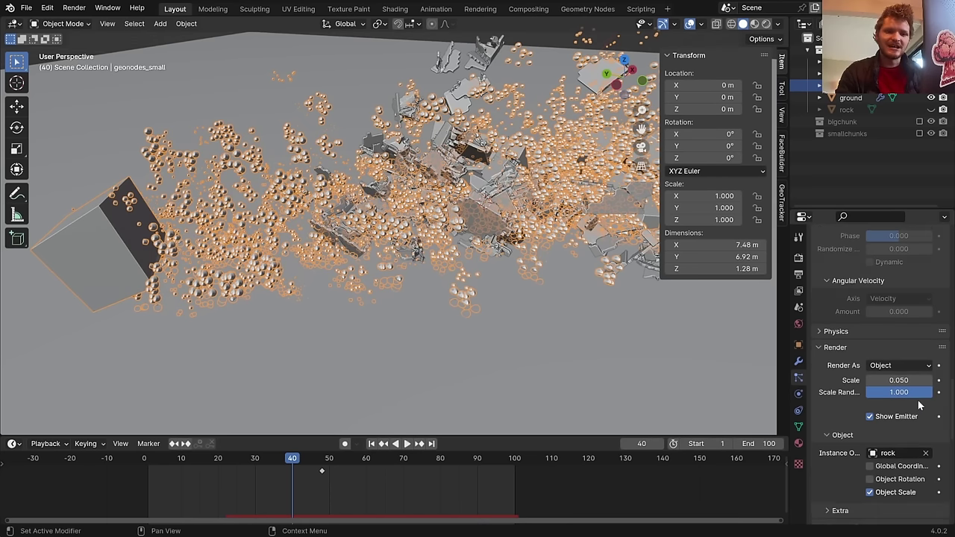
click(845, 428)
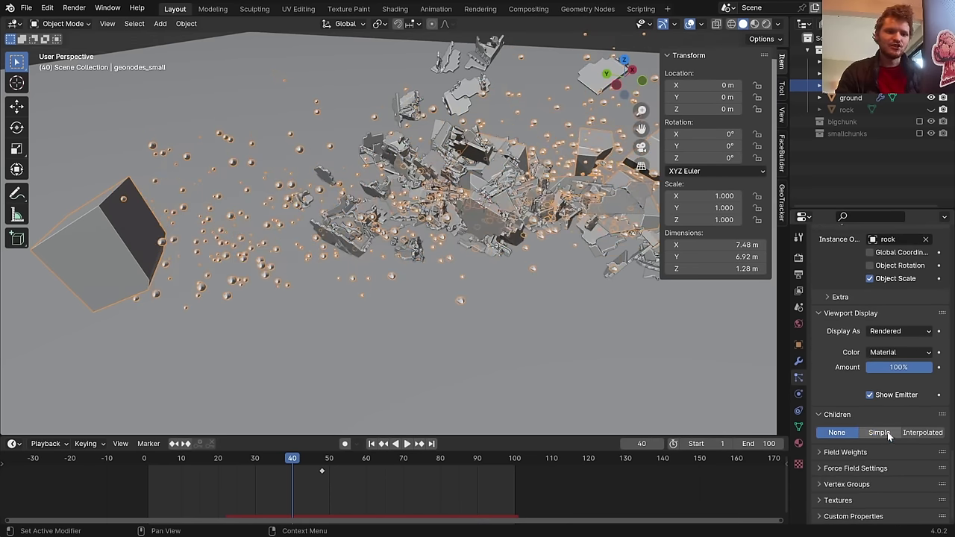
click(880, 433)
click(837, 436)
scroll(911, 360, up, 6)
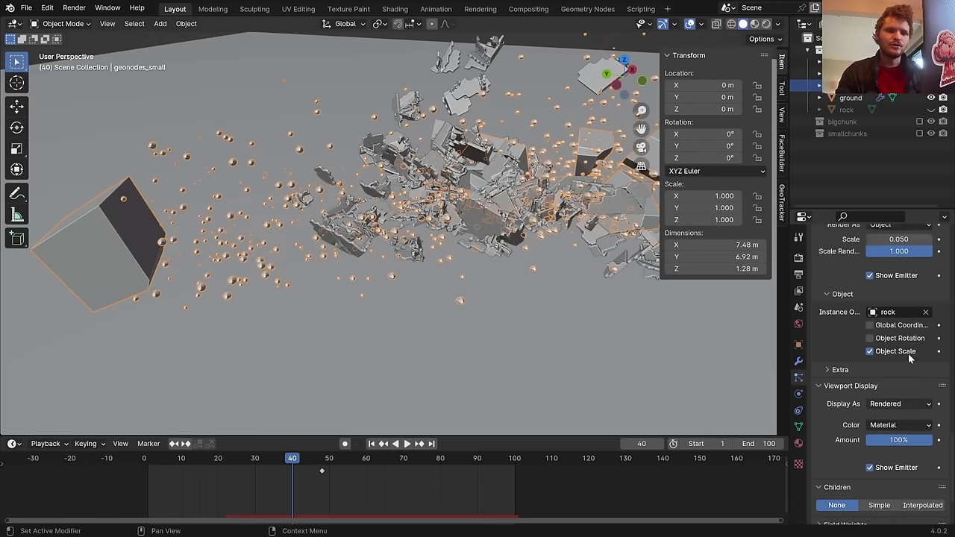
Set the spray particles' scale randomness to 0.928 and their render scale to 0.02, and save the file
drag(899, 373, 889, 373)
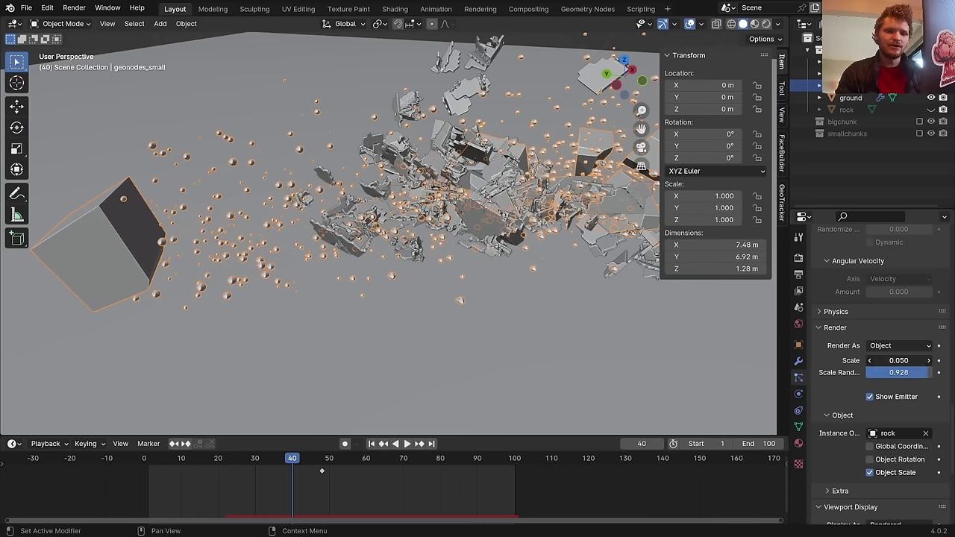
text(/2)
key(Return)
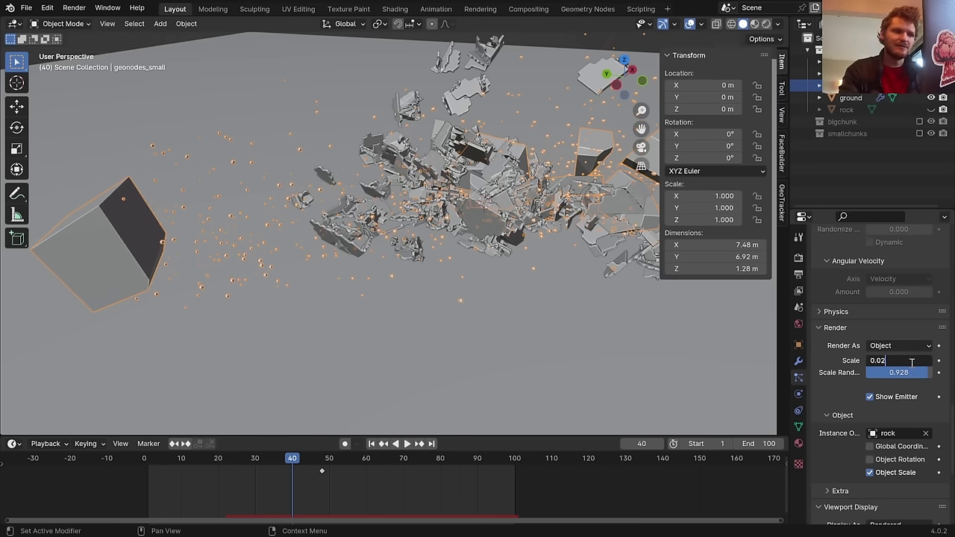
scroll(313, 247, up, 4)
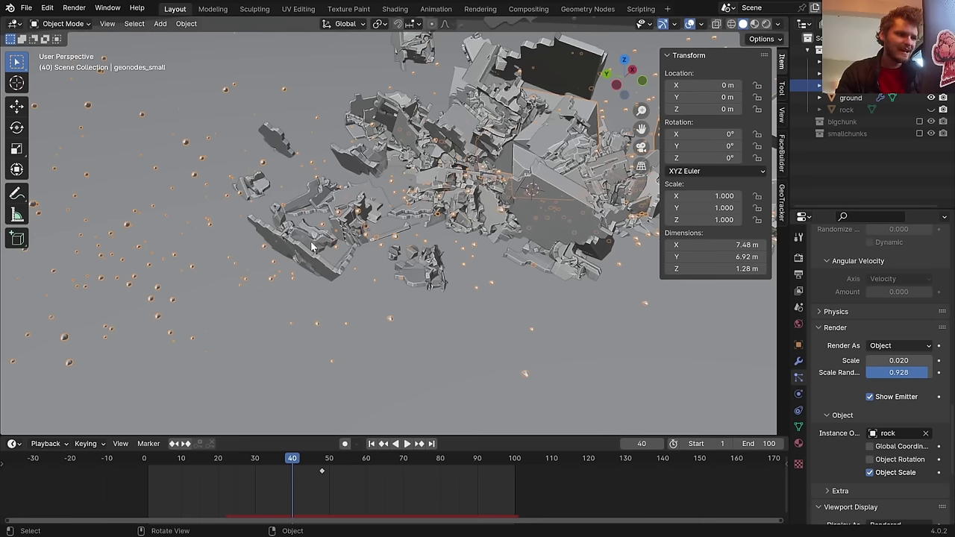
key(ctrl+s)
Delete the spray particle system's bake so its settings can be edited, and save the file
scroll(887, 291, up, 4)
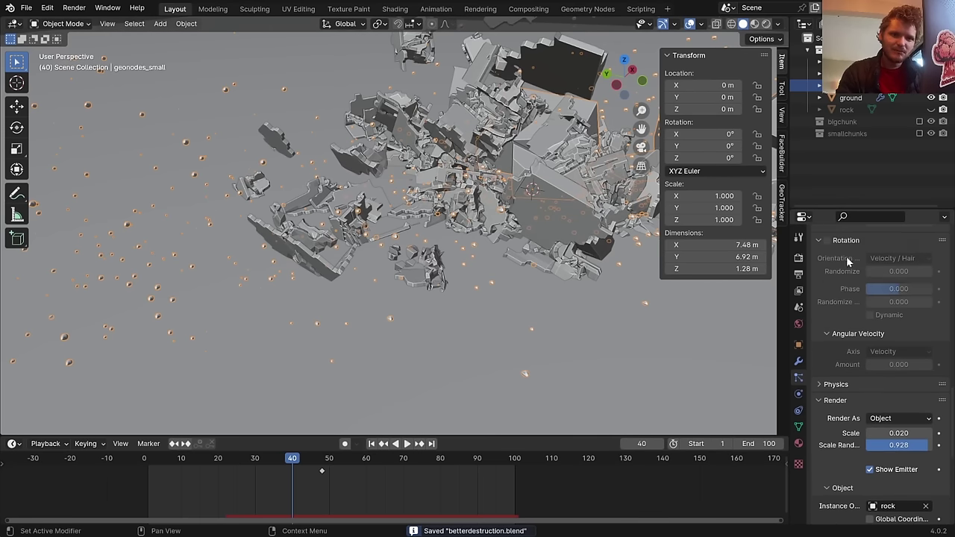
scroll(850, 279, up, 6)
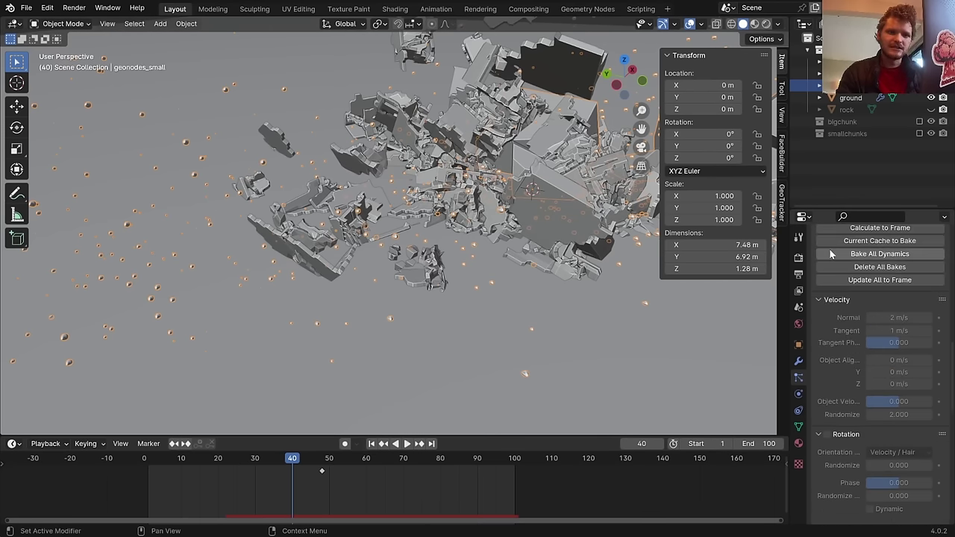
scroll(855, 295, up, 3)
scroll(863, 382, down, 2)
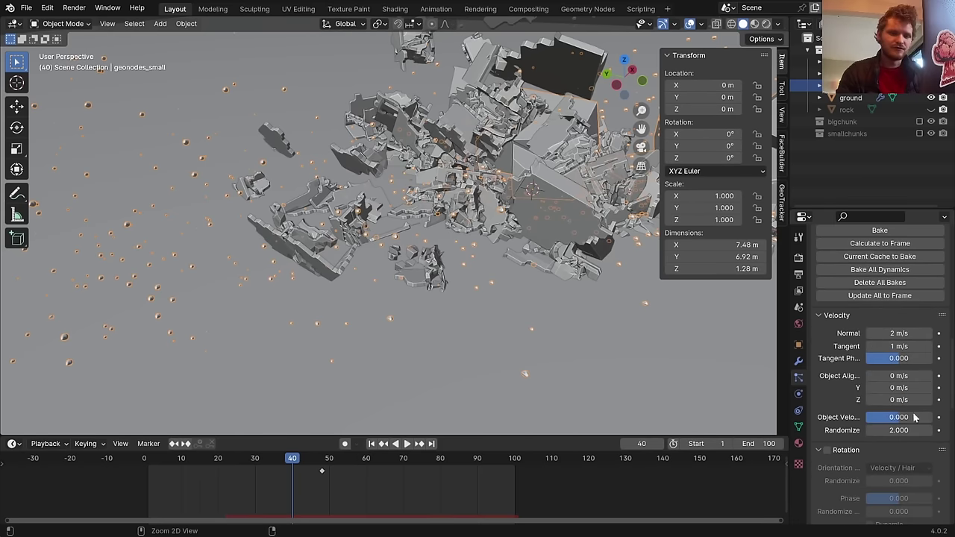
key(ctrl+s)
Enable rotation for the spray particles, with Randomize at 0.608 and Randomize Phase at 0.718
click(827, 451)
drag(871, 481, 887, 480)
scroll(895, 480, down, 1)
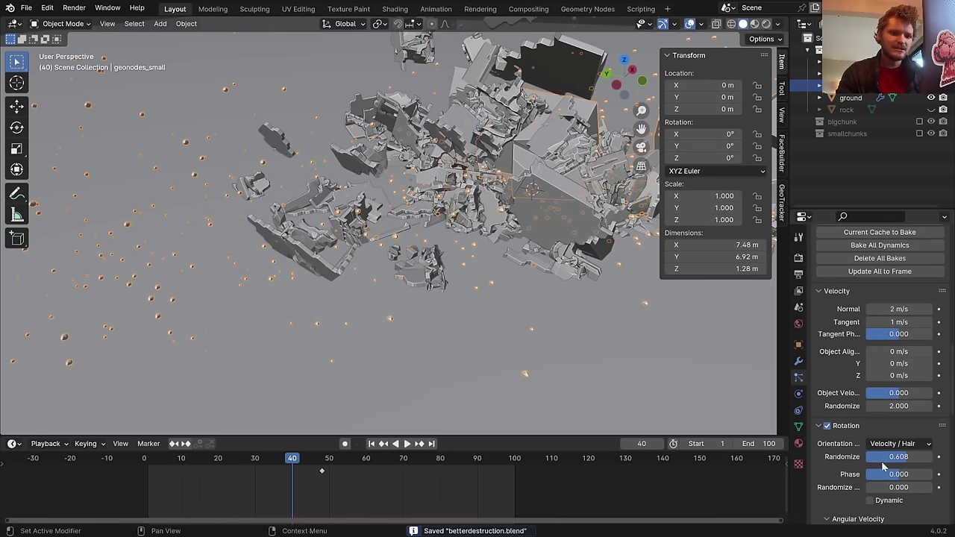
drag(880, 487, 894, 487)
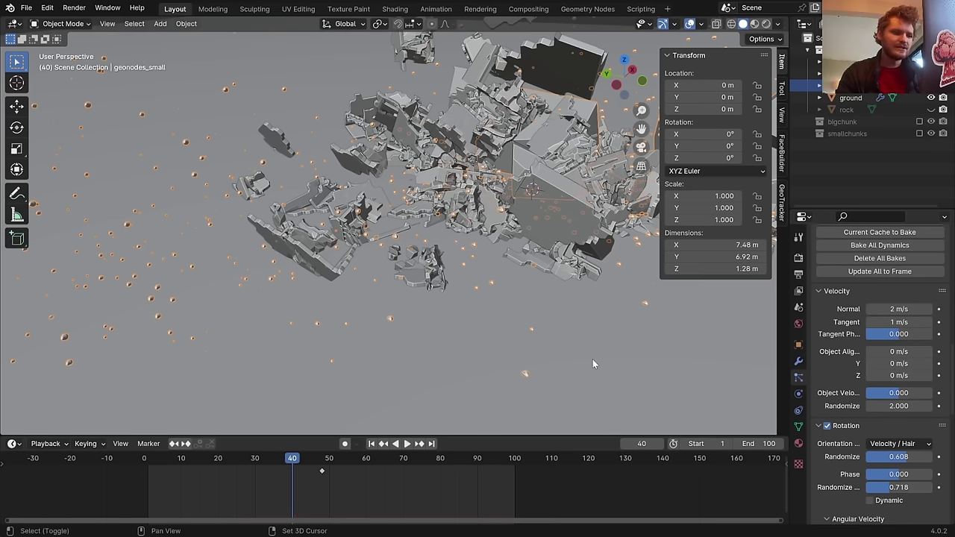
Play the shatter animation from the first frame and examine the rotating rock spray from close up and farther away
key(shift+Left)
key(space)
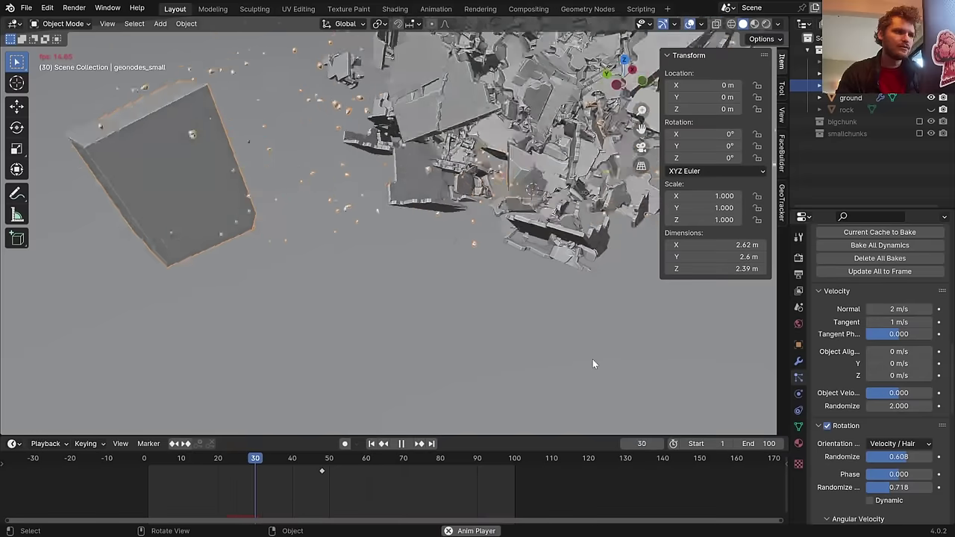
key(space)
middle_drag(321, 281, 378, 213)
scroll(449, 233, down, 2)
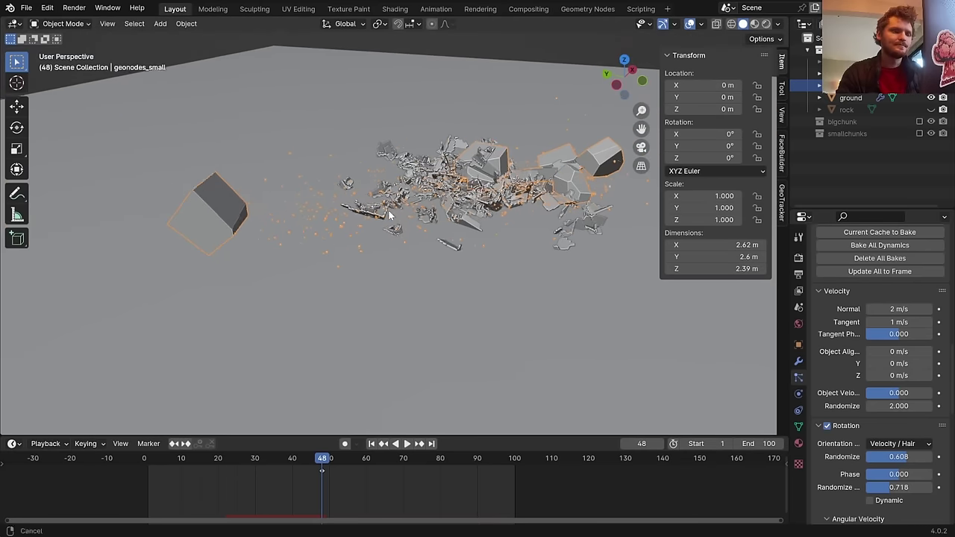
key(shift+Left)
key(space)
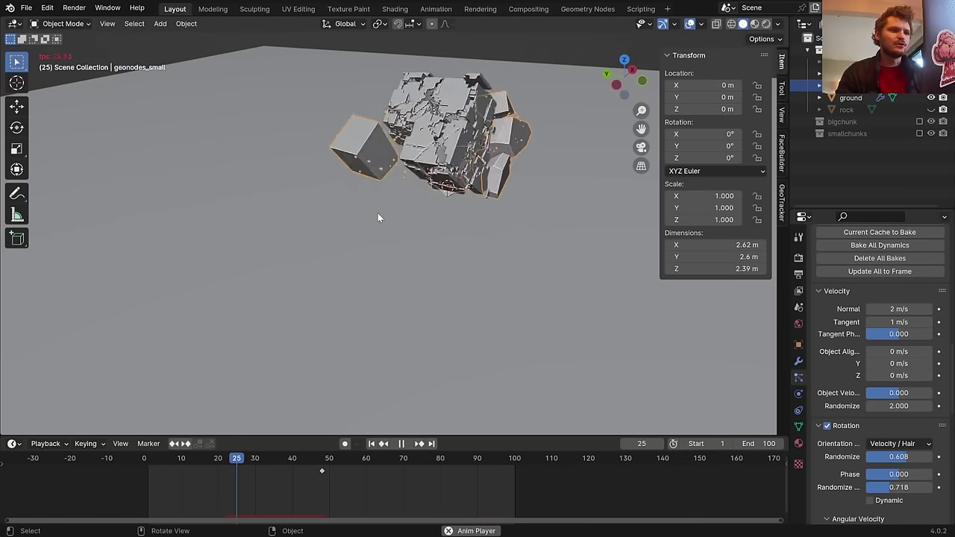
Stop the animation playback and save the file
key(space)
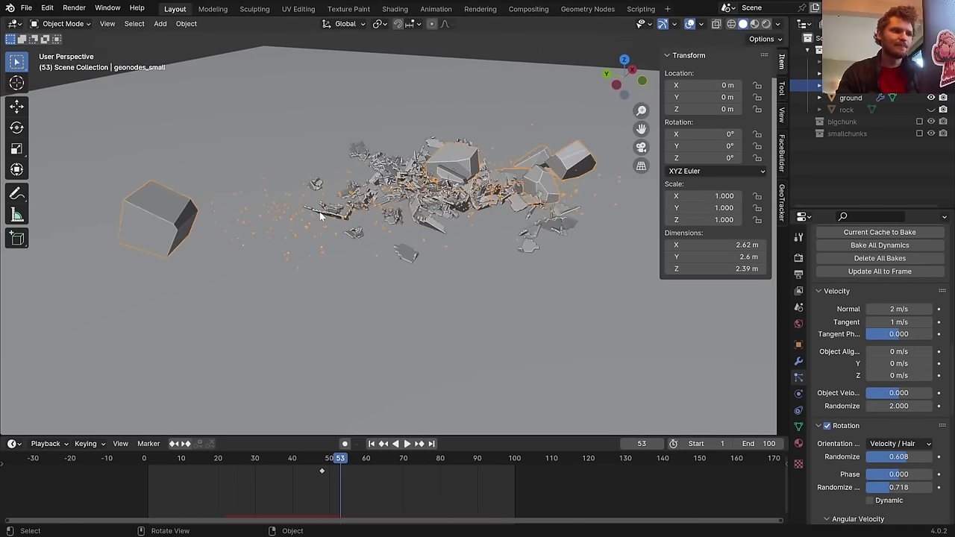
scroll(323, 212, up, 2)
key(ctrl+s)
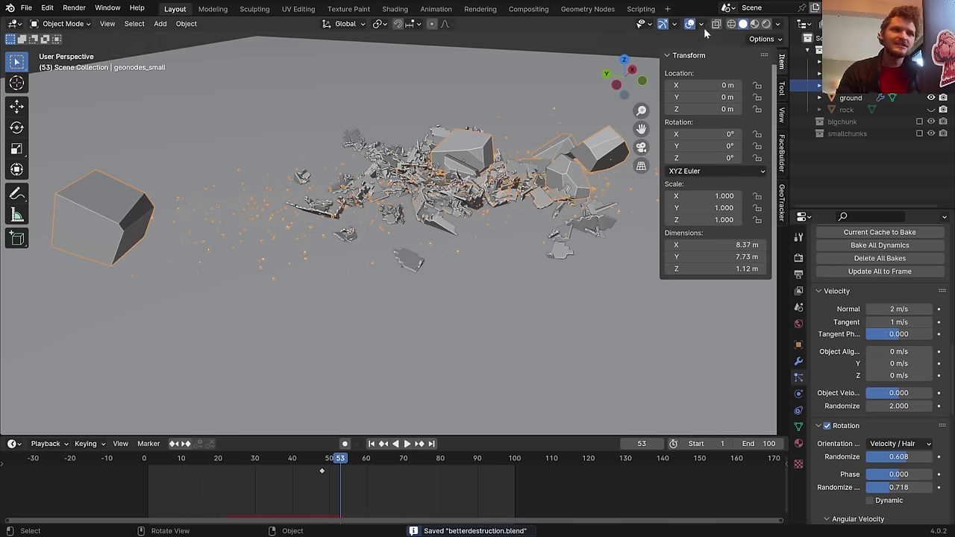
Bake the particle system's cache, then hide the viewport overlays with the timeline at frame 48
scroll(888, 328, up, 2)
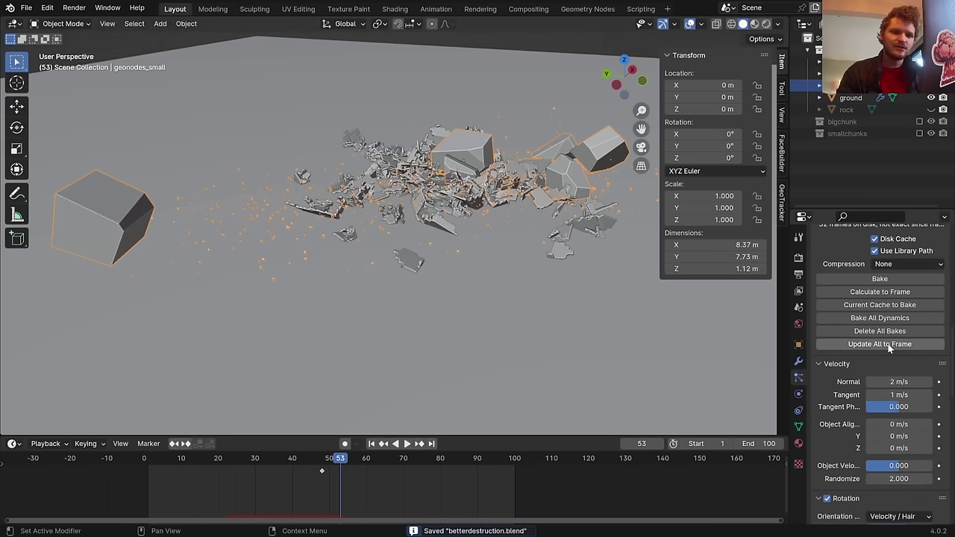
click(864, 274)
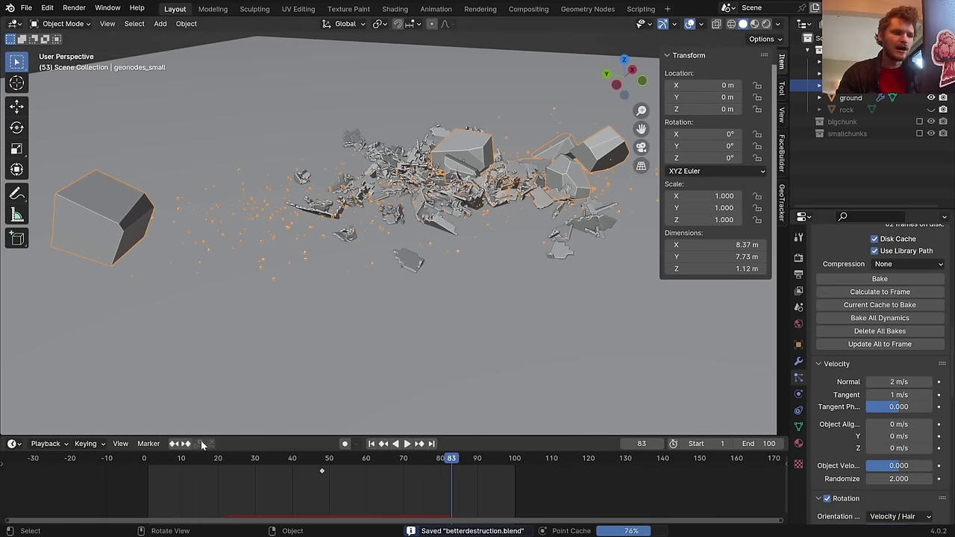
drag(229, 459, 323, 462)
click(691, 24)
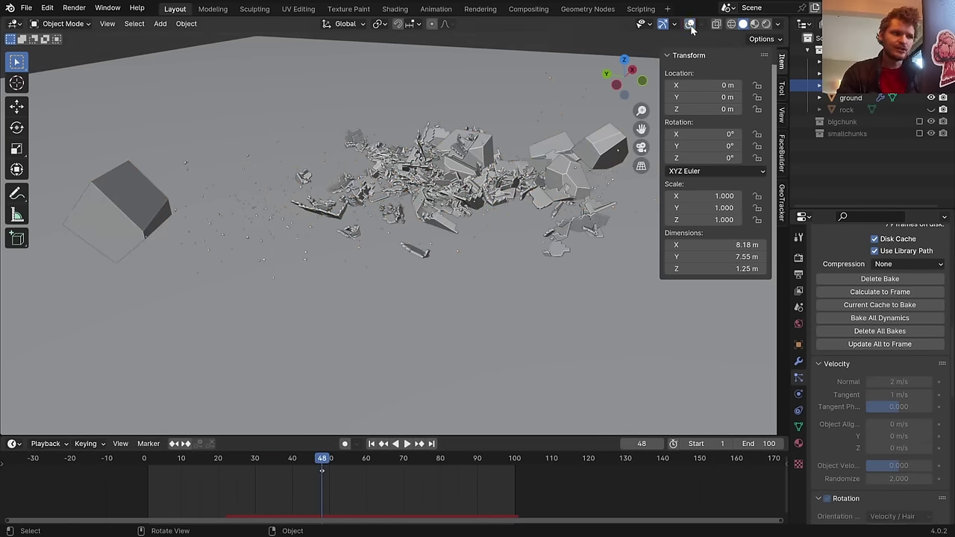
Set the particle system's children to Simple and play the animation from around frame 48 to check the added debris
scroll(839, 422, down, 8)
scroll(847, 433, down, 9)
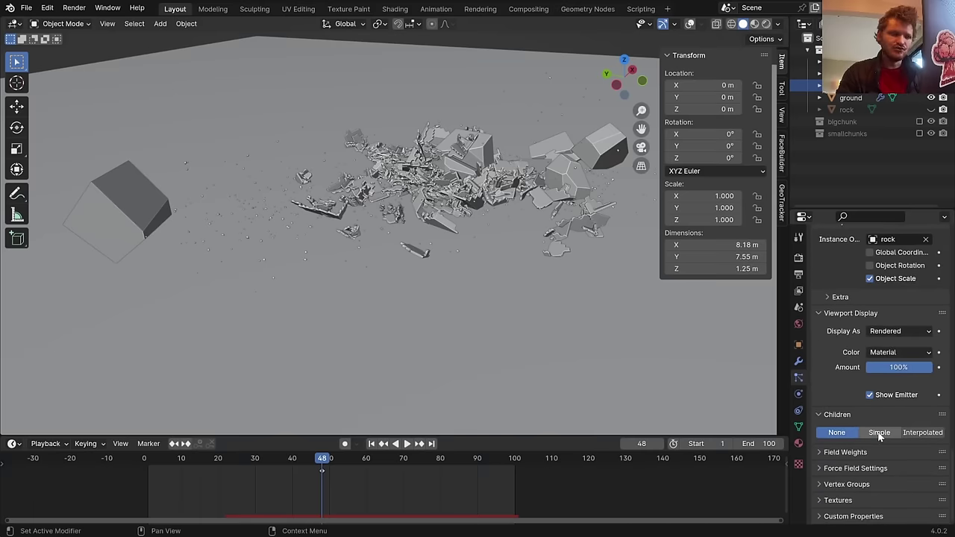
click(880, 433)
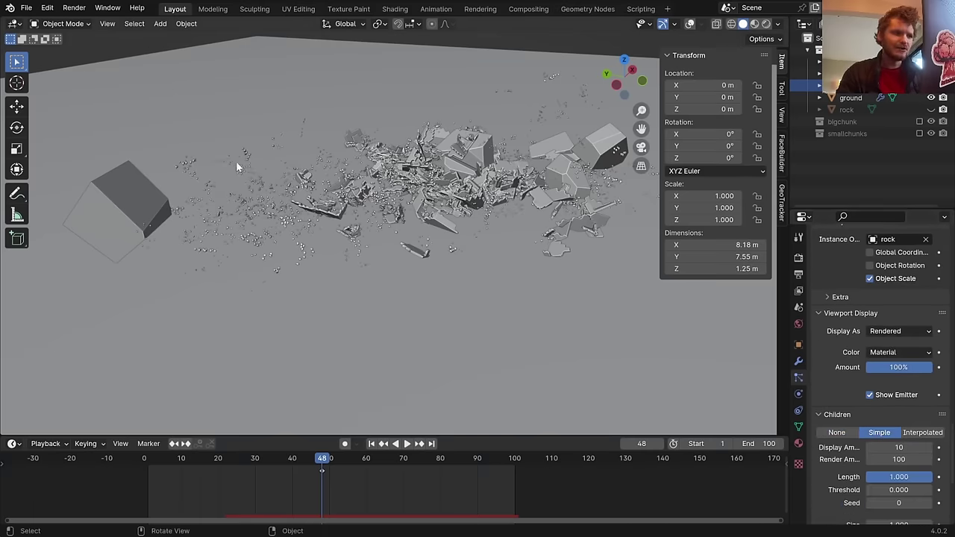
scroll(239, 164, up, 2)
mouse_move(333, 463)
mouse_down()
mouse_move(366, 463)
mouse_move(318, 463)
mouse_up()
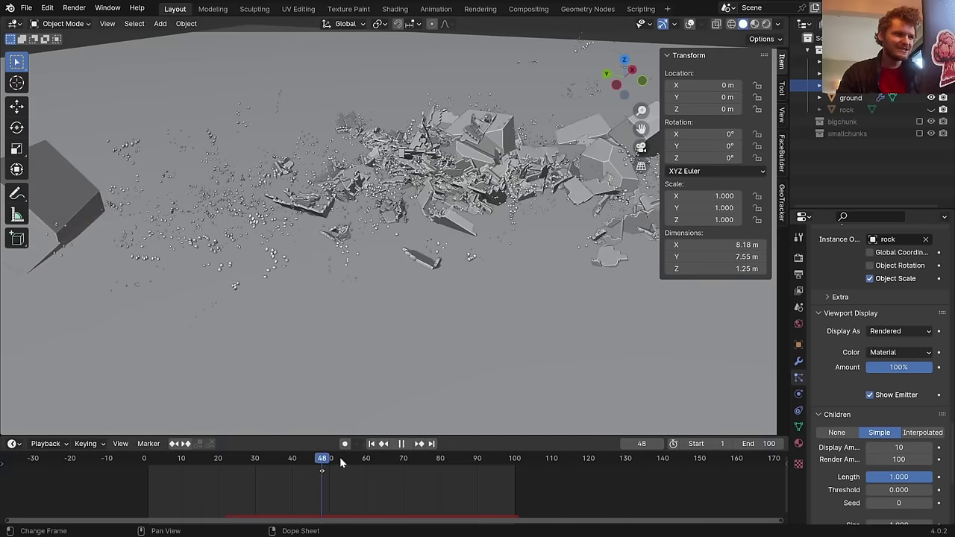
key(space)
mouse_move(295, 276)
middle_down()
mouse_move(334, 252)
mouse_move(292, 262)
middle_up()
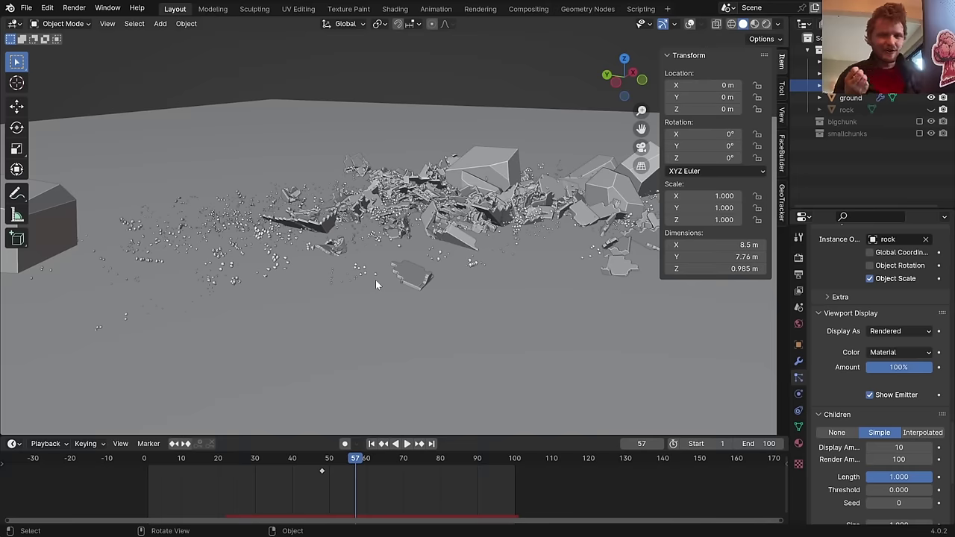
Set the radius of the simple child particles to 0.1 m
scroll(890, 384, down, 5)
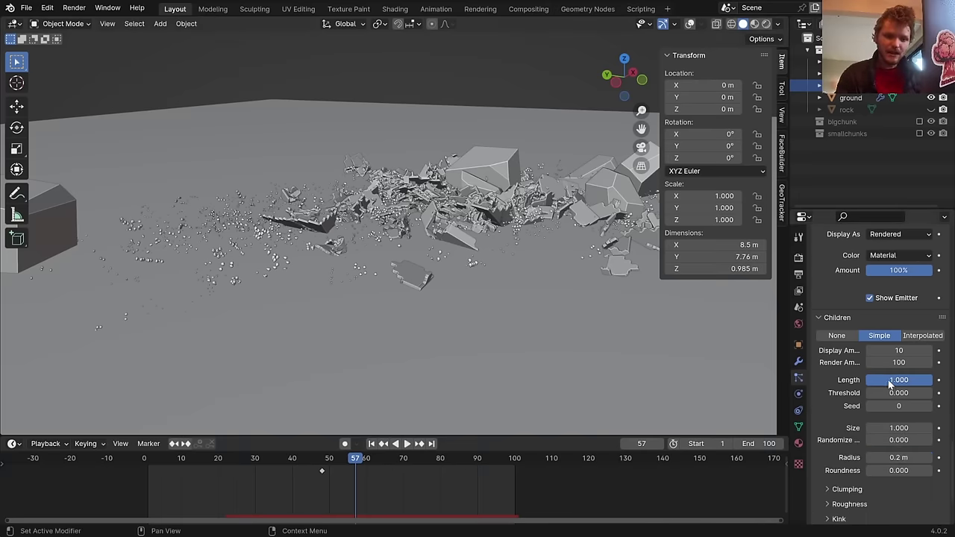
mouse_move(886, 458)
mouse_down()
mouse_move(921, 457)
mouse_move(904, 457)
mouse_up()
text(0.1)
key(Return)
text(0.1)
key(Return)
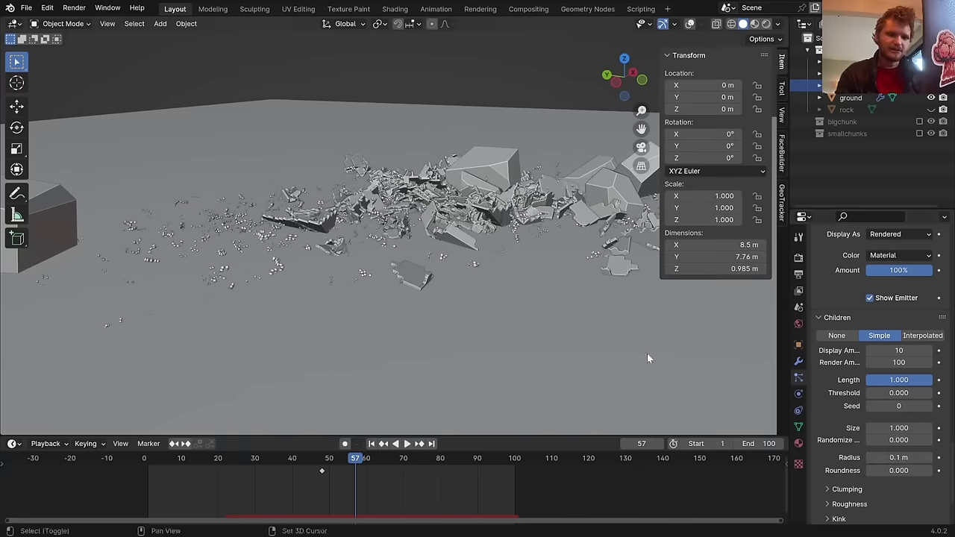
Set the child particles' roundness to about 0.348 and play the animation briefly to check the scatter
middle_drag(647, 354, 395, 279)
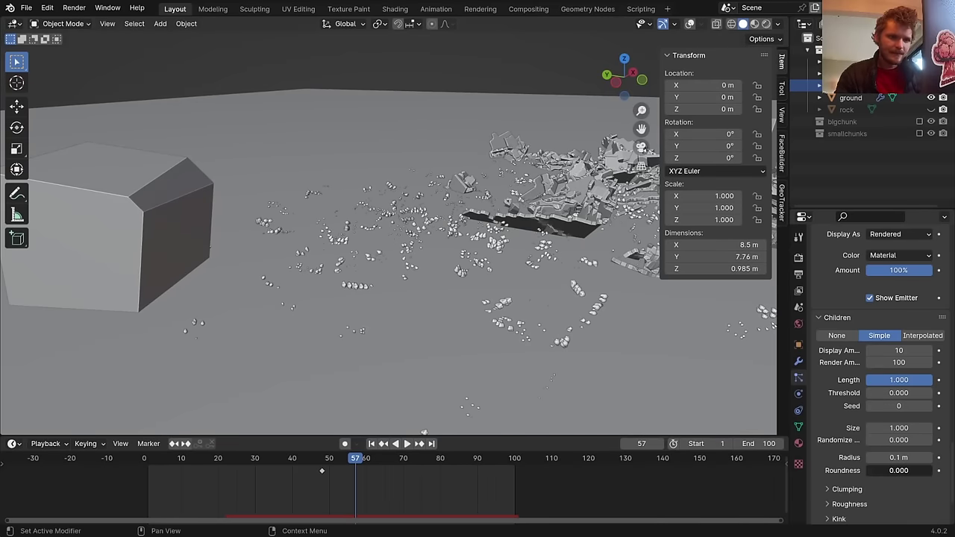
drag(899, 470, 914, 470)
scroll(458, 252, down, 3)
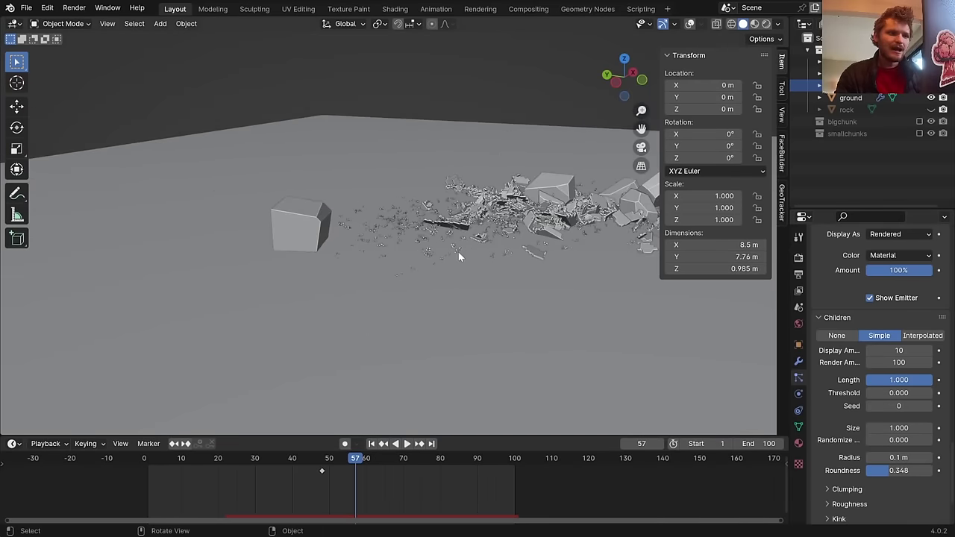
scroll(460, 257, up, 3)
mouse_move(440, 258)
middle_down()
mouse_move(438, 217)
mouse_move(443, 265)
mouse_move(452, 269)
middle_up()
key(space)
key(space)
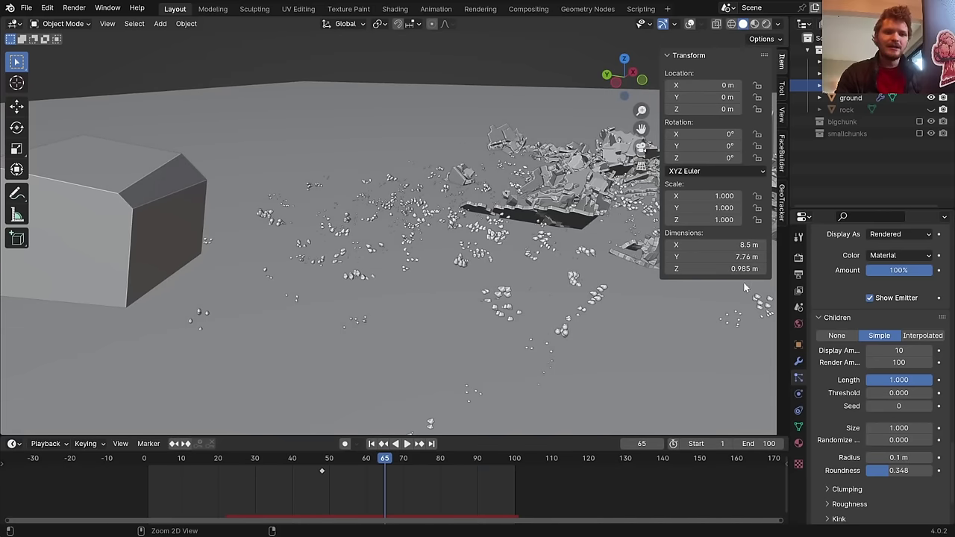
Save the file and set the children's render amount to 10
key(ctrl+s)
double_click(904, 363)
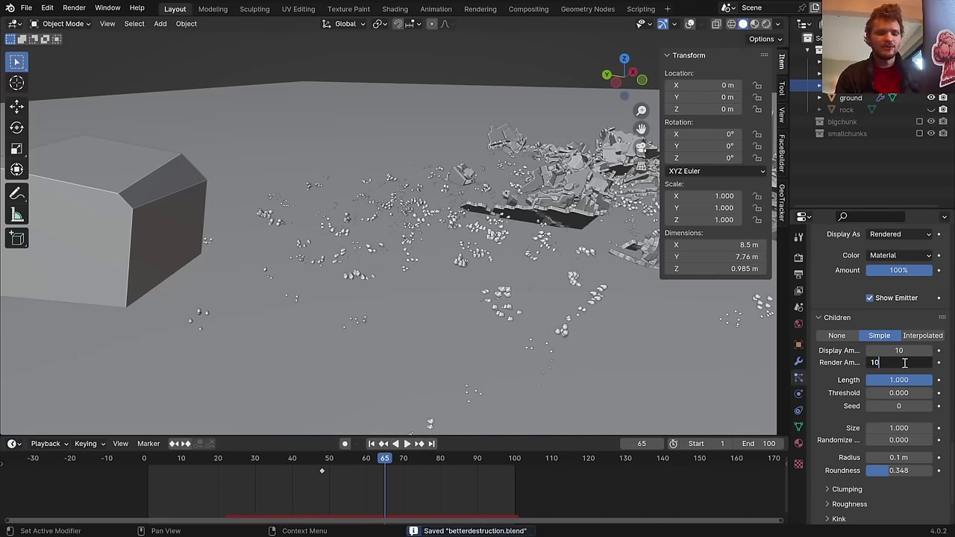
text(10)
key(Return)
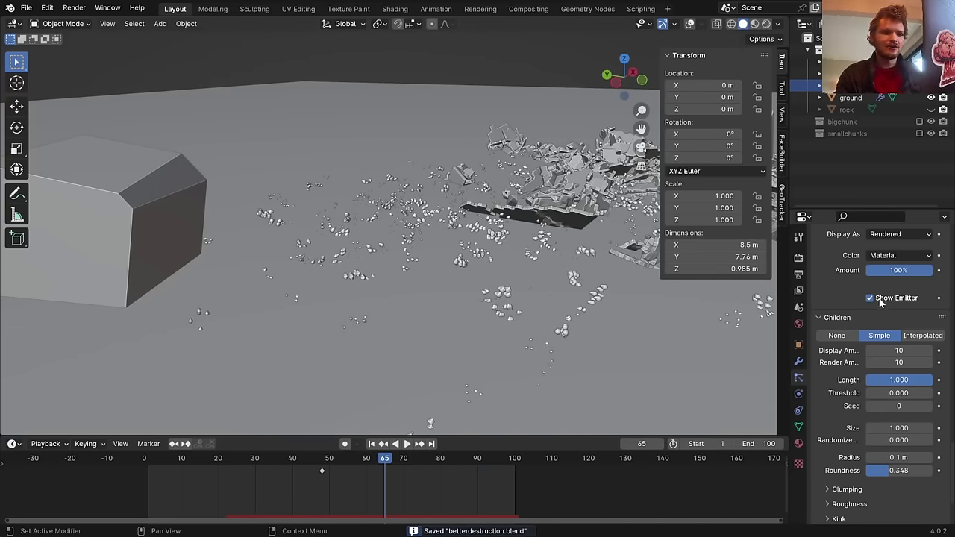
Set the particle emission number to 3000 and save the file
scroll(879, 303, up, 10)
scroll(879, 302, up, 10)
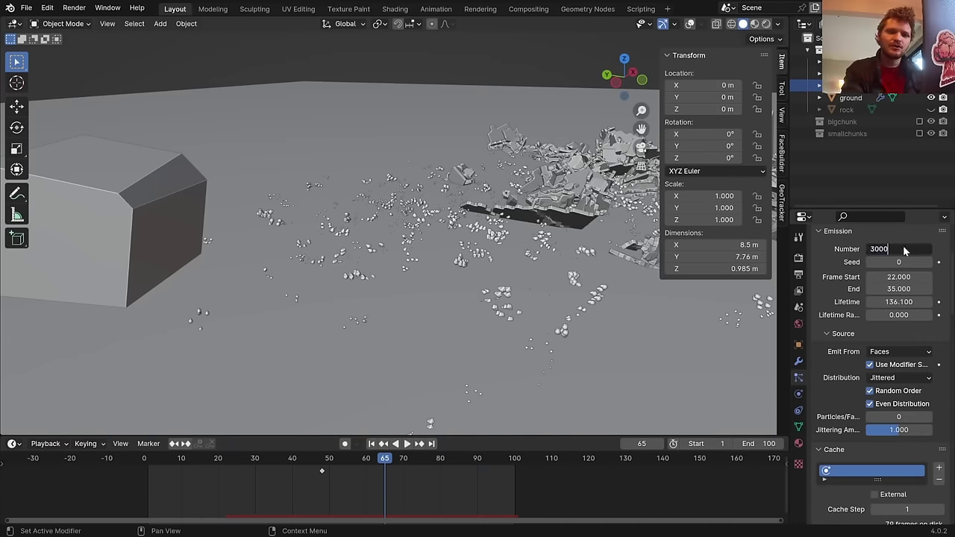
key(Return)
key(ctrl+s)
Bake the particle cache again and scrub through the animation to frame 61 to check the debris
scroll(872, 477, down, 6)
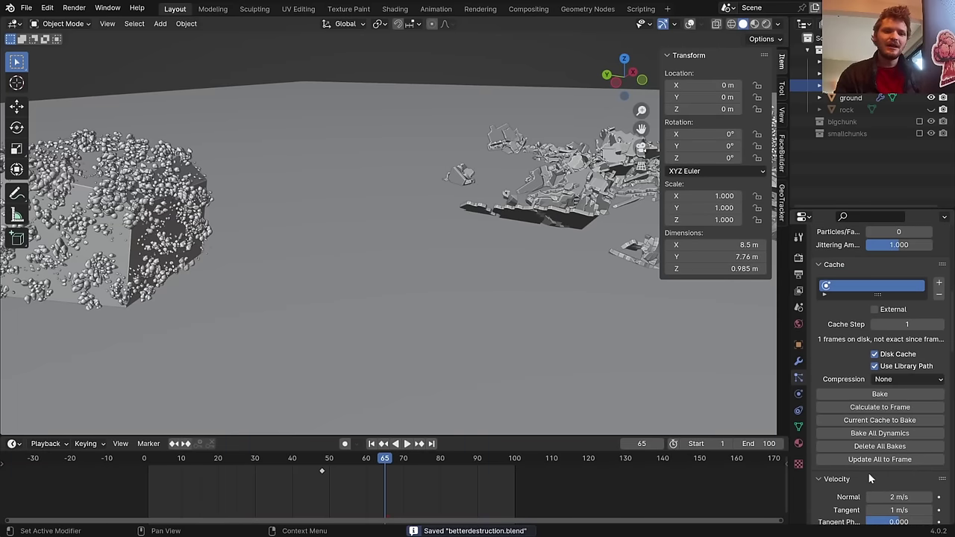
click(880, 394)
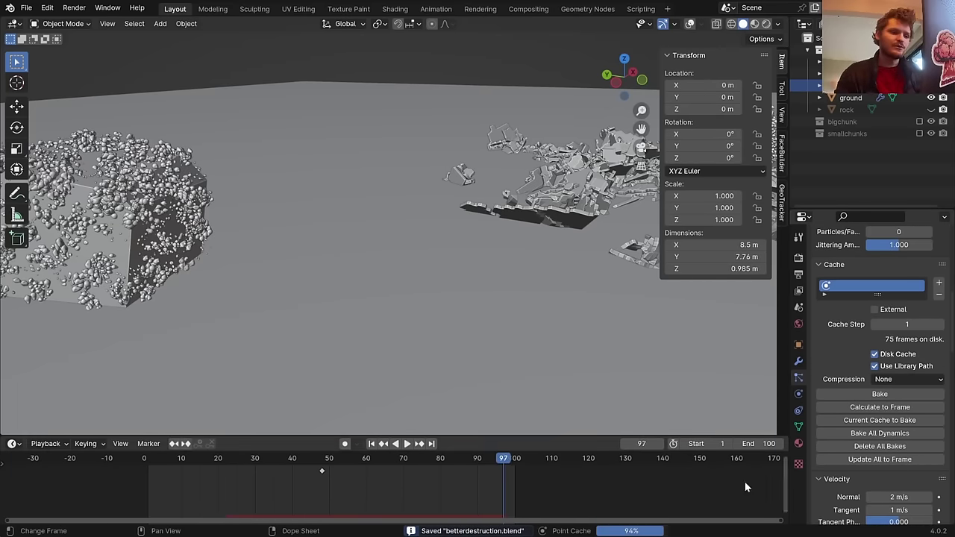
click(197, 467)
key(space)
drag(289, 462, 371, 461)
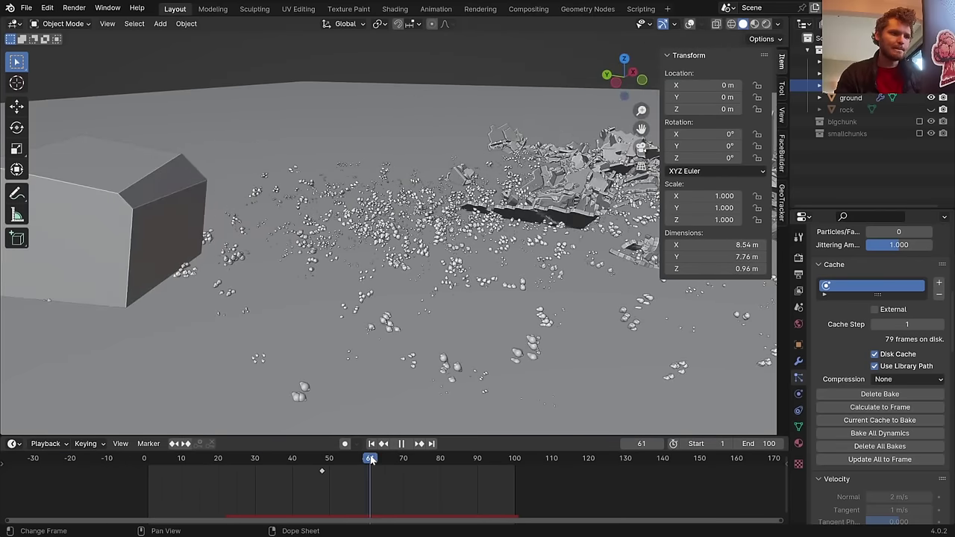
Set both the display amount and the render amount of the child particles to 5
scroll(925, 414, down, 12)
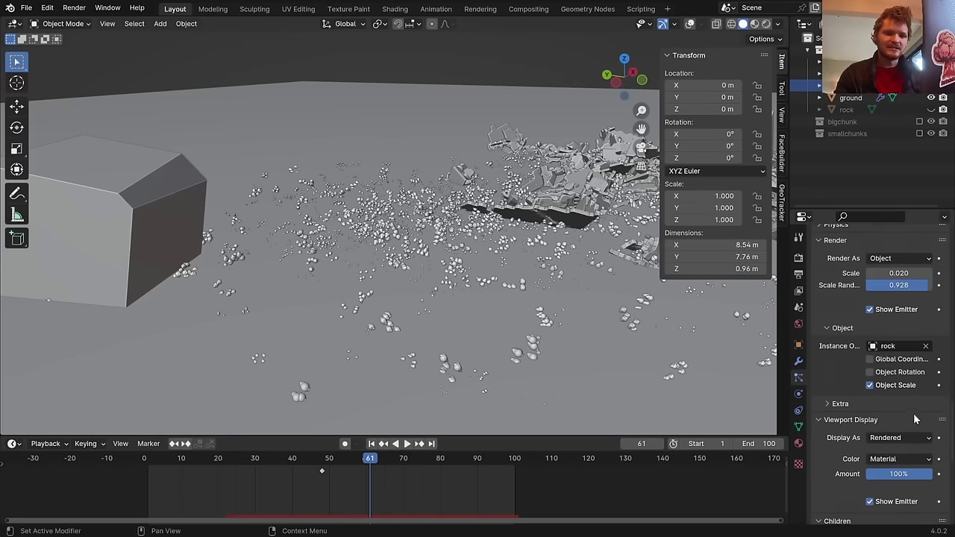
scroll(916, 419, down, 5)
click(904, 420)
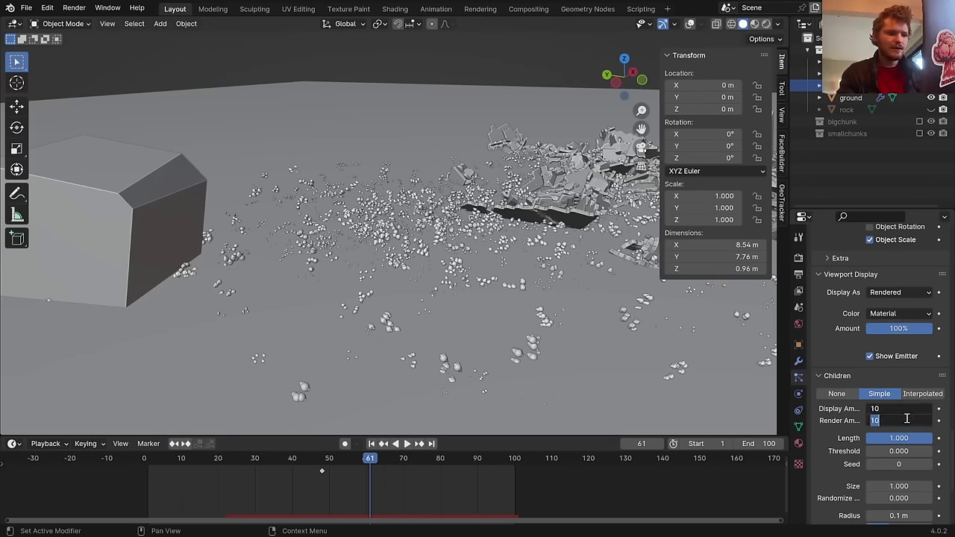
text(5)
key(Return)
middle_drag(495, 310, 504, 283)
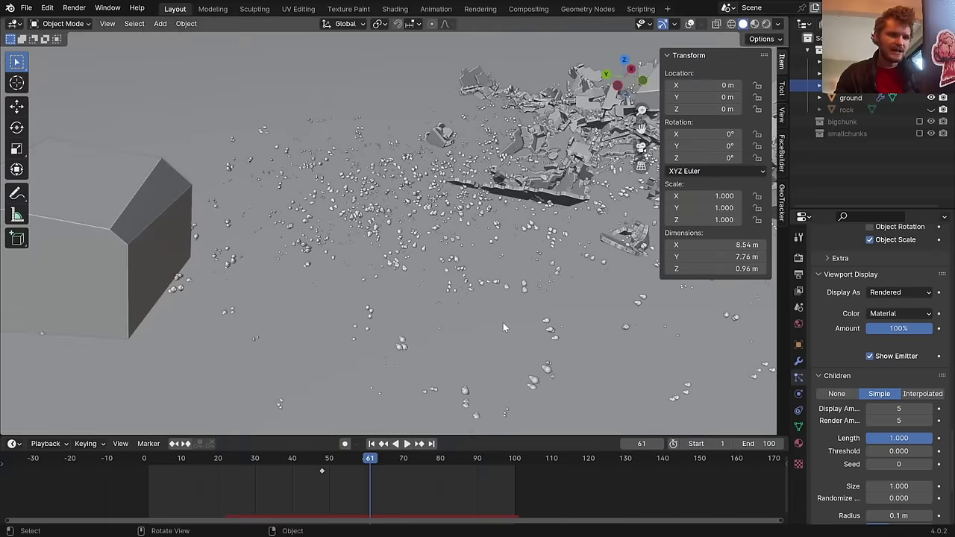
Compare the debris with children set to None and back to Simple, and set the child radius to 0.05 m
click(839, 394)
click(878, 433)
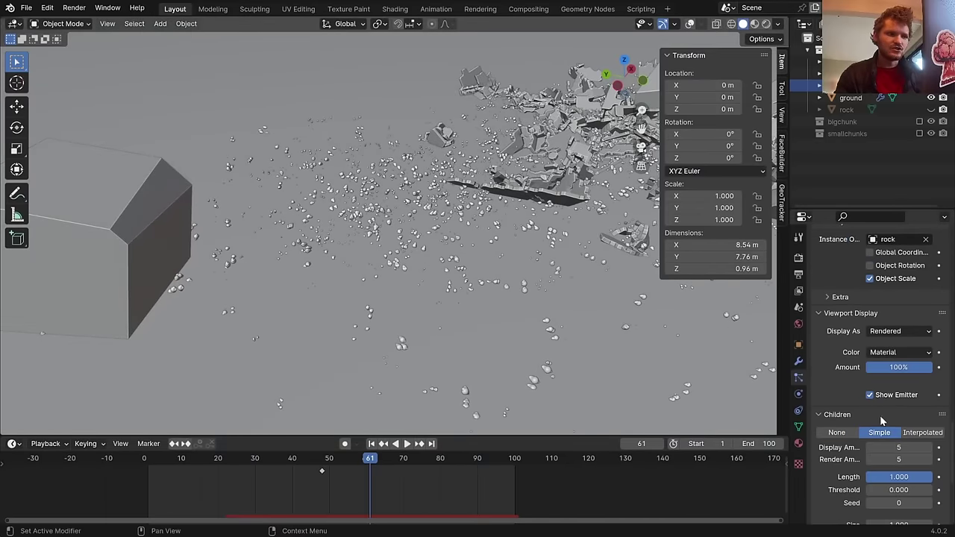
scroll(880, 414, down, 1)
click(903, 482)
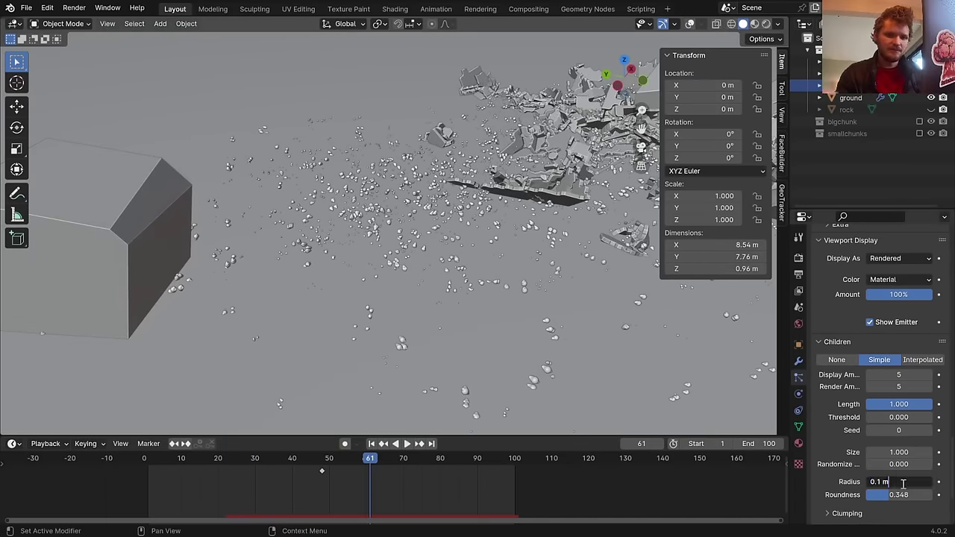
text(0.05)
key(Return)
mouse_move(342, 253)
middle_down()
mouse_move(368, 238)
mouse_move(357, 244)
middle_up()
Try a shorter length for the child particles and set their seed to 4
mouse_move(923, 404)
mouse_down()
mouse_move(873, 404)
mouse_move(920, 404)
mouse_up()
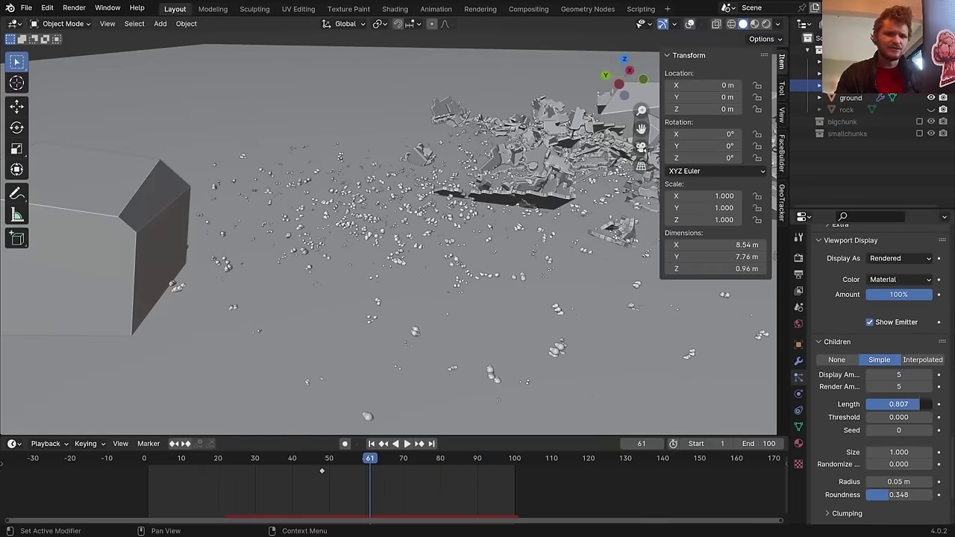
click(929, 431)
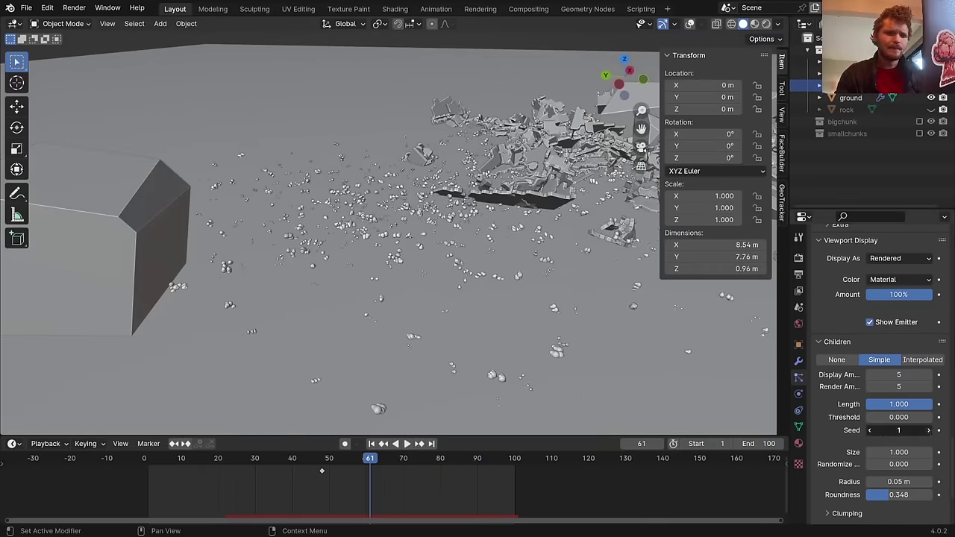
click(928, 431)
click(929, 431)
click(929, 431)
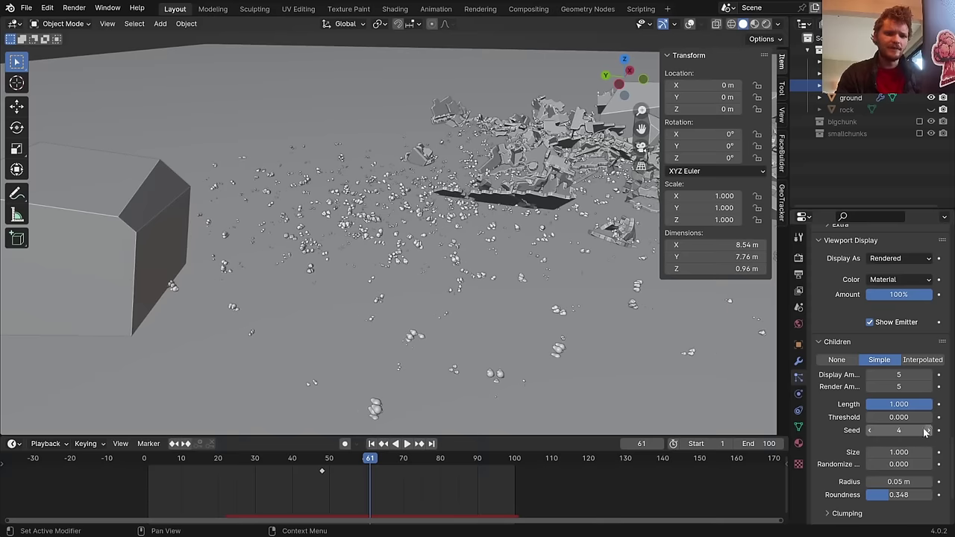
Set the child particles' size randomness to about 0.315 and their size to 0.6
drag(899, 464, 877, 452)
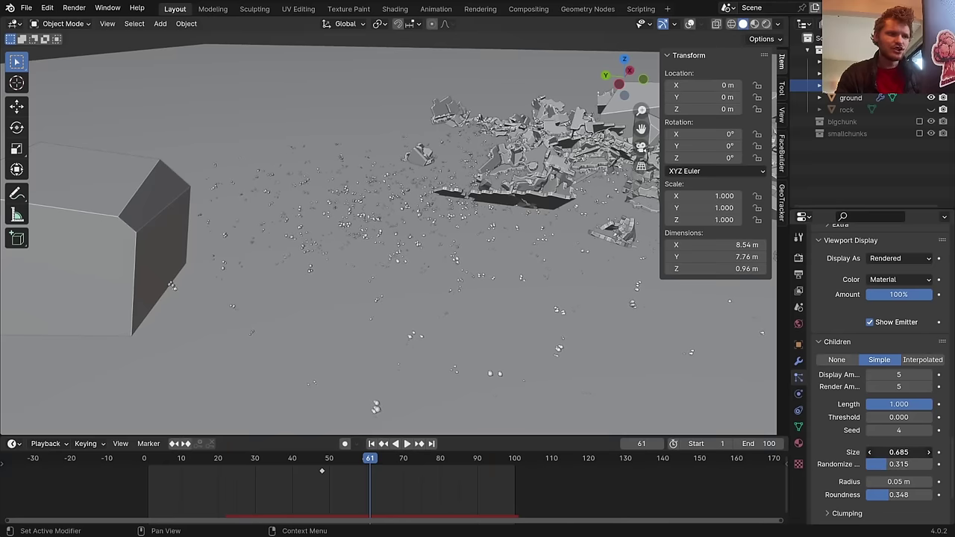
click(906, 453)
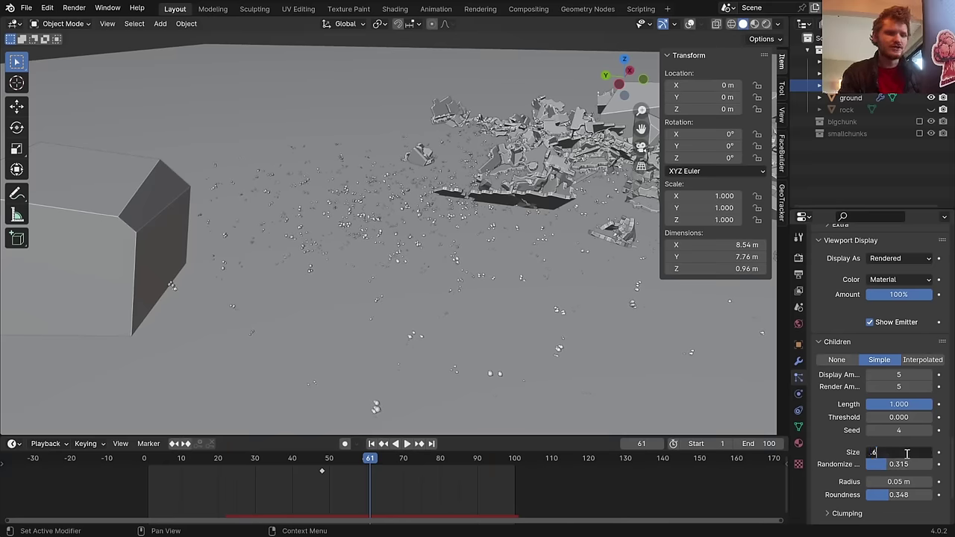
key(Return)
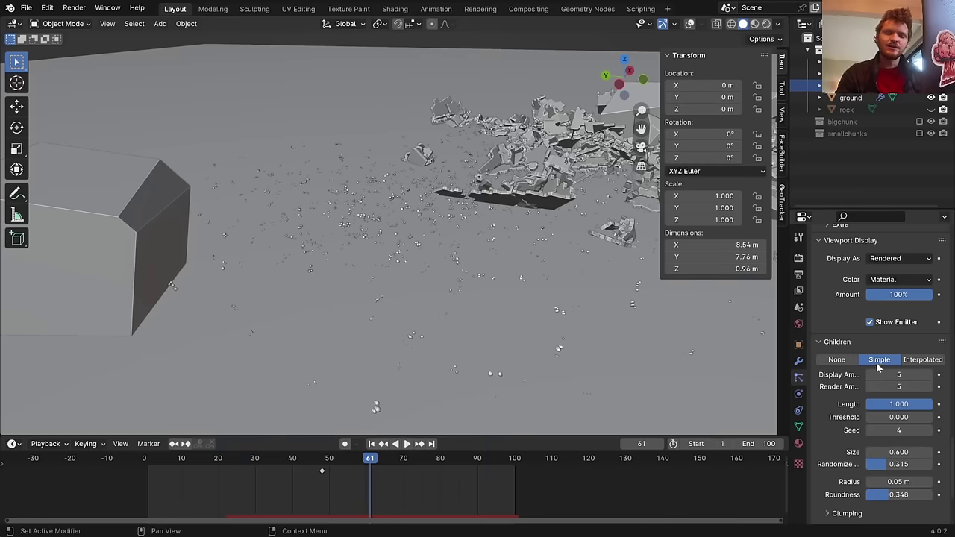
Try Interpolated children and switch the particle system back to Simple
click(916, 361)
click(865, 360)
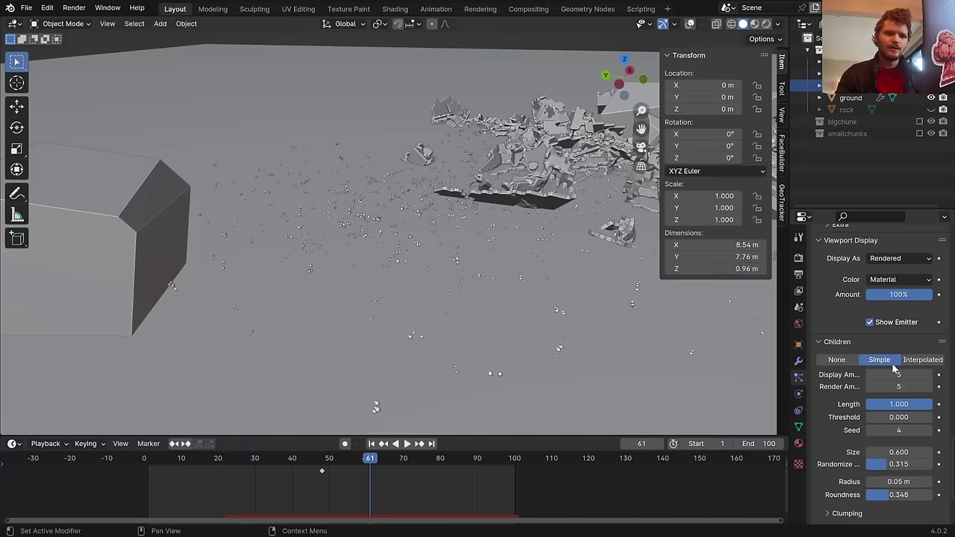
Delete the existing spray particle bake and set the emission number to 10000
scroll(894, 368, up, 7)
scroll(892, 366, up, 10)
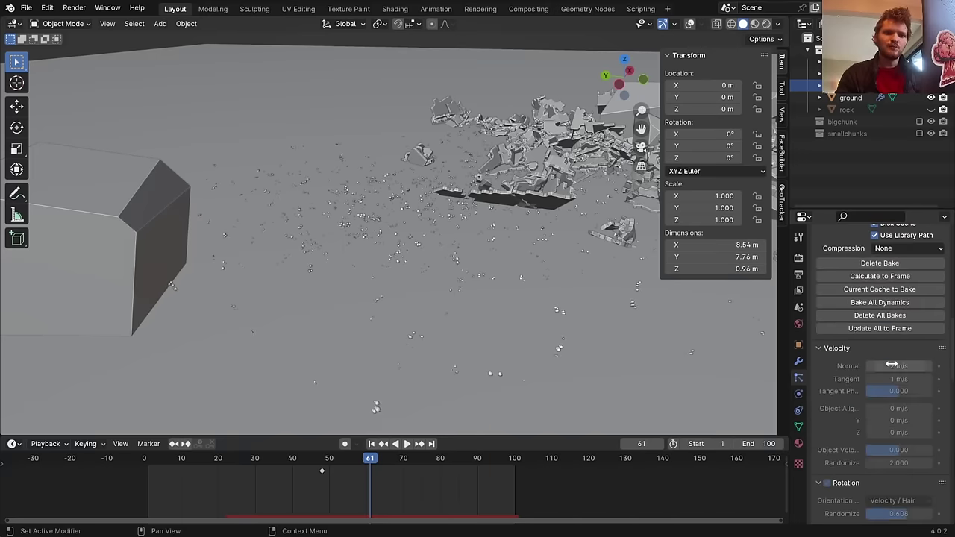
scroll(888, 299, up, 10)
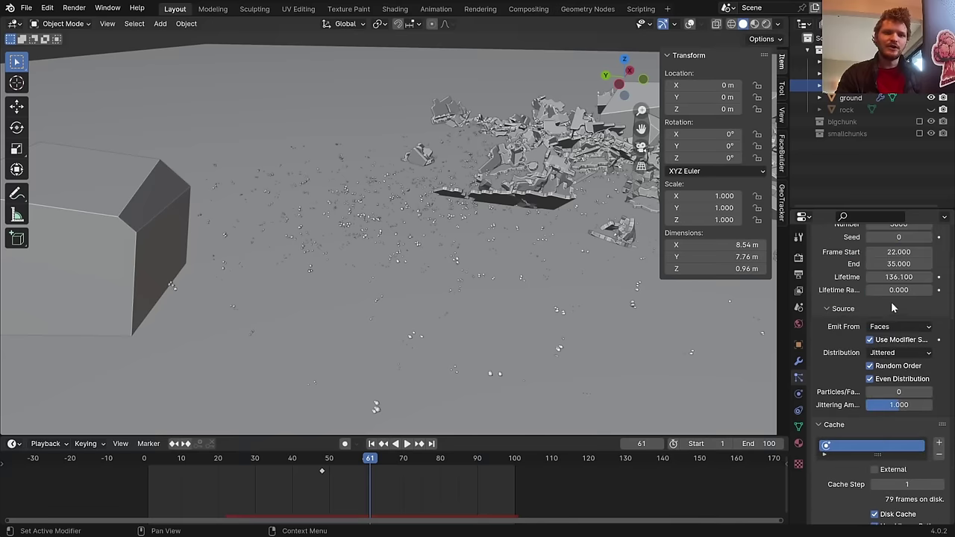
click(907, 273)
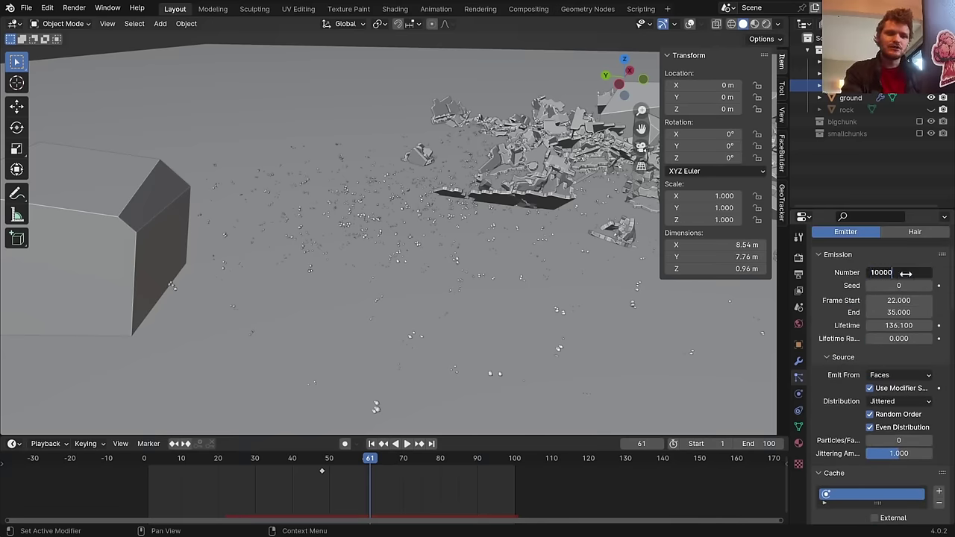
key(Return)
Save the file and bake the spray particle cache
key(ctrl+s)
scroll(895, 291, down, 5)
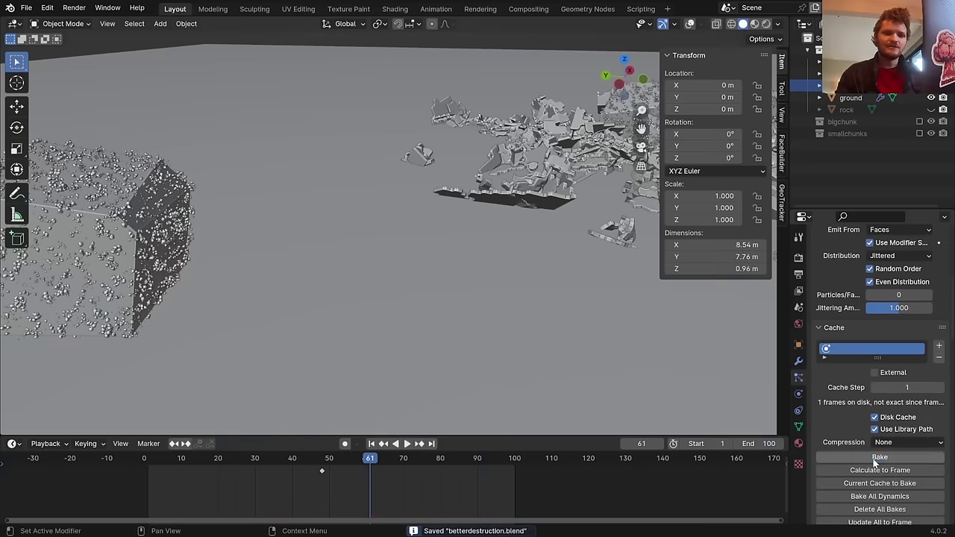
click(878, 458)
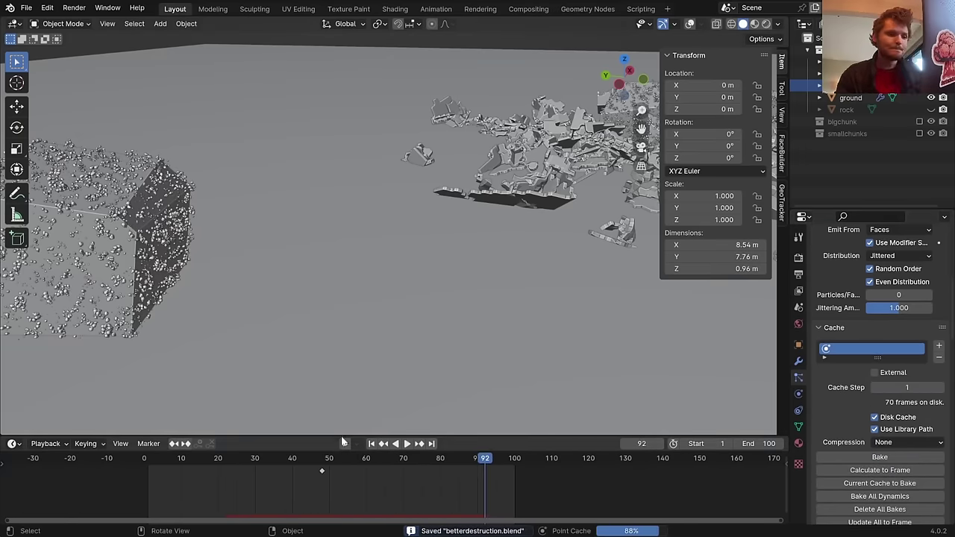
Play the baked debris simulation from around frame 20 to review the particle spray
click(217, 463)
key(space)
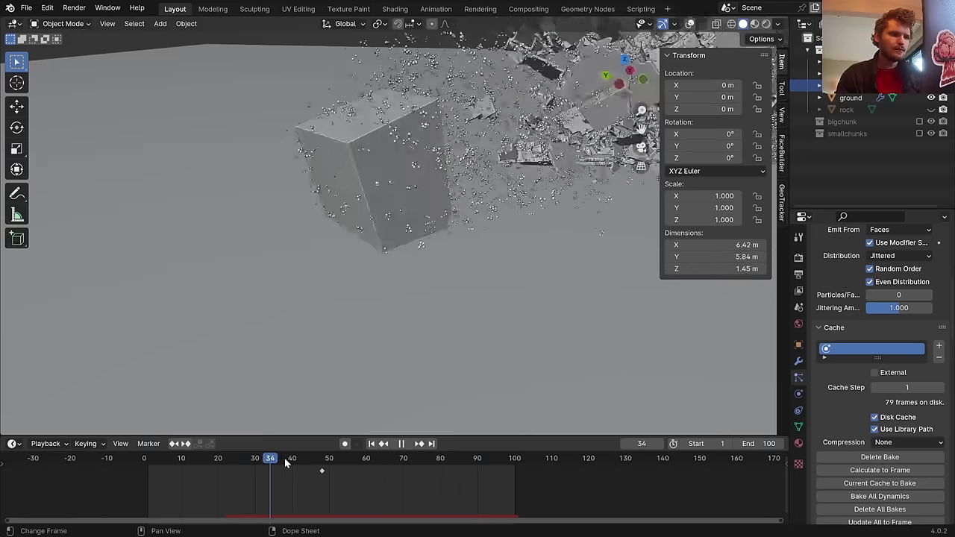
key(space)
Compare the denser debris with children set to None and back to Simple
scroll(888, 414, down, 15)
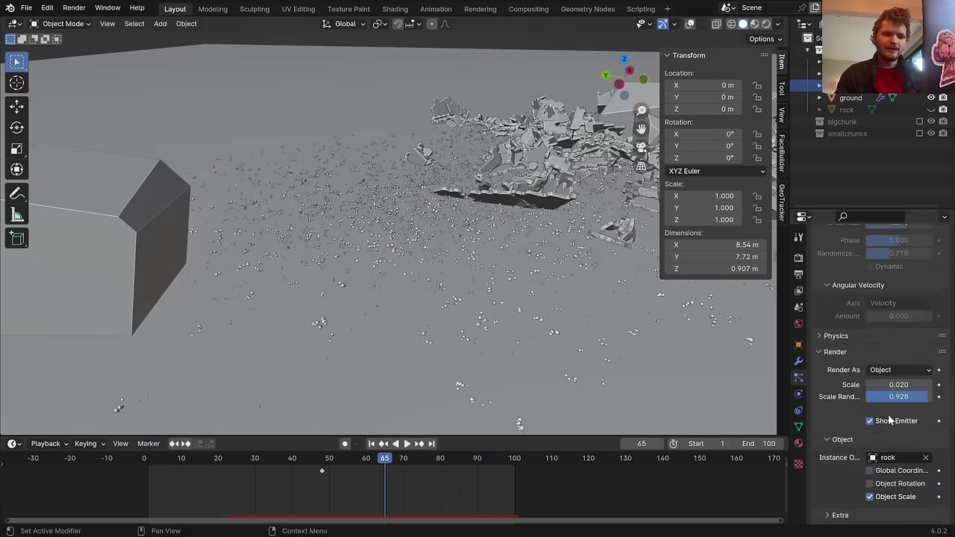
scroll(887, 415, down, 10)
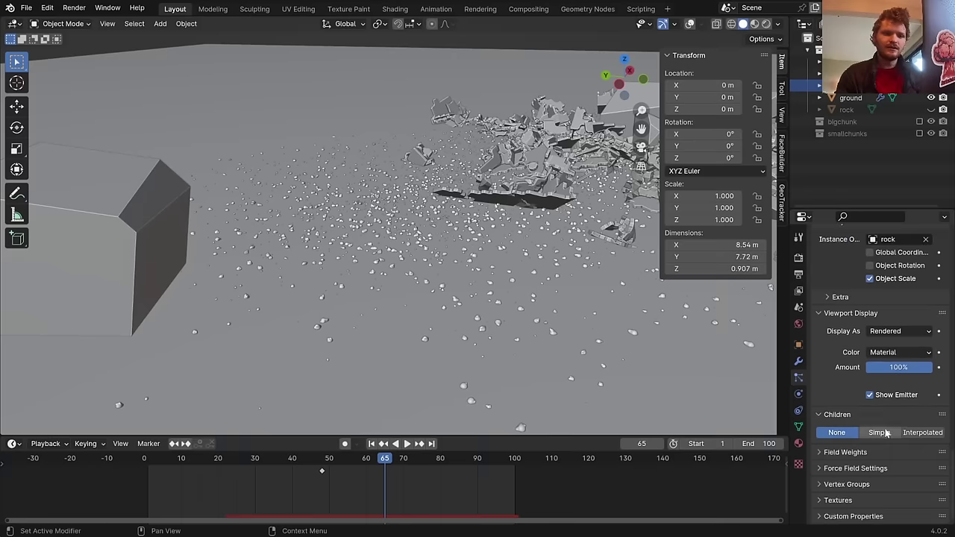
click(888, 437)
scroll(892, 444, down, 3)
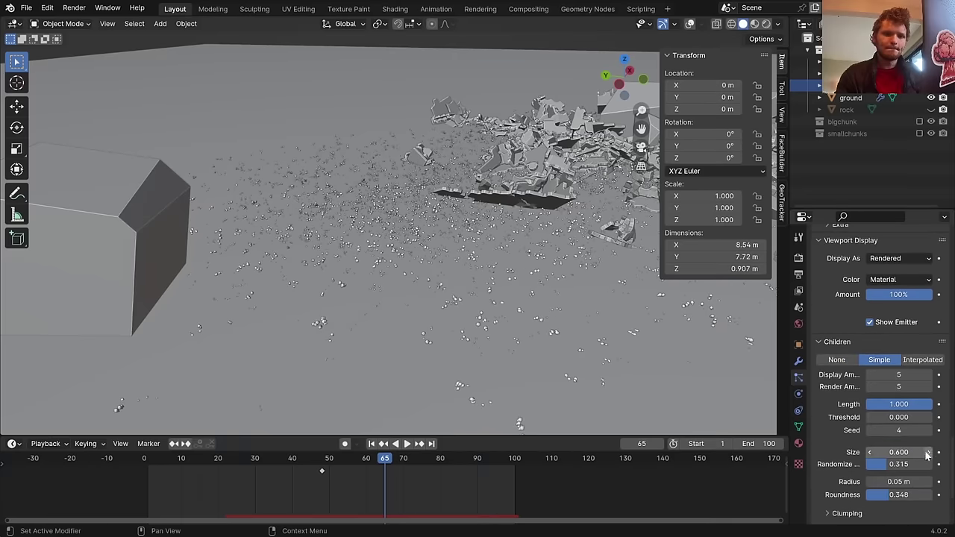
Set the child particles' size to 0.8 and their size randomness to about 0.713
click(893, 455)
text(.8)
key(Return)
drag(894, 464, 914, 464)
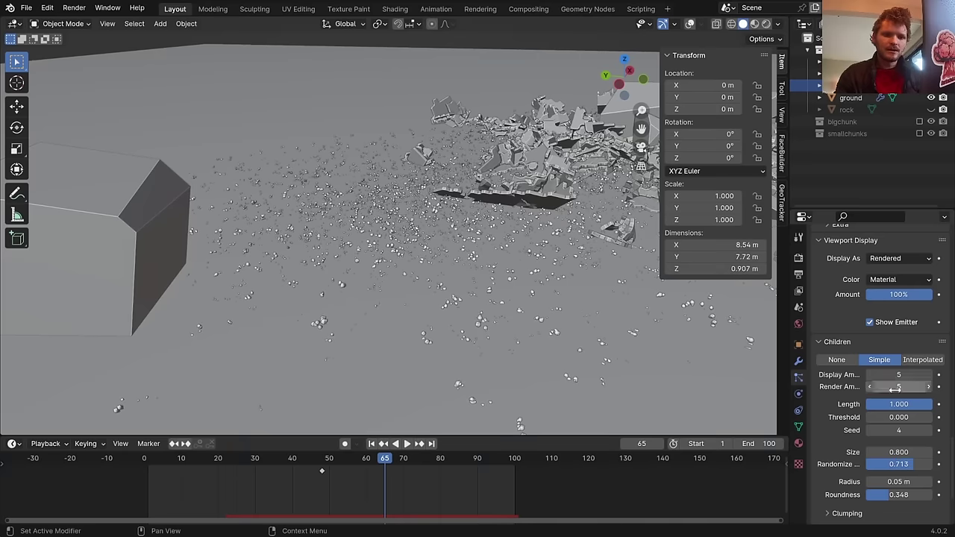
Set both the display amount and render amount of the child particles to 3
mouse_move(452, 278)
middle_down()
mouse_move(466, 245)
mouse_move(440, 275)
middle_up()
click(903, 375)
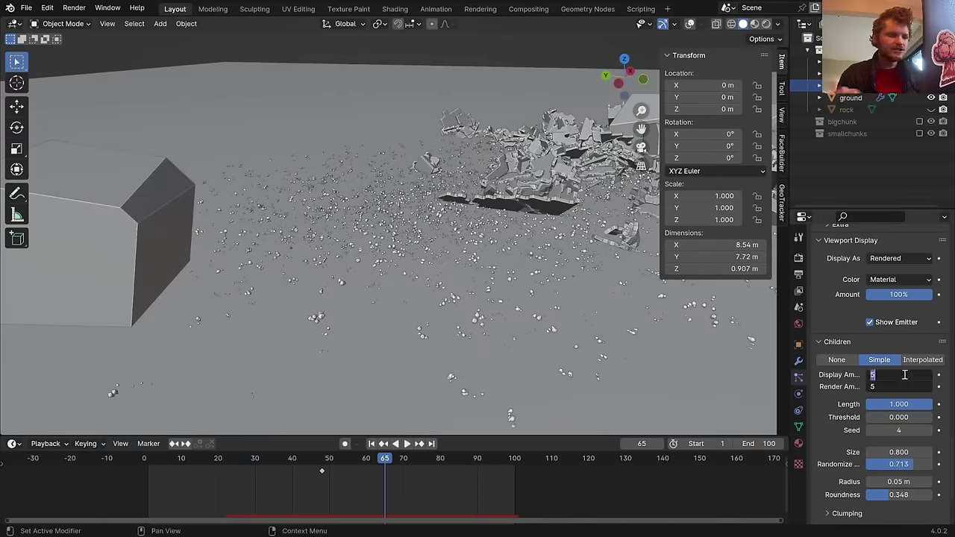
key(Return)
Play the destruction animation from the first frame to review the debris, and save the file
scroll(420, 285, down, 4)
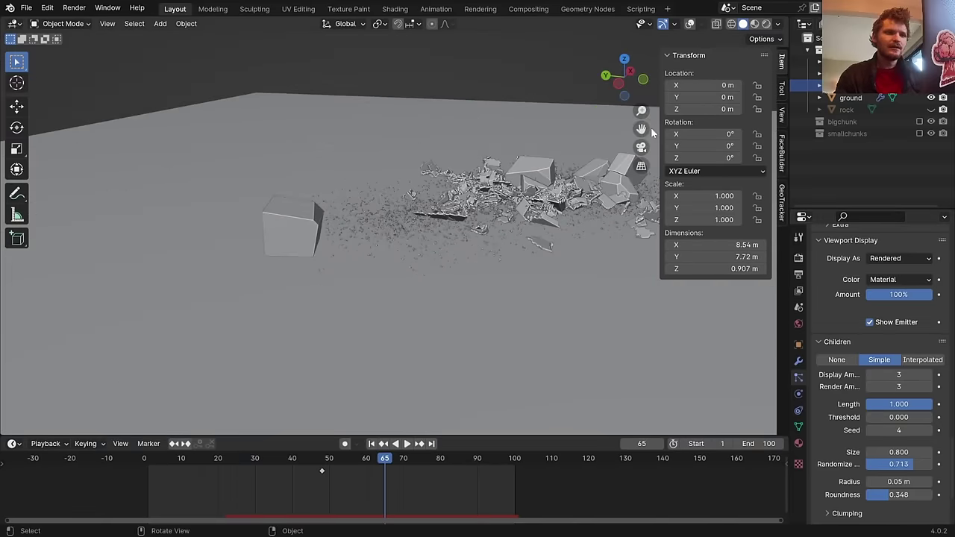
middle_drag(630, 159, 512, 193)
key(shift+Left)
key(ctrl+s)
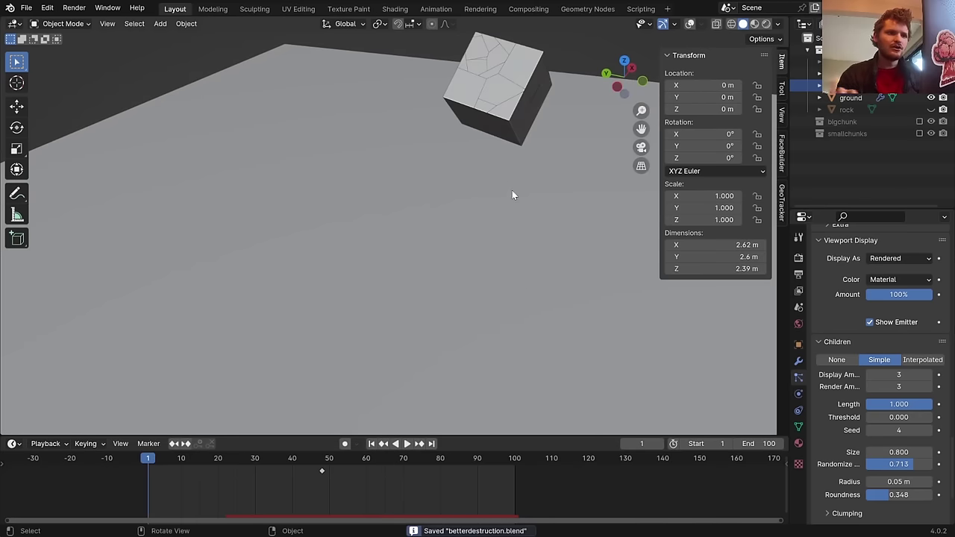
key(space)
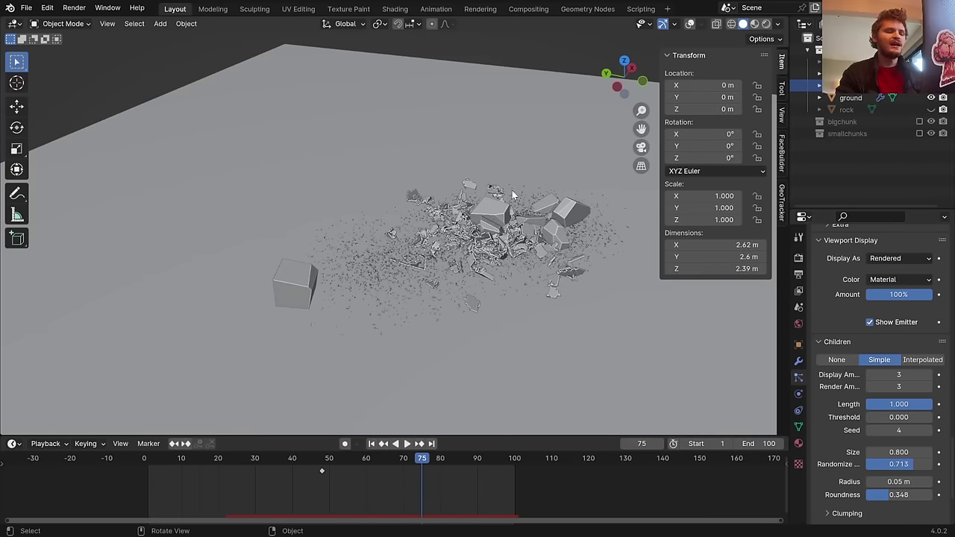
key(shift+Left)
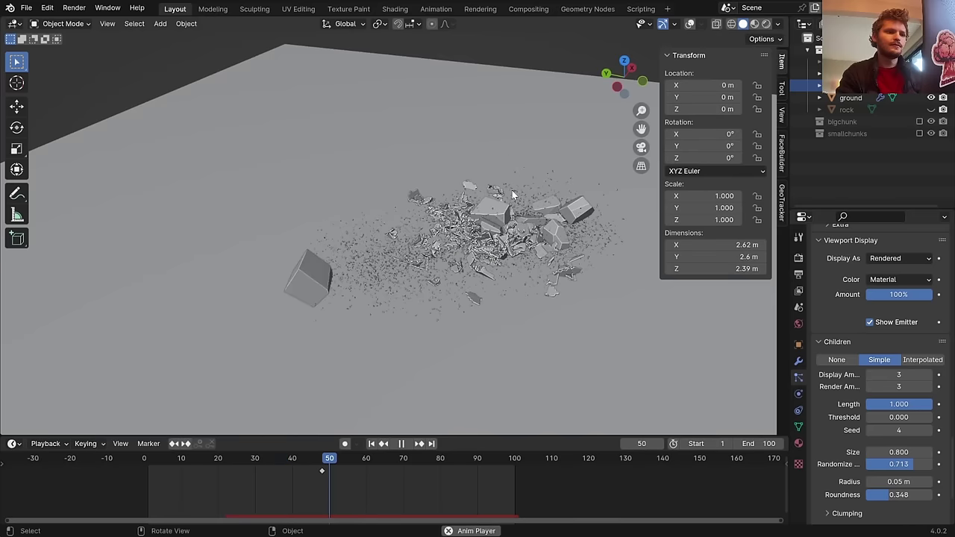
key(shift+Left)
key(space)
key(ctrl+s)
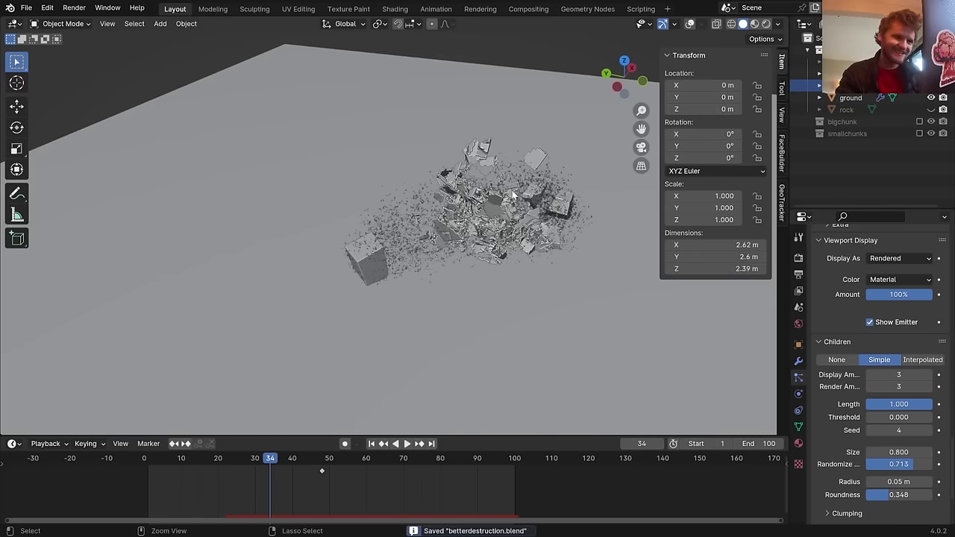
Select the explode object in the viewport and turn on the viewport overlays
scroll(493, 199, up, 3)
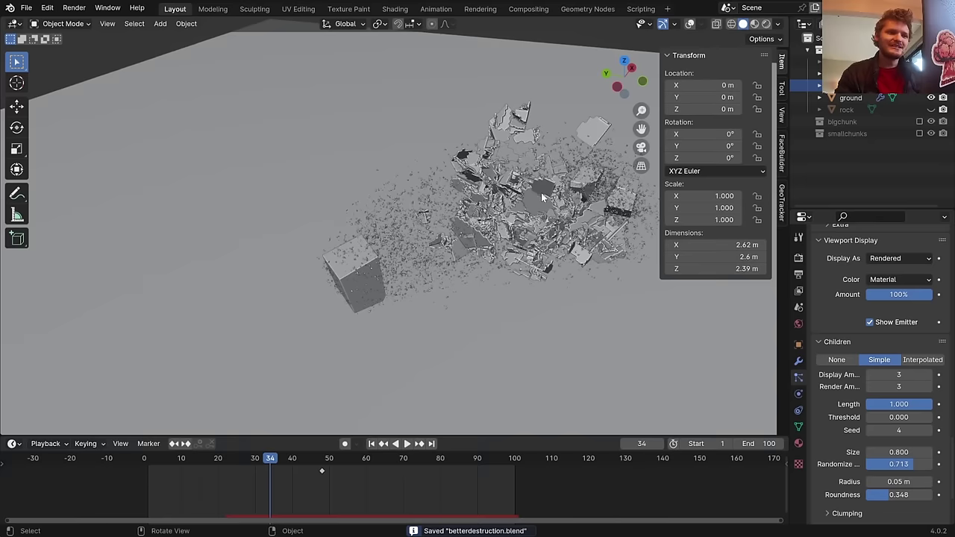
click(541, 191)
click(702, 24)
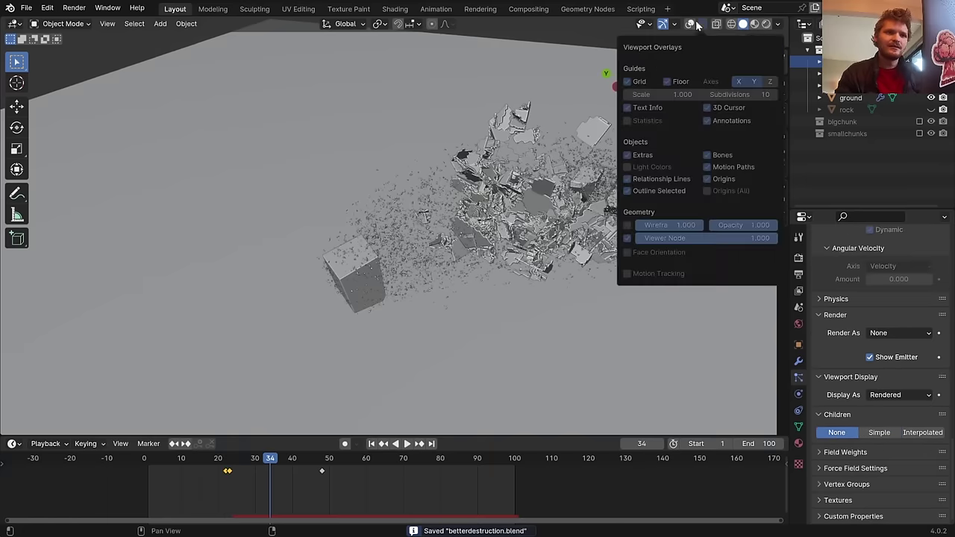
click(689, 24)
middle_drag(471, 200, 492, 197)
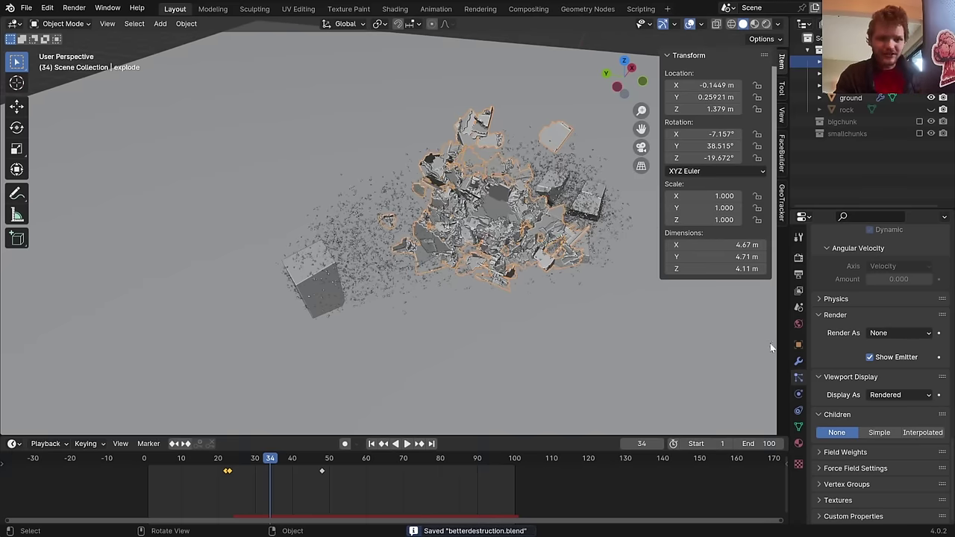
Collapse the particle system, Explode and Solidify modifiers of the explode object, and save the file
click(799, 361)
click(821, 313)
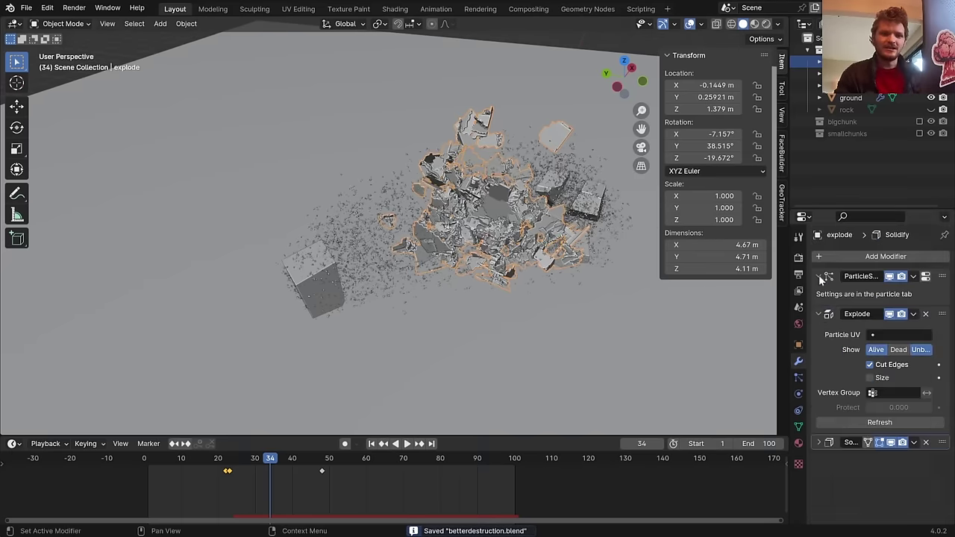
click(820, 314)
click(819, 276)
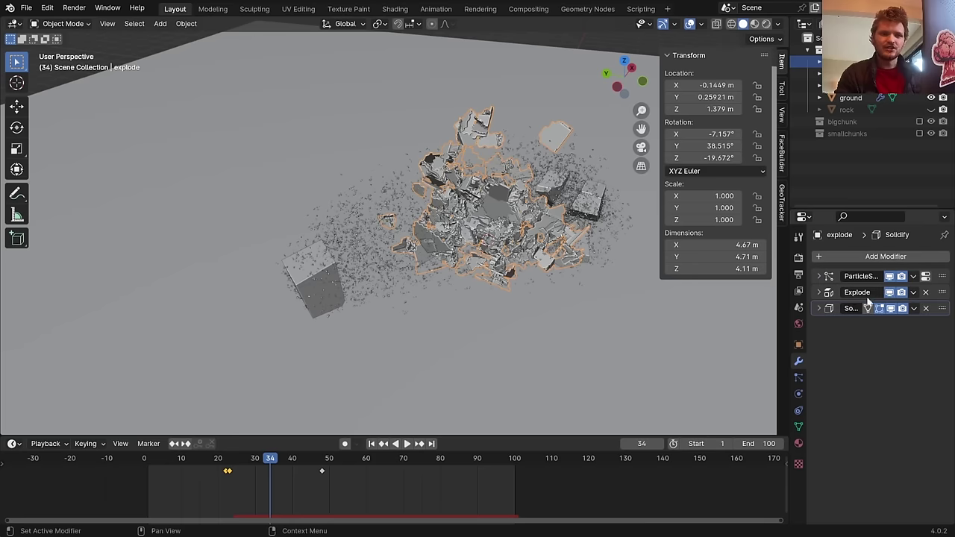
scroll(507, 183, up, 5)
key(ctrl+s)
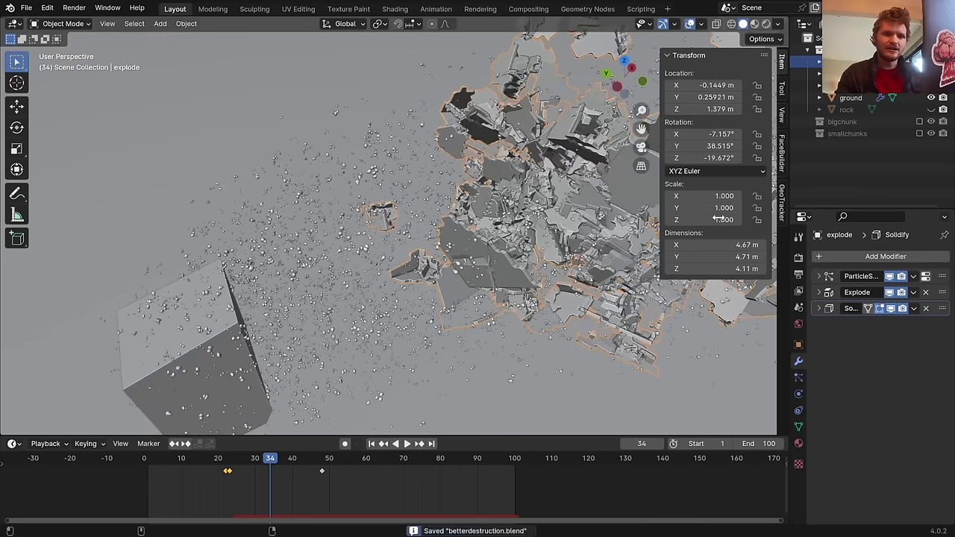
Add a second particle system named sprayexplode to the explode object and save the file
shift+middle_drag(507, 183, 411, 269)
click(799, 377)
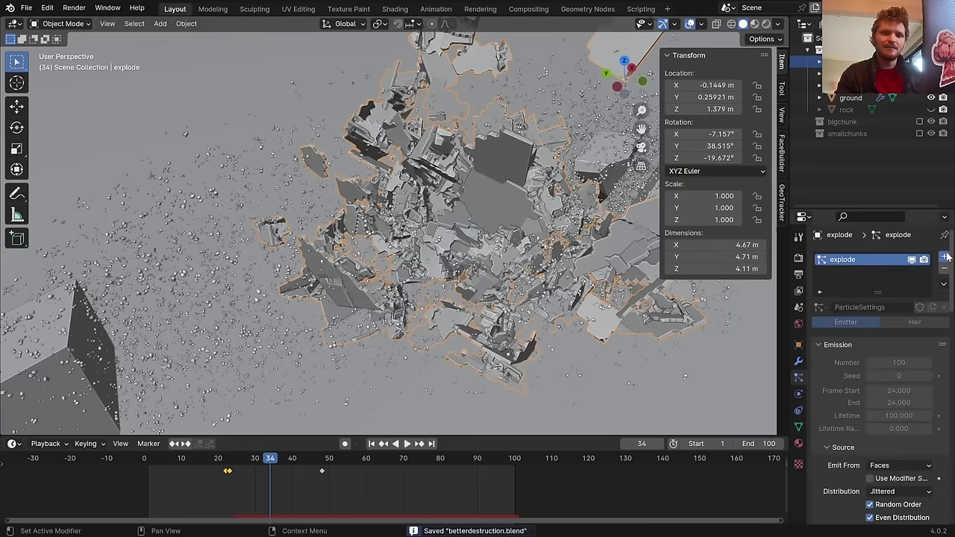
click(946, 257)
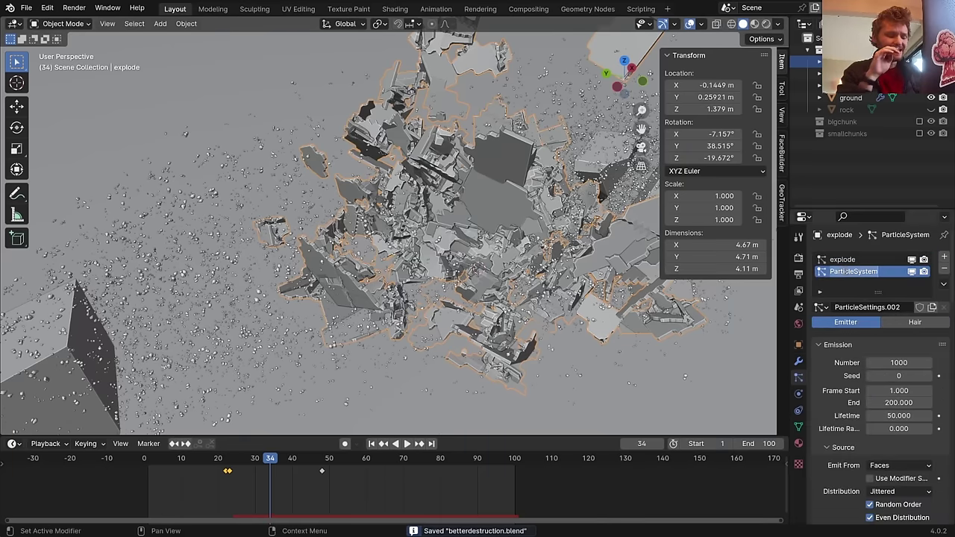
text(sprayexplode)
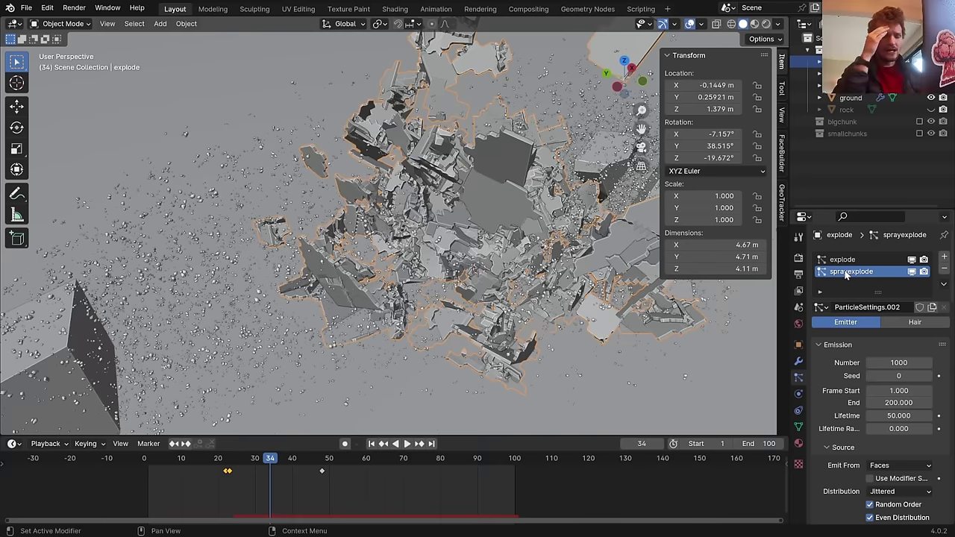
key(ctrl+s)
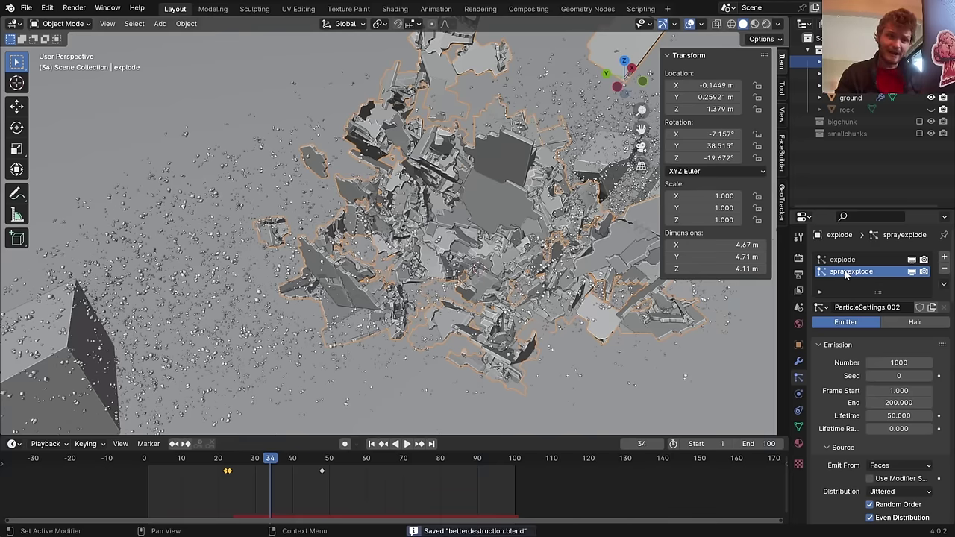
Check which settings the geonodes_small spray uses, and assign ParticleSettings.001 to the sprayexplode particle system
click(822, 308)
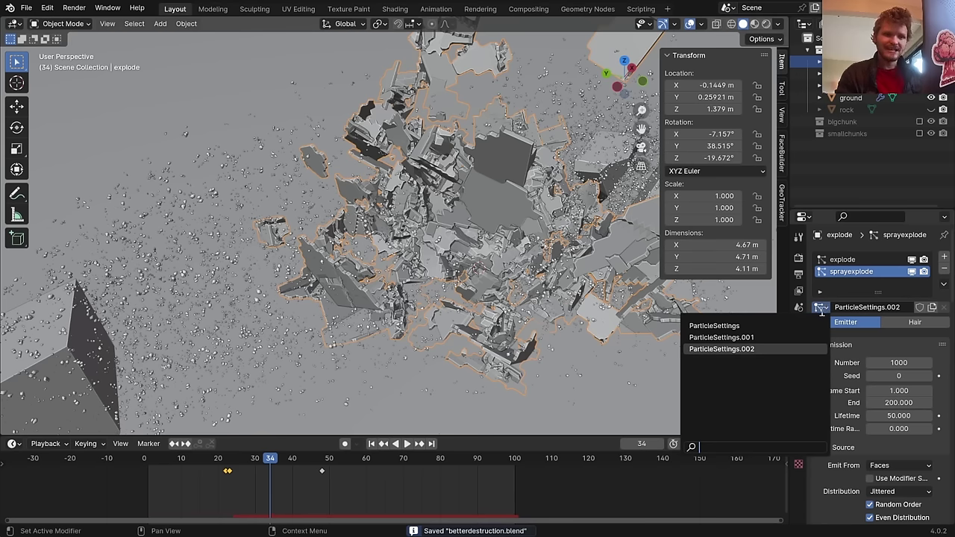
click(860, 91)
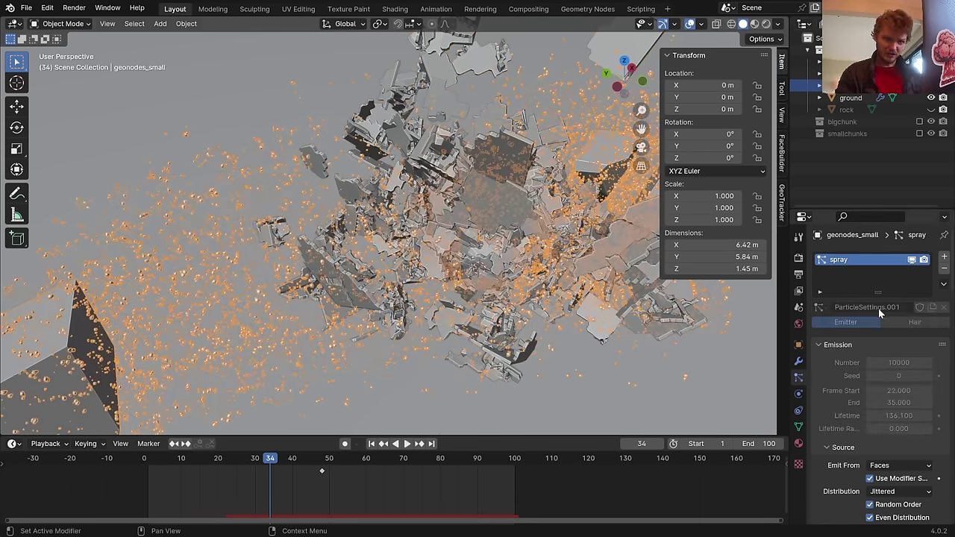
click(859, 62)
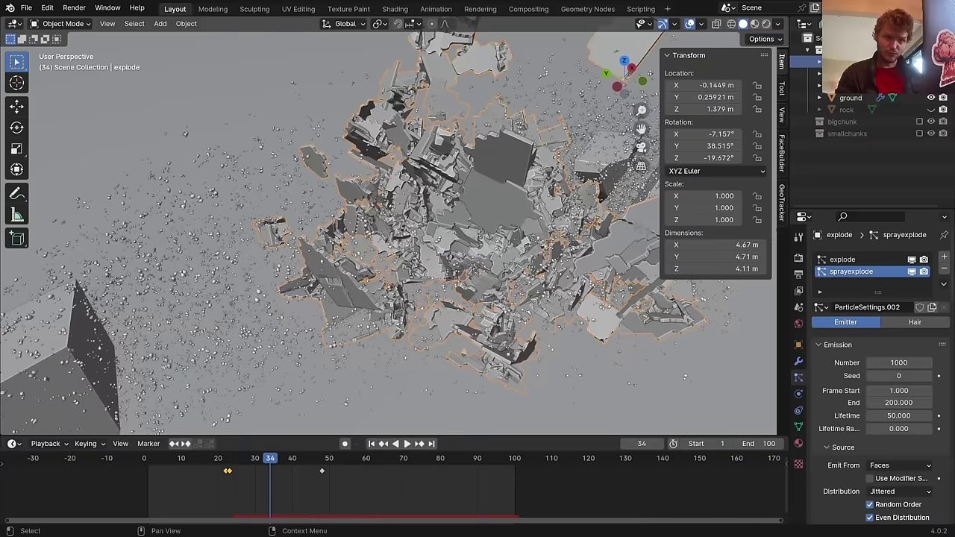
click(821, 307)
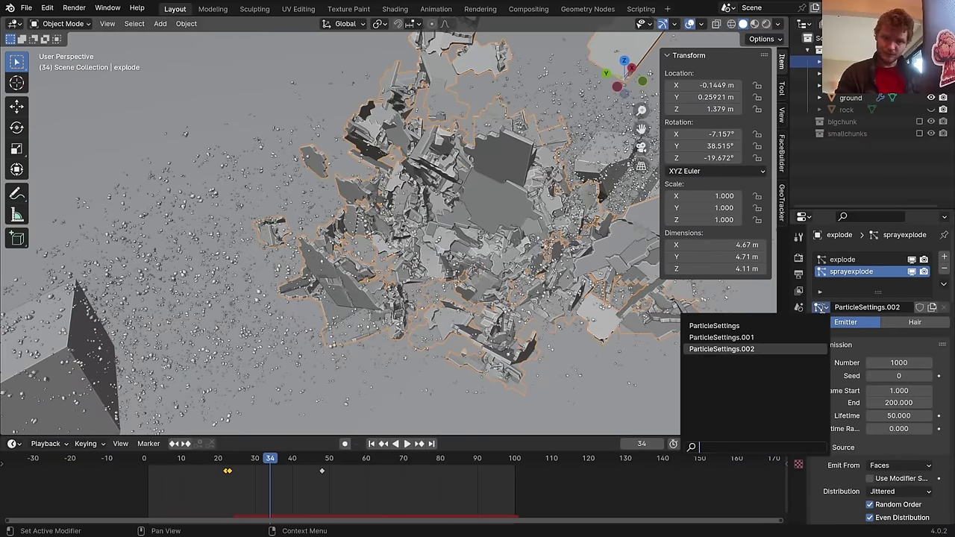
click(793, 339)
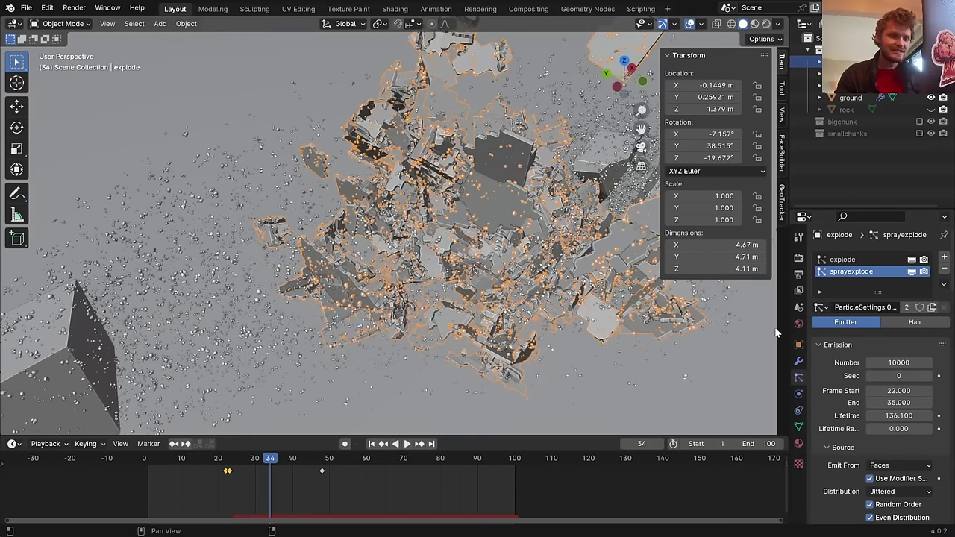
Play the simulation from about frame 23 to review the sprayexplode particles
click(232, 462)
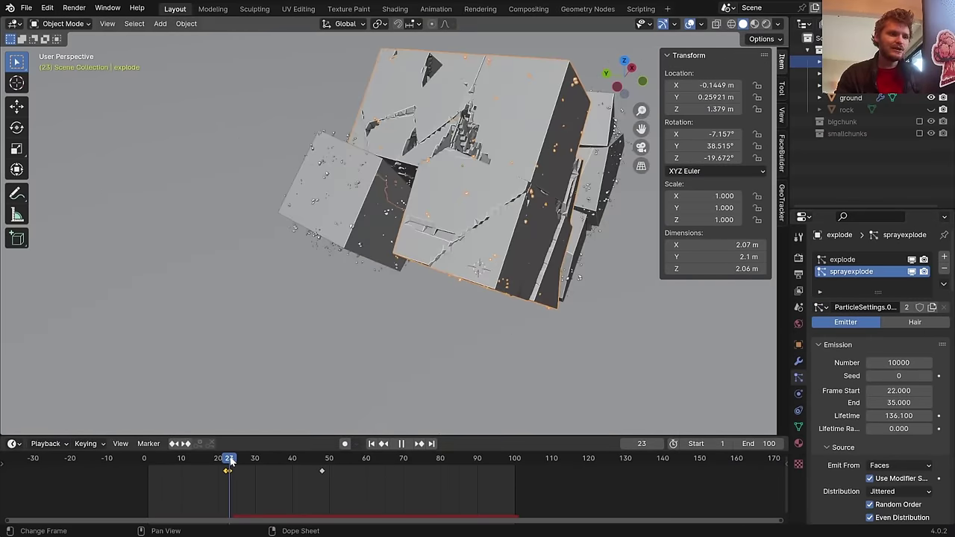
key(space)
key(space)
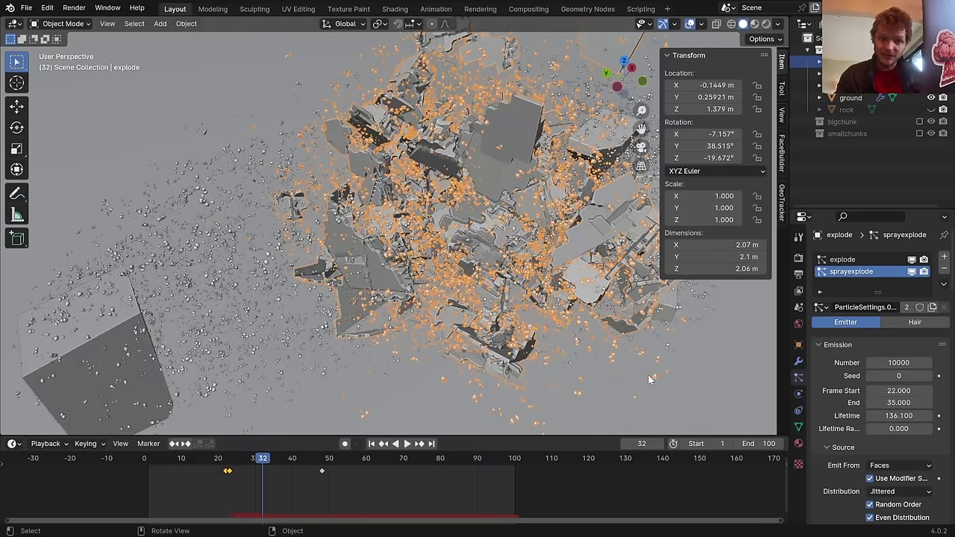
Make the sprayexplode particle settings a single-user copy and widen the properties editor slightly
click(908, 307)
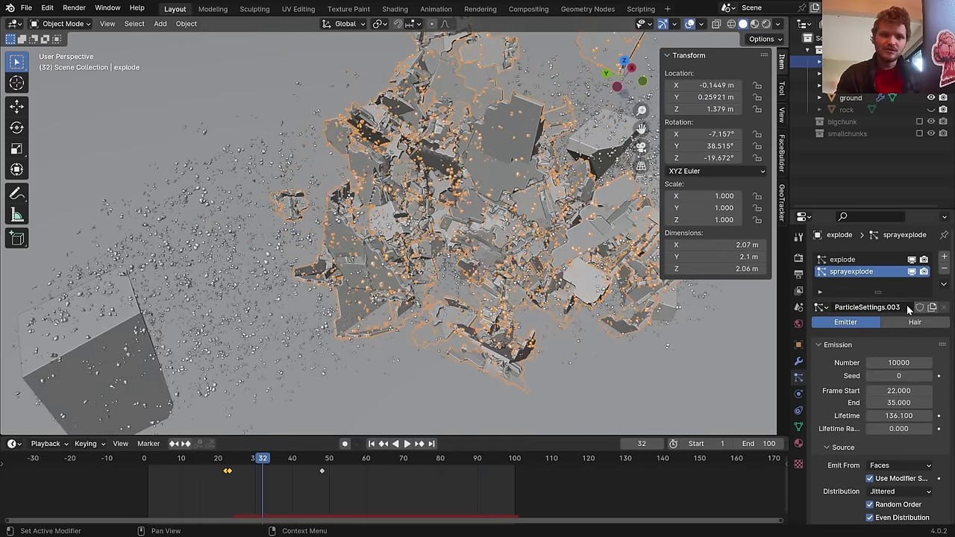
drag(777, 290, 769, 291)
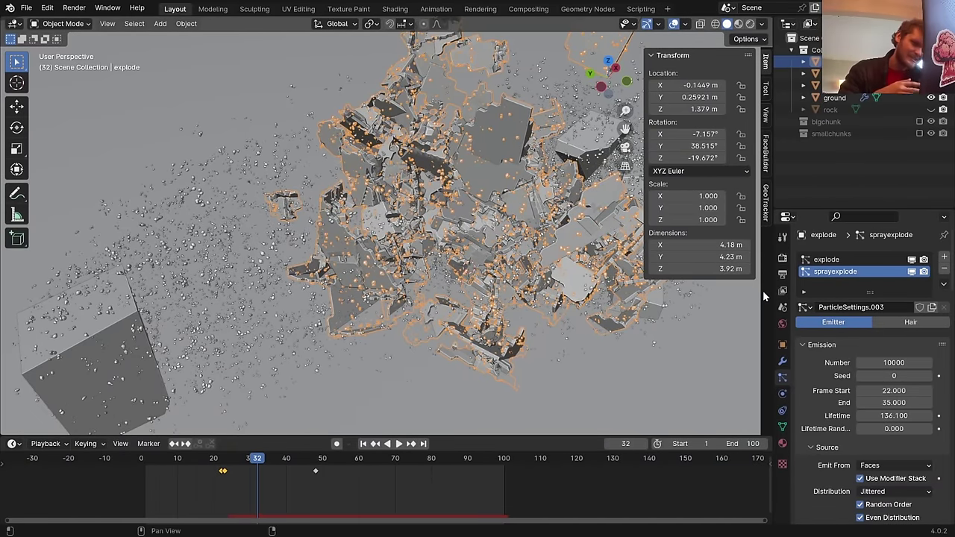
Set the sprayexplode emission number to 1000 and play the simulation from the first frame to about frame 30
click(897, 362)
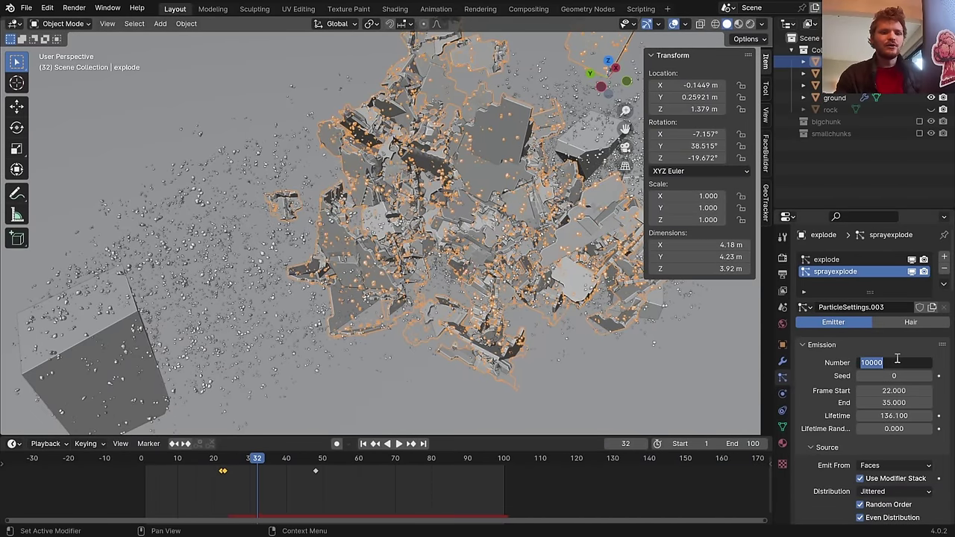
key(Return)
key(shift+Left)
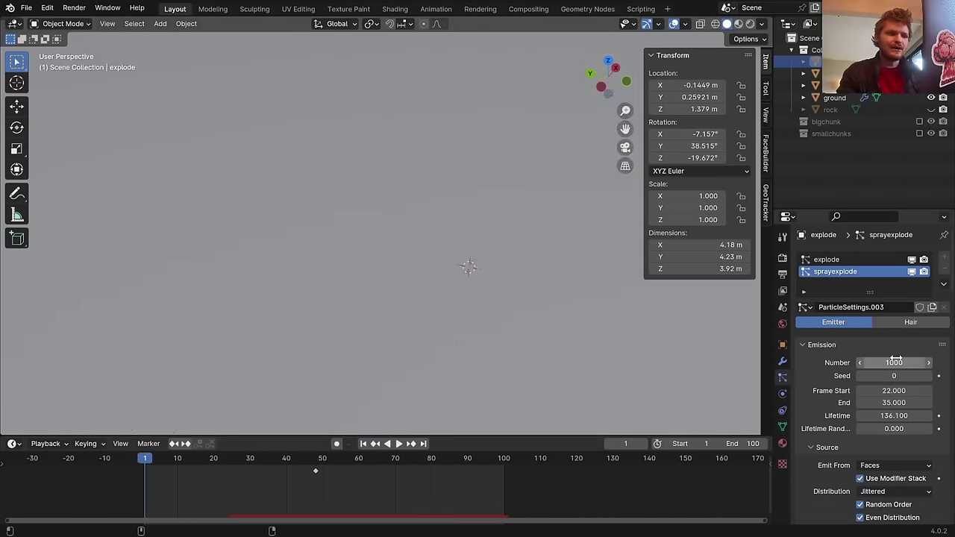
key(space)
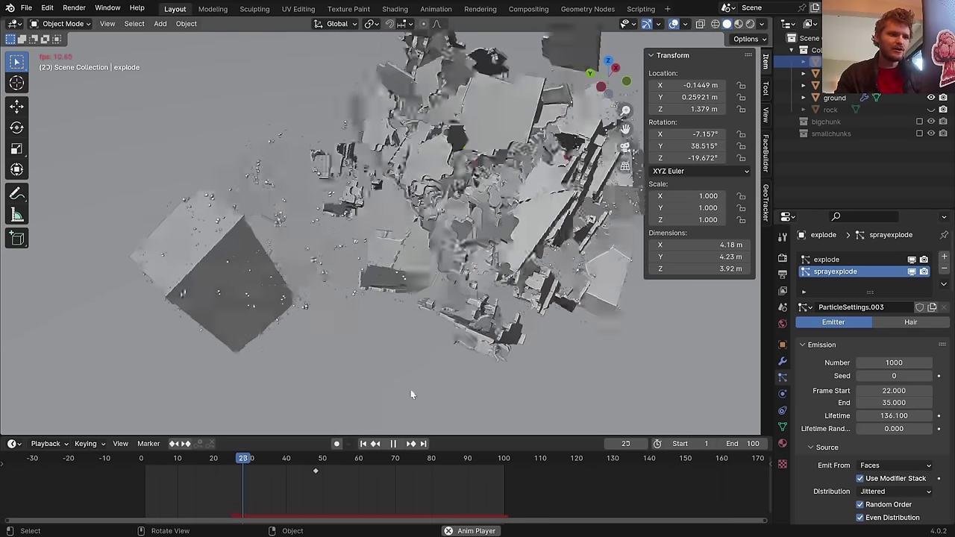
key(space)
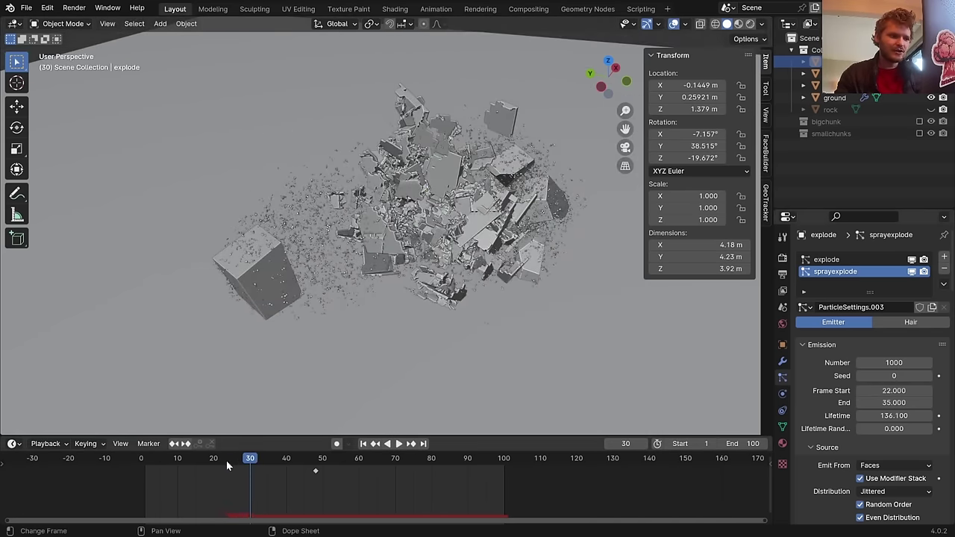
Scrub the simulation to frame 29 to check the particle emission, and set the sprayexplode emission end frame to 30
drag(226, 460, 246, 461)
click(888, 403)
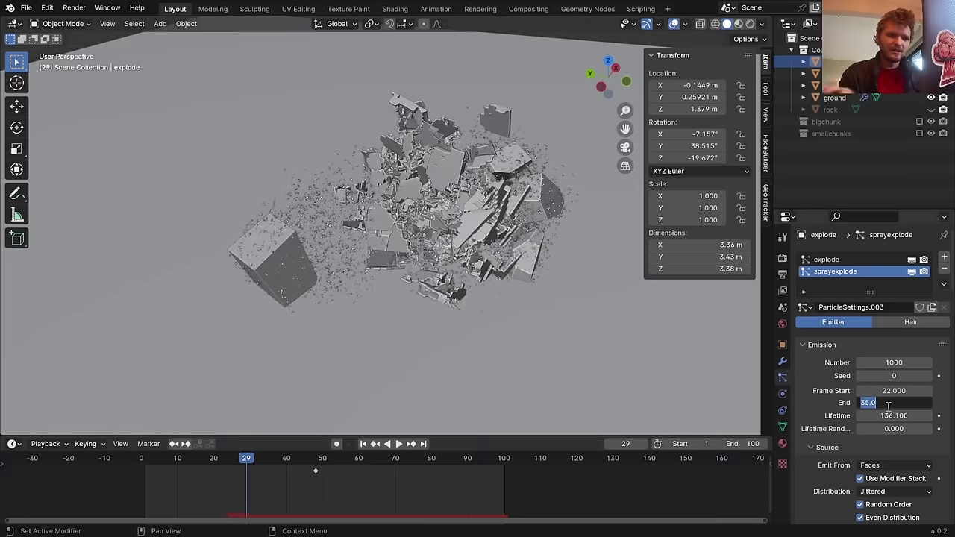
text(30)
key(Return)
Set the sprayexplode object-aligned Z velocity to 1.5 m/s and the velocity randomize value to 2.5
scroll(887, 385, down, 5)
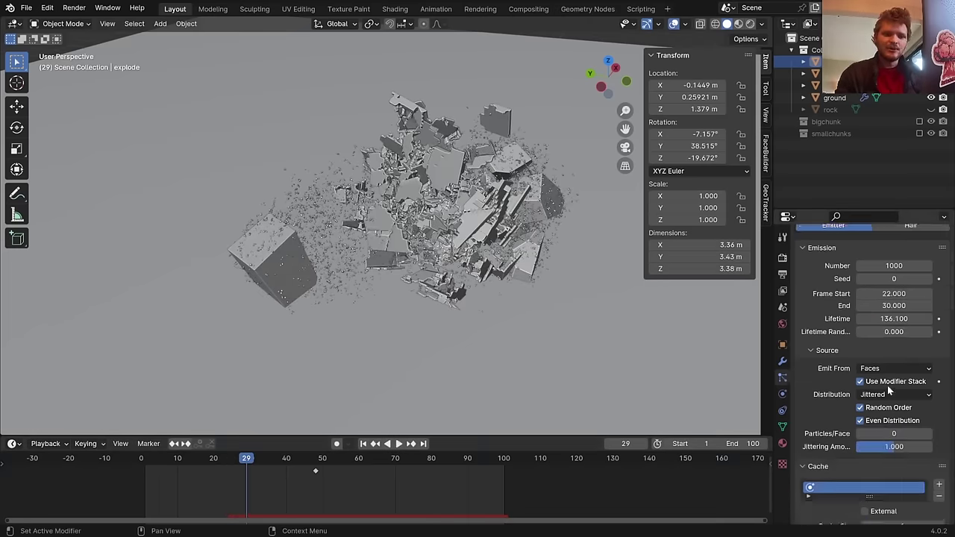
scroll(885, 392, down, 5)
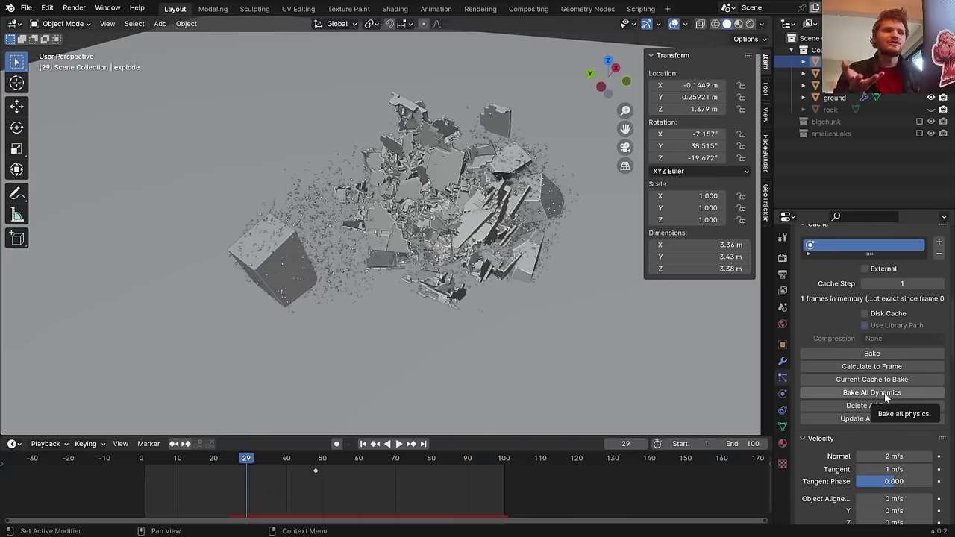
scroll(887, 399, down, 1)
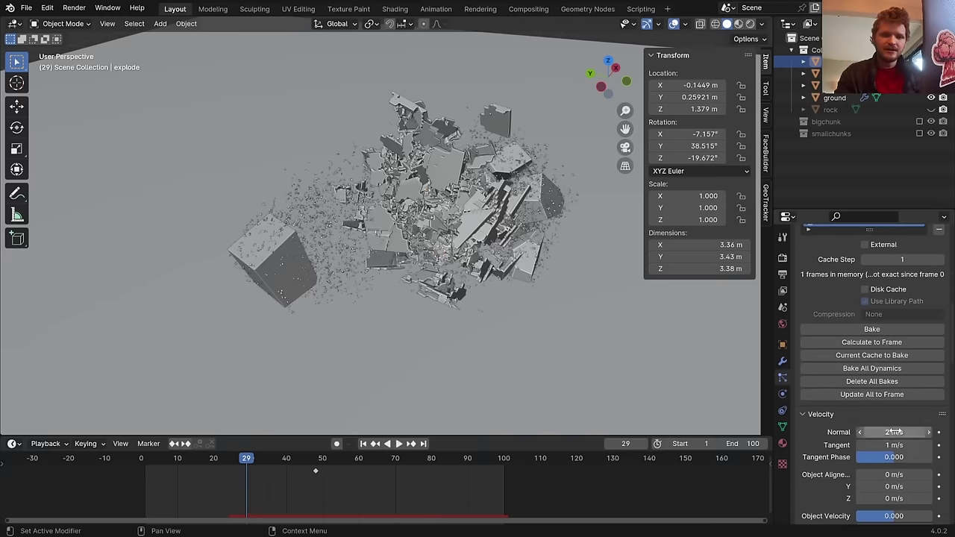
click(912, 499)
text(1.5)
key(Return)
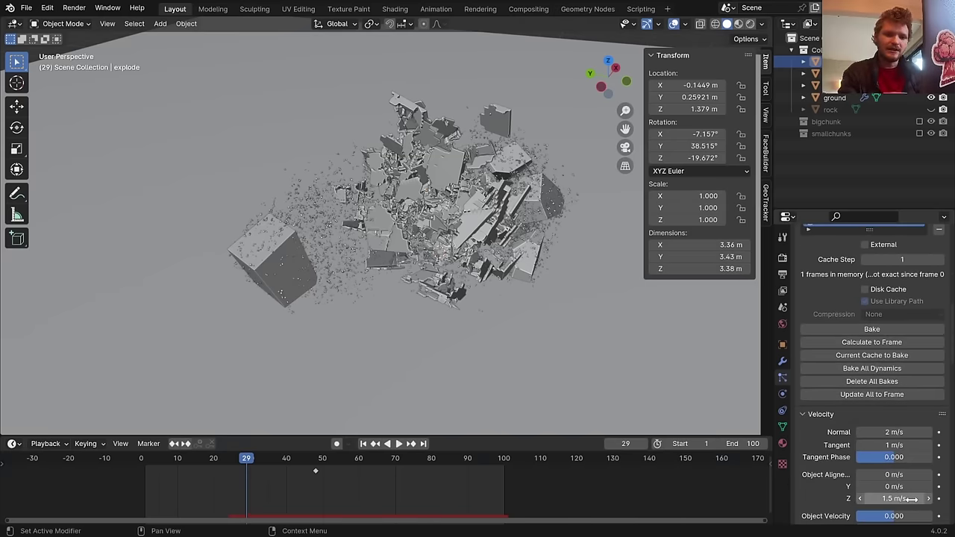
scroll(884, 489, down, 1)
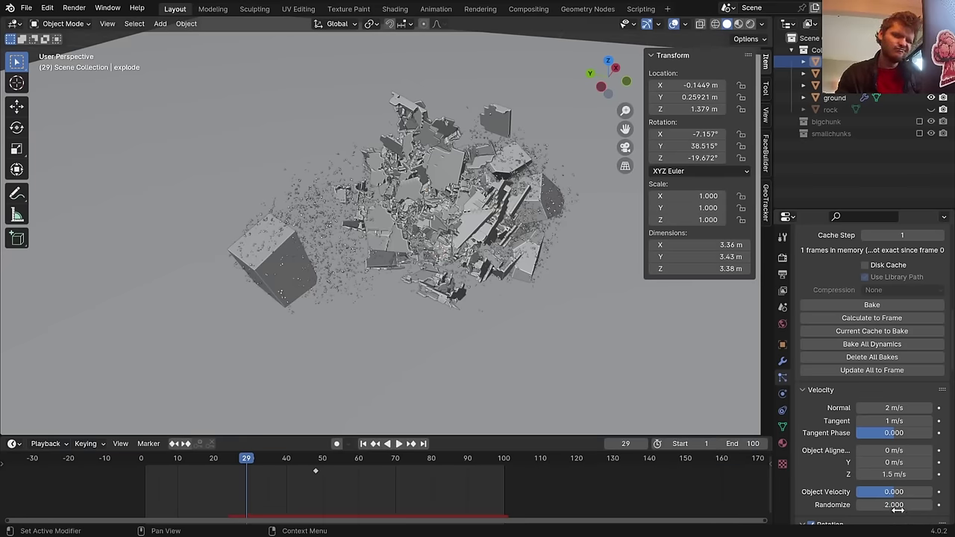
click(898, 507)
text(2.5)
key(Return)
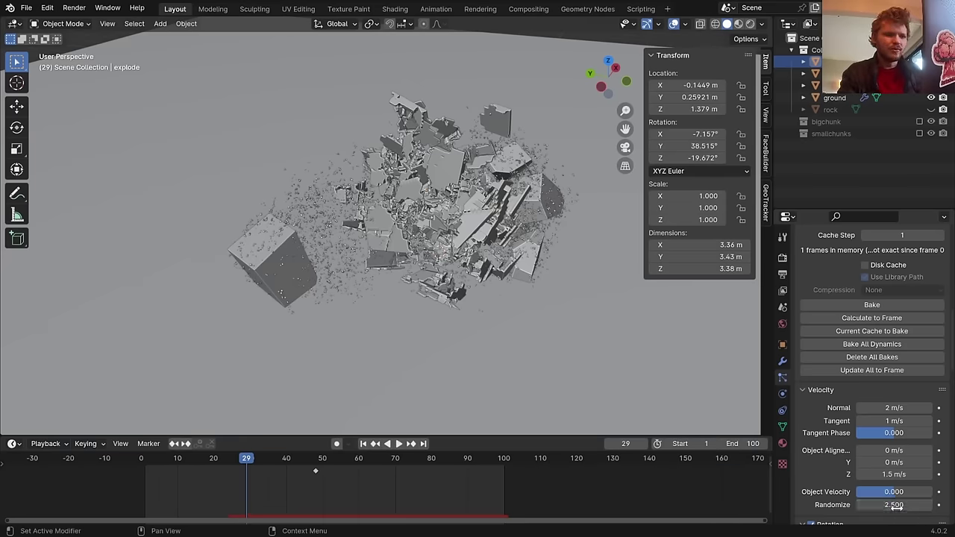
Play the simulation through to frame 62 and hide the viewport overlays to review the scattered debris
key(space)
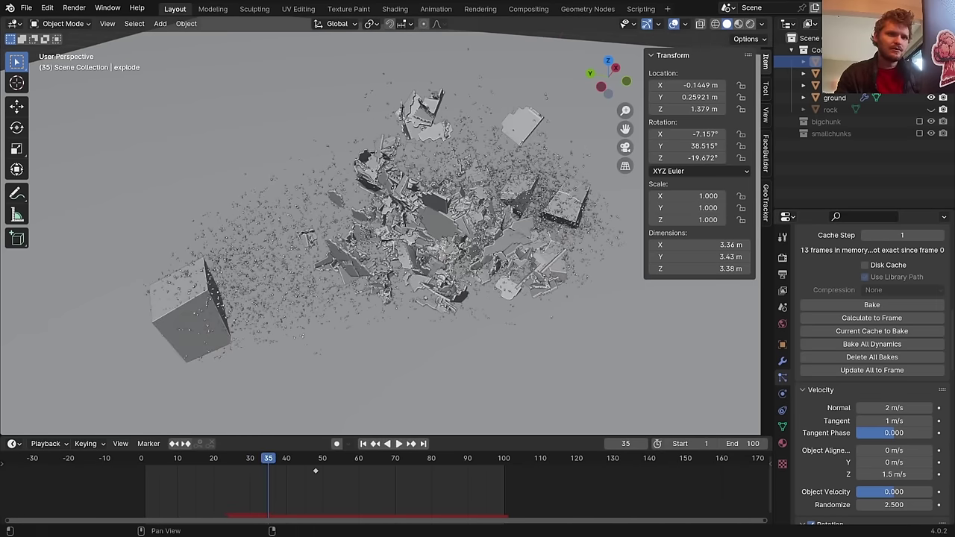
click(453, 142)
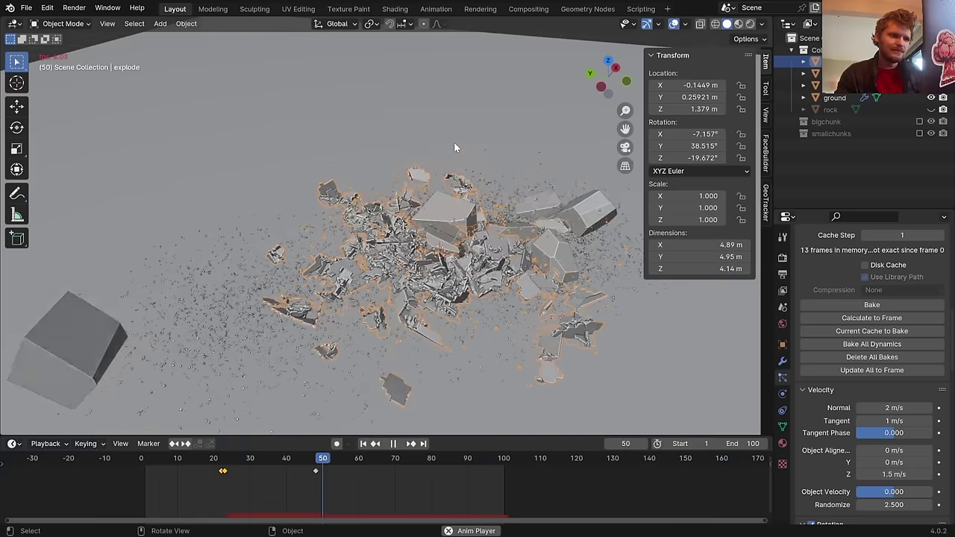
key(space)
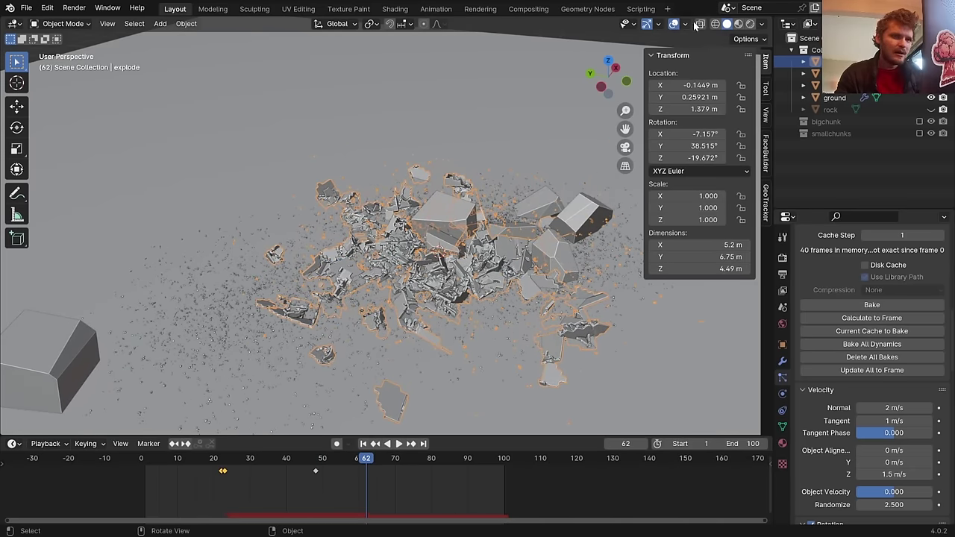
click(674, 24)
middle_drag(463, 173, 437, 168)
Set the render scale of the sprayexplode particles to 0.04
scroll(839, 337, down, 3)
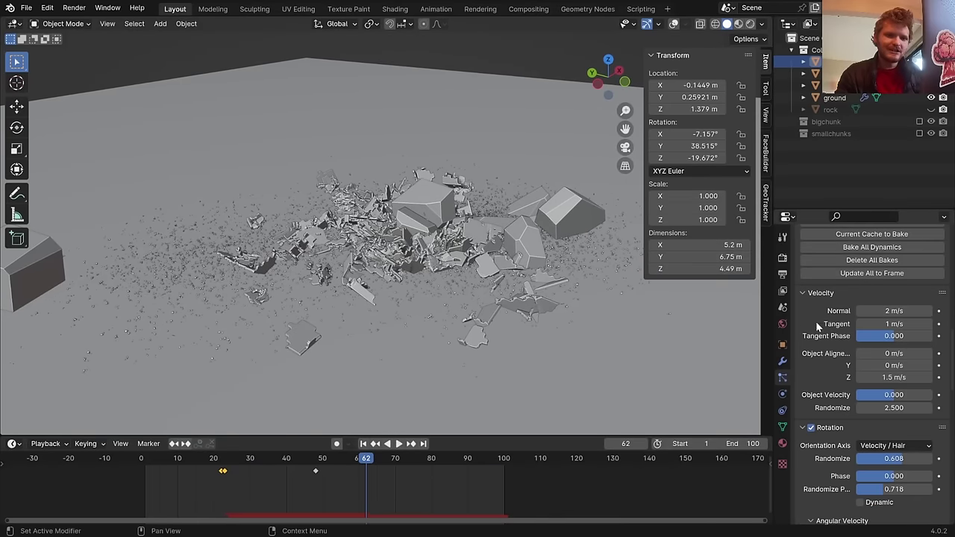
scroll(835, 343, down, 4)
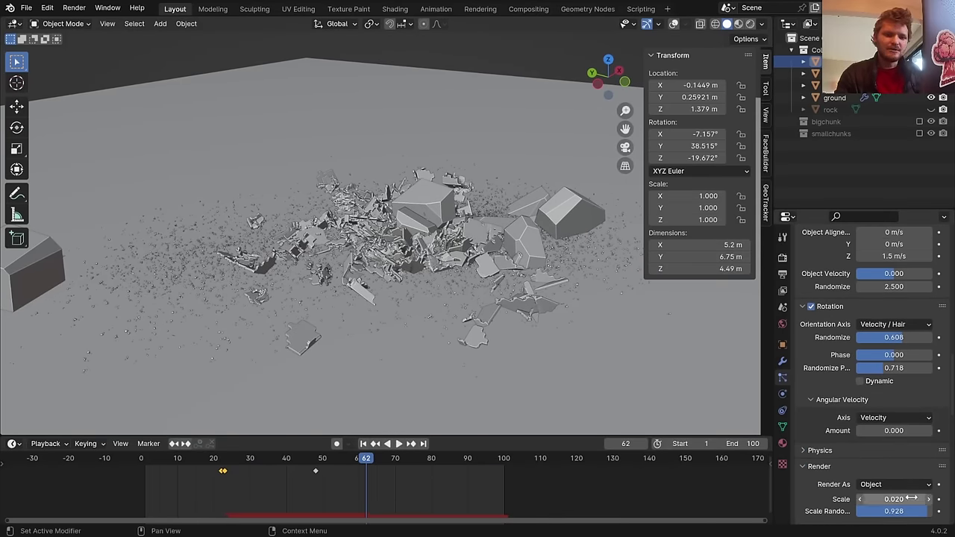
click(911, 498)
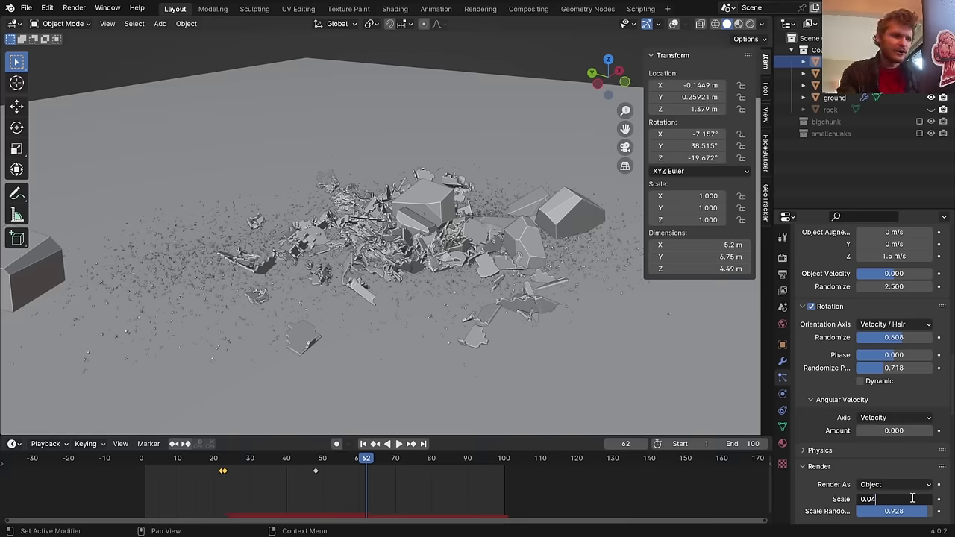
text(0.04)
key(Return)
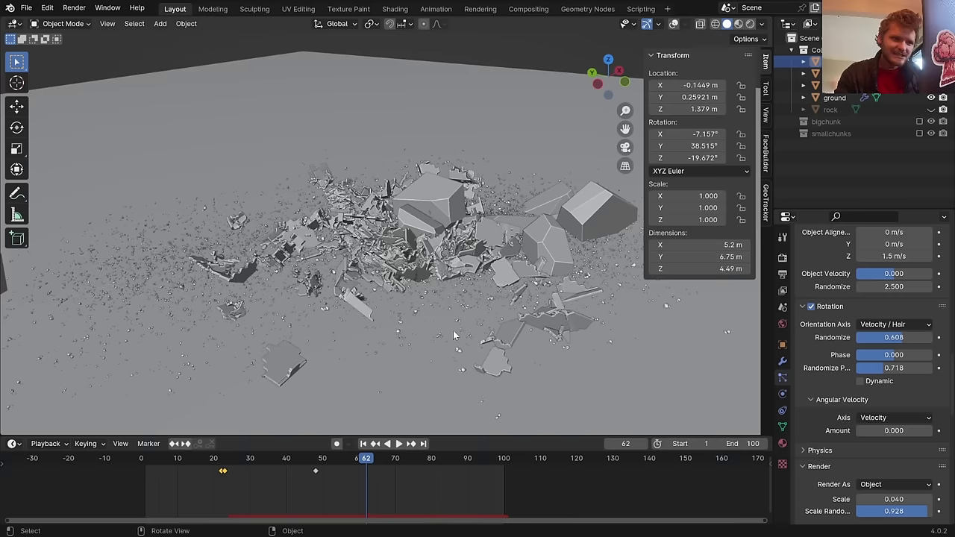
Save the file and set the sprayexplode emission number to 3000
scroll(903, 335, up, 8)
scroll(894, 319, up, 3)
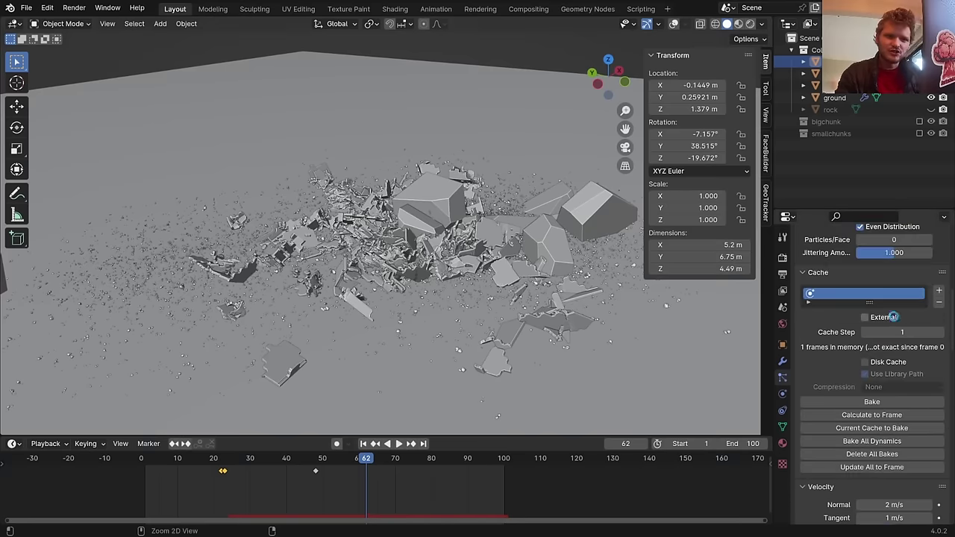
key(ctrl+s)
scroll(892, 315, up, 10)
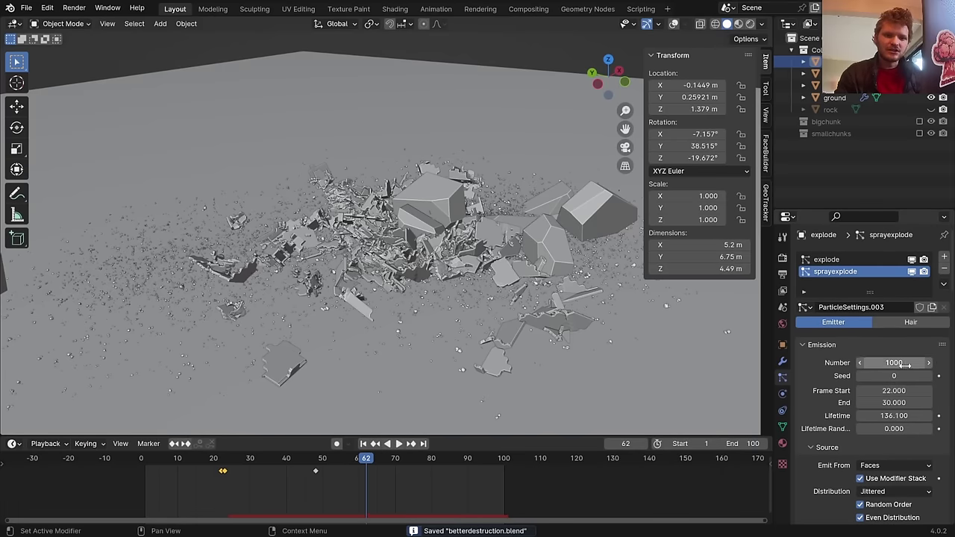
click(906, 363)
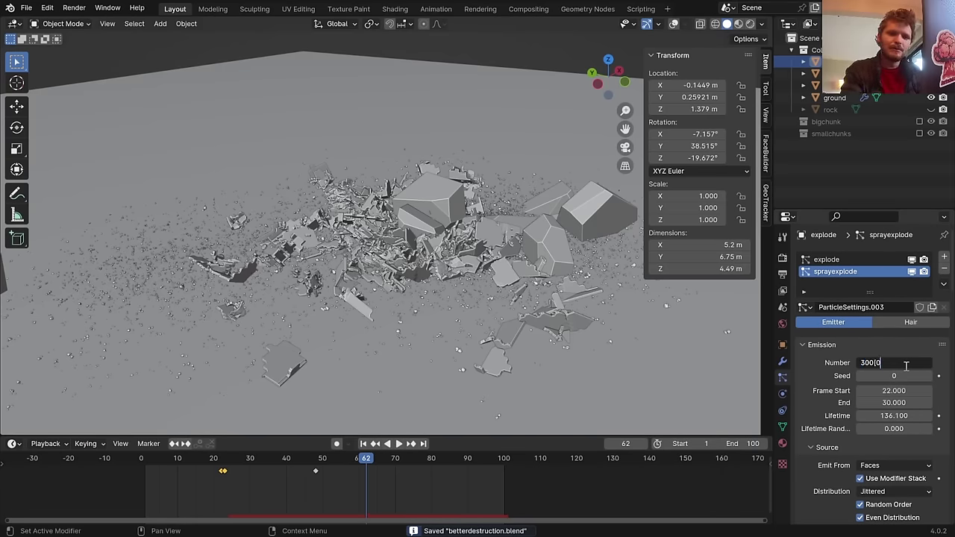
text(300)
key(Return)
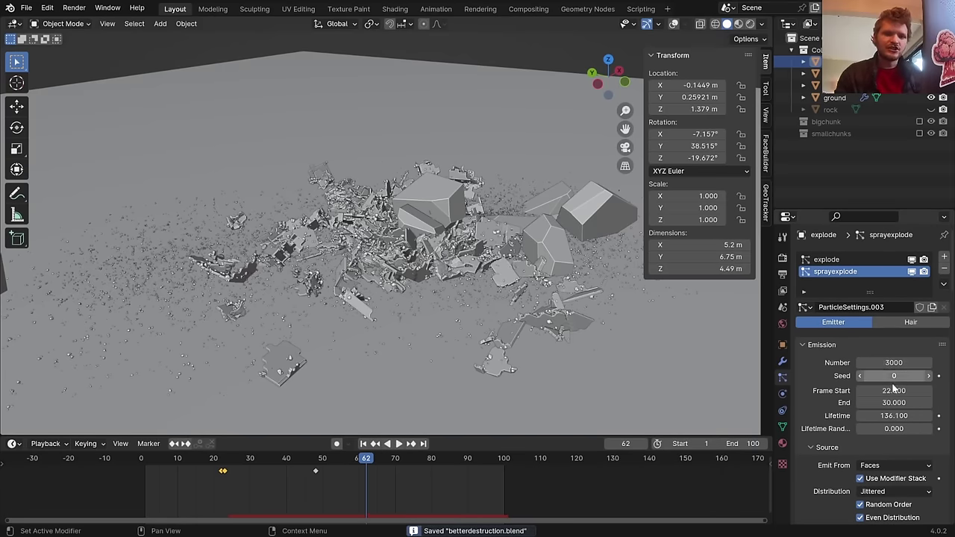
Bake the sprayexplode particle cache and play the baked simulation from about frame 25 to frame 62
scroll(873, 381, down, 10)
click(870, 380)
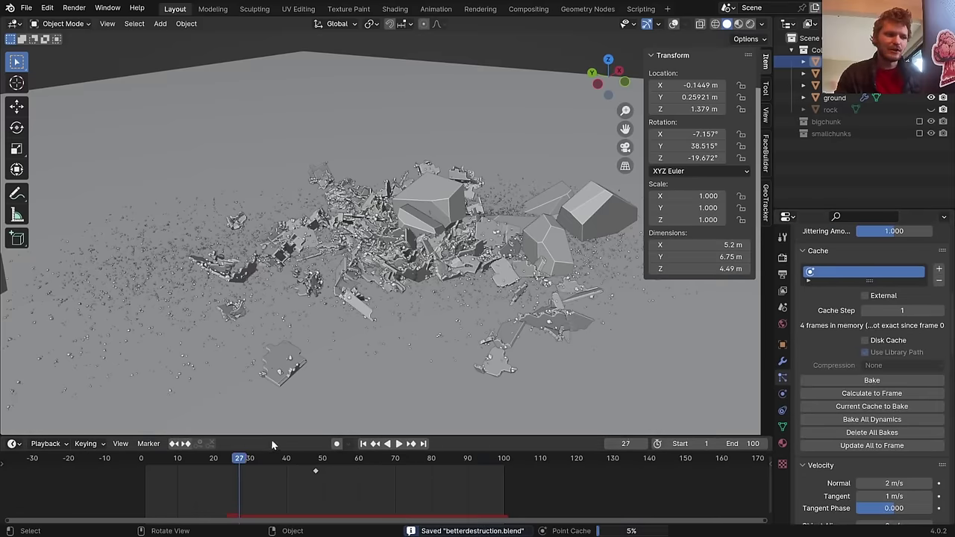
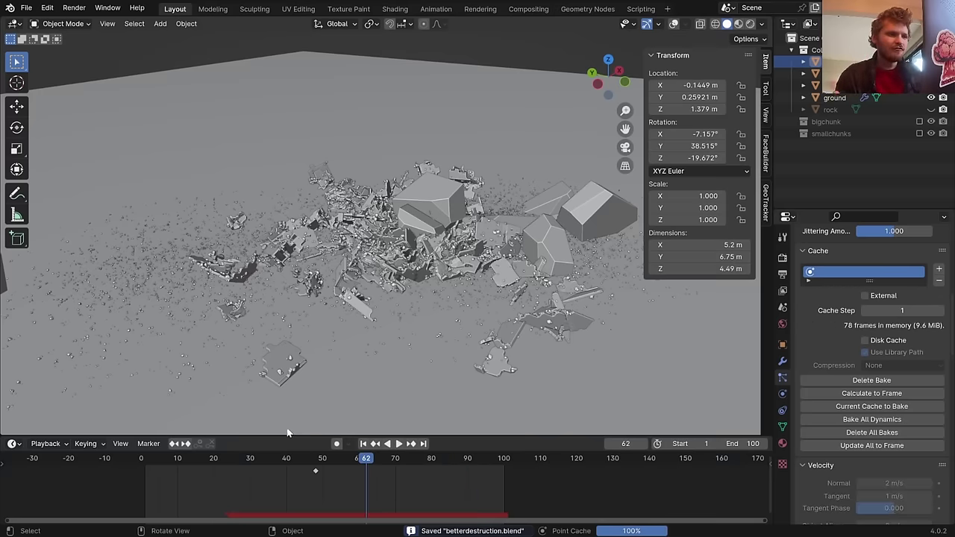
click(230, 461)
key(space)
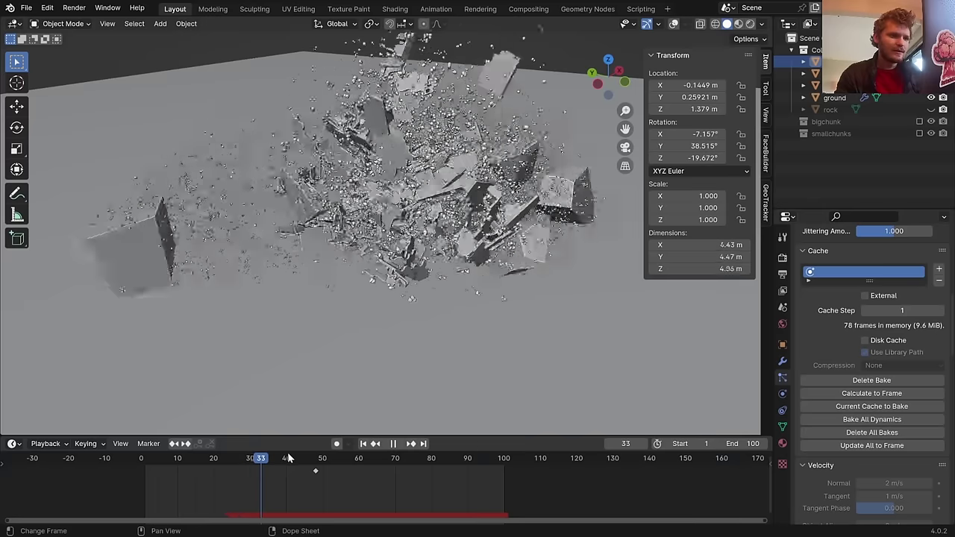
key(space)
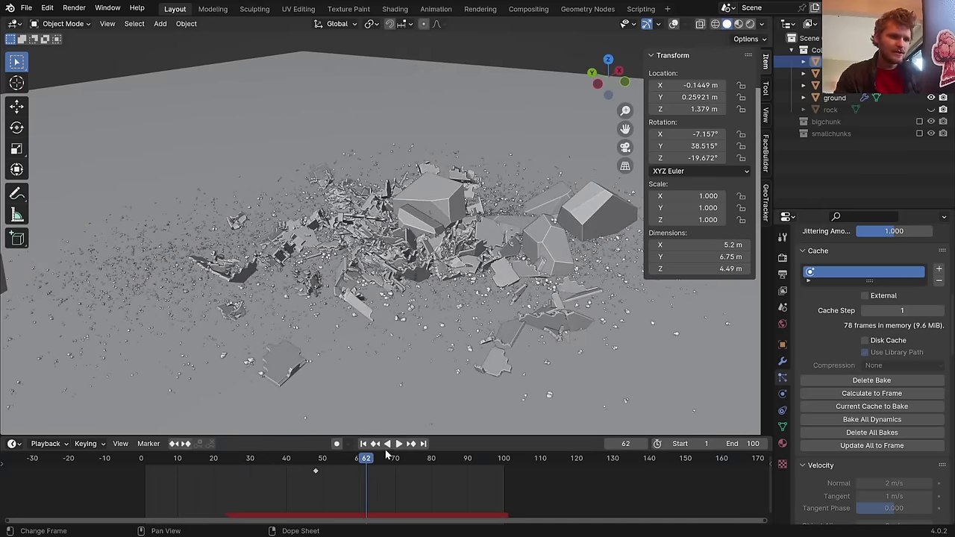
scroll(446, 349, up, 4)
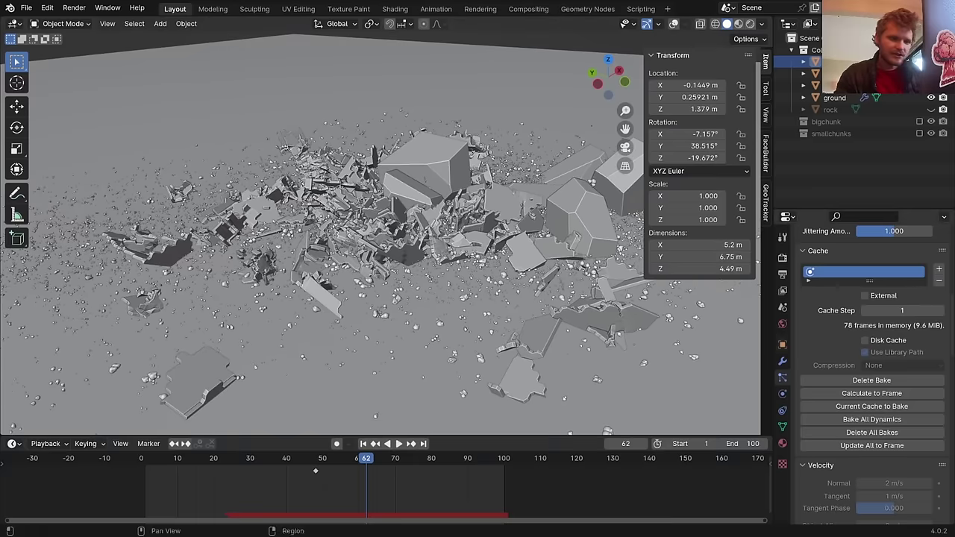
Set the sprayexplode children's randomize size to 0.858, radius to 0.096 m and roundness to 0.377, comparing None against Simple children
scroll(923, 420, down, 7)
scroll(923, 420, down, 12)
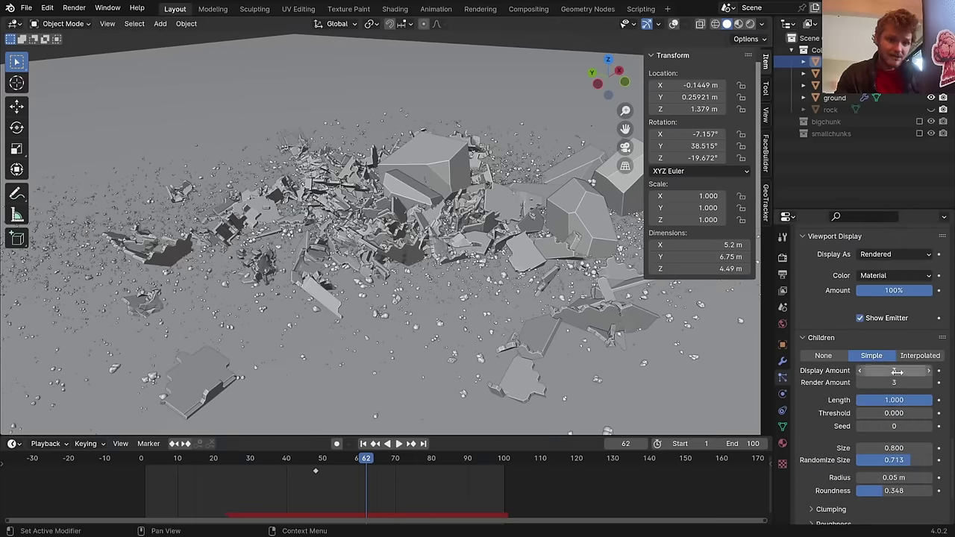
drag(894, 477, 925, 478)
middle_drag(481, 250, 489, 198)
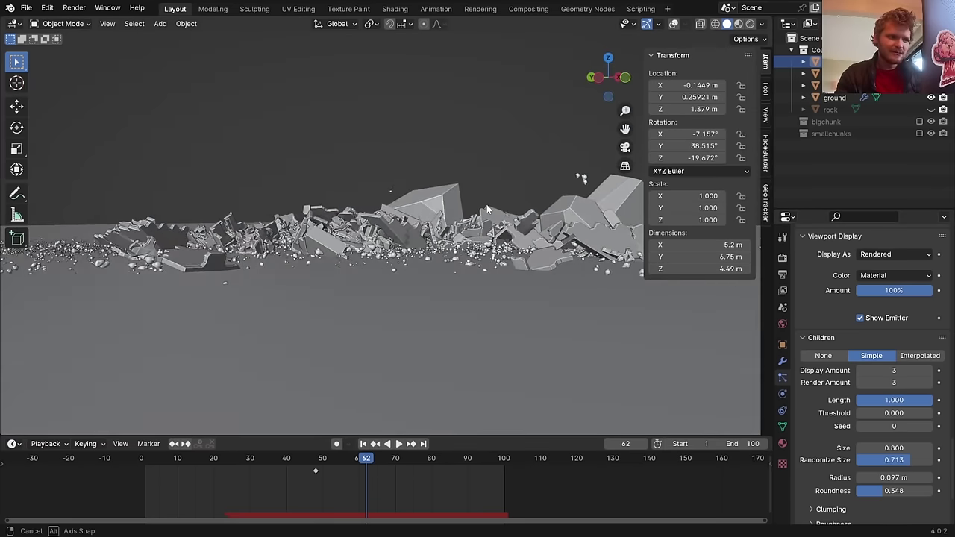
click(893, 448)
key(Return)
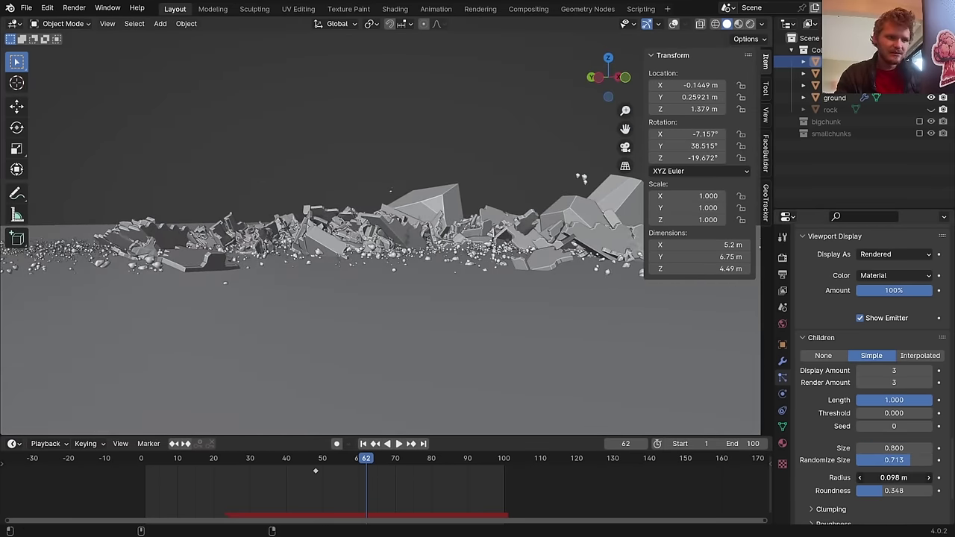
mouse_move(895, 477)
mouse_down()
mouse_move(898, 490)
mouse_move(888, 490)
mouse_up()
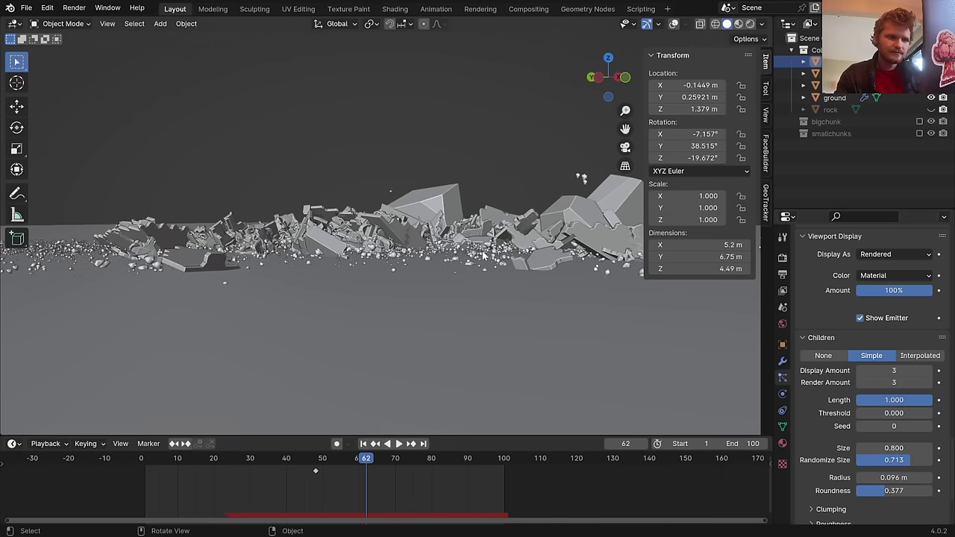
middle_drag(515, 246, 529, 314)
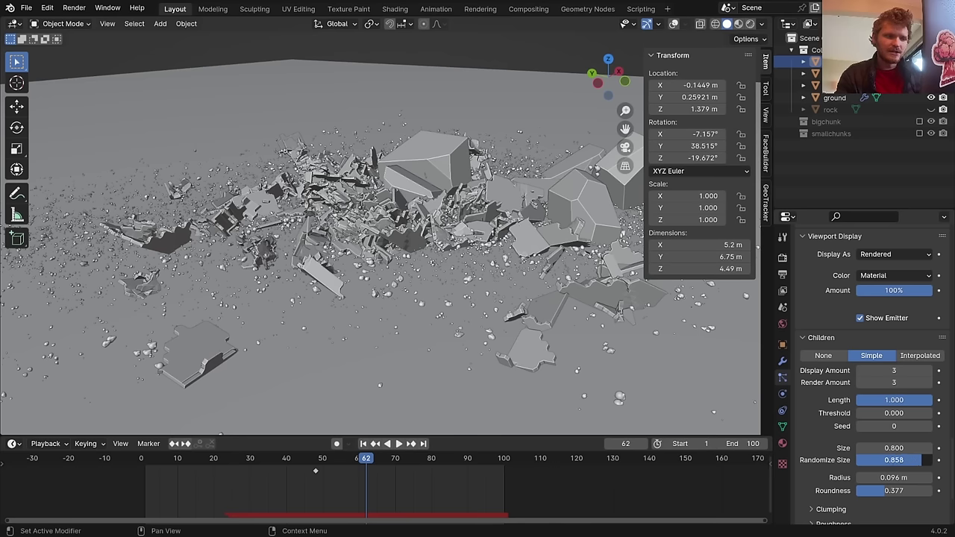
click(822, 356)
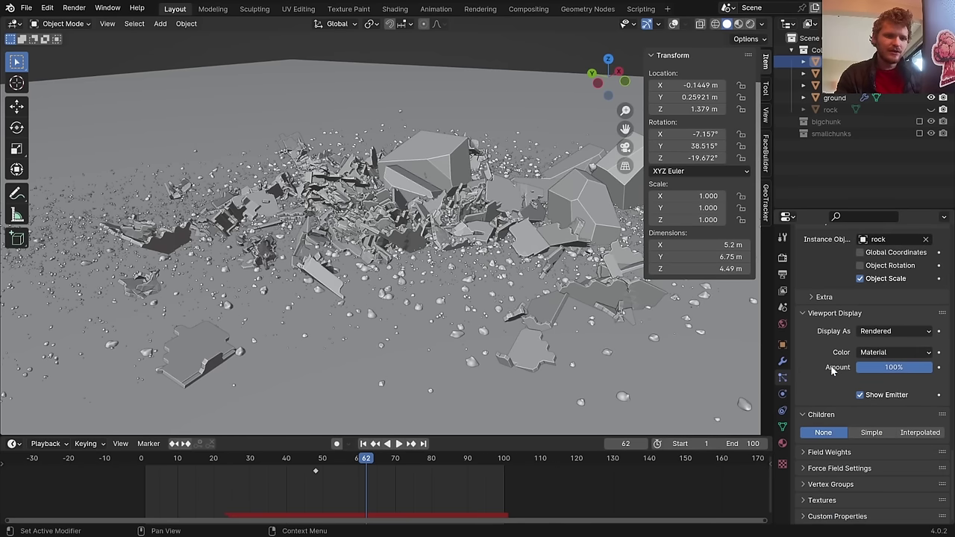
click(871, 432)
Save the file and play the whole simulation from the first frame with the rubble pile in view
ctrl+middle_drag(373, 251, 381, 238)
key(ctrl+s)
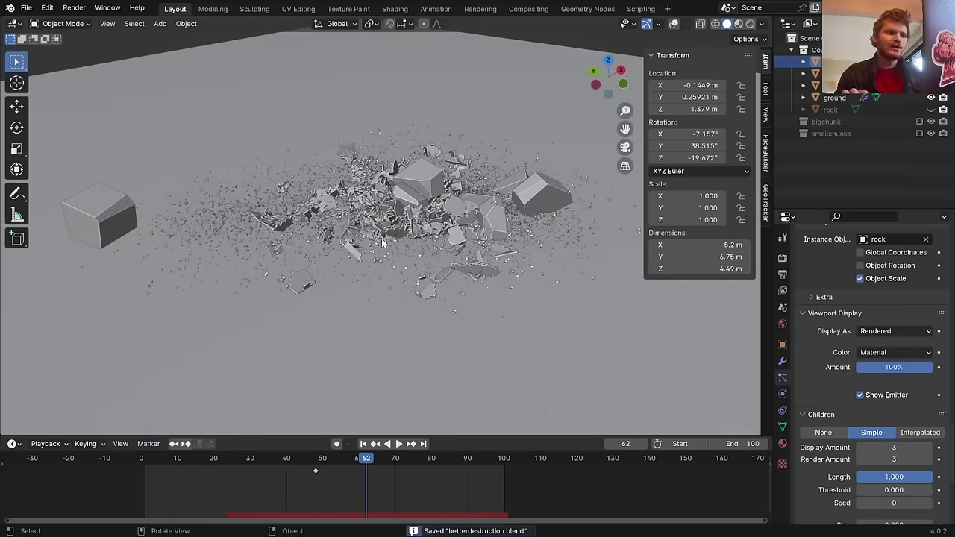
key(shift+Left)
key(space)
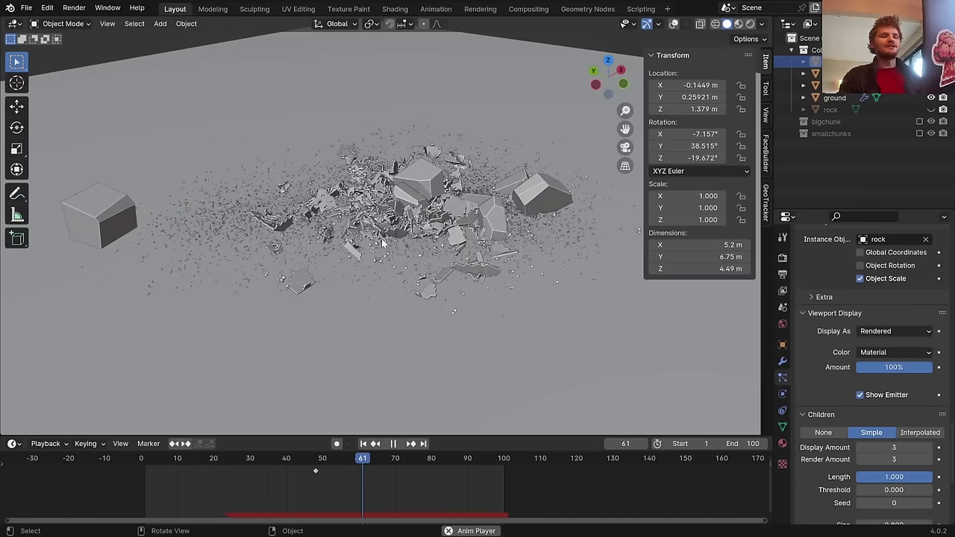
Save the file, replay the baked simulation from about frame 25, and park the playhead at frame 40
key(shift+Left)
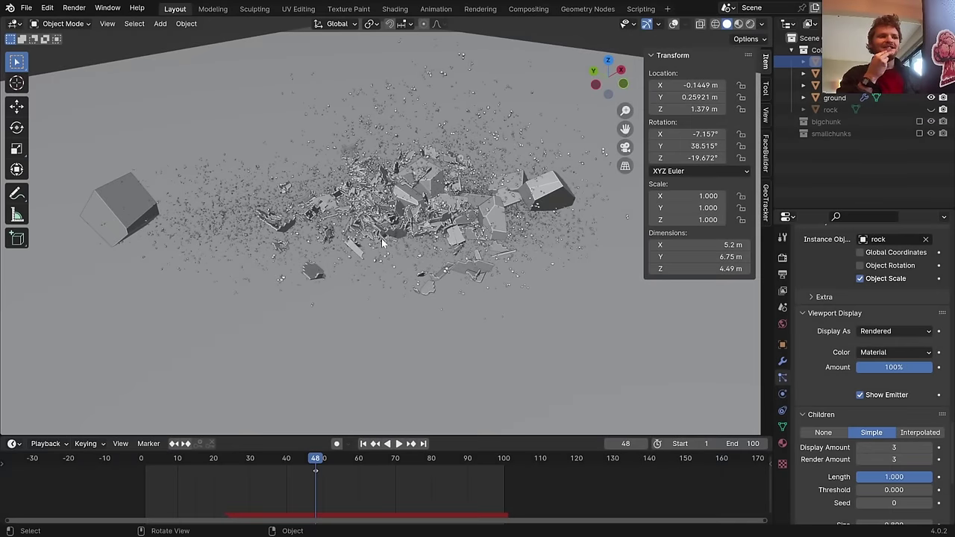
key(ctrl+s)
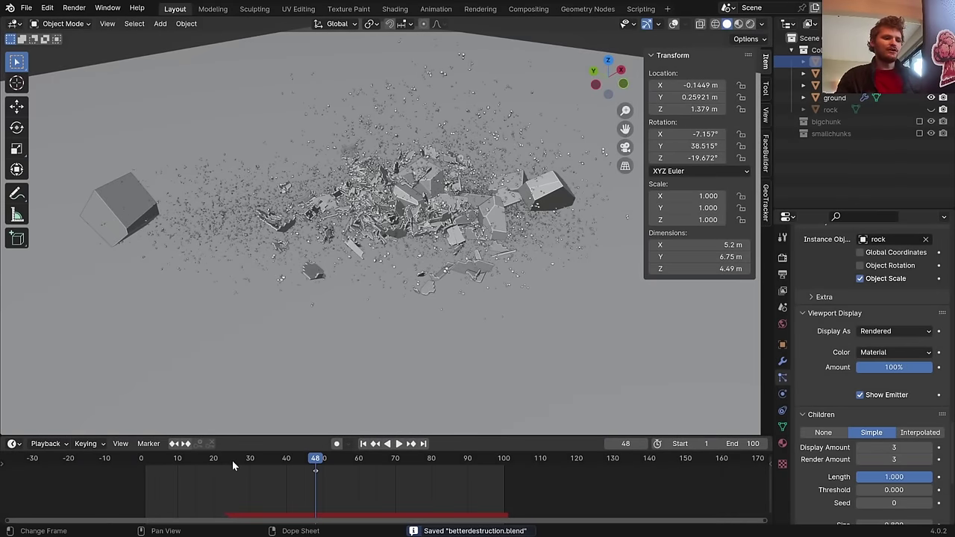
click(232, 464)
key(space)
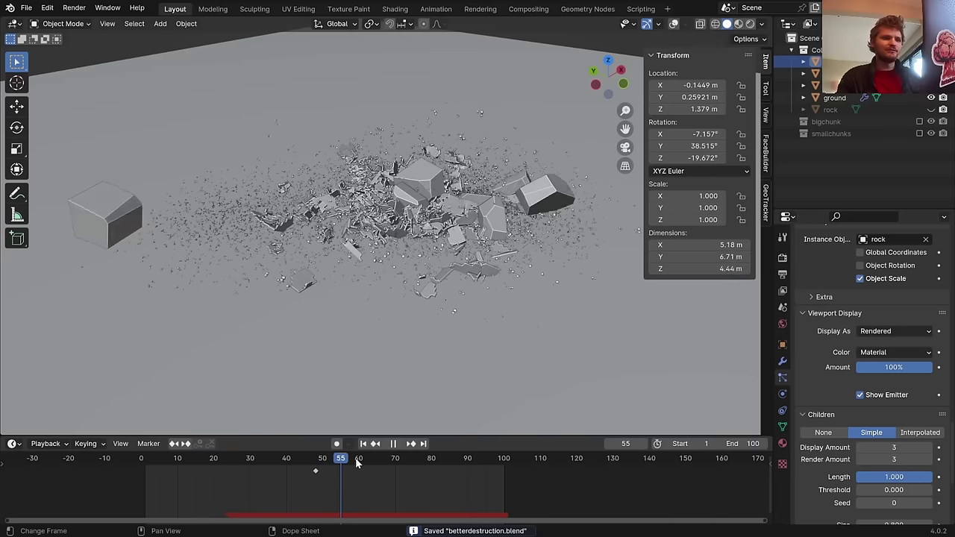
drag(357, 462, 288, 456)
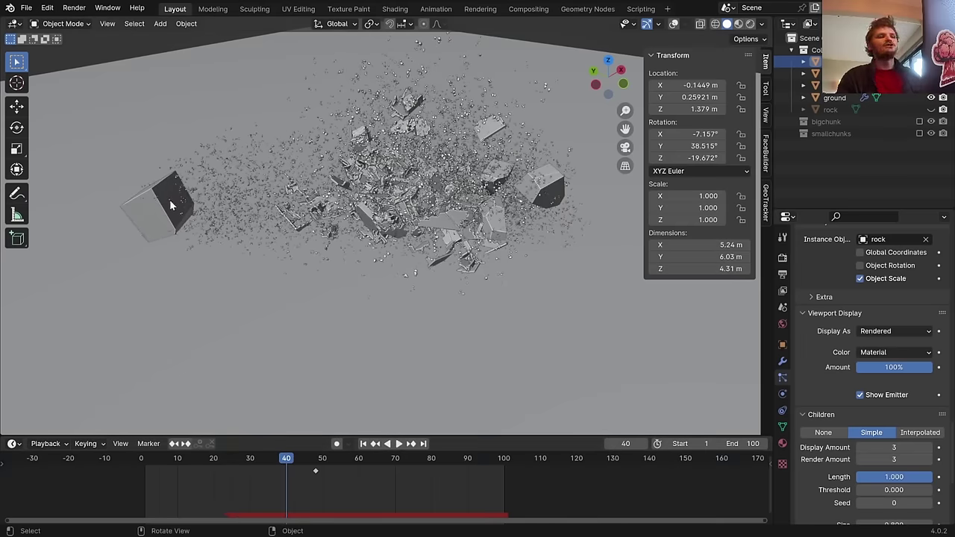
Select geonodes_small with viewport overlays turned on, save the file, and open the Geometry Nodes workspace with its chunks in close view
click(170, 204)
click(675, 25)
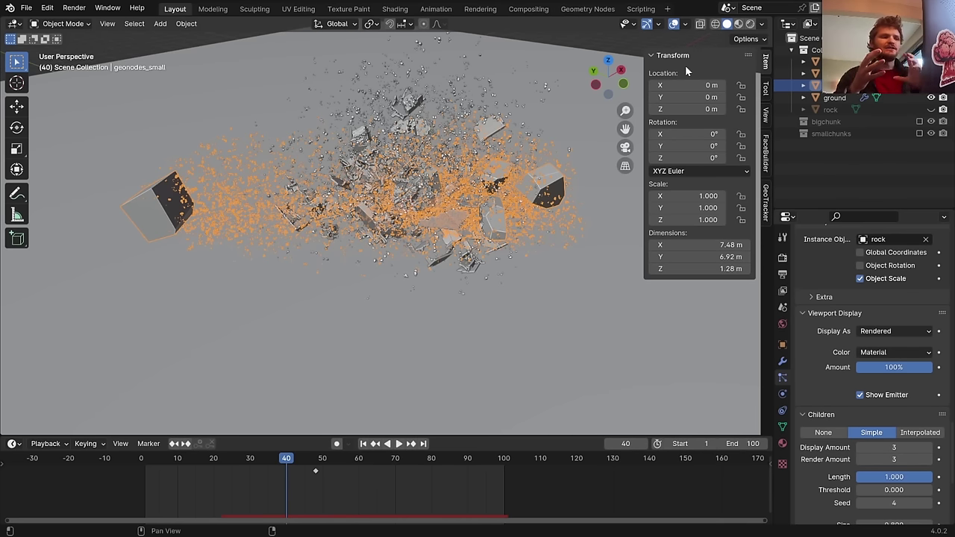
key(ctrl+s)
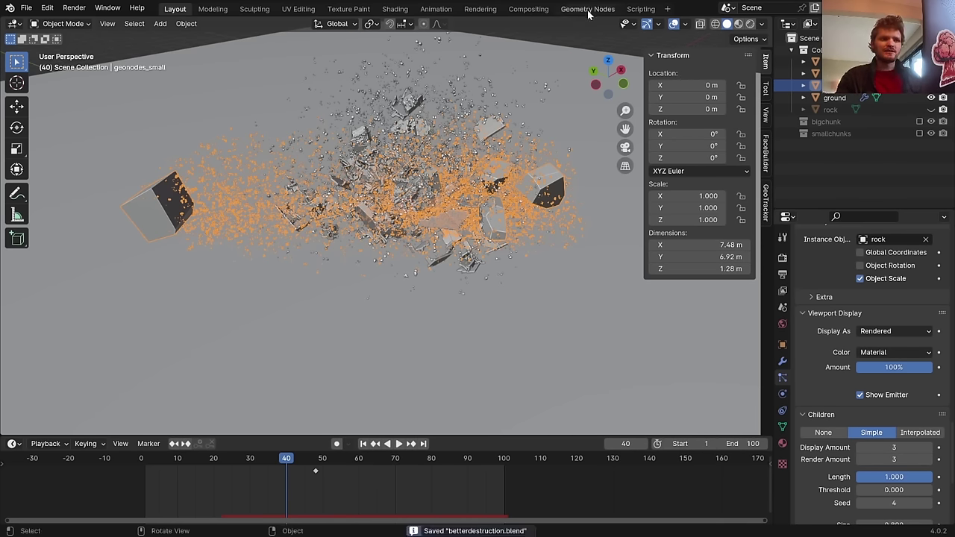
click(588, 9)
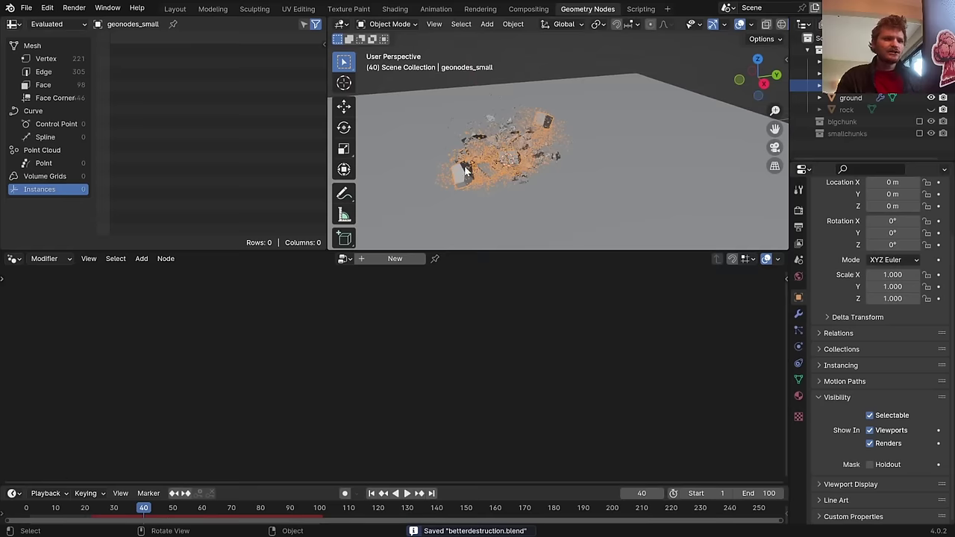
scroll(465, 170, up, 10)
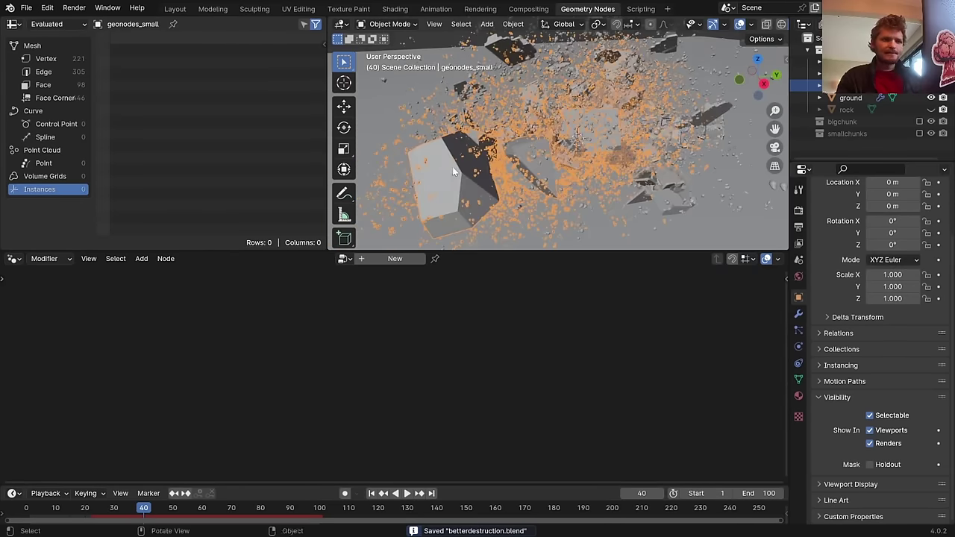
middle_drag(452, 170, 399, 174)
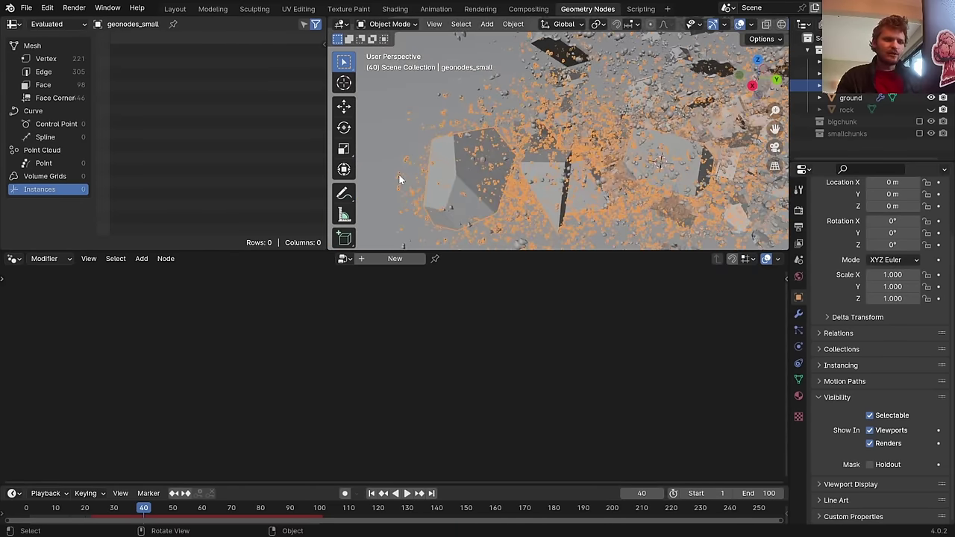
Hide the particle system of geonodes_small in the viewport, save the file, and display its geometry node tree for editing
click(799, 314)
click(889, 296)
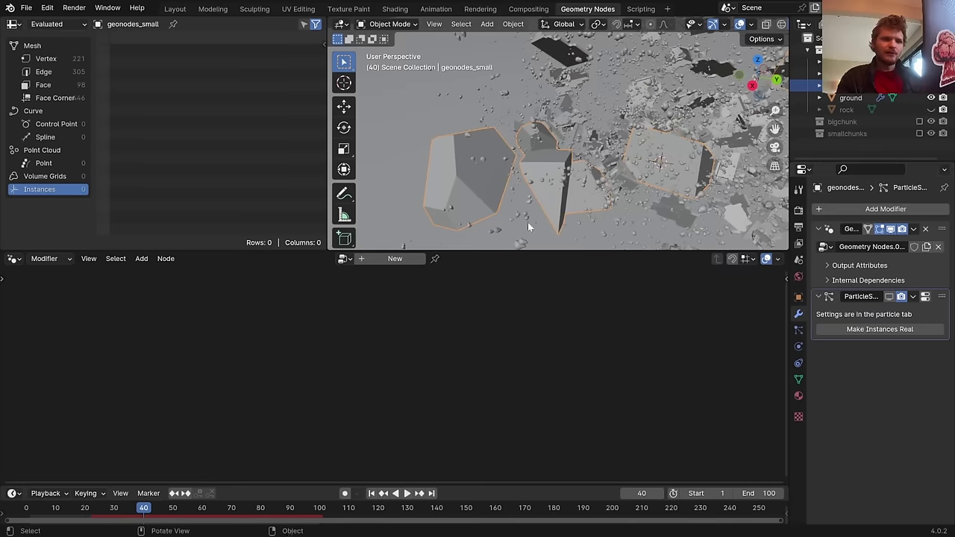
key(ctrl+s)
click(942, 232)
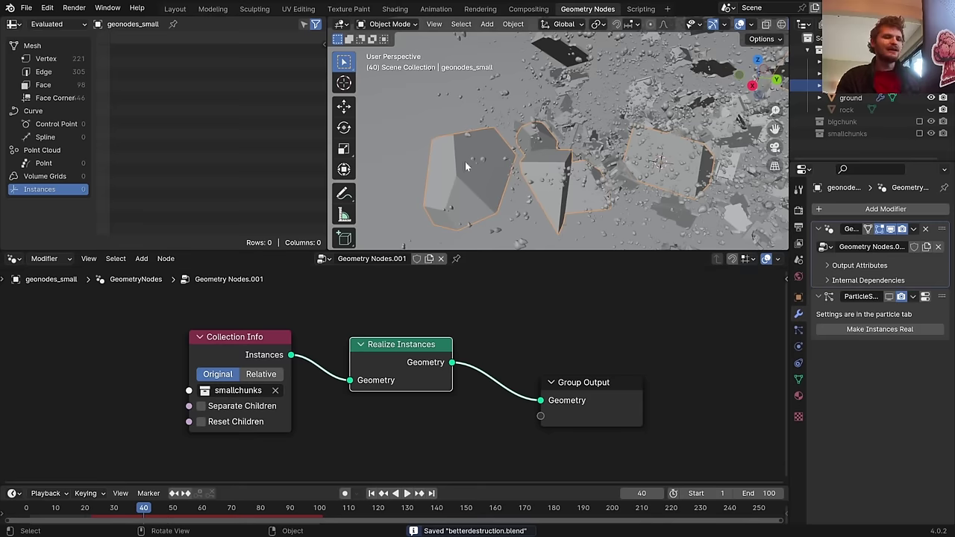
Insert a Subdivide Mesh node between Realize Instances and Group Output, checking the chunks' topology in wireframe first
middle_drag(512, 309, 457, 303)
drag(547, 378, 609, 384)
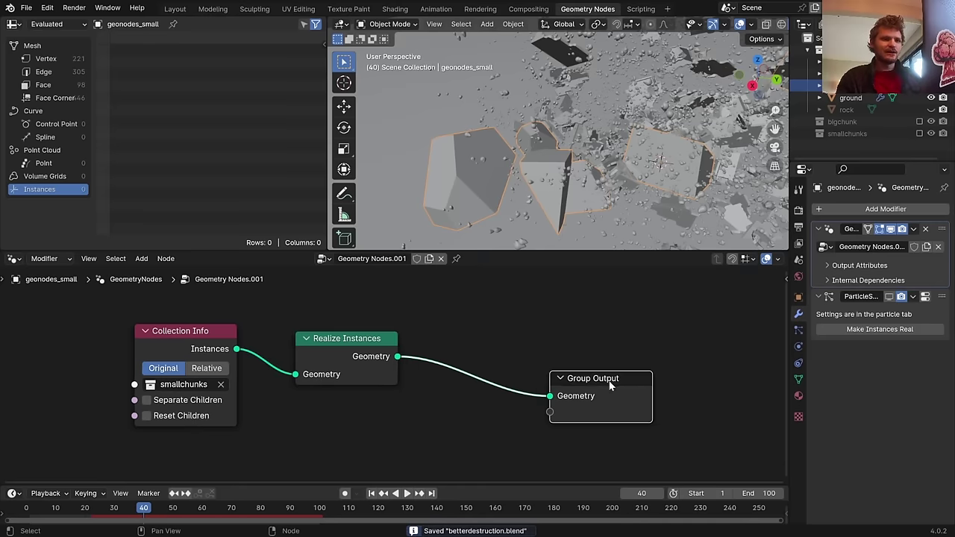
click(780, 25)
scroll(779, 26, down, 2)
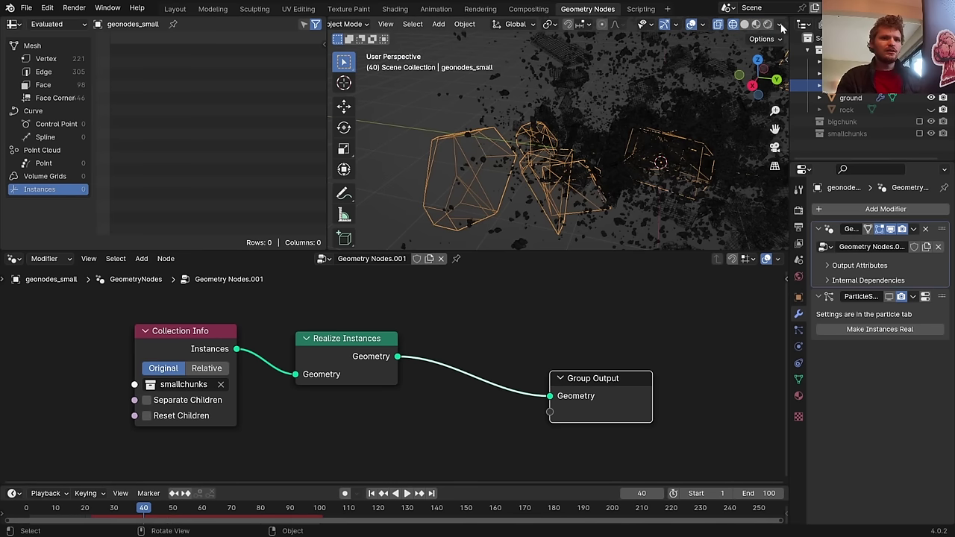
click(746, 25)
key(shift+a)
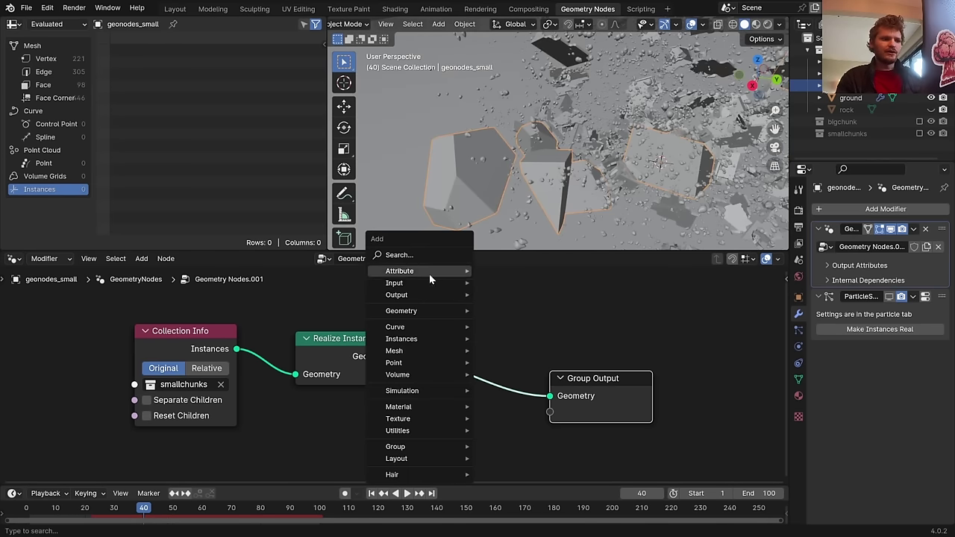
text(subd)
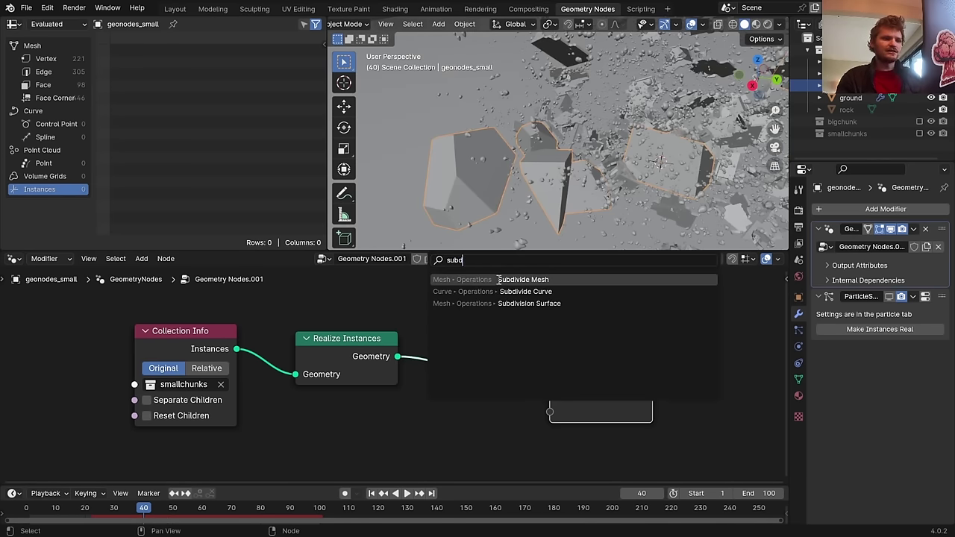
click(500, 279)
click(532, 252)
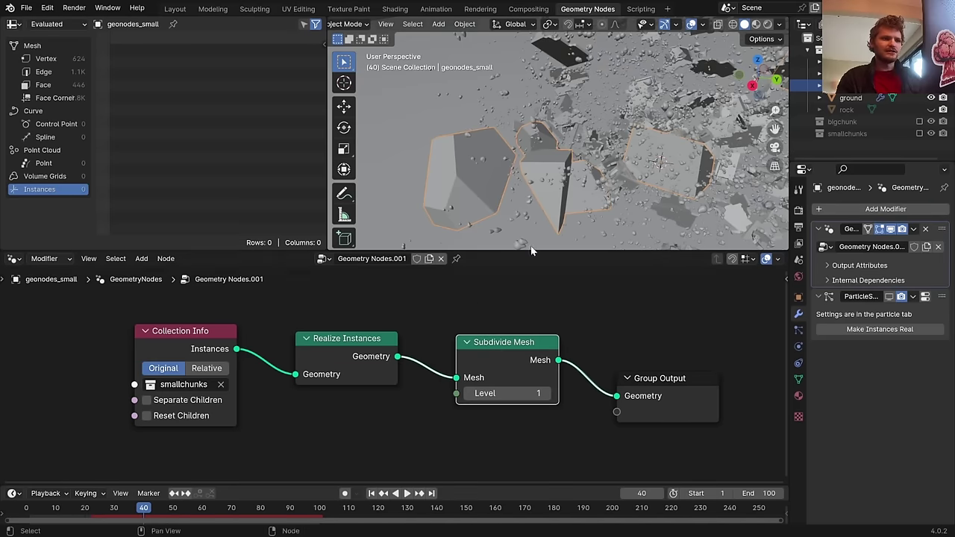
Compare the chunks in wireframe with Subdivide Mesh muted and active, set its level to 3, and return to solid shading
click(736, 26)
key(m)
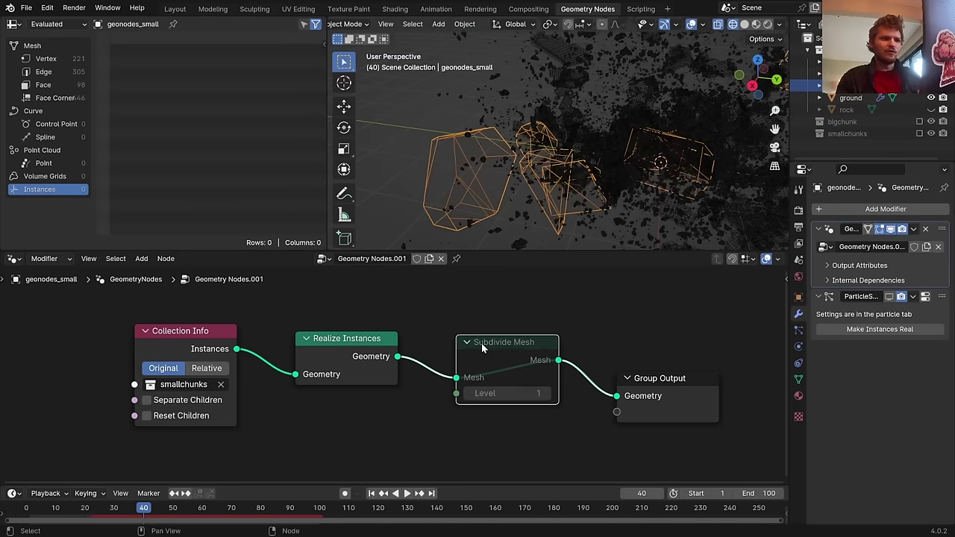
key(m)
click(546, 395)
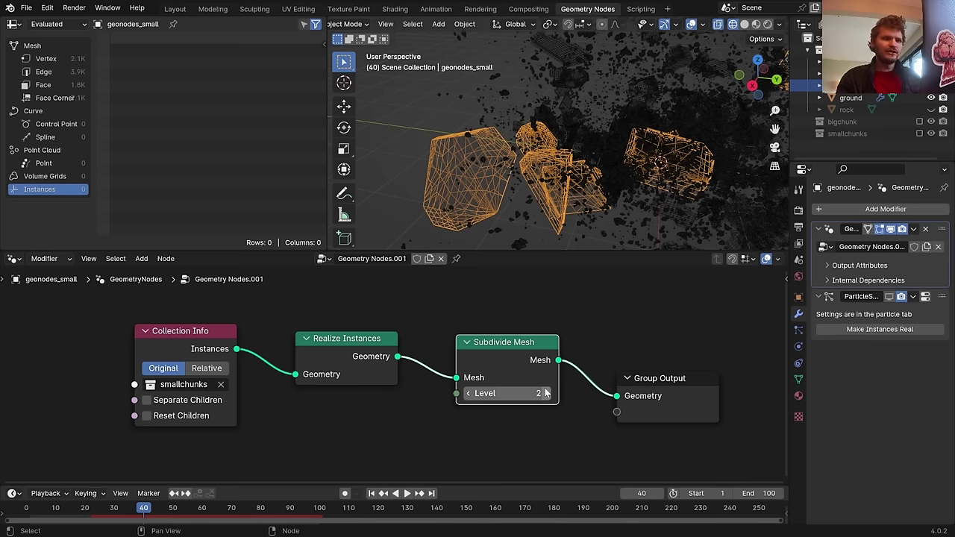
click(546, 396)
click(744, 24)
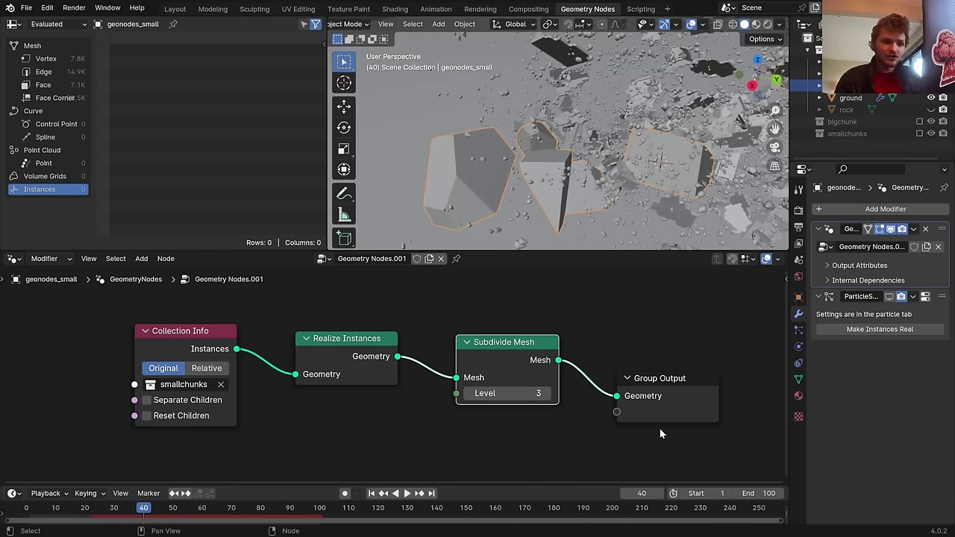
Make room before the Group Output and insert a Set Position node after Subdivide Mesh
scroll(659, 433, down, 2)
drag(597, 388, 721, 364)
key(Home)
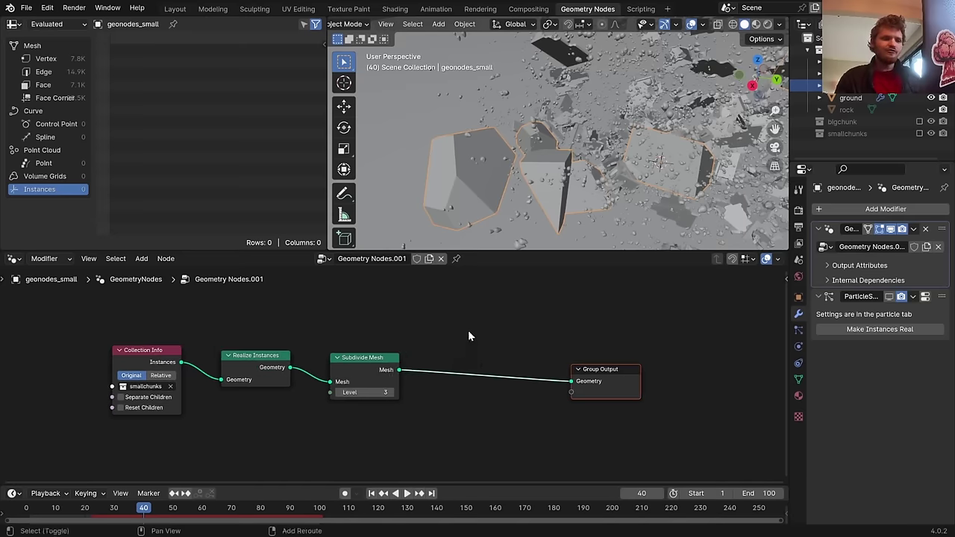
key(shift+a)
text(set p)
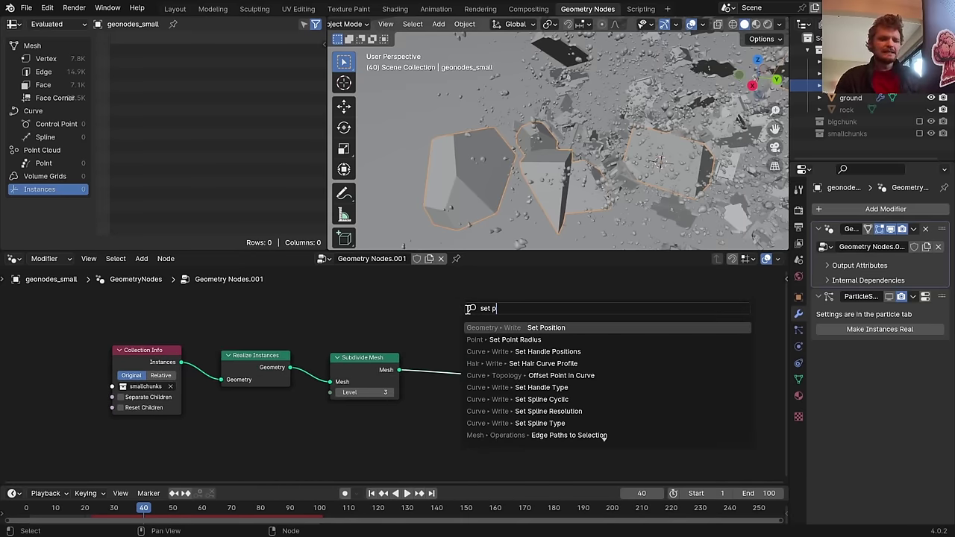
text(o)
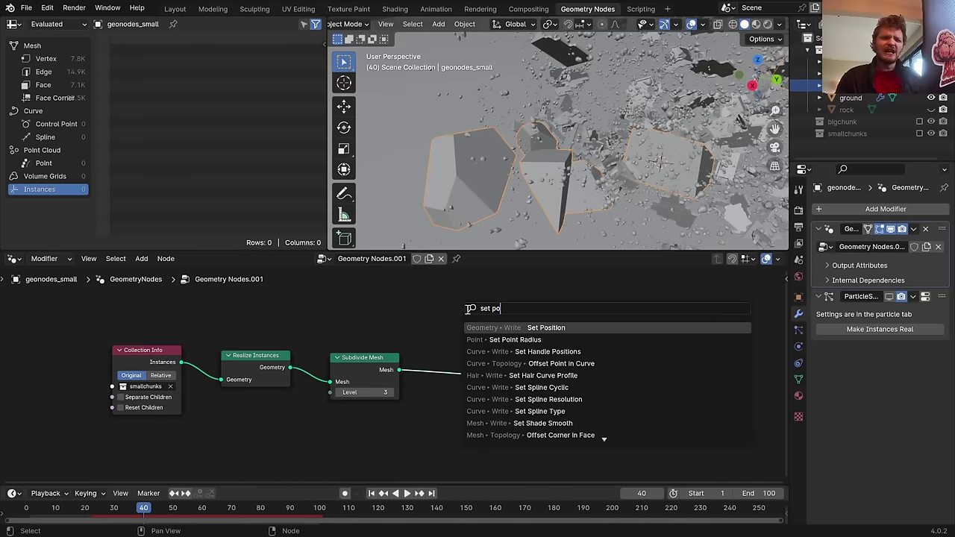
click(534, 327)
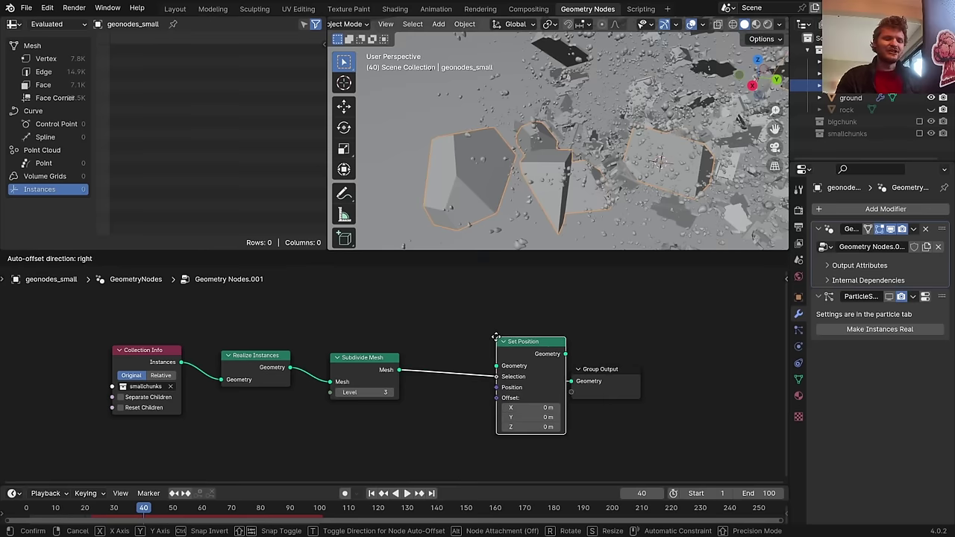
click(514, 353)
Add a Noise Texture, connect its Color to the Set Position Offset, and play from frame 40 to 49 to check the displacement
key(shift+a)
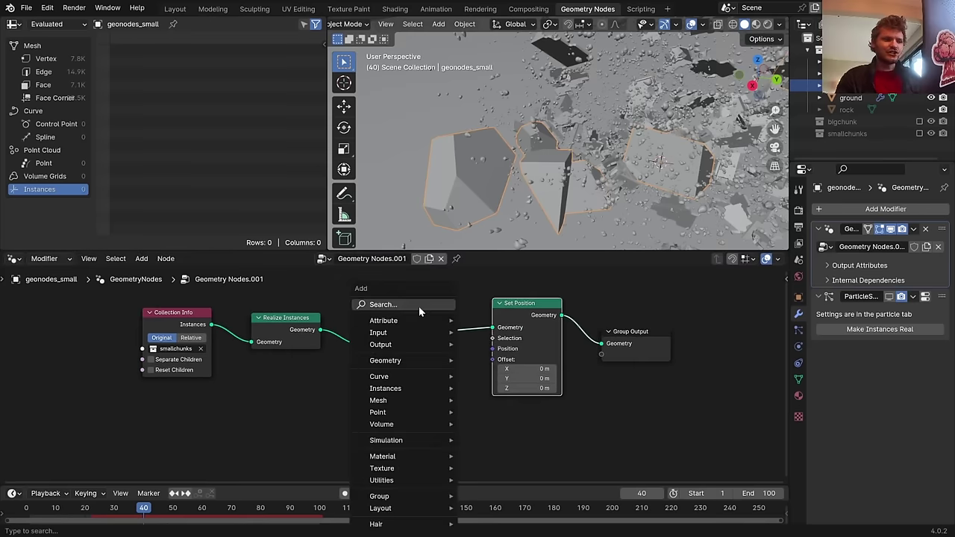
click(418, 306)
text(noise)
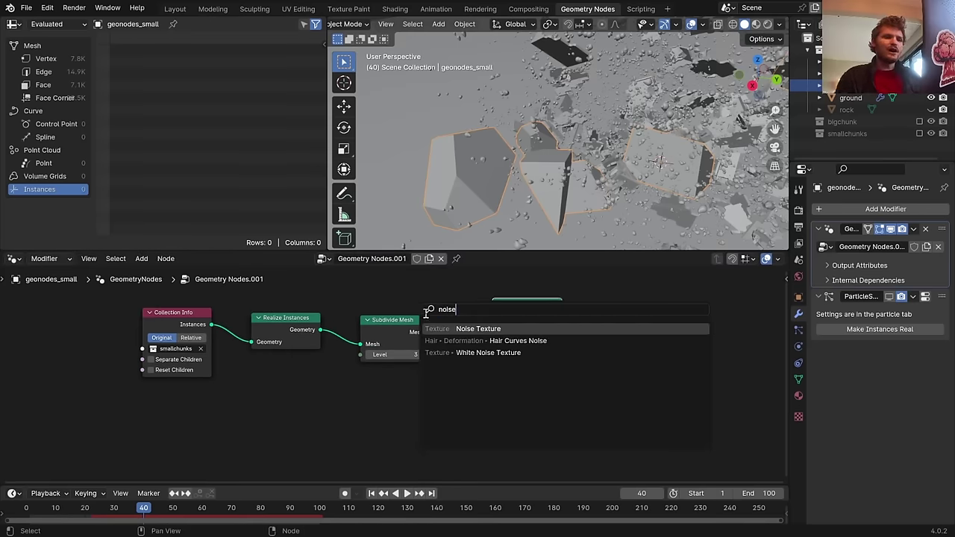
click(458, 329)
click(356, 366)
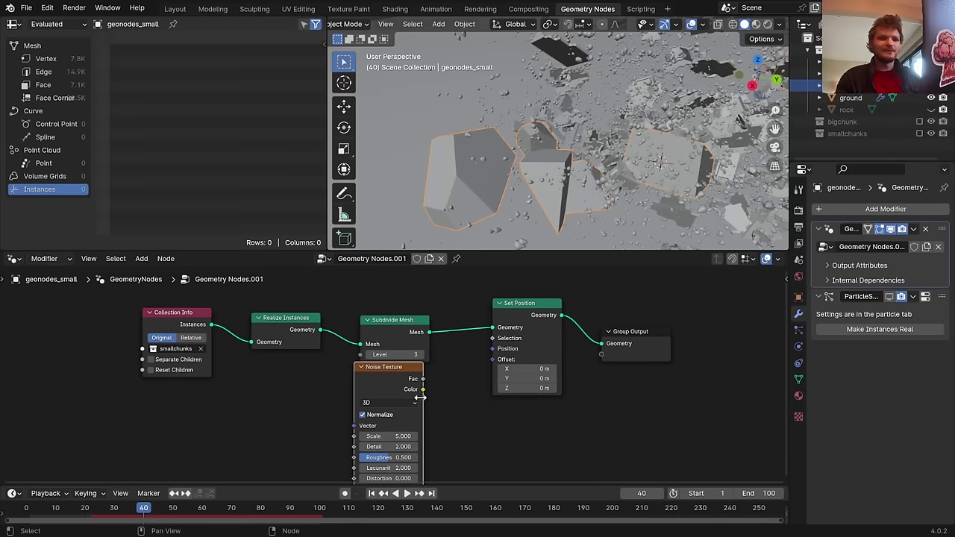
drag(423, 389, 488, 360)
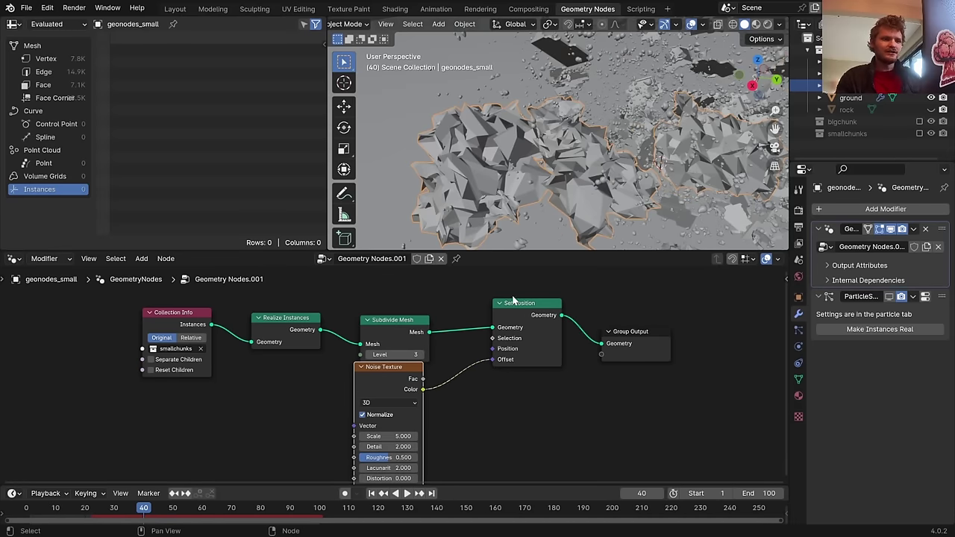
key(space)
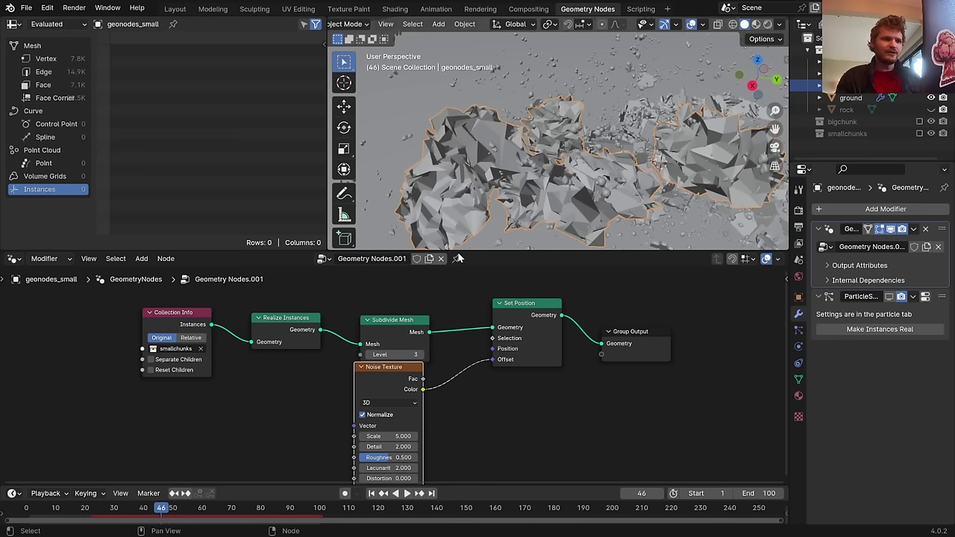
key(space)
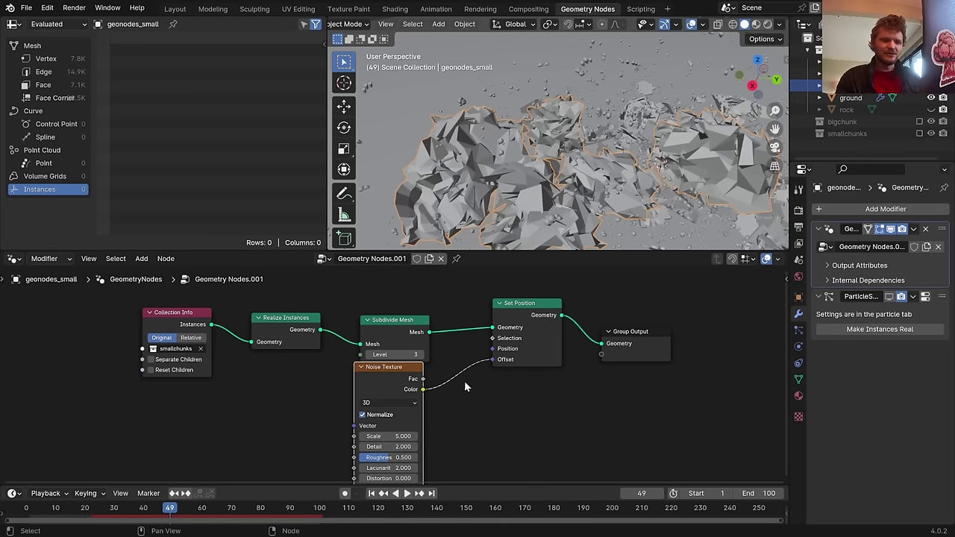
Insert a Vector Math node between Noise Texture and Set Position, set to Subtract with 0.5 on all three axes
drag(396, 367, 296, 388)
key(shift+a)
text(vec)
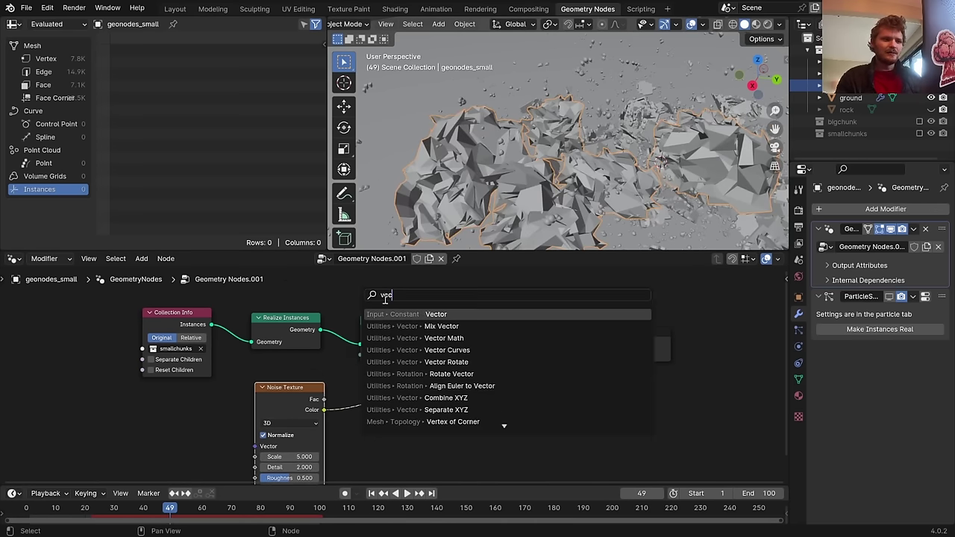
click(361, 337)
click(361, 379)
shift+scroll(433, 383, down, 1)
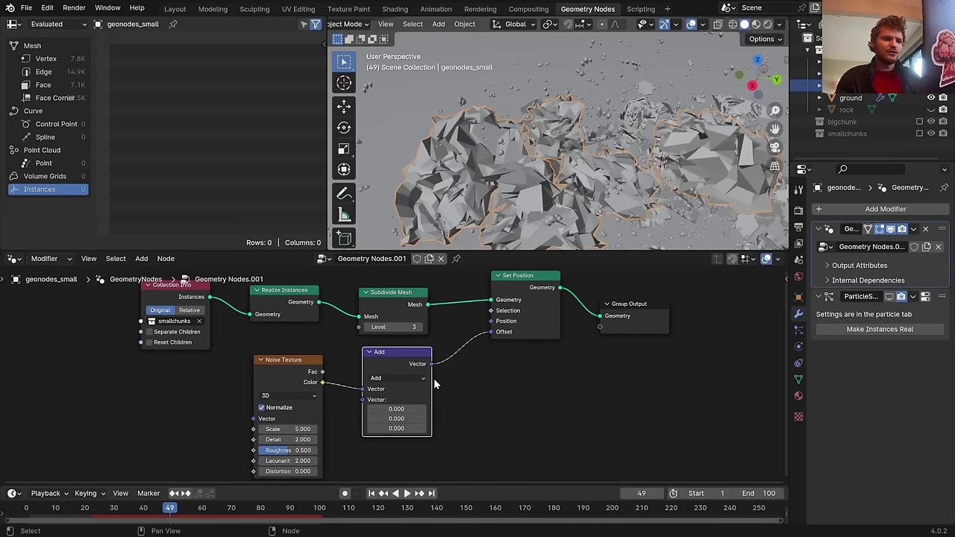
click(411, 379)
click(388, 223)
click(408, 409)
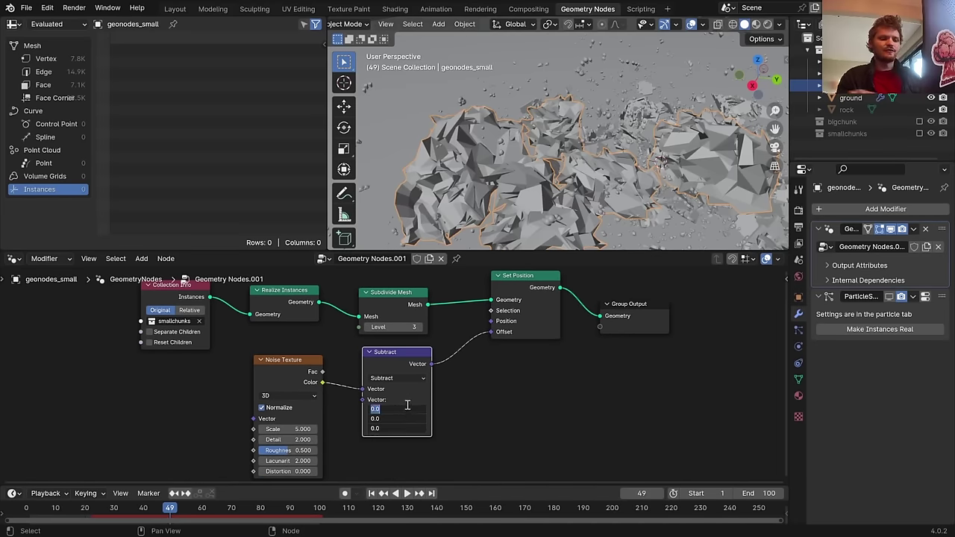
key(Return)
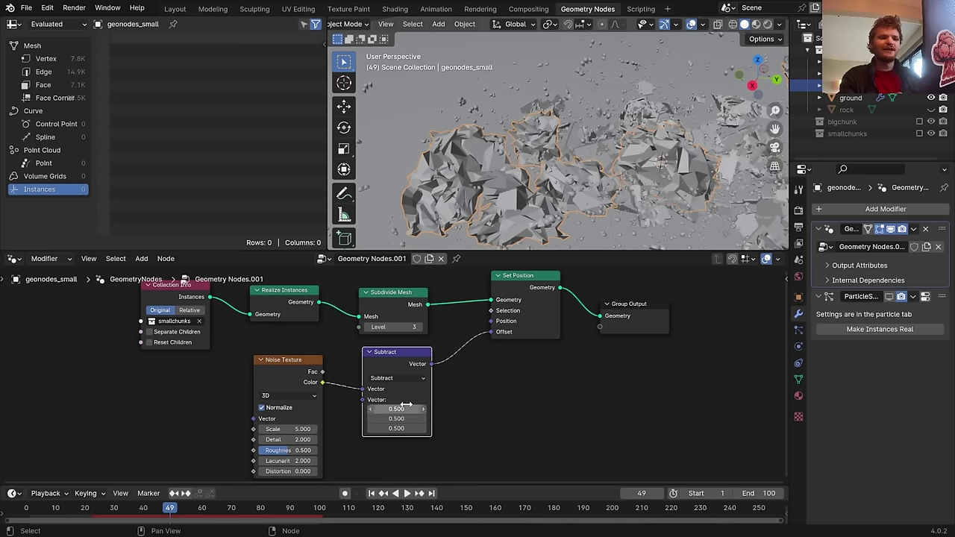
Duplicate the Subtract node, place the copy before the Set Position Offset, and change it to Scale with a value of 0.19
drag(400, 353, 382, 361)
click(381, 362)
key(shift+d)
click(489, 347)
click(491, 370)
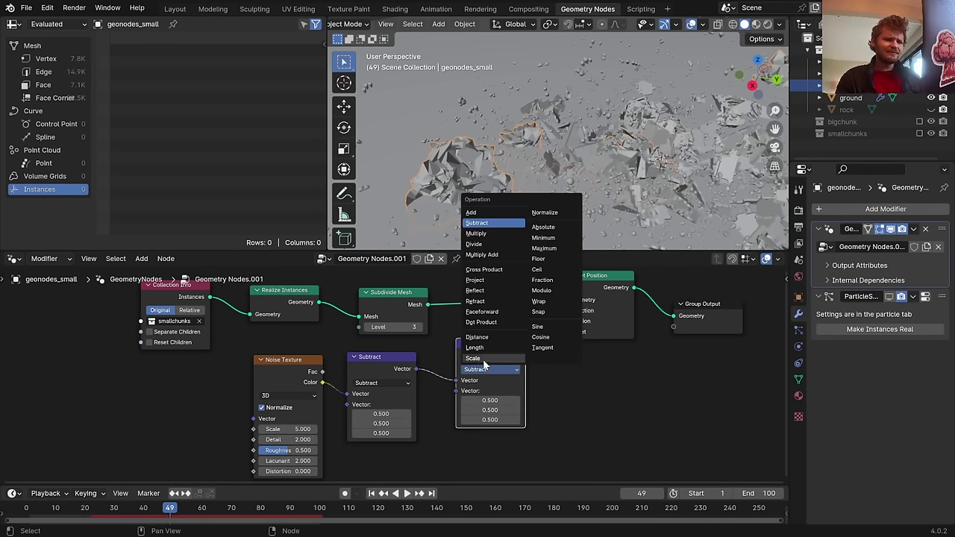
click(485, 366)
shift+drag(501, 390, 455, 390)
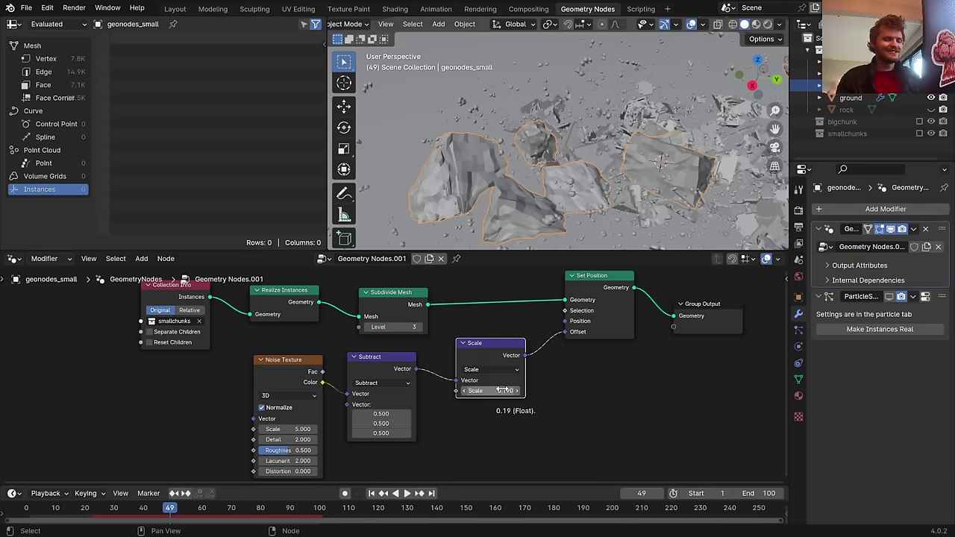
Save the file and compare the small chunks with the Set Position node muted and unmuted, playing on to frame 59
key(ctrl+s)
click(599, 274)
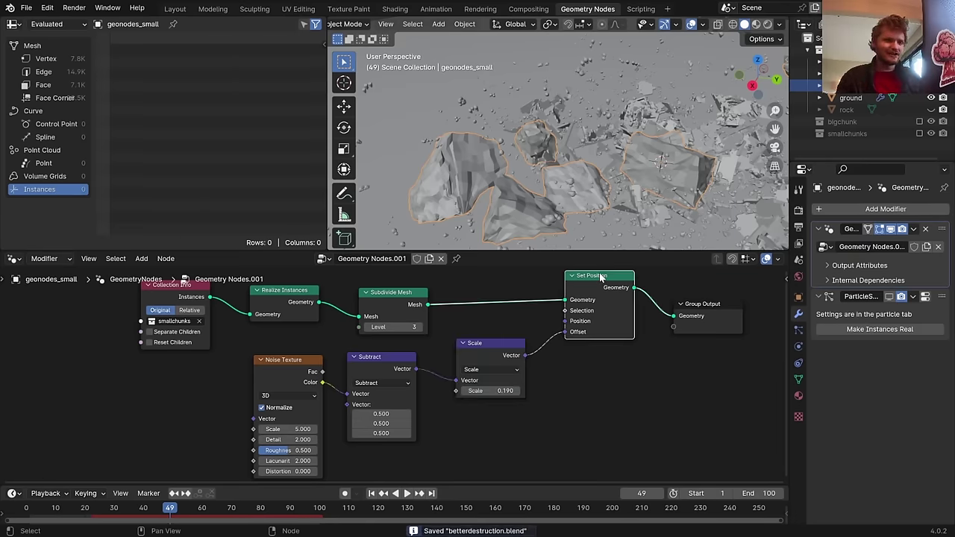
key(m)
key(m)
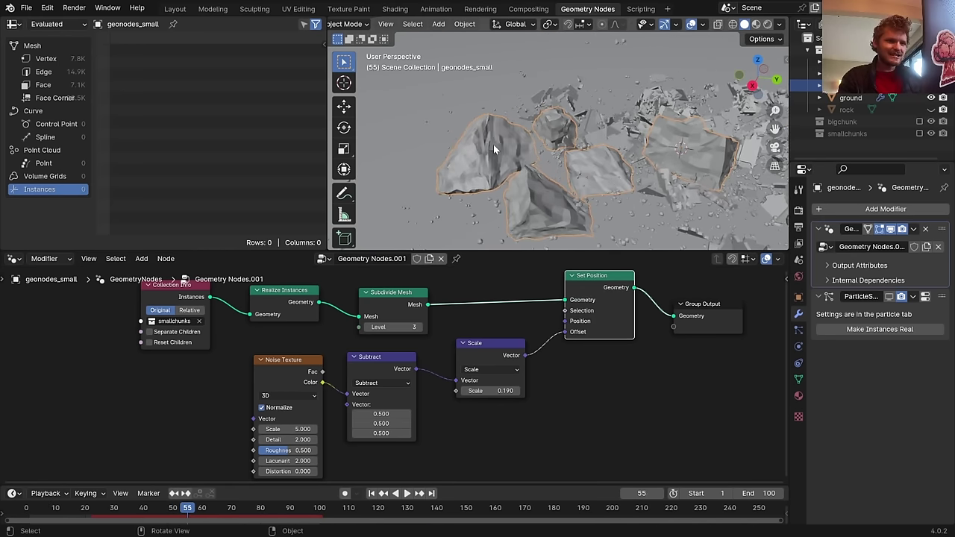
scroll(575, 111, down, 6)
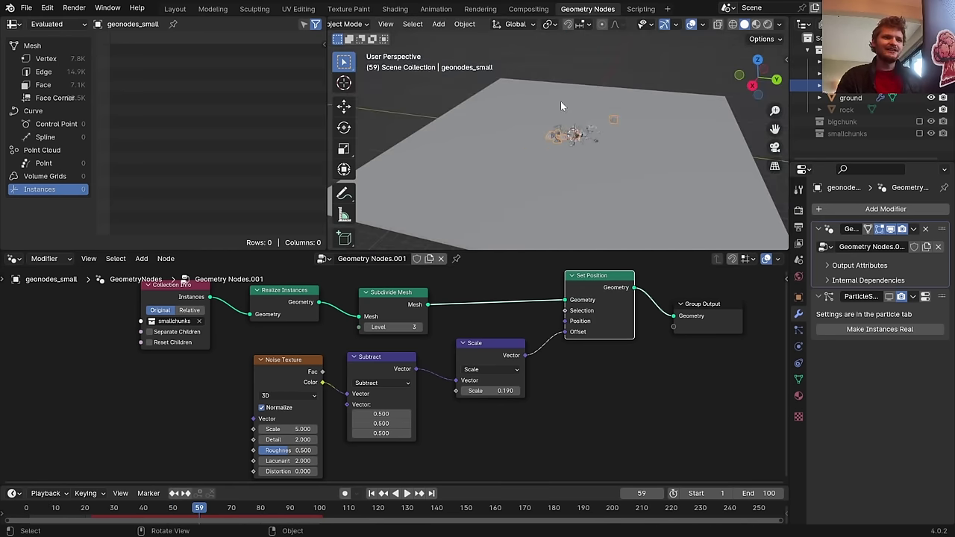
scroll(565, 146, up, 6)
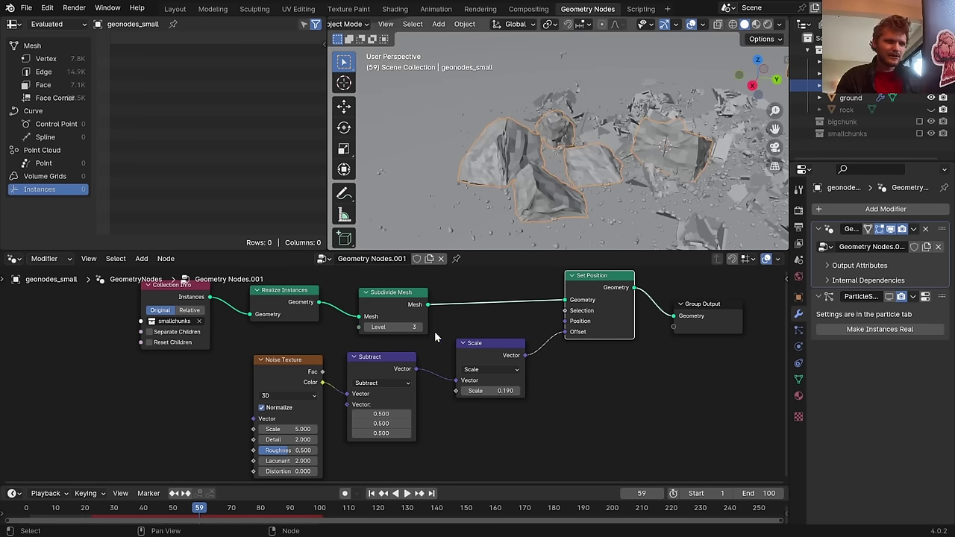
scroll(552, 154, up, 2)
key(ctrl+s)
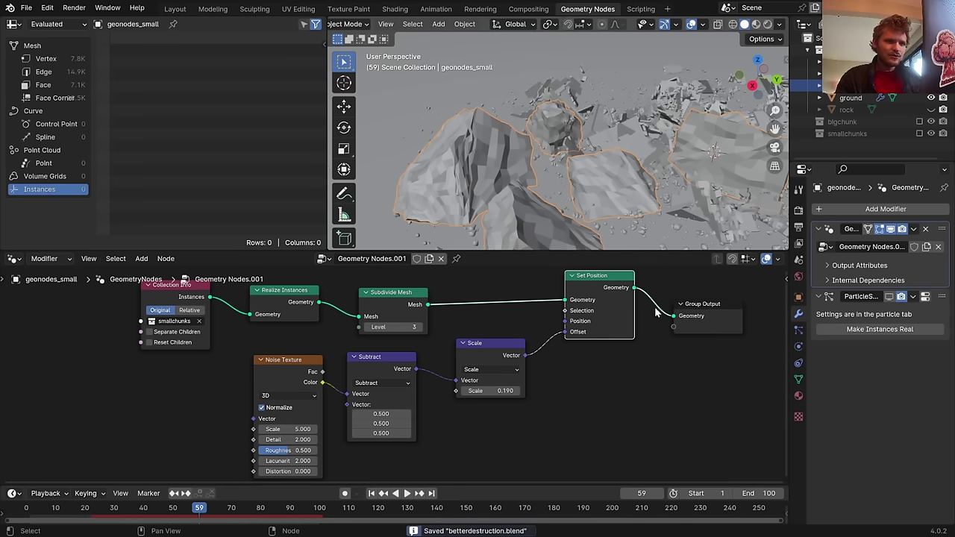
Raise the Subdivide Mesh Level to 4 and set the Noise Texture Detail to 3
middle_drag(658, 312, 628, 321)
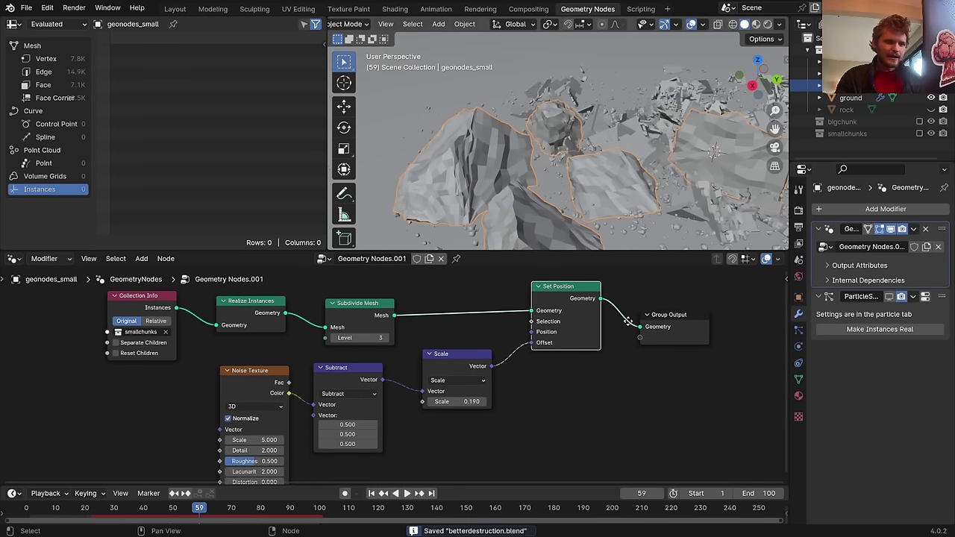
click(388, 337)
middle_drag(374, 353, 460, 317)
click(356, 414)
text(3)
key(Return)
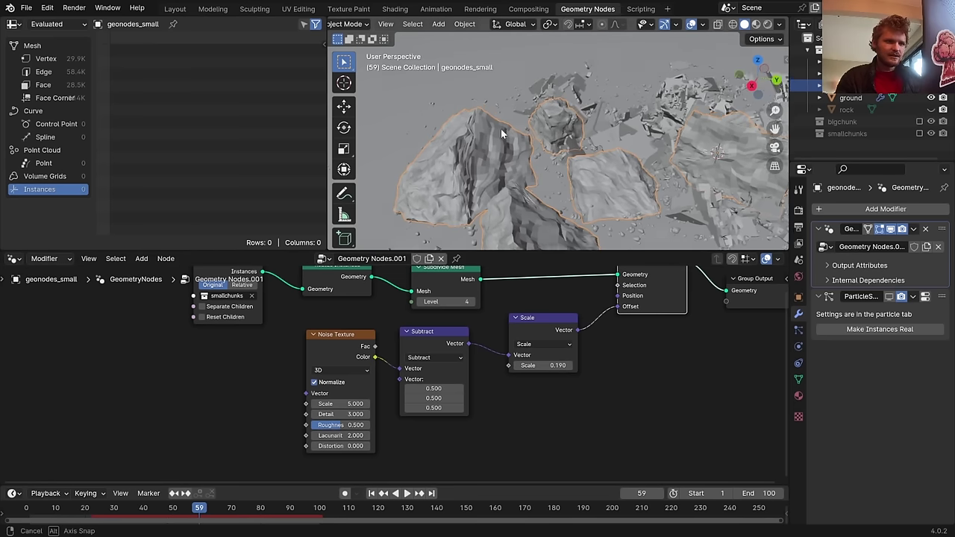
Mute and unmute the Set Position node to compare the chunks with and without the finer displacement
middle_drag(662, 266, 611, 314)
key(m)
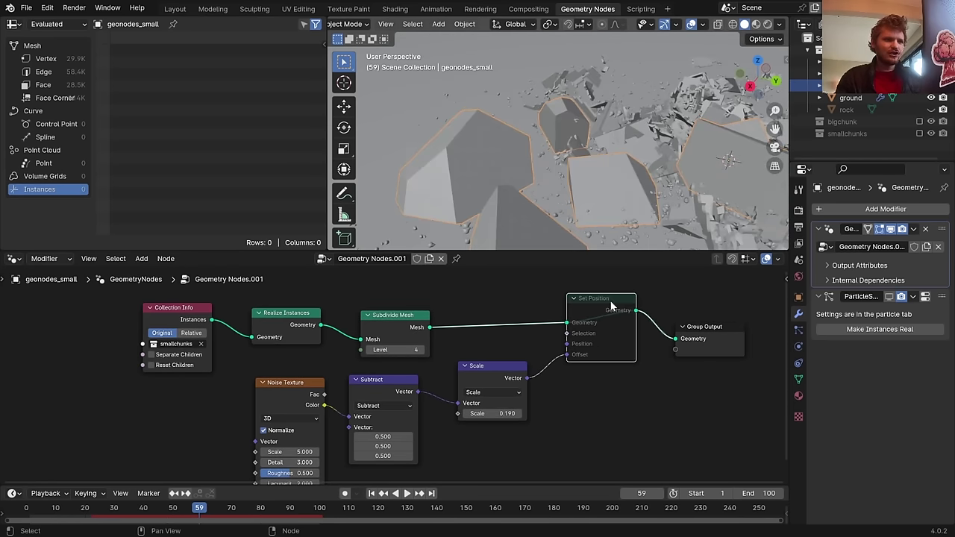
key(m)
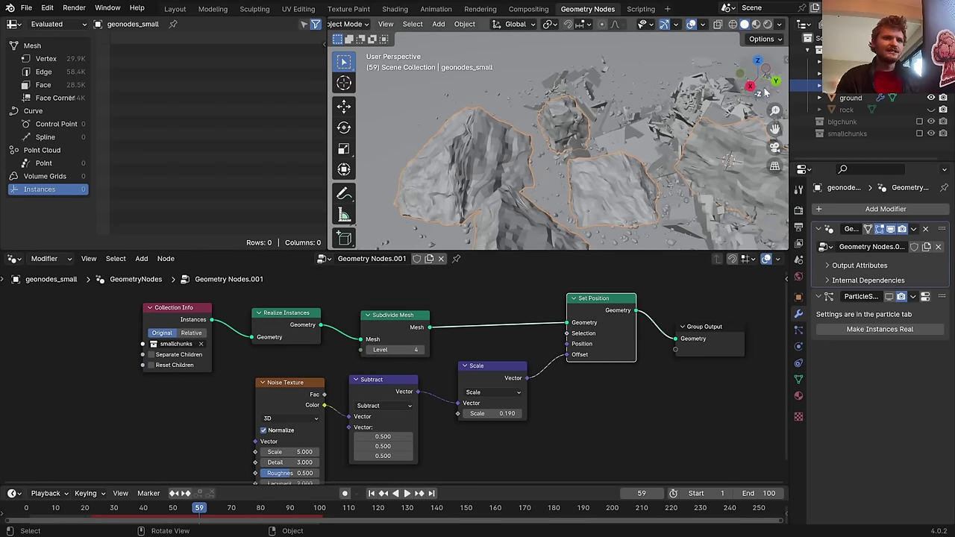
scroll(775, 110, down, 5)
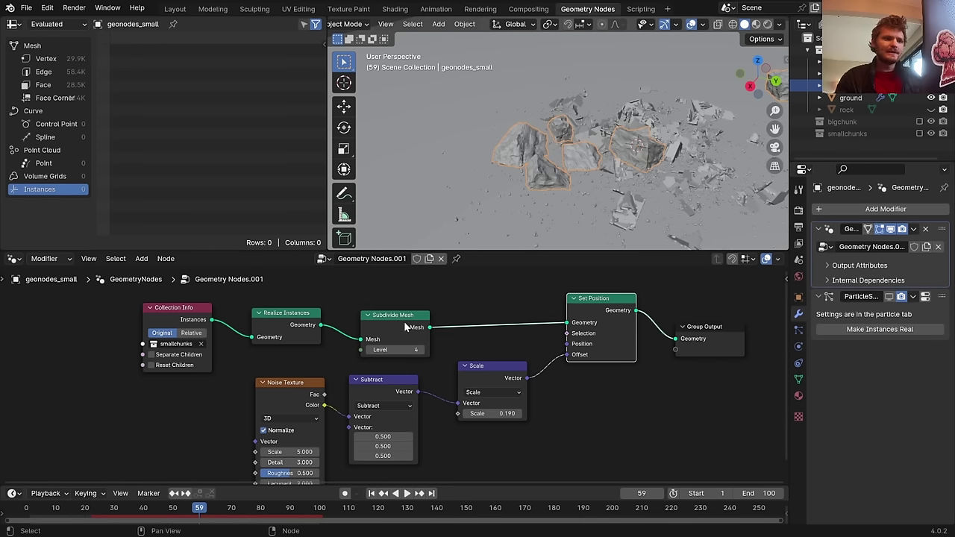
Set the Scale node's value to 0 and keyframe it at frame 21, just before the cube breaks apart
drag(199, 517, 82, 515)
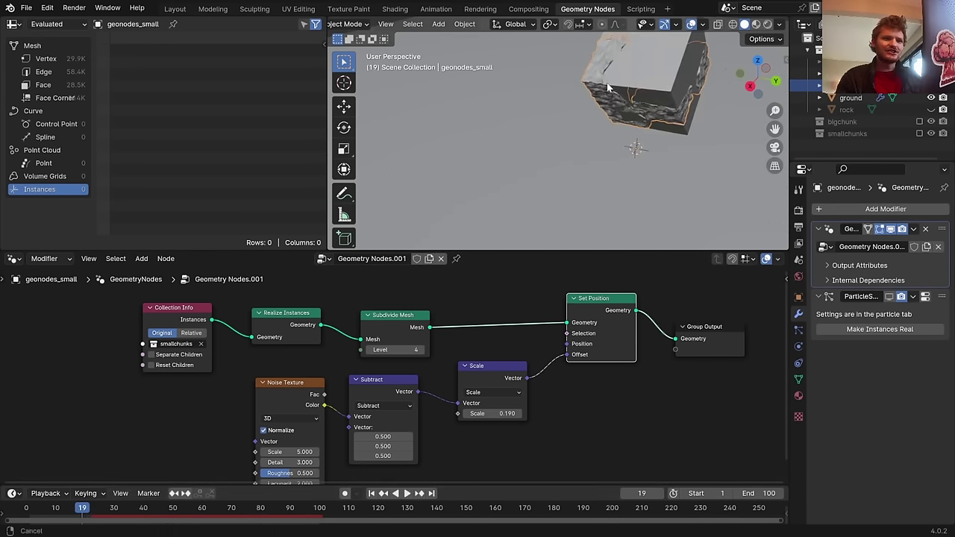
middle_drag(589, 127, 548, 144)
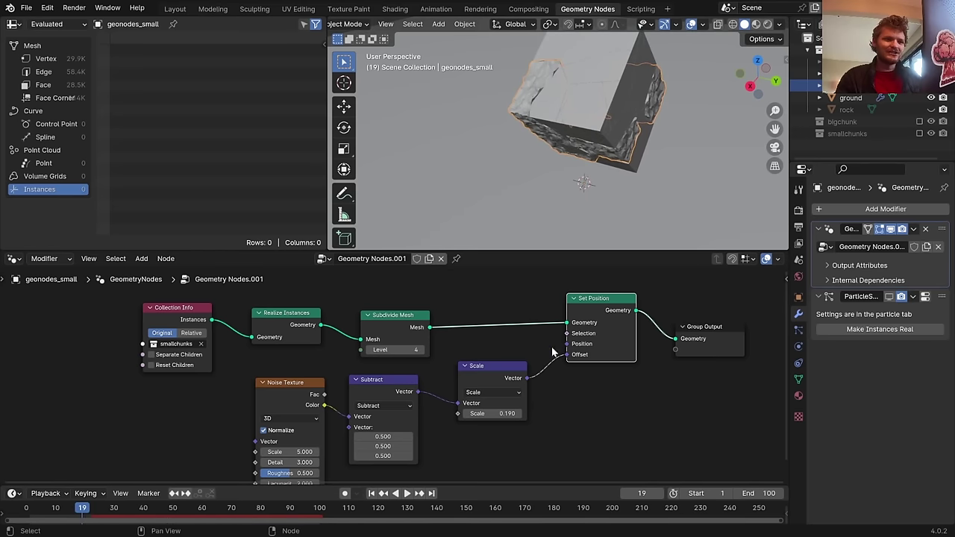
key(space)
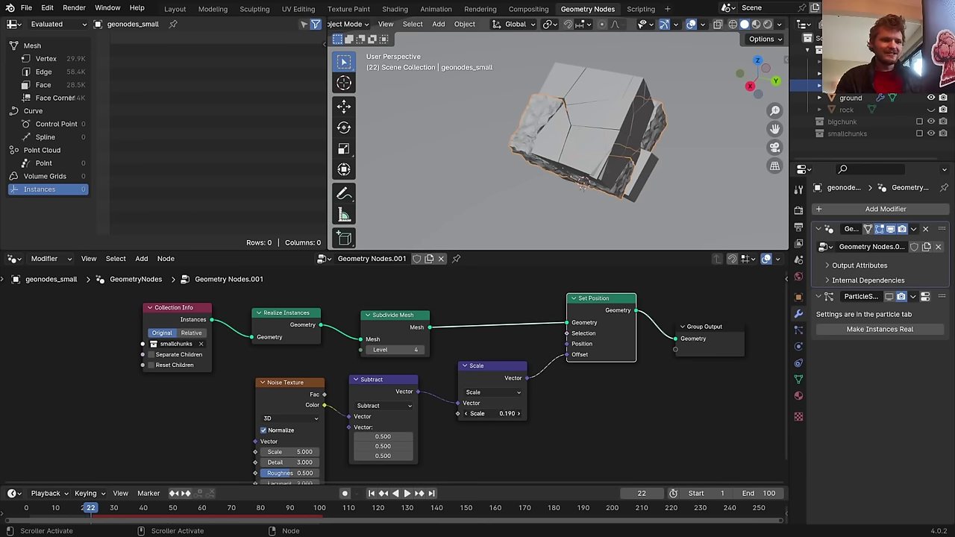
double_click(505, 413)
text(0)
key(Return)
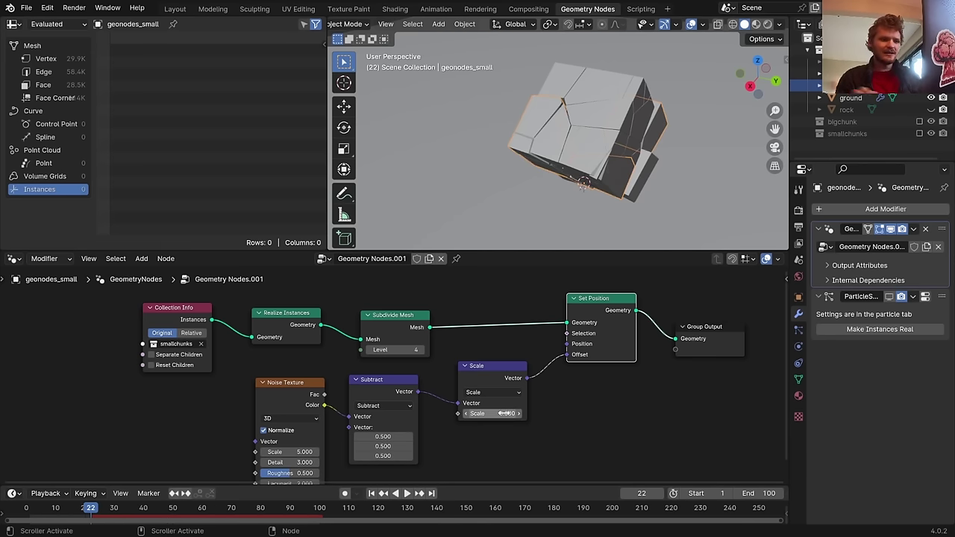
key(Left)
key(i)
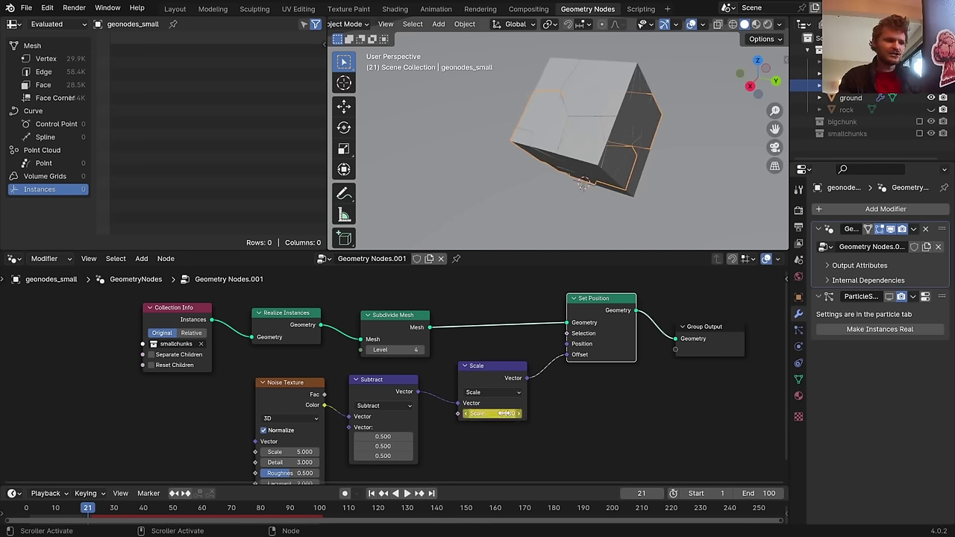
Set the Scale node's value to 0.18 at frame 25 and keyframe it
key(Right)
key(Right)
key(Right)
key(Right)
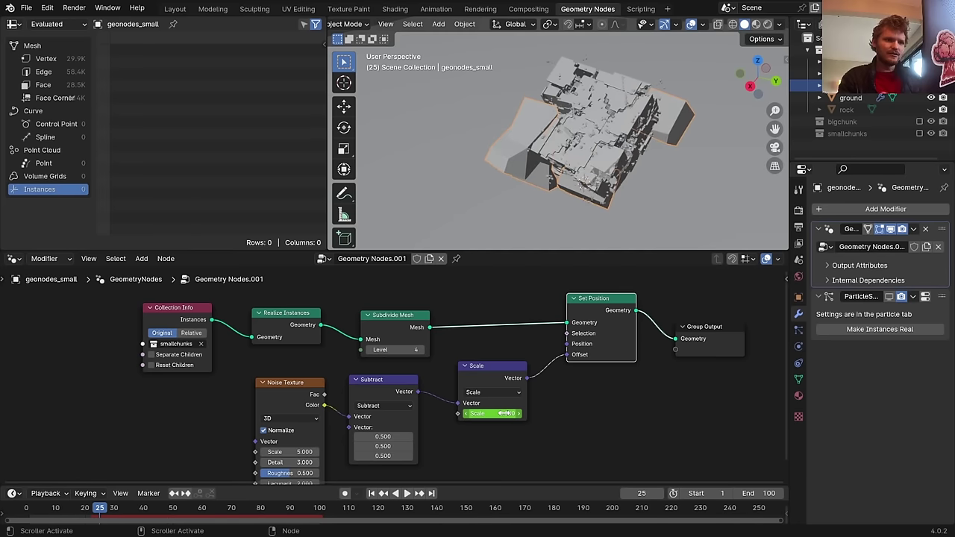
drag(504, 413, 522, 413)
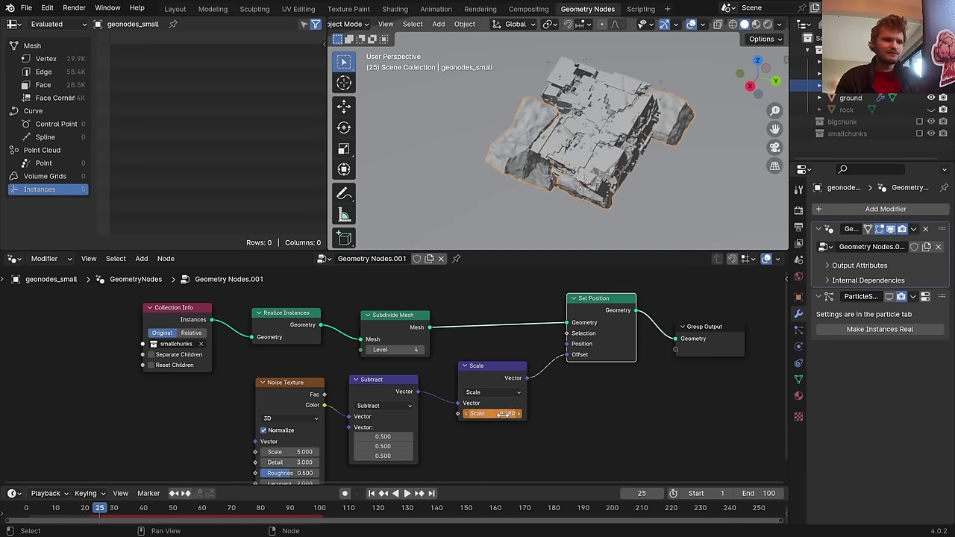
key(i)
Hide the viewport overlays and play the animation from frame 1 to check the keyframed displacement
key(shift+Left)
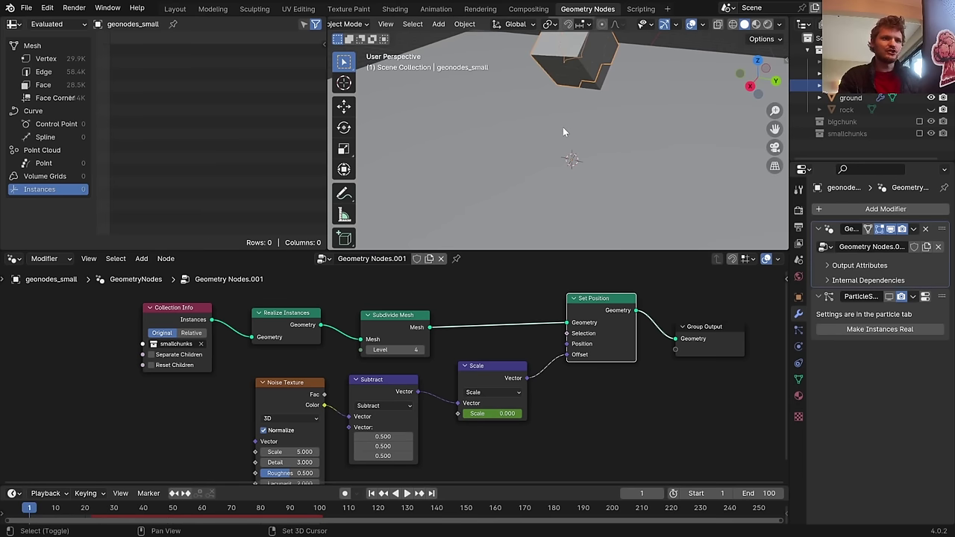
key(space)
click(692, 25)
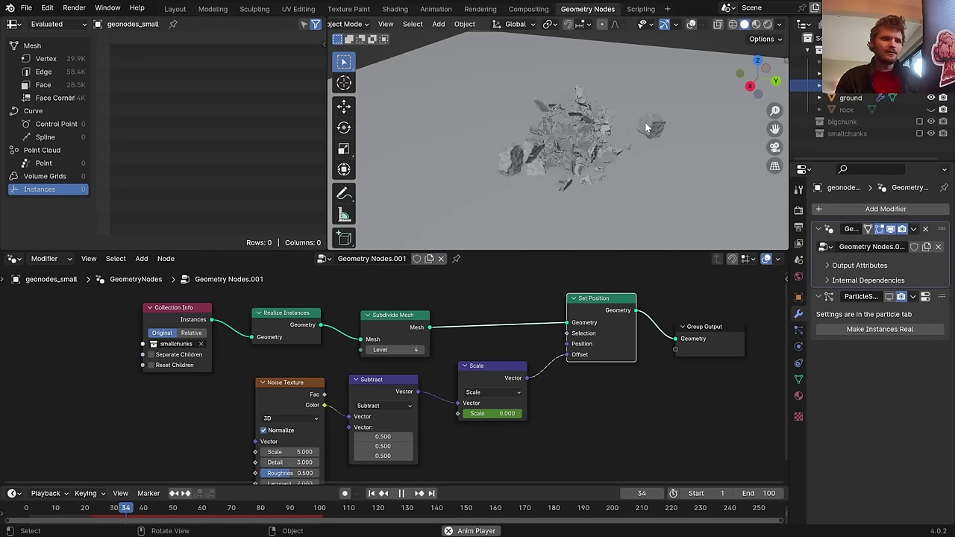
key(space)
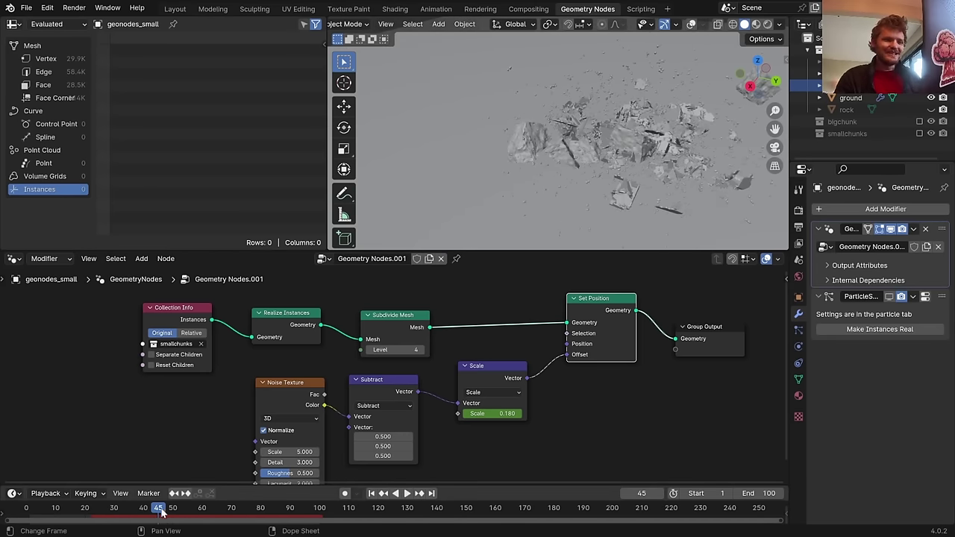
Play the debris close-up backward and forward between about frames 28 and 45 to examine how the noise behaves on moving chunks
scroll(448, 153, up, 3)
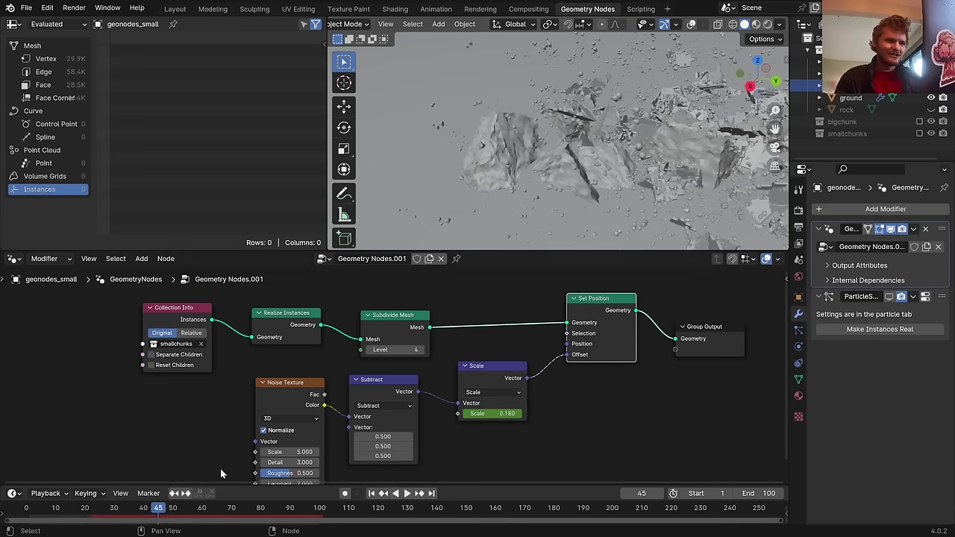
key(ctrl+shift+space)
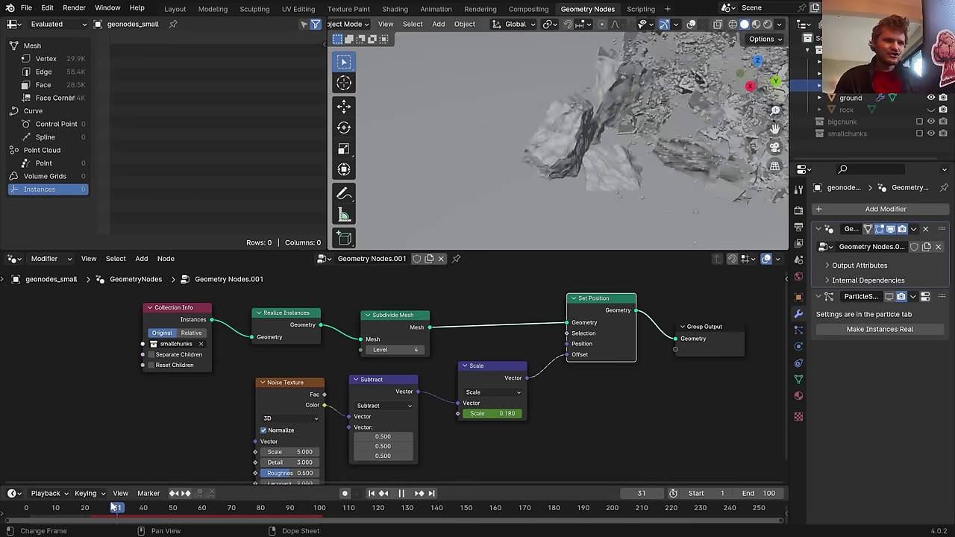
key(space)
key(space)
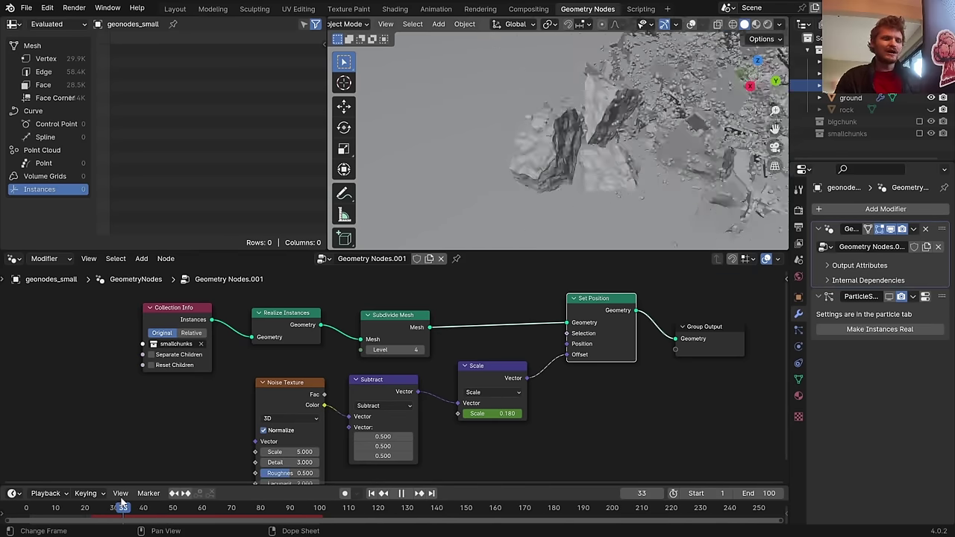
key(ctrl+shift+space)
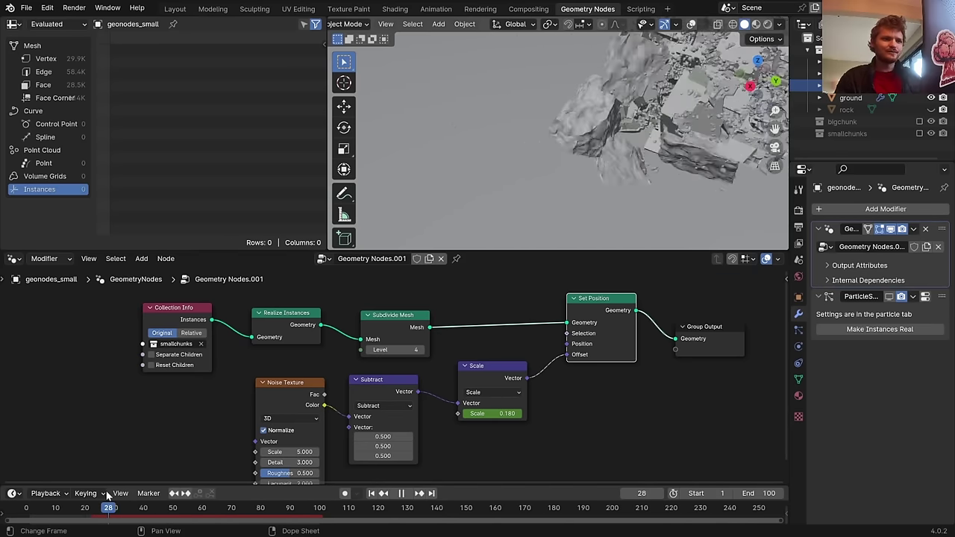
key(Escape)
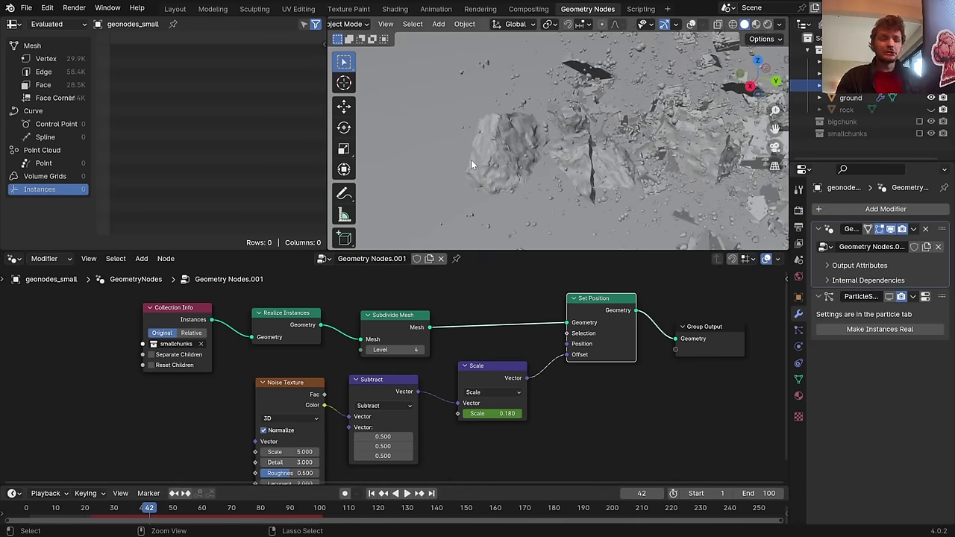
Save the file and add a Named Attribute node below the Collection Info node
key(ctrl+s)
middle_drag(403, 334, 447, 390)
key(shift+a)
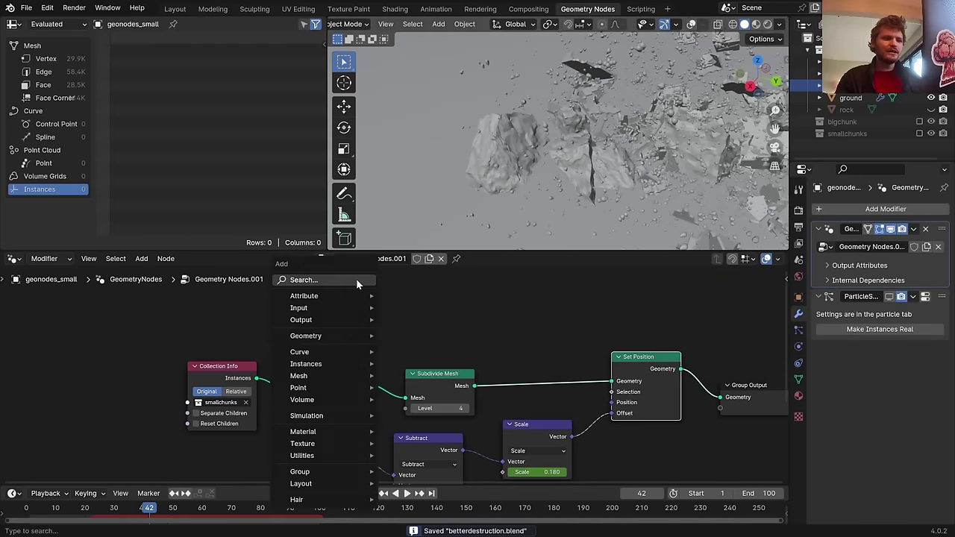
click(357, 281)
text(named)
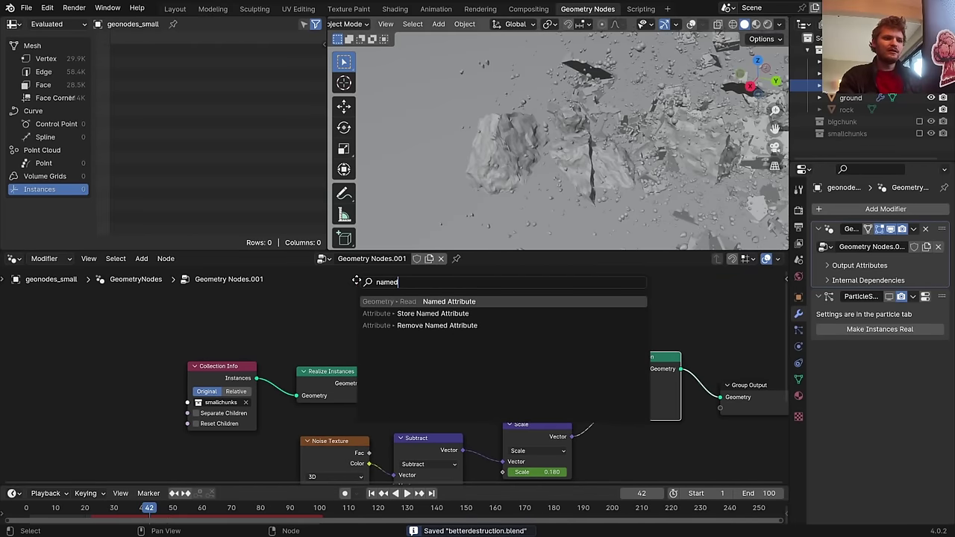
key(Return)
click(140, 439)
middle_drag(231, 432, 263, 367)
middle_drag(258, 403, 264, 376)
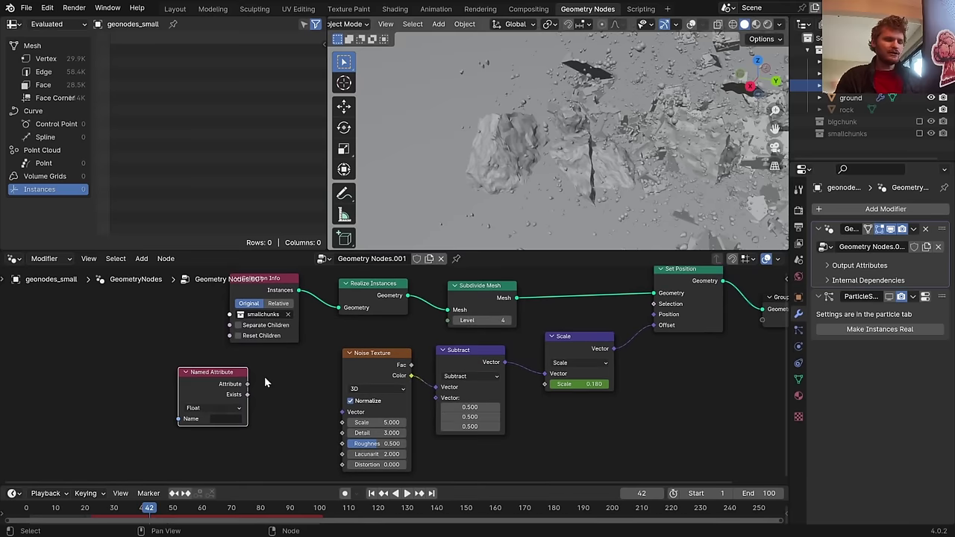
Set the Named Attribute to UVMap and connect its Attribute output to the Noise Texture's Vector input
scroll(264, 376, up, 2)
click(193, 430)
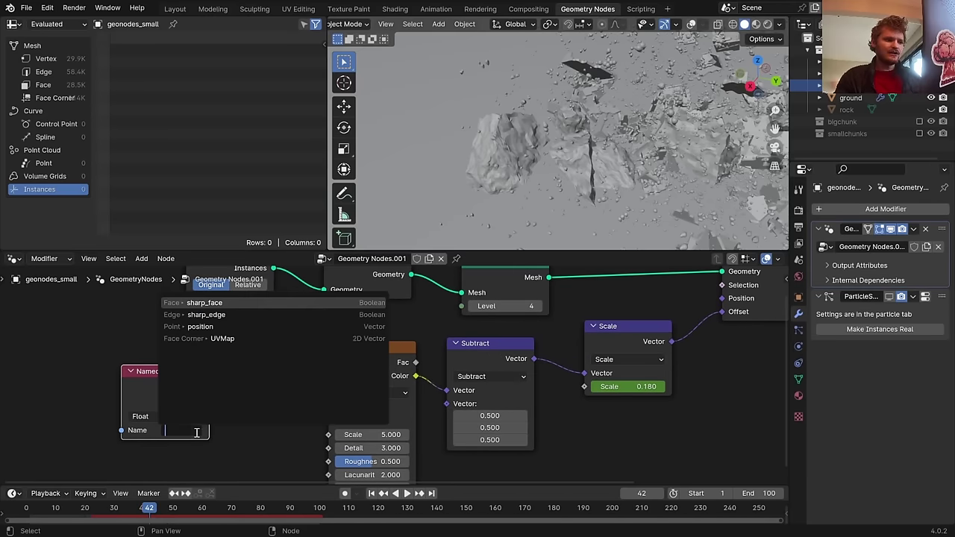
click(223, 339)
shift+scroll(213, 366, down, 3)
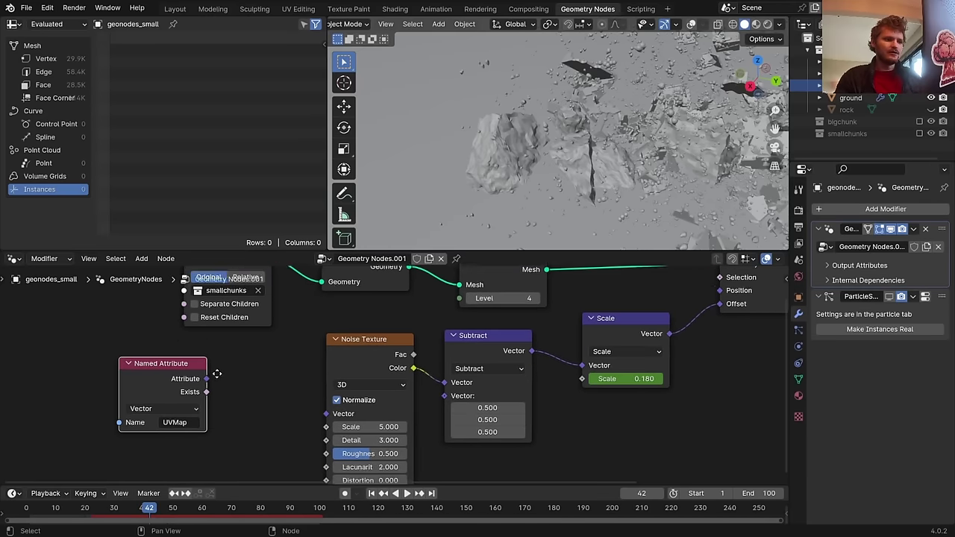
drag(208, 361, 325, 395)
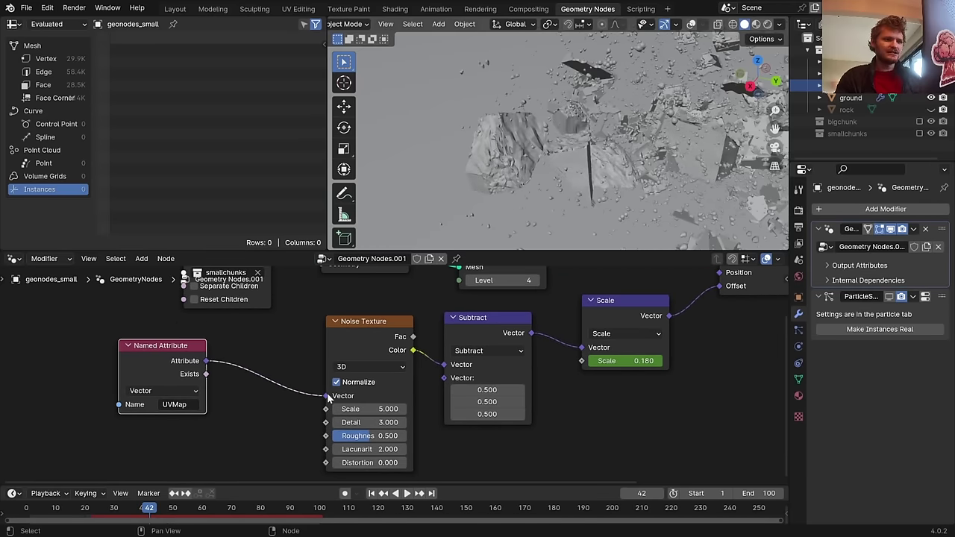
Play the animation from frame 1 to 47 and examine the UV-mapped displacement on the chunks up close
middle_drag(487, 173, 521, 167)
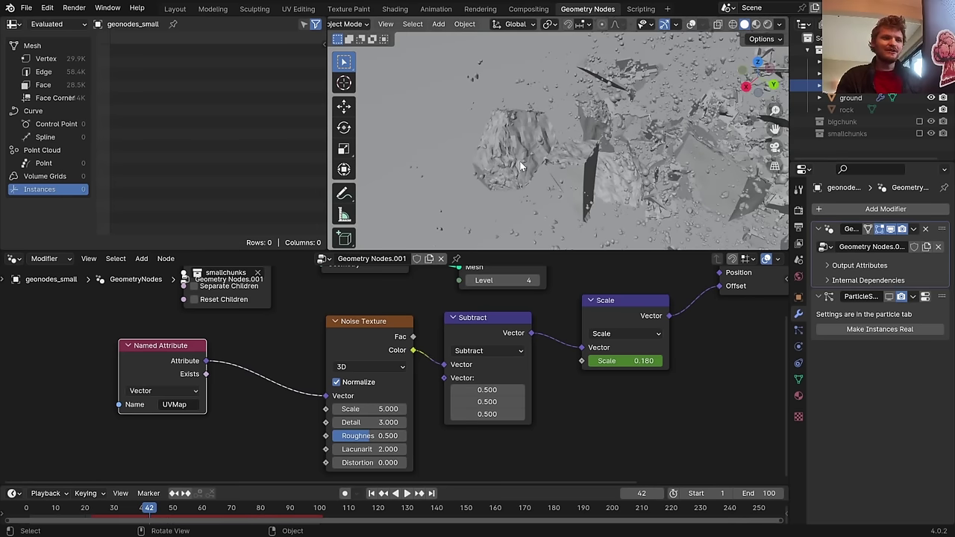
key(shift+Left)
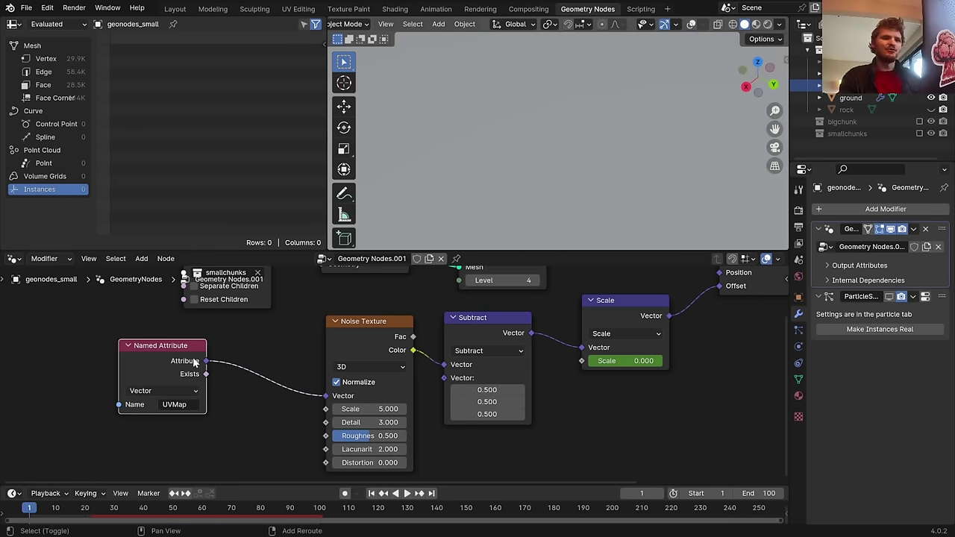
key(space)
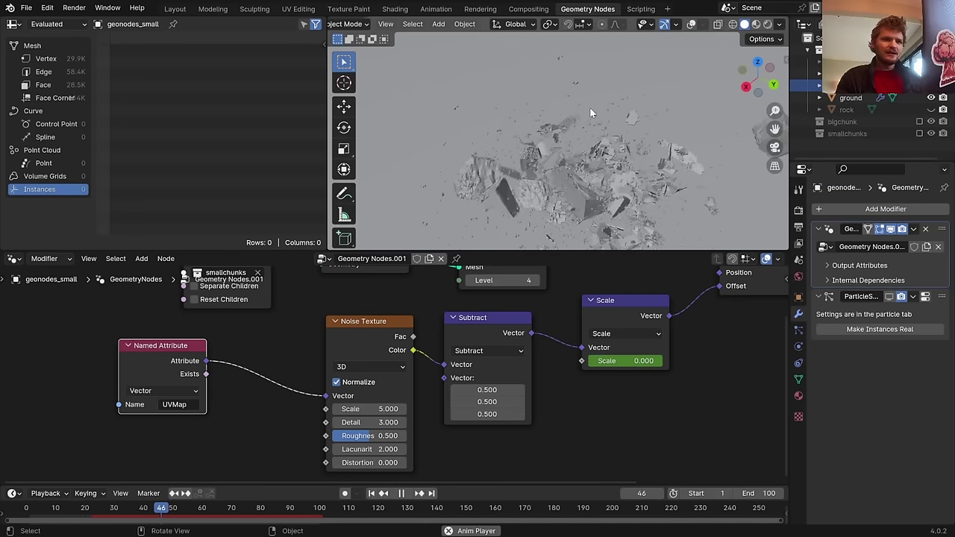
key(space)
scroll(556, 127, up, 3)
middle_drag(548, 136, 593, 121)
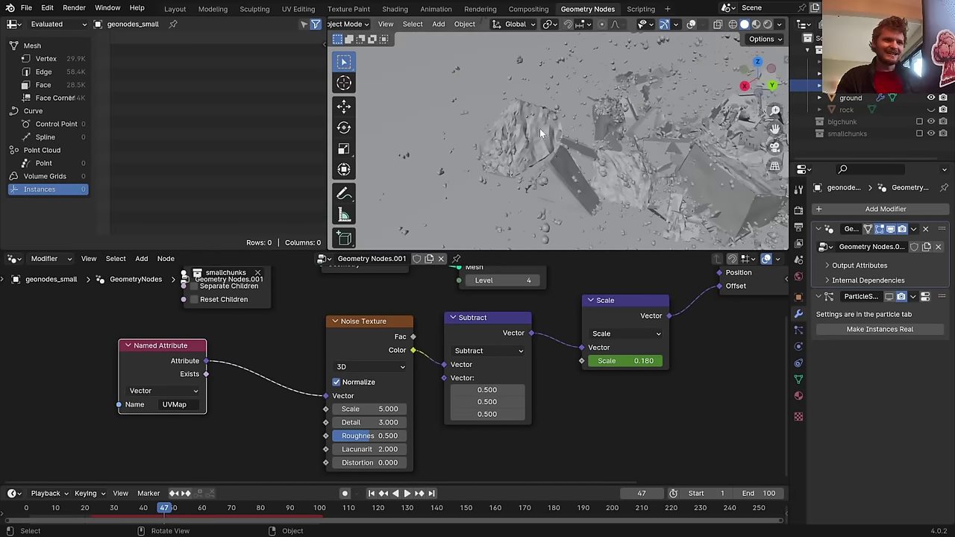
Save the file and delete the Named Attribute node feeding the Noise Texture's Vector input
key(space)
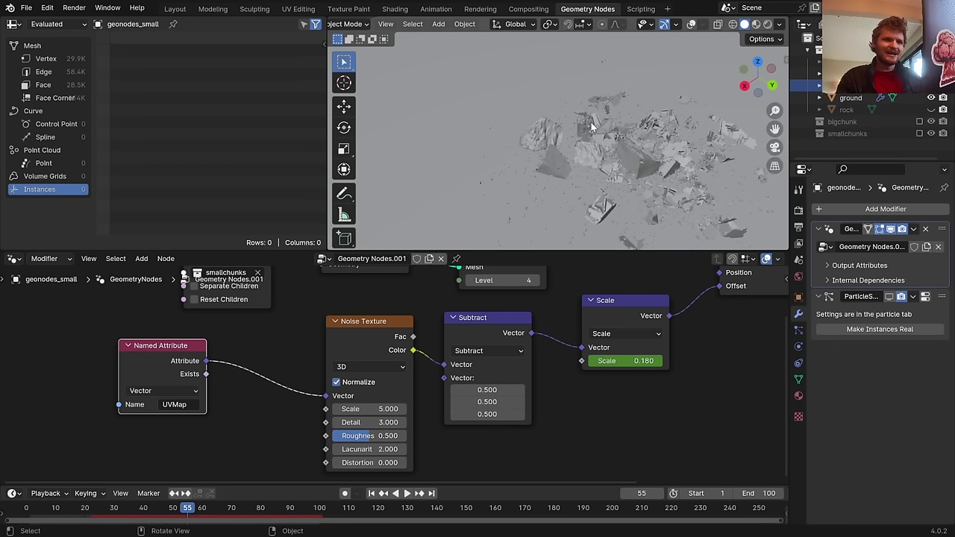
key(ctrl+s)
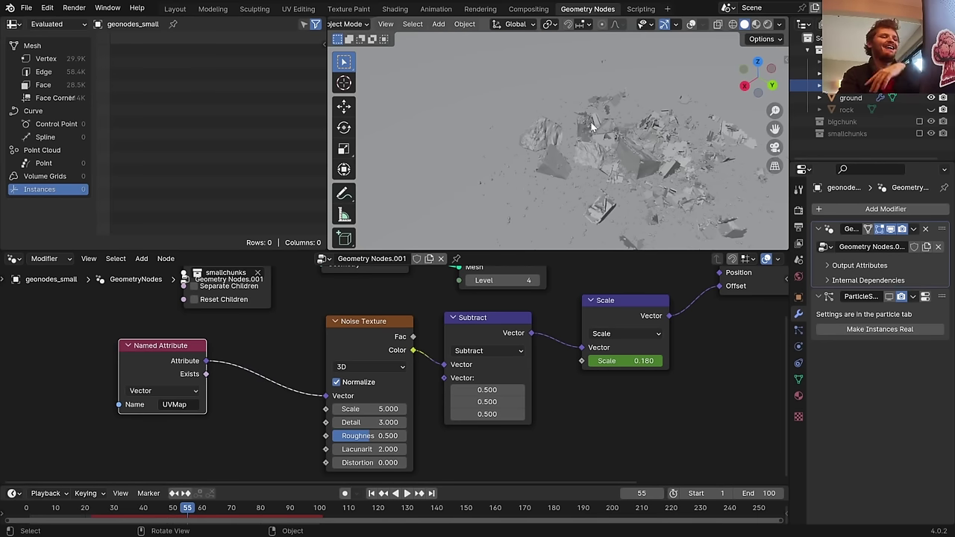
key(x)
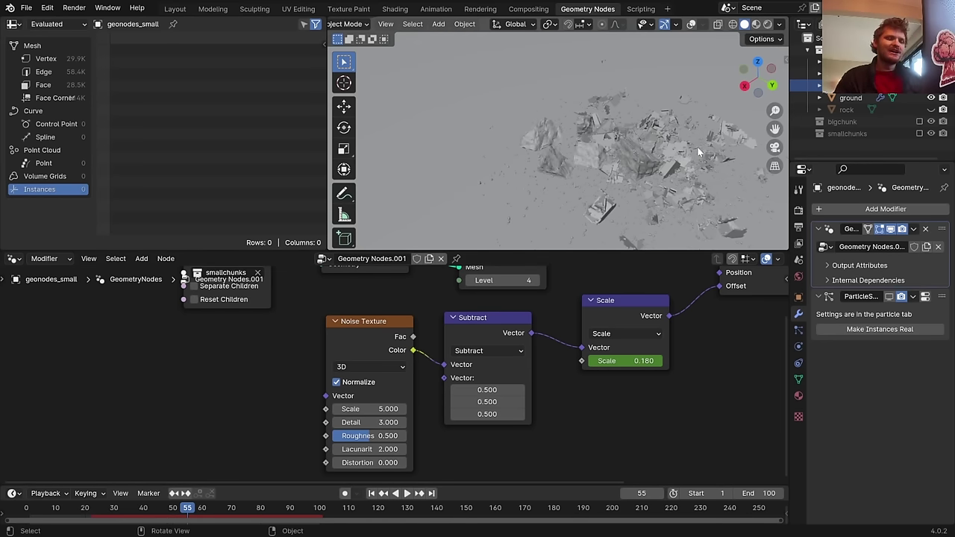
Return to frame 1, save the file and replay the animation to frame 29 to examine the displacement without the UV attribute
key(shift+ctrl+space)
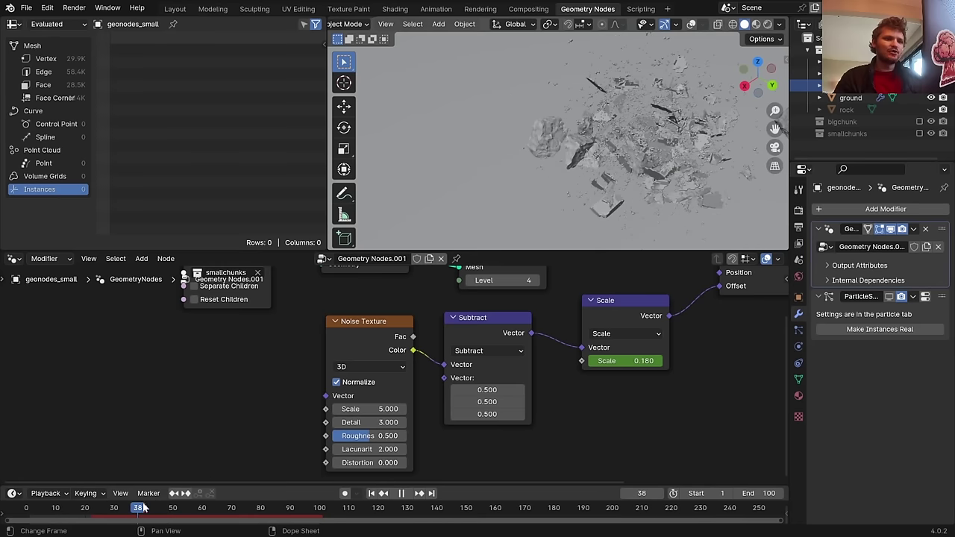
key(shift+Left)
key(ctrl+s)
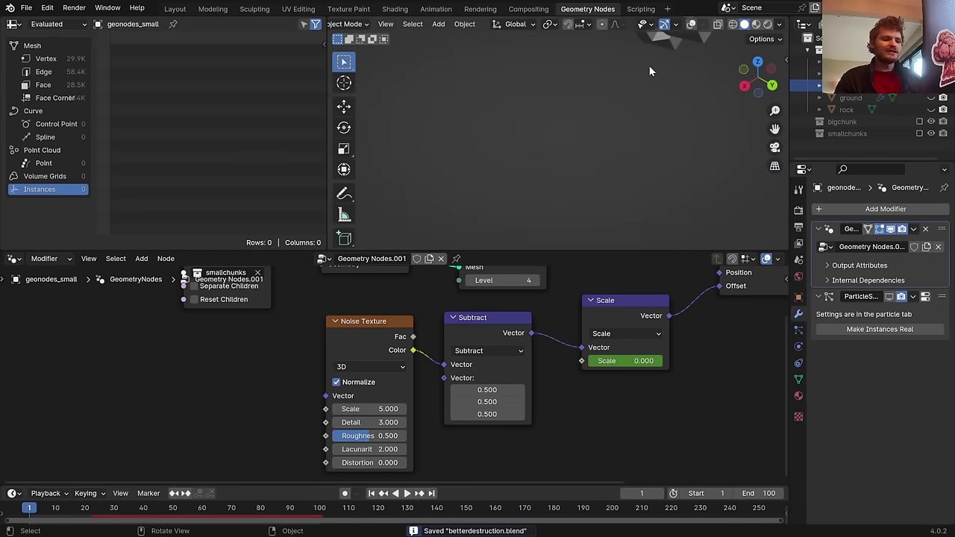
key(space)
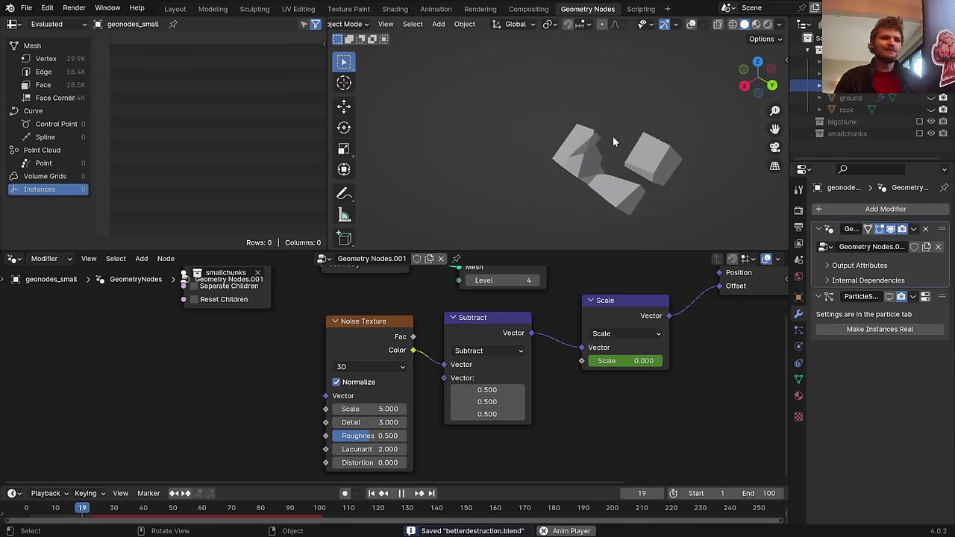
key(space)
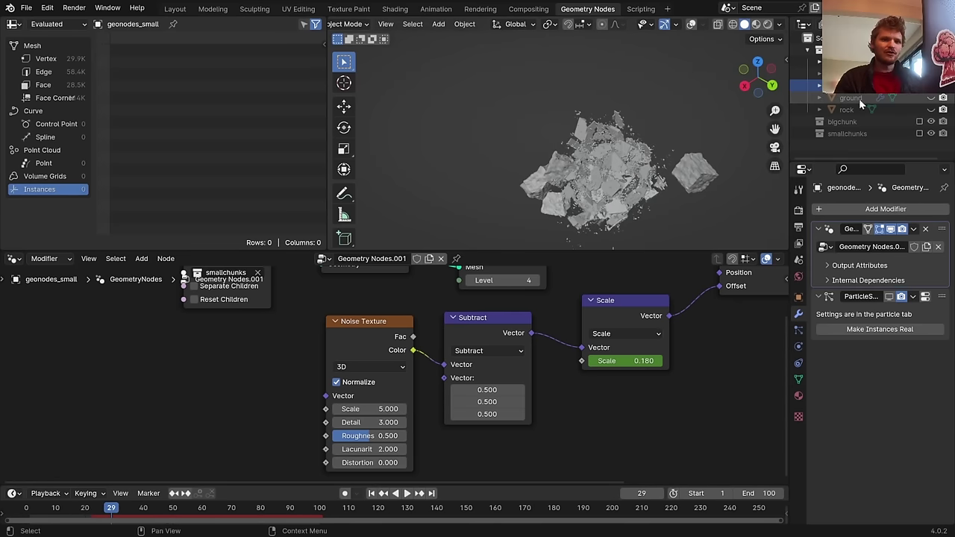
Hide the smallchunks collection in the viewport, then play to frame 47 to check the displaced chunks
click(931, 133)
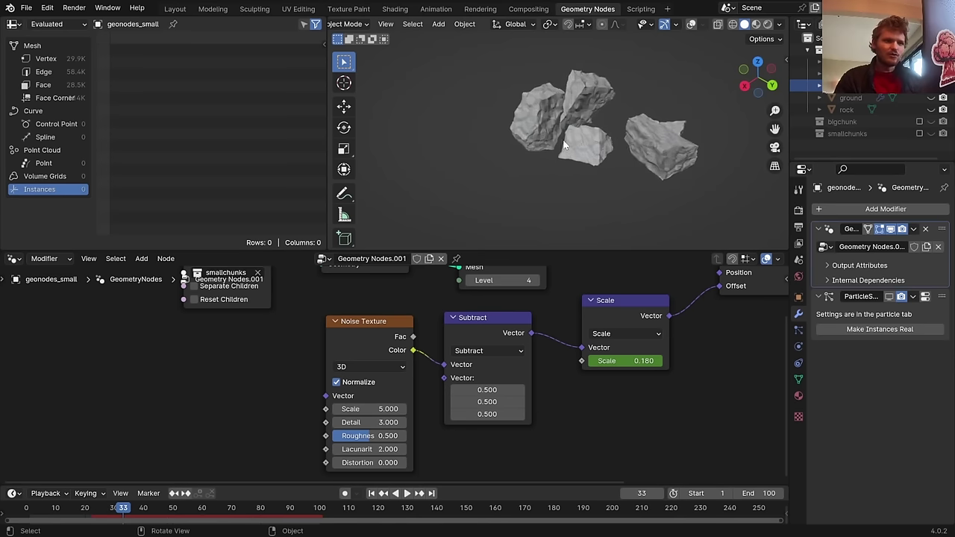
key(space)
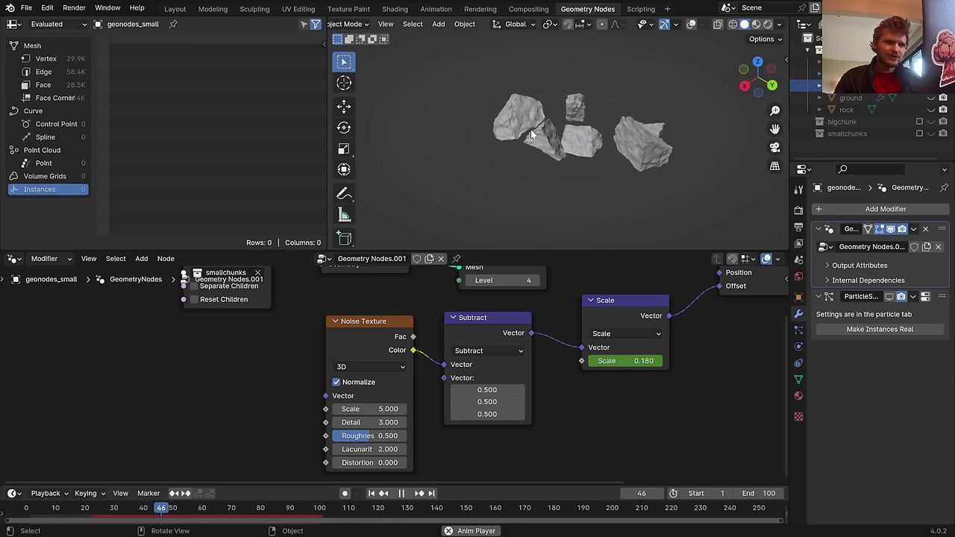
key(space)
key(ctrl+s)
Add a Simulation Zone above the Subdivide Mesh node and save the file
key(Home)
key(shift+a)
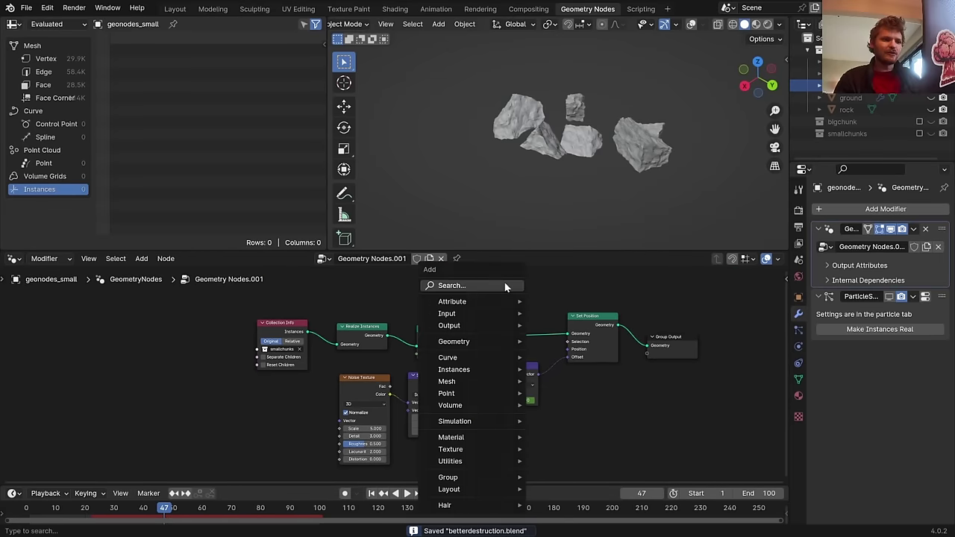
text(simul)
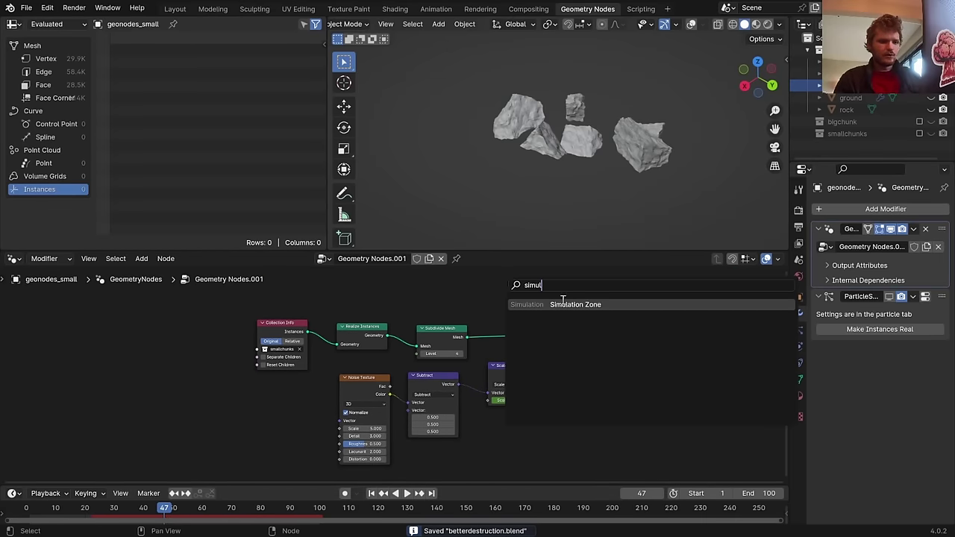
key(Return)
click(474, 314)
key(ctrl+s)
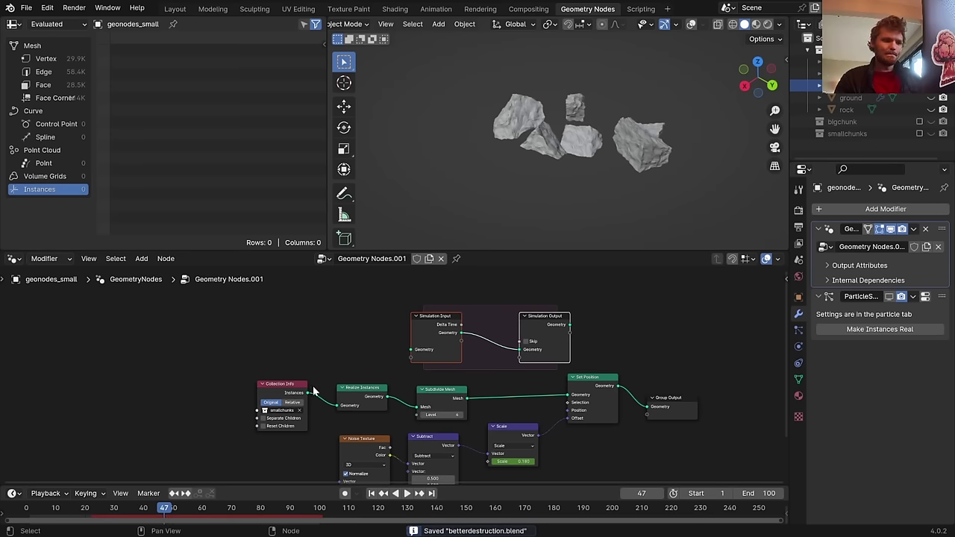
Space out the Collection Info and Realize Instances nodes and connect Realize Instances' geometry to the Simulation Input
drag(230, 430, 391, 382)
drag(391, 395, 415, 353)
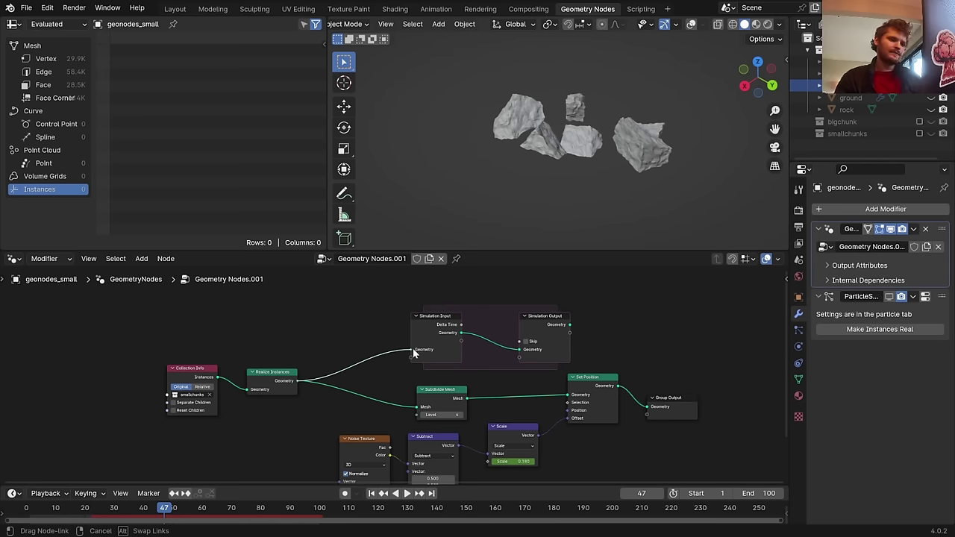
drag(413, 348, 413, 349)
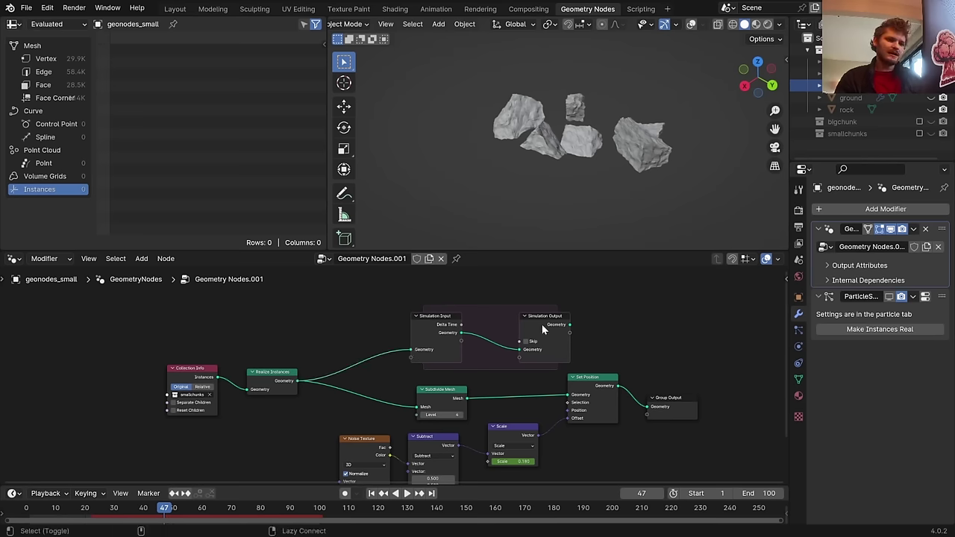
Play the animation from frame 1 with the Simulation Output as the result, and again with Realize Instances, to compare the chunks' motion
key(shift+Left)
key(space)
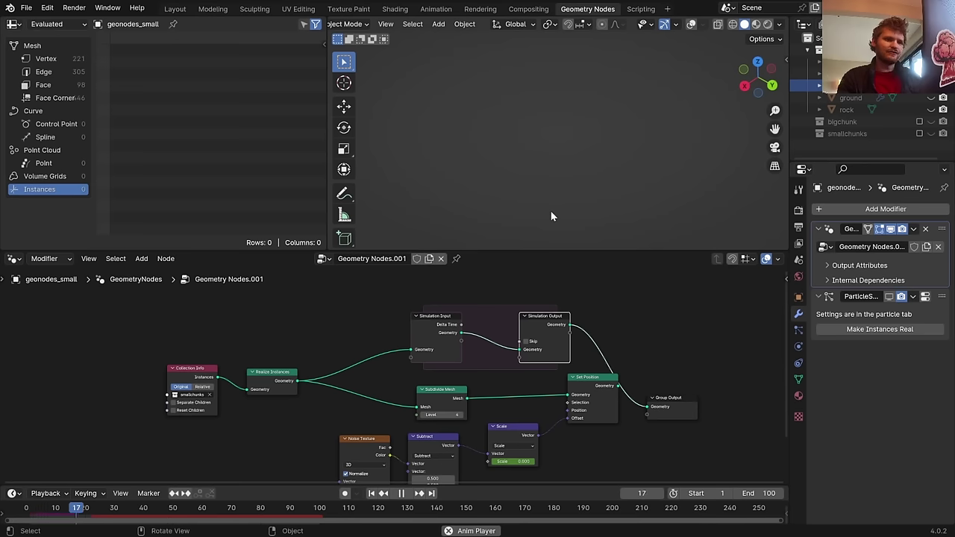
key(space)
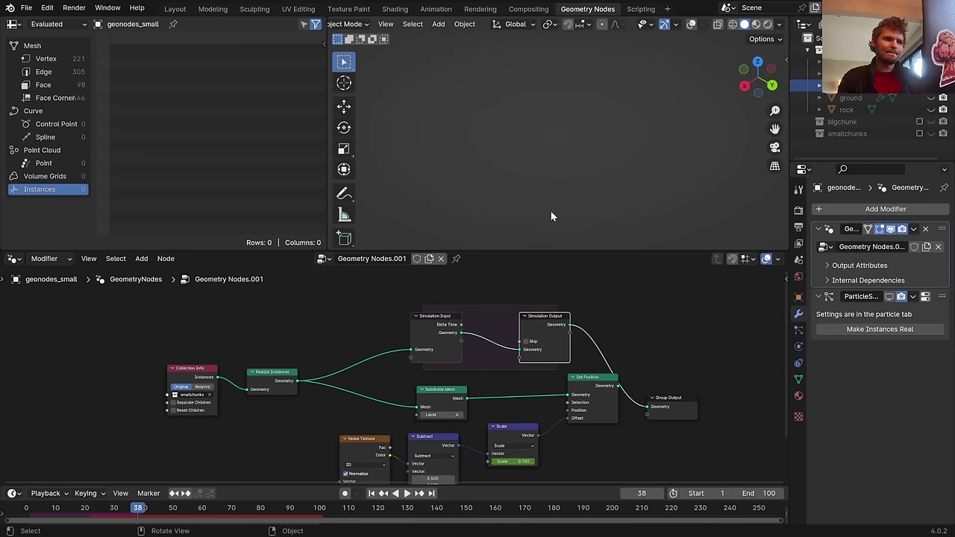
key(shift+Left)
key(ctrl+s)
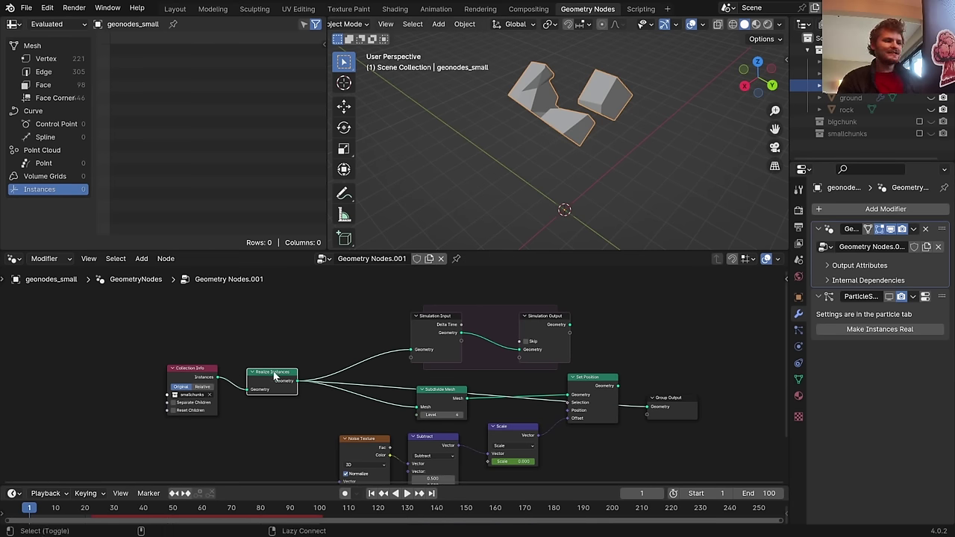
key(space)
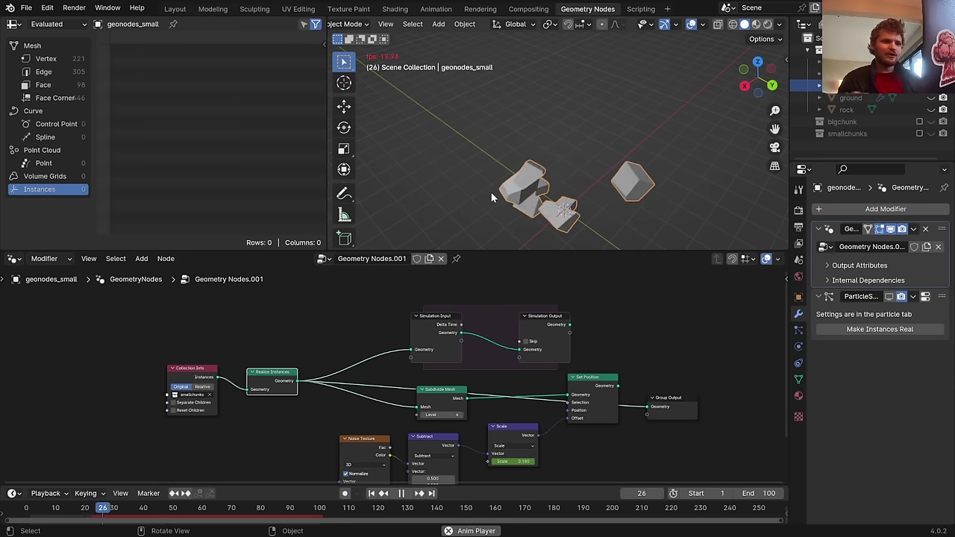
key(Escape)
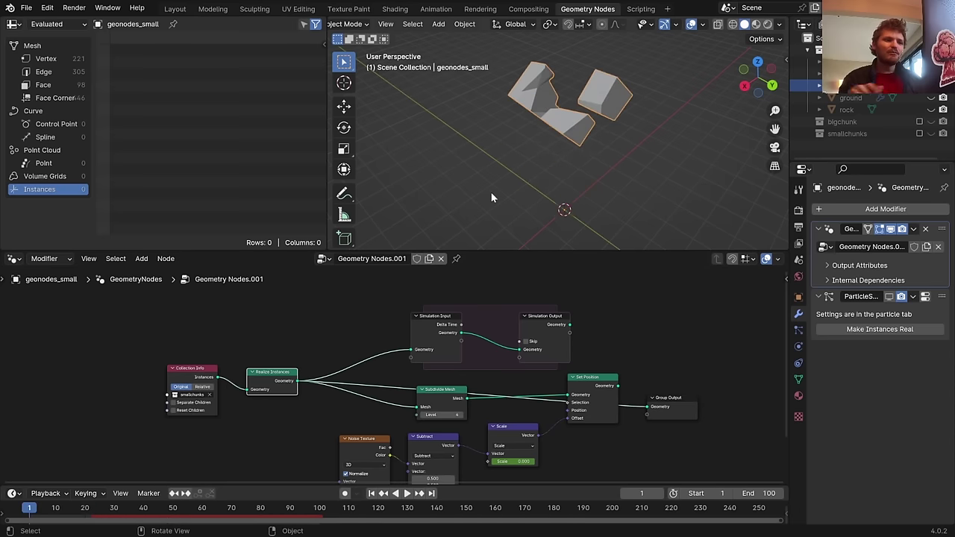
Connect the Simulation Output to the Group Output and move the Collection Info and Realize Instances nodes up beside the simulation zone
click(548, 329)
drag(170, 409, 265, 358)
key(g)
click(340, 306)
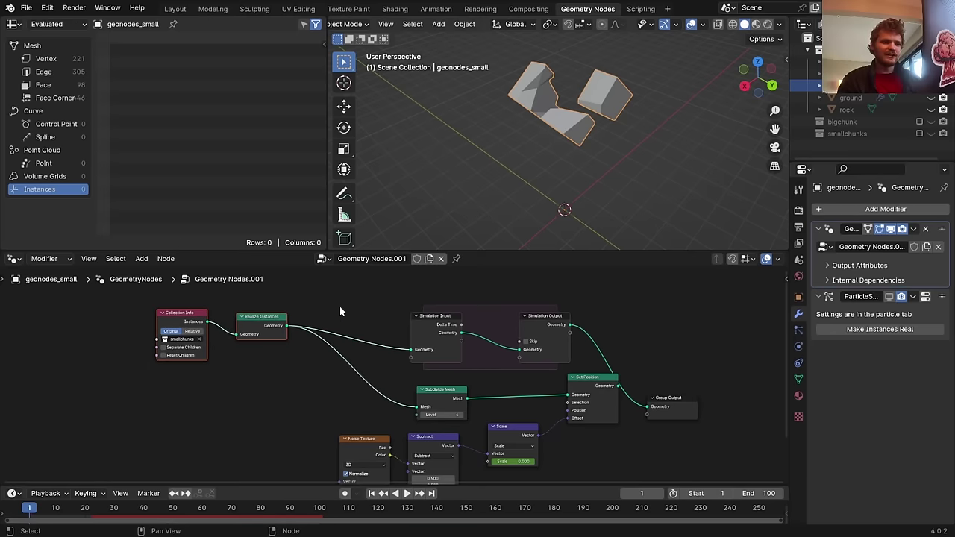
Play the first few frames to examine the chunks coming out of the simulation zone, and save the file
key(space)
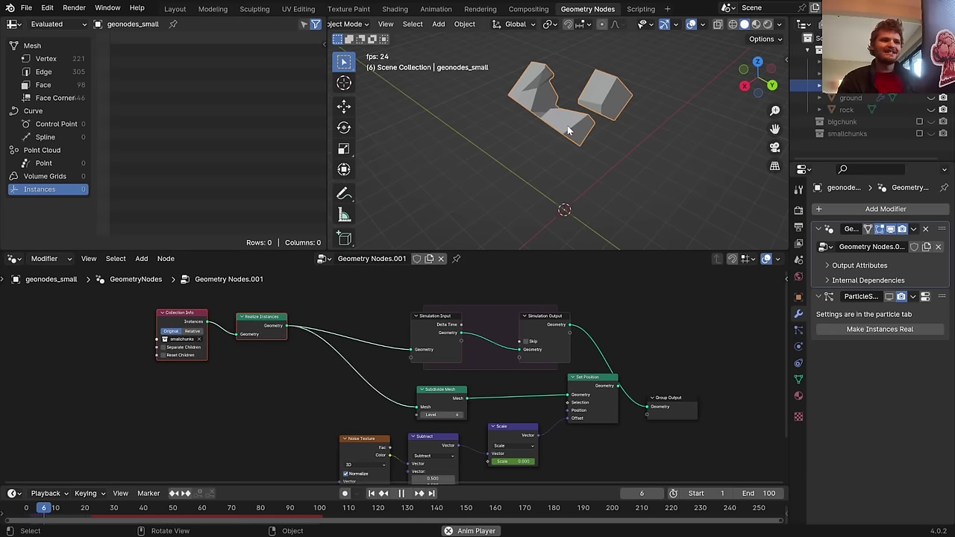
key(Escape)
key(ctrl+s)
scroll(313, 328, up, 2)
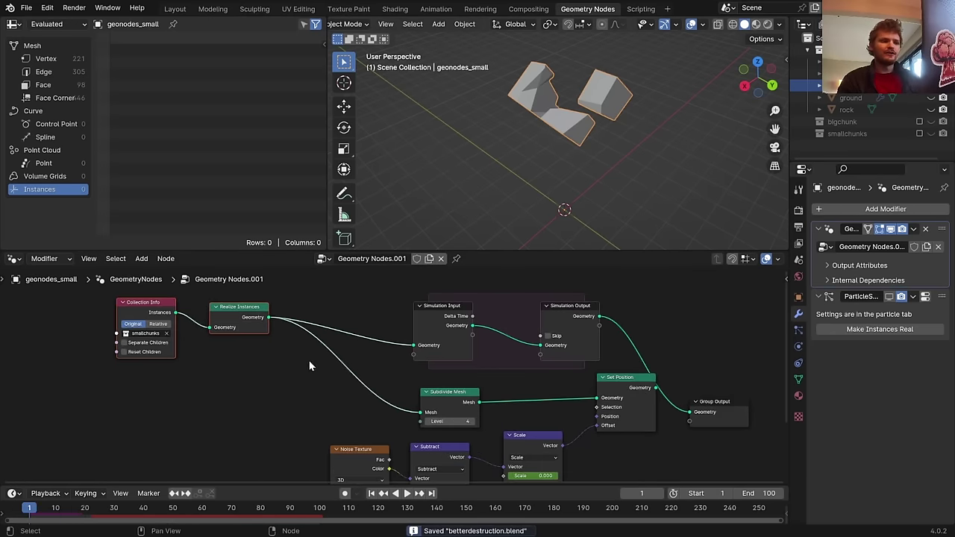
middle_drag(299, 321, 303, 374)
ctrl+right_drag(277, 341, 326, 326)
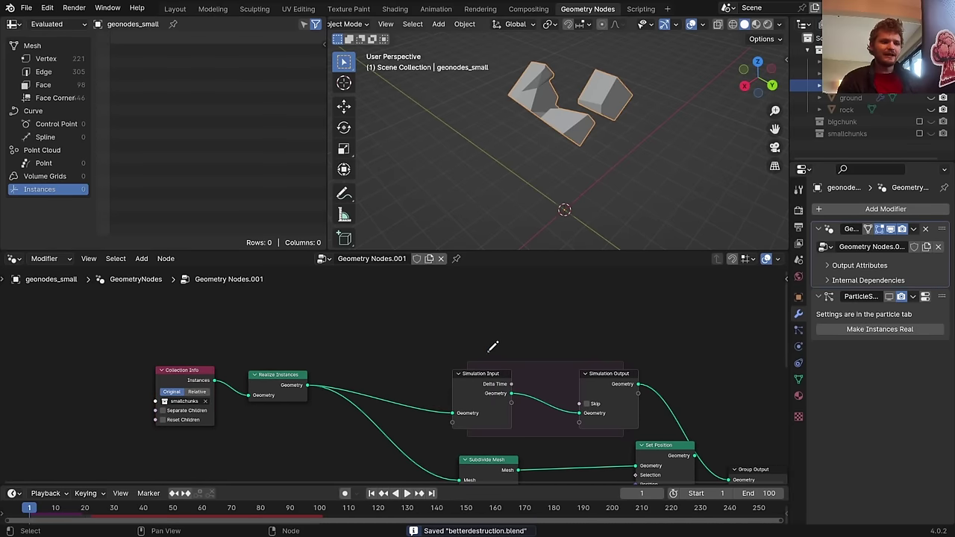
mouse_move(489, 349)
mouse_down()
mouse_move(559, 338)
mouse_move(587, 360)
mouse_up()
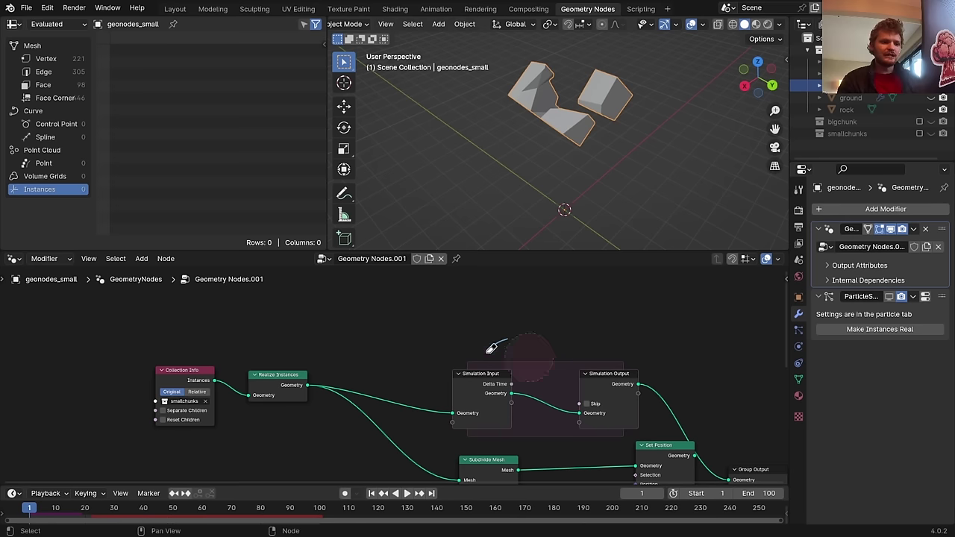
key(ctrl+s)
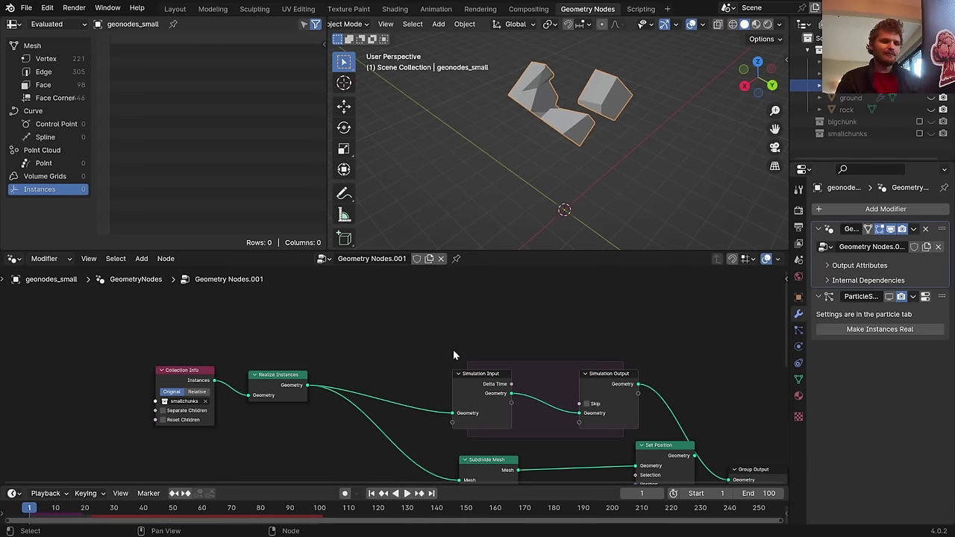
Widen the simulation zone and insert a Set Position node between its Simulation Input and Simulation Output
drag(485, 377, 439, 378)
key(ctrl+s)
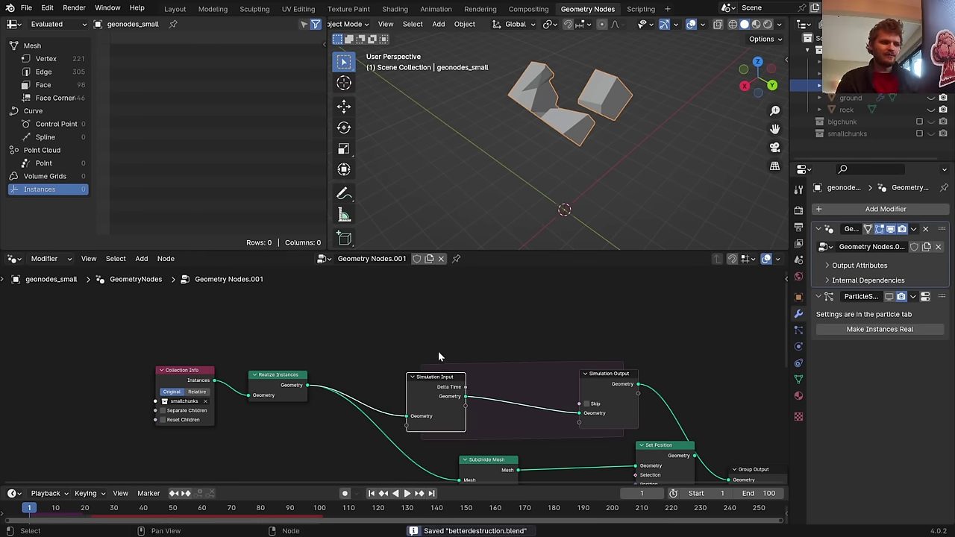
scroll(438, 353, up, 2)
key(shift+a)
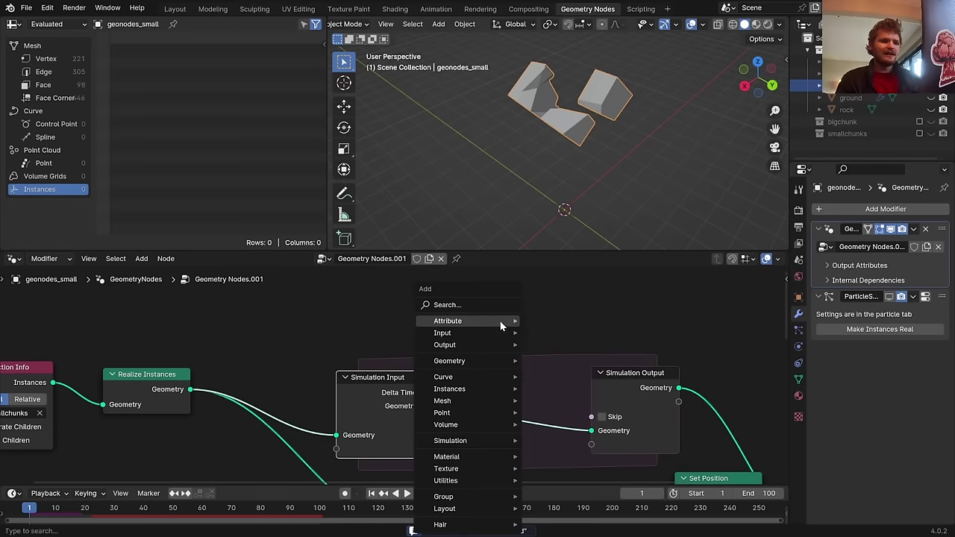
text(set)
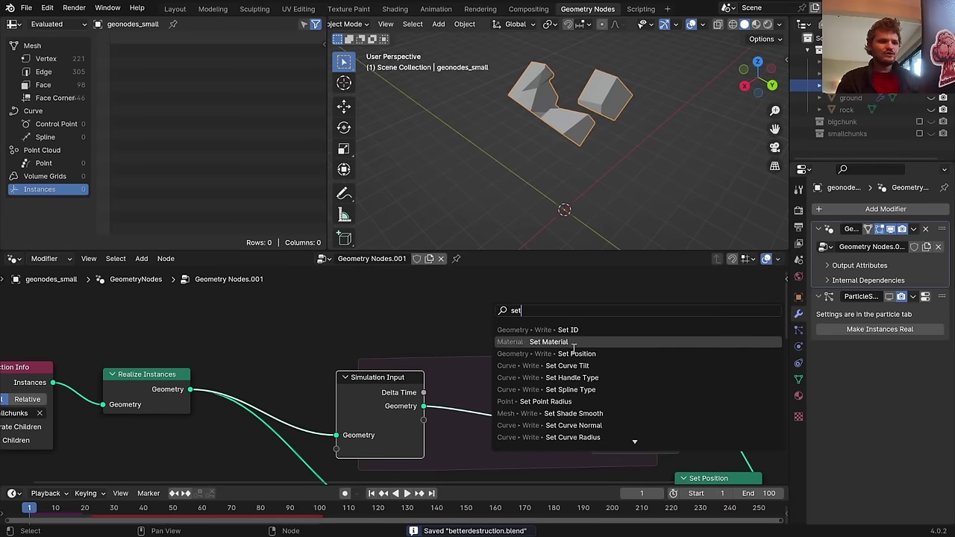
click(571, 354)
click(507, 383)
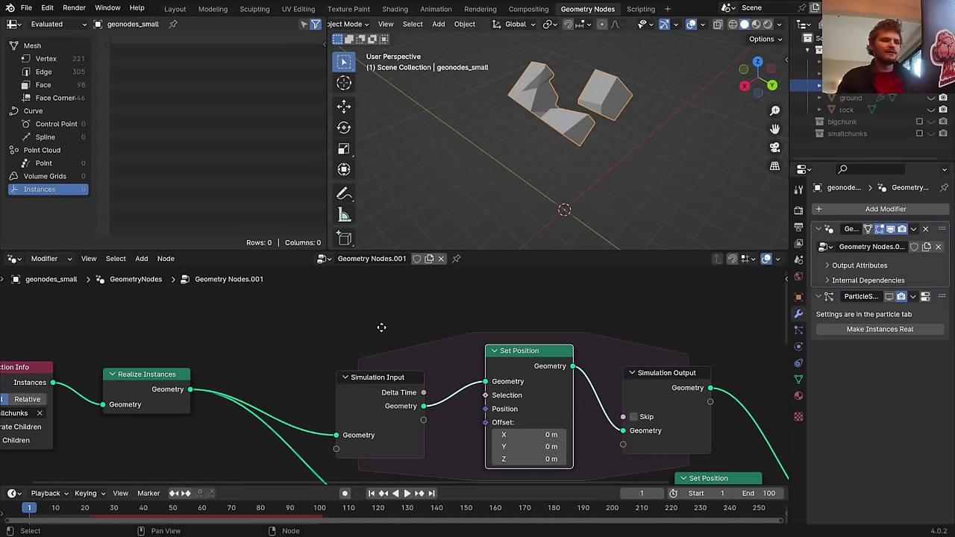
Add a Sample Index node above the simulation zone and set its data type to Vector
key(shift+a)
text(sample i)
key(Return)
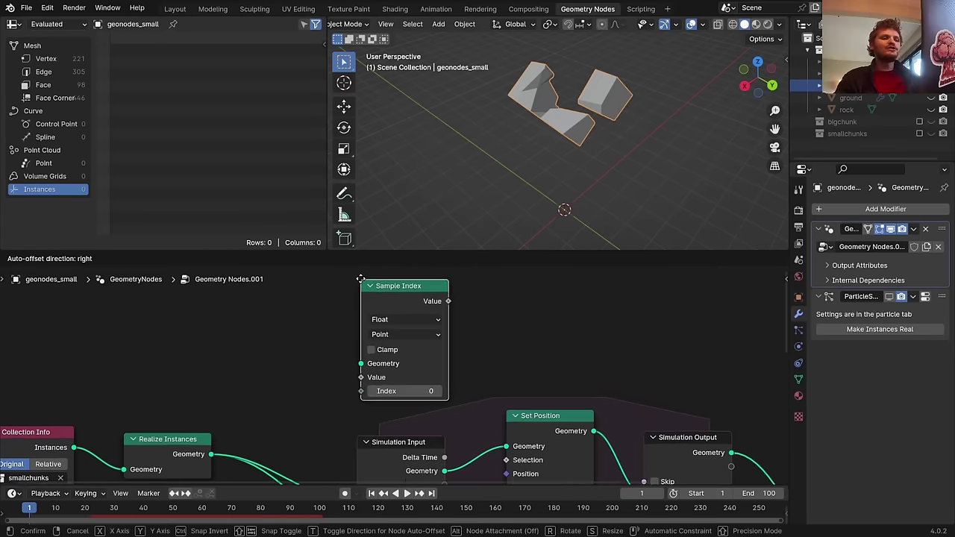
click(362, 281)
click(399, 320)
click(405, 333)
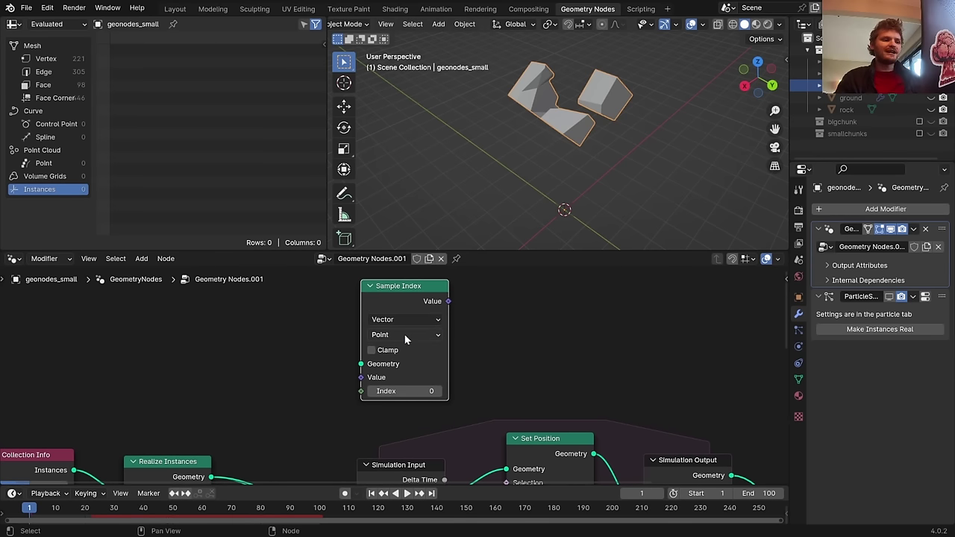
drag(405, 296, 403, 328)
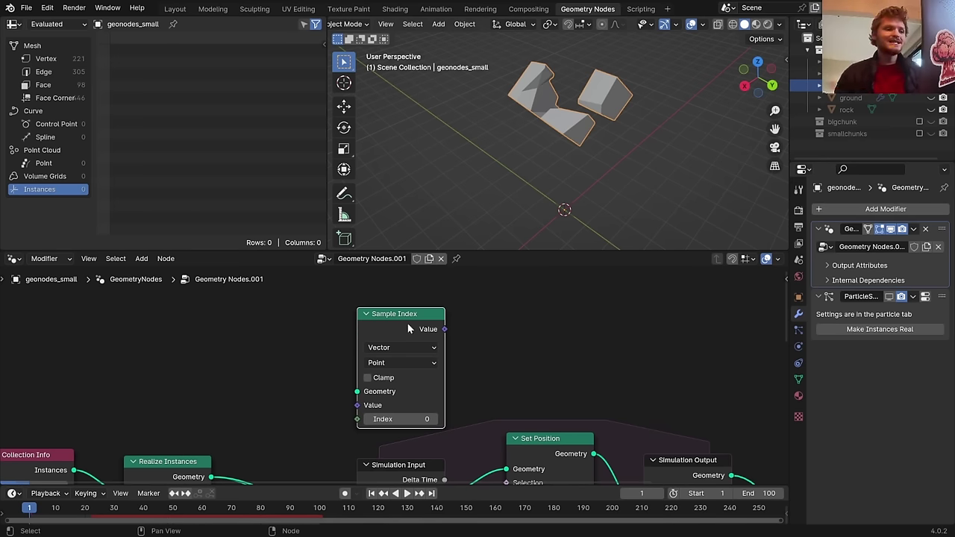
Feed the Sample Index node a Position node as its Value and Realize Instances' geometry as its Geometry
drag(358, 405, 261, 388)
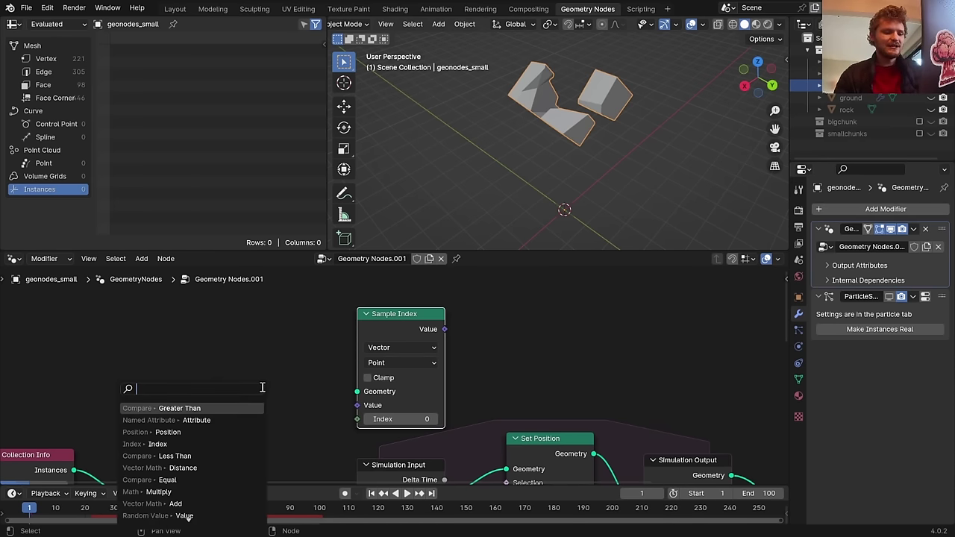
text(po)
click(223, 420)
click(223, 382)
shift+scroll(223, 382, down, 2)
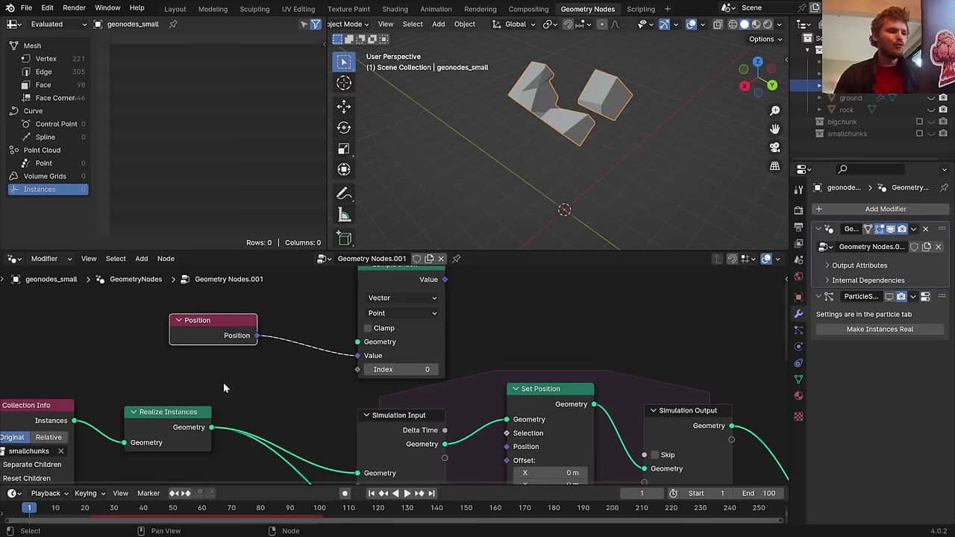
drag(212, 427, 389, 286)
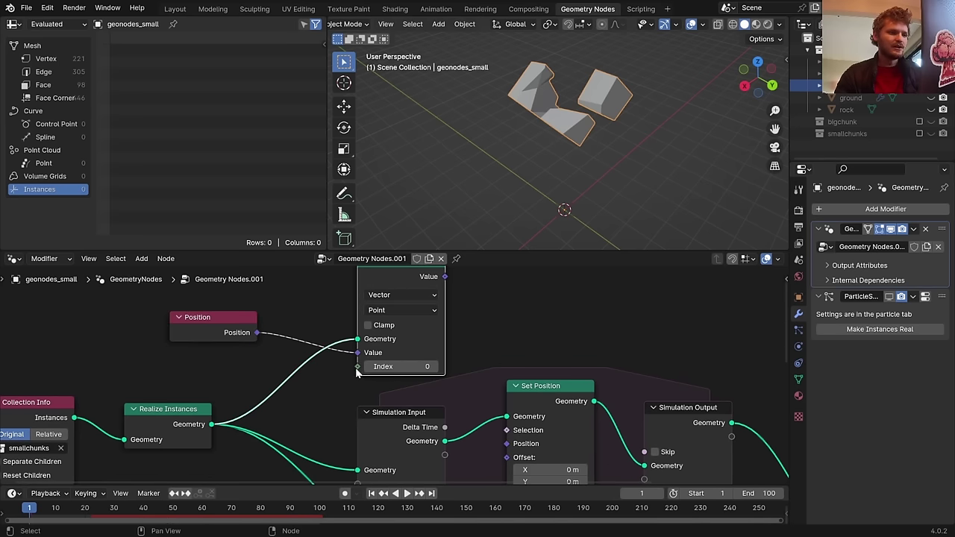
Add an Index node feeding the Sample Index node's Index, stack the Position and Index nodes above Realize Instances, and save the file
drag(357, 368, 232, 376)
text(ind)
key(Return)
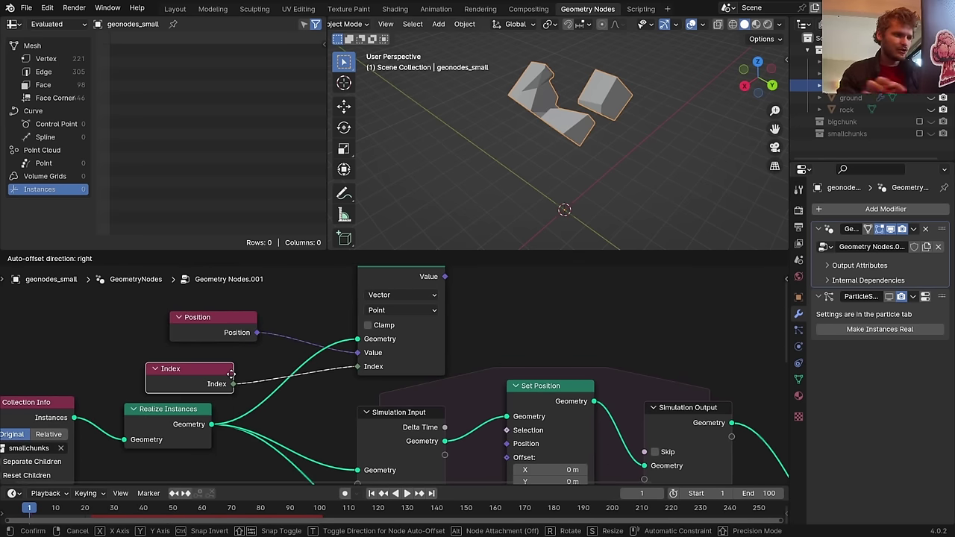
click(162, 373)
drag(231, 326, 182, 331)
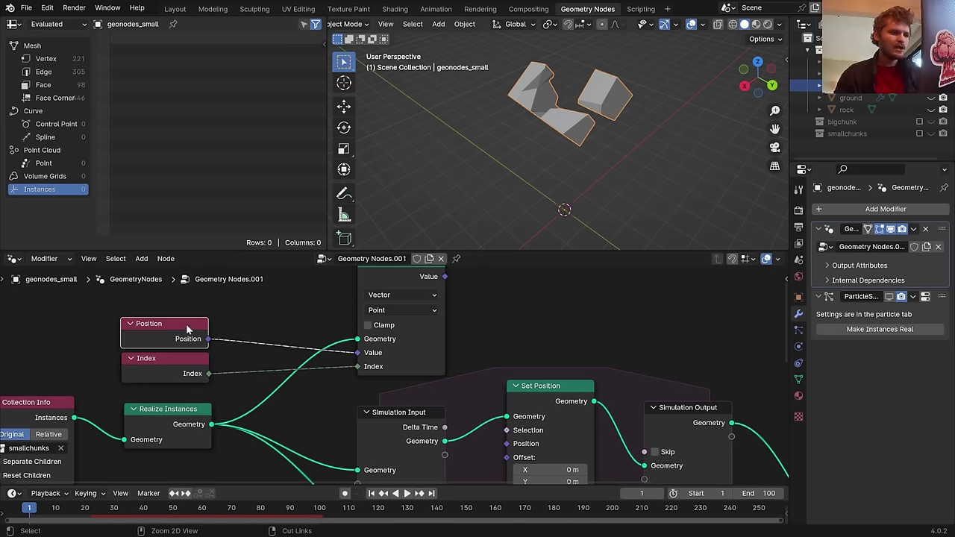
key(ctrl+s)
Lower the Sample Index node slightly and adjust the Position node, and play the first frames to watch the realized chunks move
scroll(442, 306, down, 1)
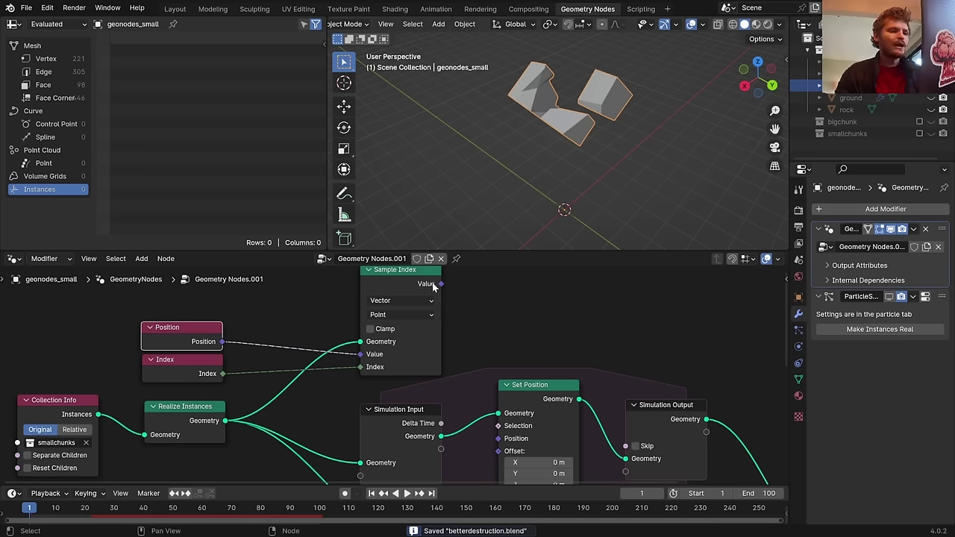
drag(417, 281, 415, 294)
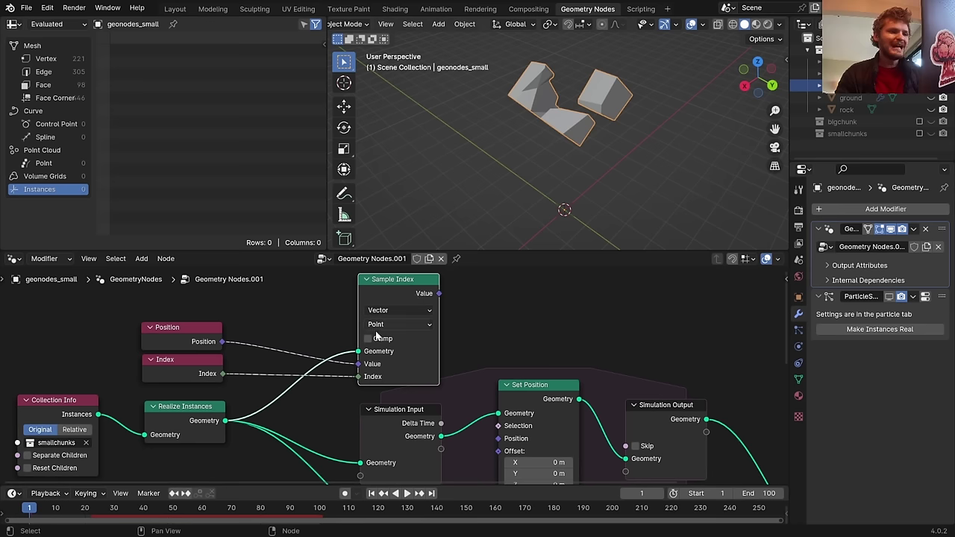
drag(216, 336, 217, 330)
middle_drag(127, 424, 219, 376)
click(264, 366)
key(space)
key(space)
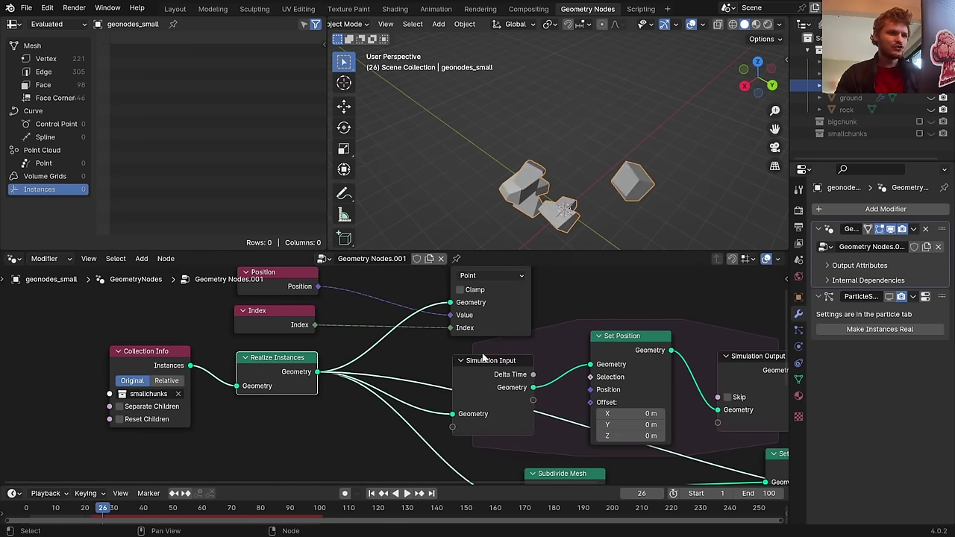
middle_drag(485, 363, 432, 388)
scroll(468, 352, down, 1)
middle_drag(468, 352, 328, 325)
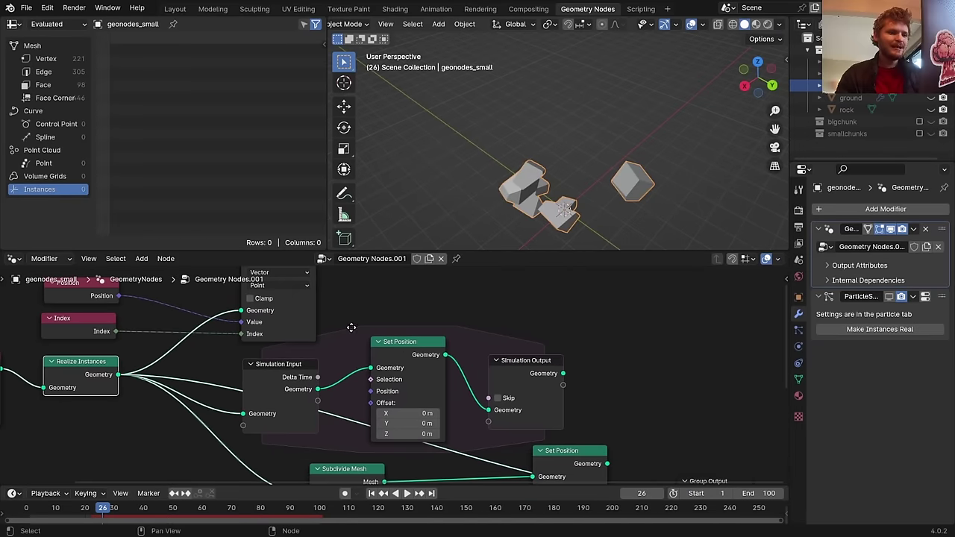
click(535, 373)
middle_drag(418, 355, 445, 361)
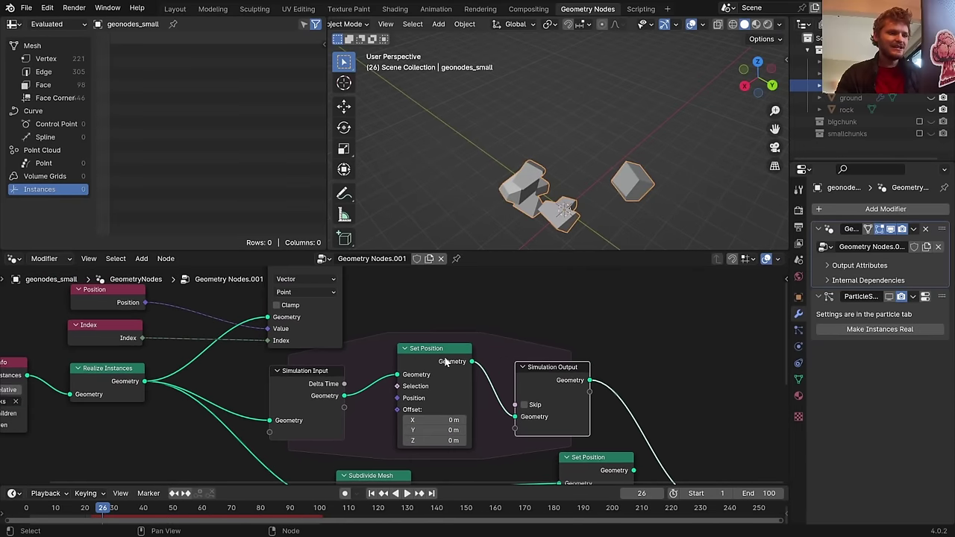
click(357, 334)
mouse_move(357, 333)
ctrl+right_down()
mouse_move(496, 320)
mouse_move(492, 342)
ctrl+right_up()
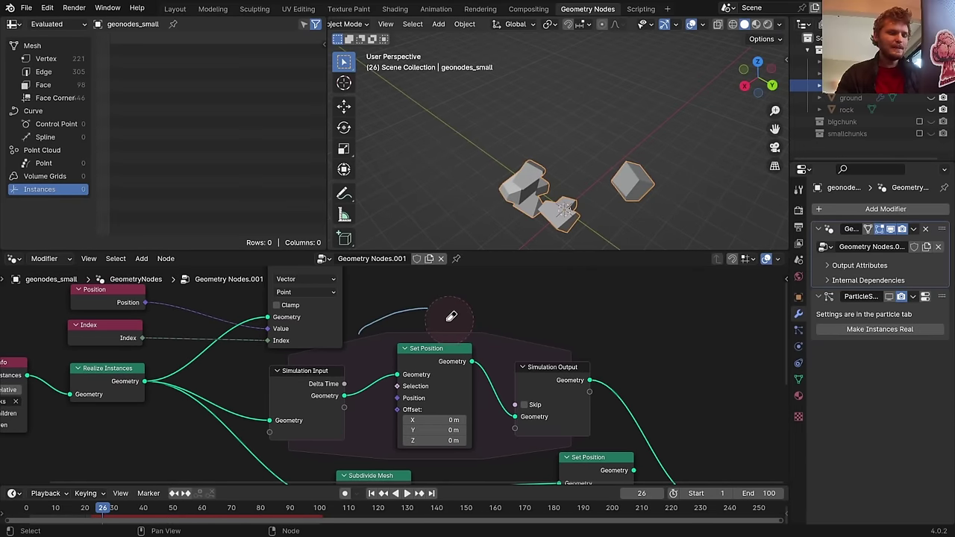
Connect the Sample Index node's Value to the Position input of the Set Position node inside the simulation zone
scroll(373, 325, up, 1)
scroll(361, 306, down, 1)
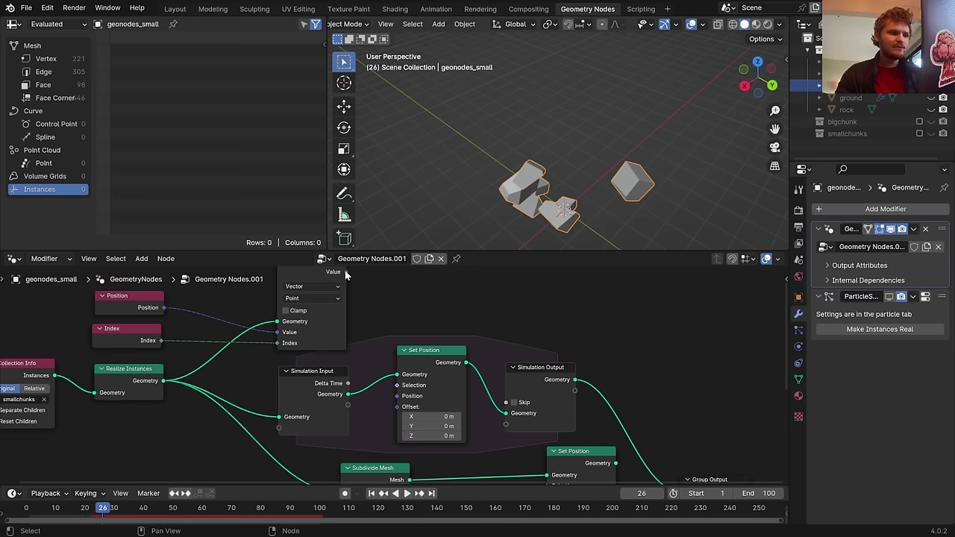
drag(346, 273, 402, 399)
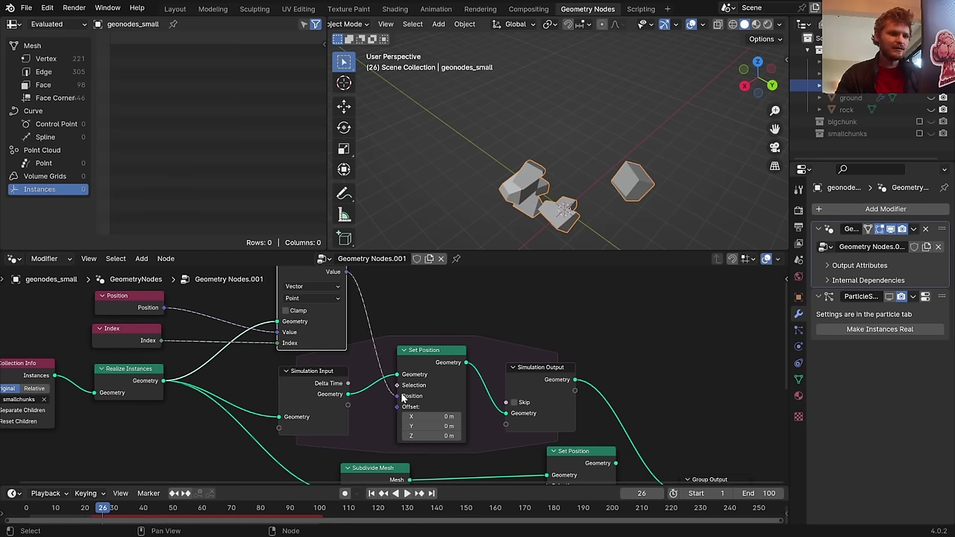
Replay the animation from frame 1 to compare the chunks' motion at Realize Instances and Simulation Output, and save the file
key(shift+Left)
key(space)
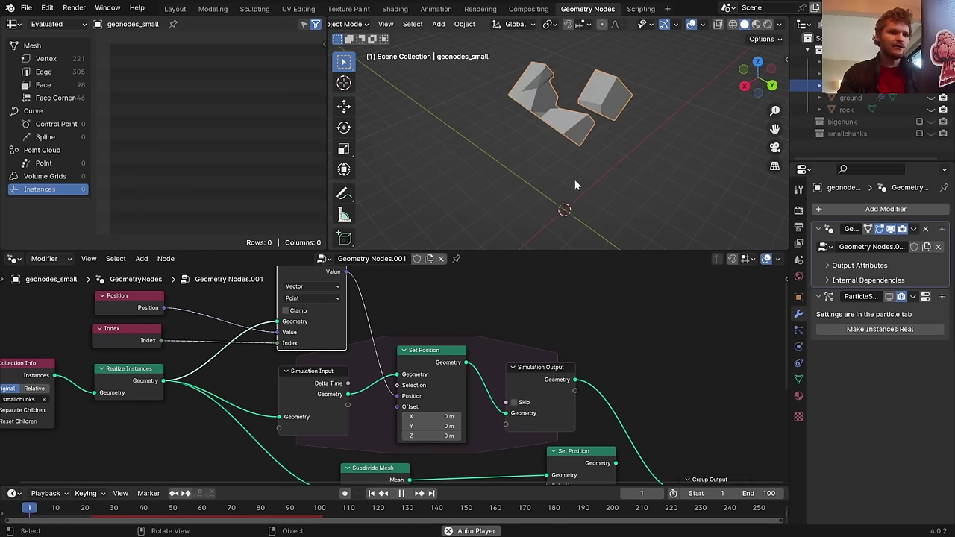
key(space)
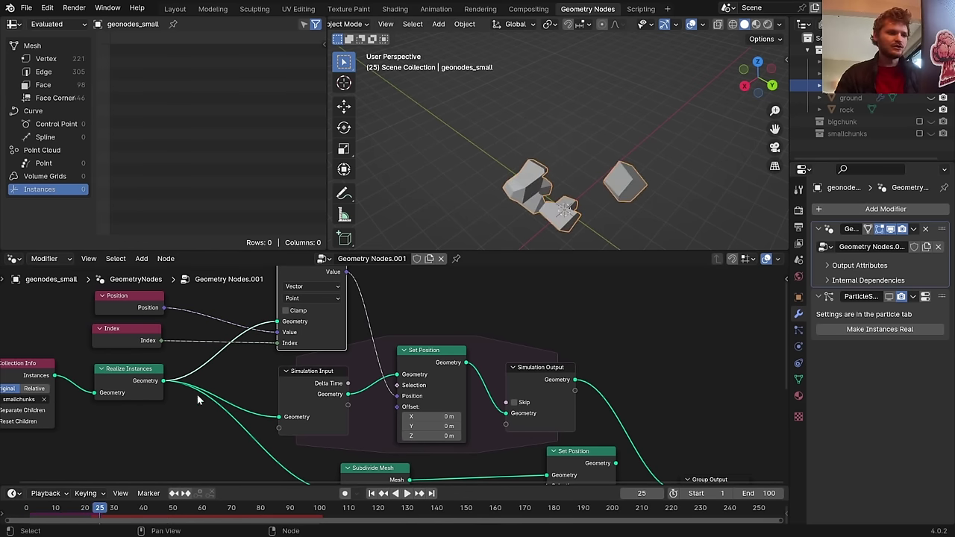
click(157, 388)
key(space)
key(space)
click(549, 371)
key(shift+Left)
key(space)
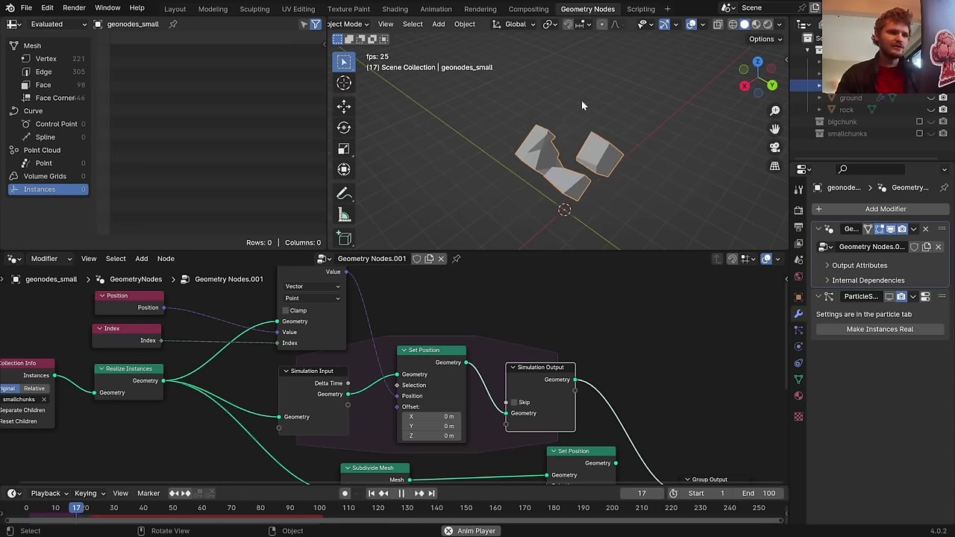
key(space)
key(ctrl+s)
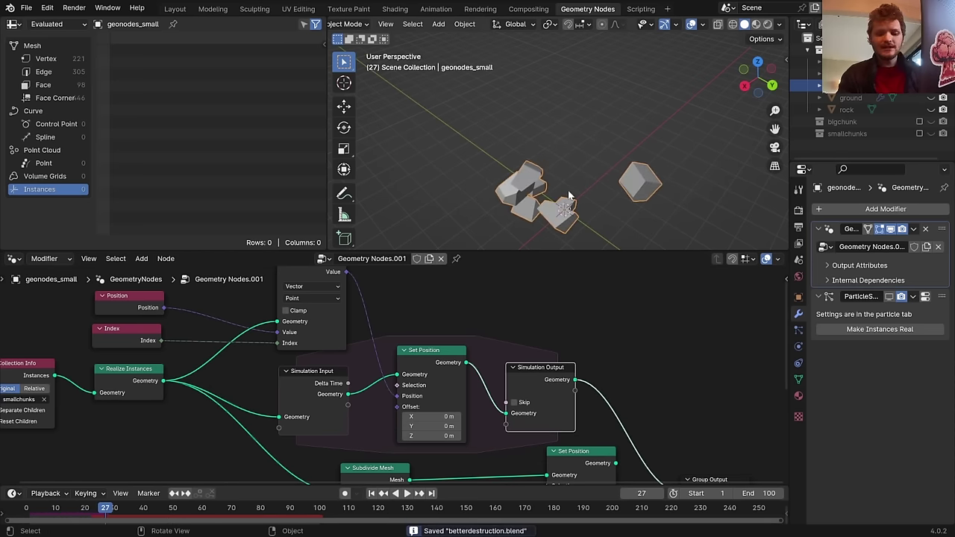
Space Realize Instances away from the simulation zone and merge its links to Sample Index and Simulation Input through a reroute, leaving Subdivide Mesh unlinked
key(shift+Left)
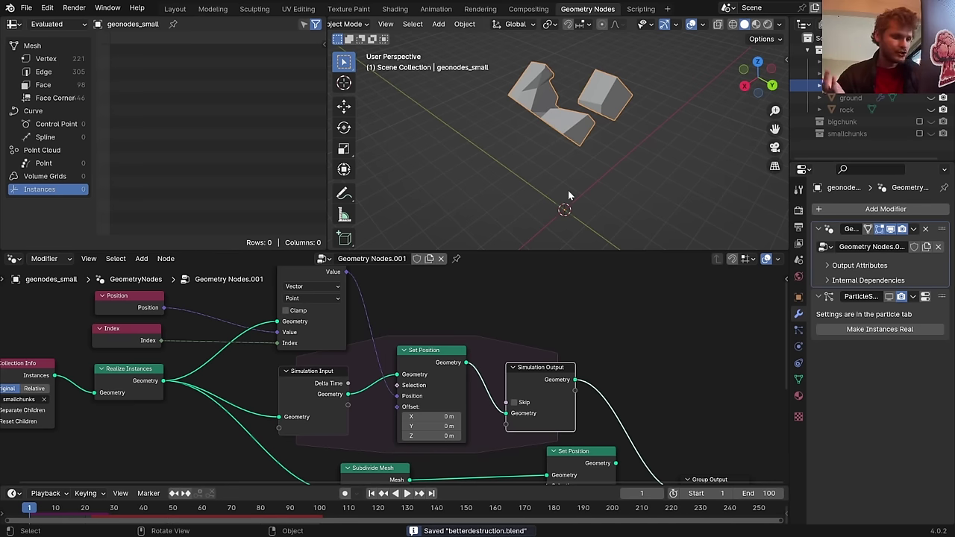
scroll(223, 380, down, 3)
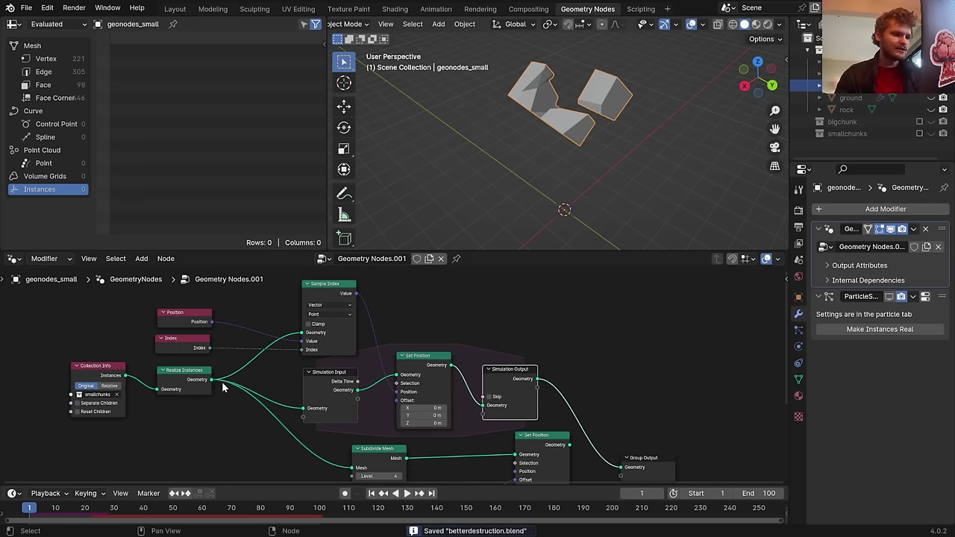
middle_drag(221, 382, 256, 370)
middle_drag(362, 419, 419, 417)
drag(256, 355, 90, 386)
shift+right_drag(184, 344, 271, 358)
key(ctrl+s)
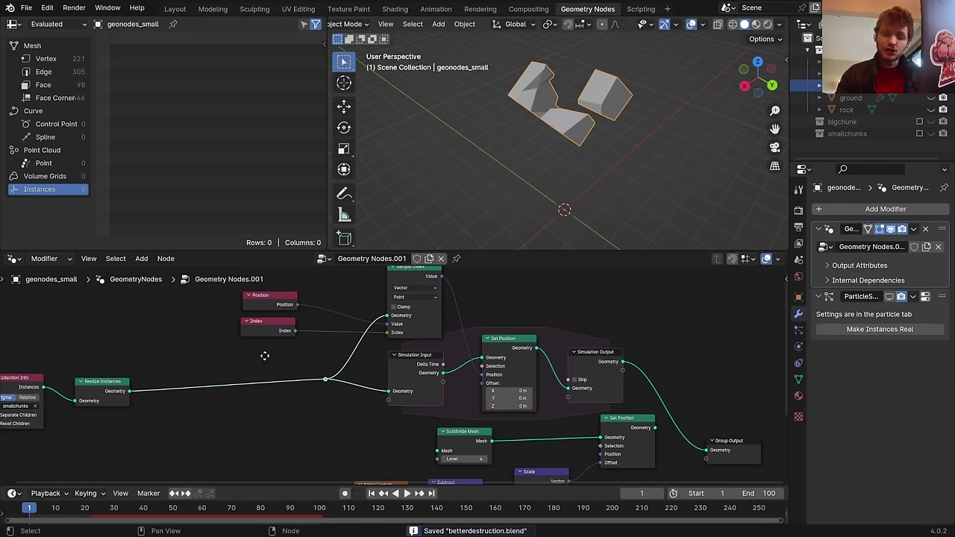
Insert a Store Named Attribute node between Realize Instances and the reroute
middle_drag(264, 354, 355, 344)
key(shift+a)
text(store)
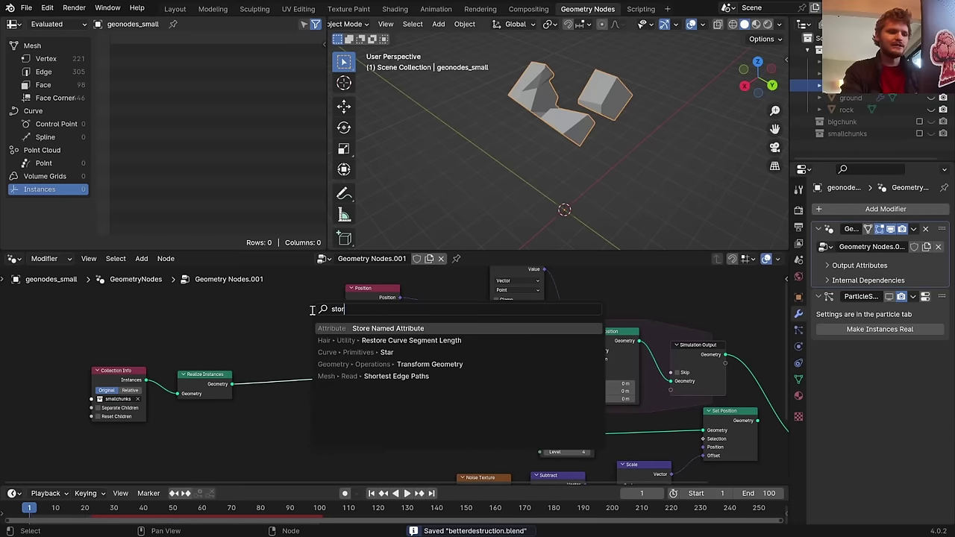
key(Return)
click(344, 364)
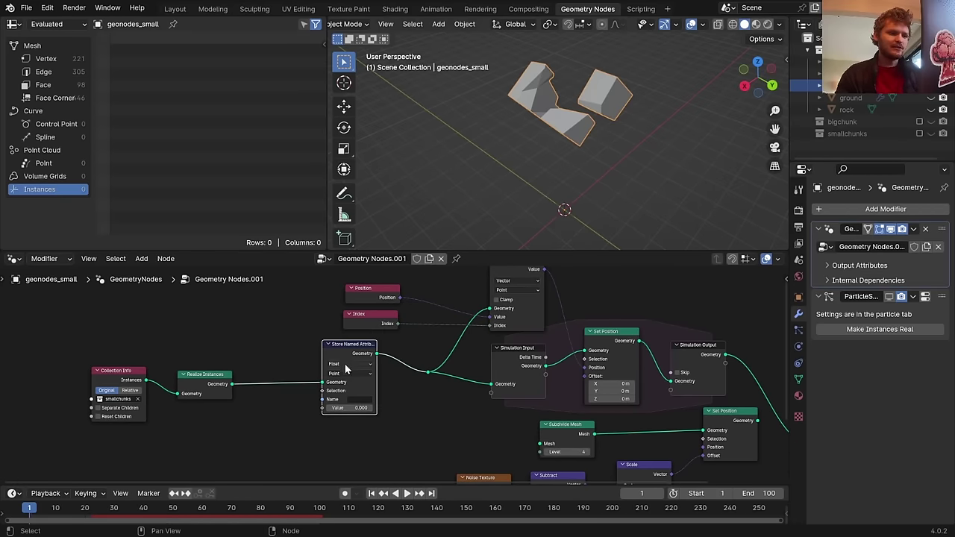
Set Store Named Attribute to Vector, feed Position into its Value, name the attribute "initial", and save the file
ctrl+scroll(345, 365, down, 2)
drag(373, 288, 196, 327)
scroll(197, 327, up, 2)
alt+right_drag(183, 295, 471, 397)
click(477, 386)
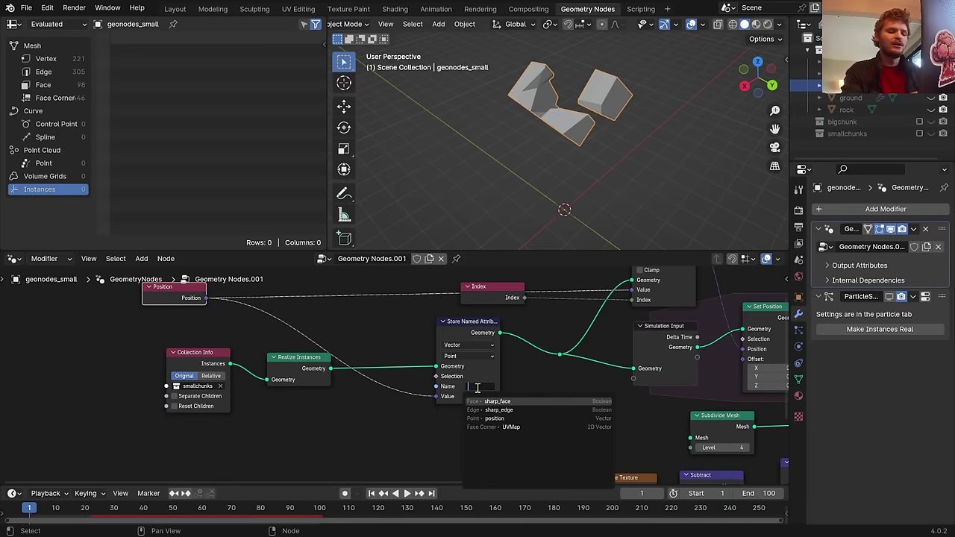
text(init)
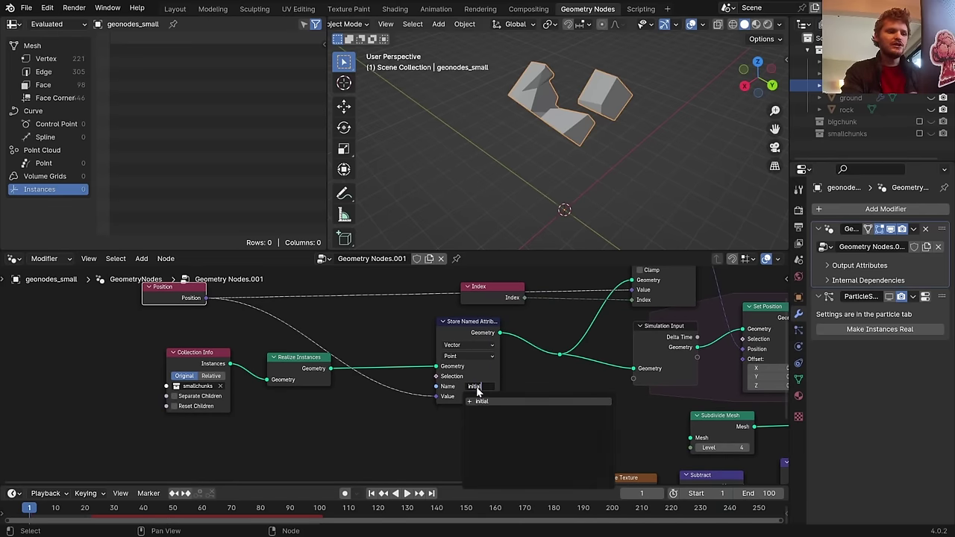
text(ial)
key(Return)
key(ctrl+s)
Compare the vertices' position and initial columns in the spreadsheet during playback, return to frame 1, and save the file
middle_drag(560, 341, 309, 366)
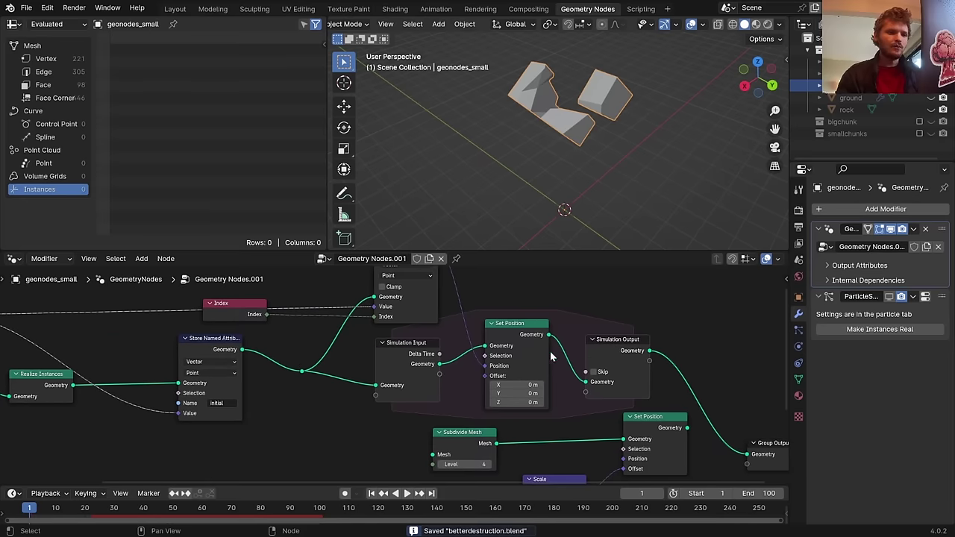
click(70, 59)
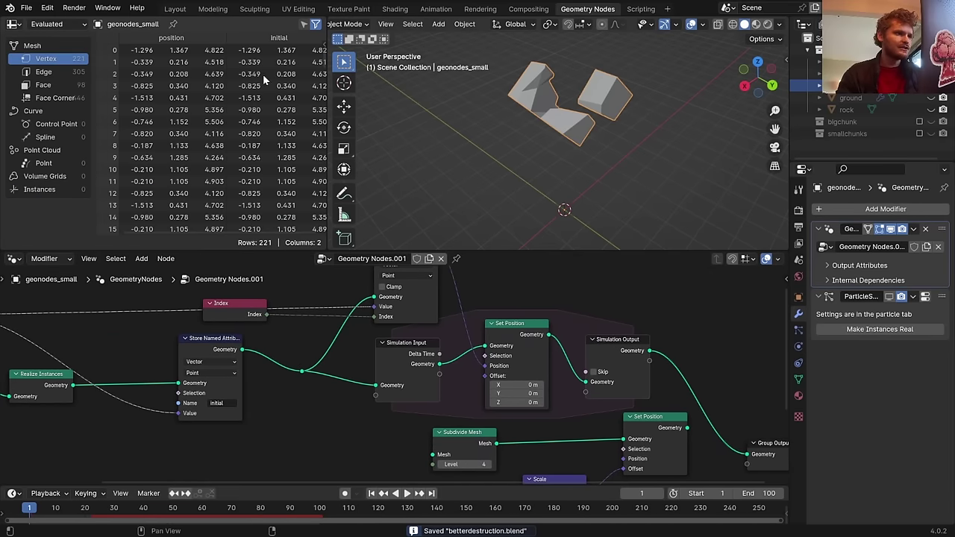
ctrl+scroll(270, 79, right, 1)
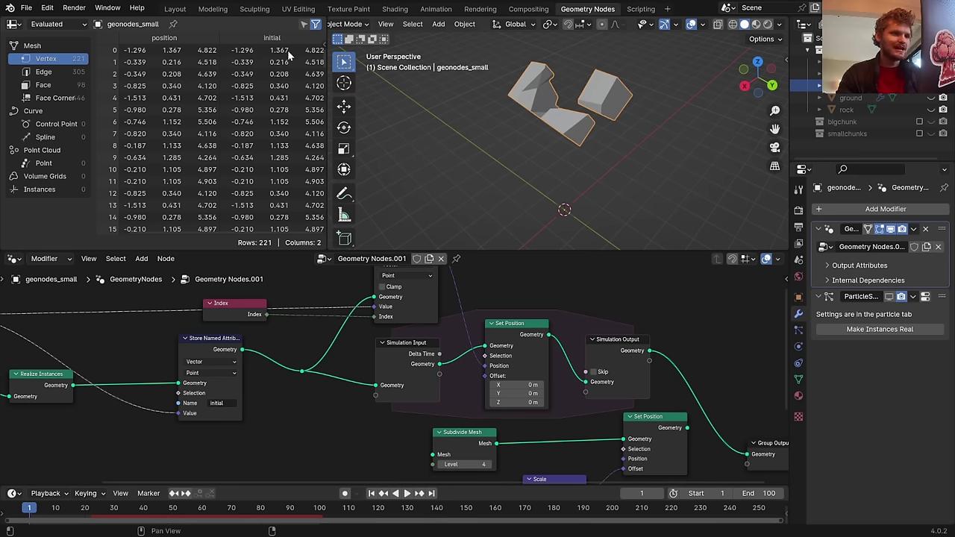
key(space)
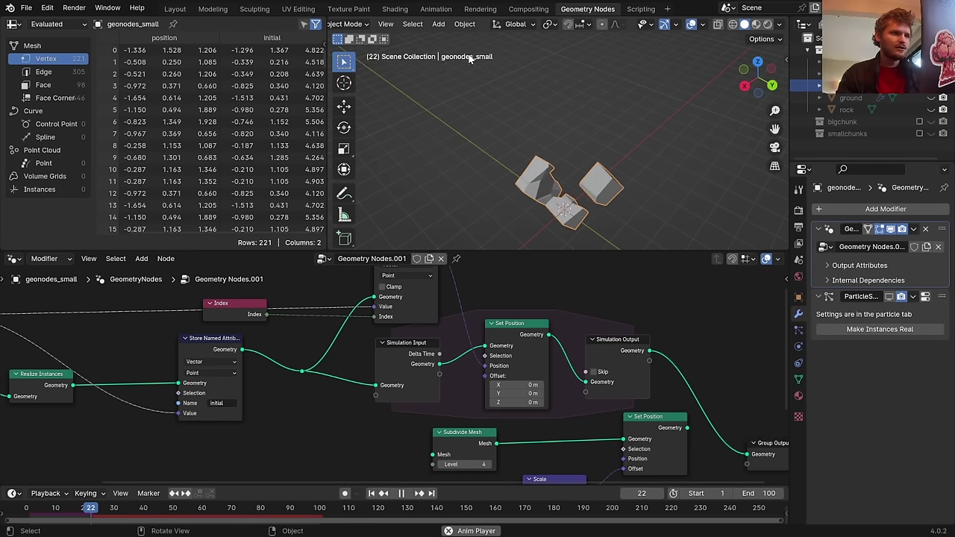
key(space)
key(Right)
key(Right)
key(Right)
key(Right)
key(Right)
key(Right)
key(Right)
key(Right)
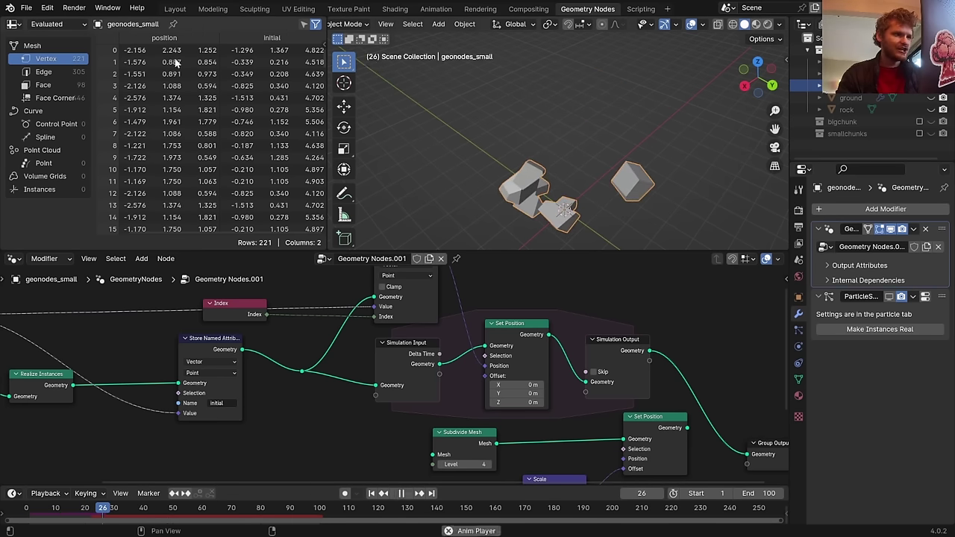
key(Right)
key(Right)
key(Right)
key(Right)
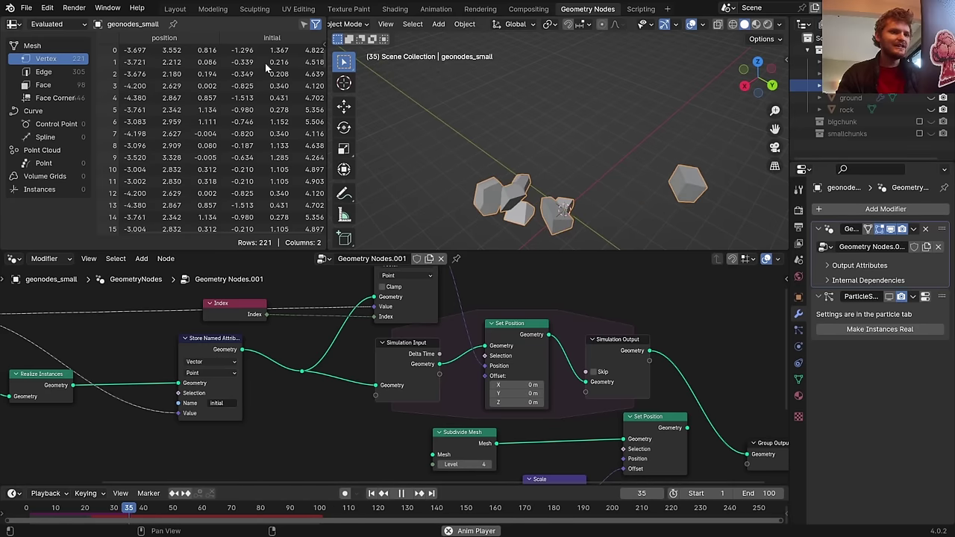
key(shift+Left)
key(ctrl+s)
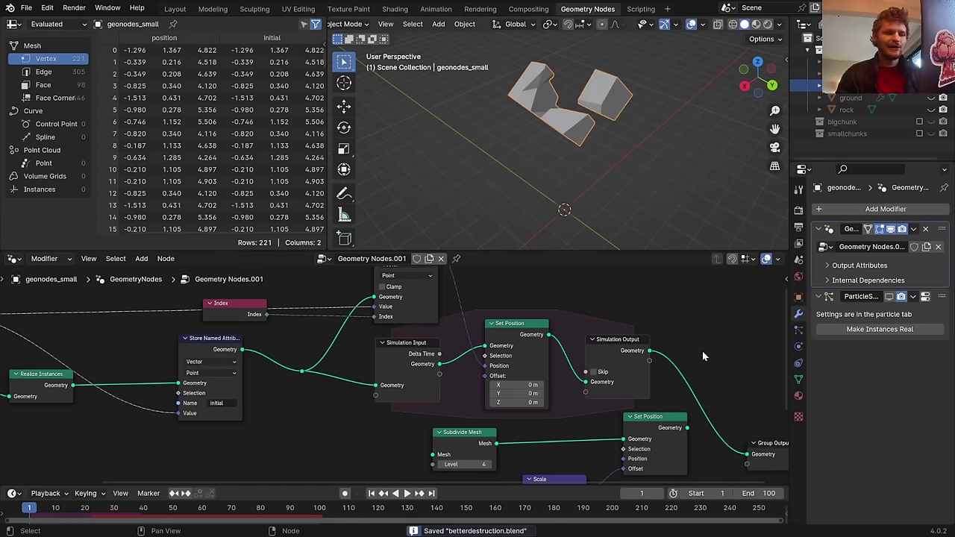
Add a Named Attribute node and place it above the Simulation Output
middle_drag(702, 351, 420, 322)
key(shift+a)
text(named)
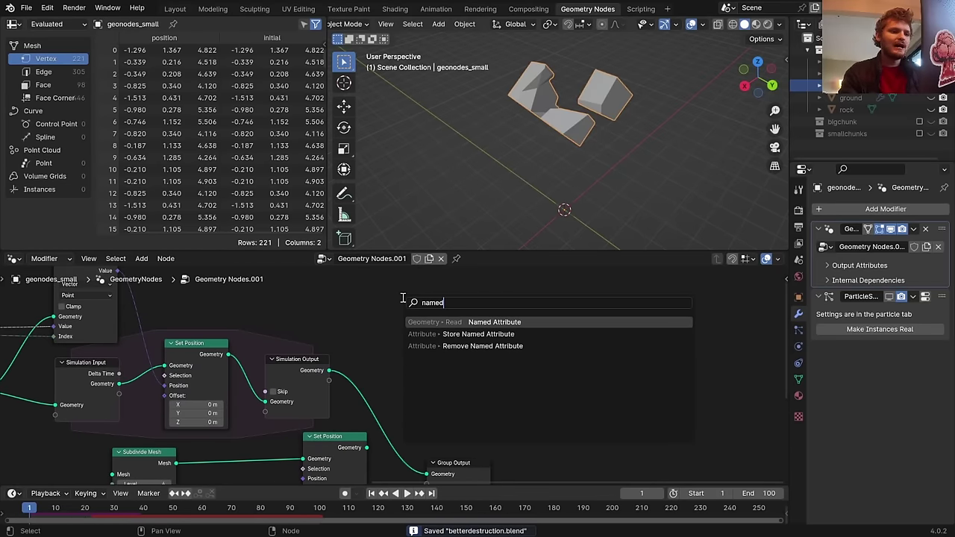
key(Return)
click(268, 282)
drag(302, 287, 302, 343)
Preview the Simulation Output with a Viewer node, and set the Named Attribute node to Vector with the name "initial"
middle_drag(350, 439, 300, 386)
ctrl+shift+click(282, 382)
scroll(298, 330, up, 1)
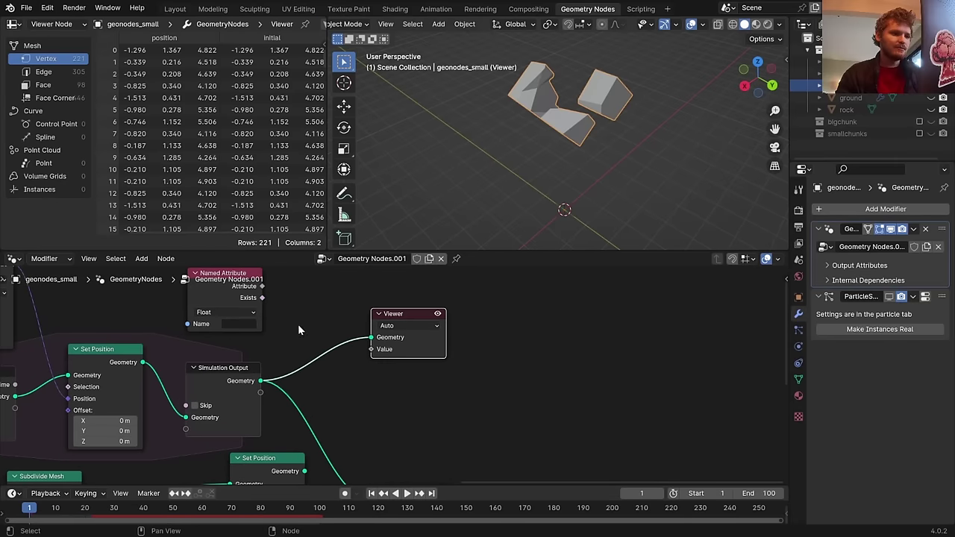
click(234, 312)
click(224, 355)
click(239, 324)
click(252, 341)
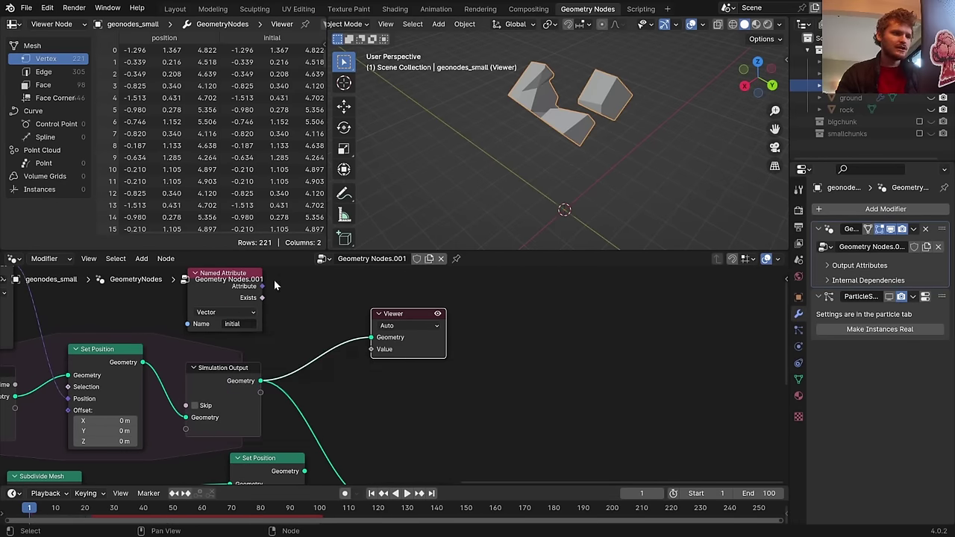
Feed the Named Attribute's Attribute into the Viewer's Value and set the Viewer's domain to Point
drag(262, 286, 377, 351)
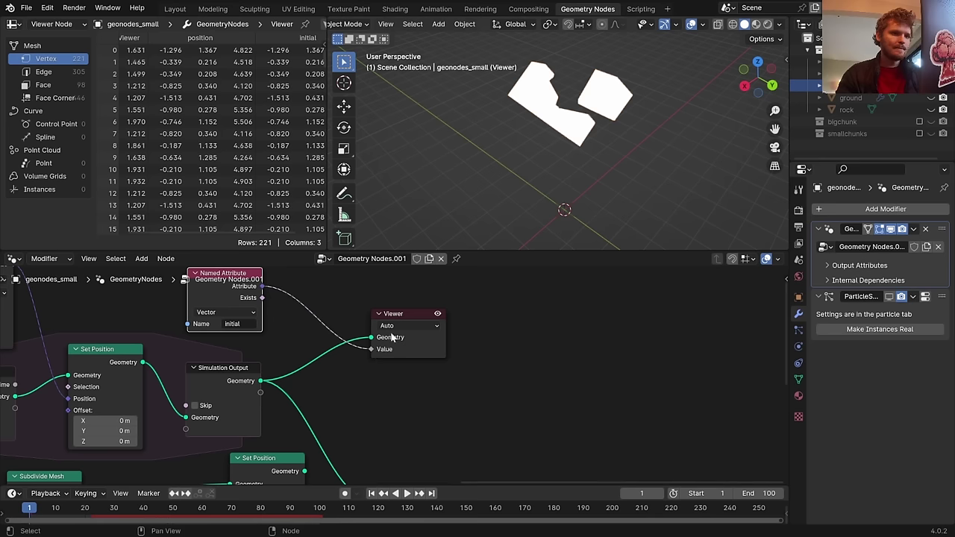
click(397, 326)
click(414, 327)
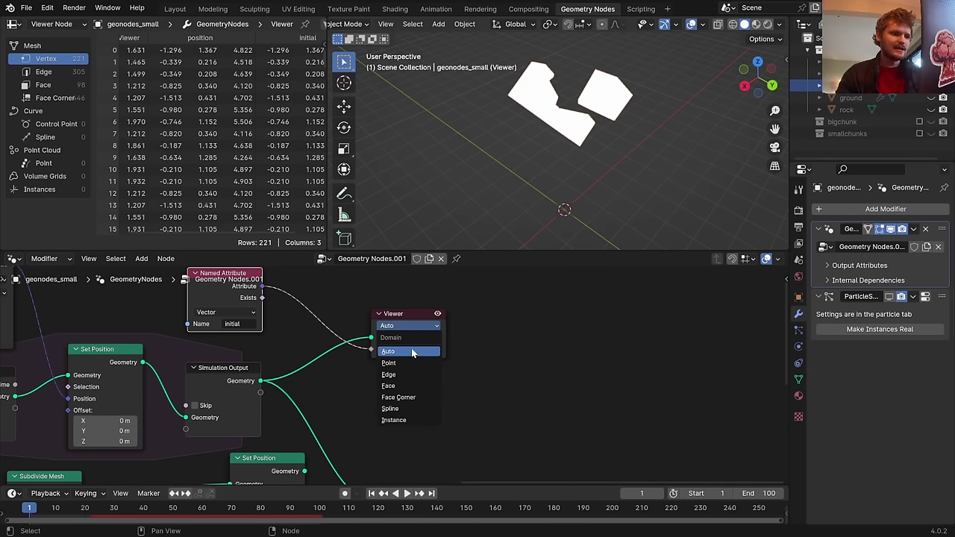
click(405, 361)
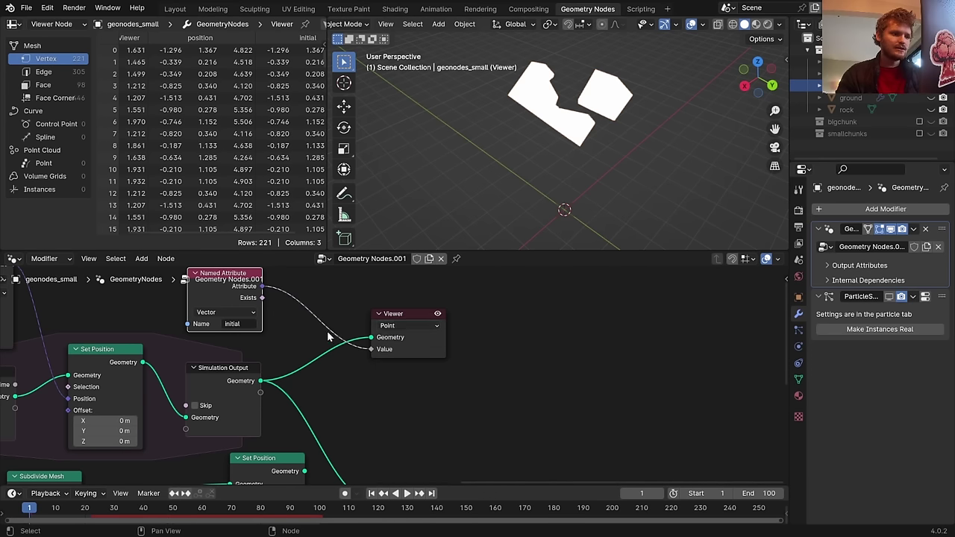
Delete the Viewer node and preview the Named Attribute node through a new Viewer
click(381, 314)
key(x)
ctrl+shift+click(232, 296)
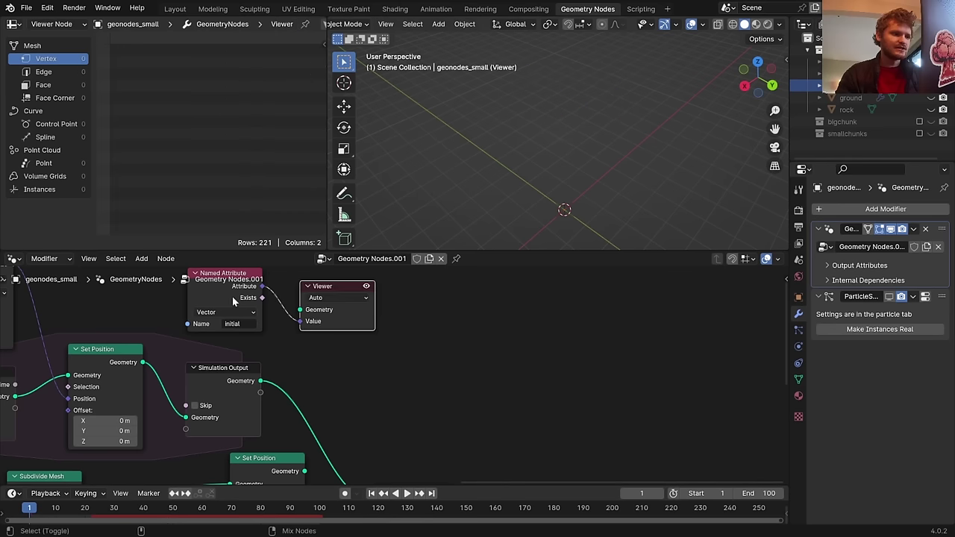
Feed the Simulation Output's Geometry into the Viewer and play the animation to examine the initial attribute on the chunks
ctrl+shift+click(252, 385)
drag(321, 298, 415, 328)
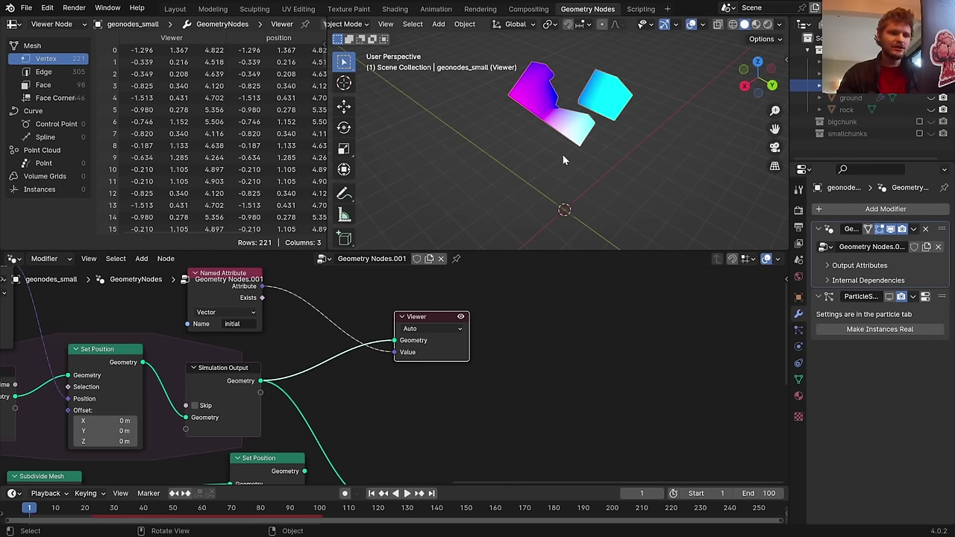
key(space)
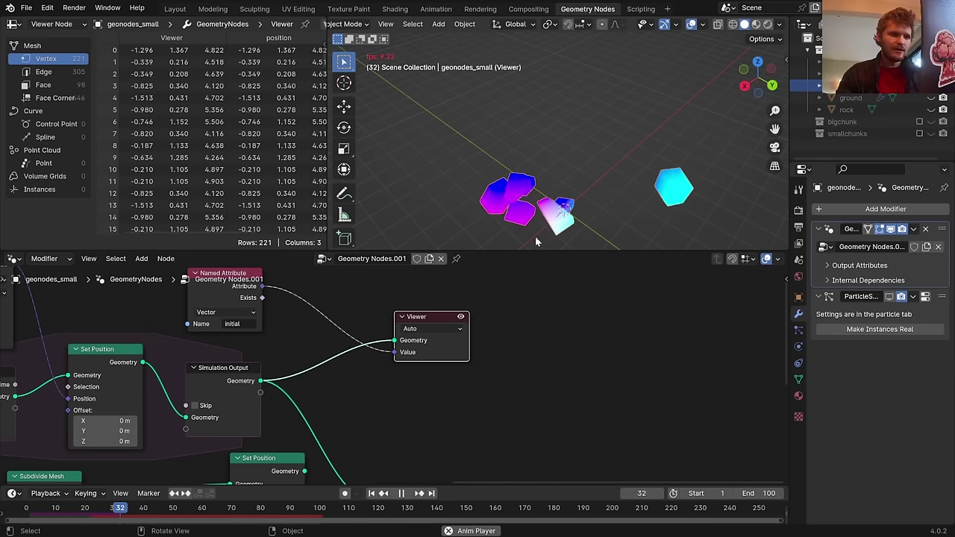
Add a Position node below the Viewer and feed its output into the Viewer's Value
key(shift+a)
click(386, 302)
text(po)
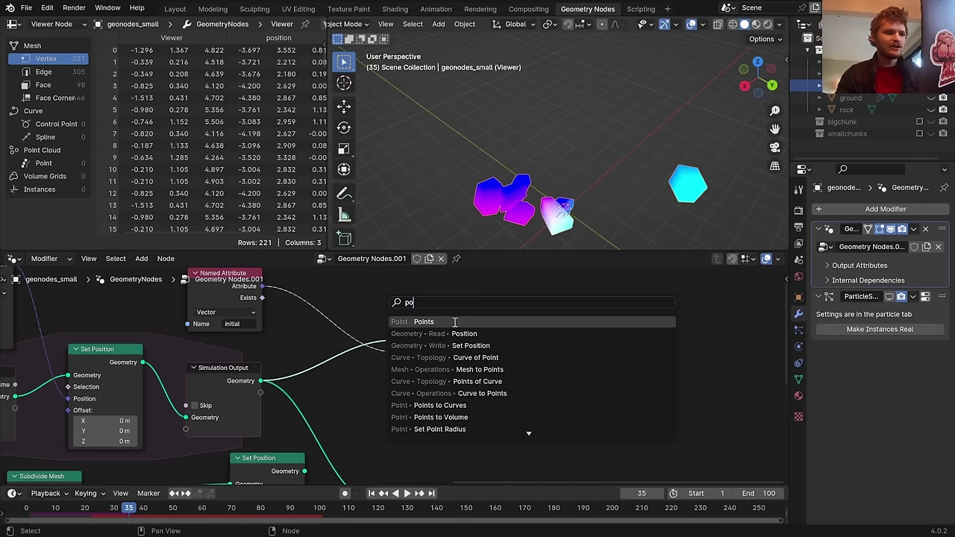
key(Down)
key(Return)
click(339, 385)
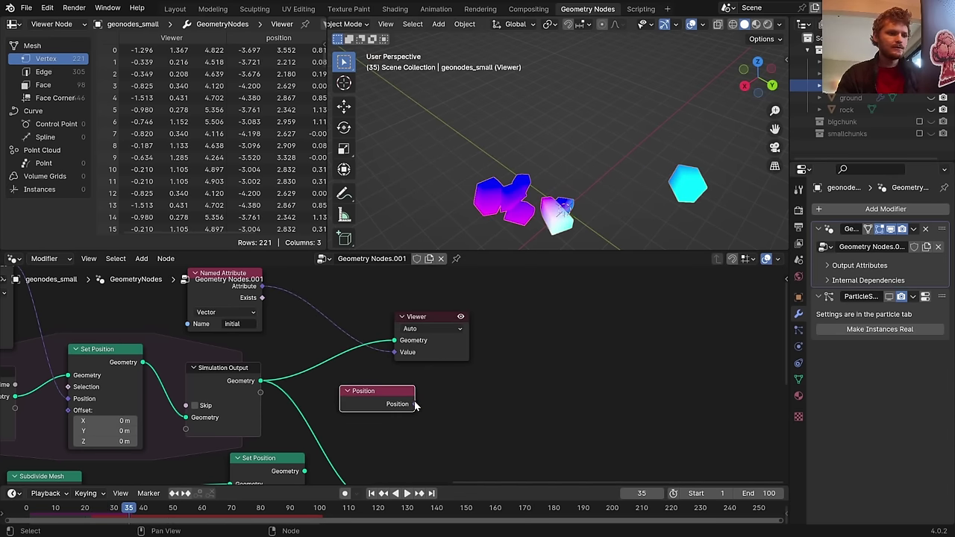
drag(414, 404, 394, 352)
Play and scrub the animation to examine how the position colours change as the chunks fall and scatter
key(shift+Left)
key(space)
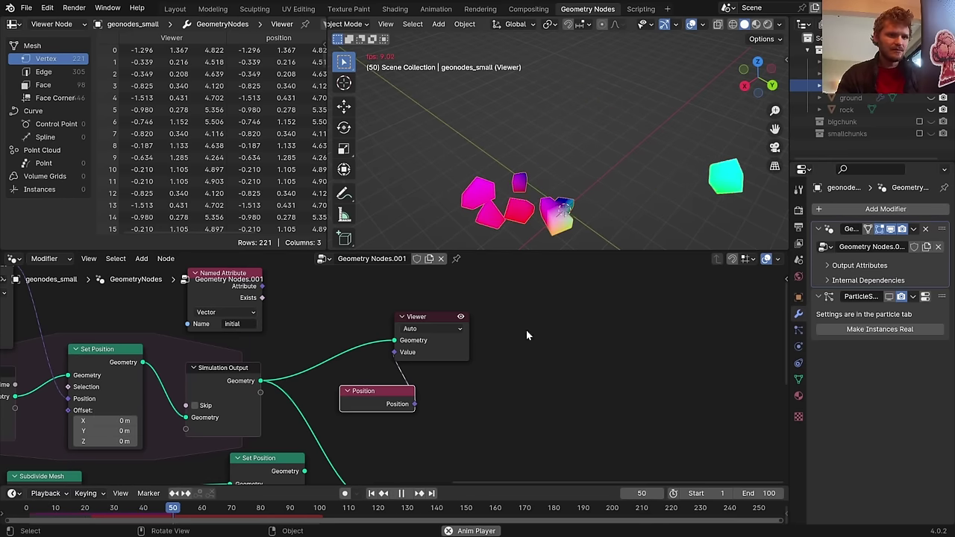
drag(185, 508, 70, 512)
click(81, 511)
scroll(545, 121, up, 3)
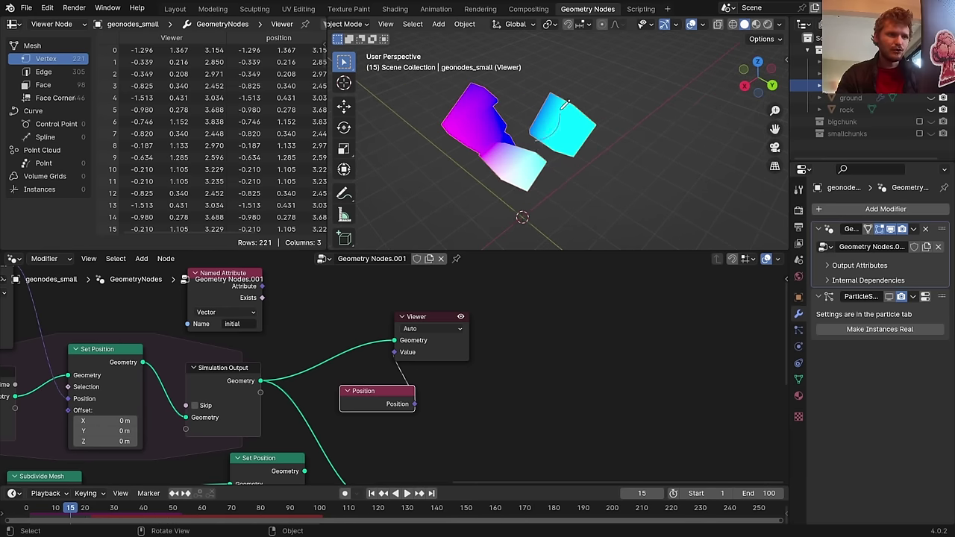
drag(92, 500, 102, 506)
key(space)
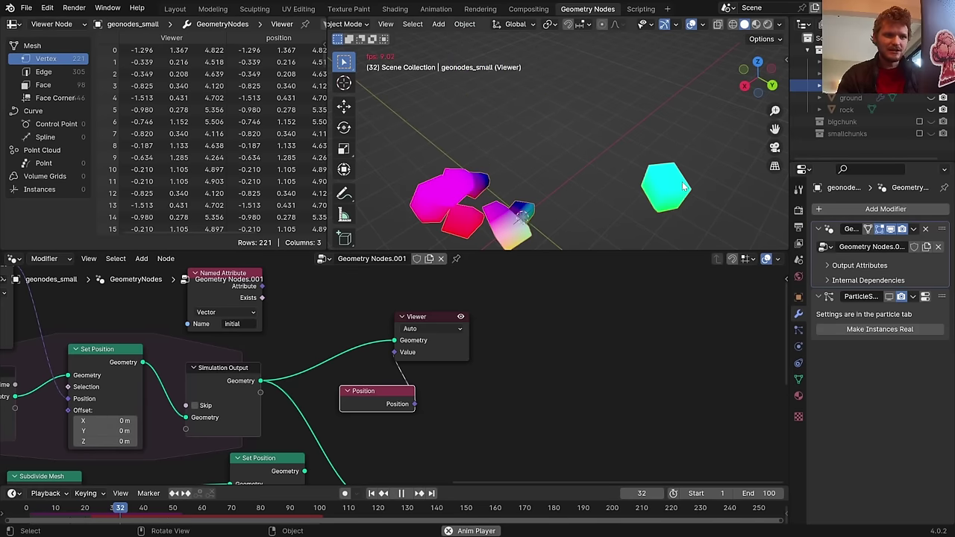
key(space)
Replace the Position node with the Named Attribute's Attribute as the Viewer's Value, and save the file
key(x)
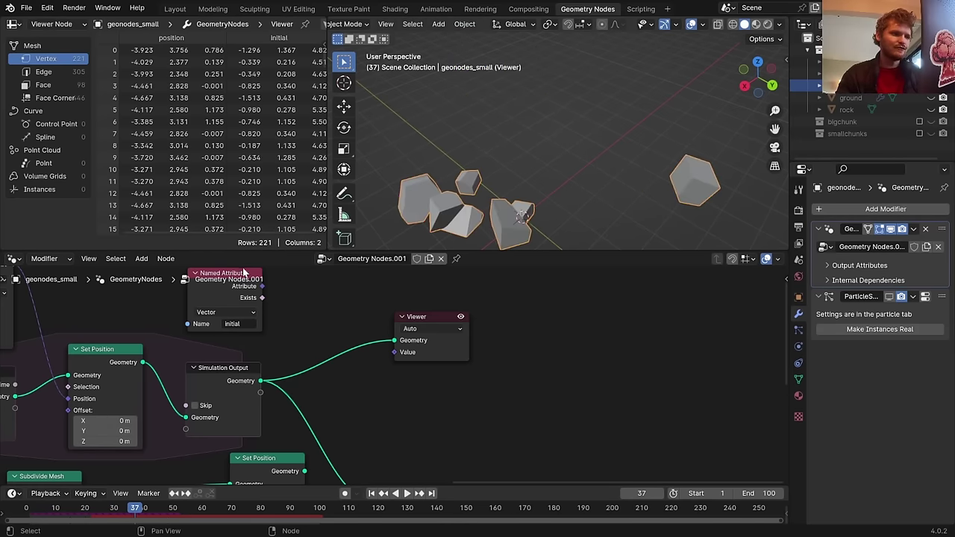
drag(262, 286, 395, 353)
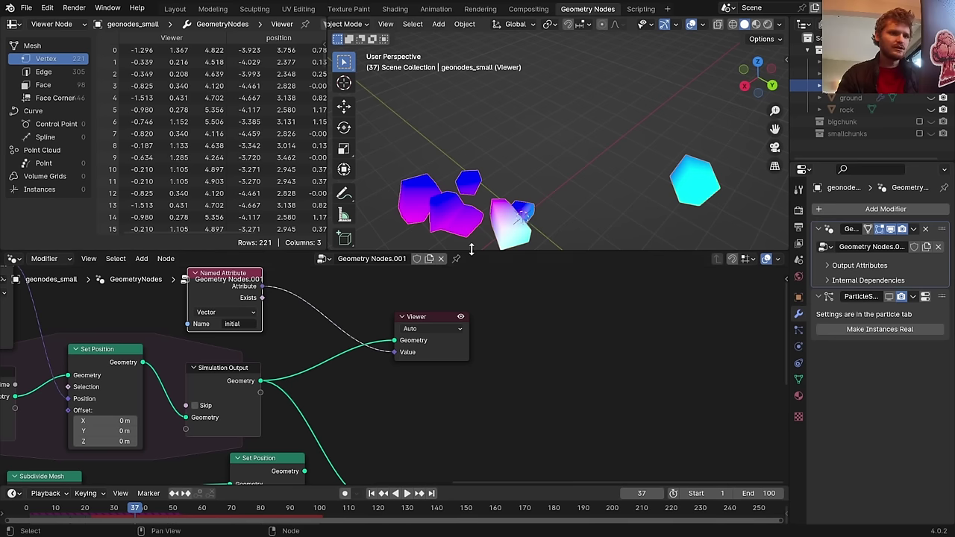
key(ctrl+s)
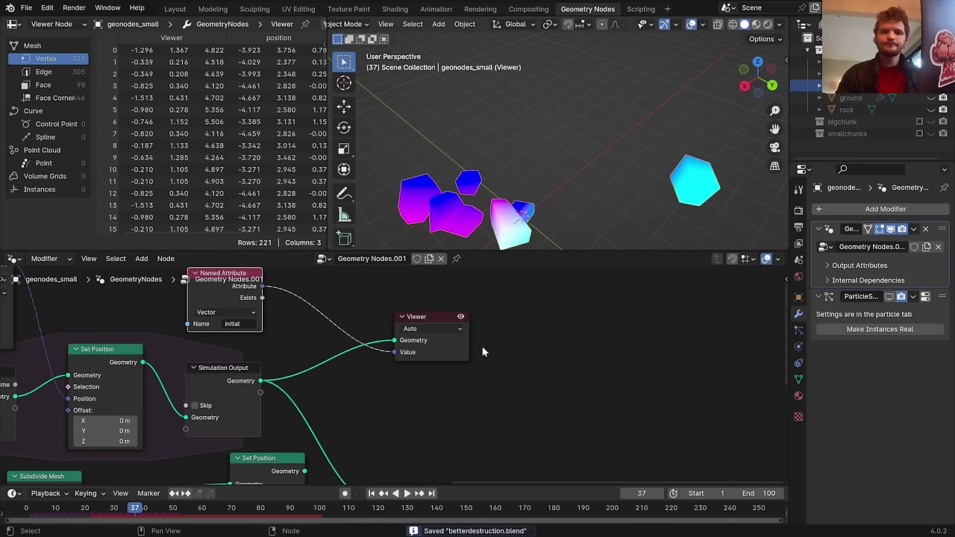
Delete the Viewer node and the Named Attribute node above the Simulation Output
click(416, 325)
key(x)
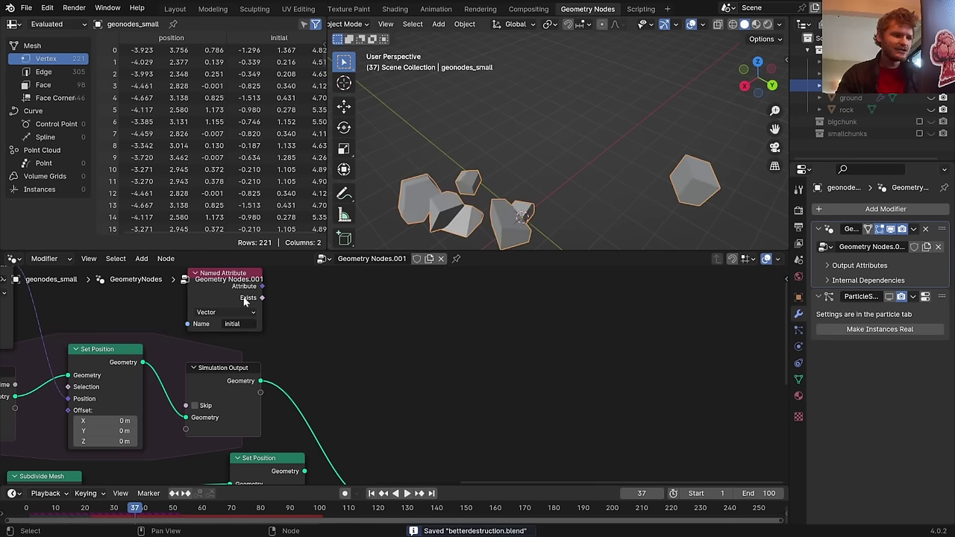
click(230, 288)
key(x)
Bake the Simulation Nodes of geonodes_small
click(799, 347)
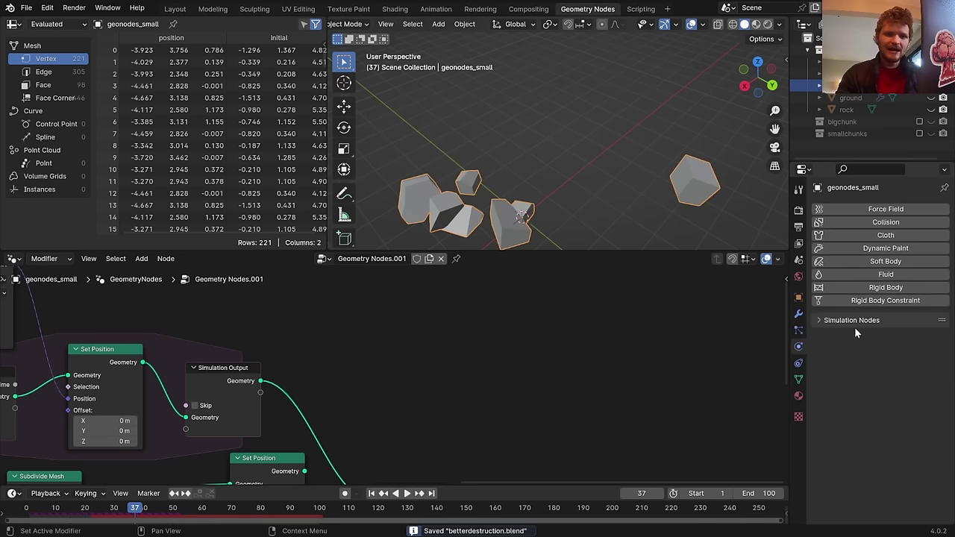
click(858, 322)
click(870, 355)
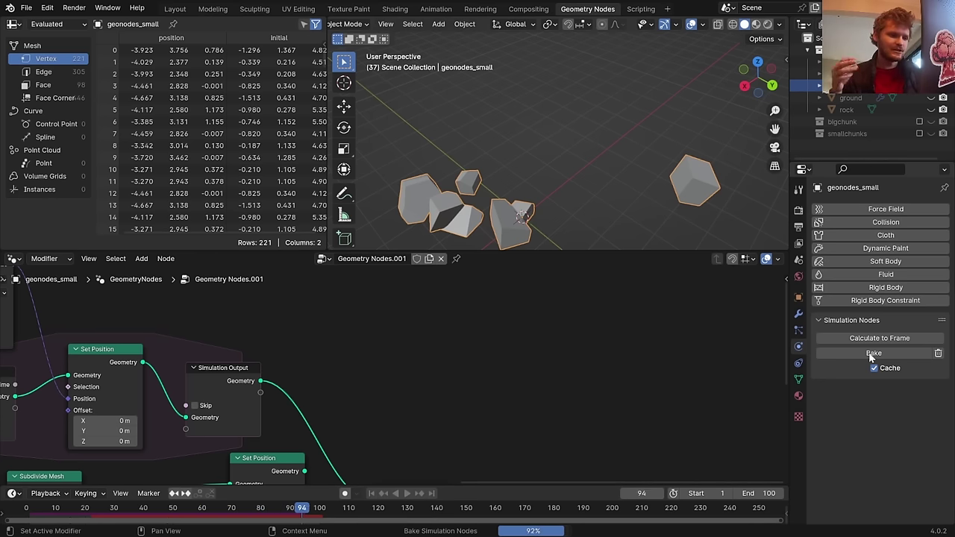
Move the Subdivide Mesh, noise displacement, second Set Position and Group Output nodes further away from the simulation zone
scroll(441, 366, down, 1)
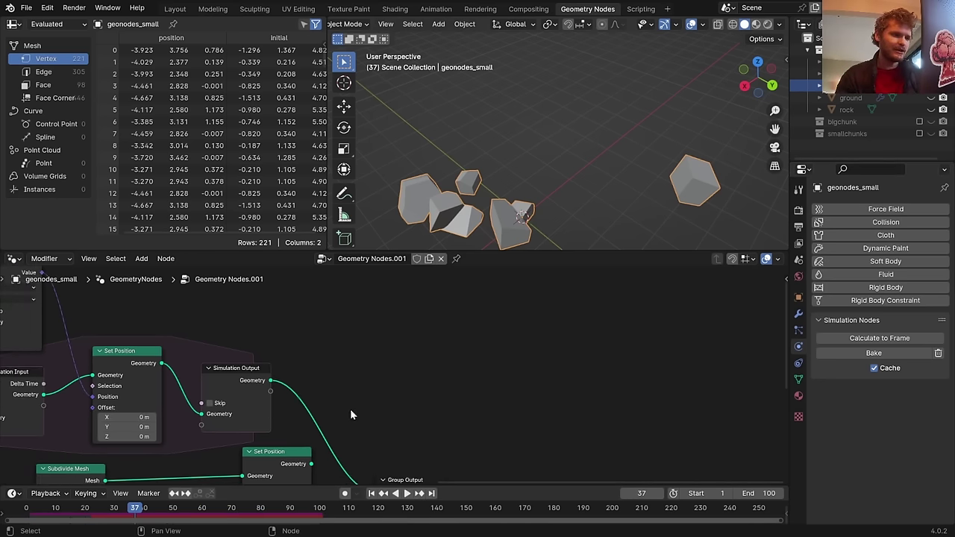
middle_drag(351, 415, 398, 360)
scroll(467, 405, down, 2)
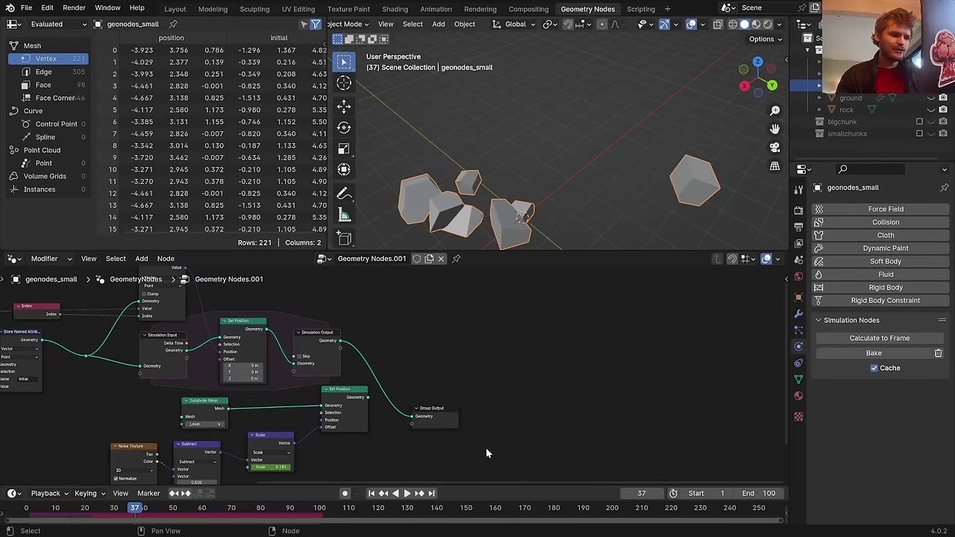
drag(511, 457, 136, 420)
key(g)
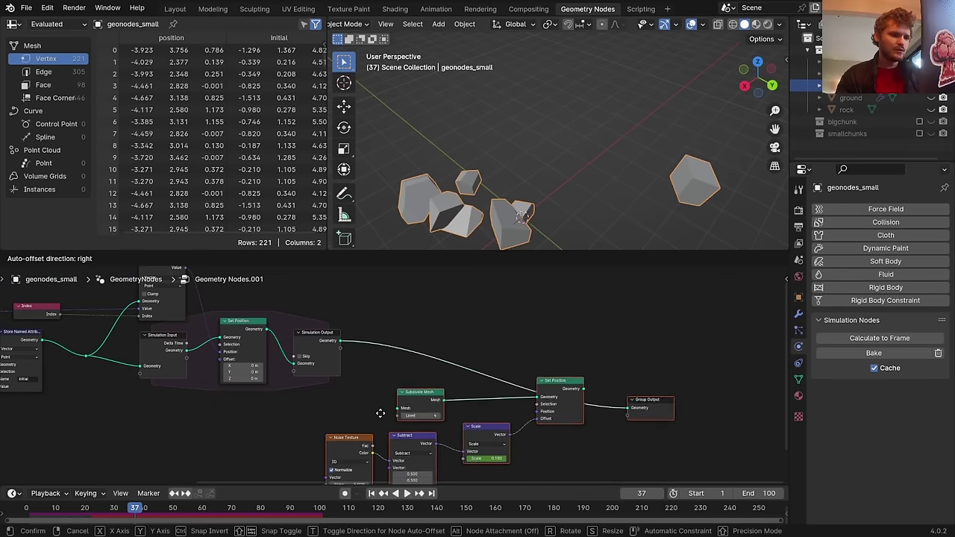
click(380, 413)
Connect the Simulation Output's Geometry to the Subdivide Mesh, and the final Set Position's Geometry to the Group Output
scroll(377, 403, up, 2)
drag(326, 331, 409, 404)
drag(639, 378, 694, 404)
scroll(481, 183, up, 2)
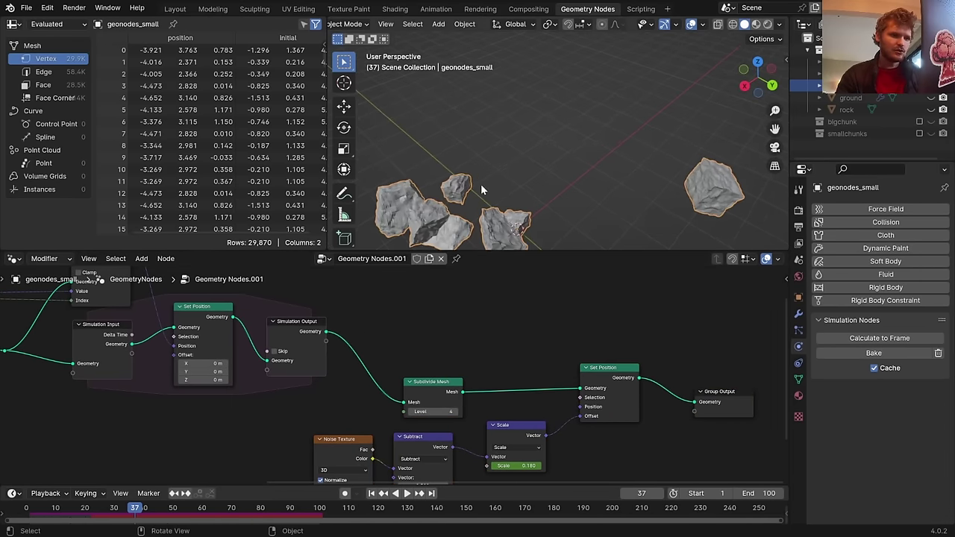
Play the animation from the start to examine the noise displacement on the moving chunks
key(shift+Left)
key(space)
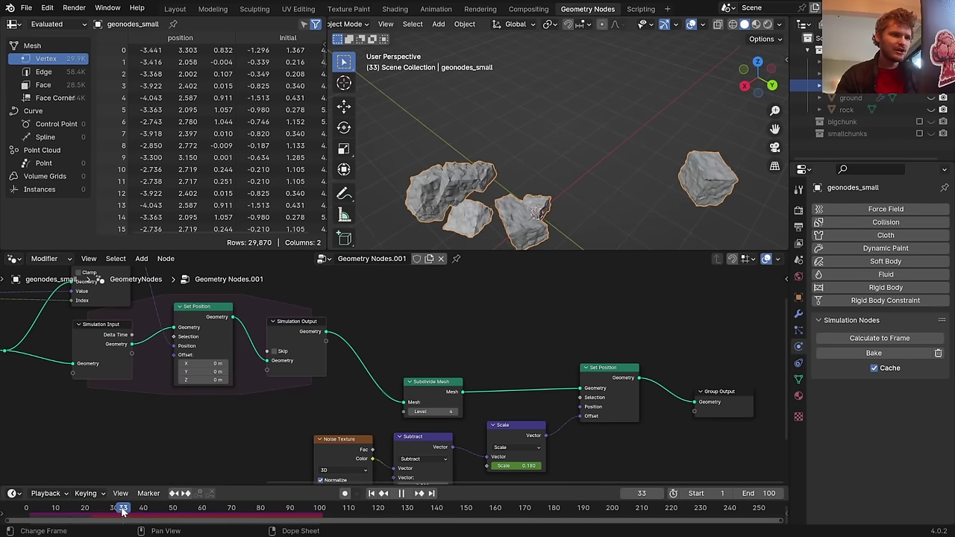
key(space)
Add a Named Attribute node beside the Noise Texture node
middle_drag(234, 349, 246, 299)
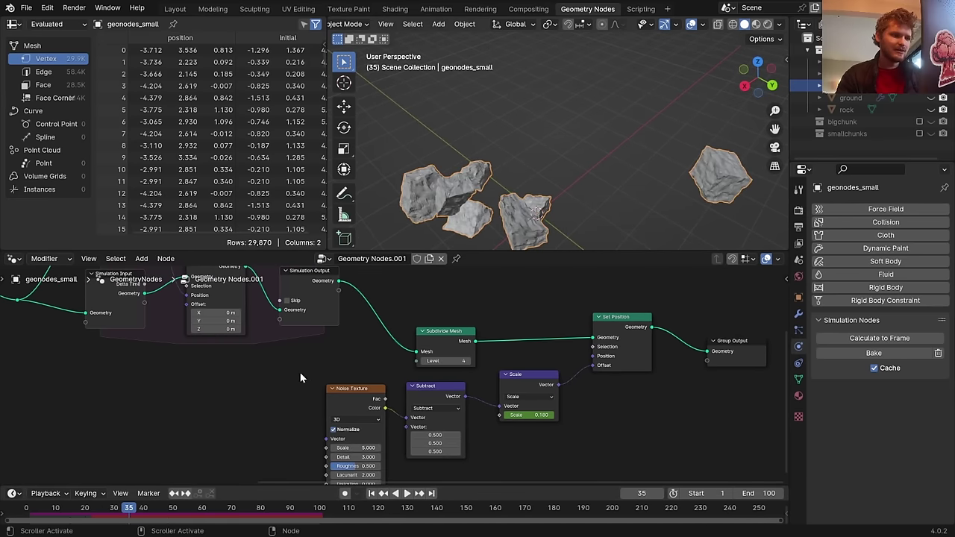
key(shift+a)
click(261, 307)
text(named)
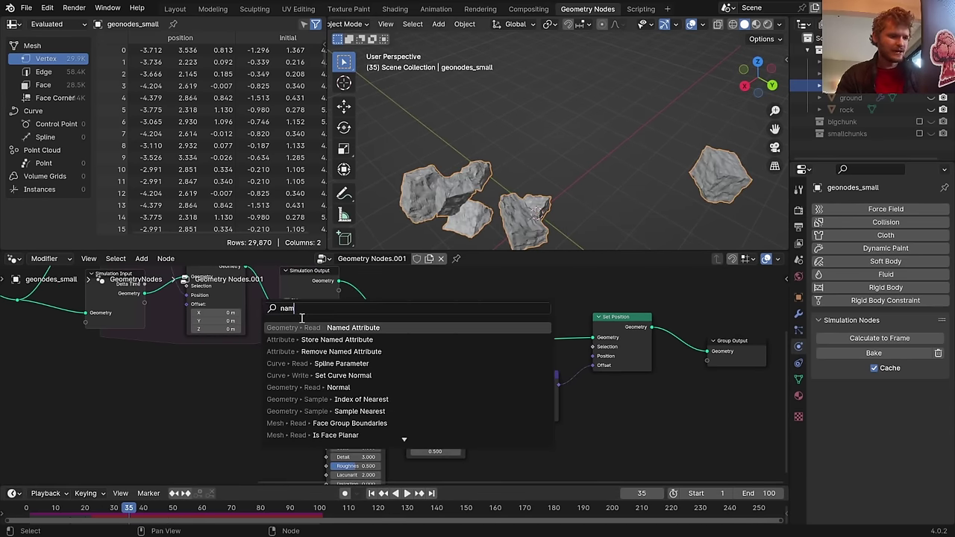
key(Return)
click(215, 453)
middle_drag(214, 453, 251, 397)
Set the Named Attribute to "initial" and connect its Attribute to the Noise Texture's Vector
click(256, 401)
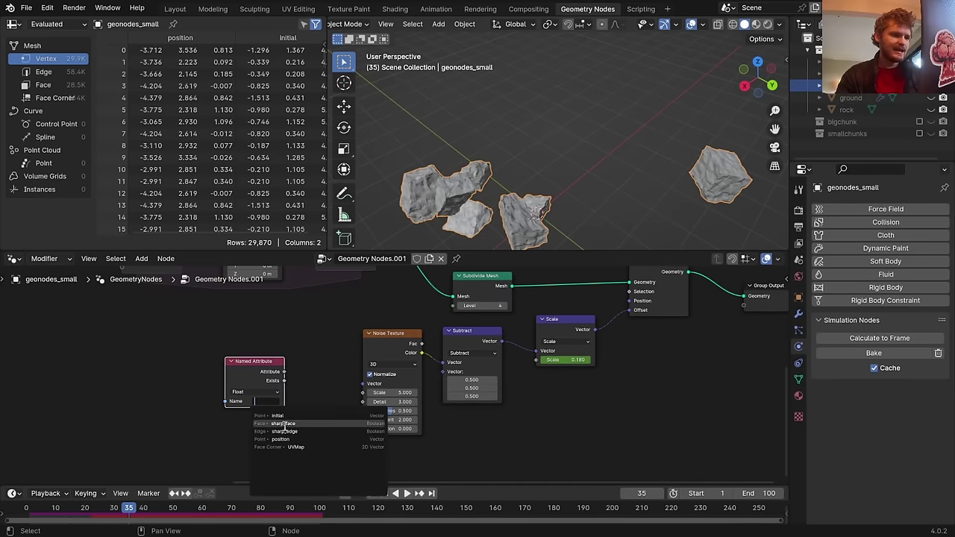
click(268, 422)
drag(284, 373, 365, 385)
Play the animation around the impact and set the Noise Texture's Scale to 3
mouse_move(125, 513)
mouse_down()
mouse_move(77, 511)
mouse_move(119, 507)
mouse_up()
key(space)
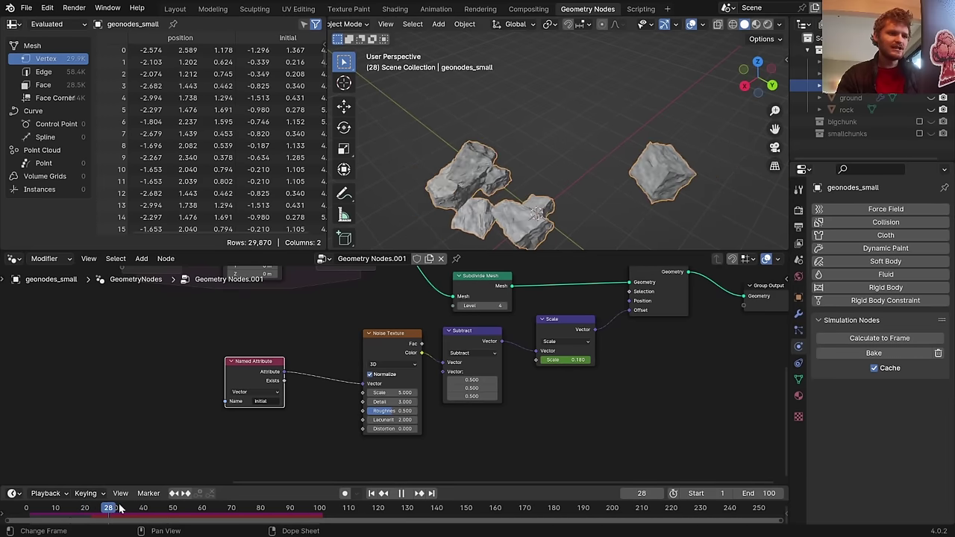
key(Return)
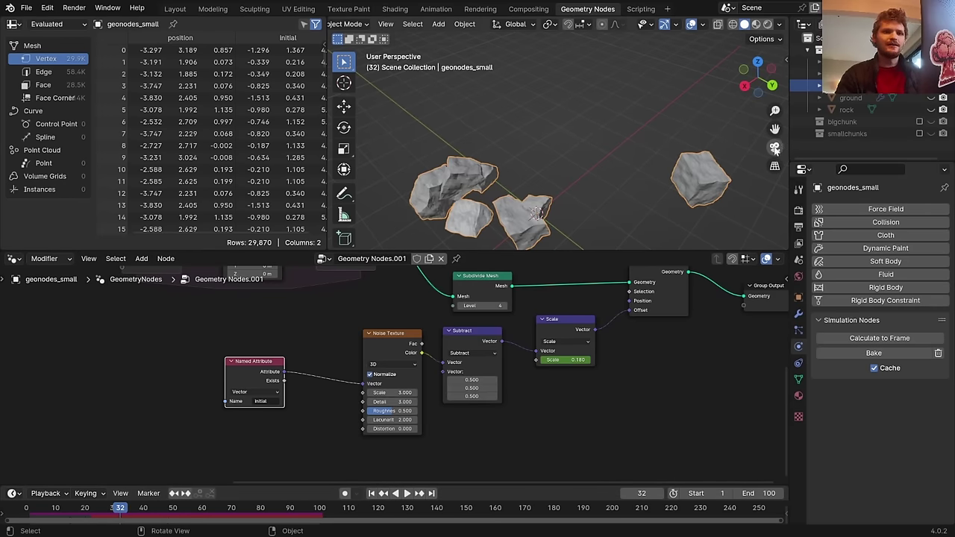
Show the ground in the viewport and scrub the animation, ending at frame 9
click(930, 97)
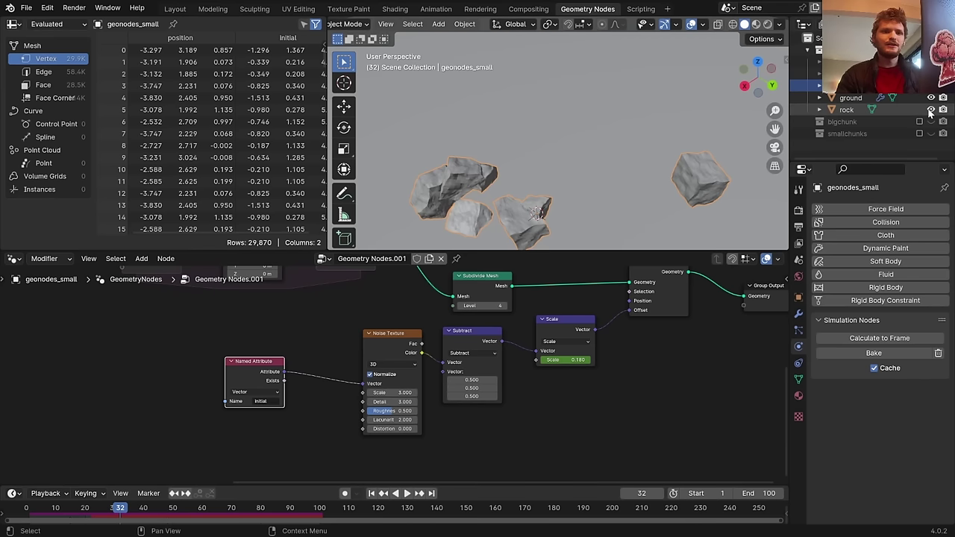
scroll(532, 86, down, 4)
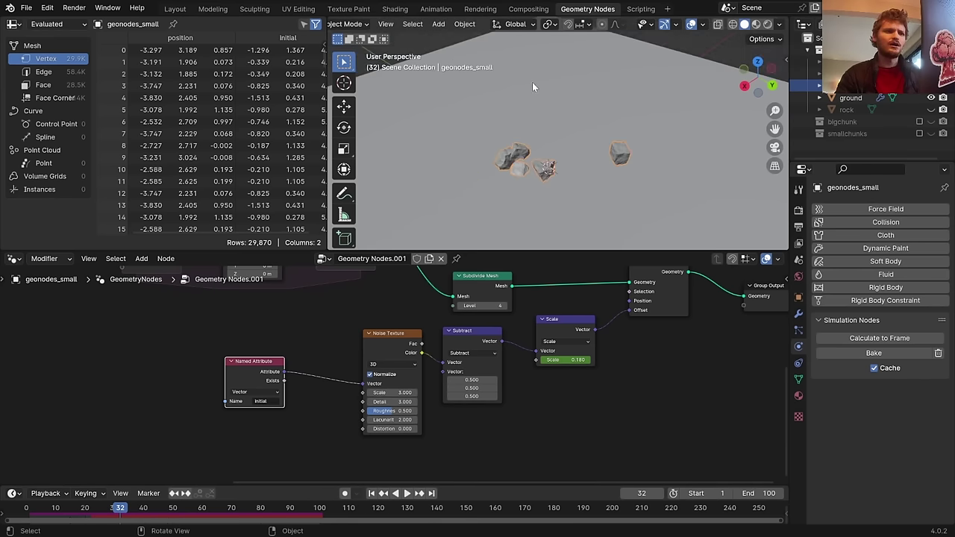
drag(142, 515, 160, 515)
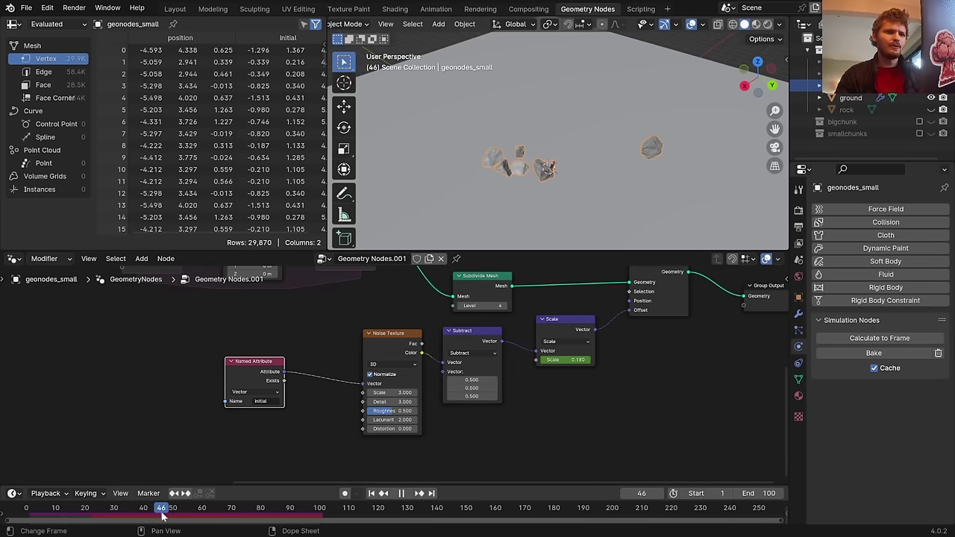
click(53, 515)
Show the remaining block geometry with the rock object hidden, and play the animation through the impact
click(931, 110)
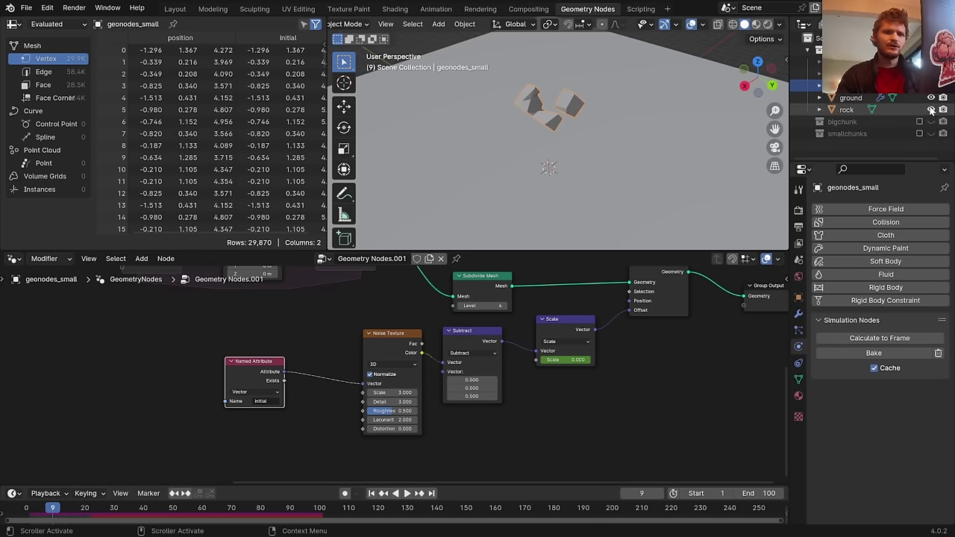
click(931, 109)
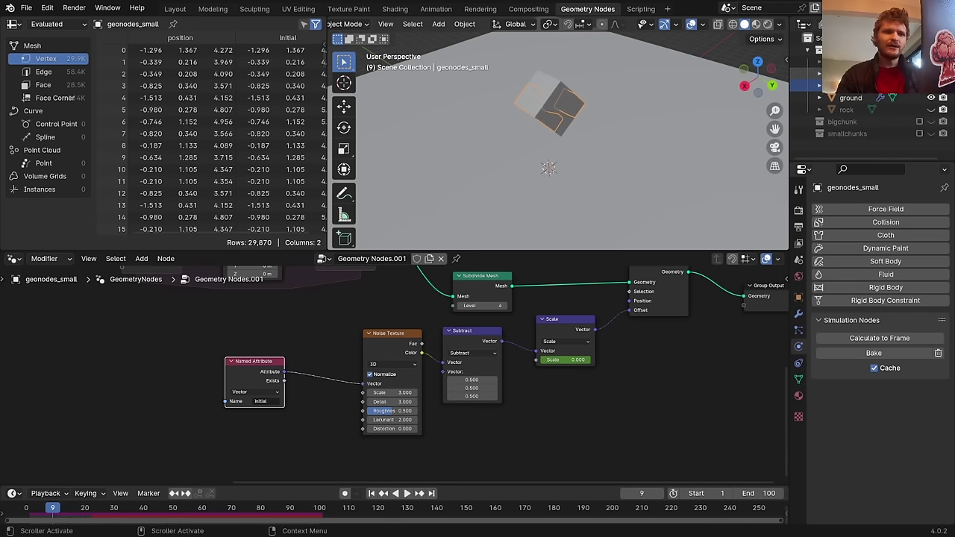
key(space)
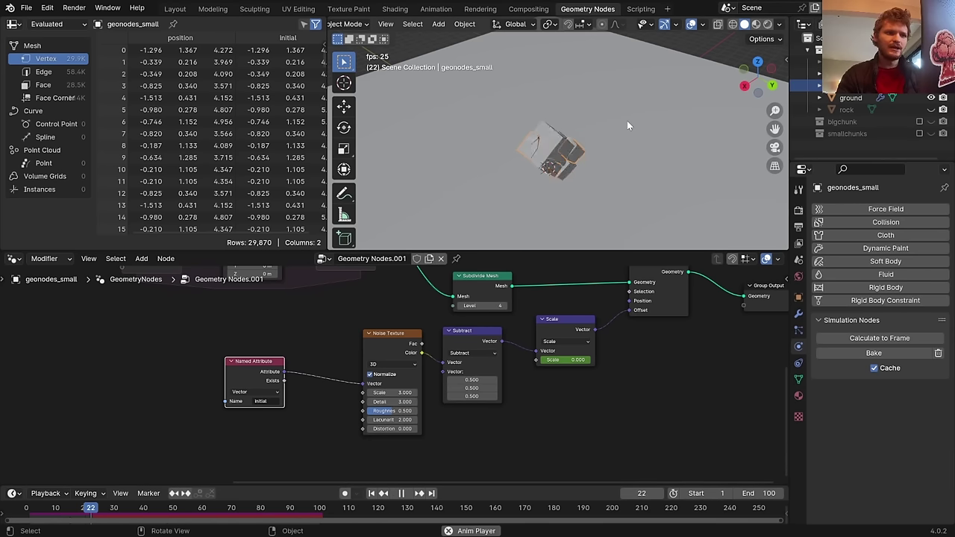
key(space)
Turn off the viewport overlays and play the debris animation for a closer look
click(690, 24)
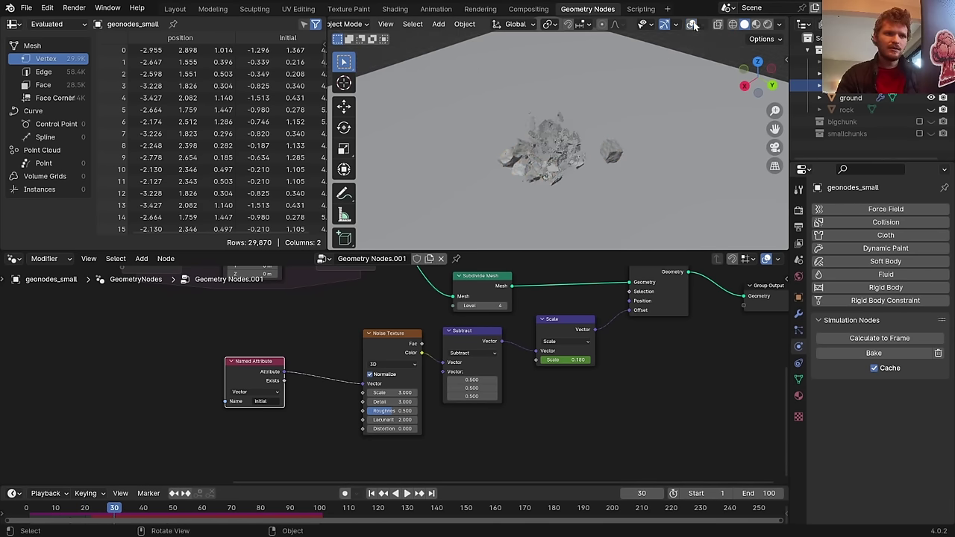
key(space)
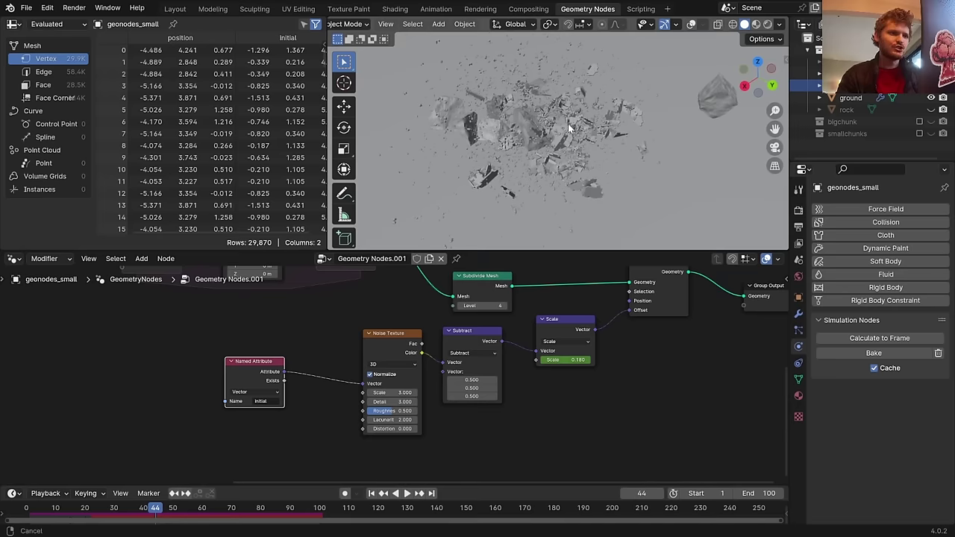
key(space)
Open the particle settings of geonodes_small and hide the ground and the other debris geometry in the viewport
click(799, 330)
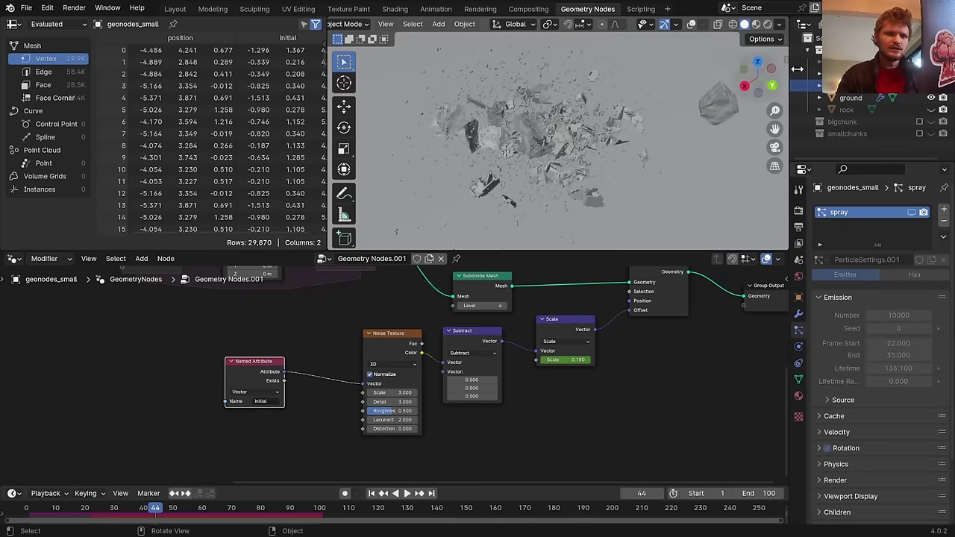
click(930, 98)
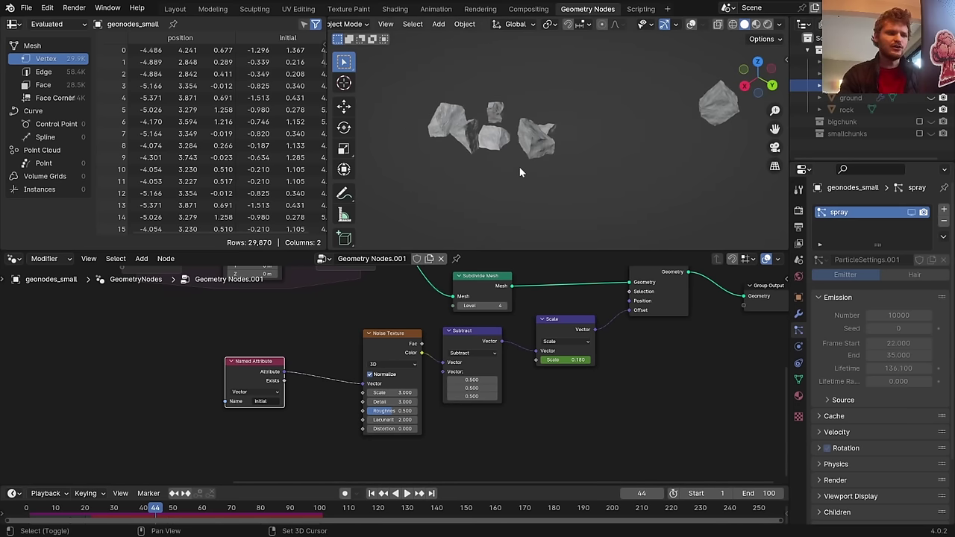
Play the displaced chunks' animation from the start and save the file
key(shift+Left)
key(space)
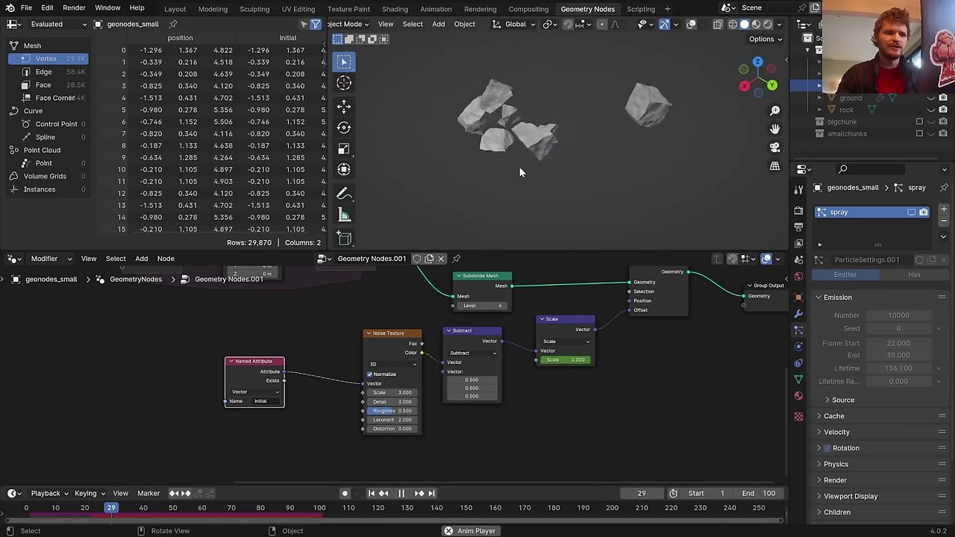
key(space)
key(ctrl+s)
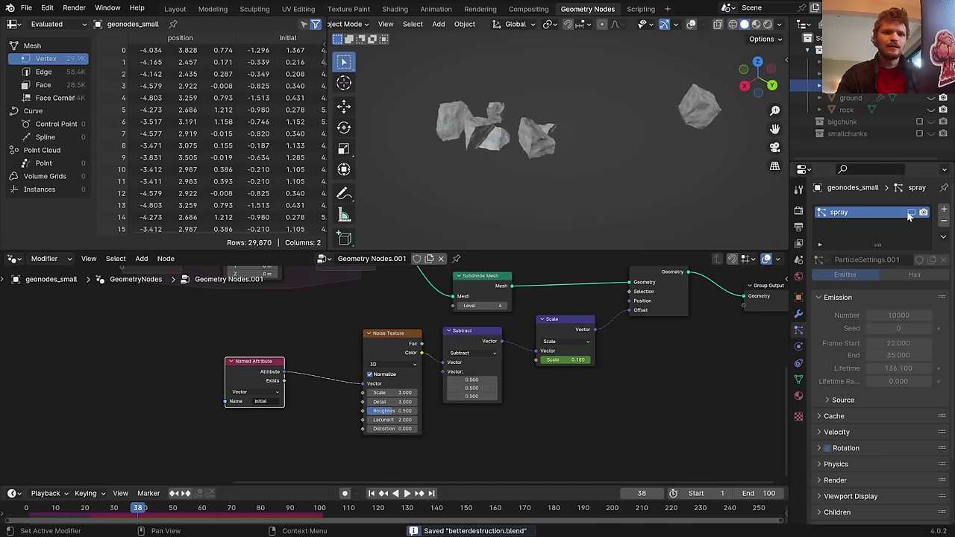
Play the debris animation from the first frame with the spray particles shown in the viewport
key(shift+Left)
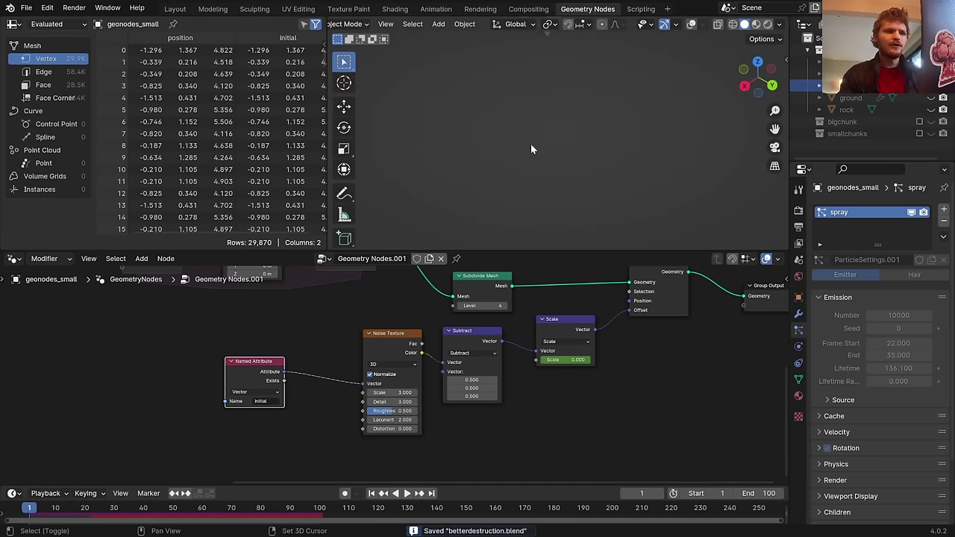
key(space)
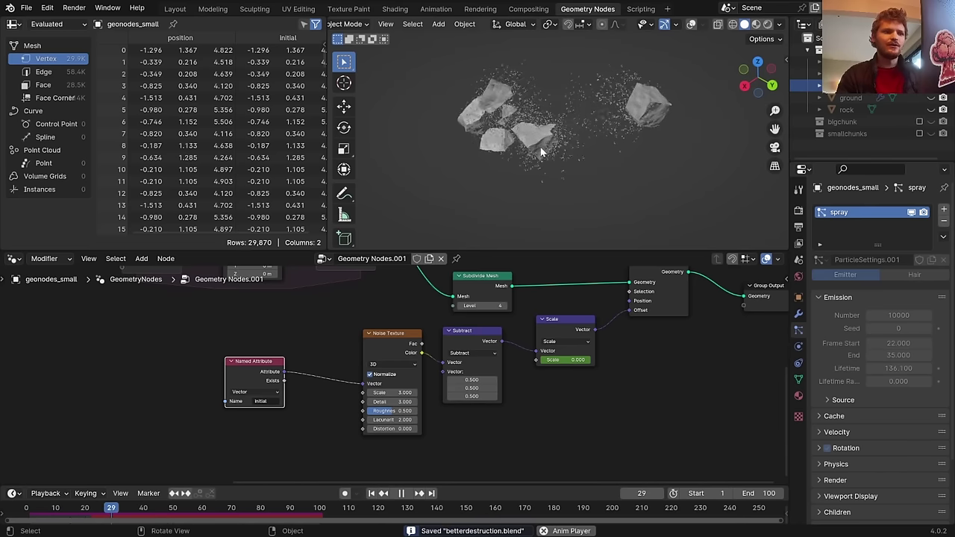
key(space)
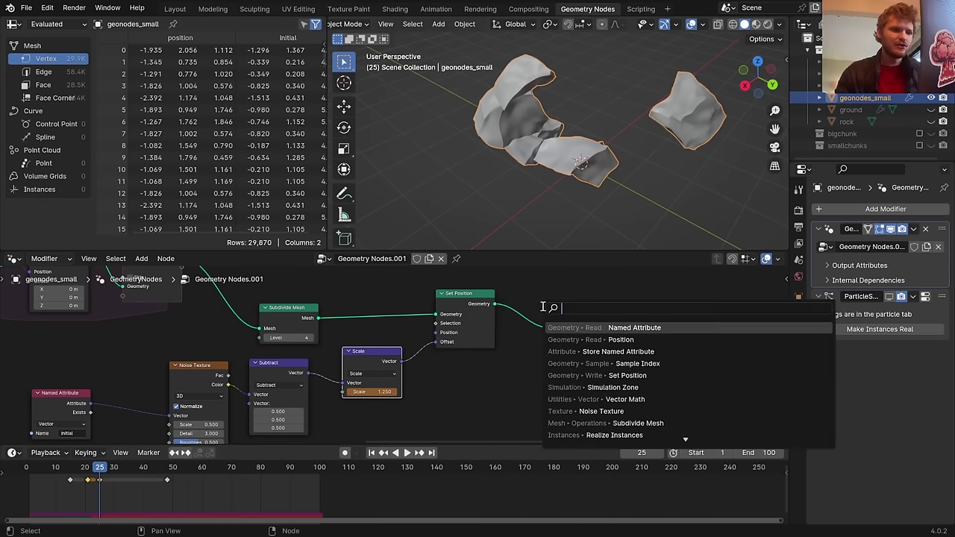
Add a second Set Position node between the displacing Set Position and the Group Output, spaced apart from the first
click(628, 375)
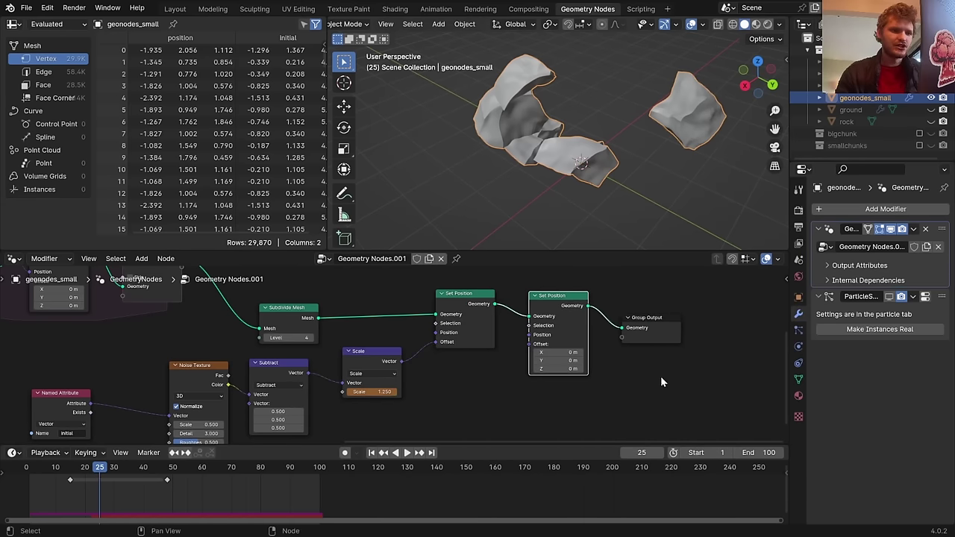
click(597, 316)
middle_drag(597, 317, 528, 319)
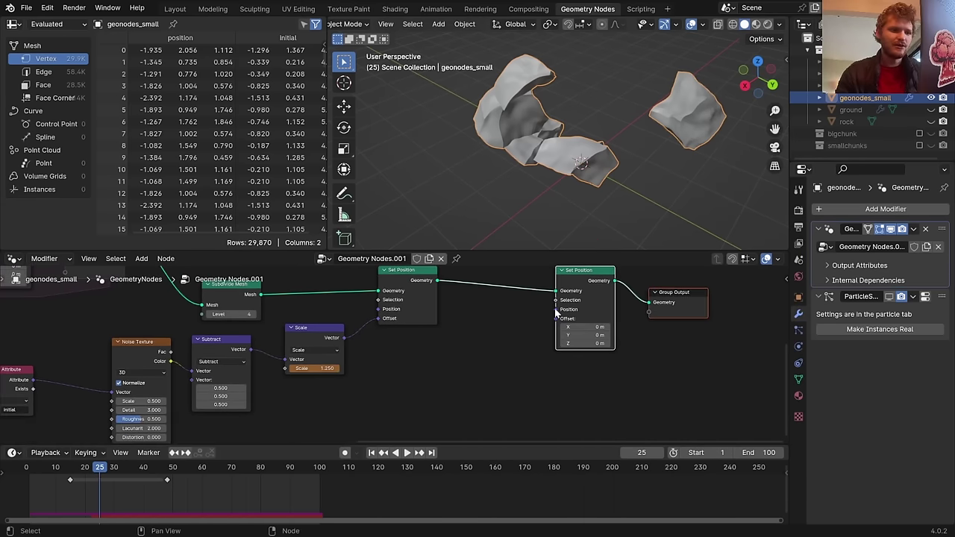
Drive the new Set Position's Position with a vector Blur Attribute node that takes a Position node as its value
drag(555, 310, 437, 351)
text(blur)
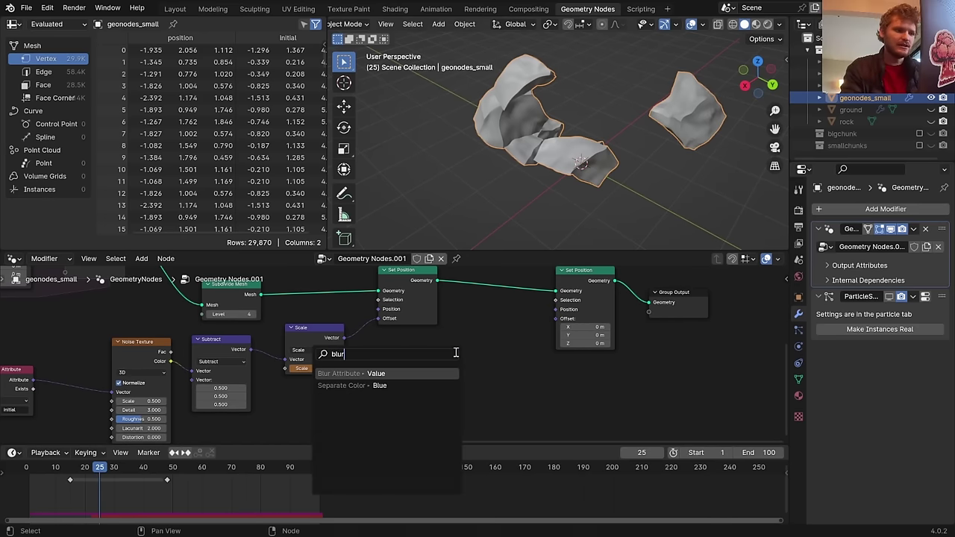
key(Return)
click(480, 335)
drag(431, 358, 386, 386)
text(pos)
key(Return)
click(387, 389)
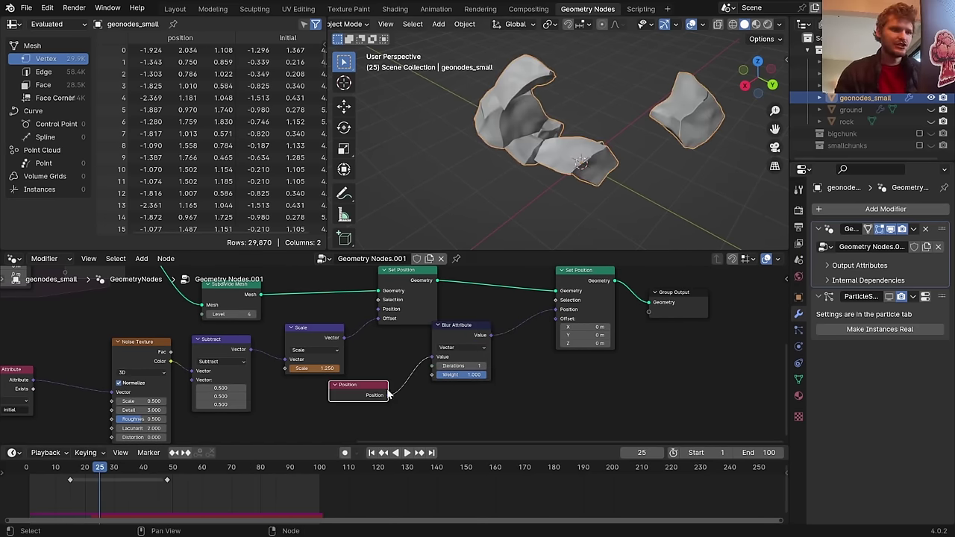
click(579, 271)
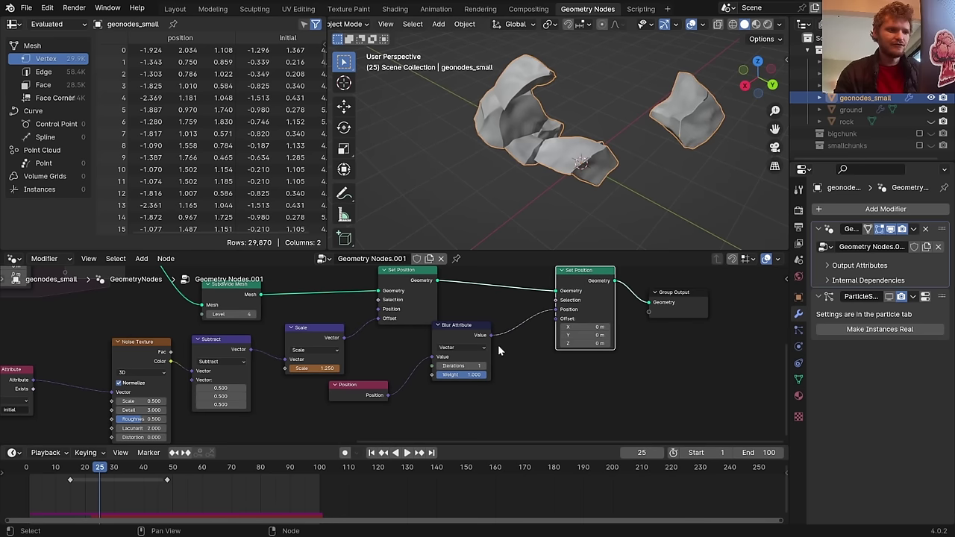
Set the Blur Attribute's iterations to 5
click(482, 366)
click(483, 366)
click(483, 366)
click(483, 366)
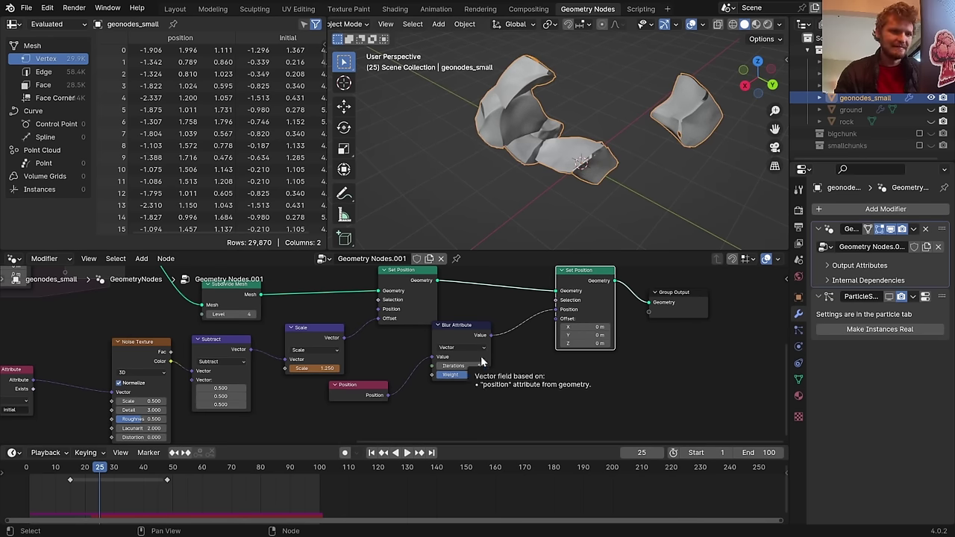
Insert a Merge by Distance node between the displacing Set Position and the blurring Set Position
middle_drag(525, 354, 507, 365)
key(shift+a)
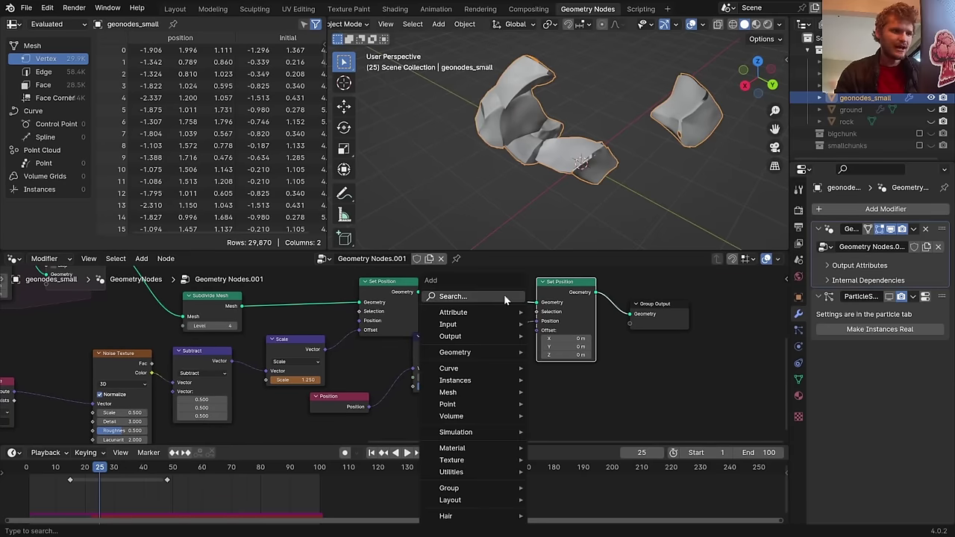
text(merge)
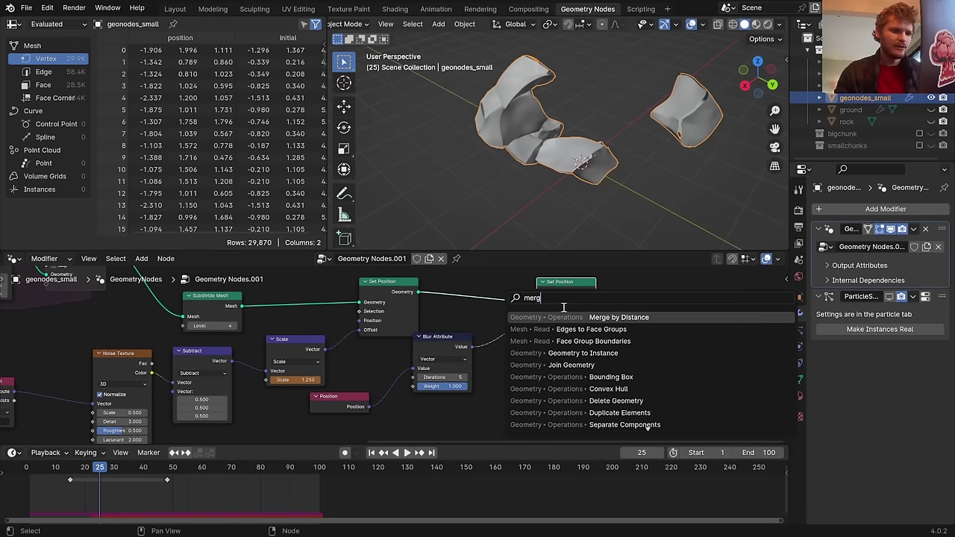
key(Return)
click(461, 317)
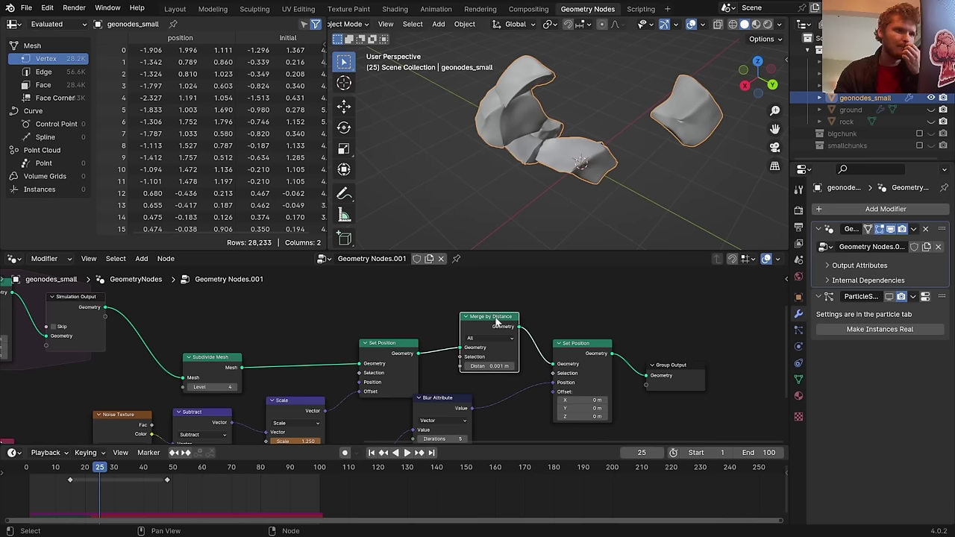
Mute and unmute the blurring Set Position node to compare the chunks with and without smoothing
click(590, 341)
key(m)
key(m)
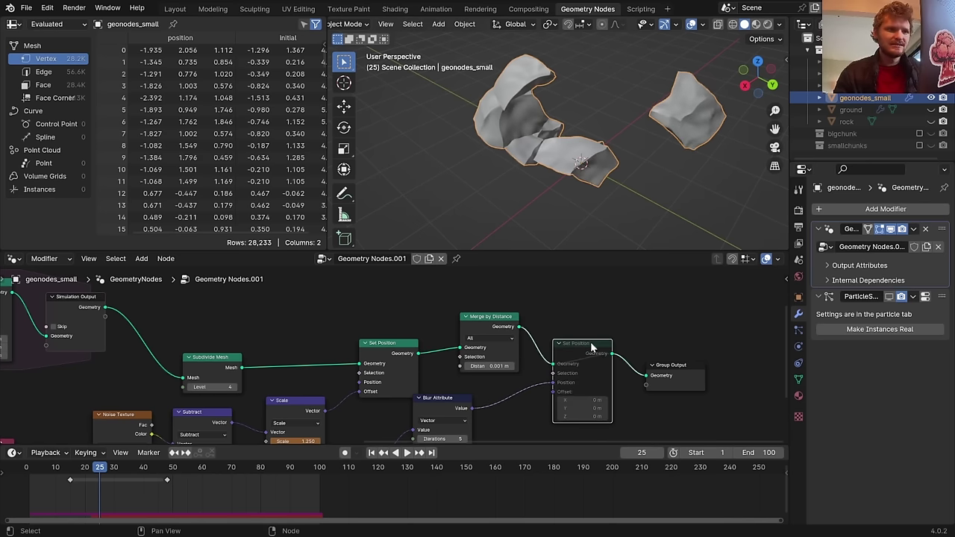
Try a Noise Texture scale of 0.2 with the displacement's Scale value at 2.55
scroll(373, 359, down, 5)
scroll(373, 358, left, 5)
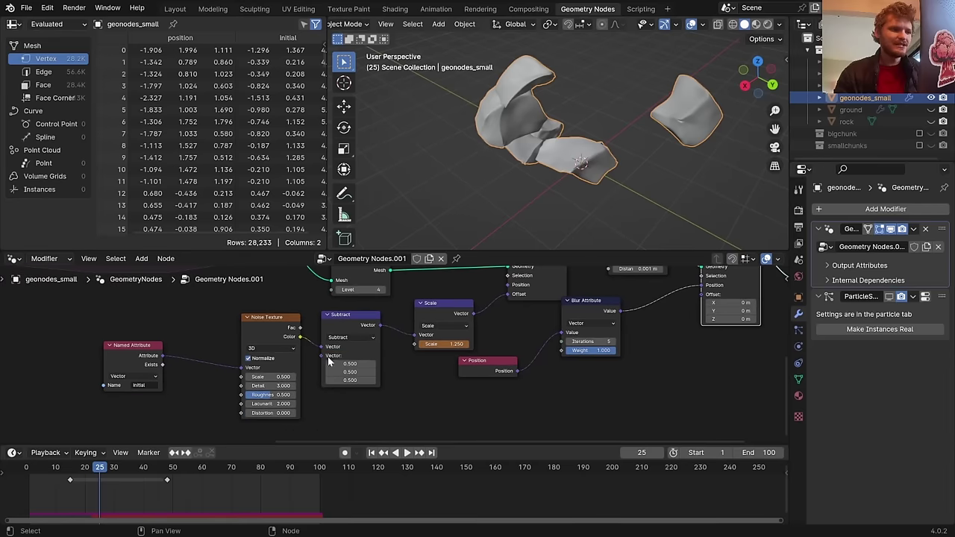
text(0)
key(Return)
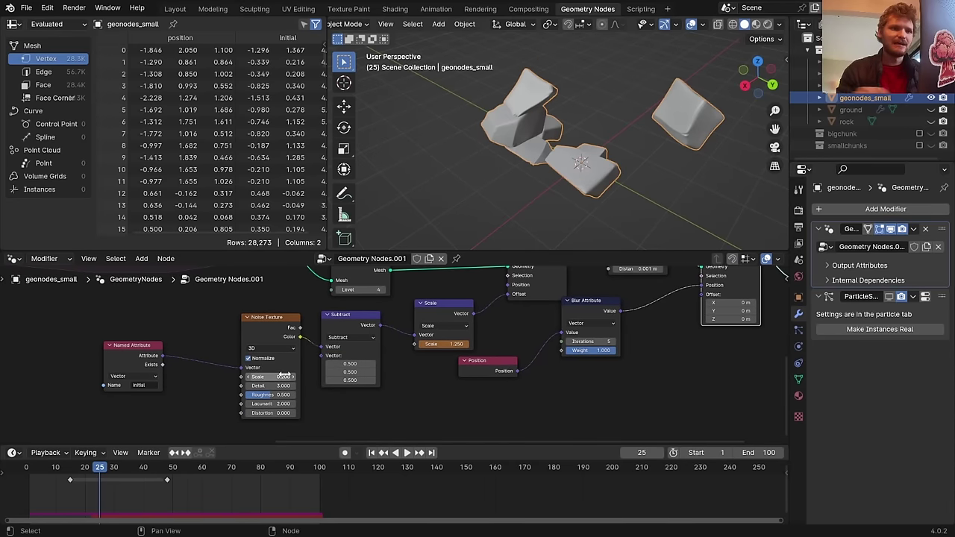
drag(451, 343, 382, 365)
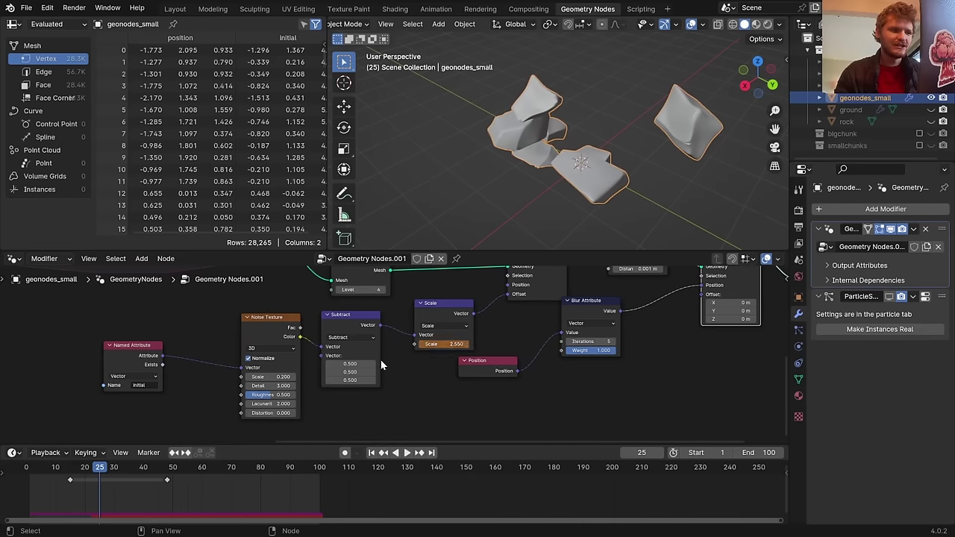
Set the Noise Texture's scale to 1 and the displacement's Scale value to about 0.97
click(286, 382)
text(1)
key(Return)
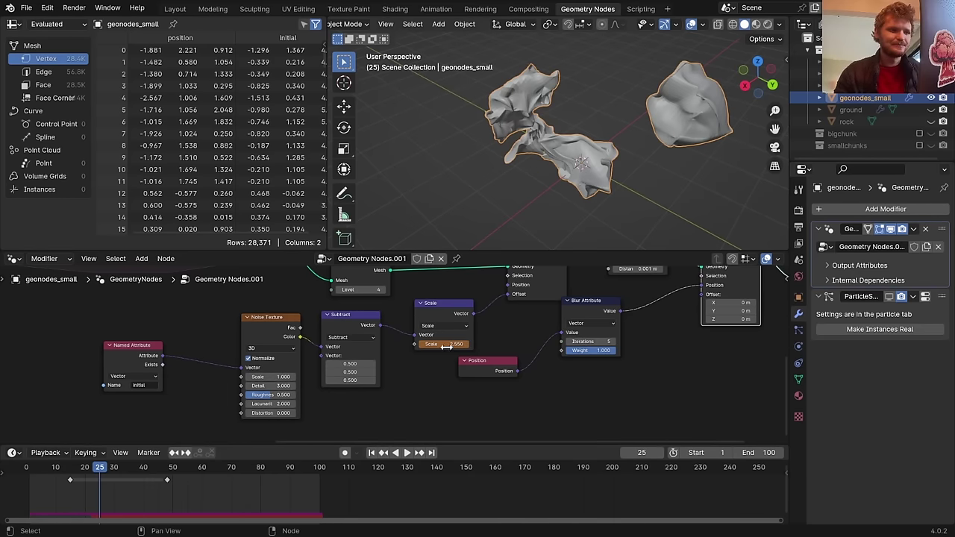
mouse_move(446, 344)
mouse_down()
mouse_move(414, 344)
mouse_move(456, 345)
mouse_up()
click(452, 307)
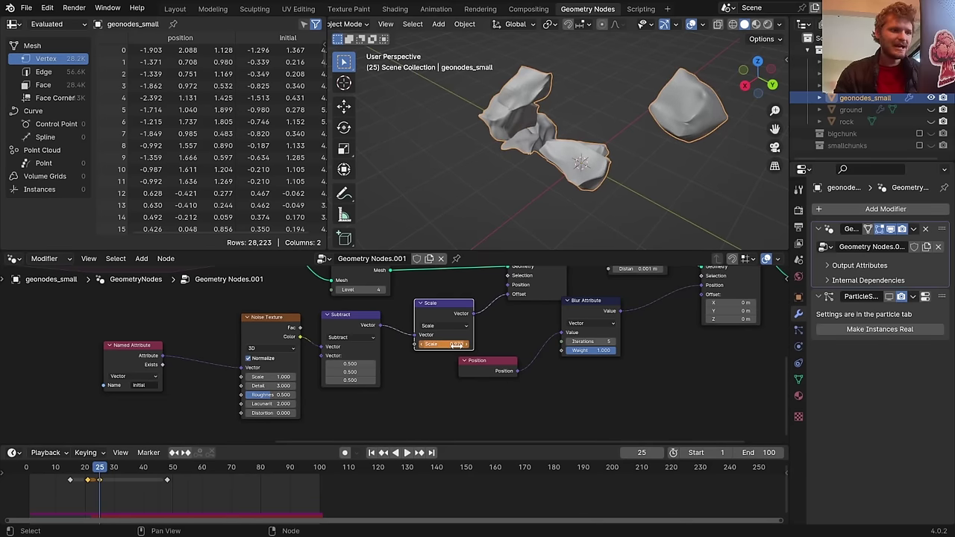
Make room in the node chain and insert a duplicated Set Position node between the displacing Set Position and Merge by Distance
scroll(555, 362, down, 2)
drag(656, 295, 757, 312)
drag(645, 359, 479, 344)
key(g)
click(620, 388)
middle_drag(579, 274, 572, 294)
key(shift+d)
click(484, 300)
drag(487, 301, 590, 322)
Duplicate the Named Attribute, Noise Texture, Subtract and Scale nodes and connect the copied Scale to the inserted Set Position's Offset
middle_drag(460, 376, 521, 346)
drag(515, 373, 250, 328)
key(shift+d)
click(334, 395)
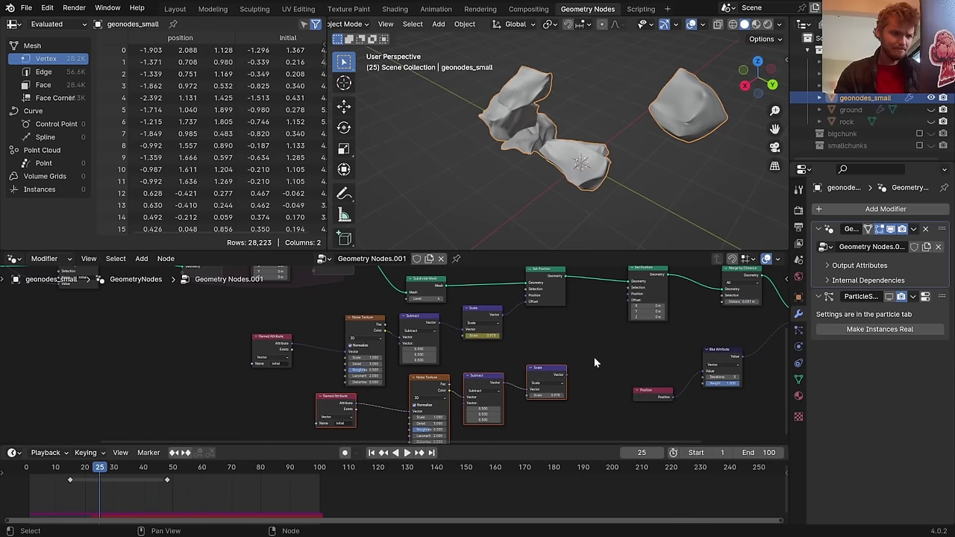
drag(565, 374, 629, 302)
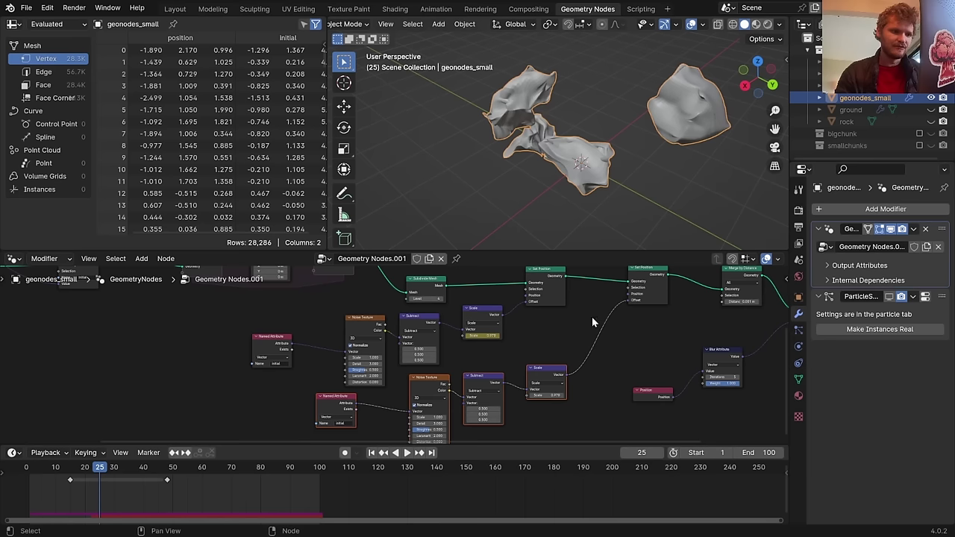
Keyframe the duplicated Scale node's value at 0 on frame 21
click(533, 379)
click(491, 315)
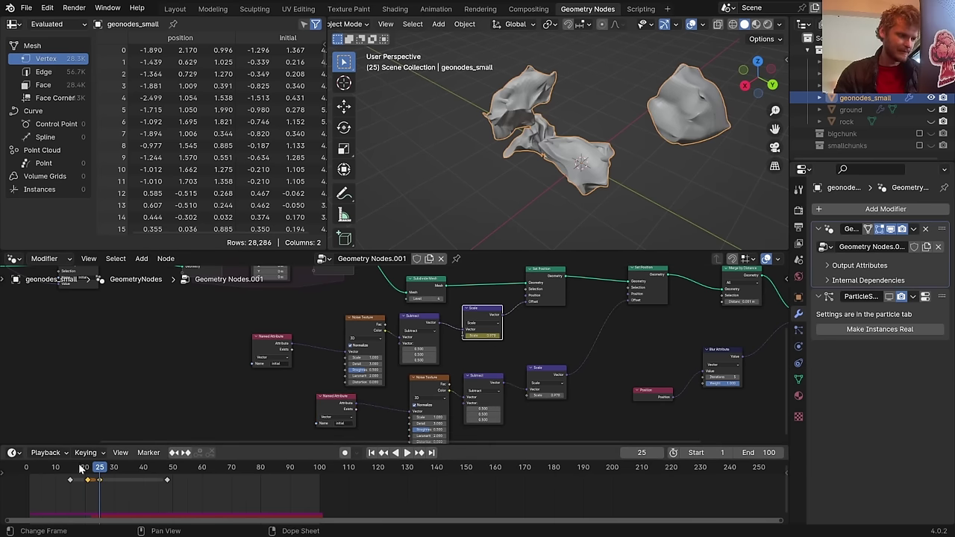
drag(92, 468, 88, 469)
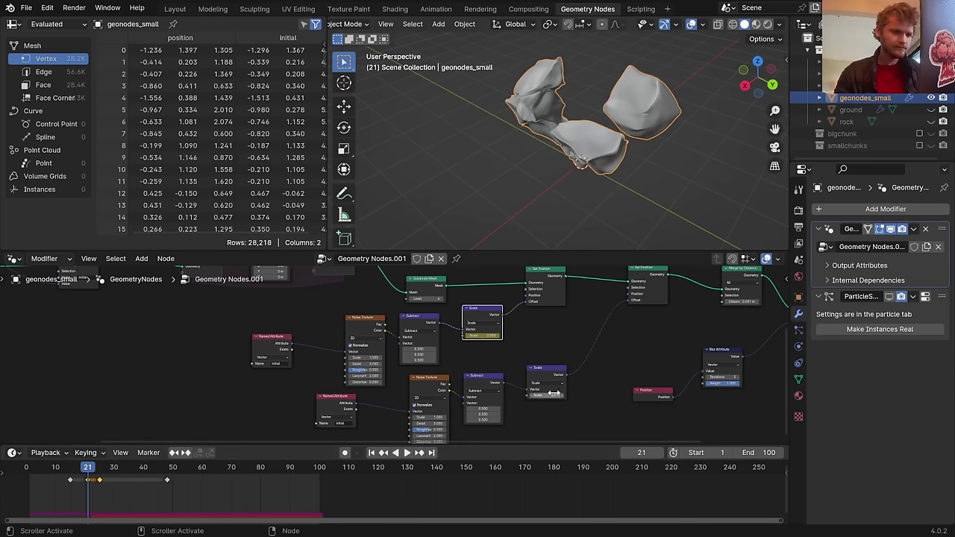
drag(556, 398, 554, 393)
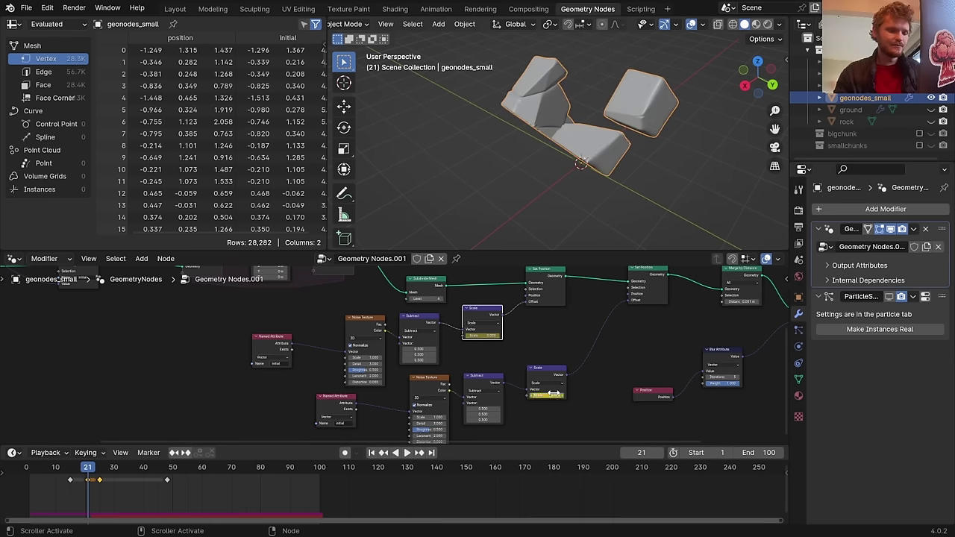
Keyframe the duplicated Scale value at 0.55 on frame 25 and raise the duplicated Noise Texture's scale for finer detail
key(space)
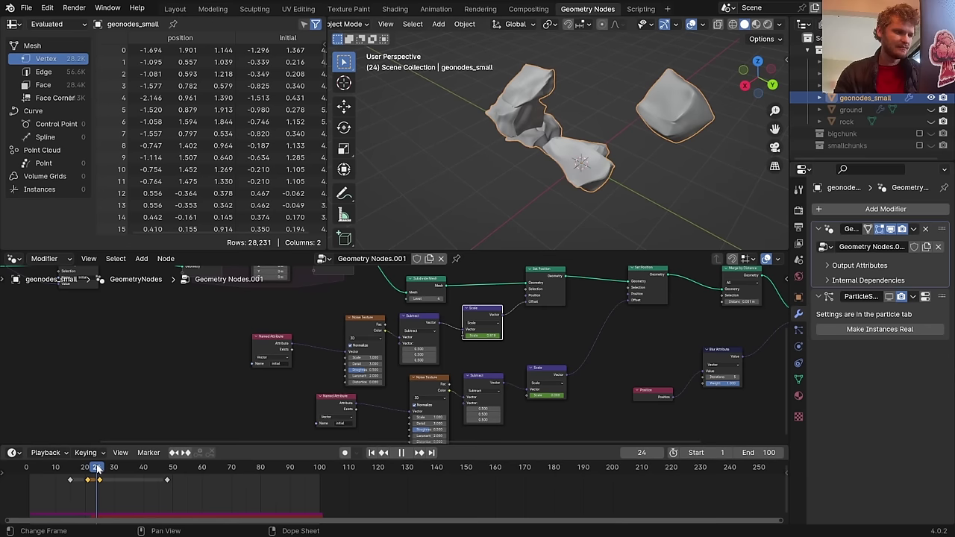
key(space)
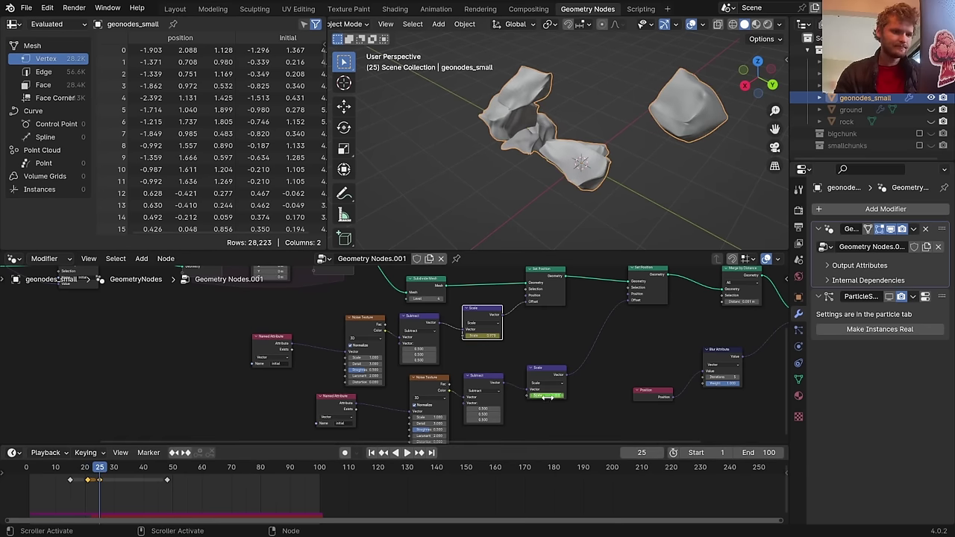
shift+drag(548, 395, 542, 371)
scroll(485, 377, up, 4)
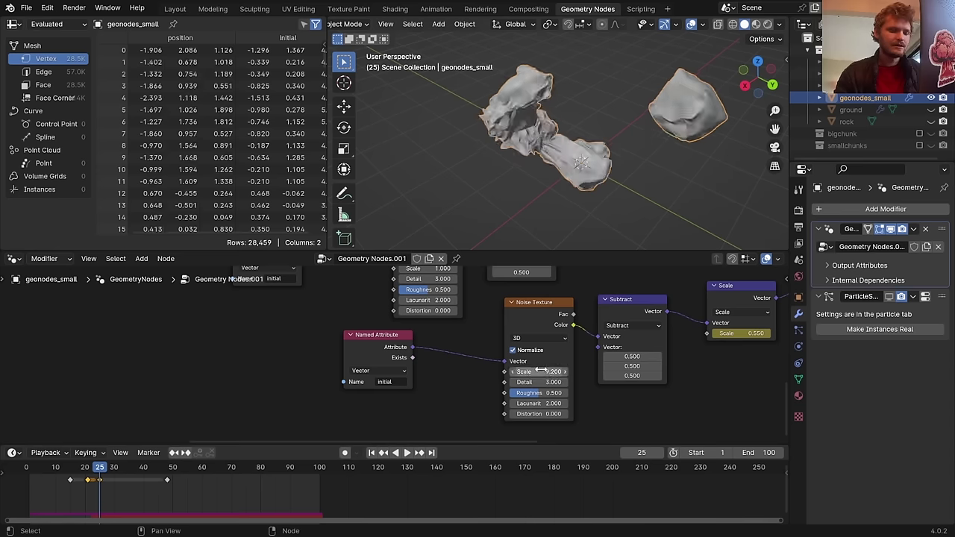
Set the Scale of the lower Noise Texture node to 7
click(542, 371)
text(7)
key(Return)
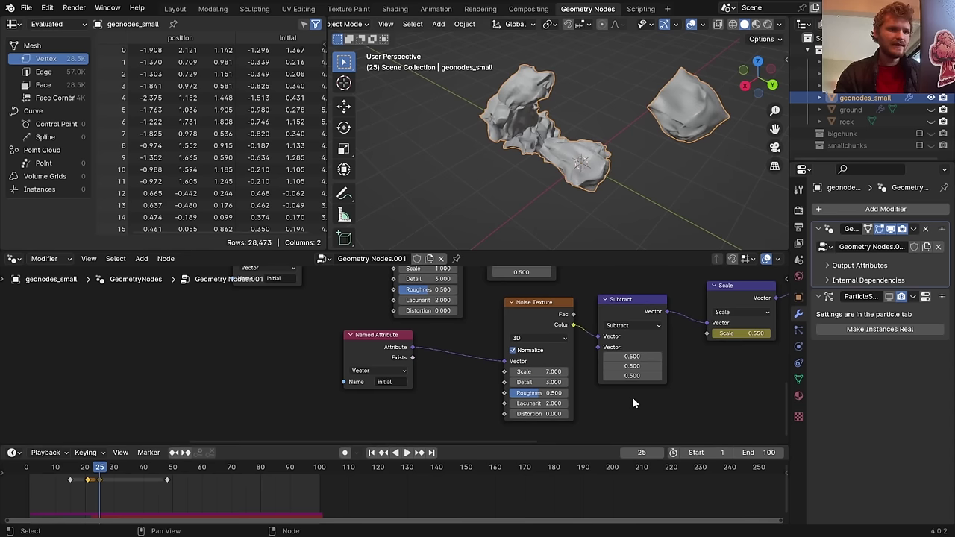
middle_drag(664, 372, 592, 376)
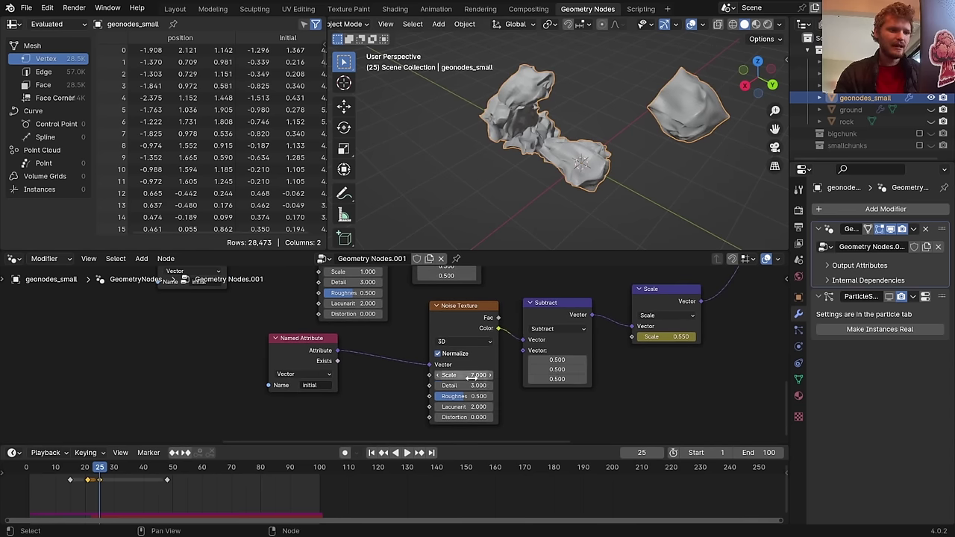
mouse_move(472, 375)
mouse_down()
mouse_move(483, 375)
mouse_move(474, 376)
mouse_up()
Duplicate the second Set Position node and insert the copy between the last Set Position node and the Group Output
scroll(562, 336, down, 2)
middle_drag(215, 398, 440, 398)
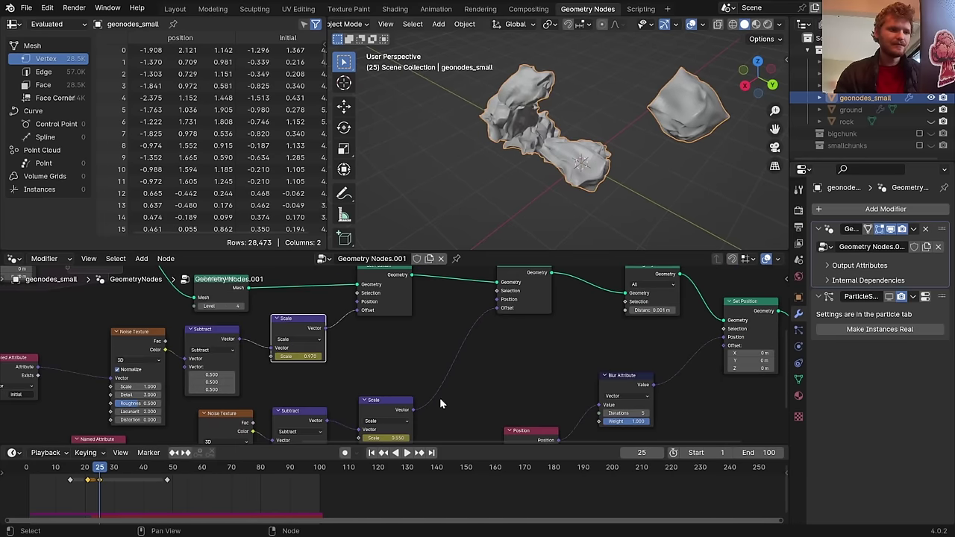
click(511, 276)
scroll(181, 344, down, 2)
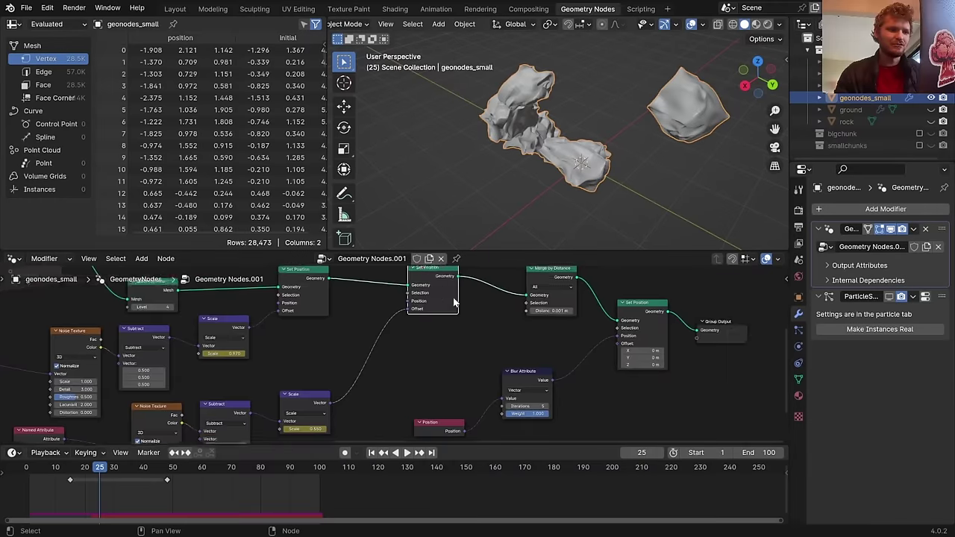
key(shift+d)
click(469, 315)
Dissolve the original second Set Position node and connect the lower Scale node's vector to the new Set Position's Offset
click(420, 305)
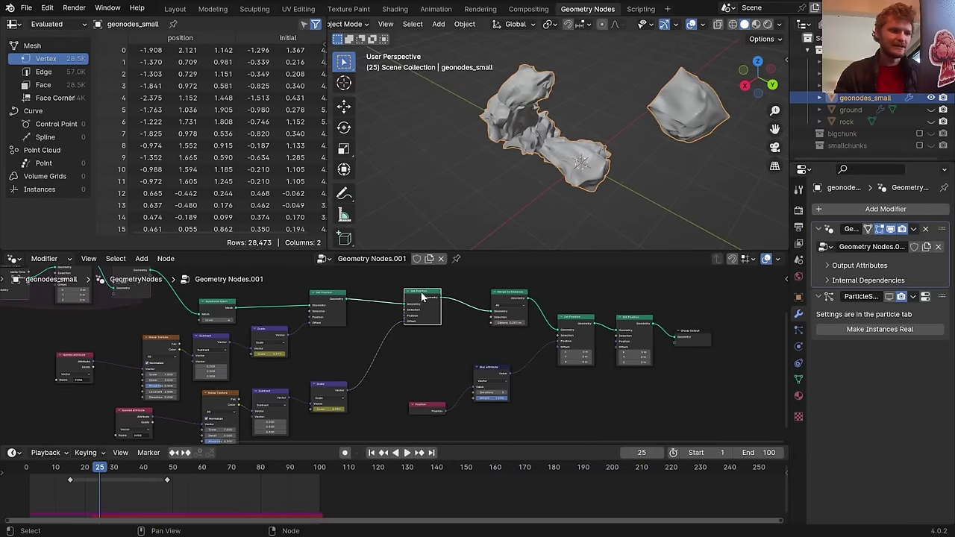
key(ctrl+x)
drag(346, 389, 615, 347)
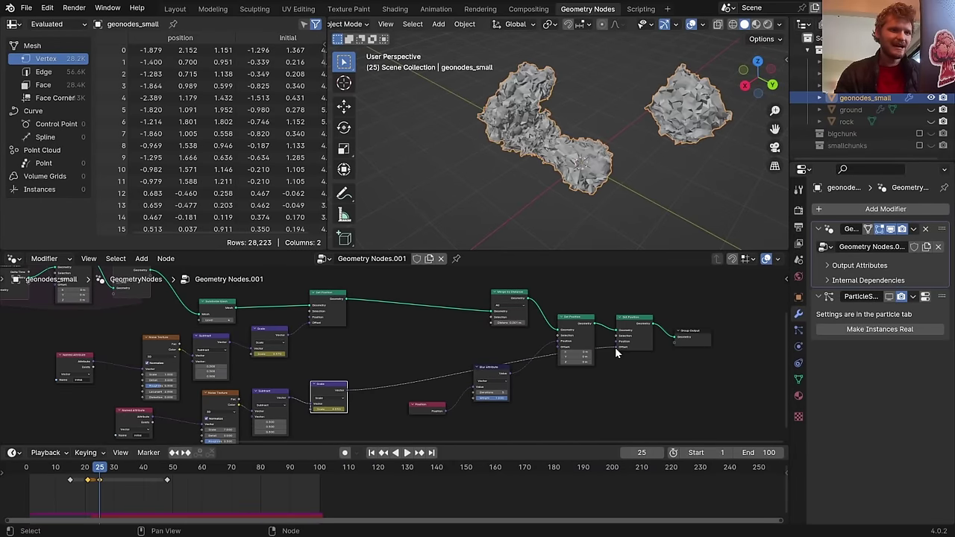
Try -0.02 as the lower Scale node's factor, then key it at 0.18 on frame 25
scroll(615, 347, up, 3)
middle_drag(379, 386, 554, 360)
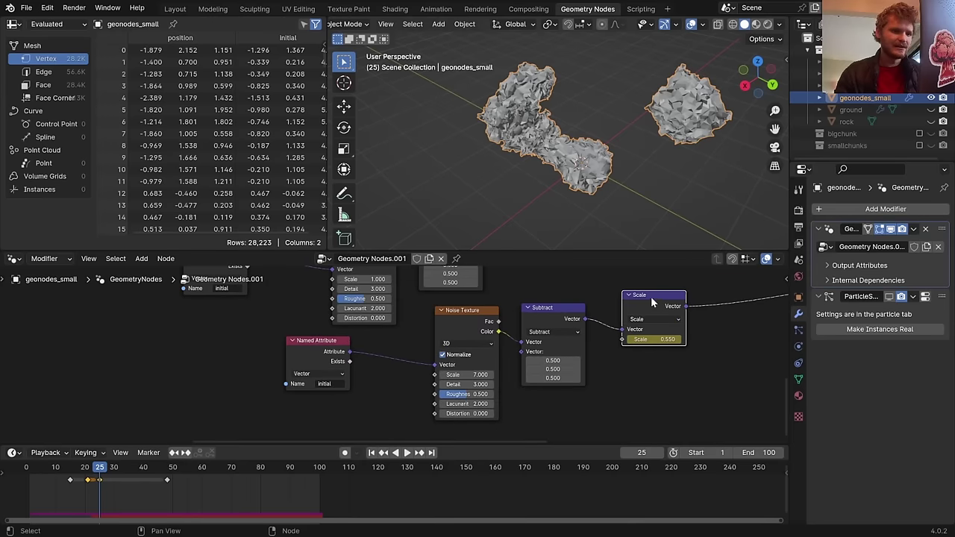
double_click(655, 338)
text(-0.02)
key(Return)
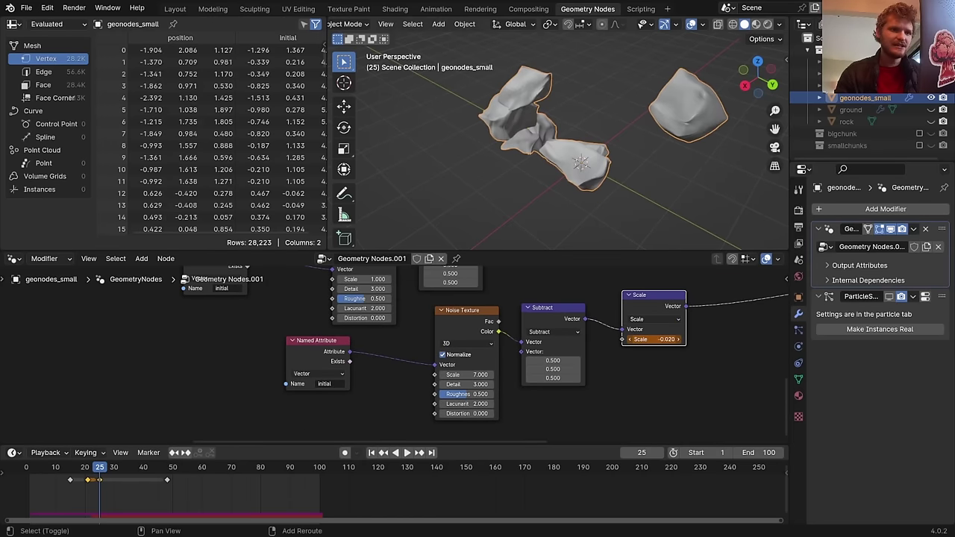
mouse_move(655, 338)
mouse_down()
mouse_move(670, 339)
mouse_move(662, 338)
mouse_up()
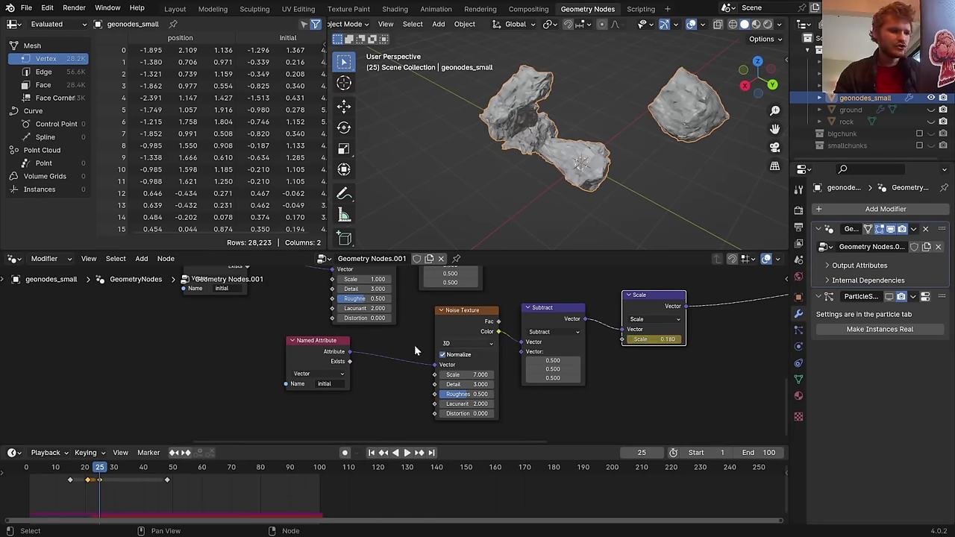
Set the lower Noise Texture's Scale to 6 and key the lower Scale node's factor at 0.12 on frame 25
click(464, 373)
text(8)
key(Return)
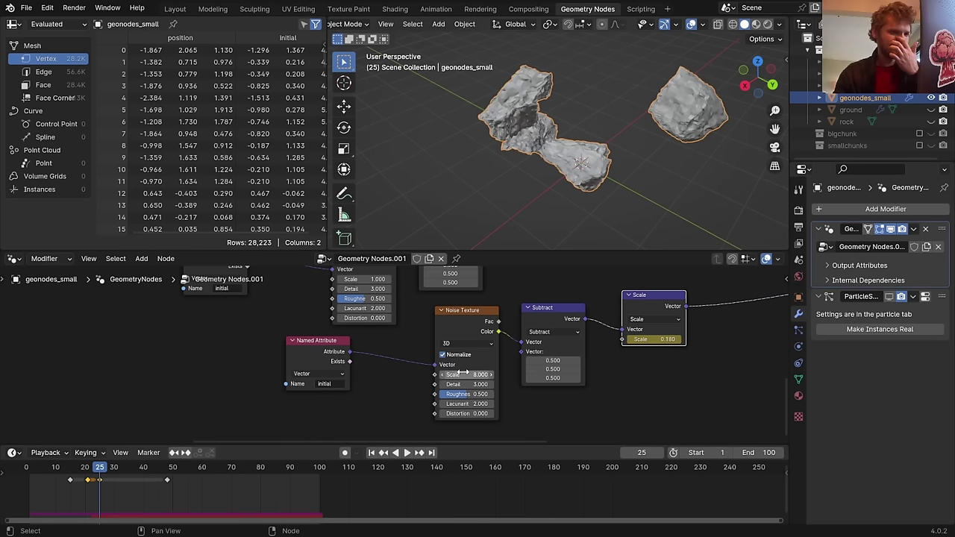
click(463, 374)
text(6)
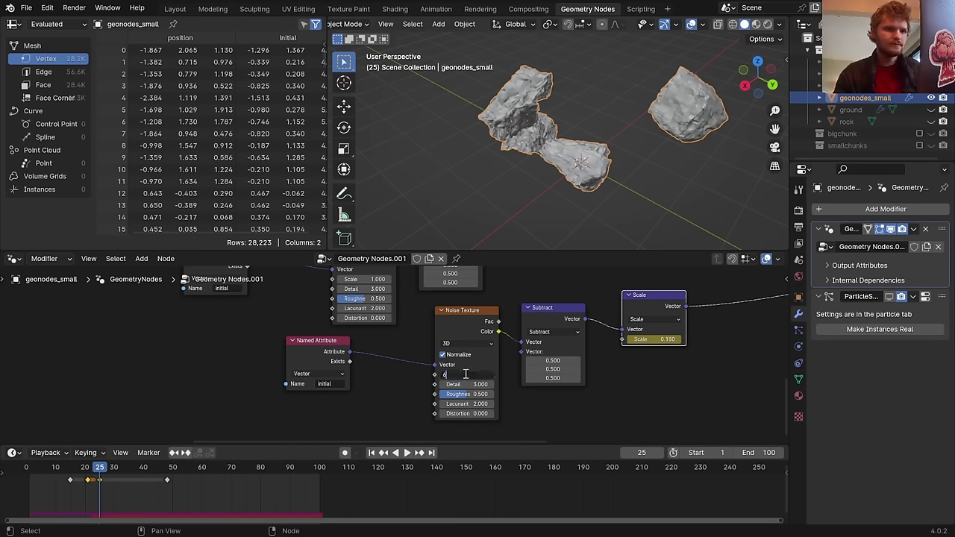
key(Return)
shift+drag(666, 340, 666, 339)
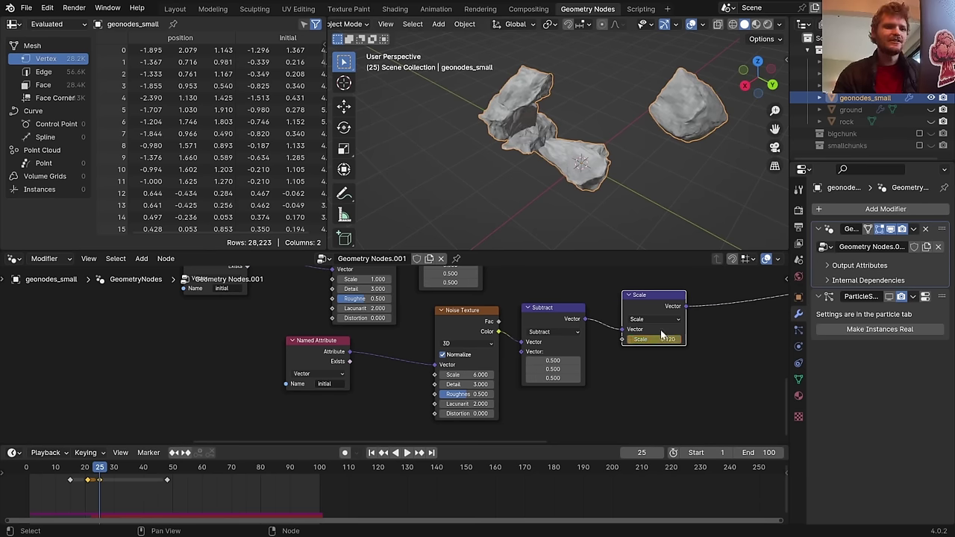
Set the Blur Attribute node's Weight to 0 and keyframe it on frame 21
scroll(573, 313, down, 5)
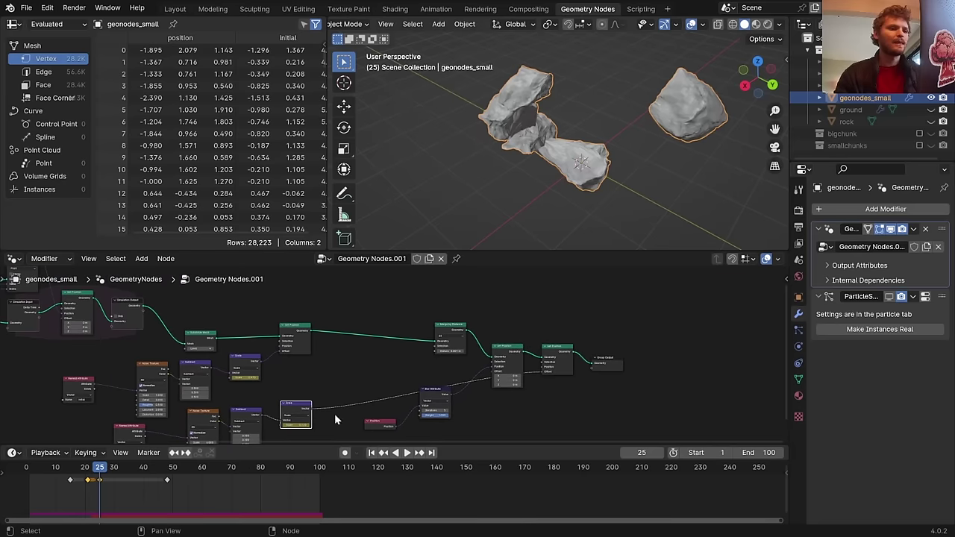
mouse_move(80, 471)
mouse_down()
mouse_move(106, 467)
mouse_move(82, 467)
mouse_up()
scroll(444, 361, up, 2)
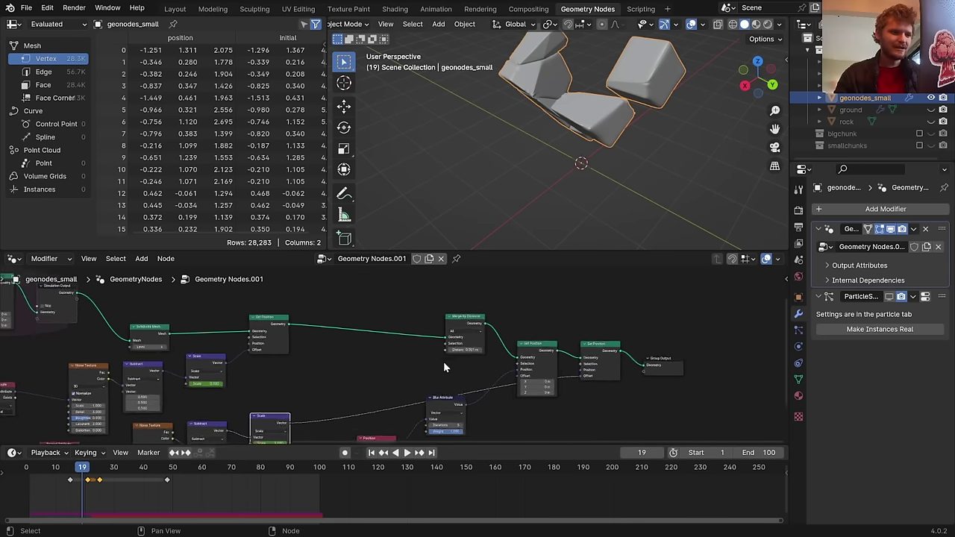
scroll(443, 361, up, 2)
click(438, 401)
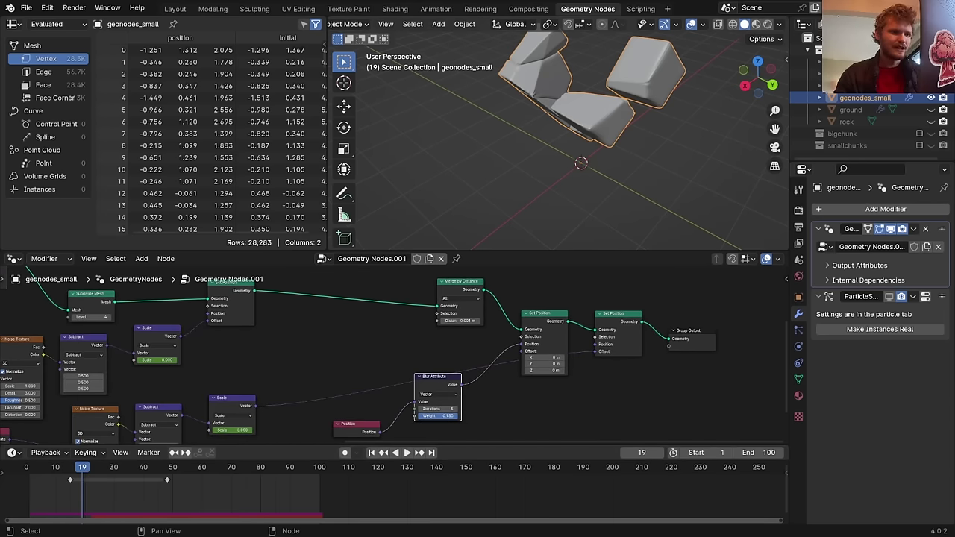
drag(438, 416, 414, 416)
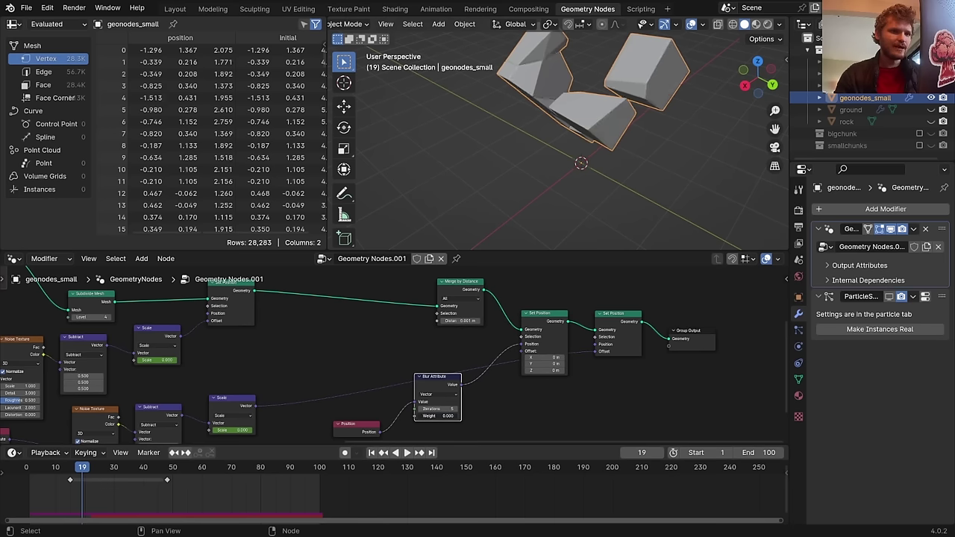
click(239, 404)
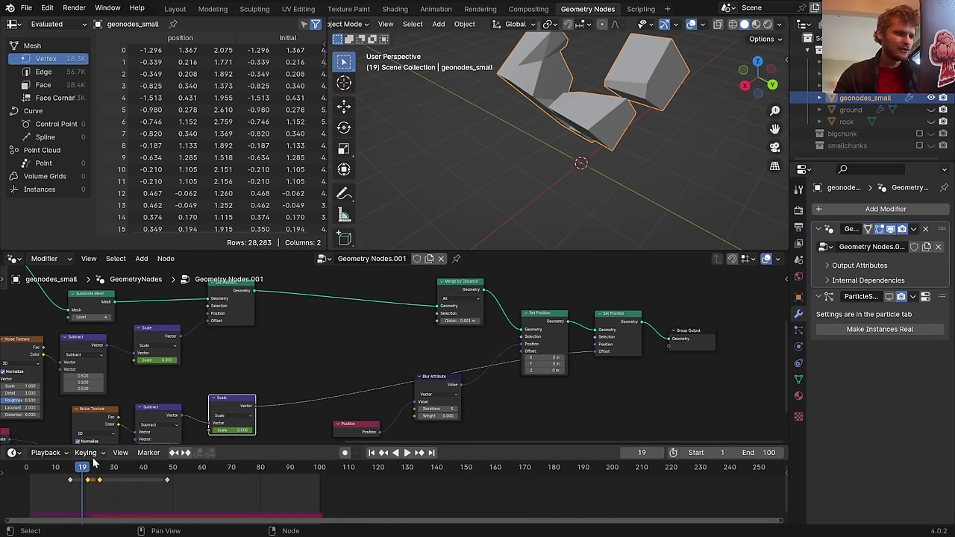
key(Up)
scroll(498, 377, up, 2)
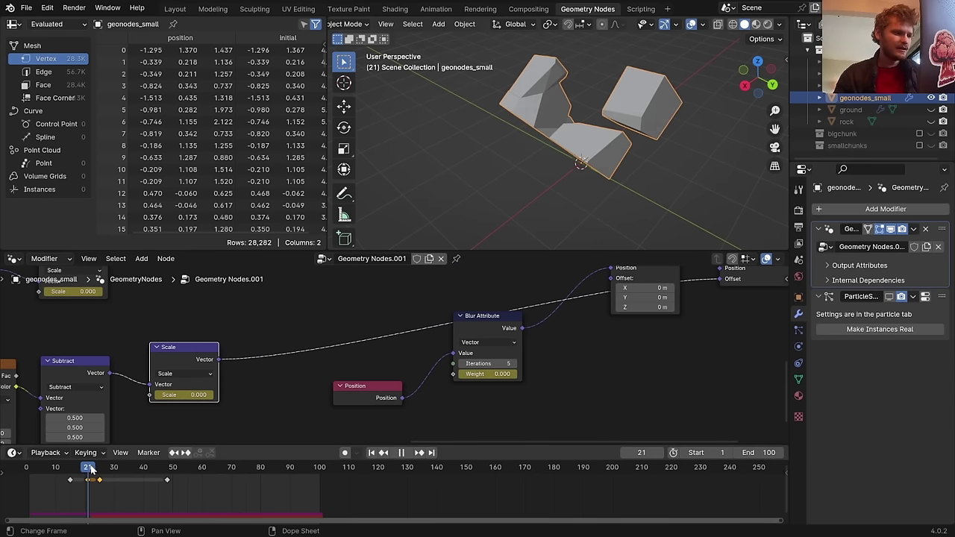
Keyframe the Blur Attribute node's Weight at 0.7 on frame 25
drag(90, 468, 101, 468)
drag(494, 379, 511, 379)
click(503, 377)
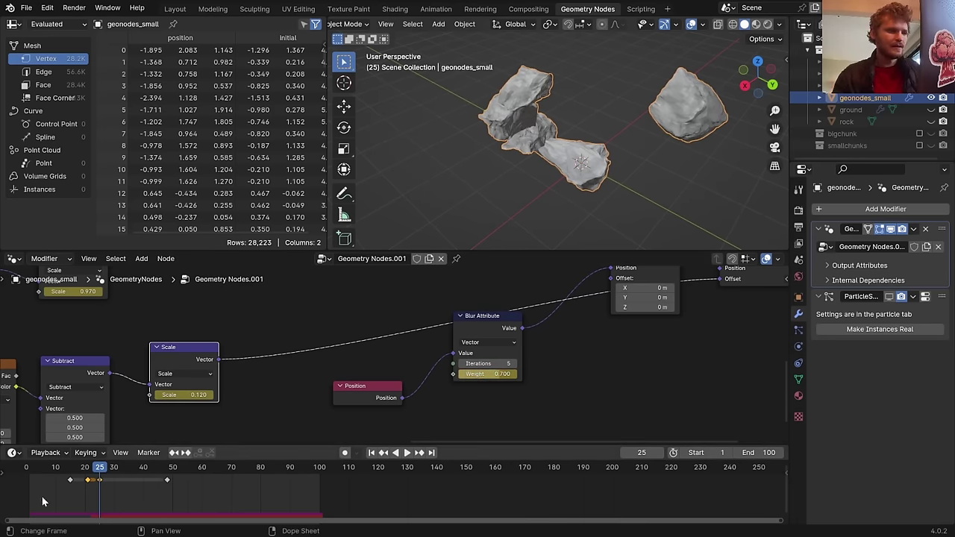
Play the animation from just before frame 20 to check how the chunks roughen on impact
click(83, 475)
key(space)
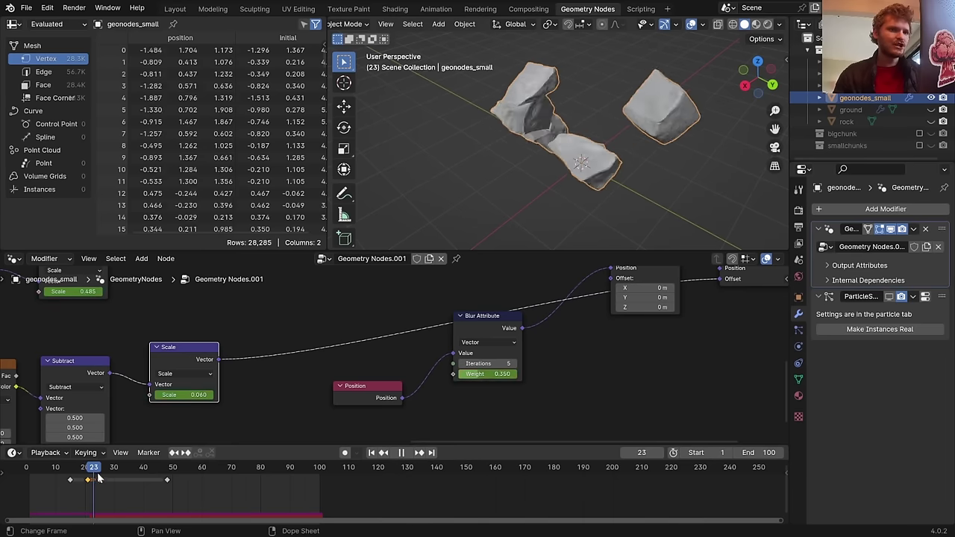
key(space)
Show the particle system modifier in the viewport and save the file
key(ctrl+s)
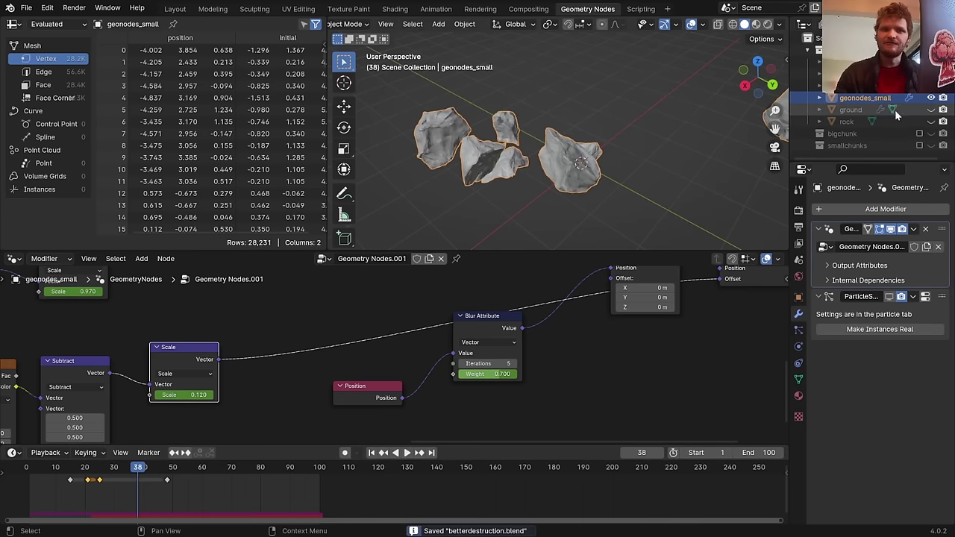
click(891, 297)
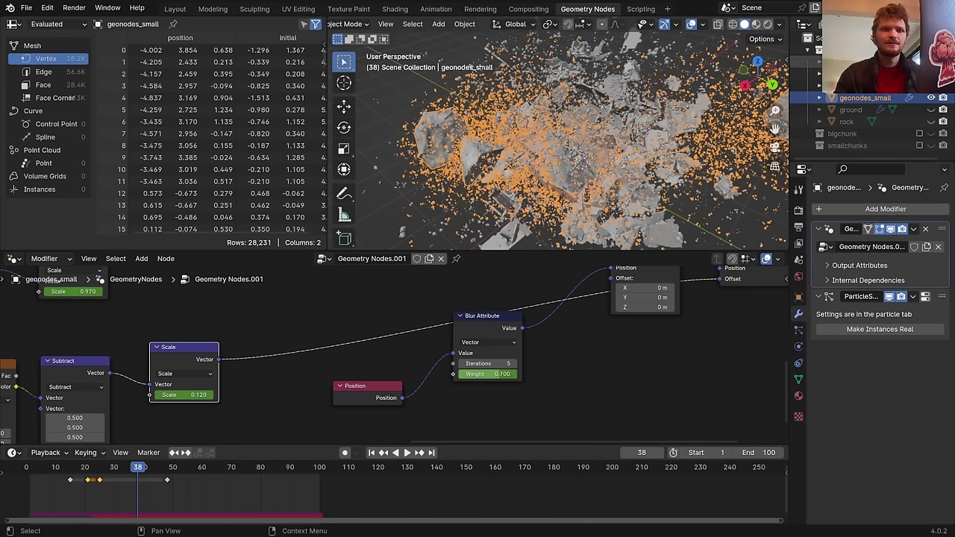
key(ctrl+s)
Show the camera view in the Layout workspace with the viewport overlays turned off
click(175, 8)
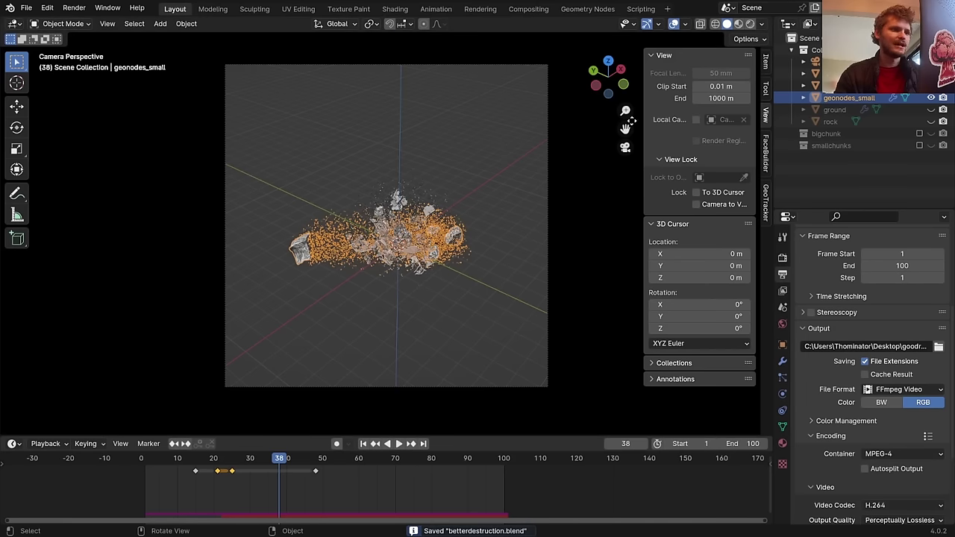
click(672, 25)
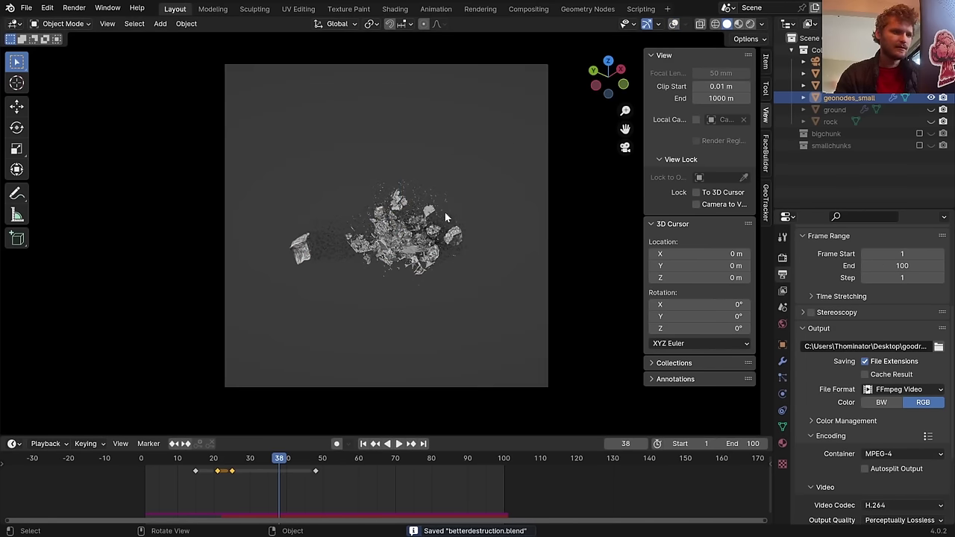
scroll(500, 164, up, 2)
scroll(499, 164, down, 2)
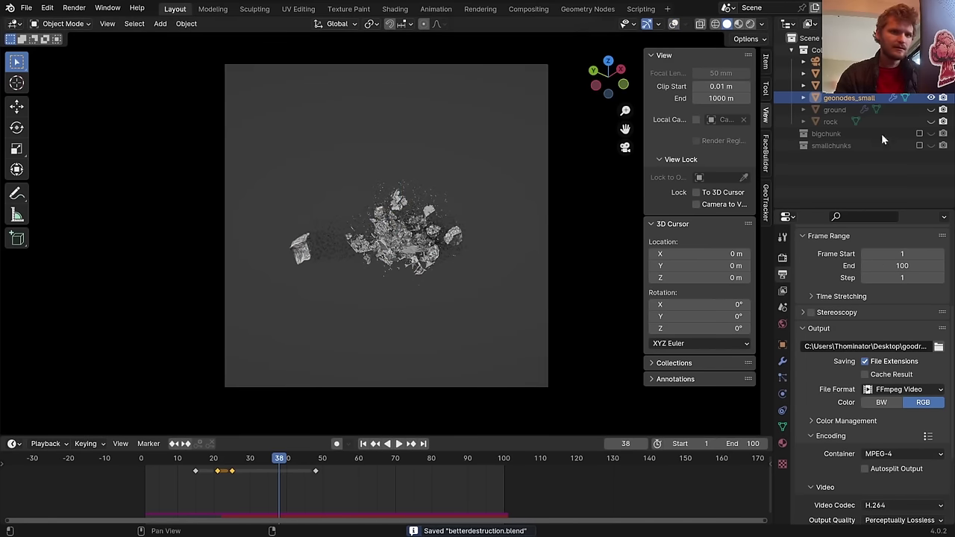
Make the ground object visible in the viewport and play the simulation from frame 38
click(930, 110)
key(space)
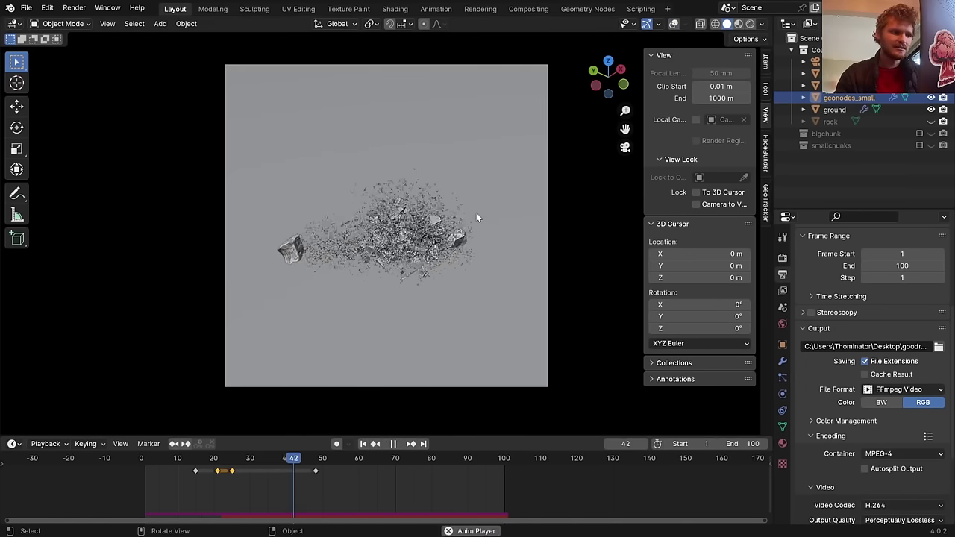
key(space)
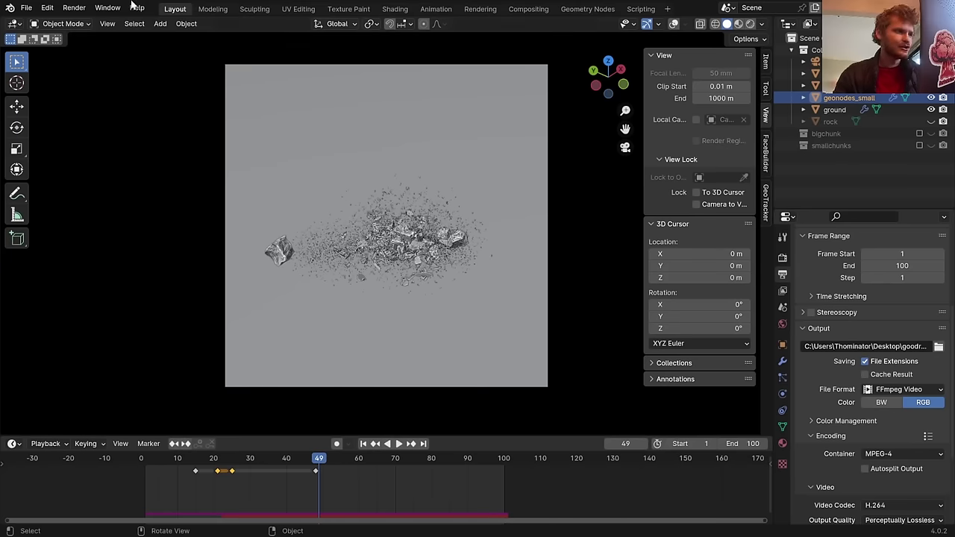
View the rendered animation goodrocksim0001-0100.mp4 for comparison and close its player
click(74, 7)
click(98, 76)
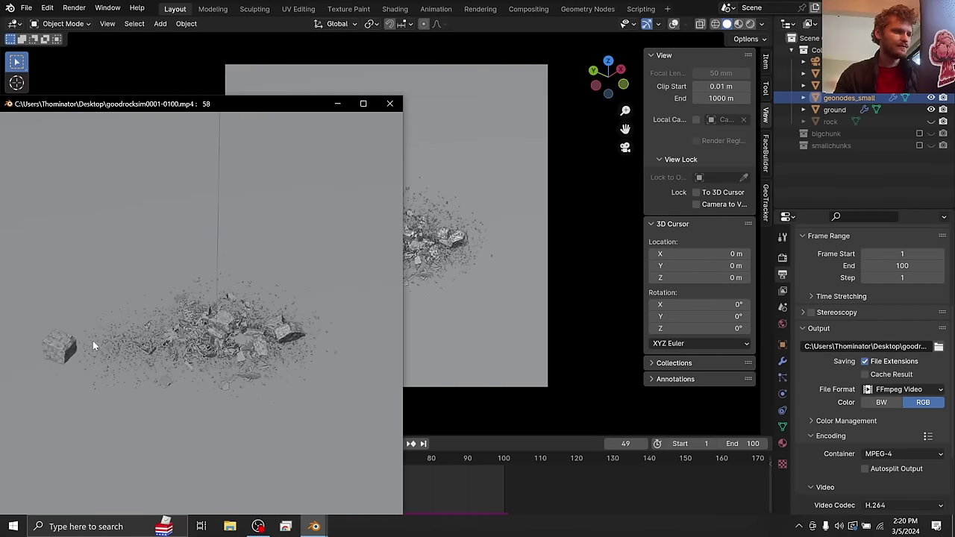
click(389, 105)
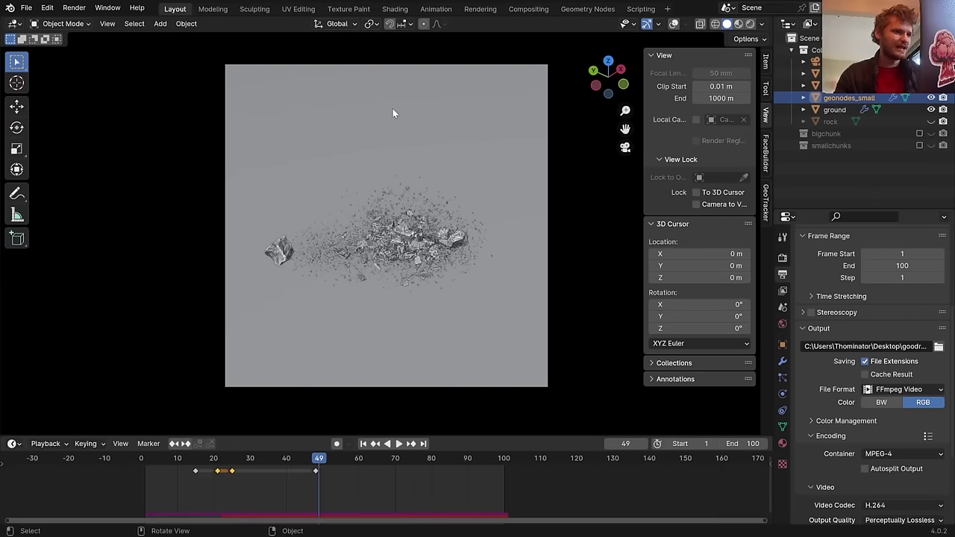
Set the Blur Attribute node's Iterations to 3 in the Geometry Nodes workspace
scroll(373, 136, up, 1)
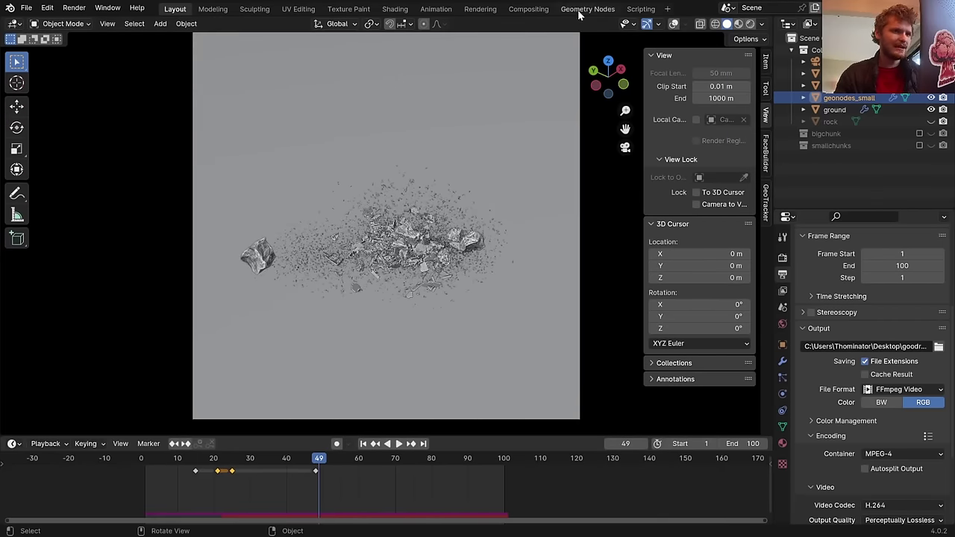
click(587, 8)
click(496, 364)
text(3)
key(Return)
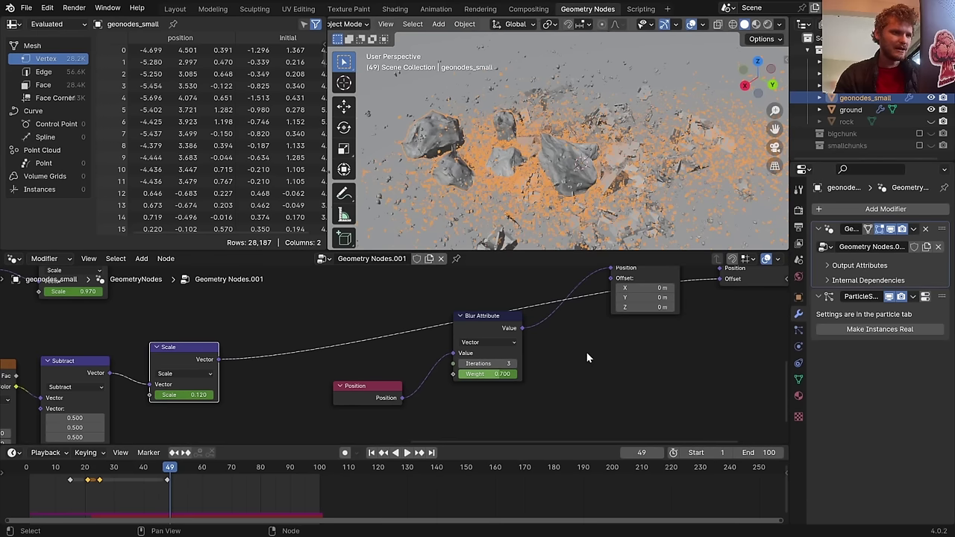
Go to frame 25 and change the keyed factor of the upper Scale node
scroll(239, 339, down, 1)
ctrl+scroll(250, 324, left, 5)
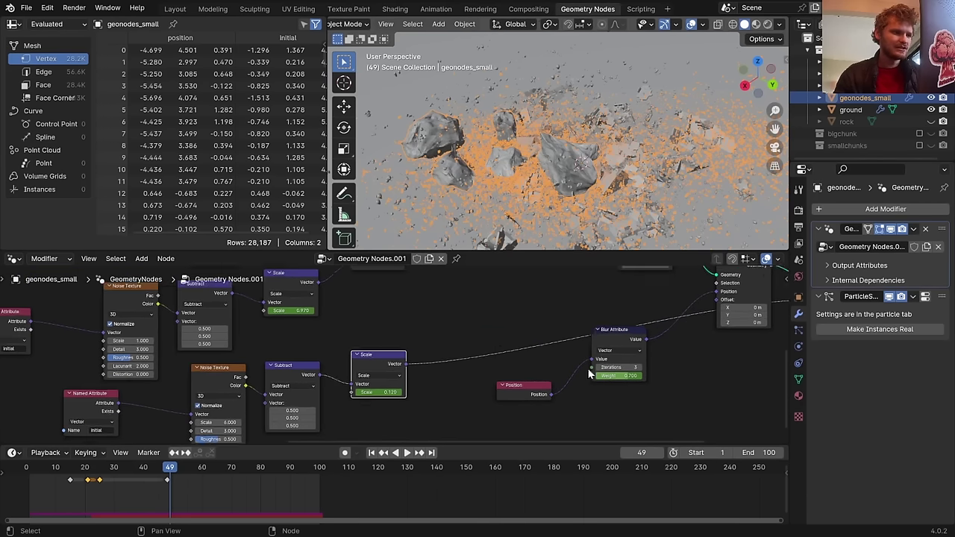
click(97, 469)
key(space)
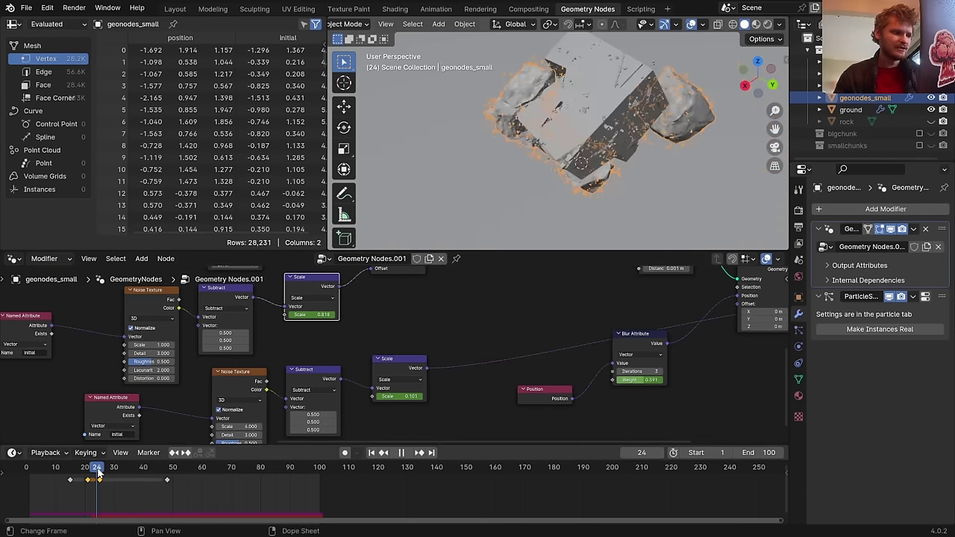
key(space)
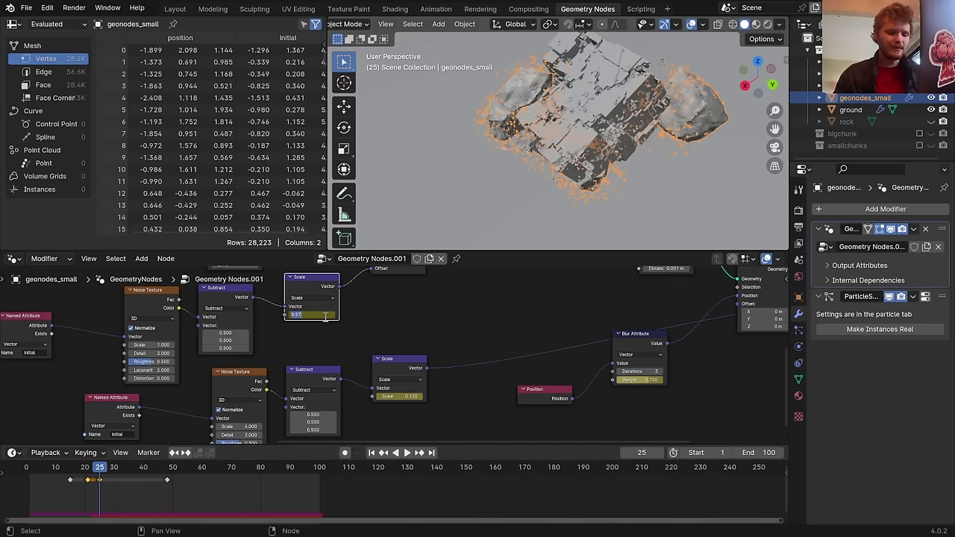
key(Return)
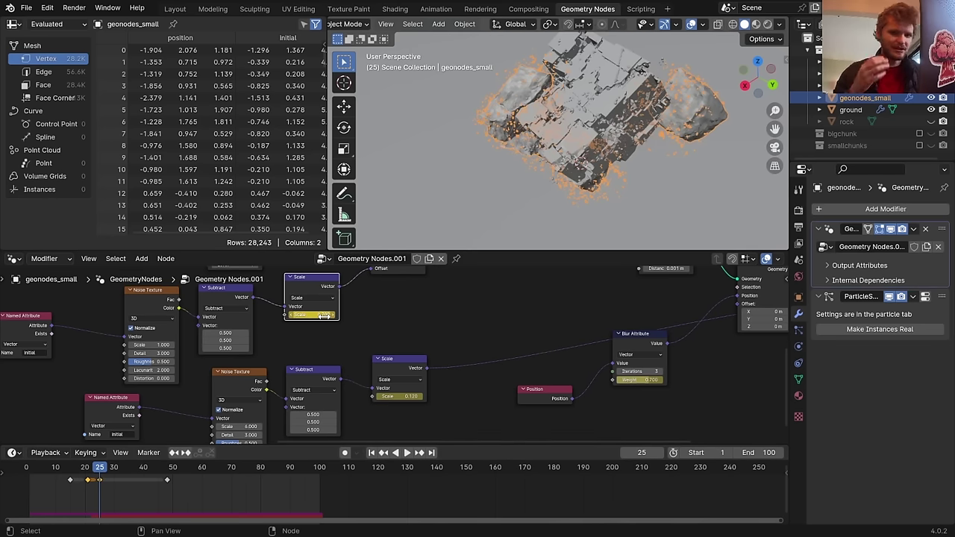
Play the simulation from frame 25 in the Layout workspace and save the file
click(175, 9)
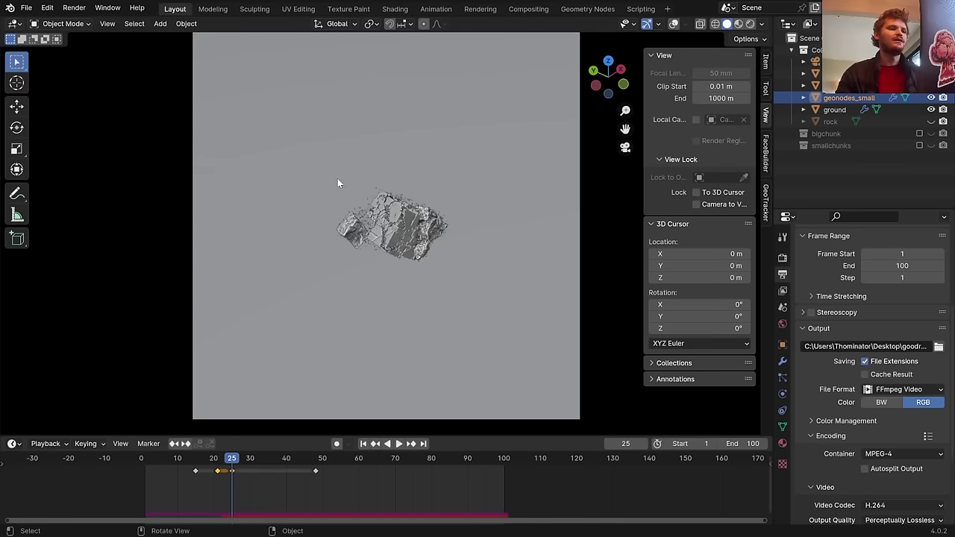
key(space)
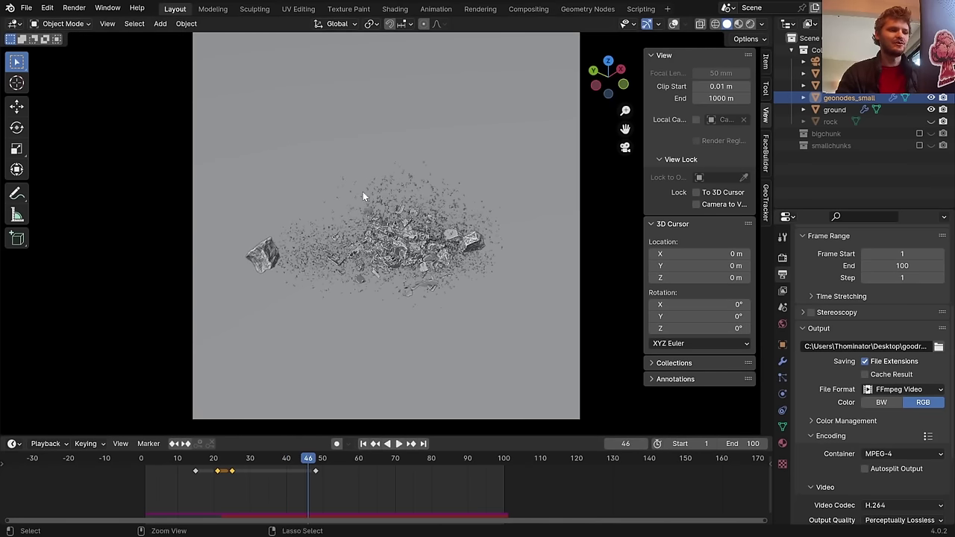
key(ctrl+s)
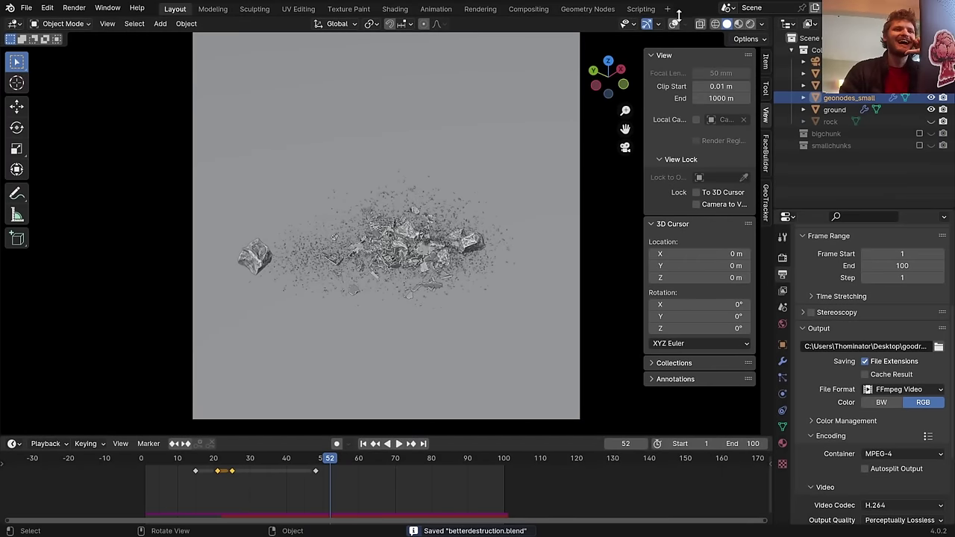
click(673, 23)
click(674, 23)
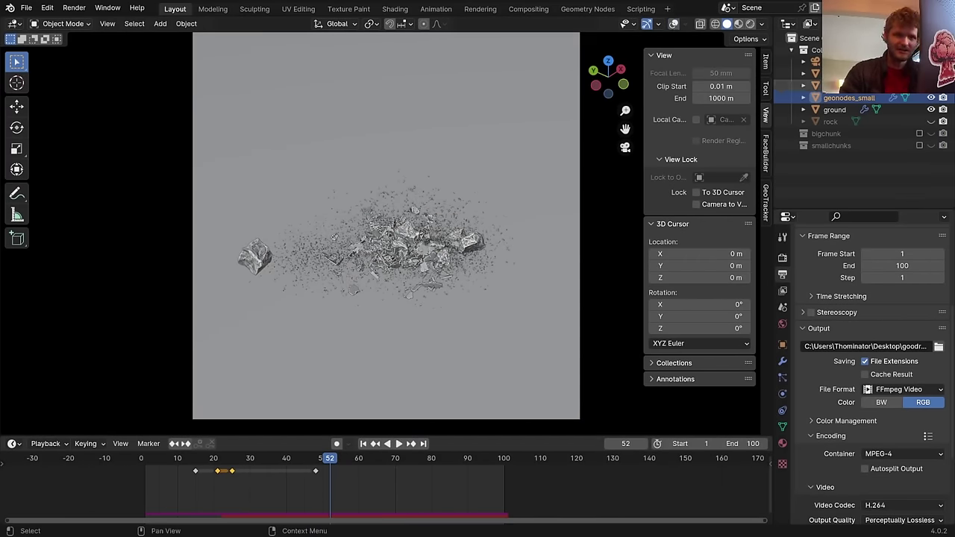
Scrub through the rock's break from frame 19 to frame 44 and save betterdestruction.blend
drag(227, 466, 213, 468)
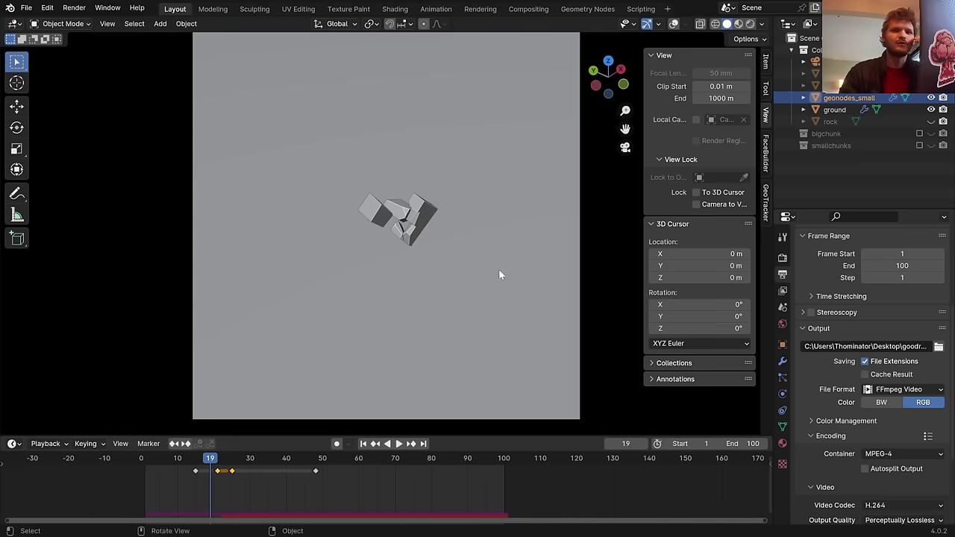
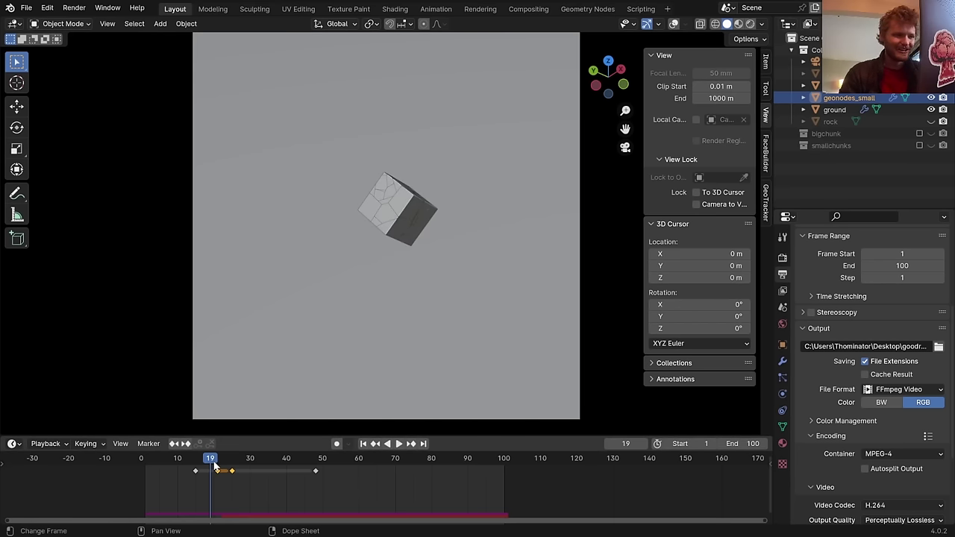
drag(214, 467, 222, 463)
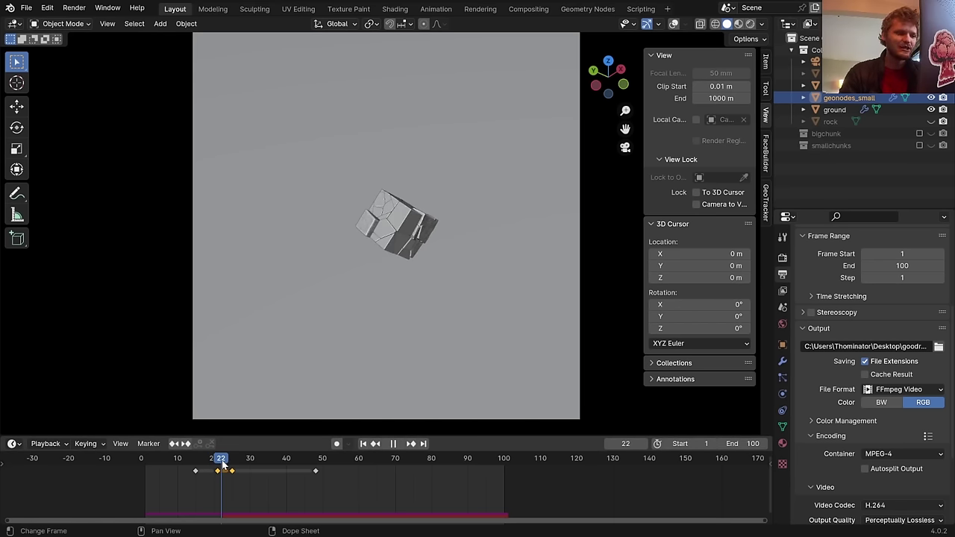
drag(229, 466, 301, 463)
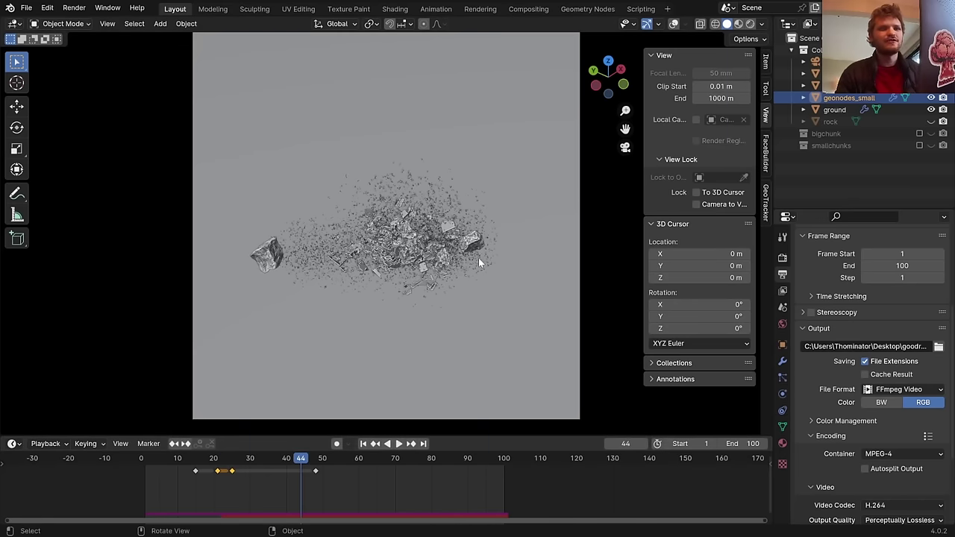
key(ctrl+s)
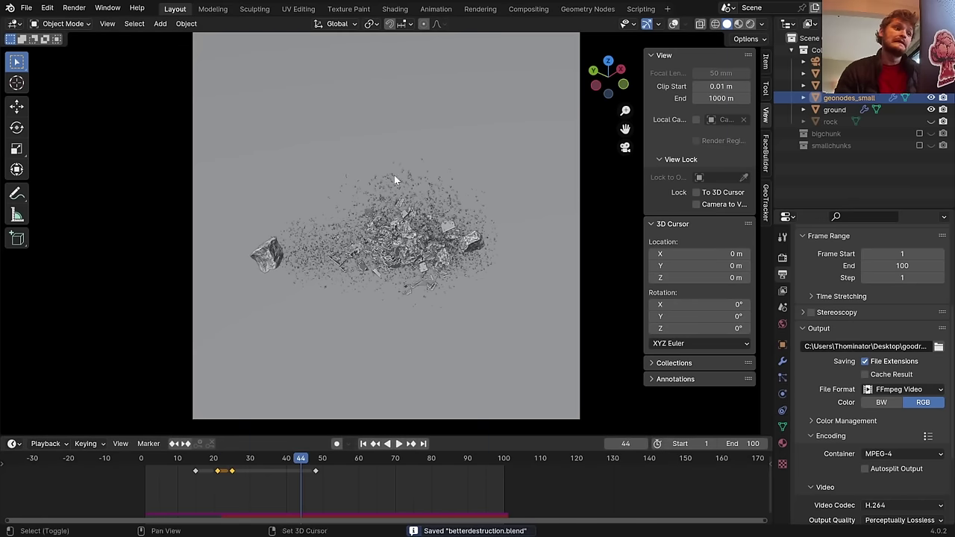
Add a cube mesh to the scene and rename it smokeemitter
key(shift+a)
mouse_move(358, 193)
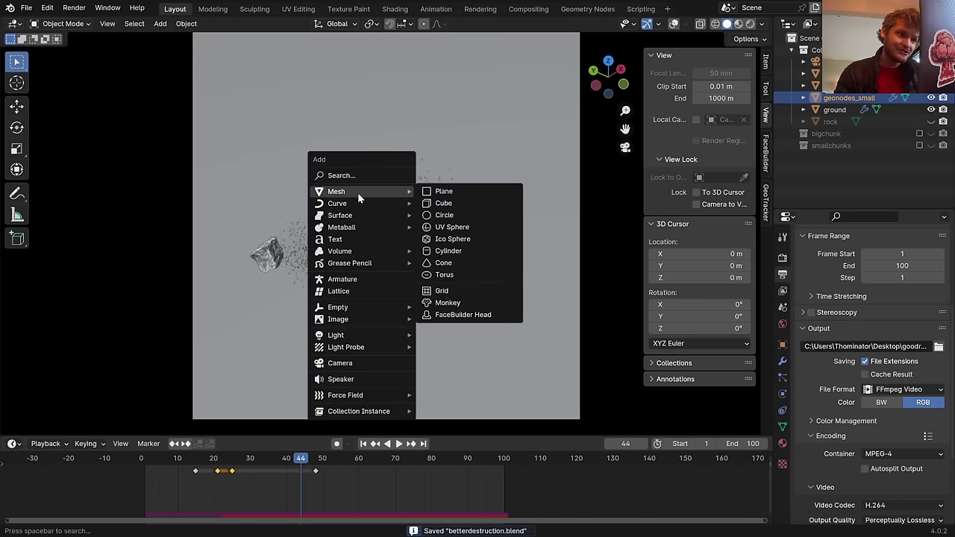
click(455, 202)
click(834, 159)
double_click(834, 159)
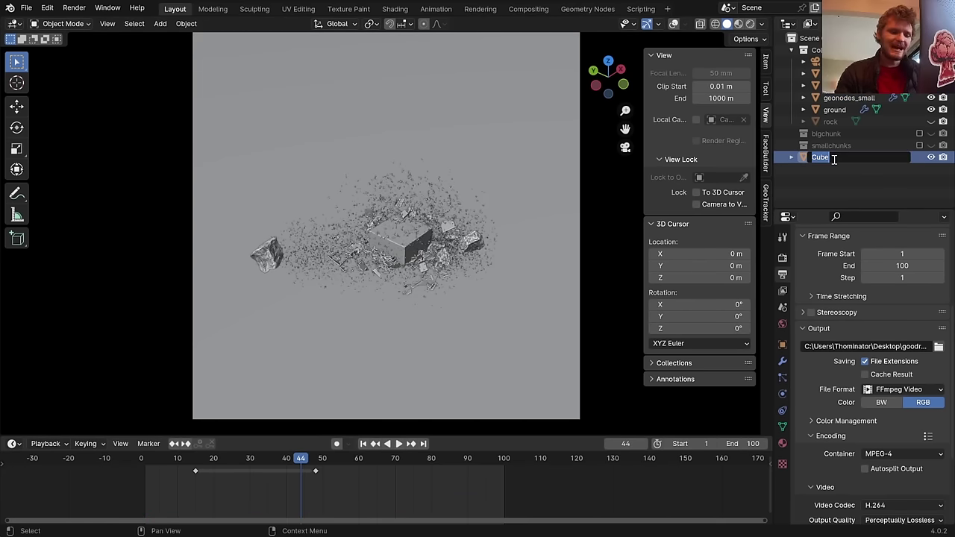
text(smokeemitter)
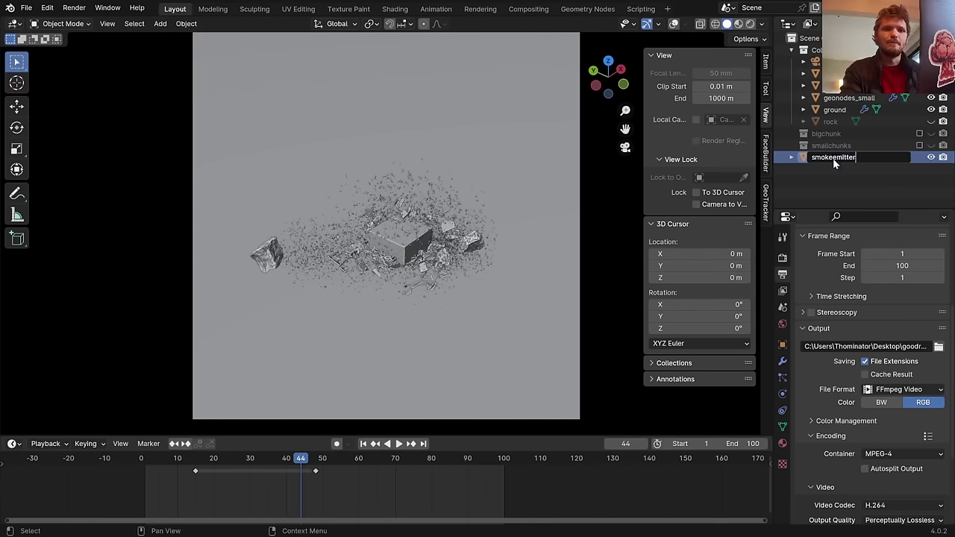
key(Return)
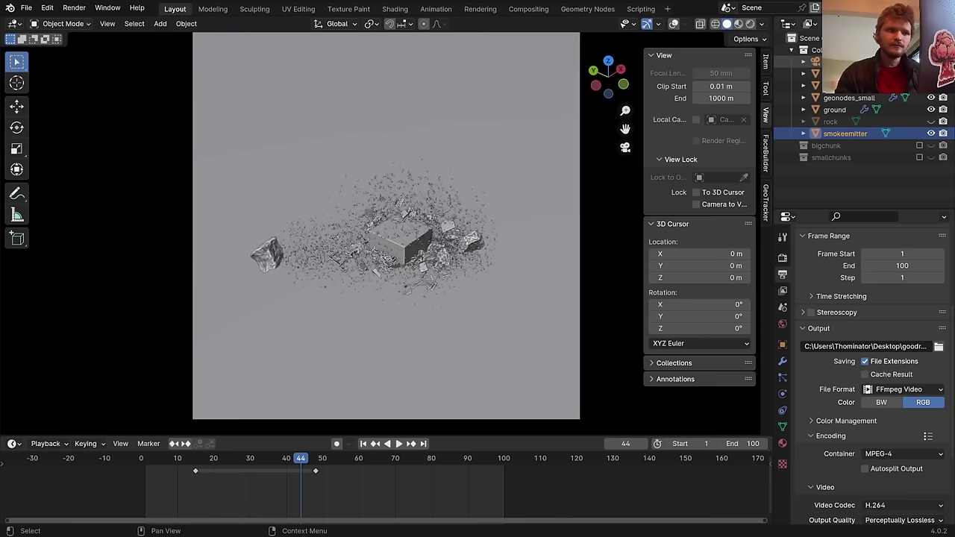
Hide geonodes_small and the other rock objects, keeping ground and smokeemitter visible, and save the file
click(931, 110)
click(930, 98)
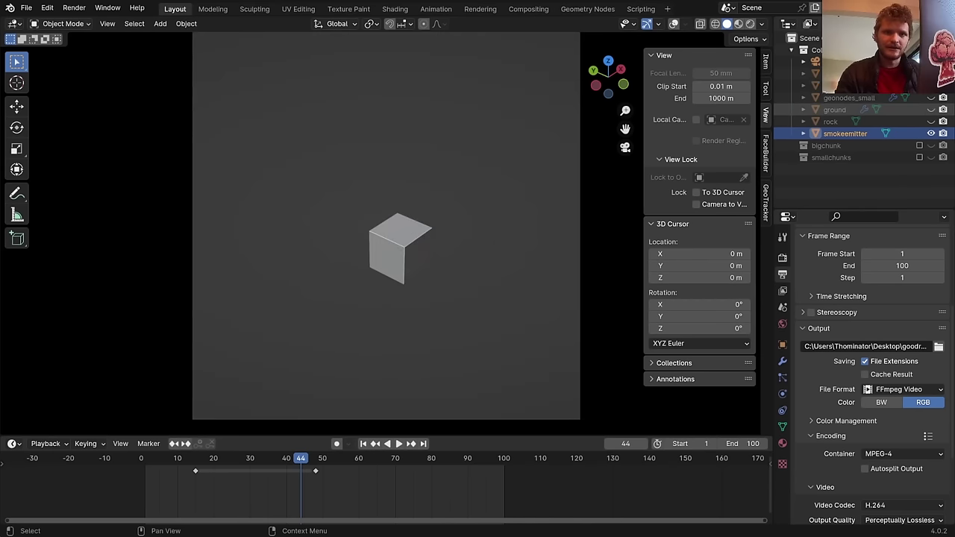
click(931, 110)
key(ctrl+s)
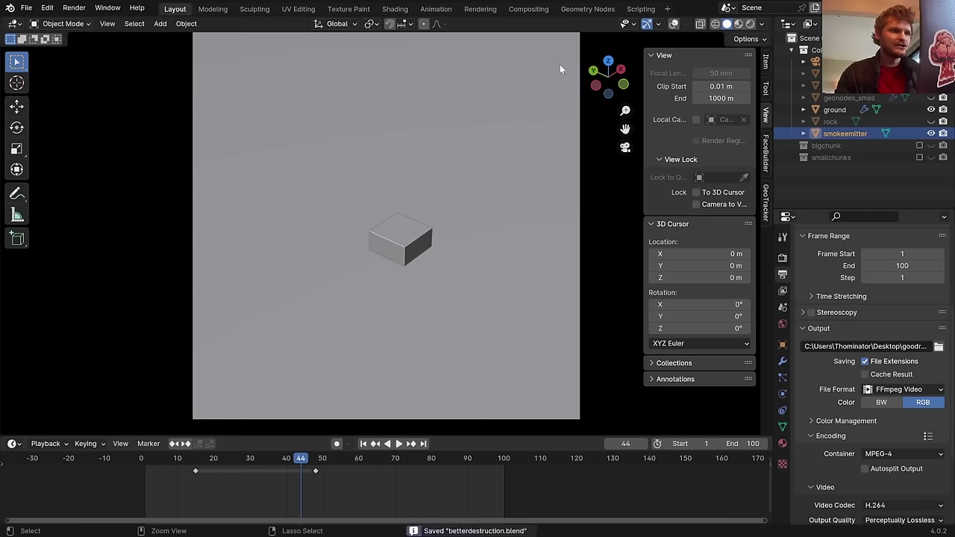
Create a new geometry node tree for smokeemitter in the Geometry Nodes workspace
click(587, 9)
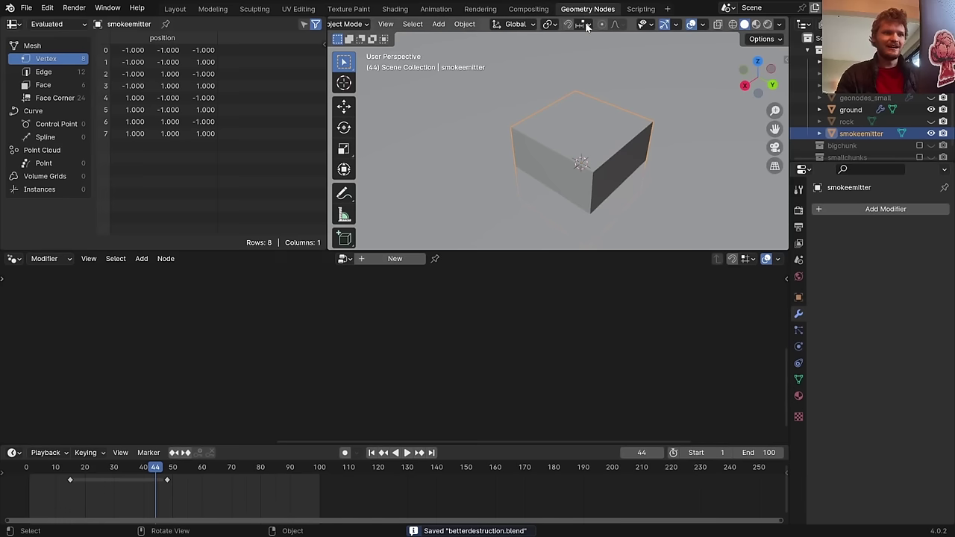
click(395, 259)
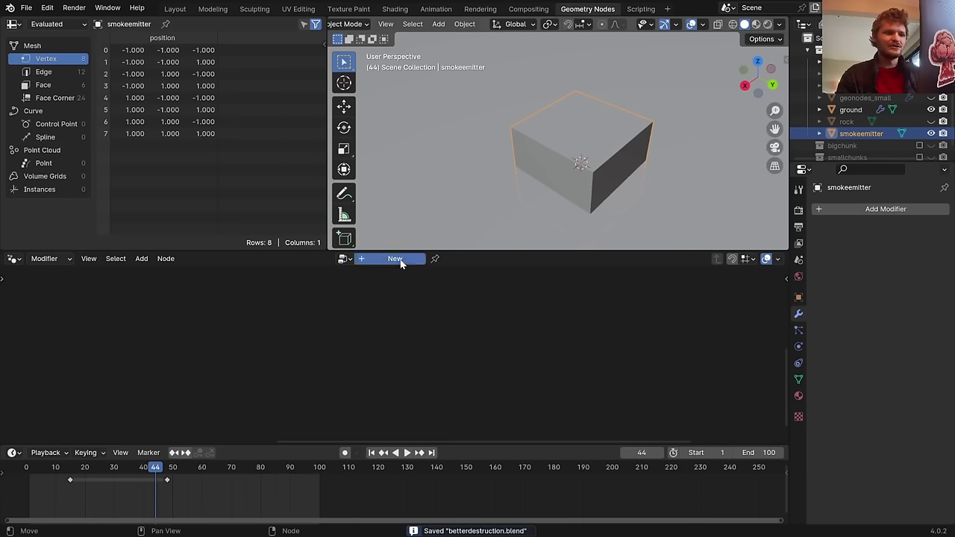
middle_drag(378, 331, 566, 332)
scroll(474, 336, up, 4)
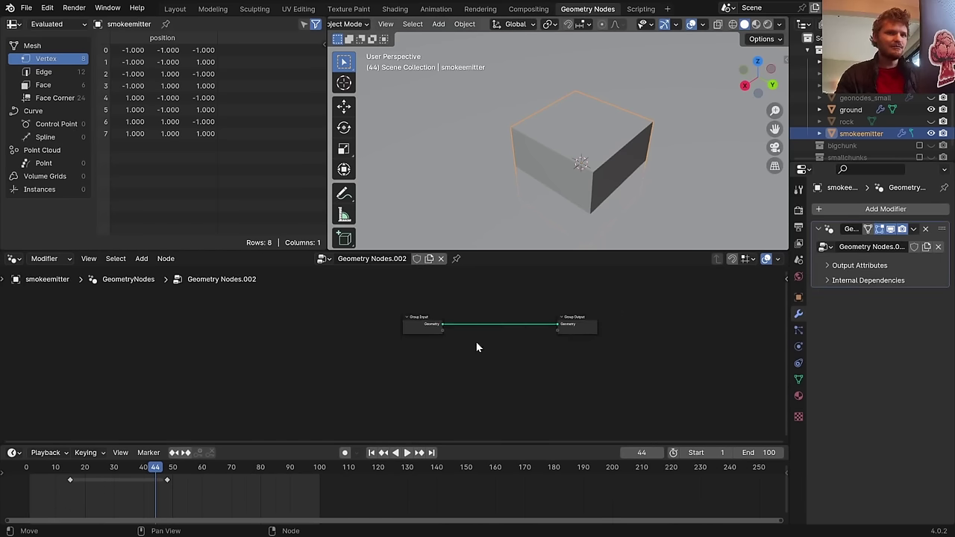
middle_drag(493, 327, 454, 356)
click(355, 329)
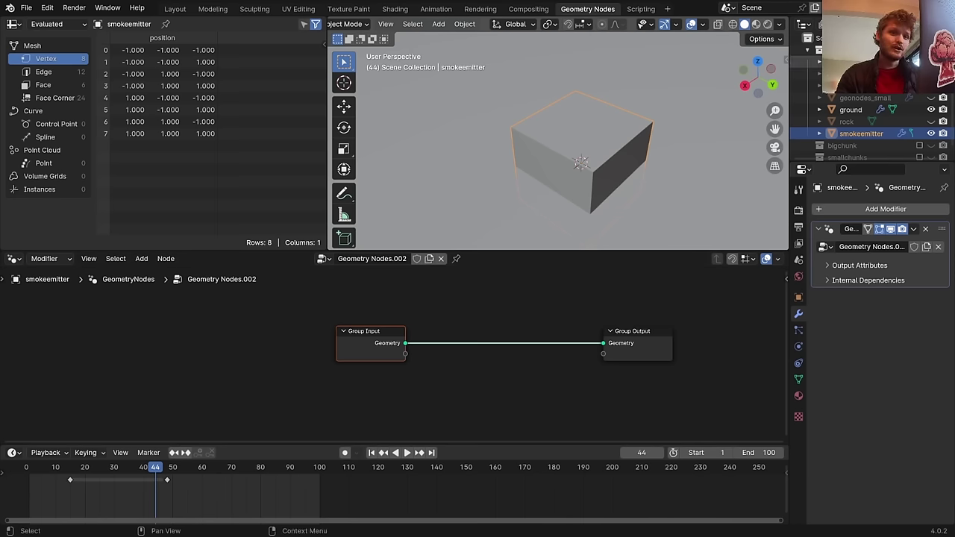
Move geonodes_small and the other rock chunk objects into a new collection named smokecollection
click(858, 97)
key(m)
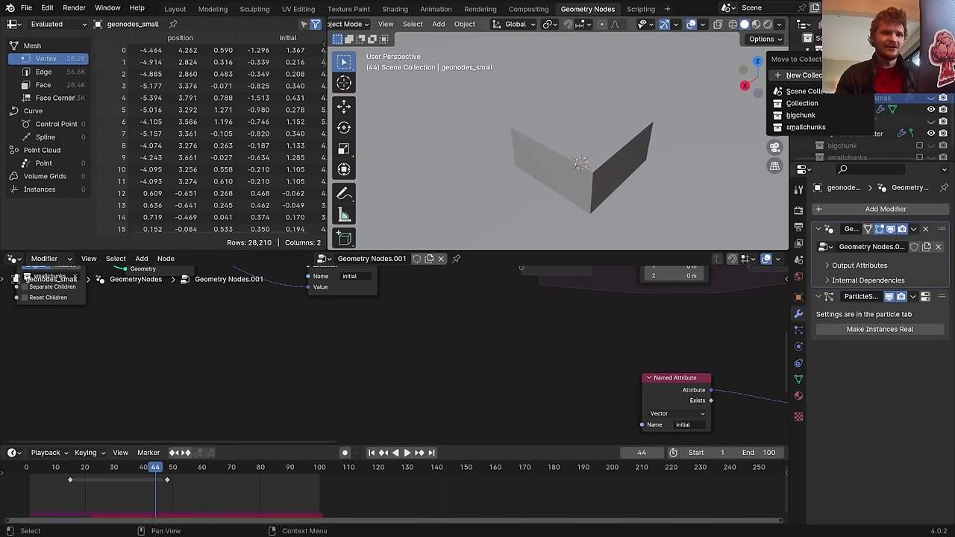
click(803, 74)
text(smoke)
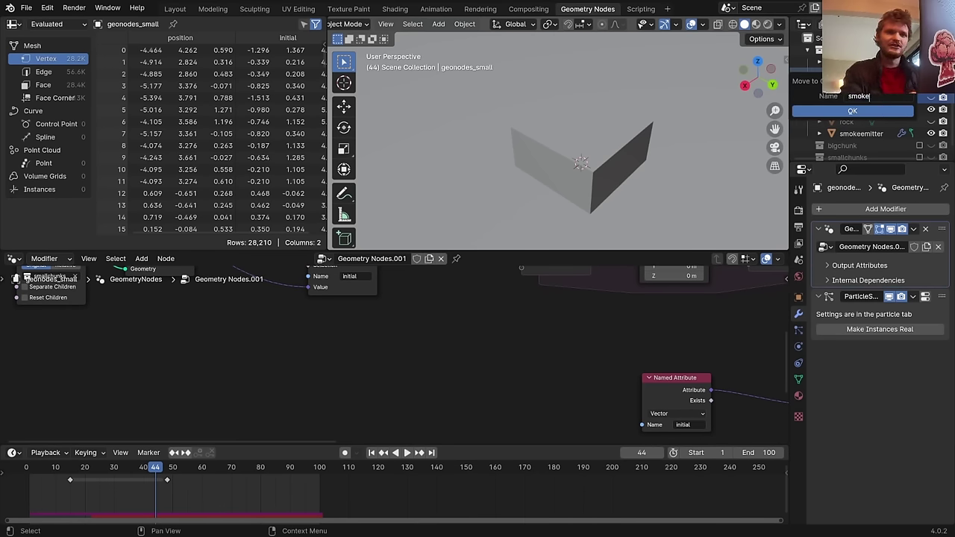
text(collection)
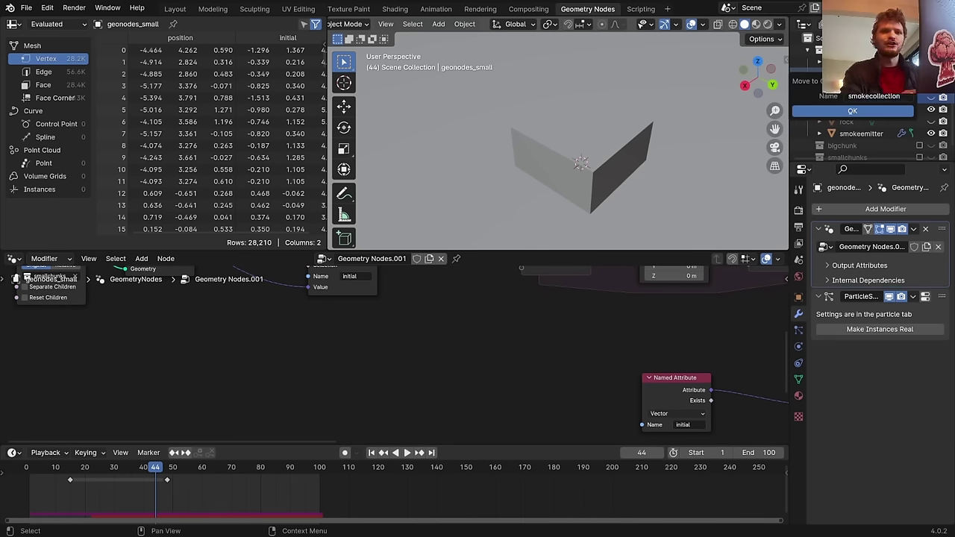
key(Return)
click(807, 134)
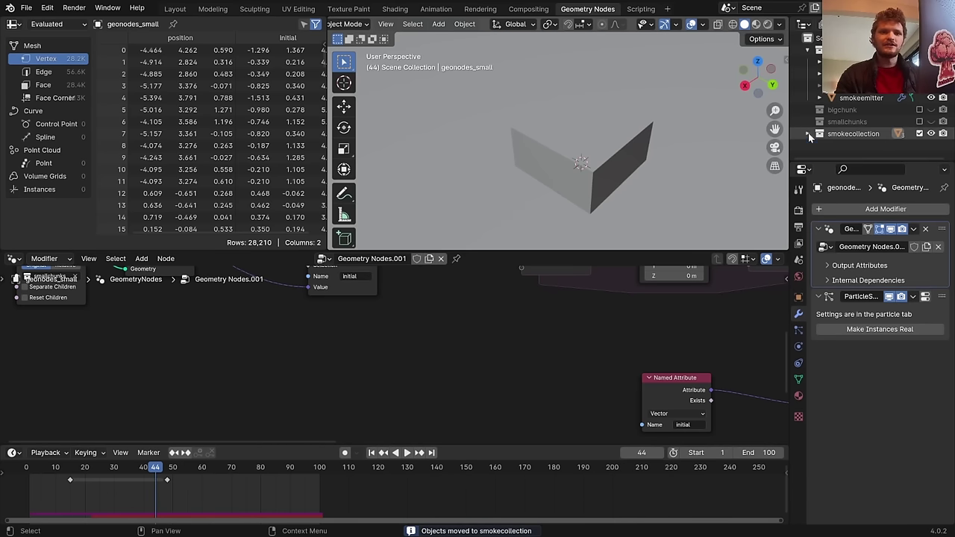
Replace smokeemitter's Group Input node with a Collection Info node and connect its Instances to the Group Output's Geometry
click(863, 98)
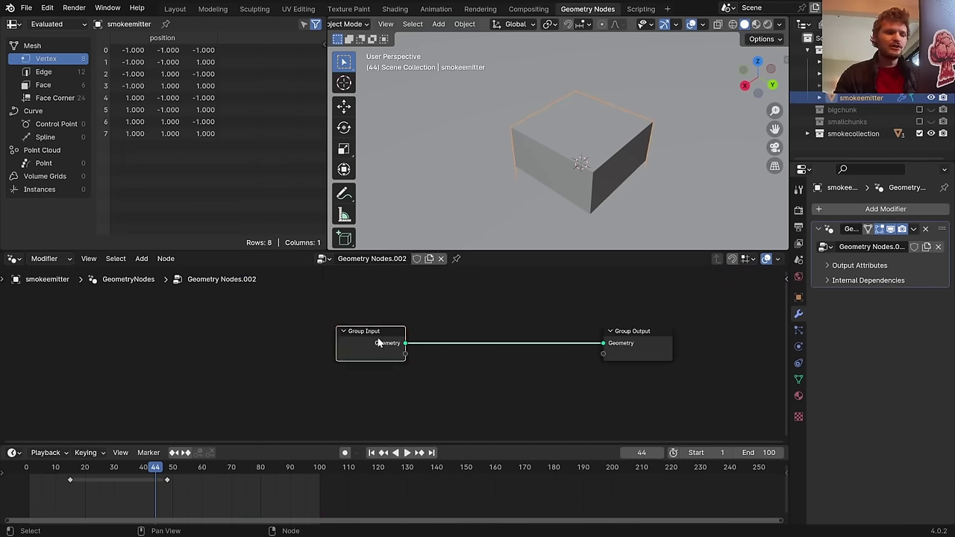
key(x)
key(shift+a)
text(col)
key(Return)
click(388, 299)
drag(423, 309, 671, 331)
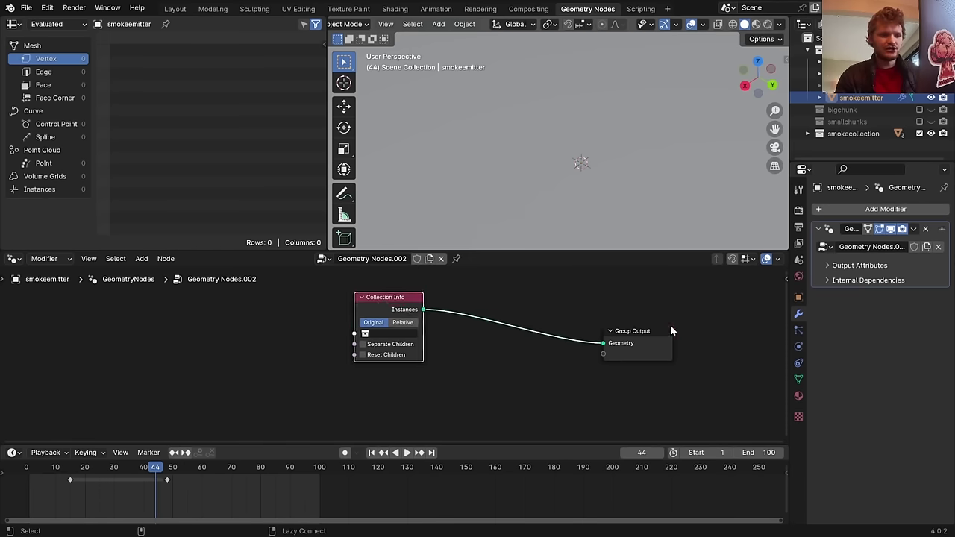
Set the Collection Info node's collection to smokecollection and turn off the viewport overlays
scroll(396, 351, up, 1)
click(384, 328)
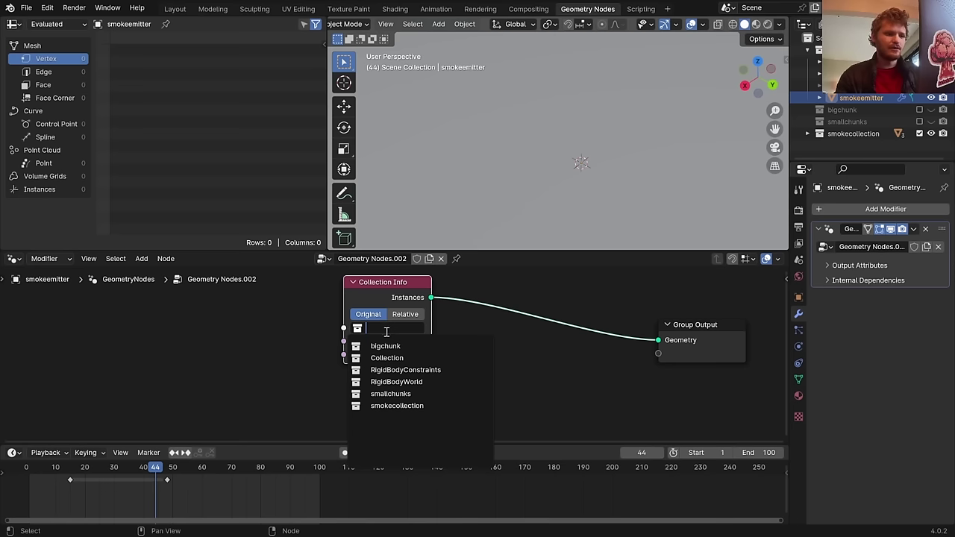
click(401, 407)
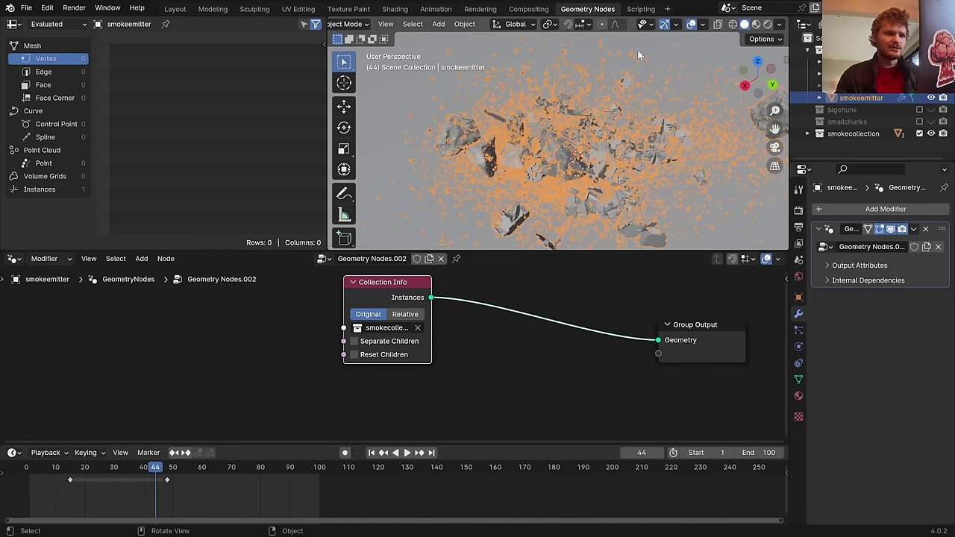
click(695, 26)
click(692, 25)
click(693, 26)
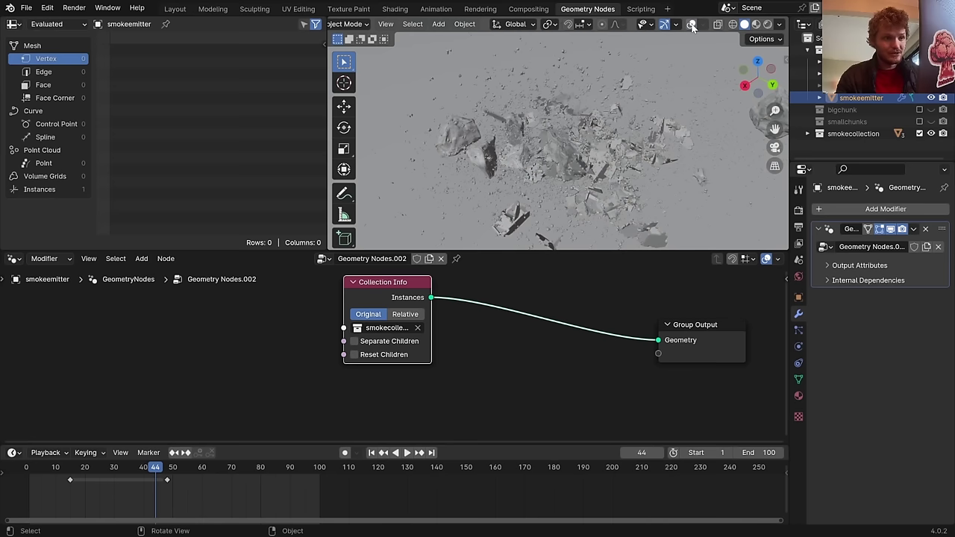
Insert a Realize Instances node between the Collection Info and Group Output nodes
key(shift+a)
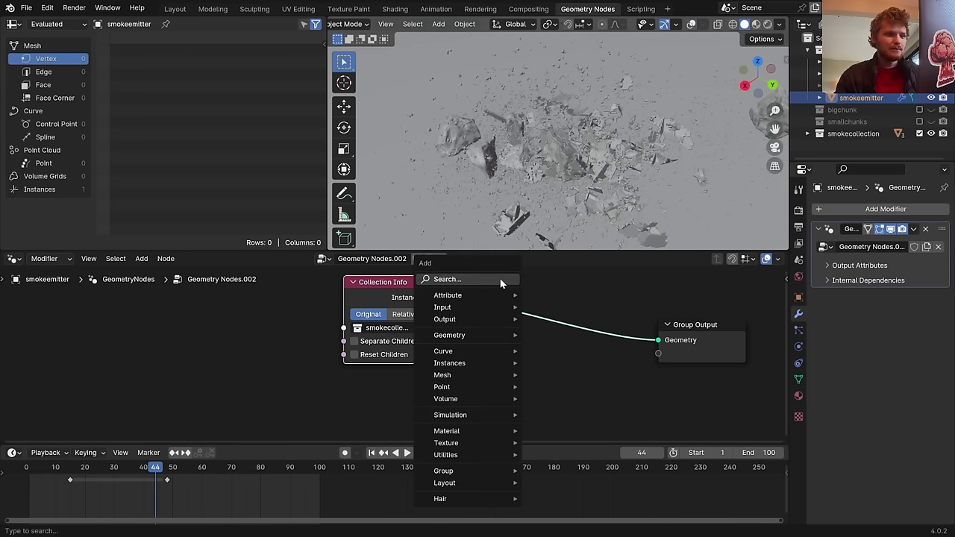
text(realize)
key(Return)
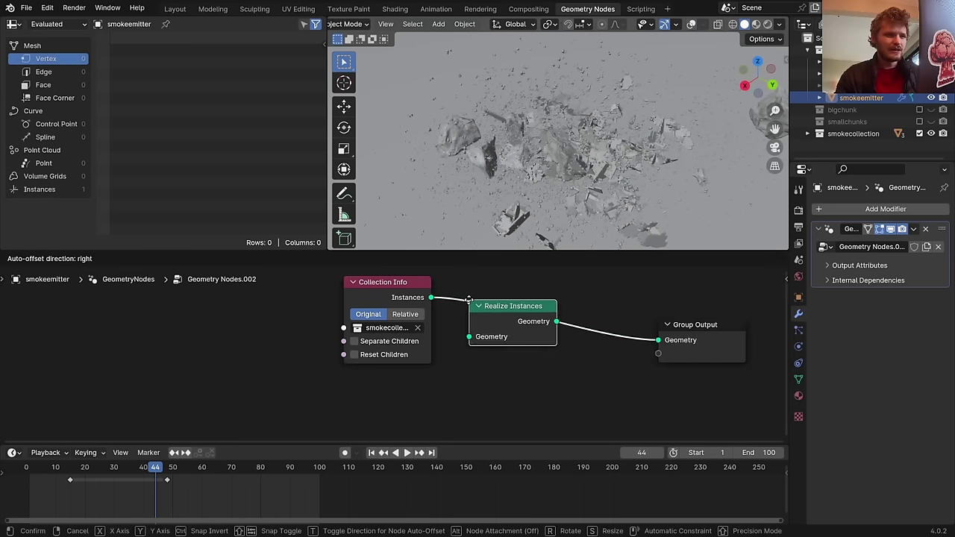
click(470, 300)
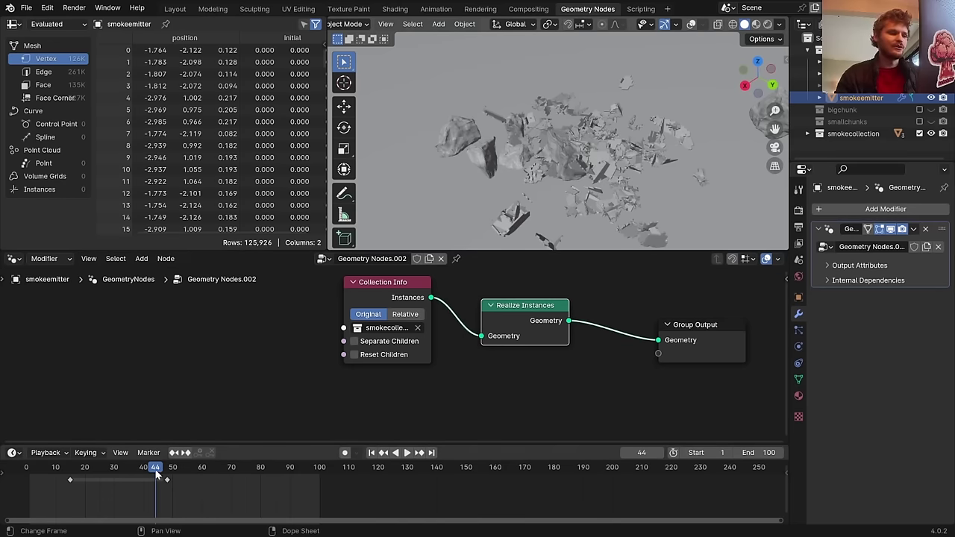
Exclude smokecollection from the view layer, play smokeemitter's animation from frame 22 and return to frame 23
drag(156, 475, 92, 482)
click(919, 133)
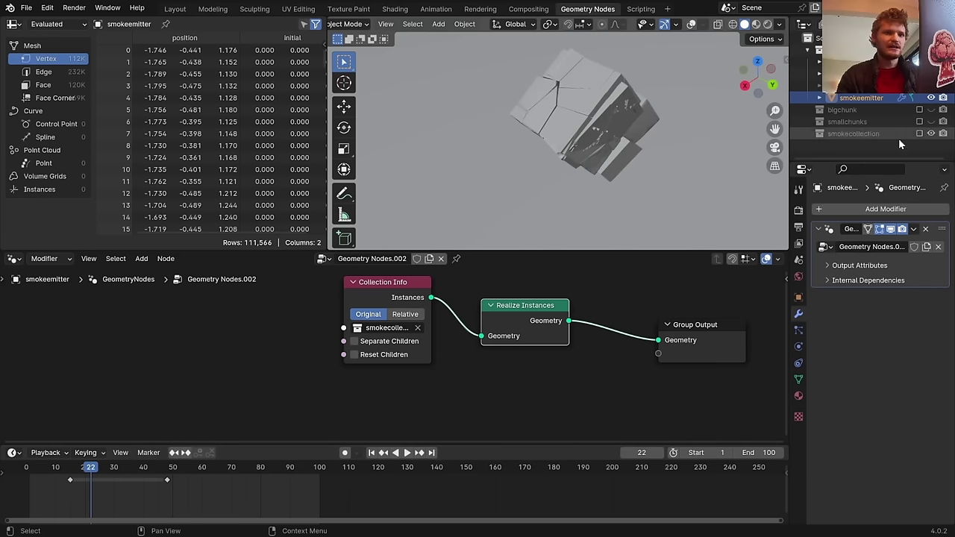
click(919, 134)
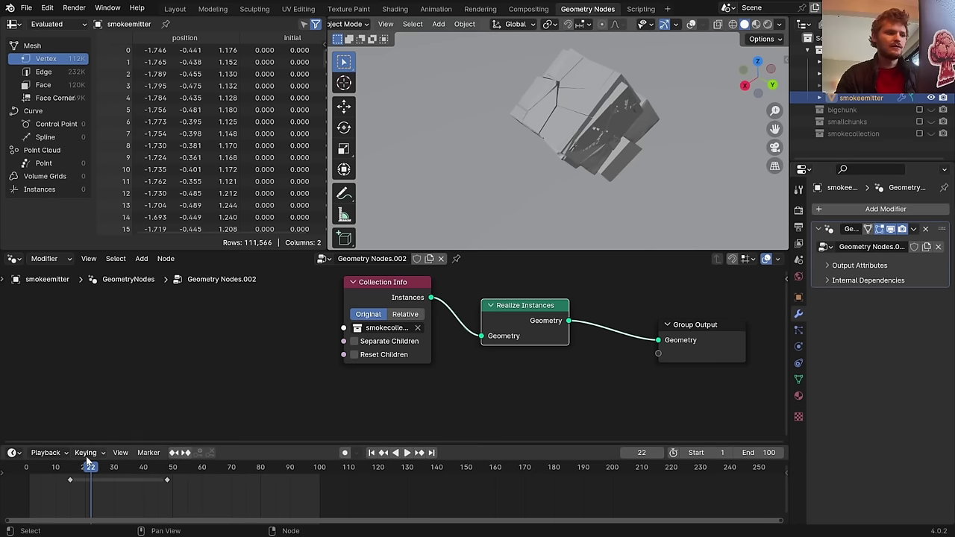
key(space)
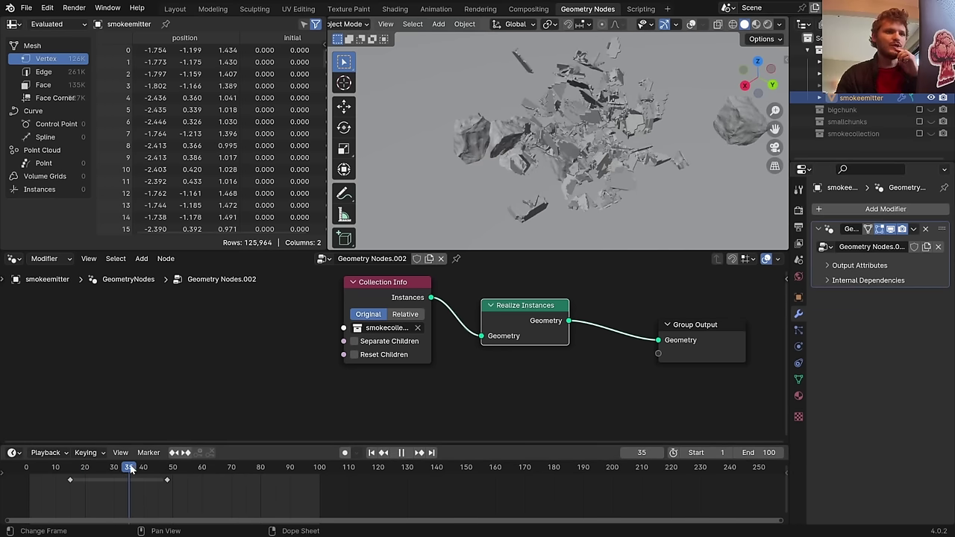
drag(103, 471, 94, 471)
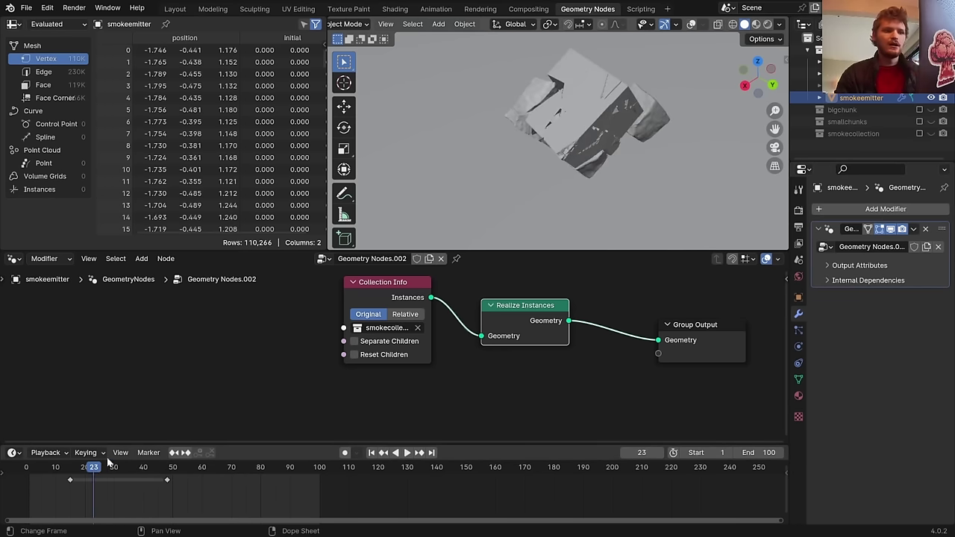
Return to the Layout workspace, save the file, and apply Quick Smoke to smokeemitter
click(175, 9)
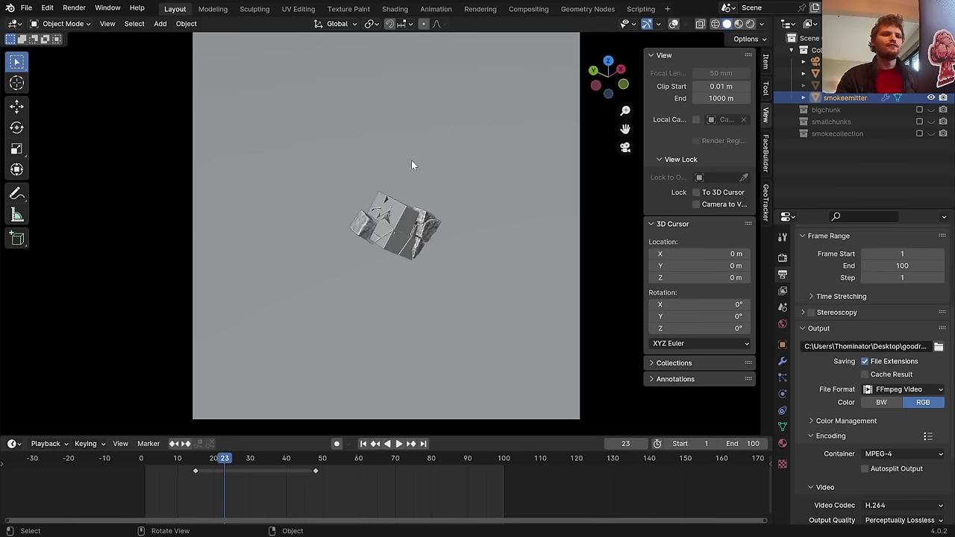
drag(583, 100, 422, 181)
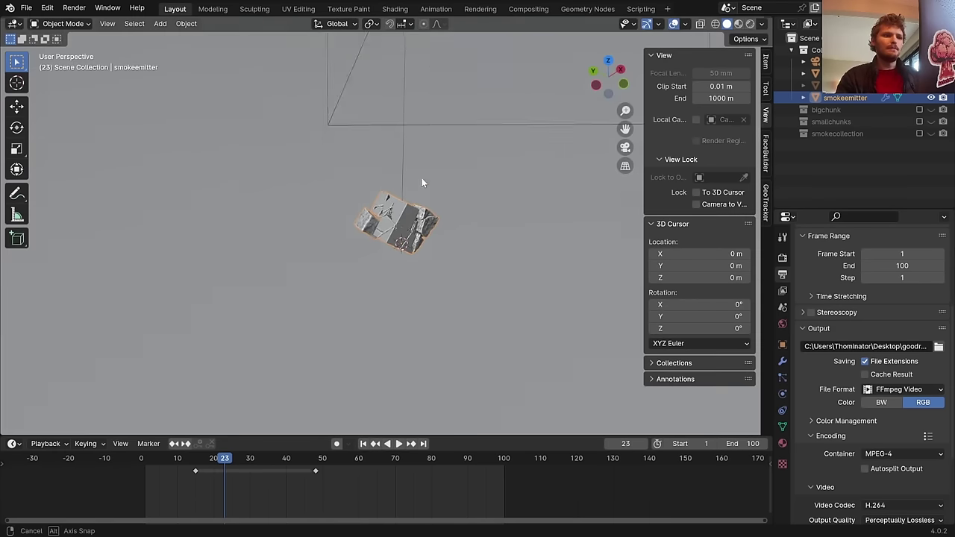
click(422, 196)
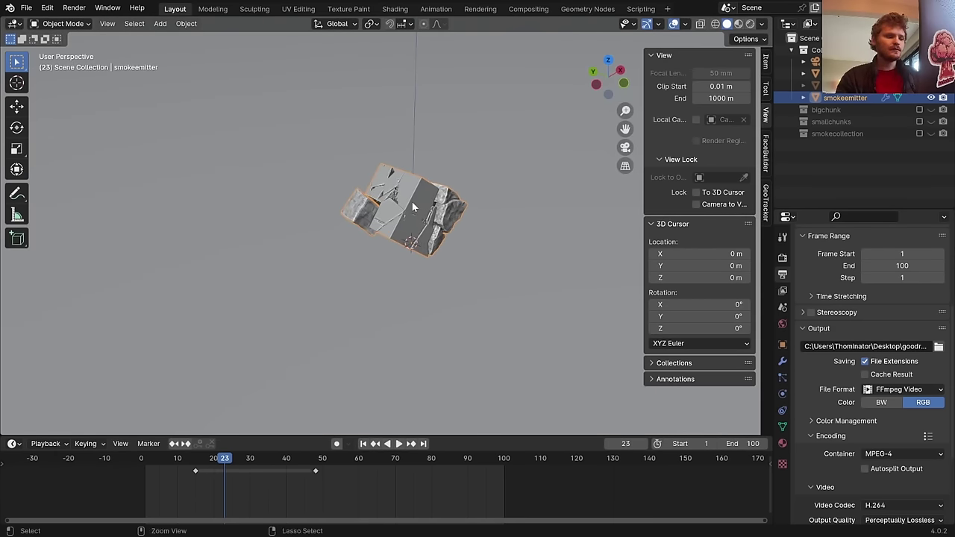
key(ctrl+s)
key(F3)
text(quick smoke)
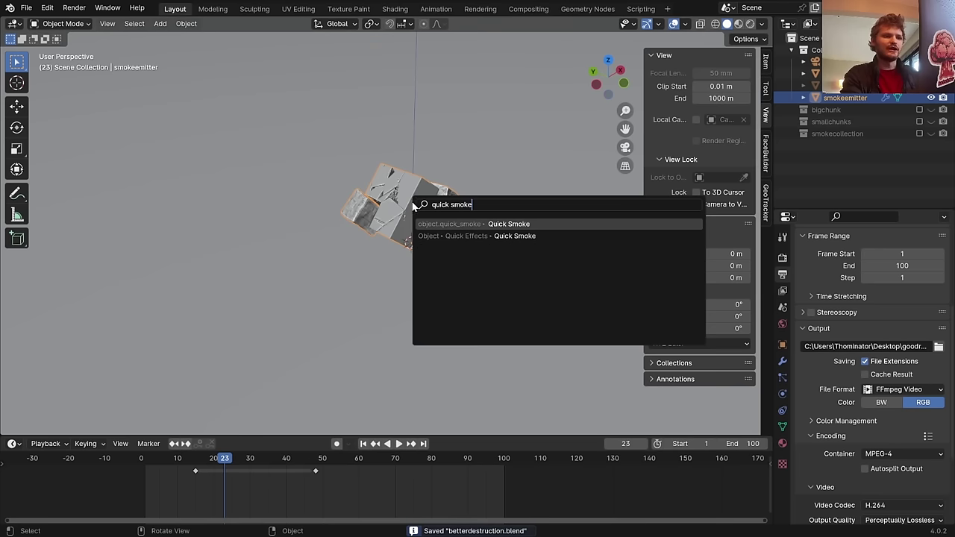
key(Return)
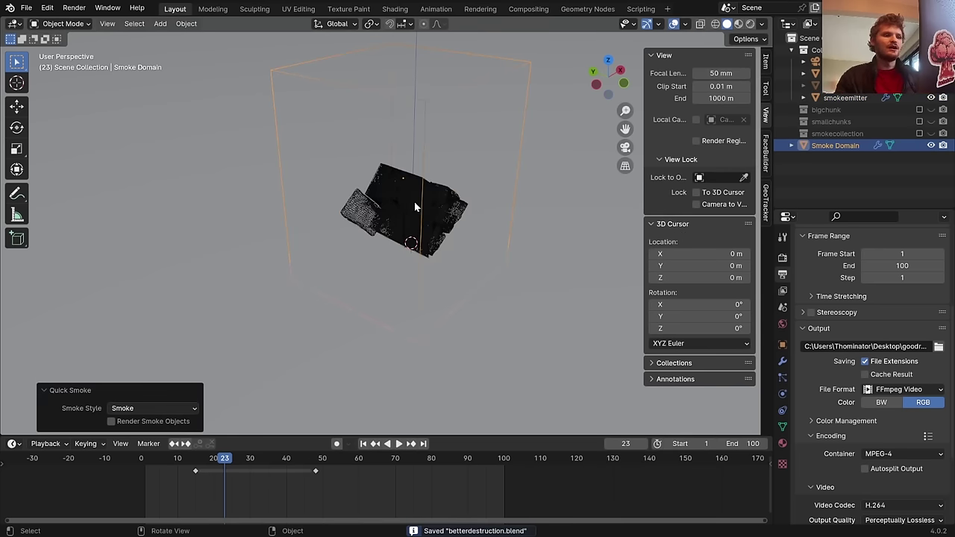
Play the animation briefly with the new smoke domain, go back to frame 15 and save the file
middle_drag(428, 107, 444, 116)
key(space)
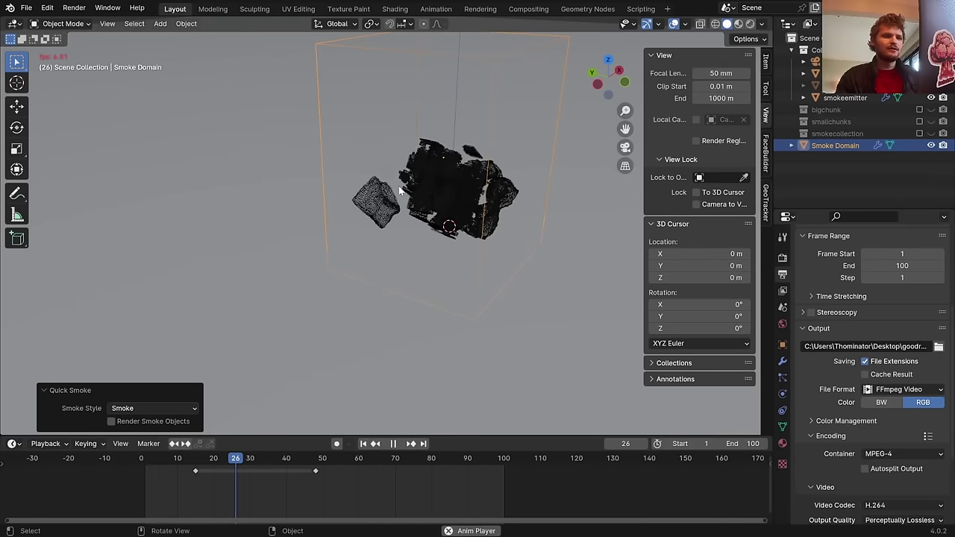
click(197, 460)
key(space)
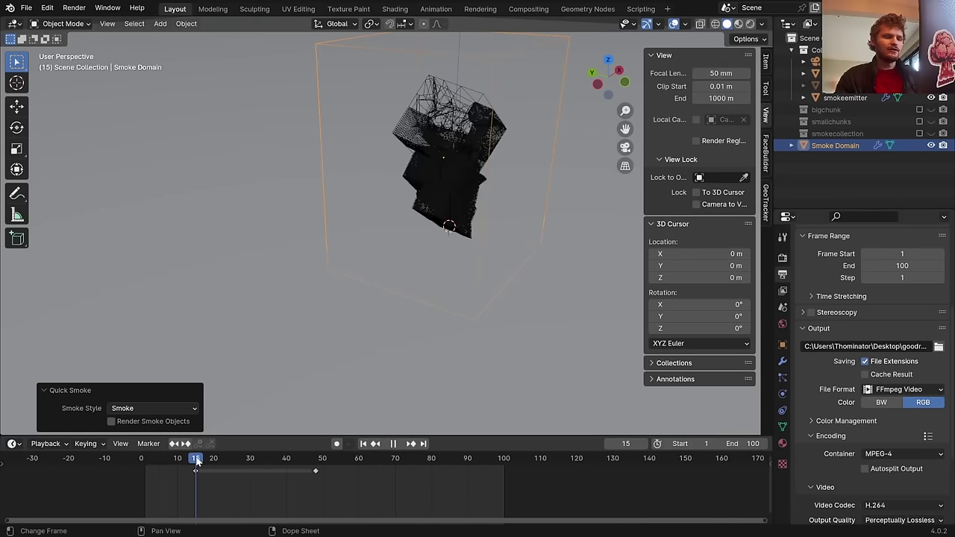
key(space)
shift+middle_drag(451, 130, 451, 148)
key(ctrl+s)
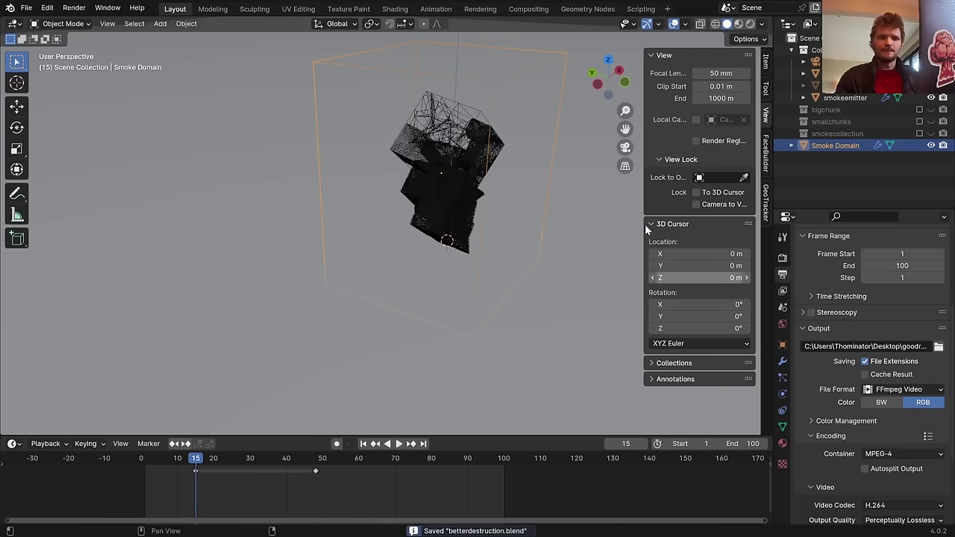
Set the cache Frame Start to 22 in the Smoke Domain's fluid physics settings
click(782, 395)
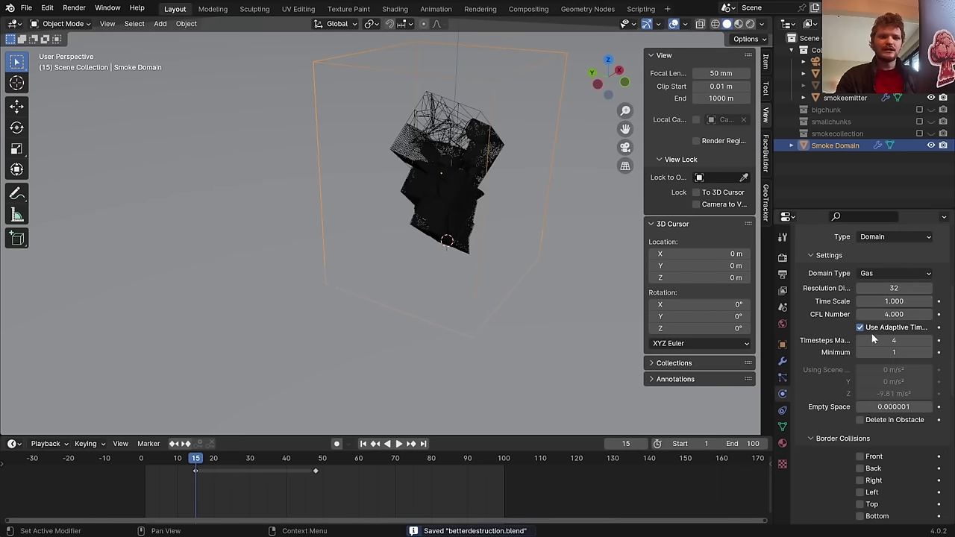
scroll(871, 333, down, 8)
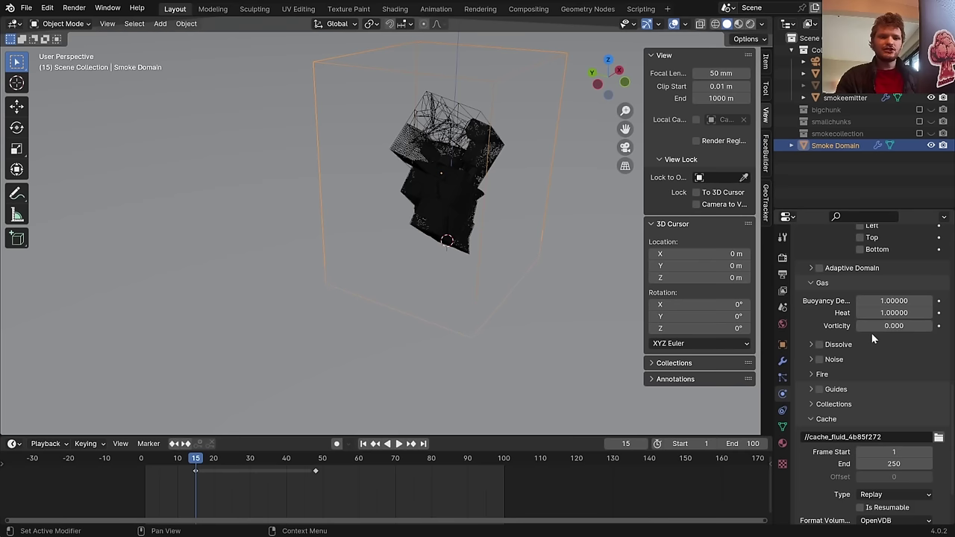
scroll(872, 333, down, 1)
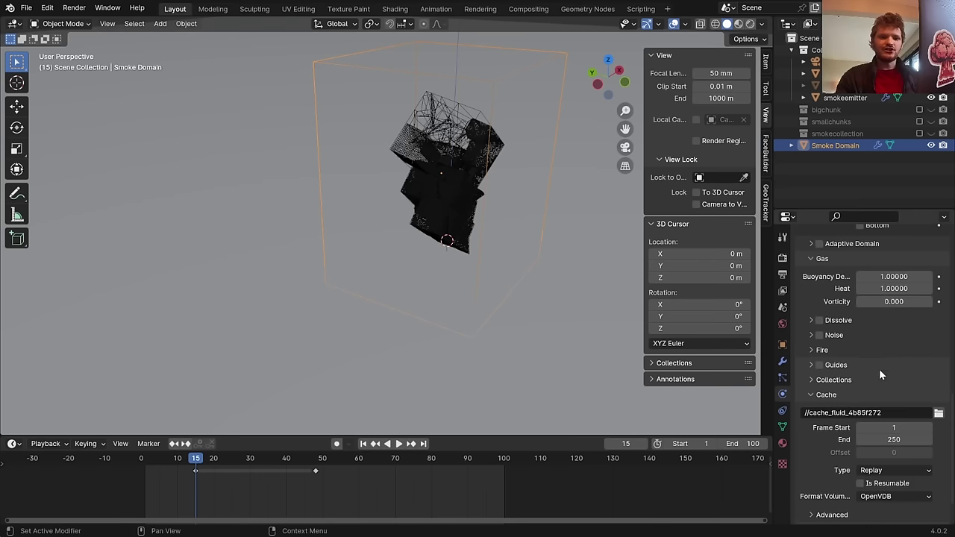
click(903, 427)
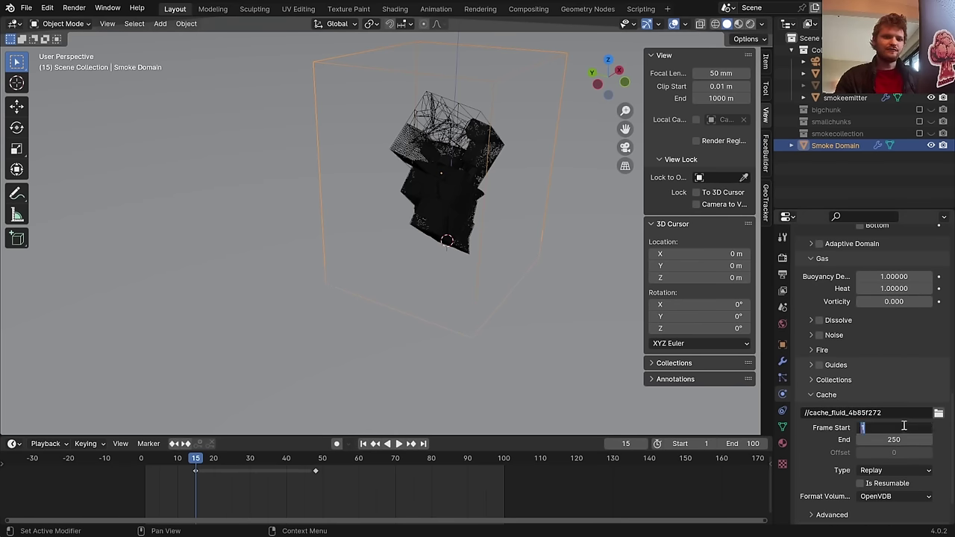
text(22)
key(Return)
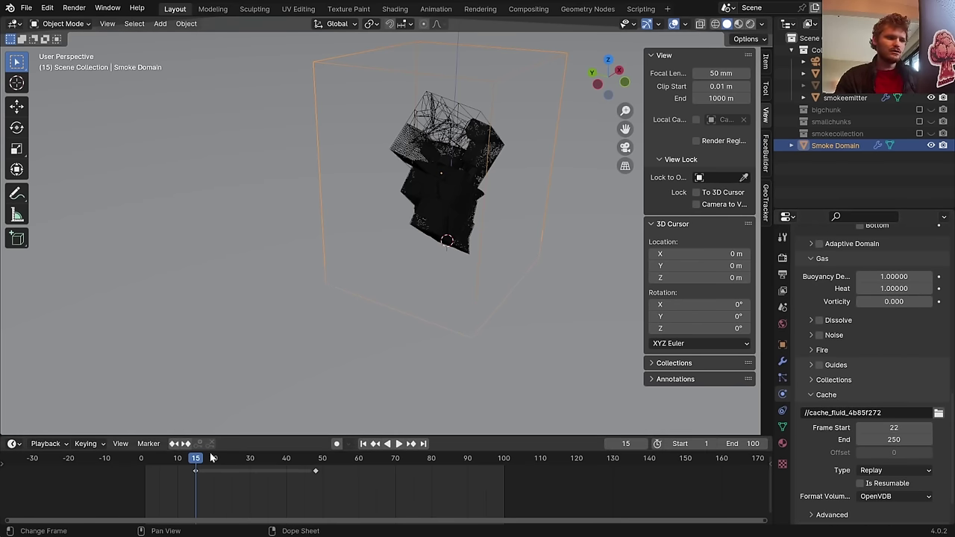
Play the smoke simulation through frame 22 up to frame 57 and examine how the smoke fits the domain
key(space)
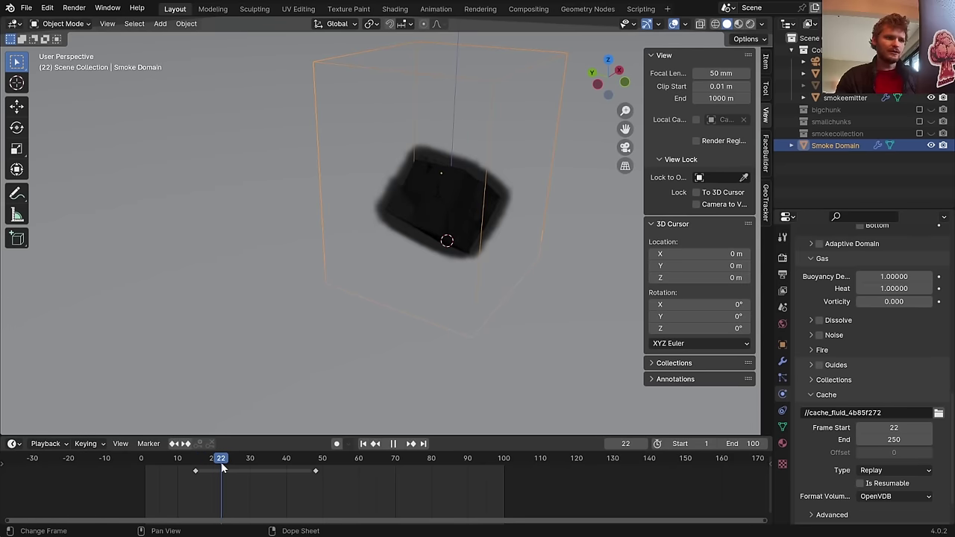
mouse_move(221, 468)
mouse_down()
mouse_move(269, 465)
mouse_move(235, 462)
mouse_up()
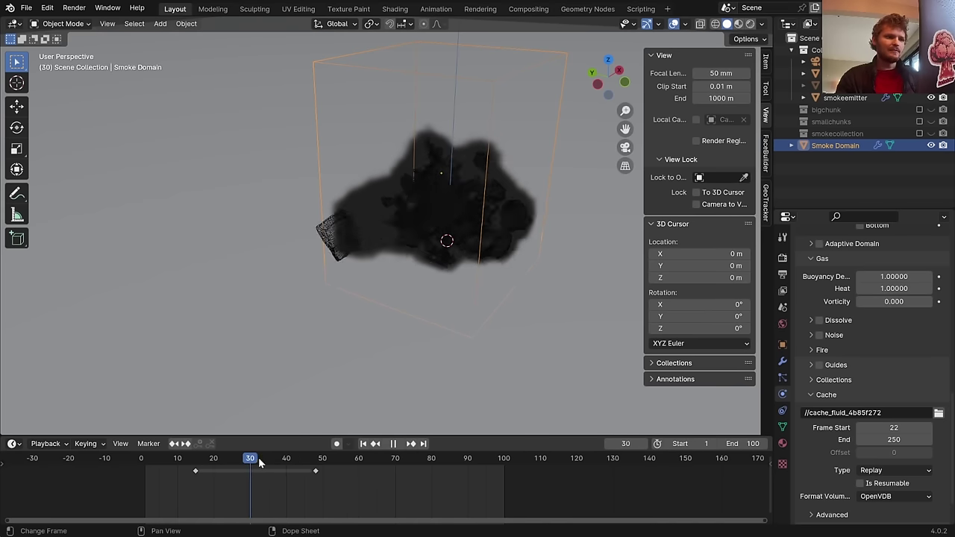
key(space)
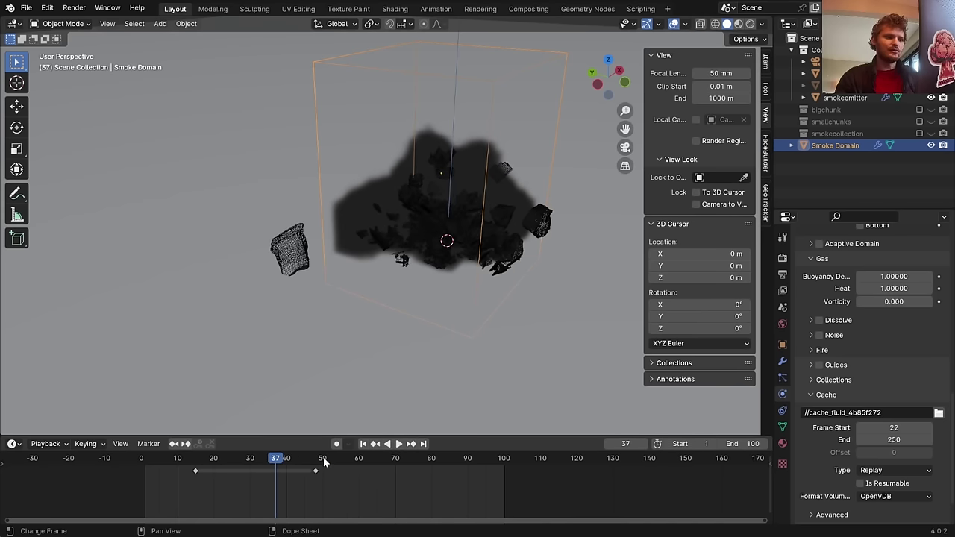
key(space)
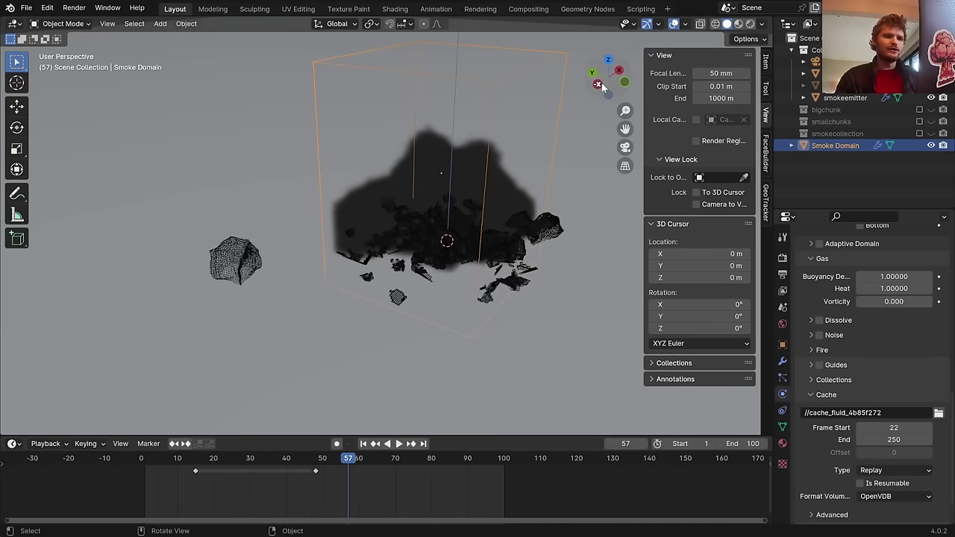
Edit the Smoke Domain mesh in the left view and move its positive Y side outward along Y, past the outlying chunk
click(598, 83)
key(Tab)
drag(301, 326, 369, 52)
key(g)
key(x)
key(y)
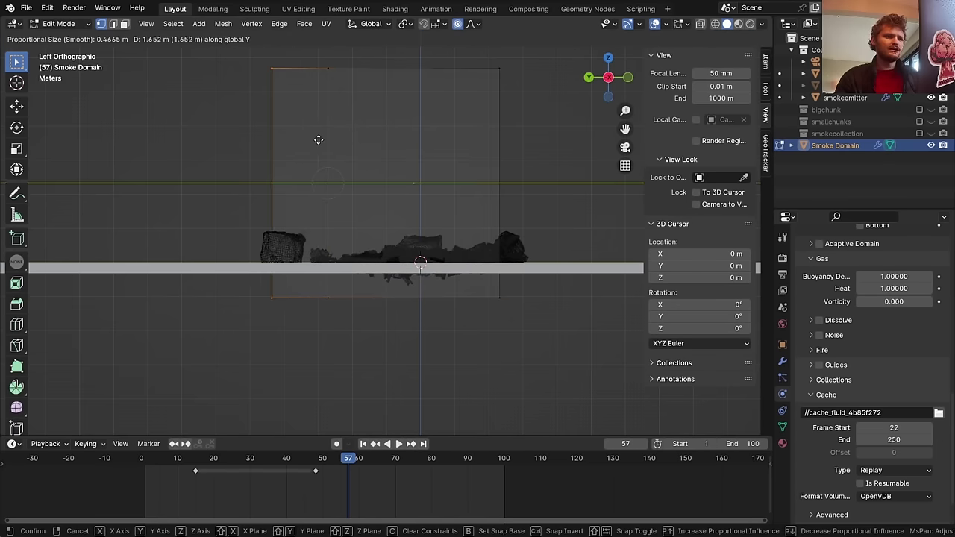
click(336, 127)
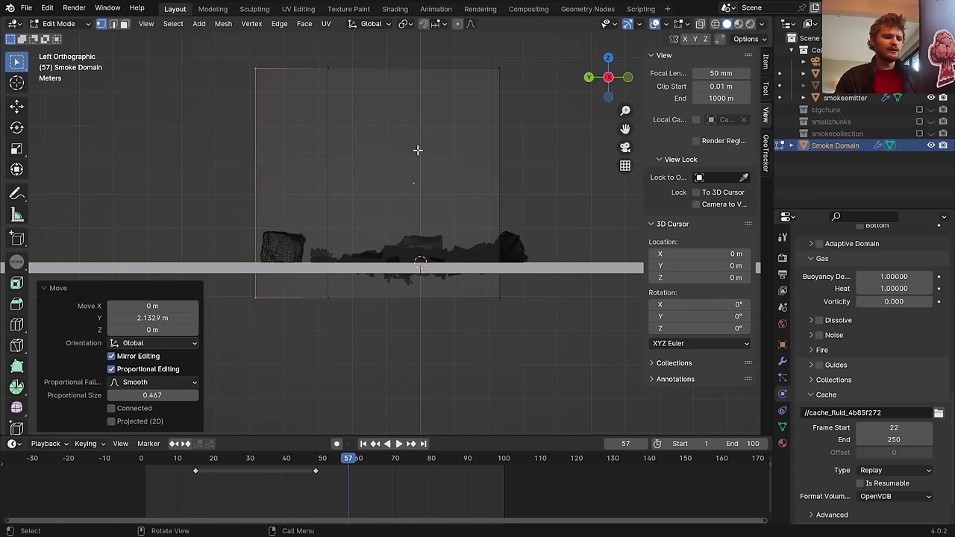
key(g)
key(y)
click(467, 187)
Move the Smoke Domain's negative Y side outward along Y to enclose the chunks there
drag(584, 319, 452, 53)
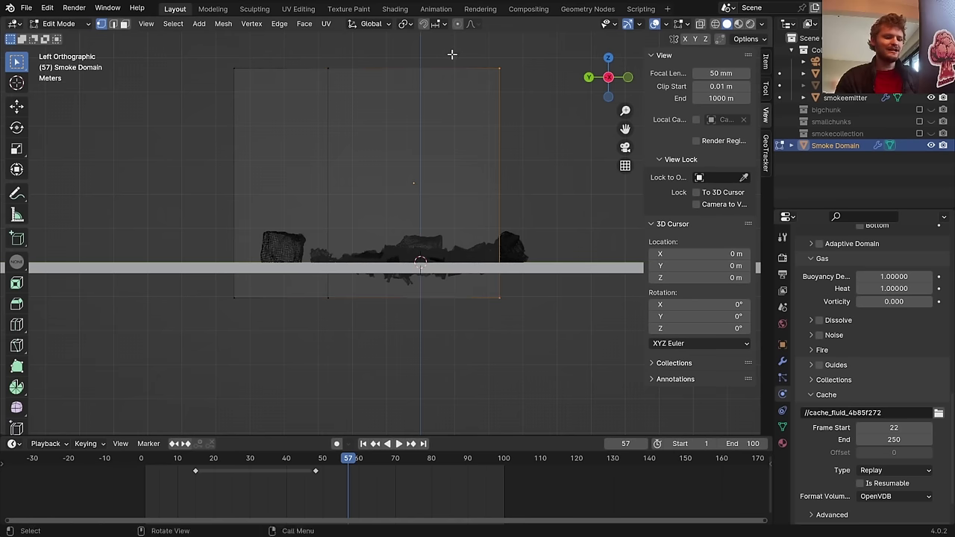
key(g)
key(y)
click(516, 58)
In the front view, move the Smoke Domain's negative X side outward along X past the farthest chunk
drag(624, 78, 629, 77)
click(629, 77)
drag(317, 349, 409, 60)
key(g)
key(x)
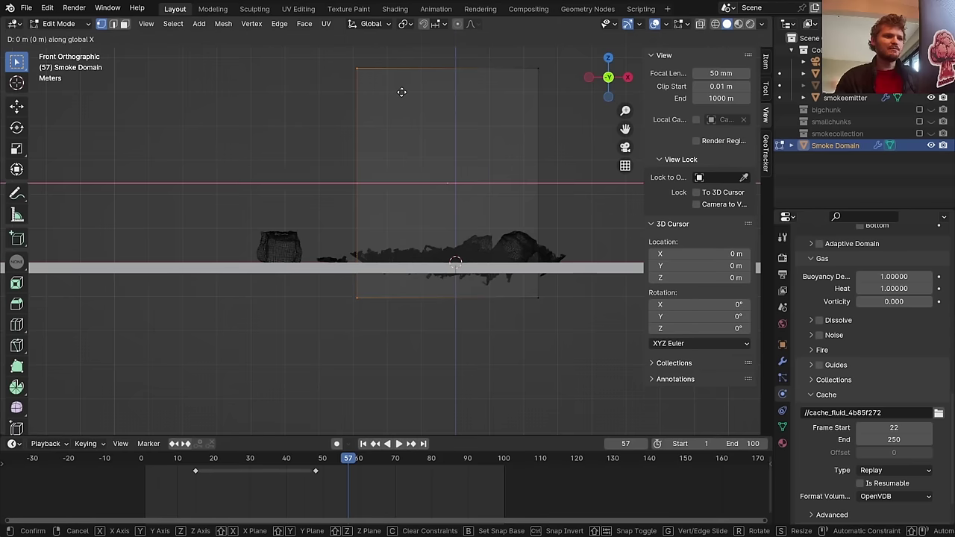
click(269, 106)
Move the Smoke Domain's positive X side outward by about 1.45 m along X and return to Object Mode
drag(572, 336, 492, 30)
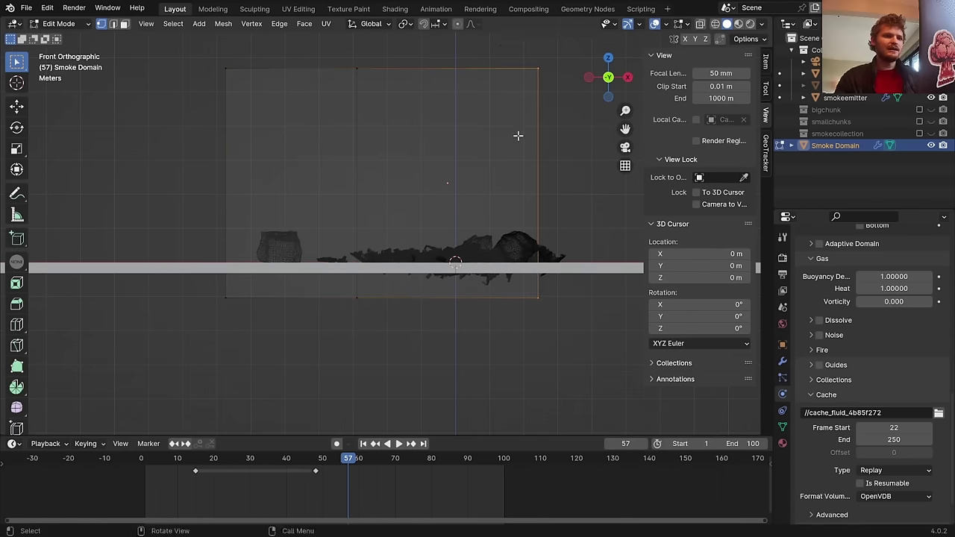
key(g)
key(x)
click(568, 142)
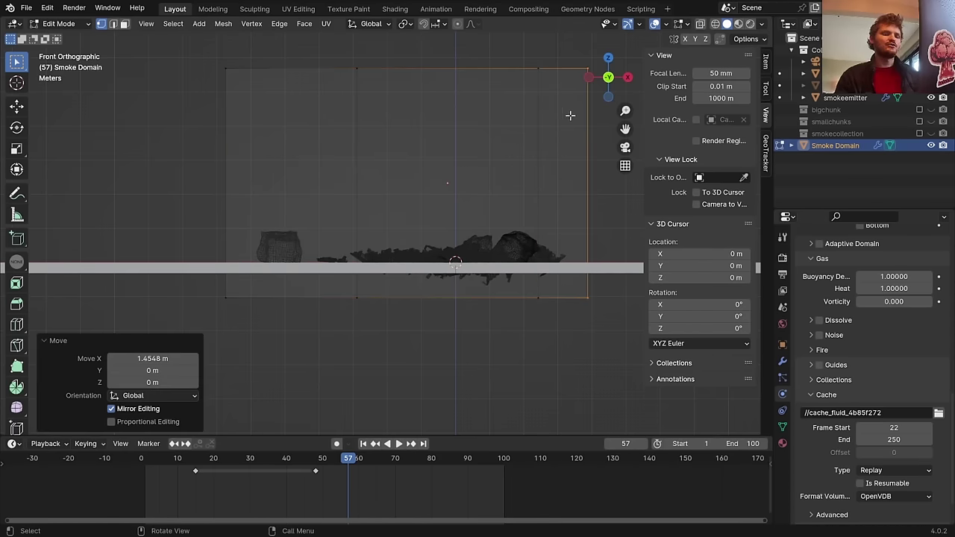
key(Tab)
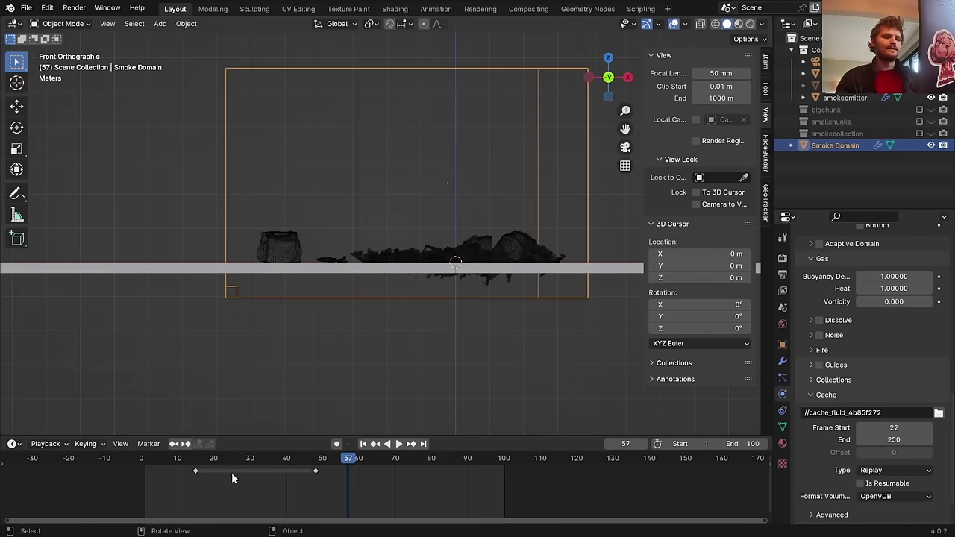
Play the smoke simulation in the enlarged domain from the first frame to frame 59, saving the file along the way
key(shift+Left)
key(space)
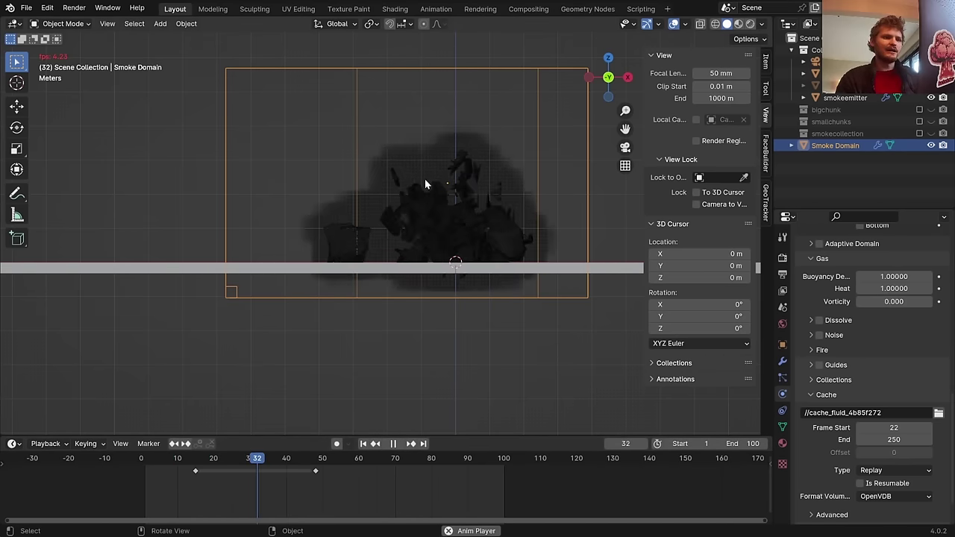
middle_drag(425, 178, 459, 208)
key(ctrl+s)
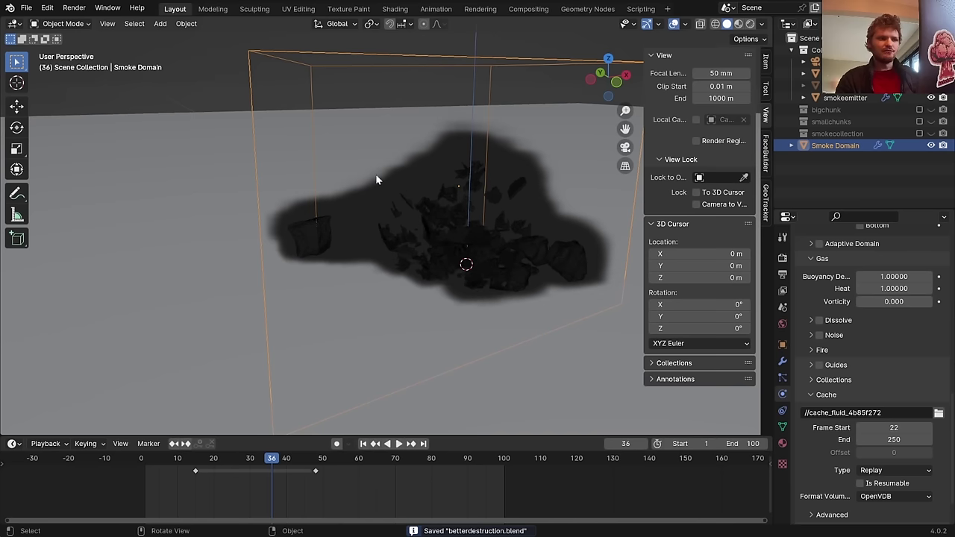
key(space)
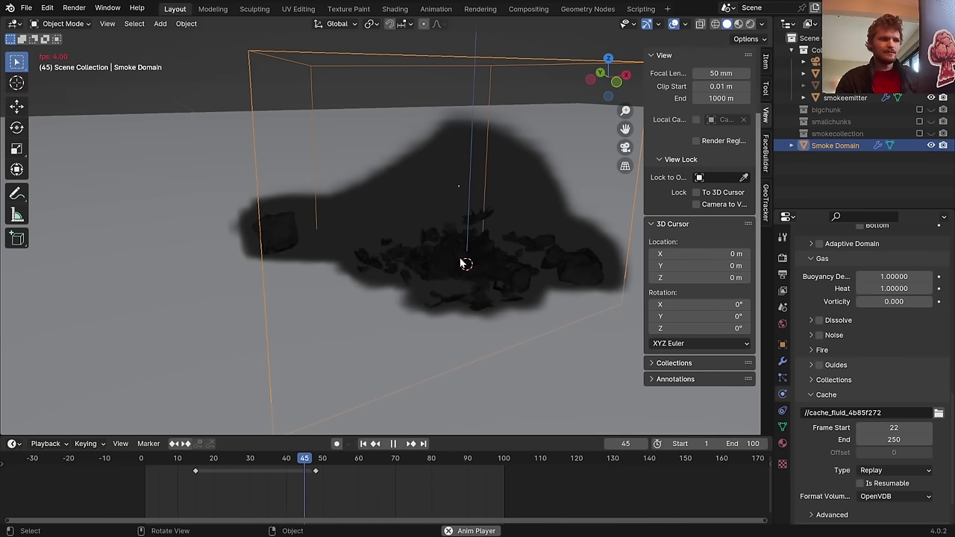
middle_drag(405, 254, 419, 251)
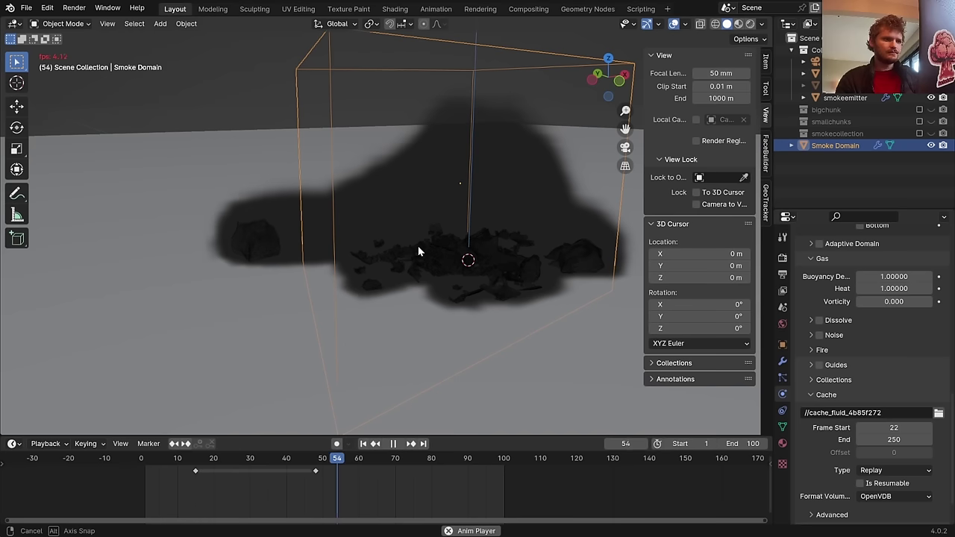
key(space)
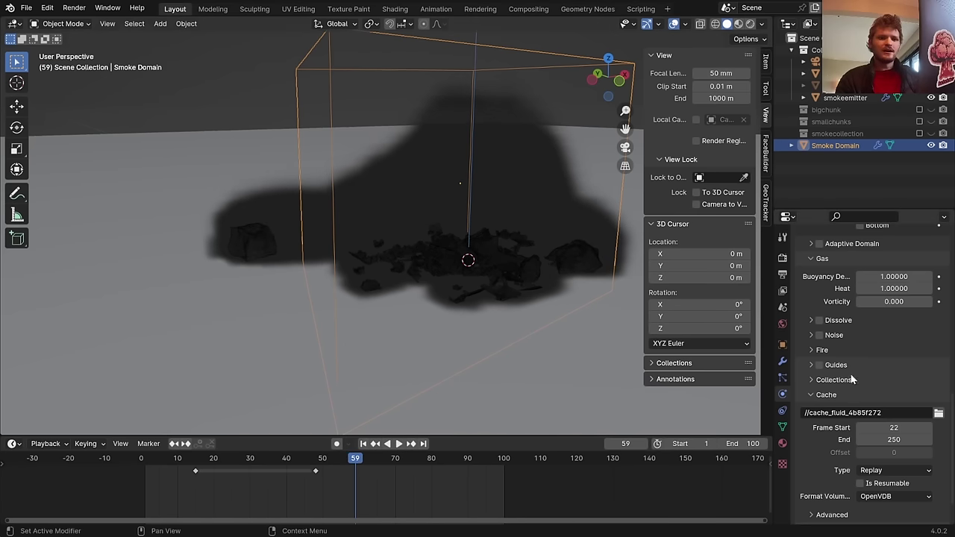
Turn on Dissolve for the domain's gas, check it by playing from the first frame to frame 46, and save the file
click(819, 320)
click(834, 320)
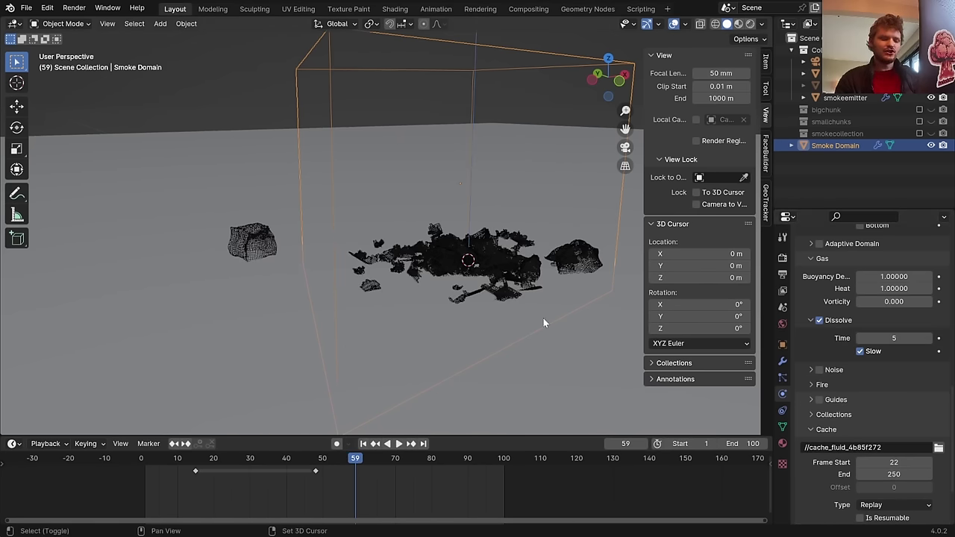
key(shift+Left)
key(space)
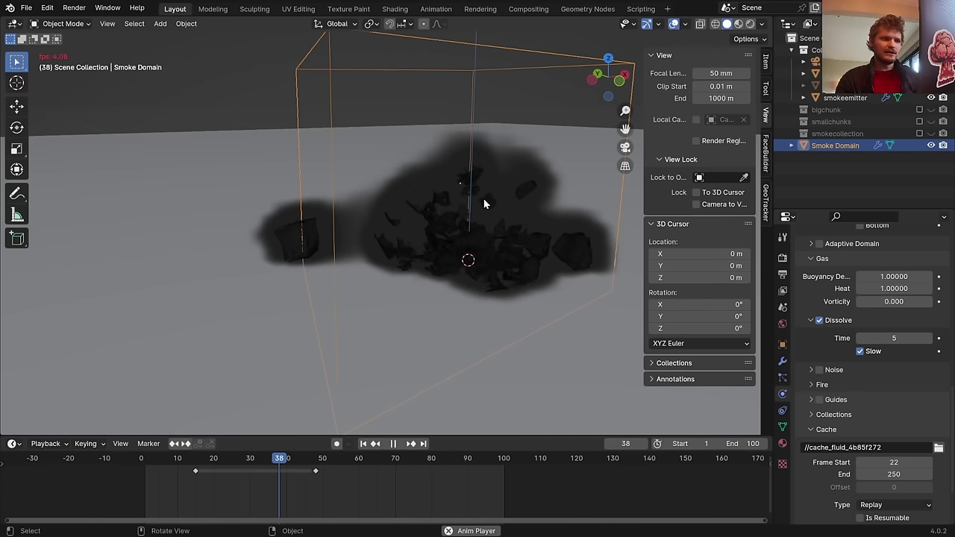
key(space)
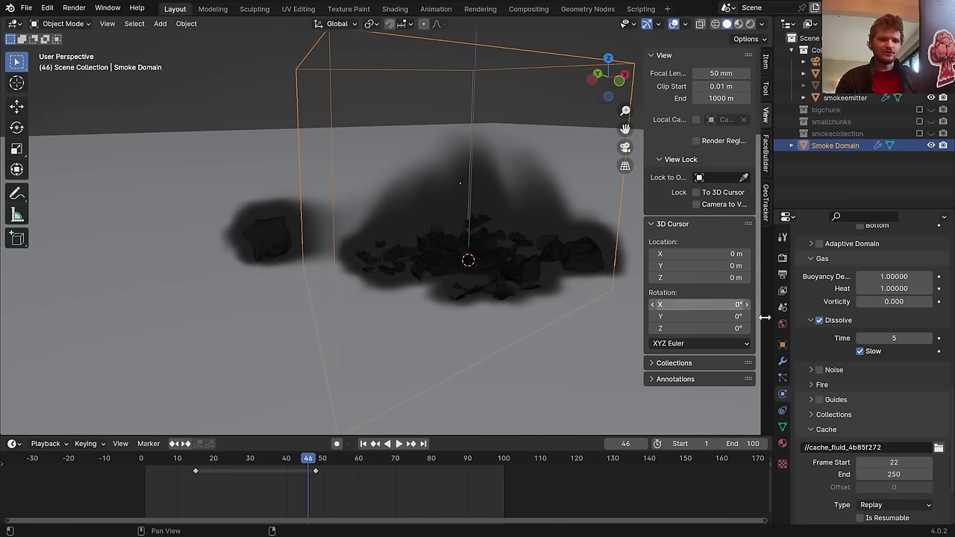
key(ctrl+s)
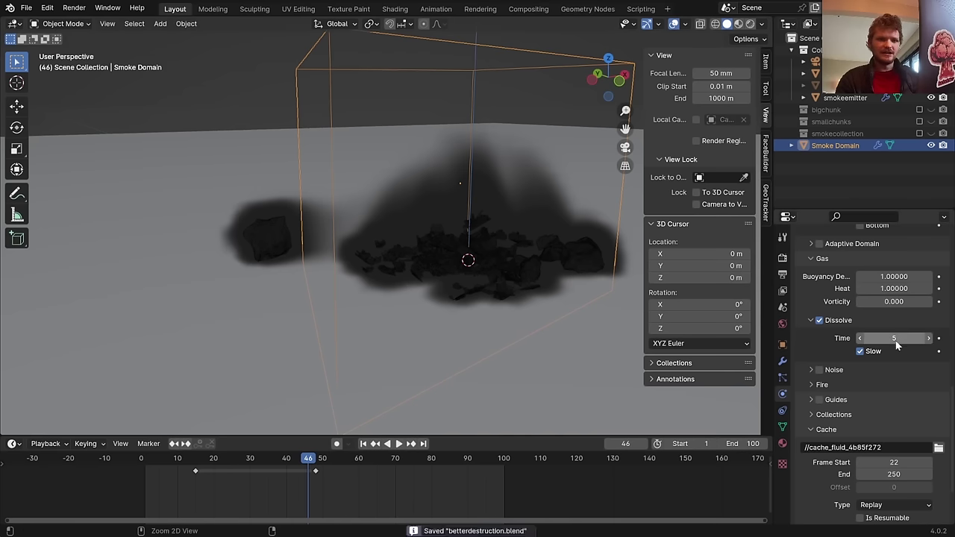
Turn on Noise in the Smoke Domain's gas settings
click(820, 370)
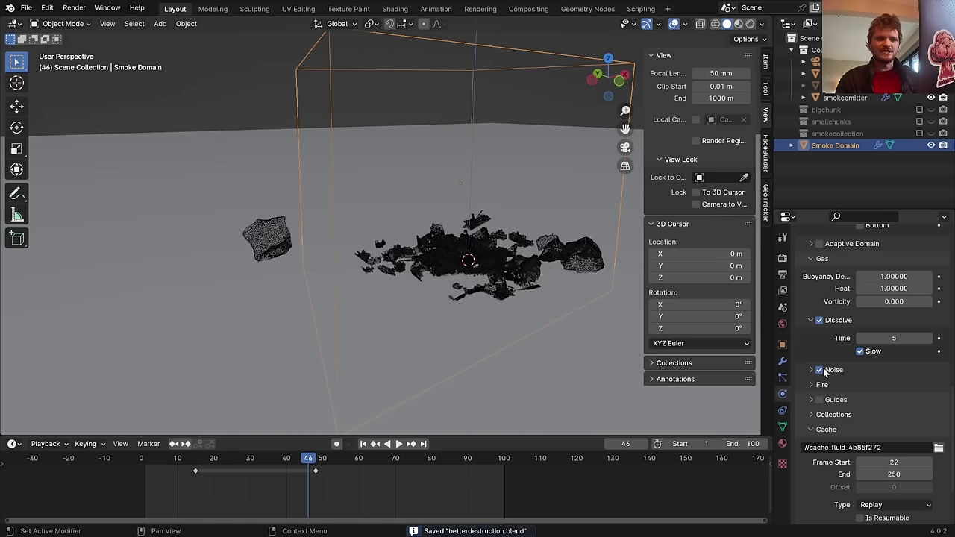
scroll(852, 352, up, 5)
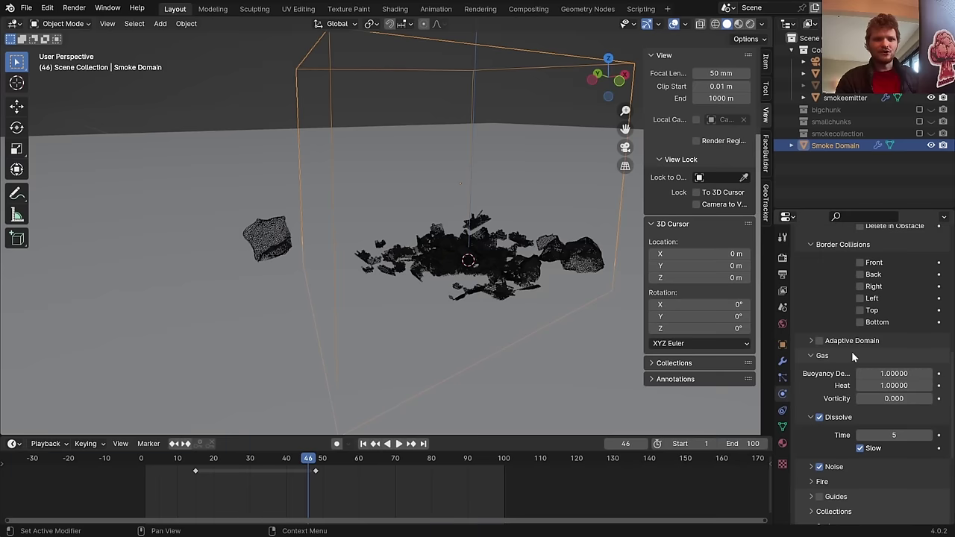
Set the Smoke Domain's cache end frame and the scene's end frame to 80, and save the file
scroll(848, 358, up, 3)
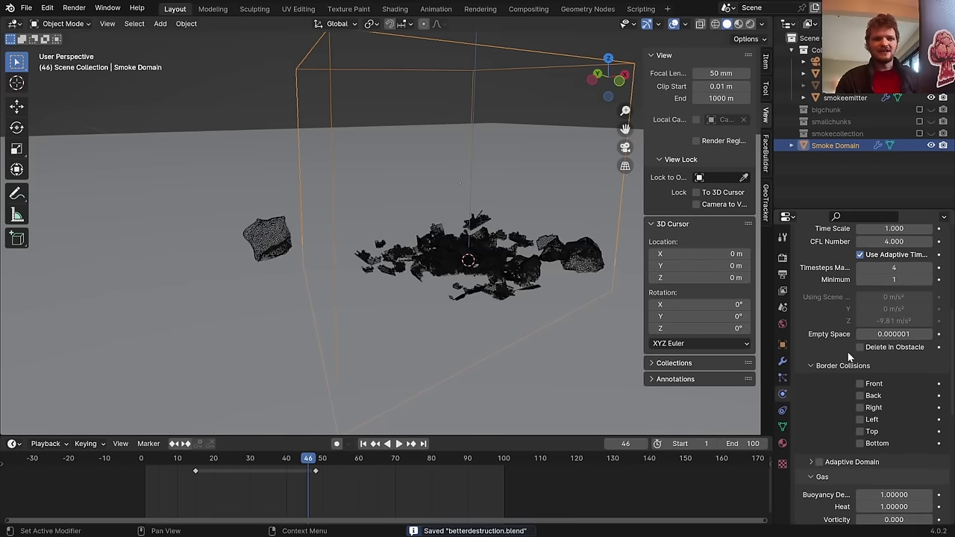
scroll(848, 356, up, 2)
scroll(844, 352, down, 6)
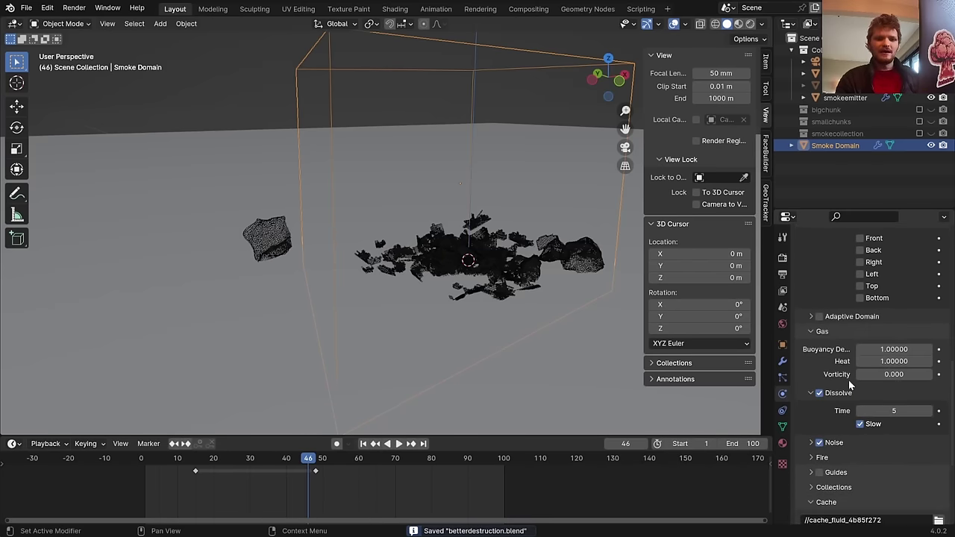
scroll(849, 384, down, 4)
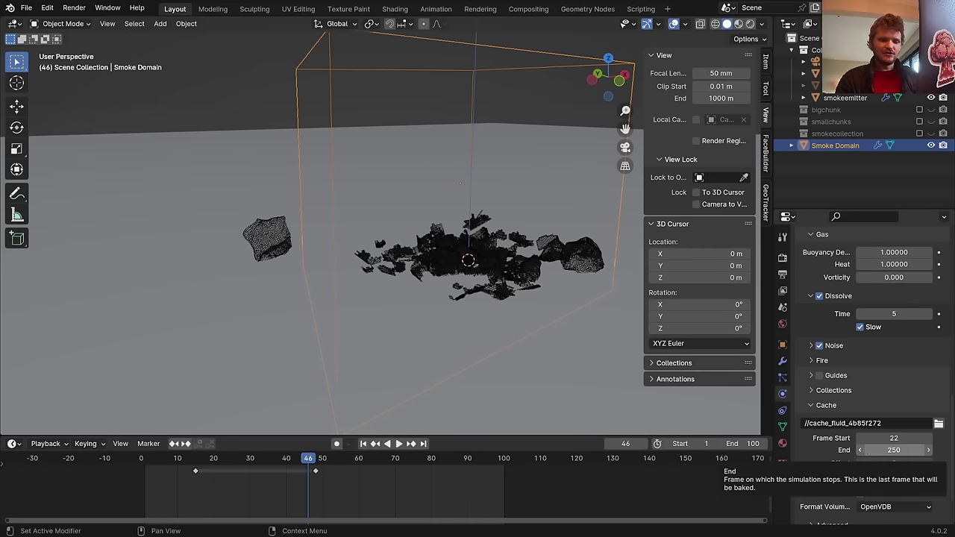
click(872, 451)
text(80)
key(Return)
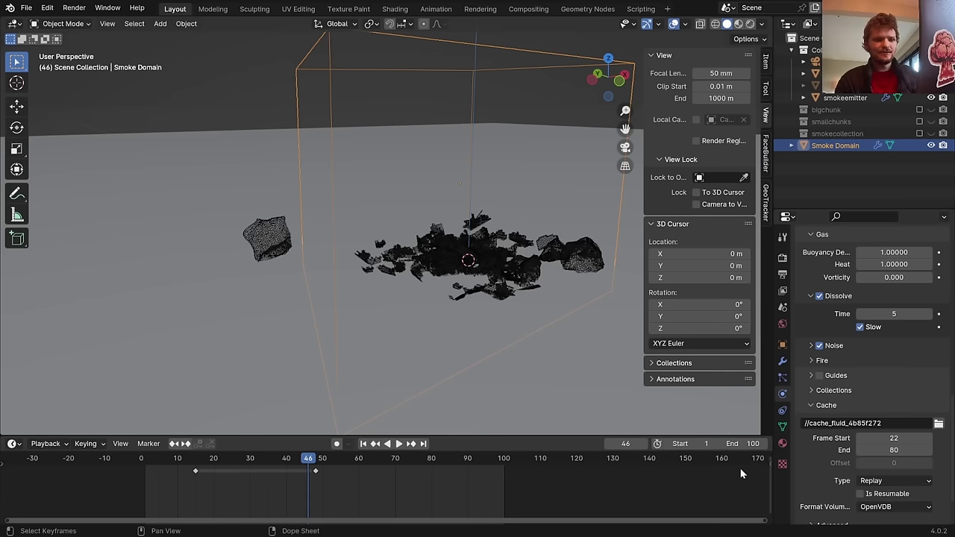
click(750, 445)
text(80)
key(Return)
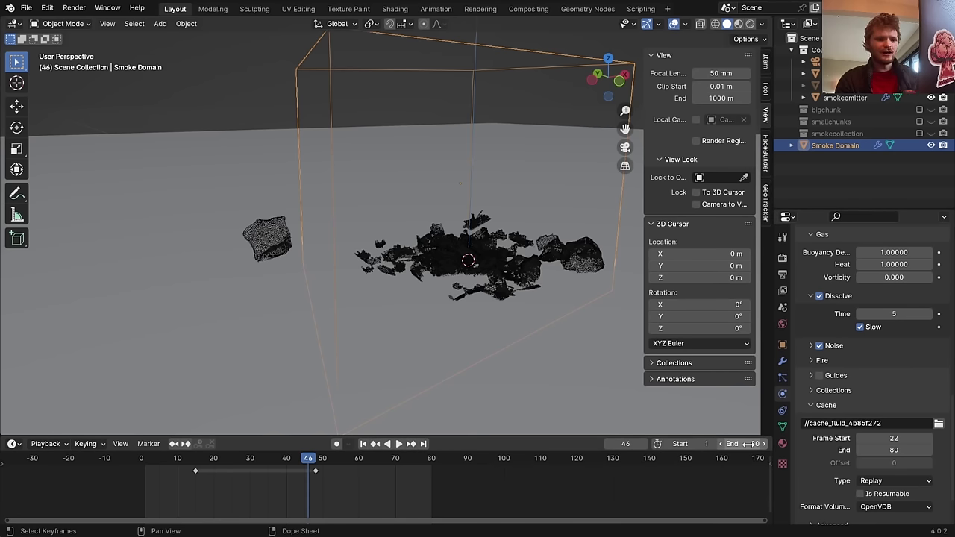
key(ctrl+s)
Set the Smoke Domain's cache type to All and bake the entire fluid simulation
click(880, 481)
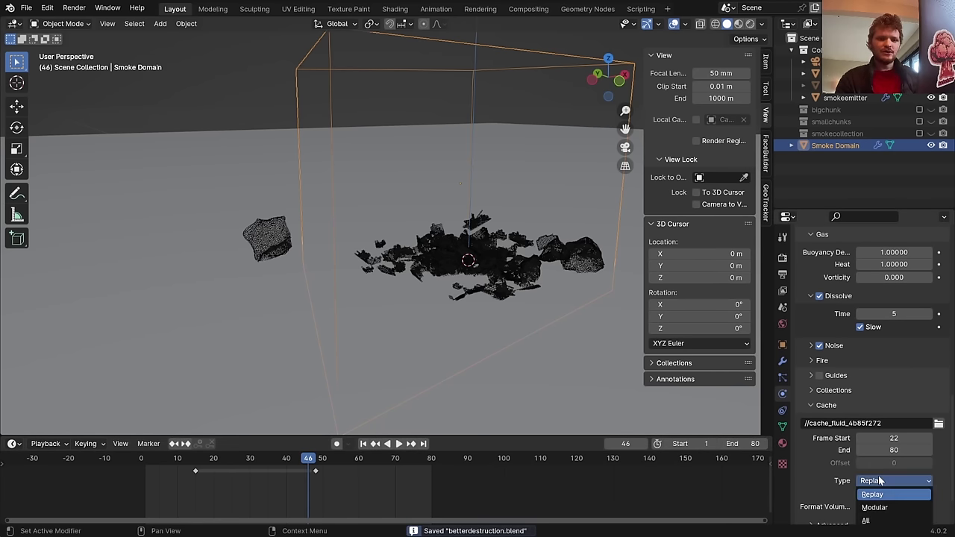
click(881, 522)
scroll(881, 485, down, 3)
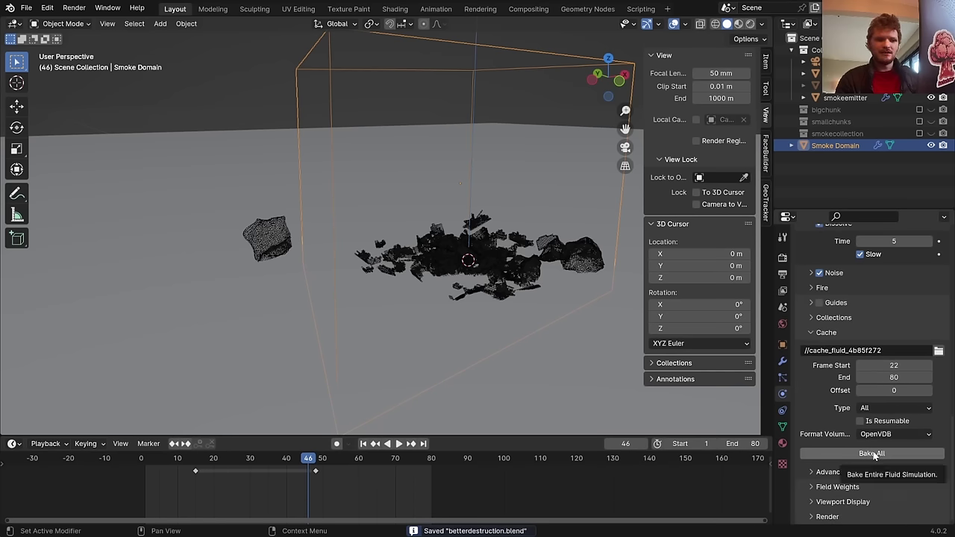
click(873, 454)
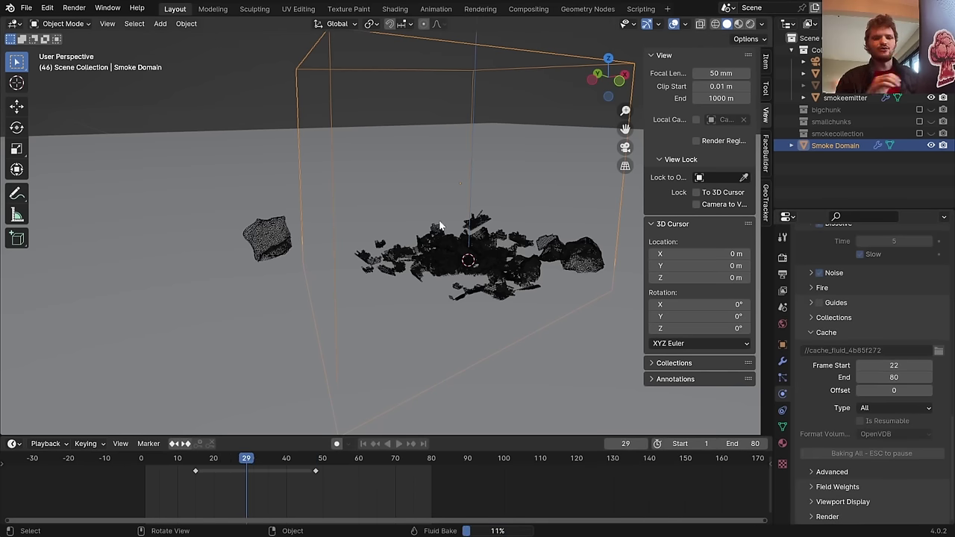
Play and scrub through the baked smoke, stopping at frame 22
key(space)
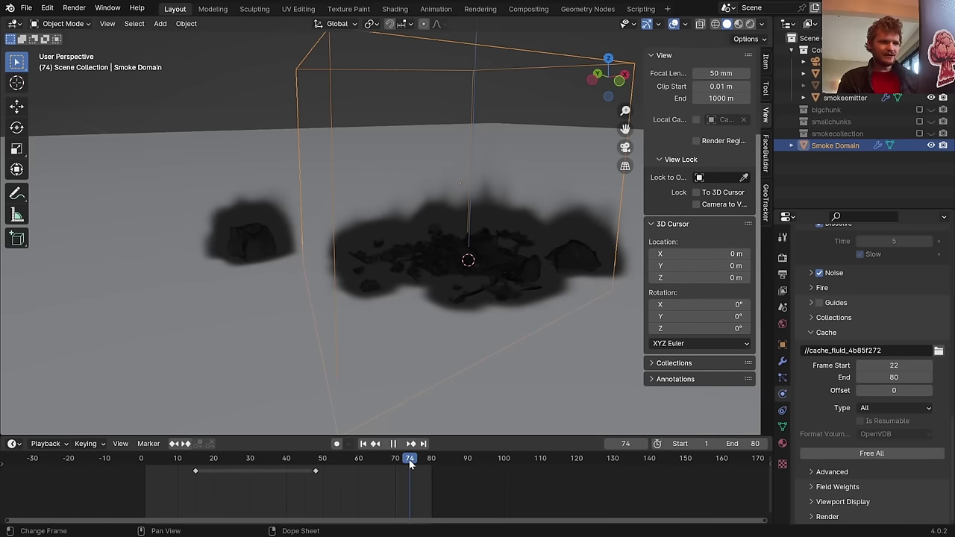
drag(318, 472, 202, 472)
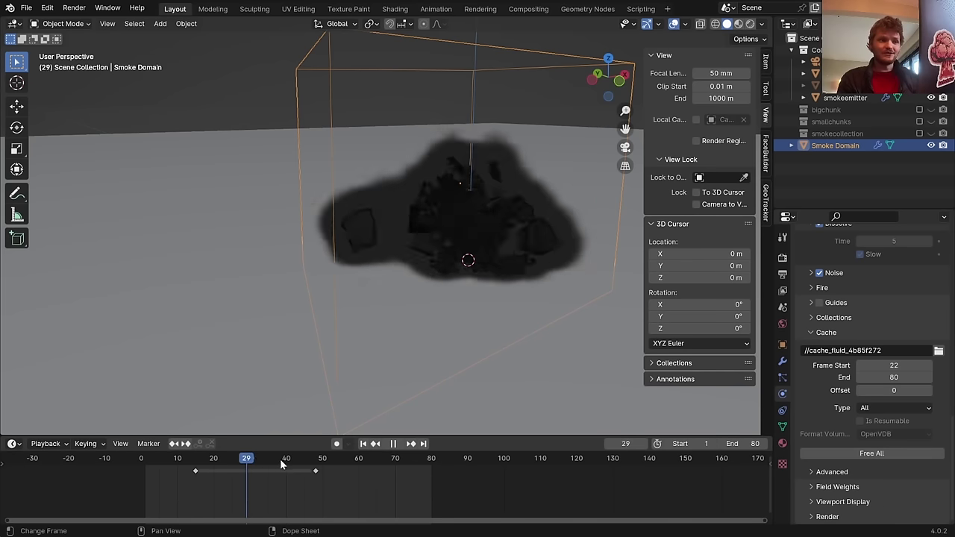
drag(271, 457, 221, 470)
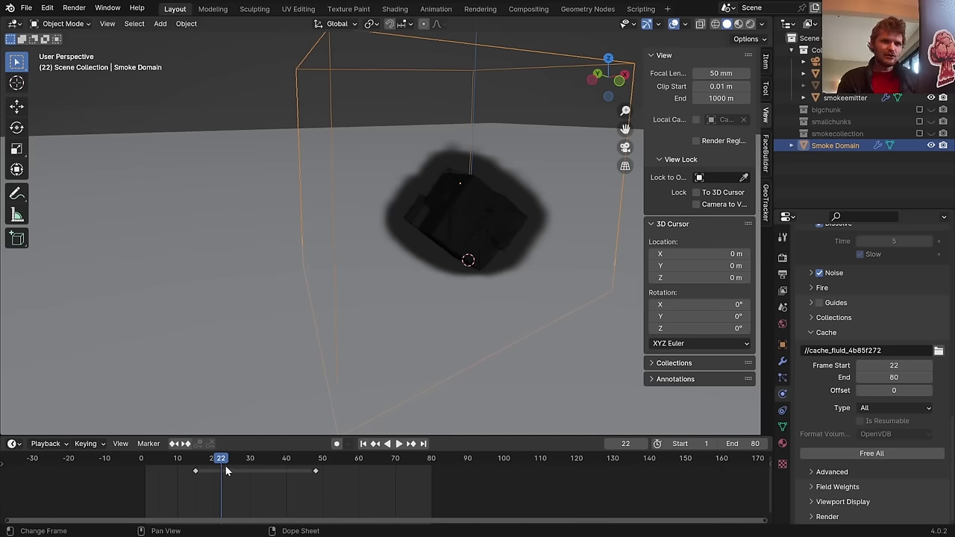
Set the smokeemitter's Surface Emission to 1 in its Flow Source settings and keyframe it at frame 22
click(845, 97)
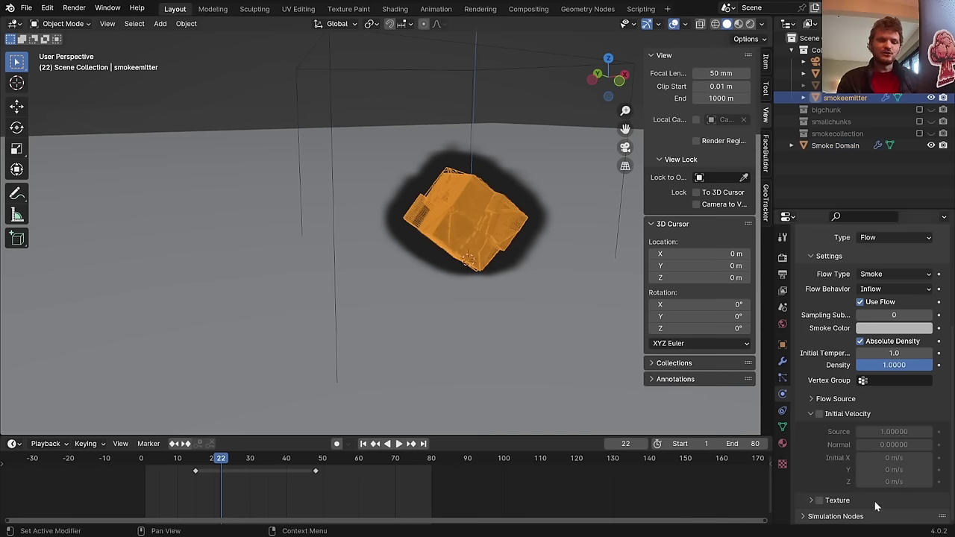
scroll(810, 411, up, 1)
click(832, 423)
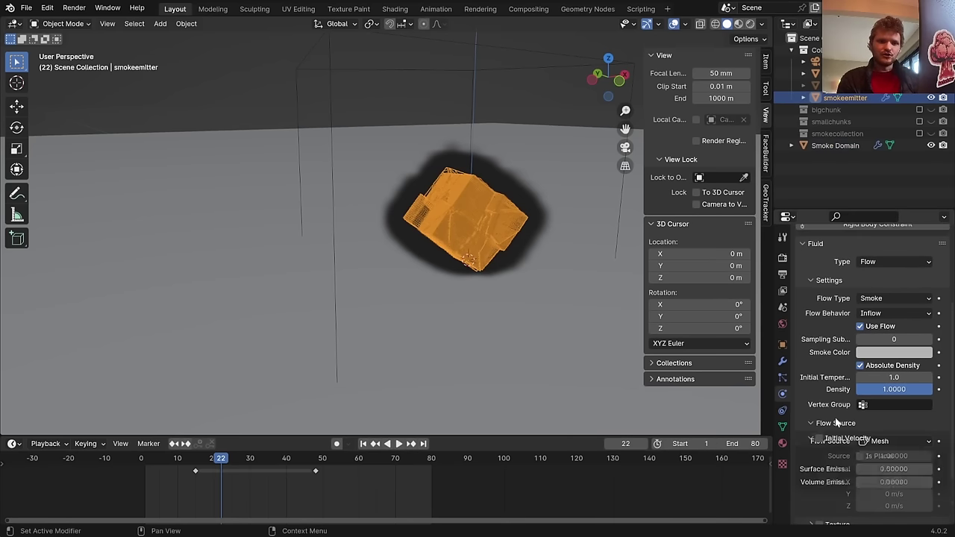
scroll(908, 405, down, 1)
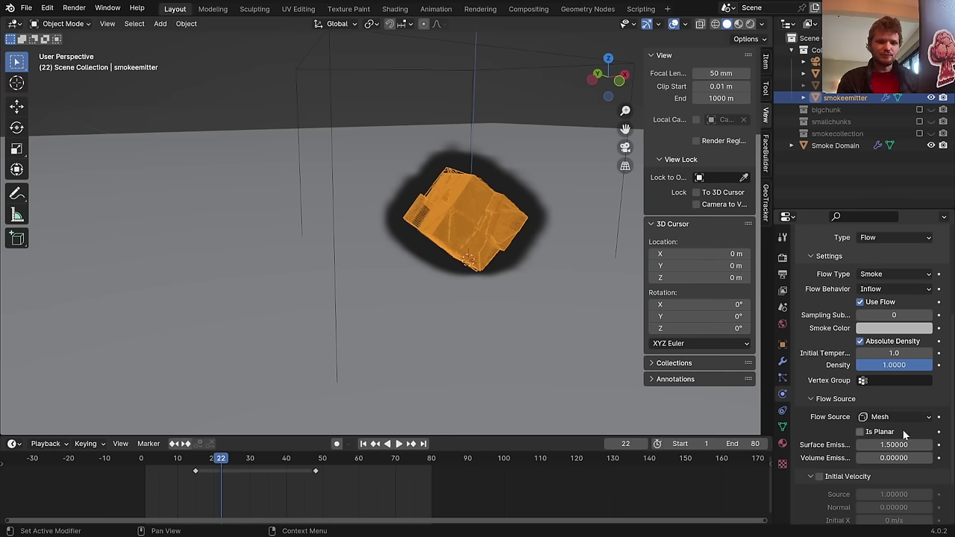
click(898, 444)
text(1)
key(Return)
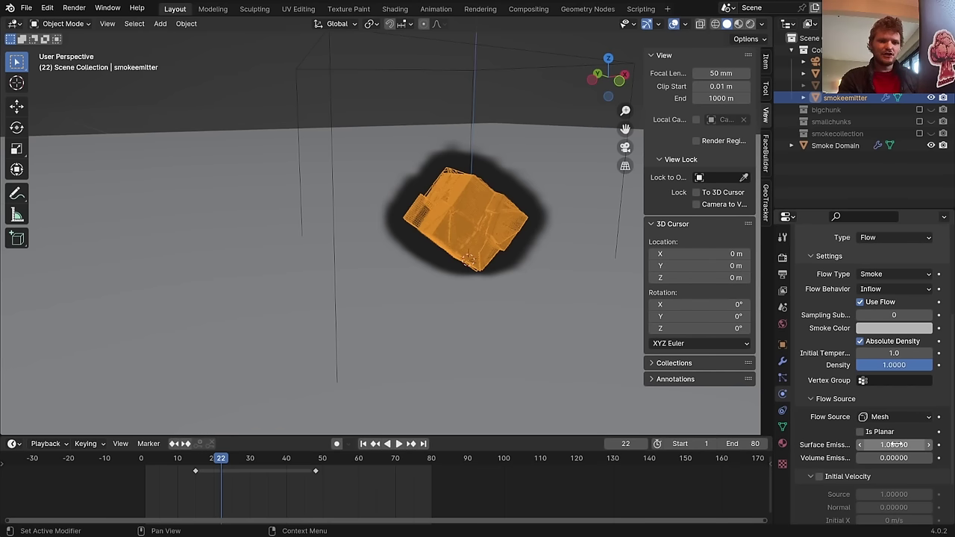
key(i)
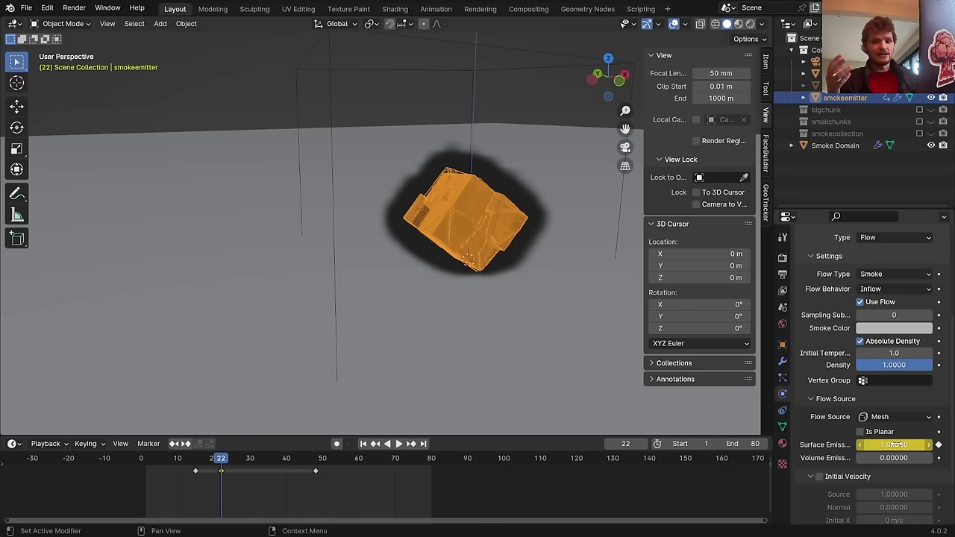
Play on to frame 36, keyframe the smokeemitter's Surface Emission there at 0, and save the file
key(space)
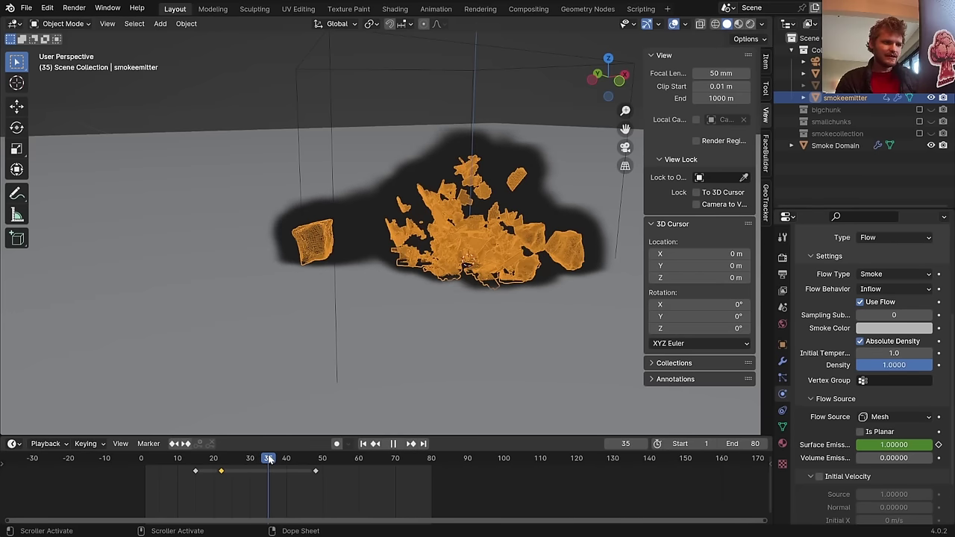
key(space)
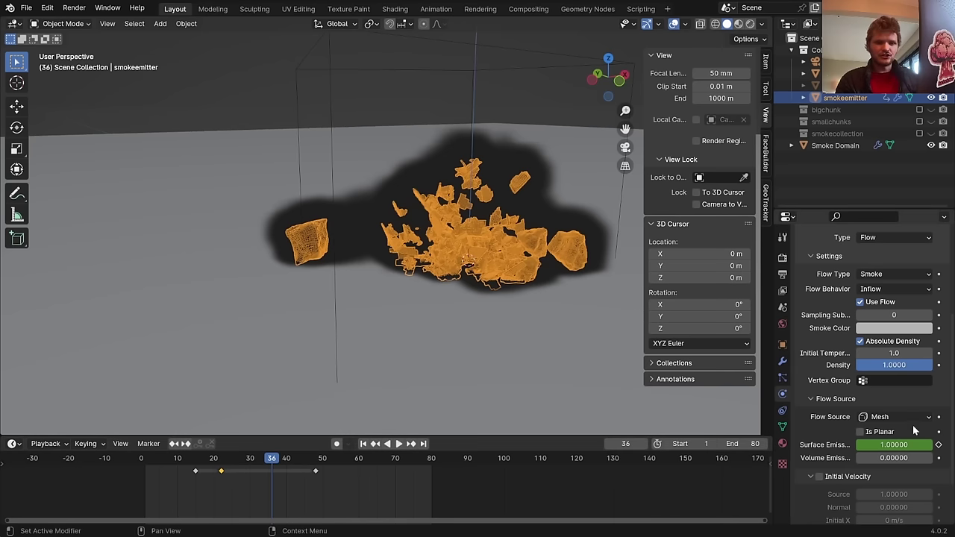
double_click(903, 444)
text(0)
key(Return)
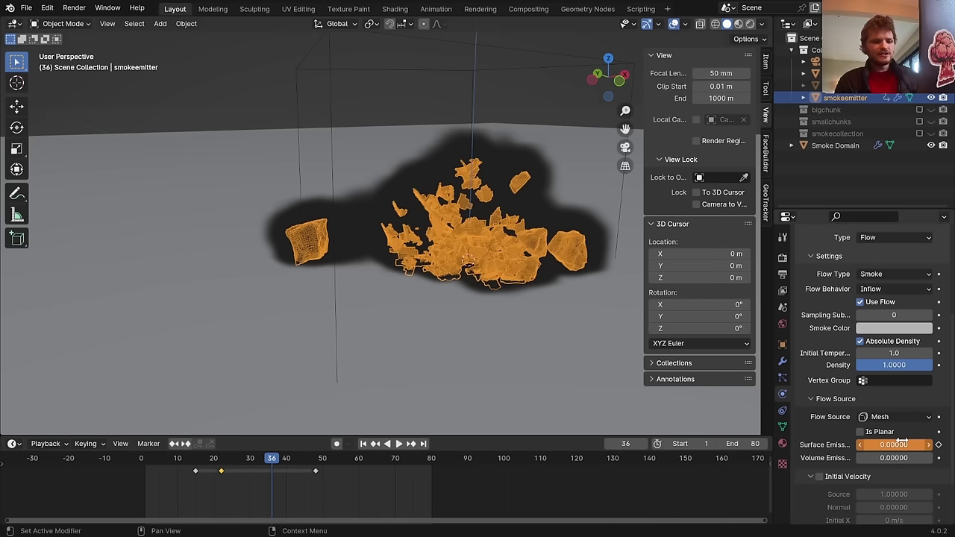
key(i)
click(782, 382)
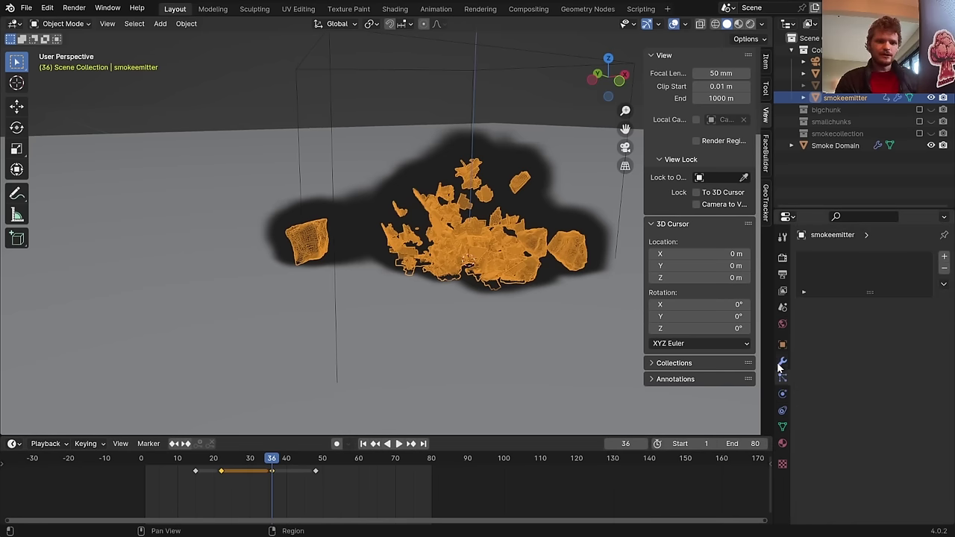
click(782, 361)
click(783, 395)
key(ctrl+s)
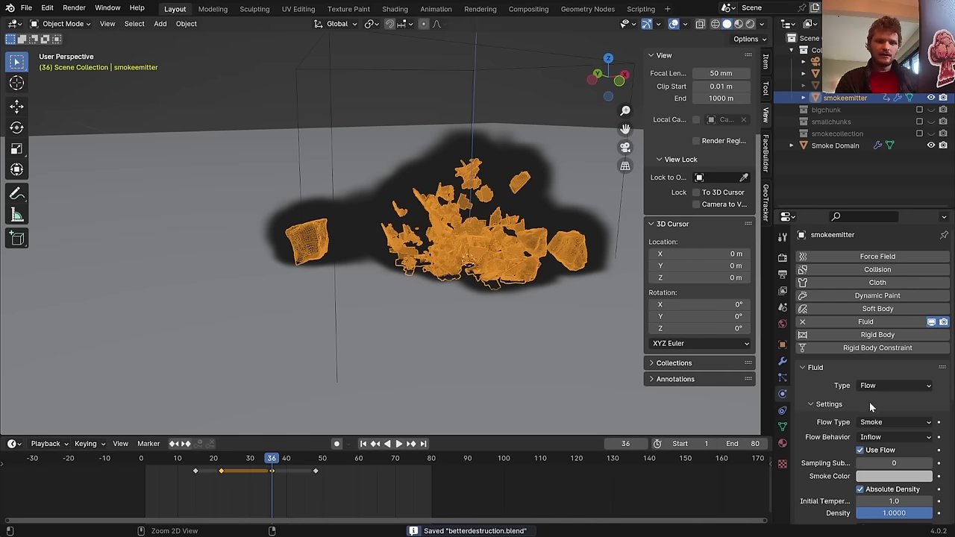
scroll(867, 399, down, 3)
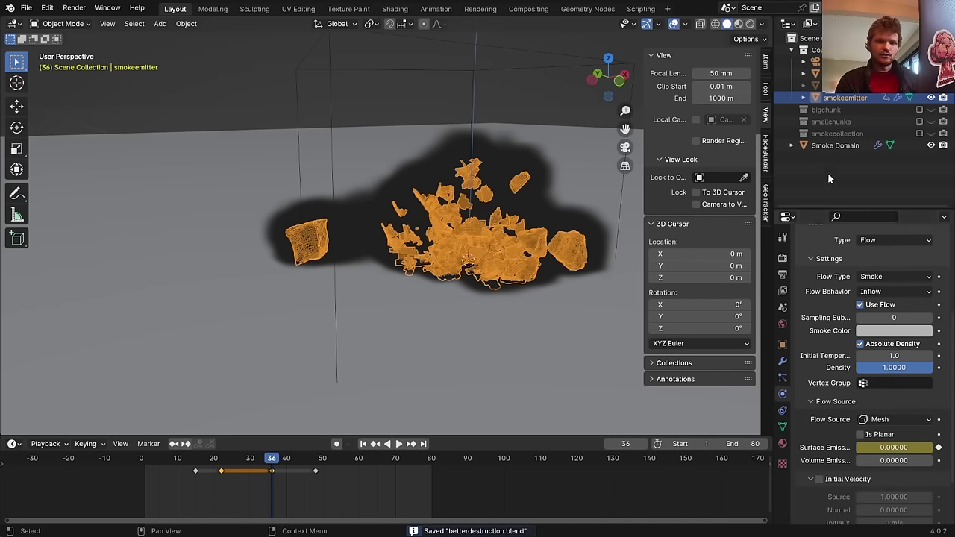
Select the Smoke Domain, toggle the smokeemitter's viewport visibility off and back on, and save the file
click(835, 147)
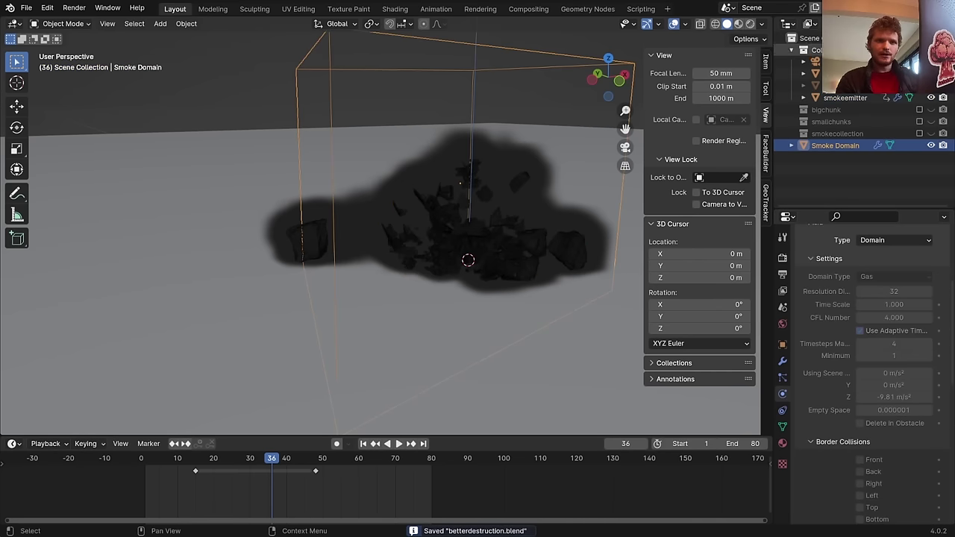
click(931, 97)
click(932, 98)
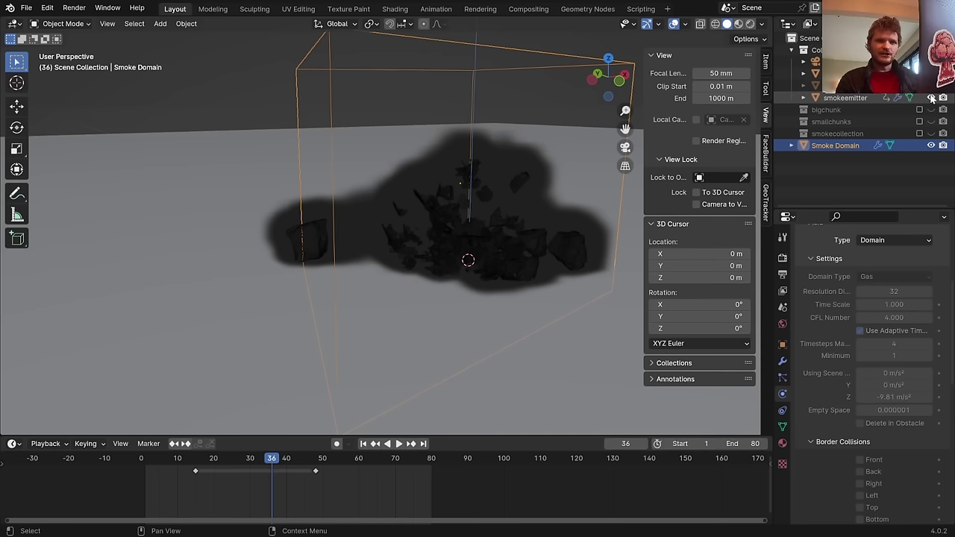
click(932, 98)
click(931, 98)
click(931, 97)
click(931, 98)
key(ctrl+s)
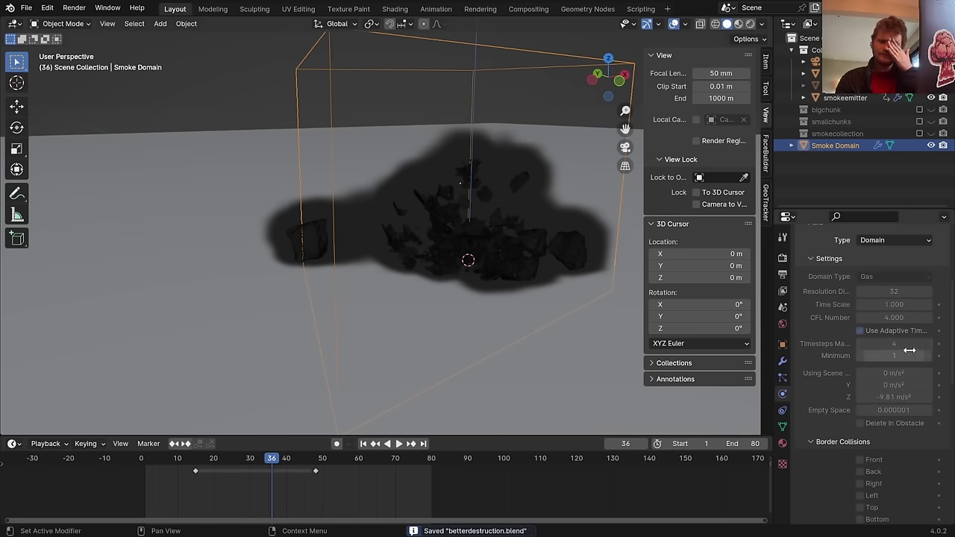
Free the baked smoke, set the Smoke Domain's Resolution Divisions to 64, and save the file
scroll(890, 359, down, 15)
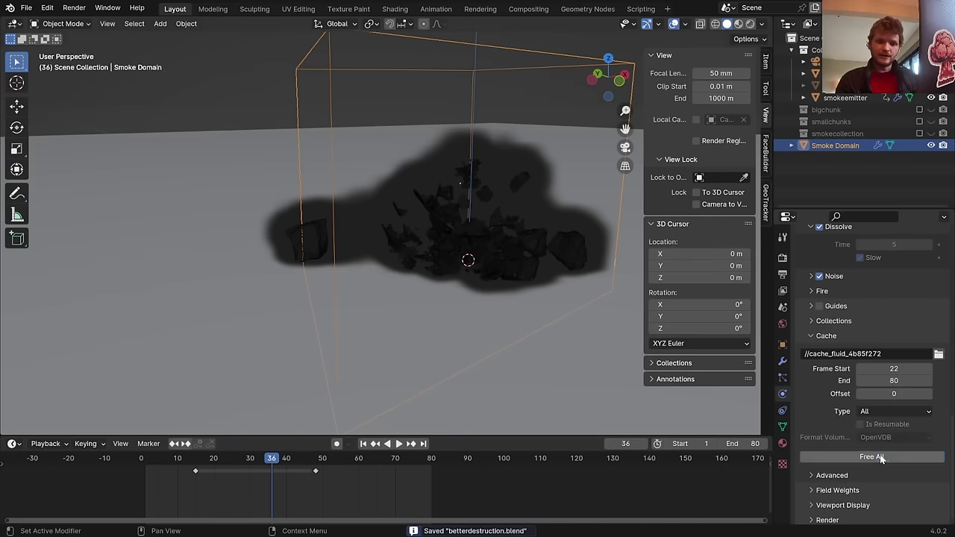
click(880, 455)
scroll(893, 298, up, 10)
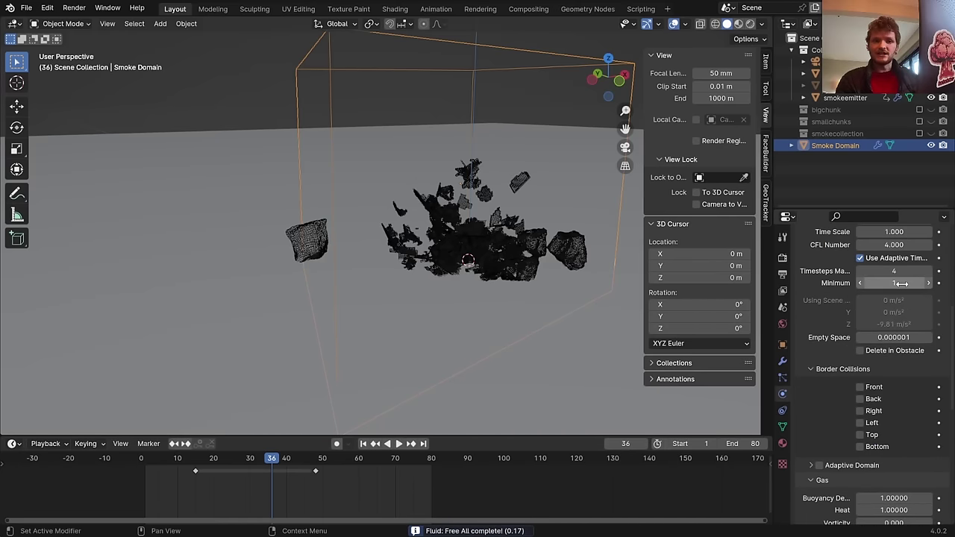
scroll(894, 301, up, 3)
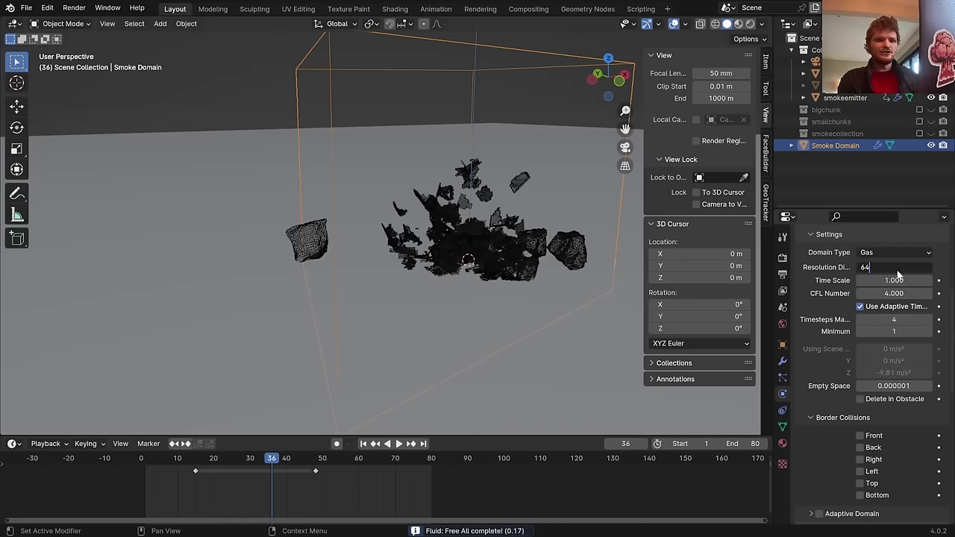
key(Return)
scroll(898, 277, down, 15)
key(ctrl+s)
Bake the entire simulation again, check the smoke around the flying chunks up to frame 41, and save the file
scroll(875, 407, down, 12)
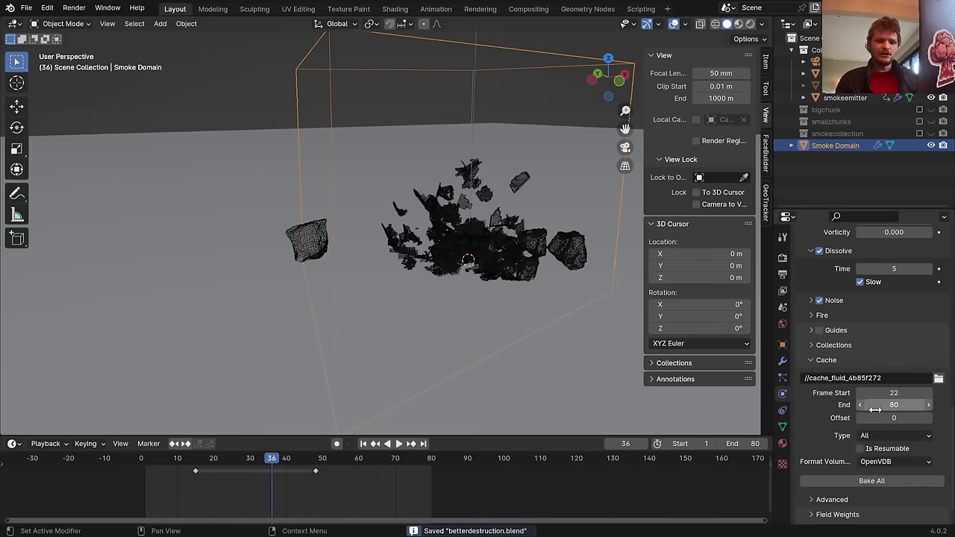
click(871, 481)
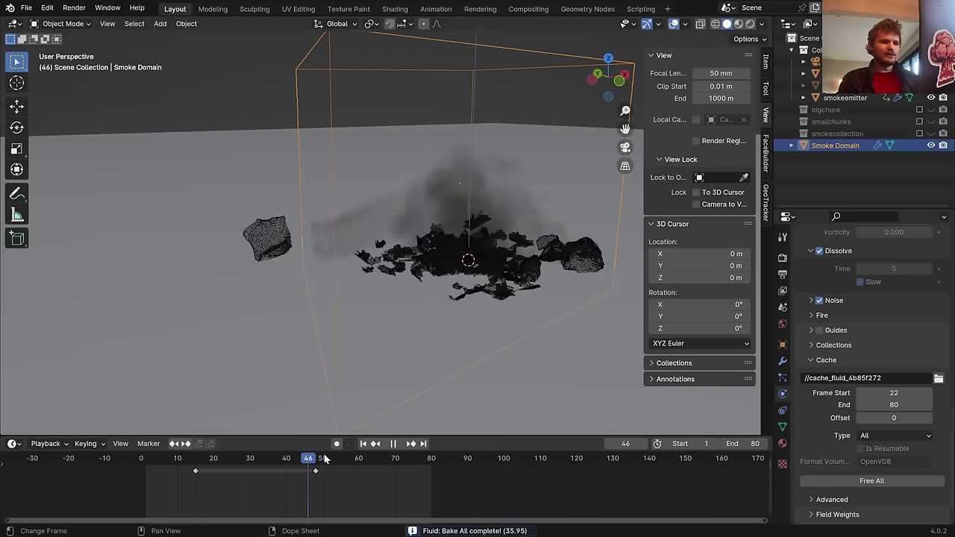
mouse_move(272, 458)
mouse_down()
mouse_move(239, 458)
mouse_move(301, 459)
mouse_move(239, 458)
mouse_move(297, 456)
mouse_move(254, 458)
mouse_move(268, 458)
mouse_up()
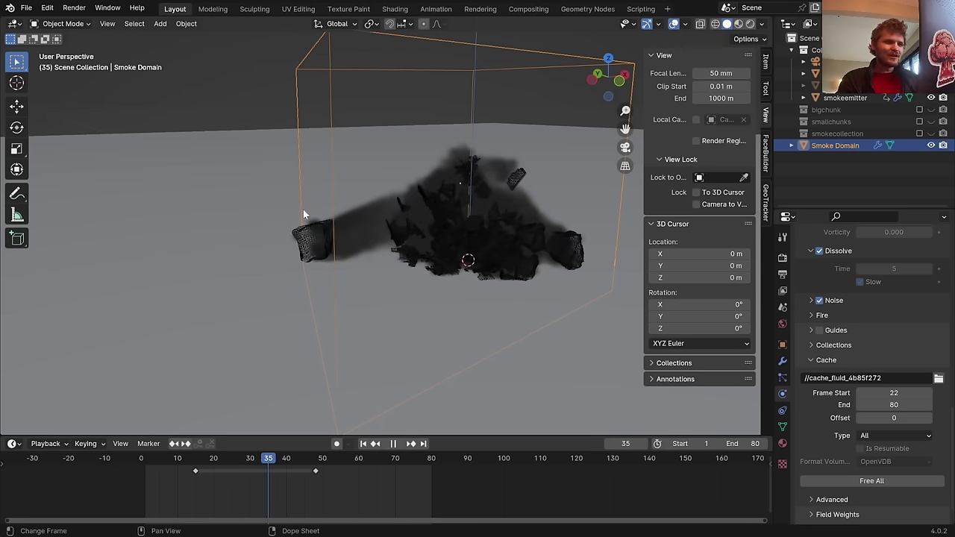
scroll(321, 222, up, 4)
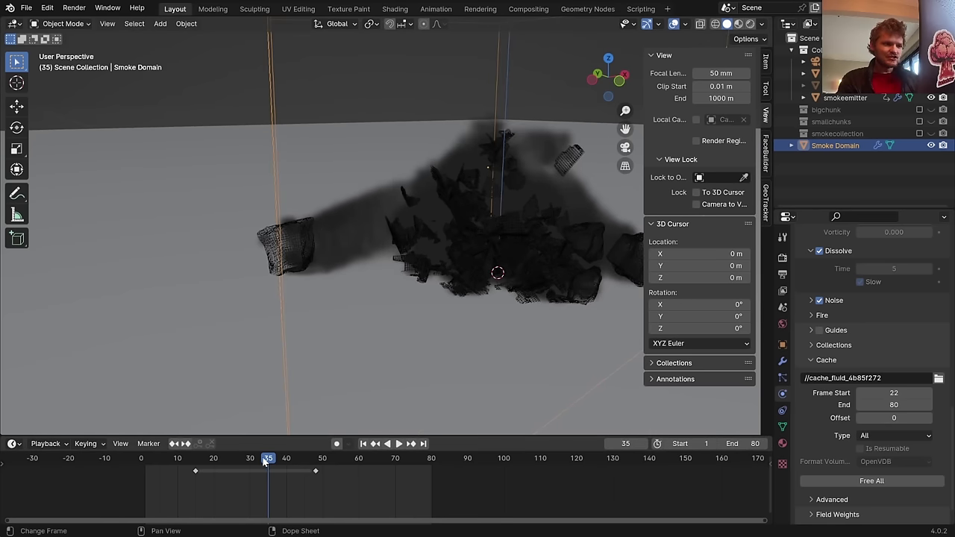
key(space)
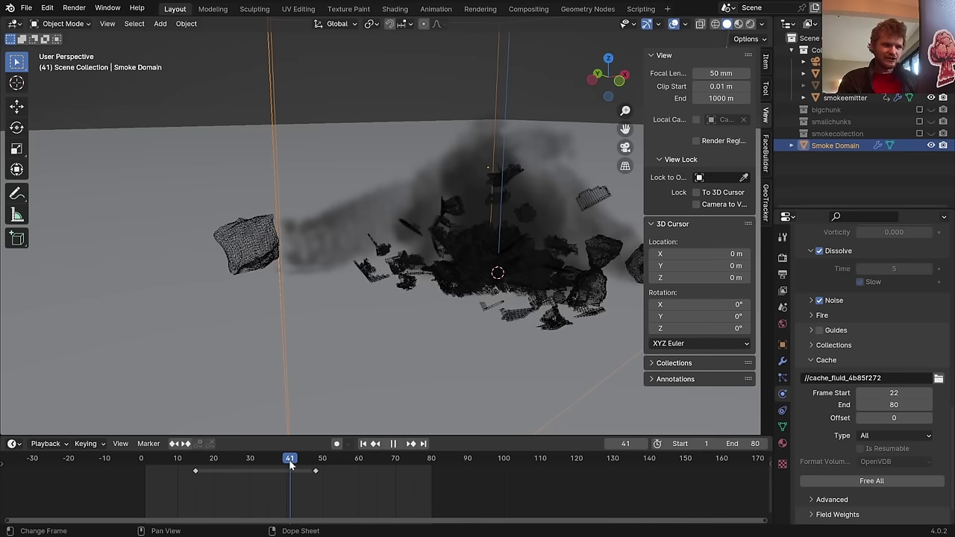
key(ctrl+s)
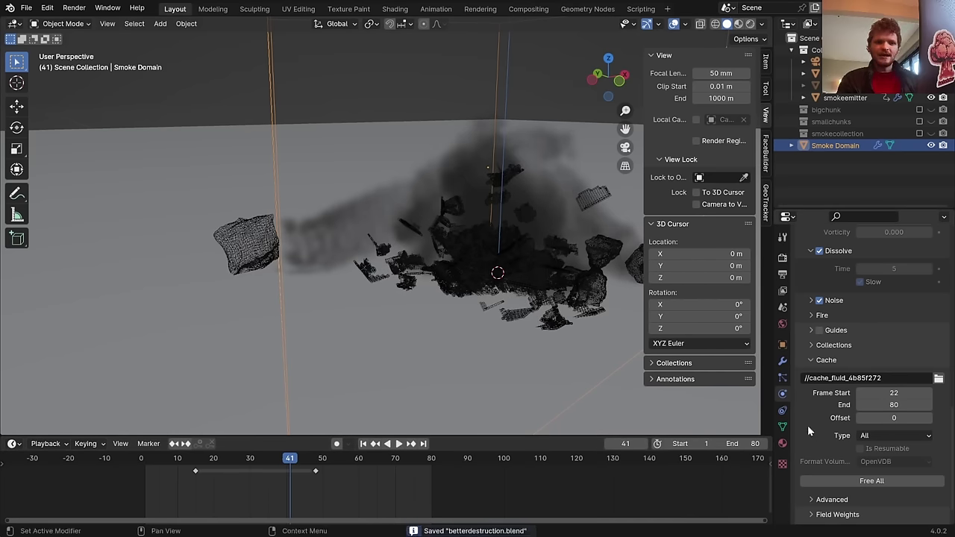
Free the baked smoke, set the Smoke Domain's Dissolve Time to 8, and save the file
click(841, 481)
click(880, 269)
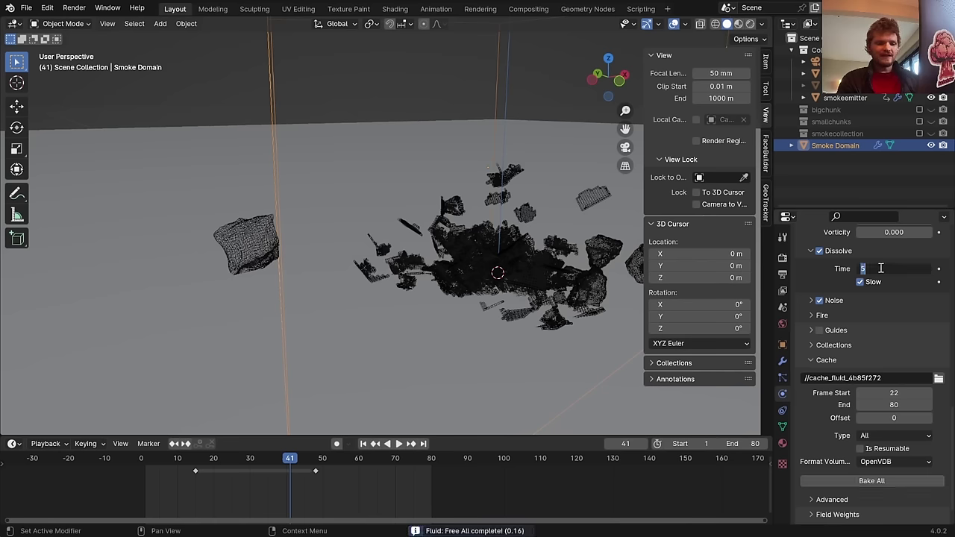
key(Return)
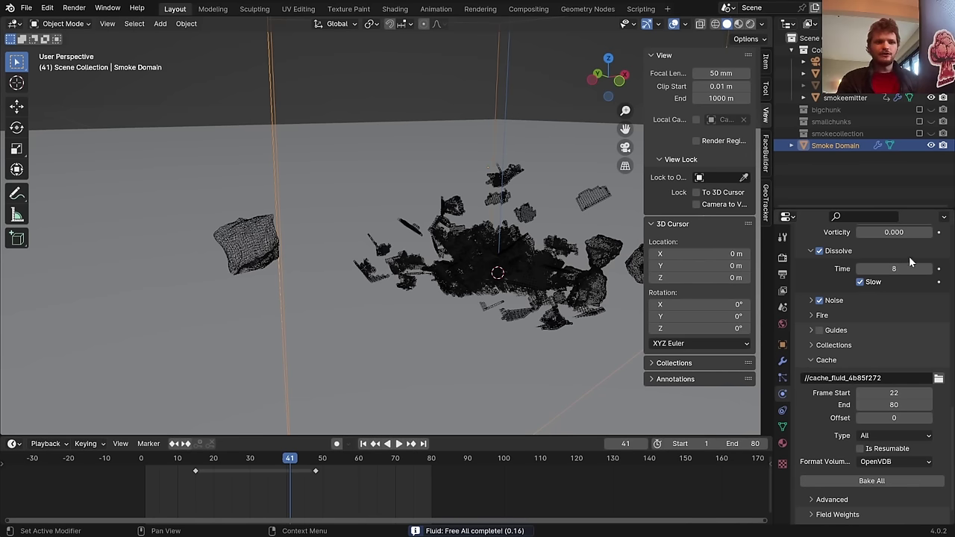
scroll(861, 290, up, 3)
key(ctrl+s)
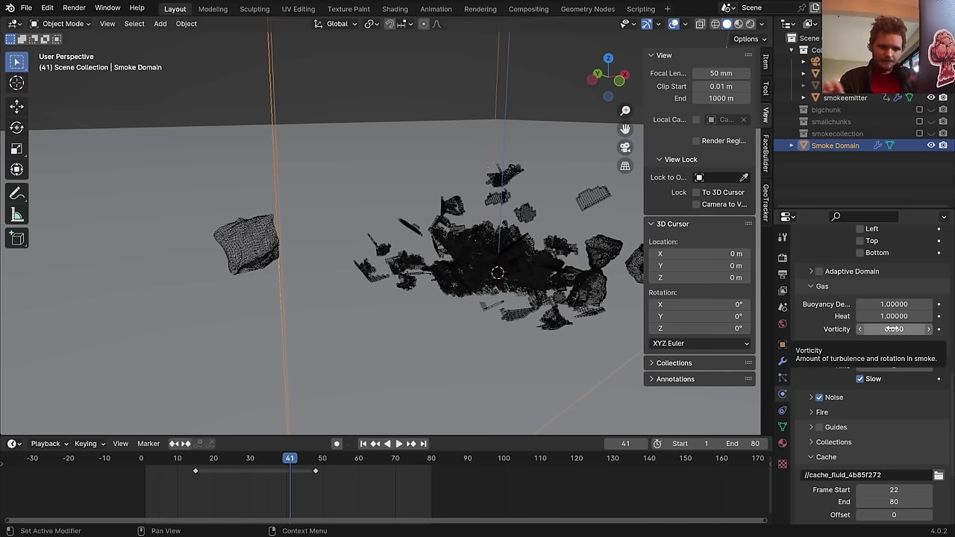
Set the Smoke Domain's gas Vorticity to 0.75 and save the file
click(894, 329)
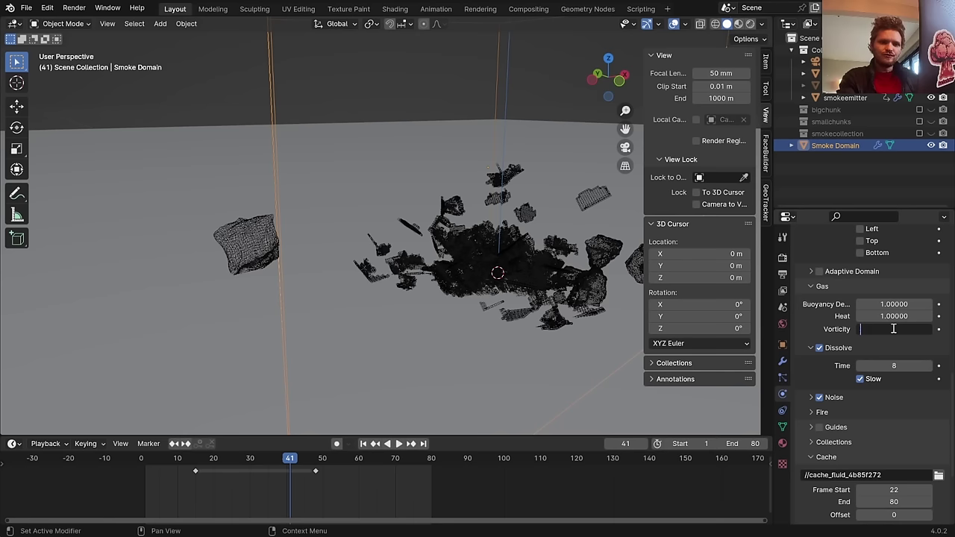
text(4)
key(Return)
click(894, 329)
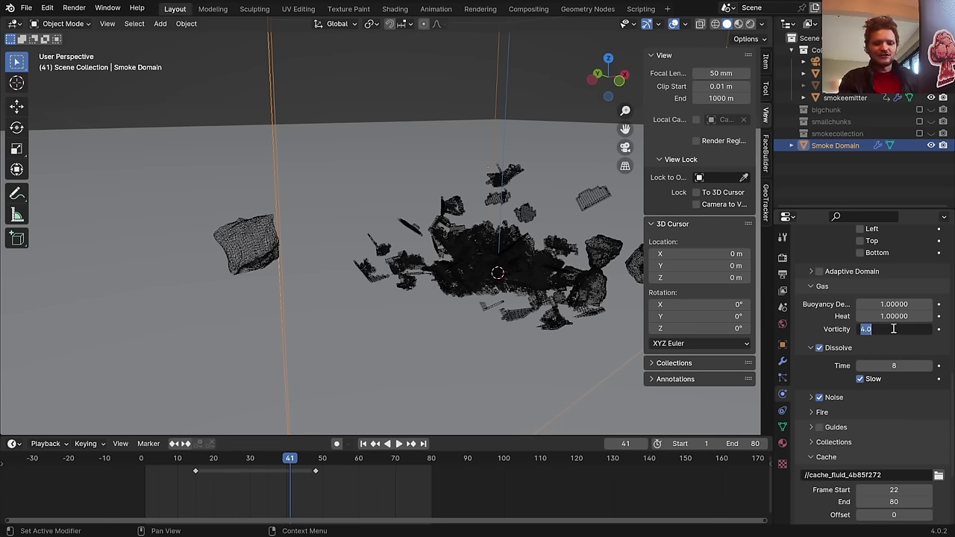
key(Return)
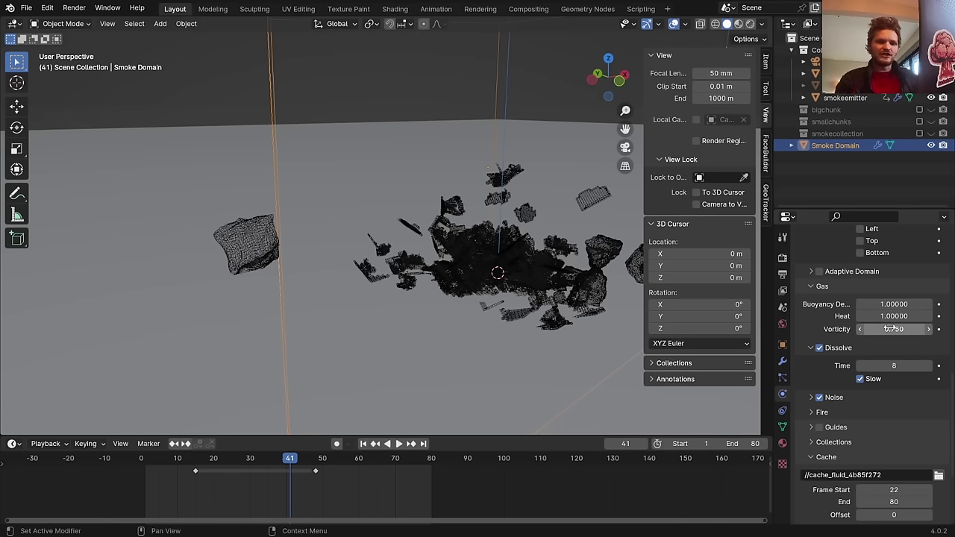
key(ctrl+s)
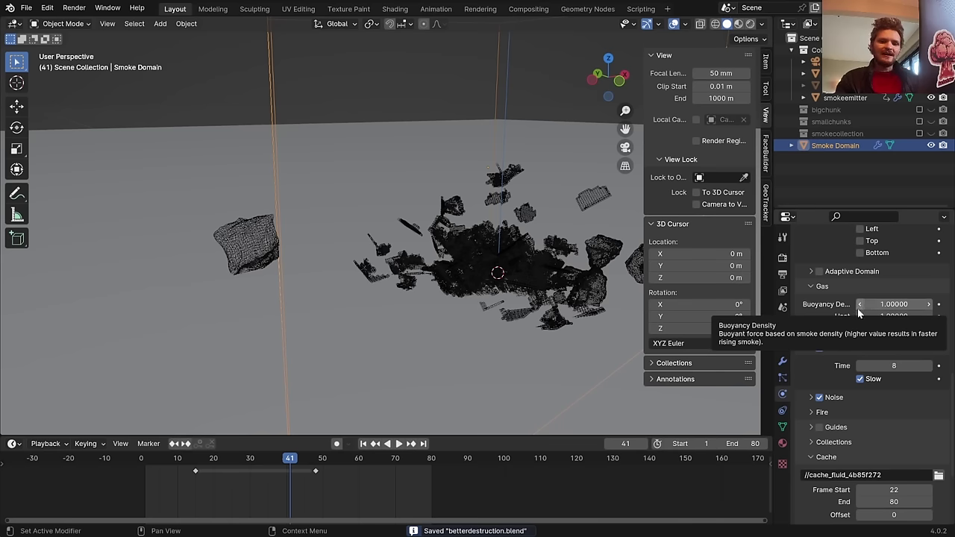
Review the smokeemitter's flow settings, its particle settings, and the Smoke Domain's border collision, gas, and cache settings
scroll(858, 314, down, 1)
scroll(856, 315, up, 1)
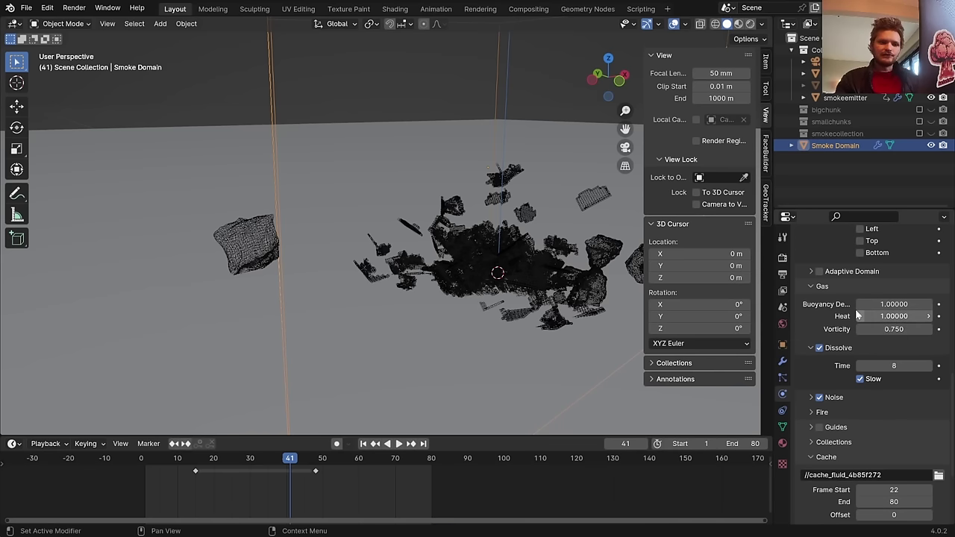
click(254, 248)
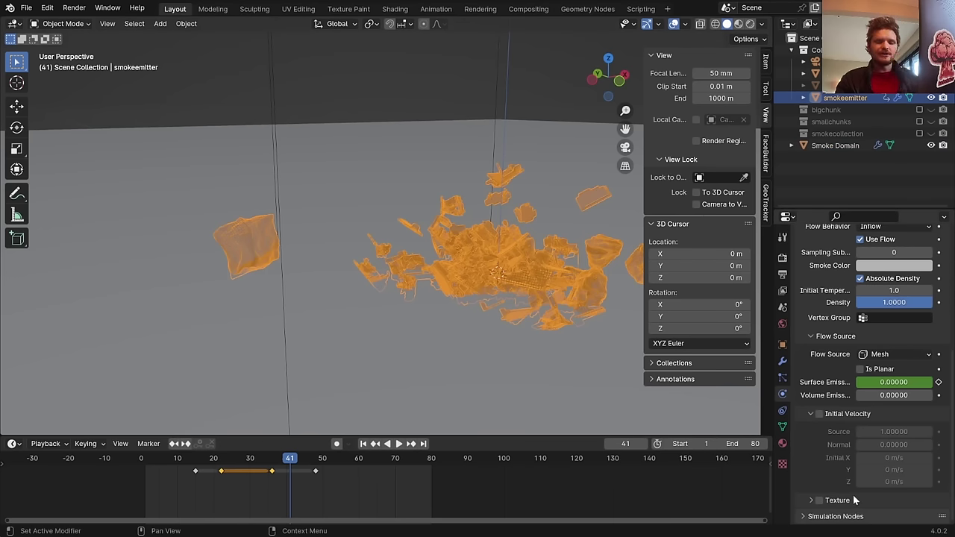
scroll(877, 319, up, 3)
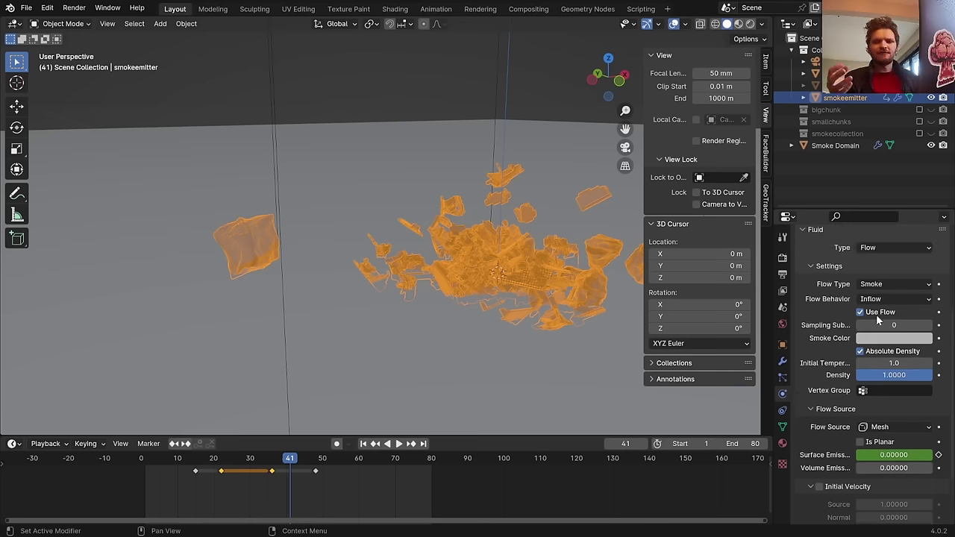
click(783, 378)
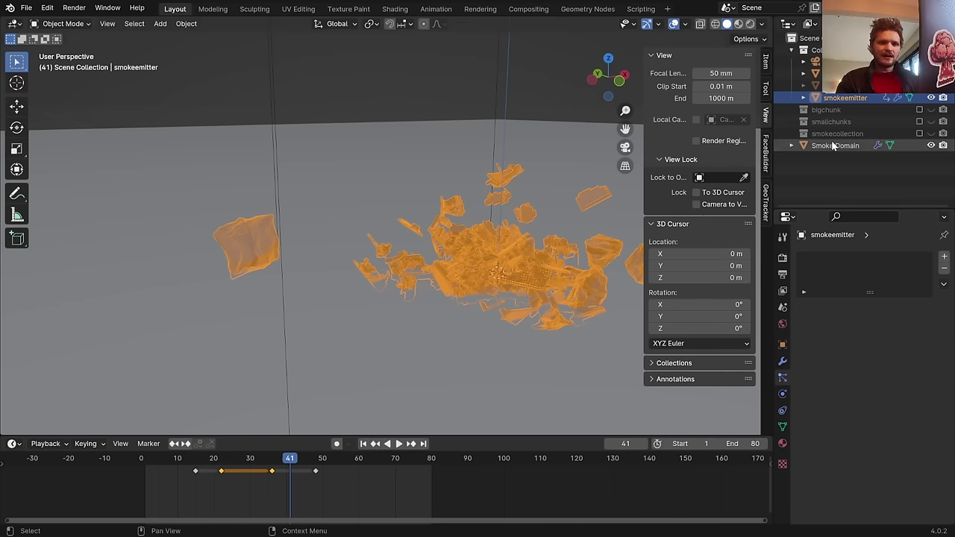
click(835, 146)
click(783, 394)
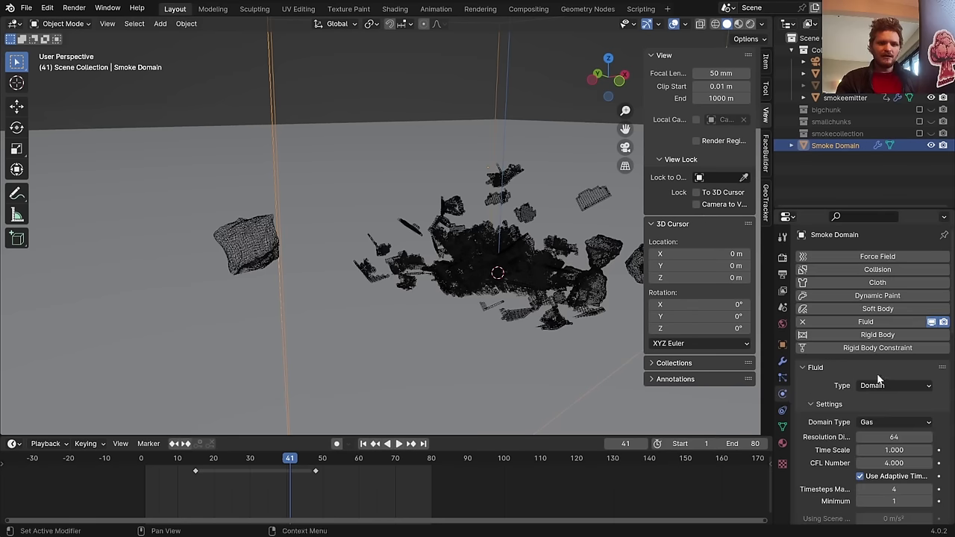
scroll(879, 379, down, 2)
scroll(879, 379, down, 8)
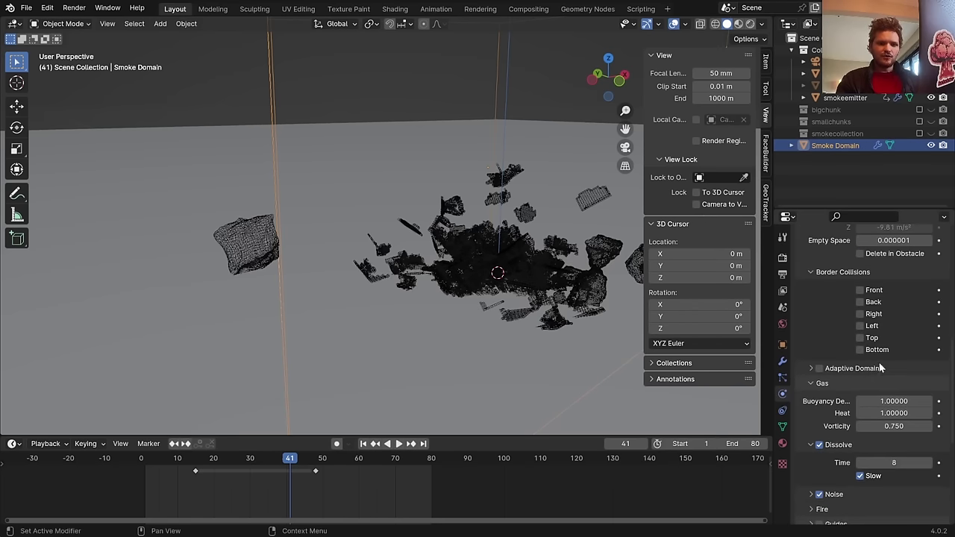
scroll(851, 413, down, 5)
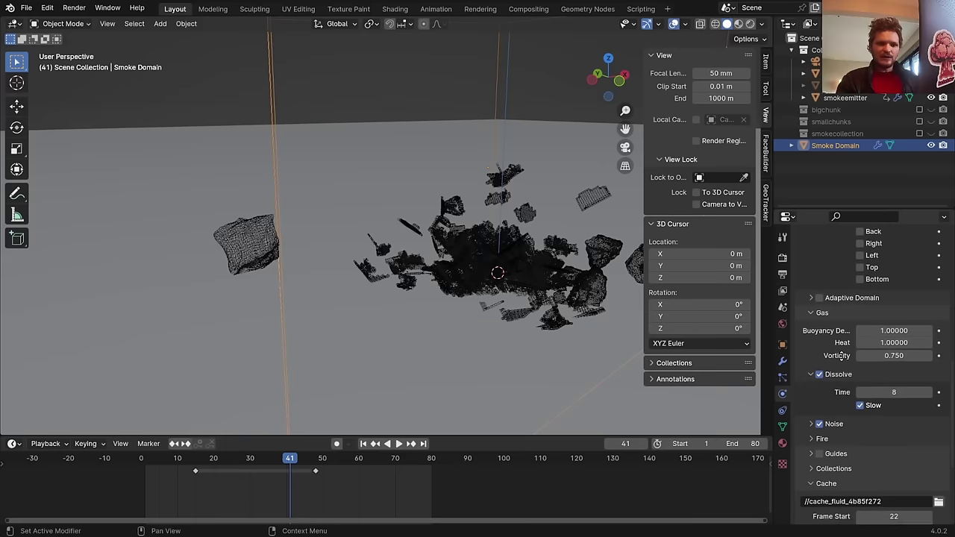
scroll(842, 448, down, 4)
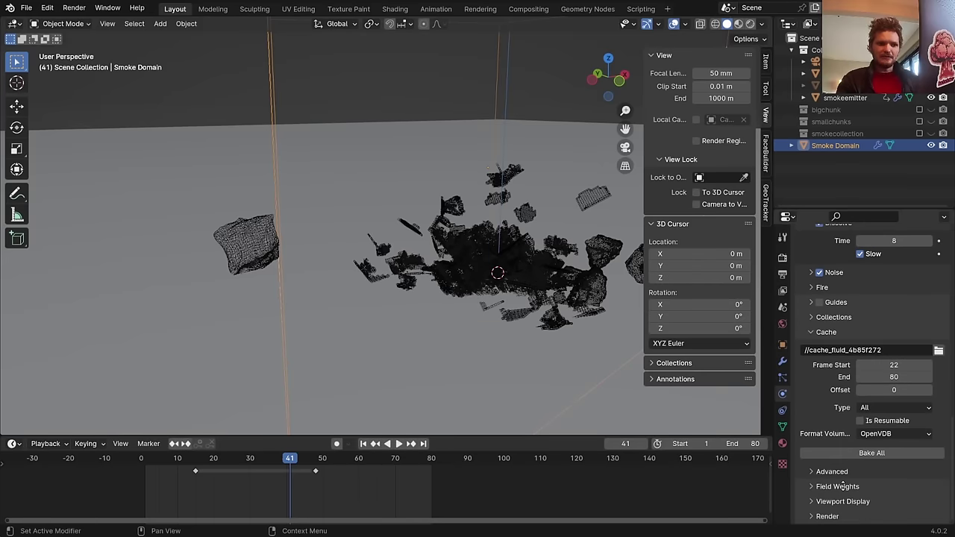
scroll(841, 485, up, 2)
Add a Turbulence force field to the scene and try raising it along the Z axis
key(shift+a)
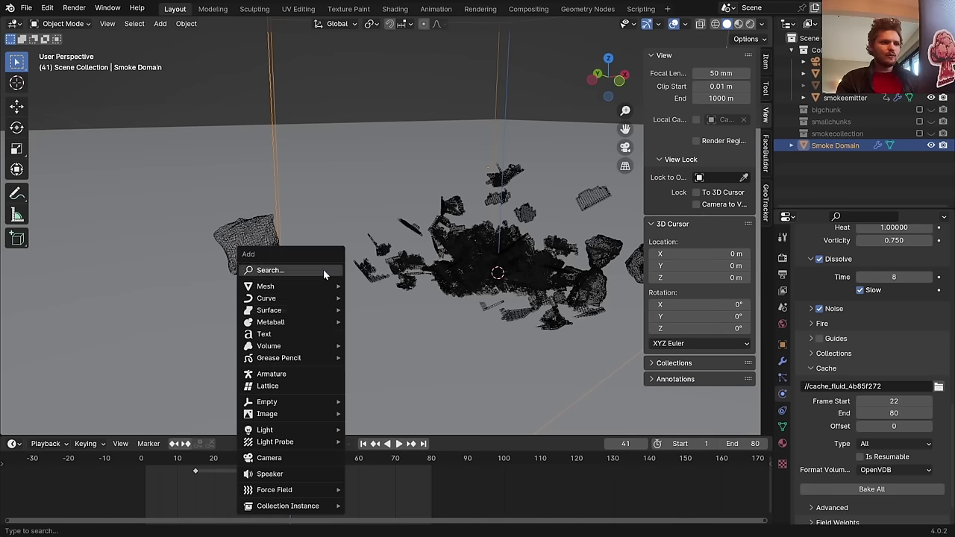
mouse_move(292, 490)
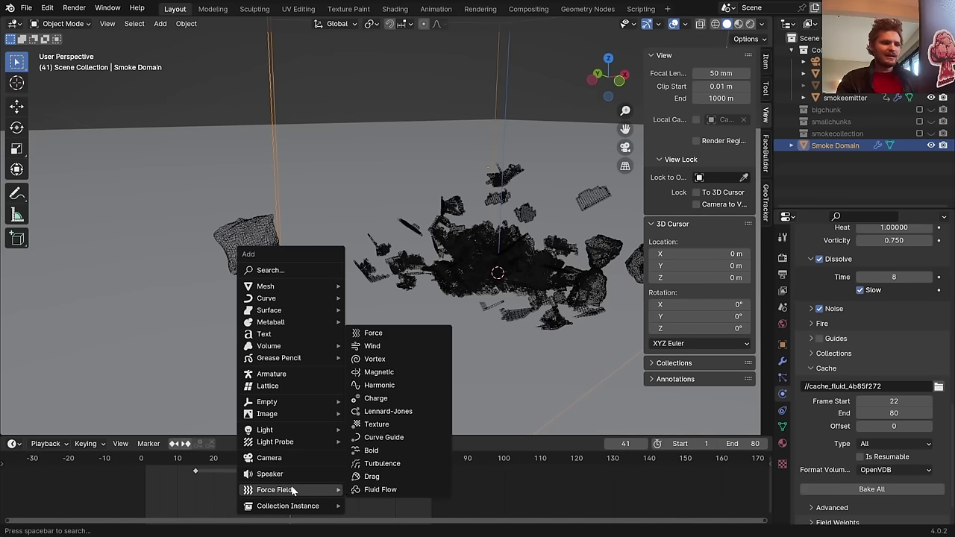
click(382, 467)
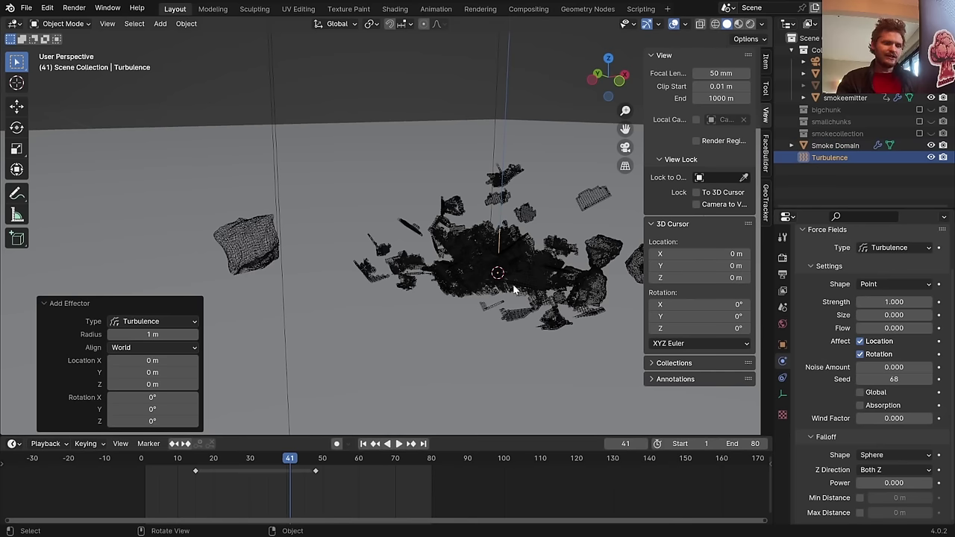
key(g)
key(z)
click(520, 243)
key(ctrl+z)
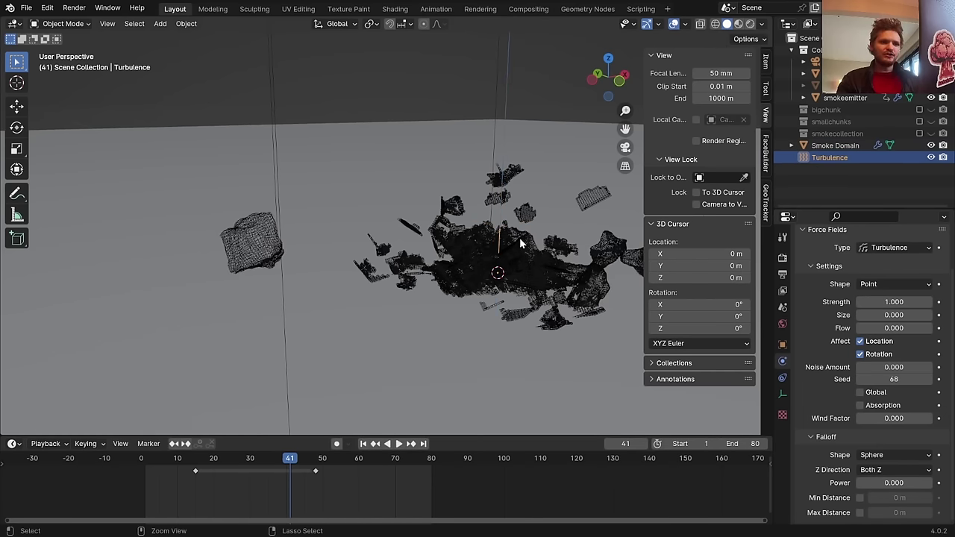
Set the Turbulence field's Strength to 0.75, reselect the Smoke Domain, and save the file
click(908, 302)
key(Return)
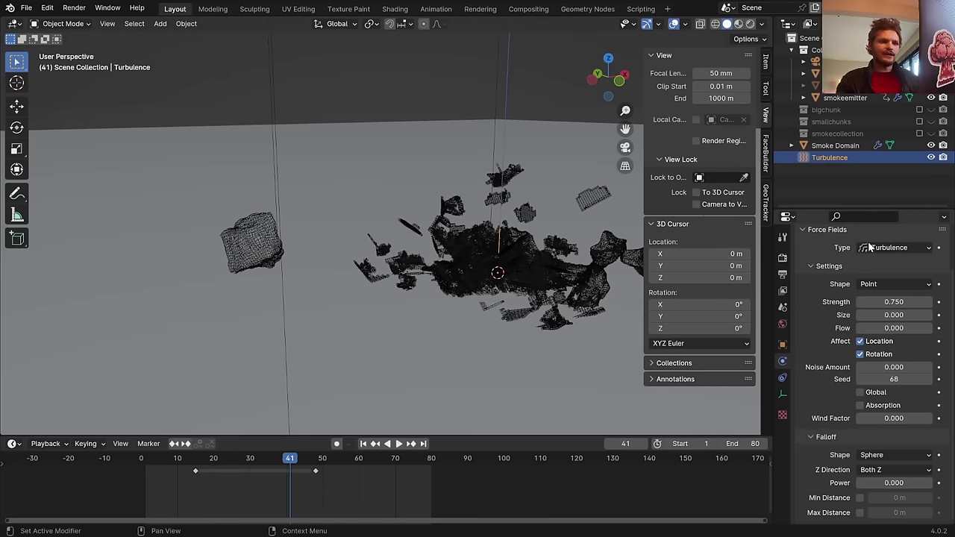
click(275, 90)
key(ctrl+s)
Bake the entire smoke simulation again and review the turbulent smoke around the chunks up to frame 52
scroll(888, 426, down, 15)
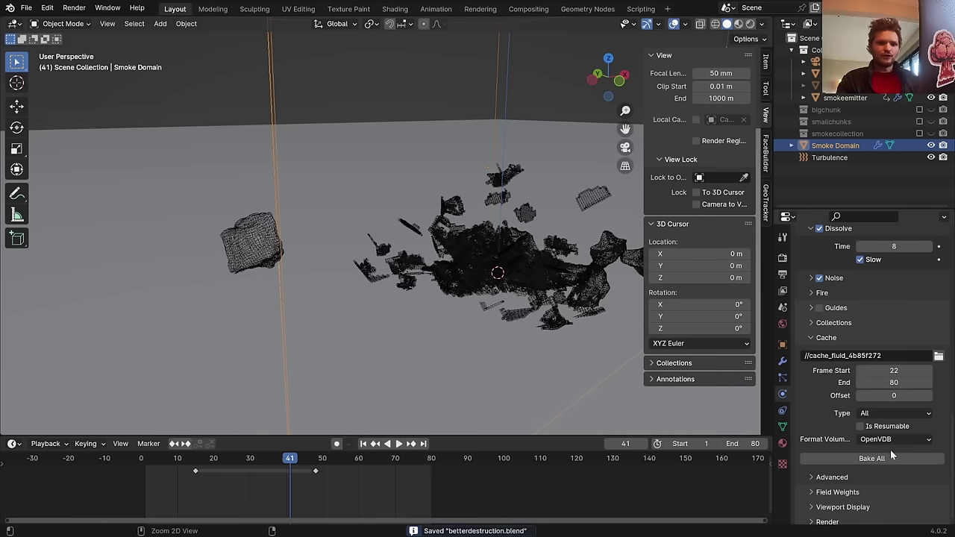
click(881, 461)
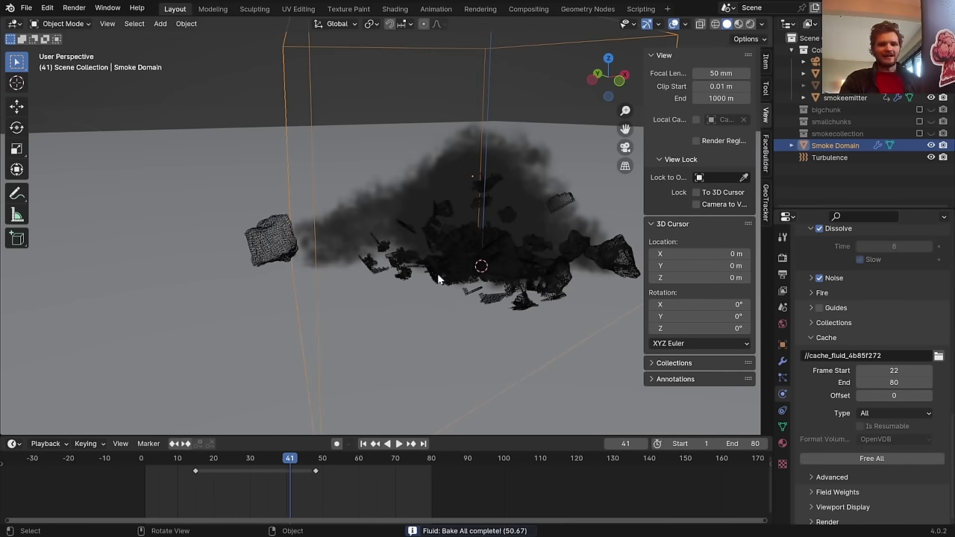
mouse_move(422, 301)
middle_down()
mouse_move(432, 282)
mouse_move(414, 292)
middle_up()
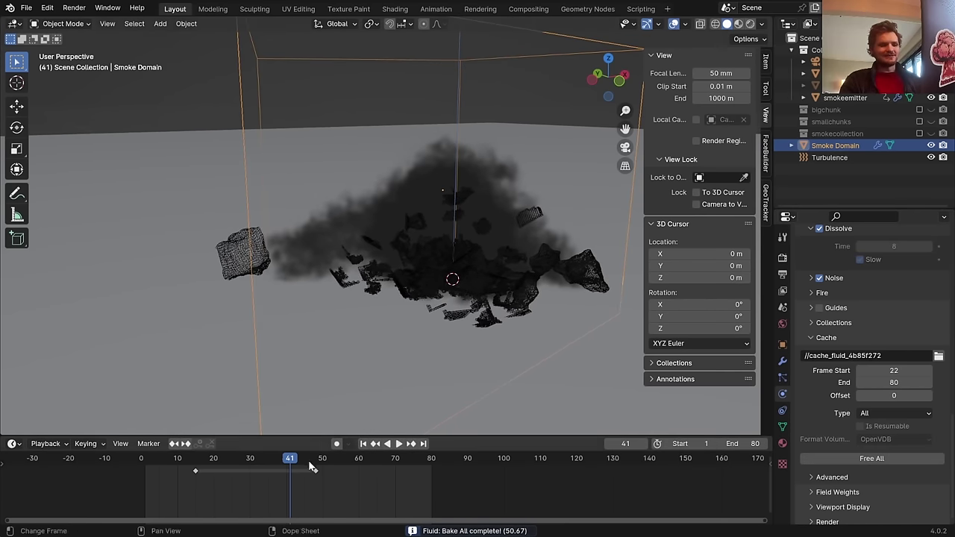
click(207, 461)
key(space)
key(space)
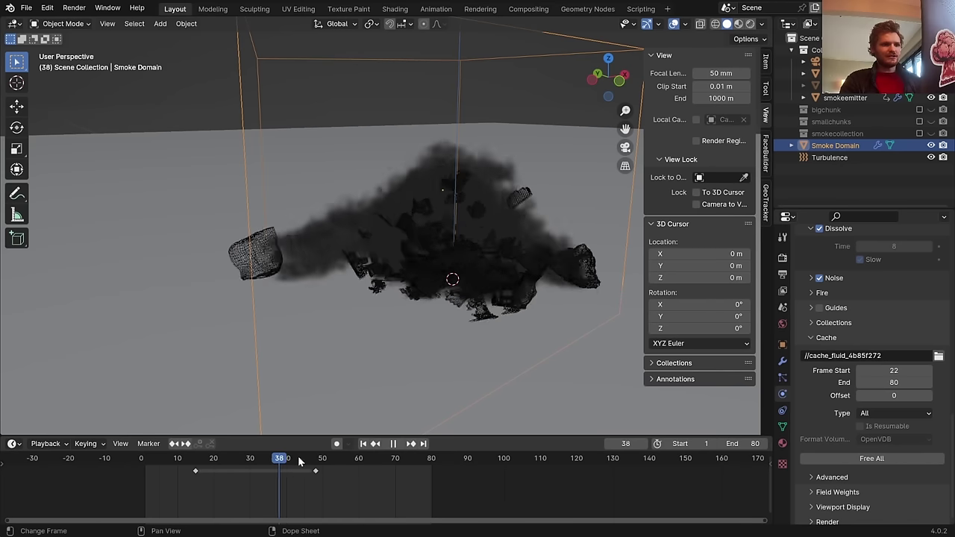
drag(369, 461, 330, 457)
Edit the Smoke Domain's mesh in wireframe from above and move its back-left corner outward so the far chunk lies inside
click(621, 82)
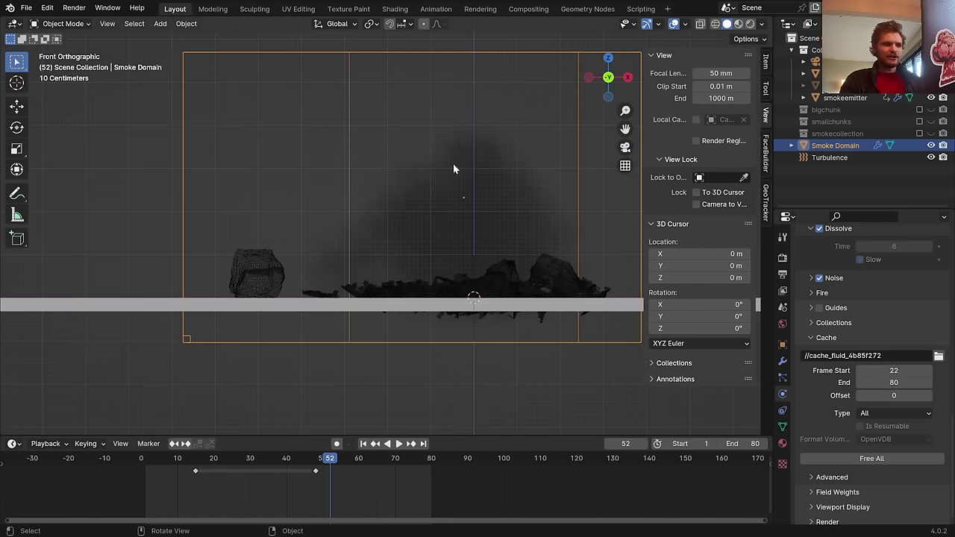
middle_drag(333, 187, 660, 69)
click(611, 84)
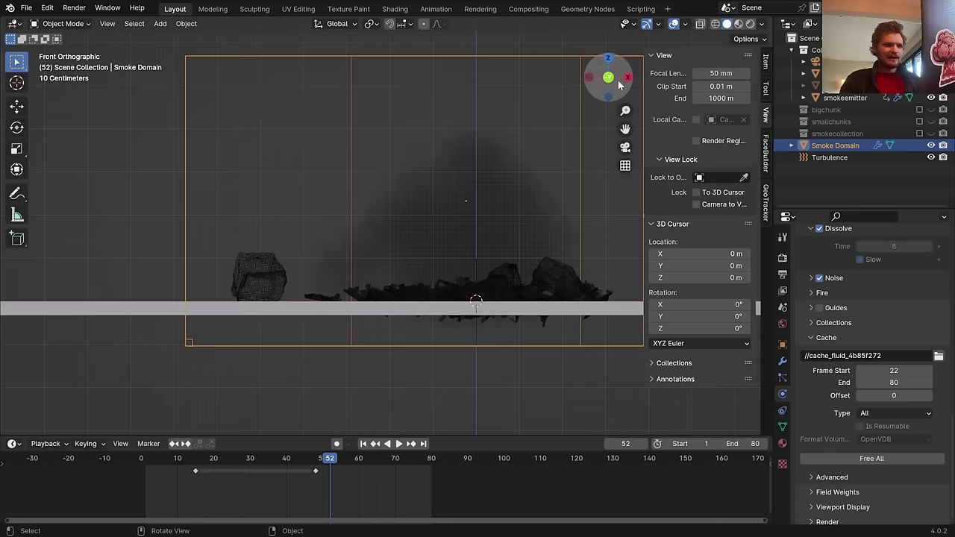
key(Tab)
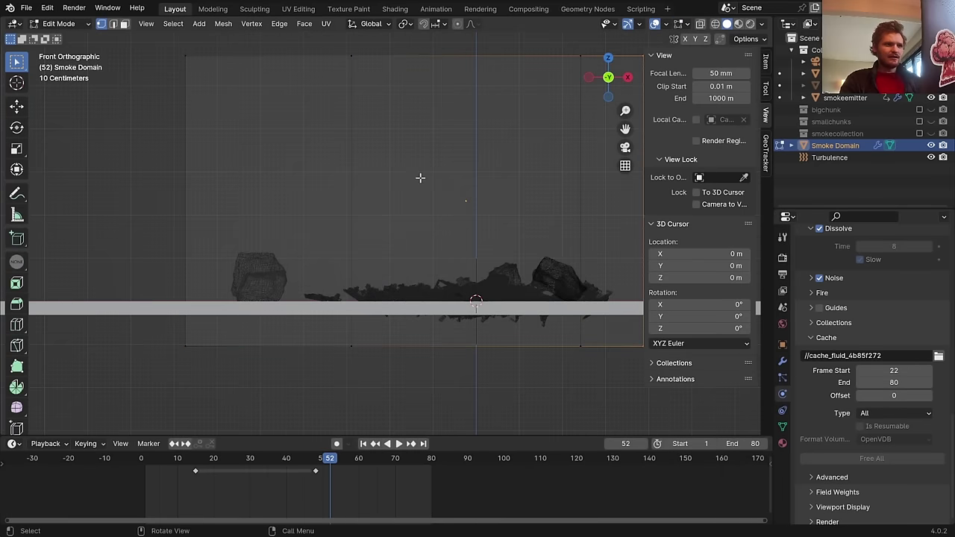
middle_drag(420, 178, 504, 138)
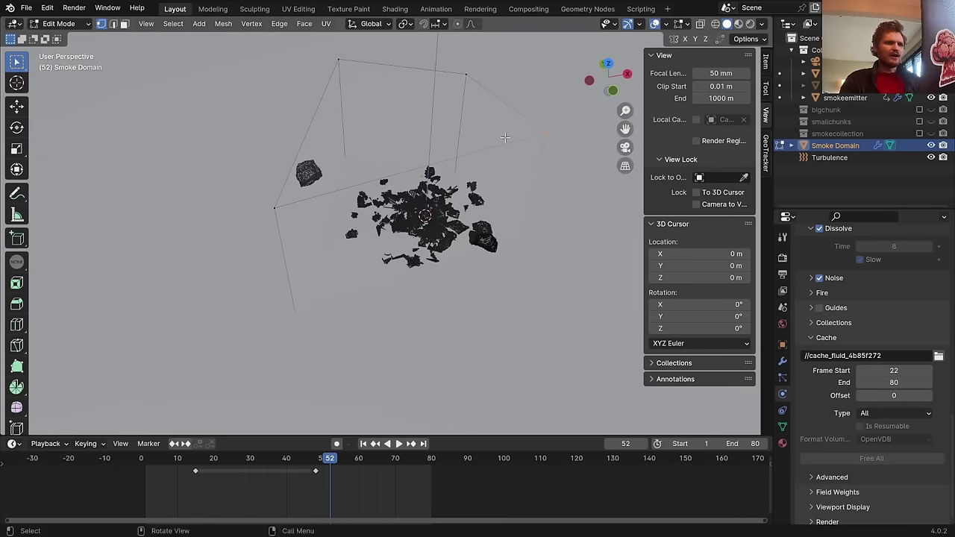
click(608, 63)
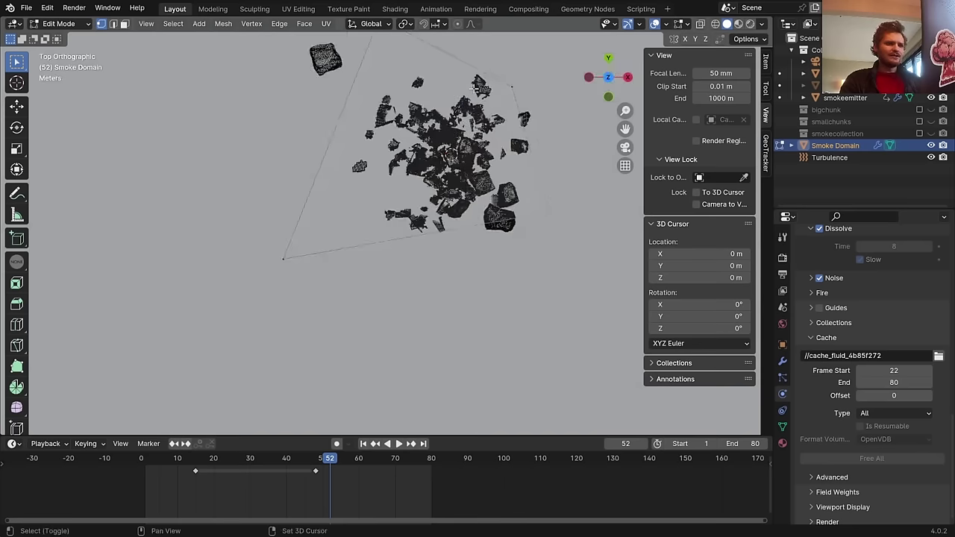
shift+middle_drag(498, 102, 467, 132)
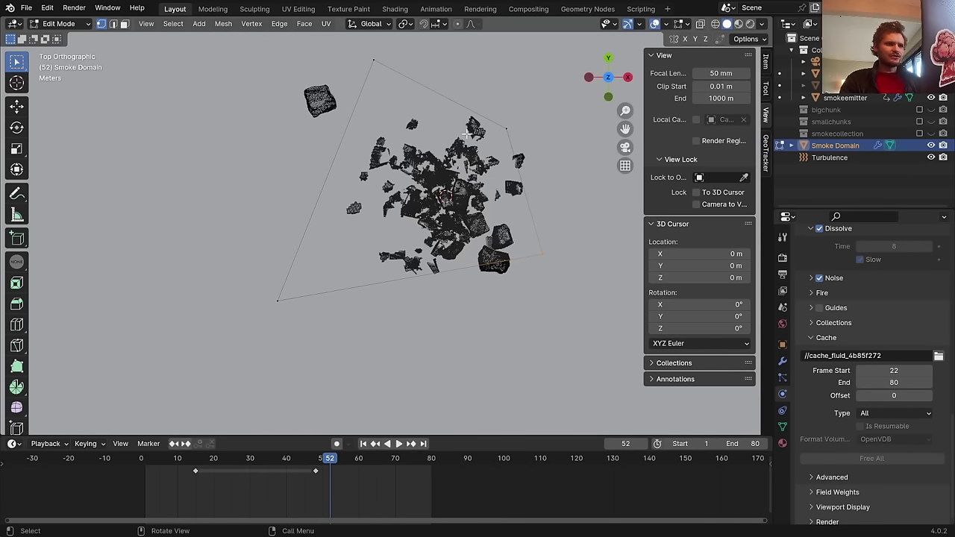
click(393, 66)
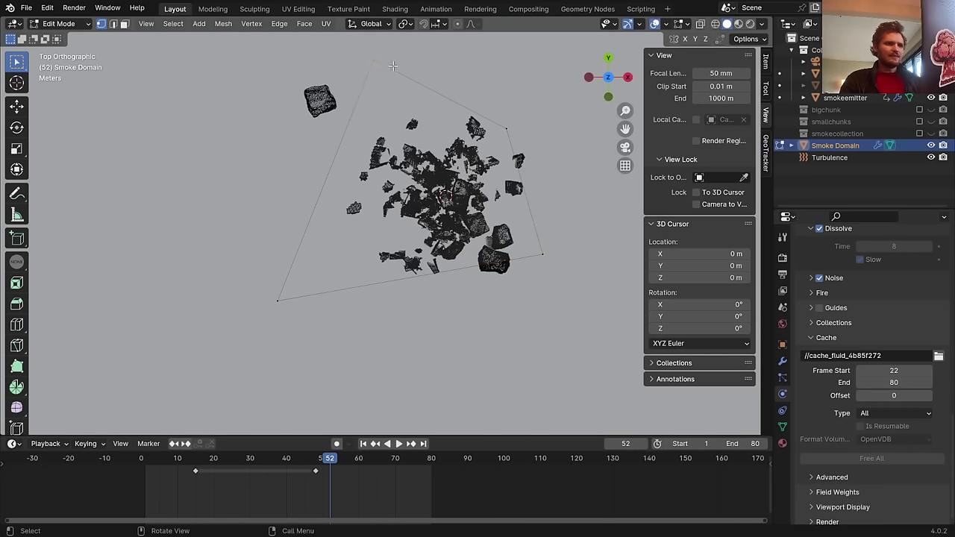
click(720, 25)
drag(269, 113, 391, 47)
key(g)
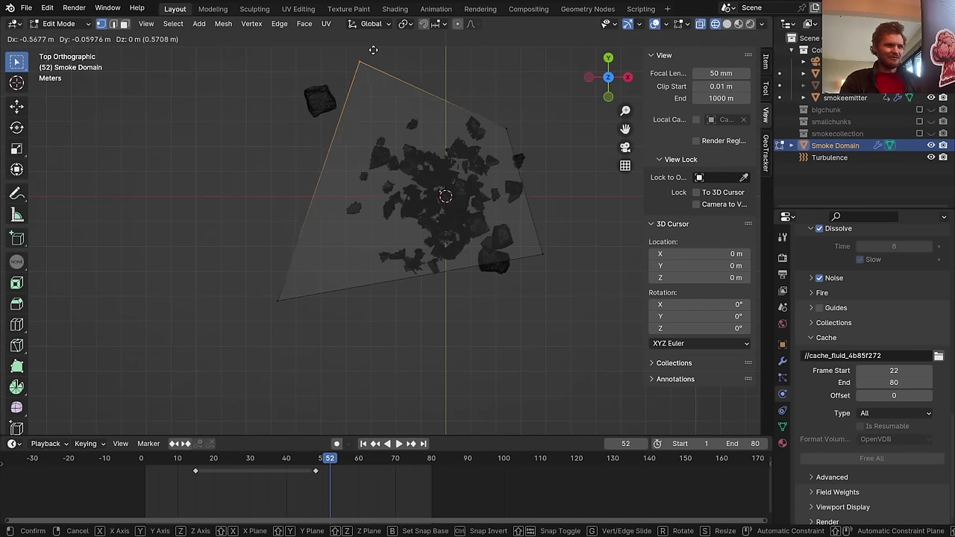
click(302, 24)
Move the Smoke Domain's back-right and front-right corners outward around the chunks, and return to Object Mode
click(520, 113)
key(g)
click(556, 96)
drag(590, 310, 526, 225)
key(g)
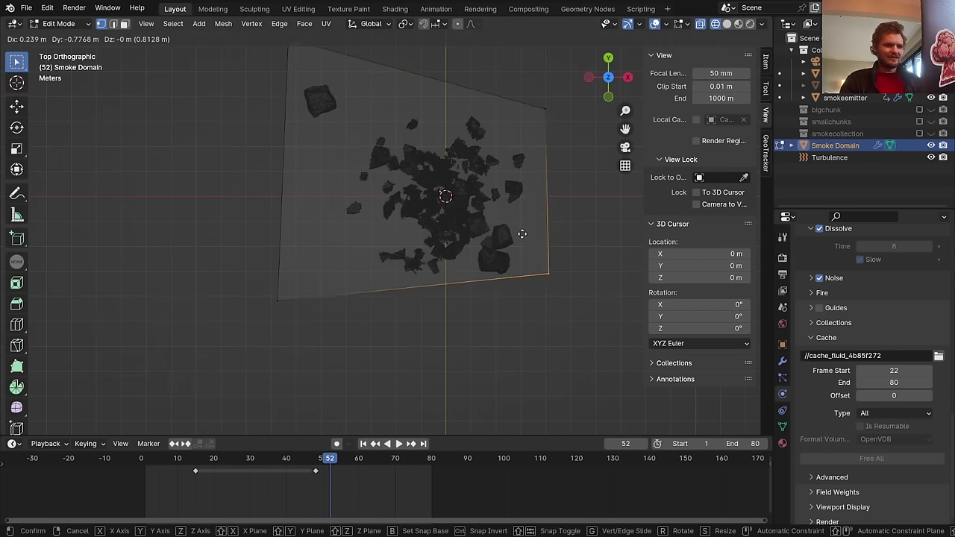
click(527, 252)
key(Tab)
Reopen the Smoke Domain's mesh from above and move its back-right corner about 0.16 m in X and 2.08 m in Y
middle_drag(416, 216, 474, 122)
click(604, 68)
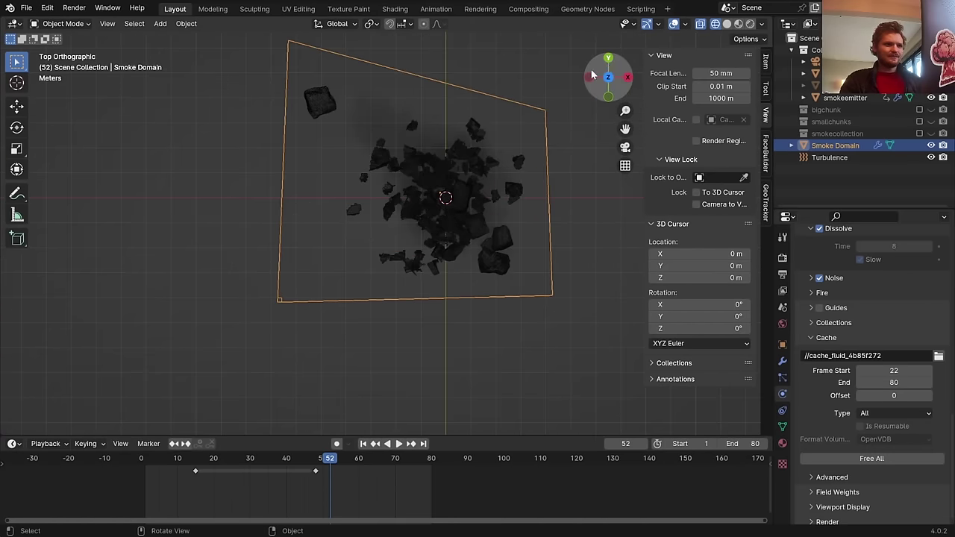
key(Tab)
click(547, 109)
key(g)
click(554, 65)
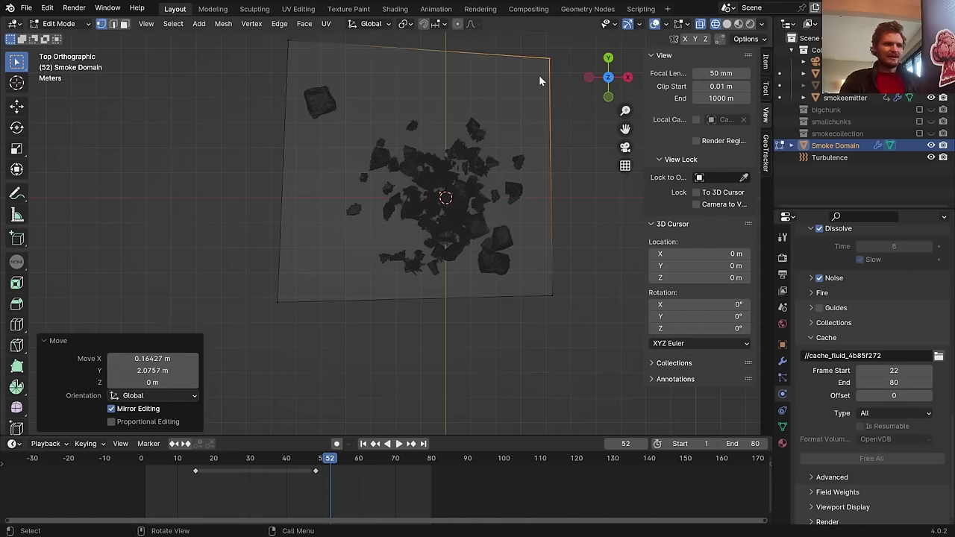
Return to Object Mode with the enlarged Smoke Domain, save the file and free all of its baked cache
key(Tab)
key(ctrl+s)
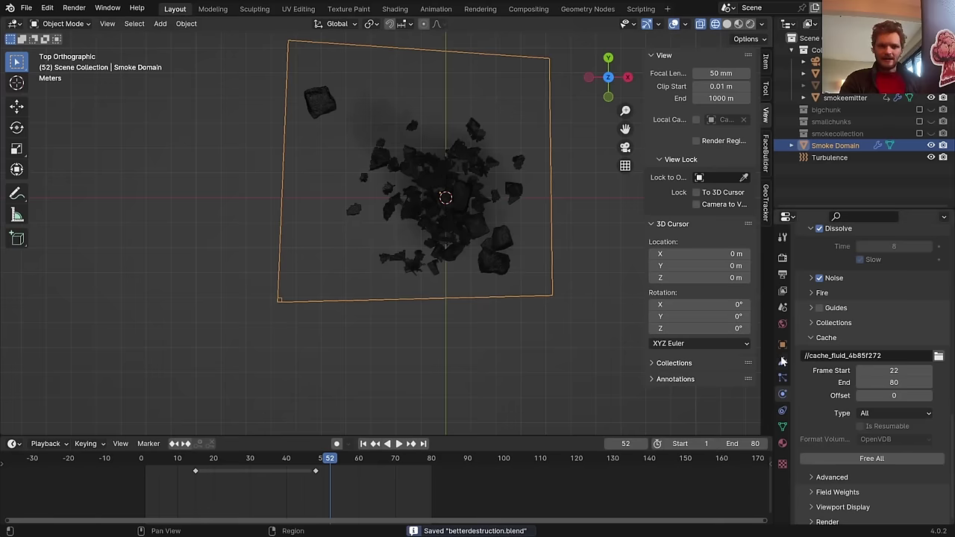
scroll(895, 334, up, 2)
scroll(895, 333, up, 4)
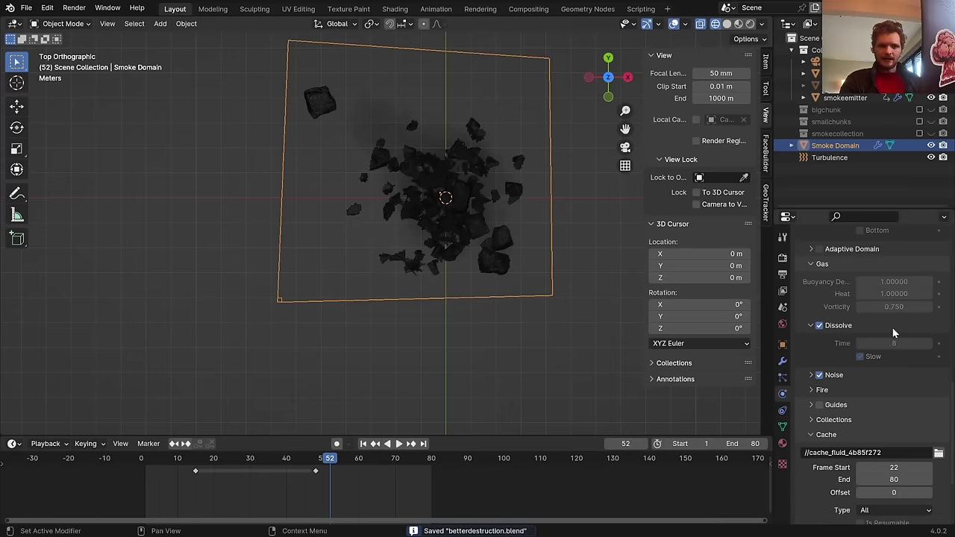
scroll(895, 334, up, 3)
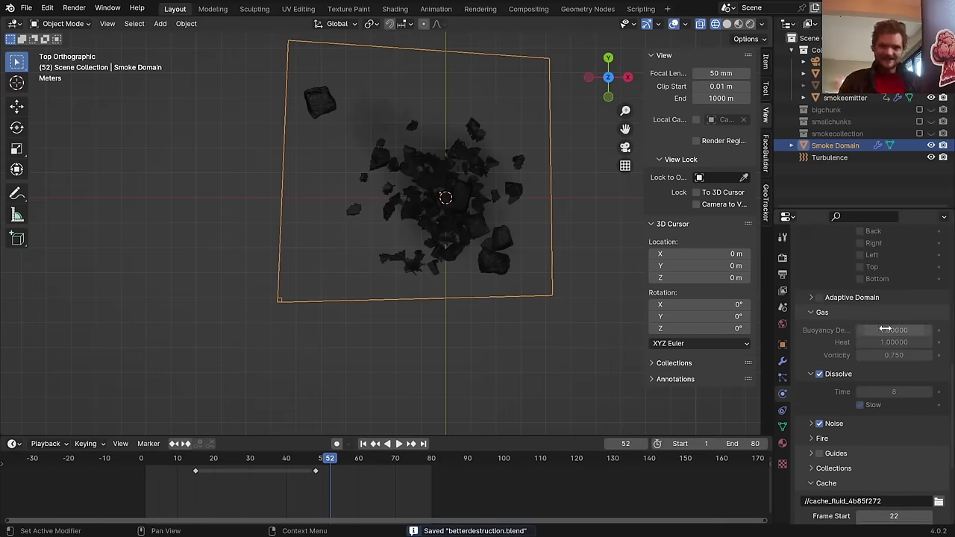
scroll(885, 330, down, 7)
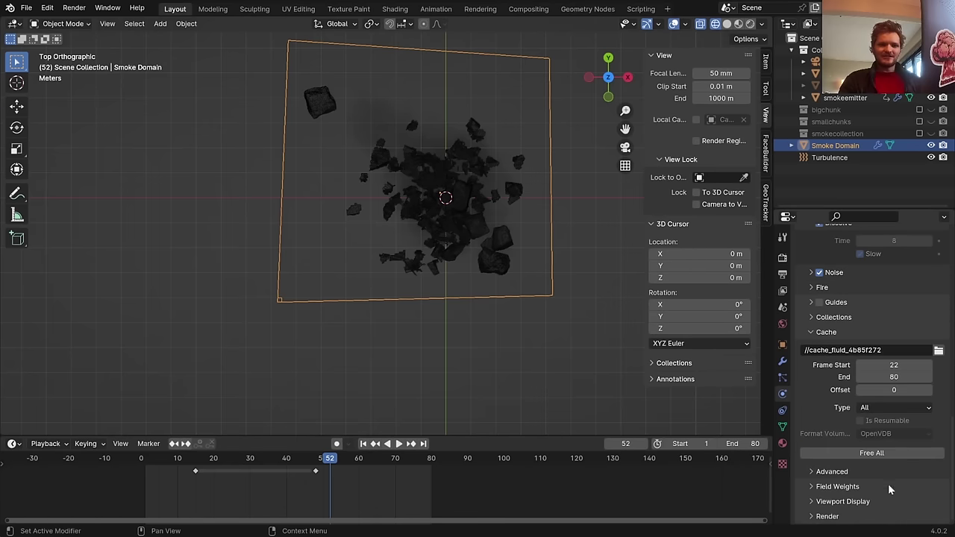
click(903, 453)
Set the Smoke Domain's Resolution Divisions to 120 and save the file
scroll(910, 332, up, 10)
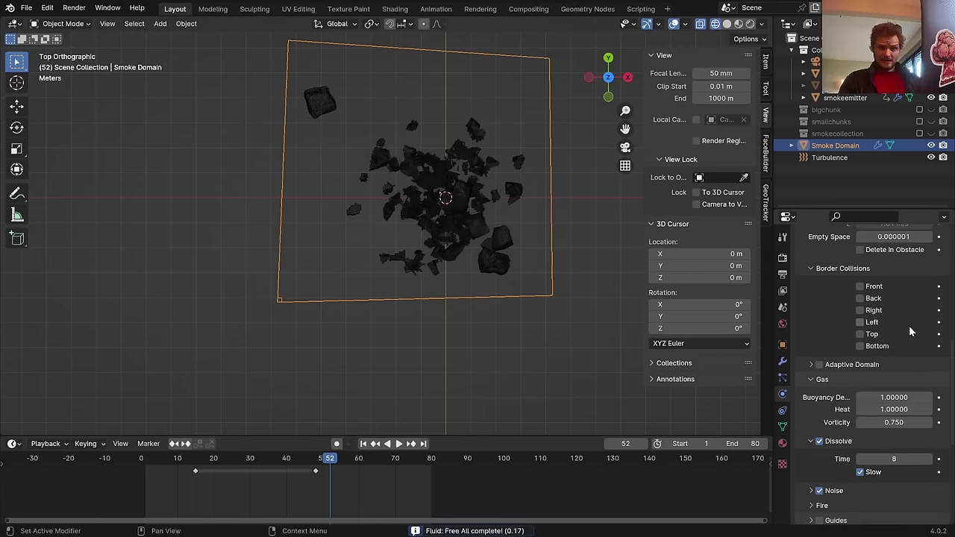
scroll(910, 332, up, 7)
click(903, 265)
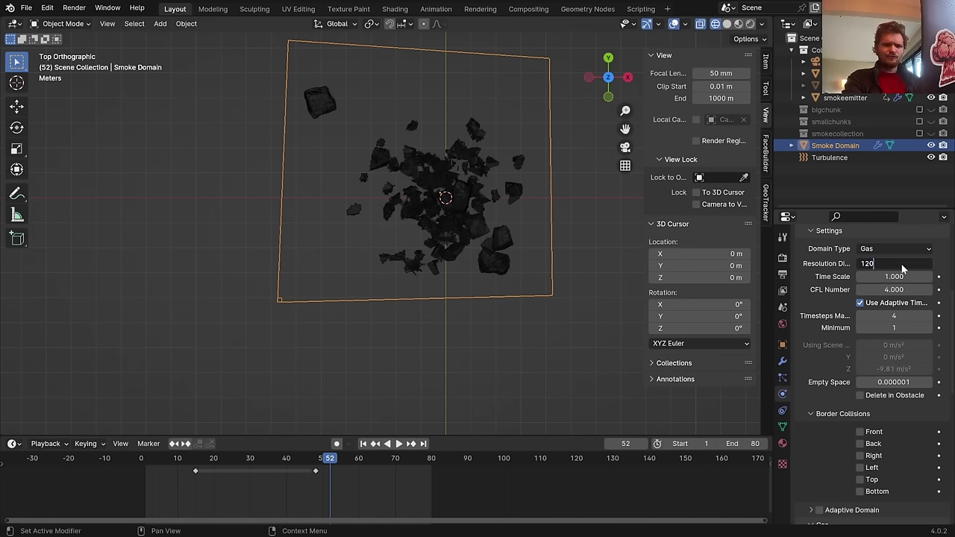
text(120)
key(Return)
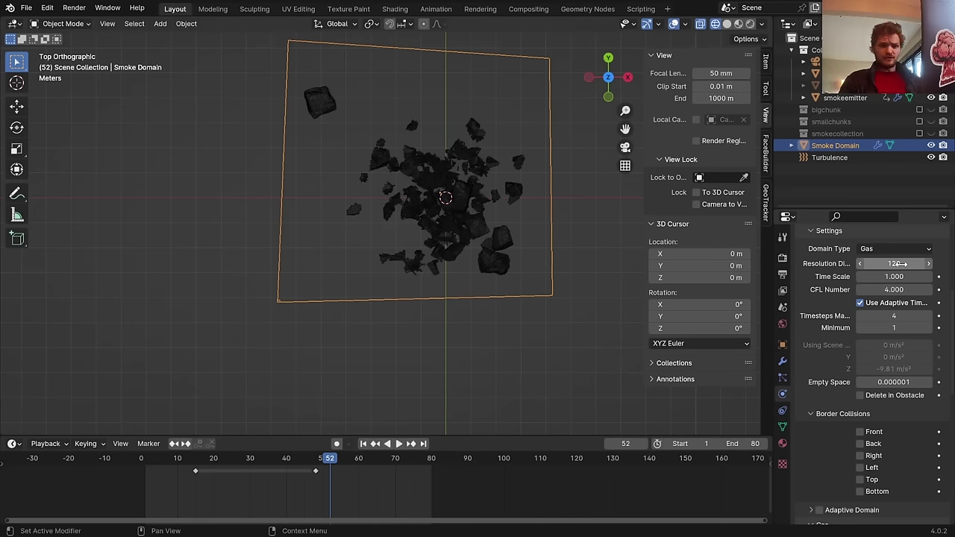
key(ctrl+s)
Bake the whole smoke simulation for frames 22 to 80
scroll(883, 384, down, 3)
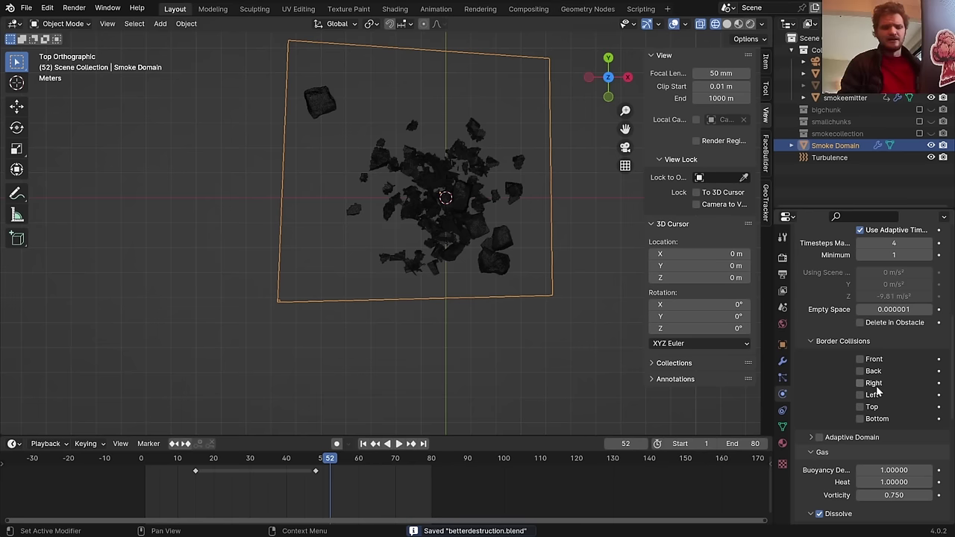
scroll(876, 389, down, 8)
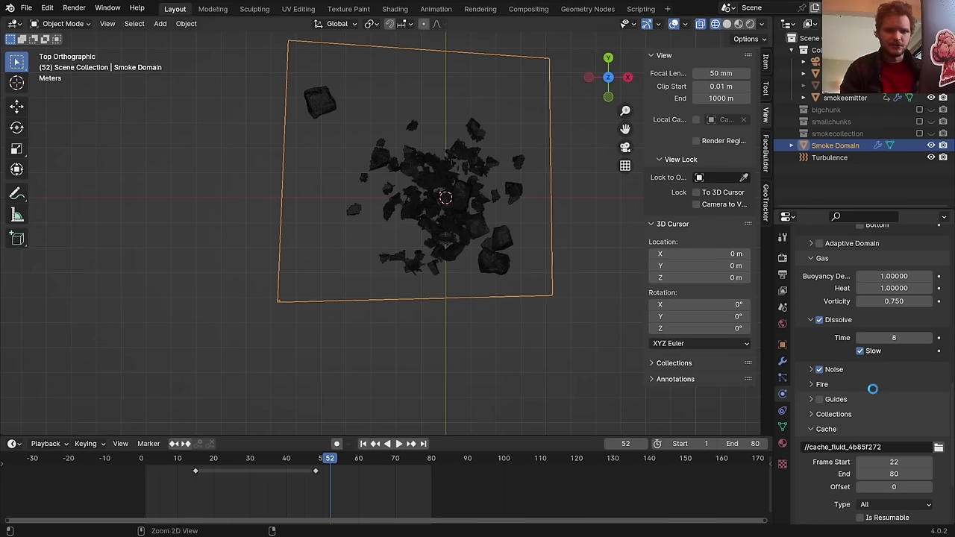
scroll(872, 388, down, 3)
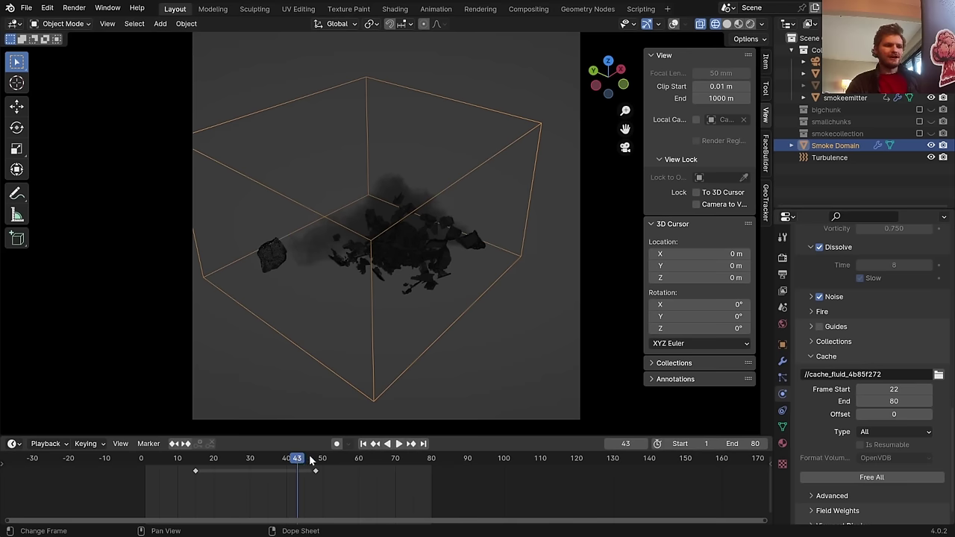
Review the baked smoke through the camera, examine frame 36 up close from another angle, and save the file
drag(312, 461, 326, 463)
click(290, 460)
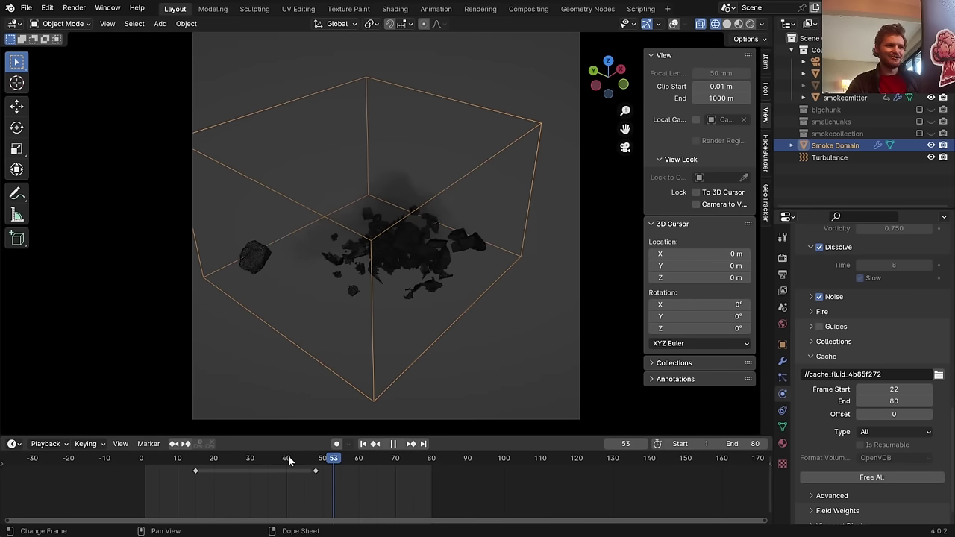
key(space)
click(272, 460)
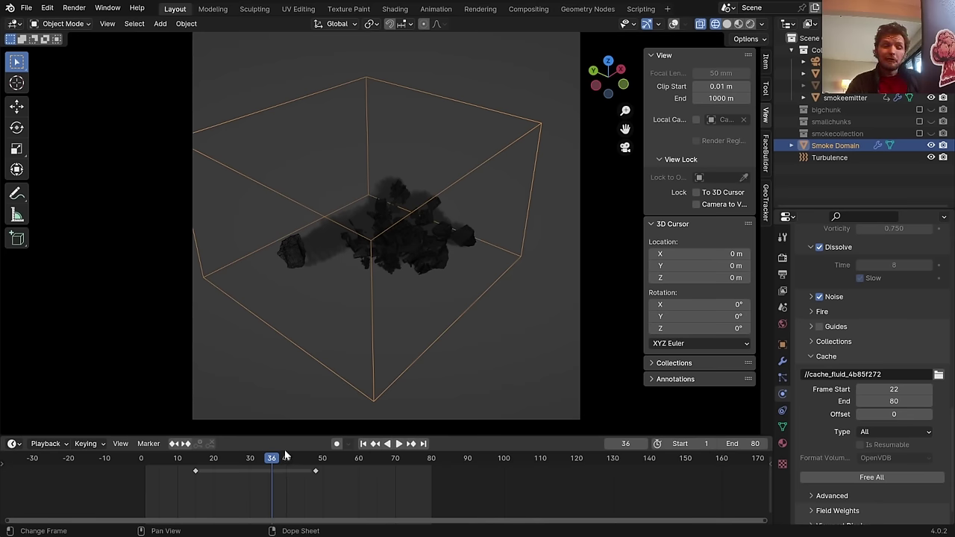
key(ctrl+s)
middle_drag(331, 265, 365, 247)
scroll(343, 261, down, 2)
scroll(356, 247, up, 4)
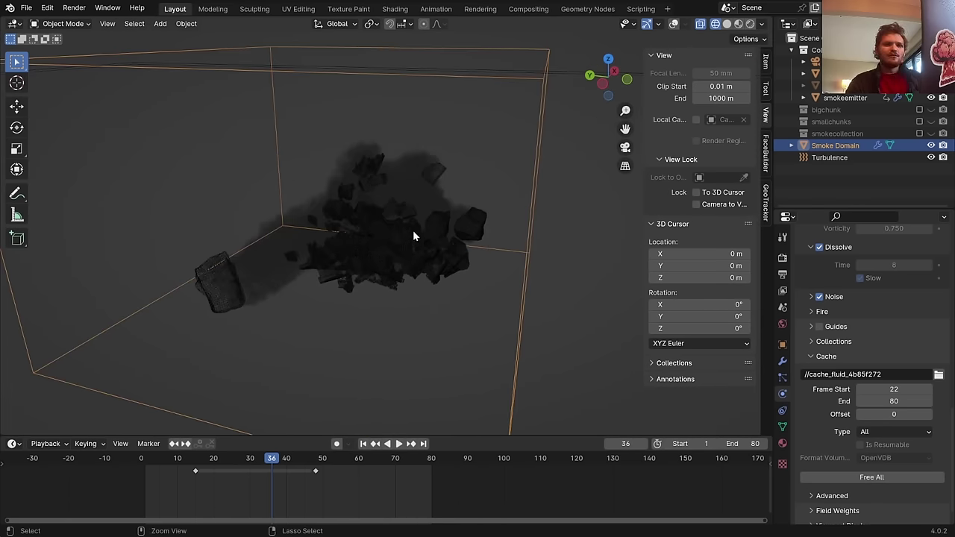
key(ctrl+s)
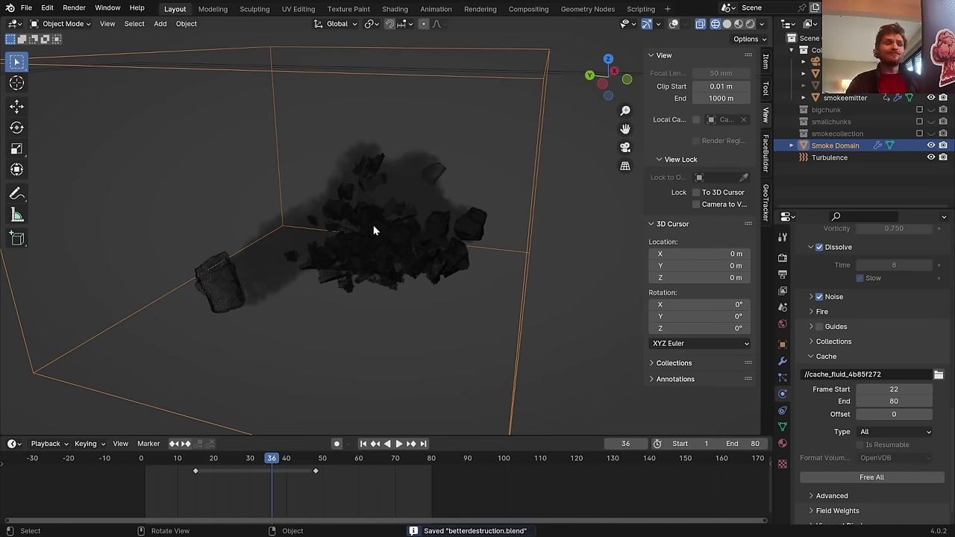
Hide the smokeemitter object, play the smoke alone from frame 11 to 38, and save the file
click(181, 460)
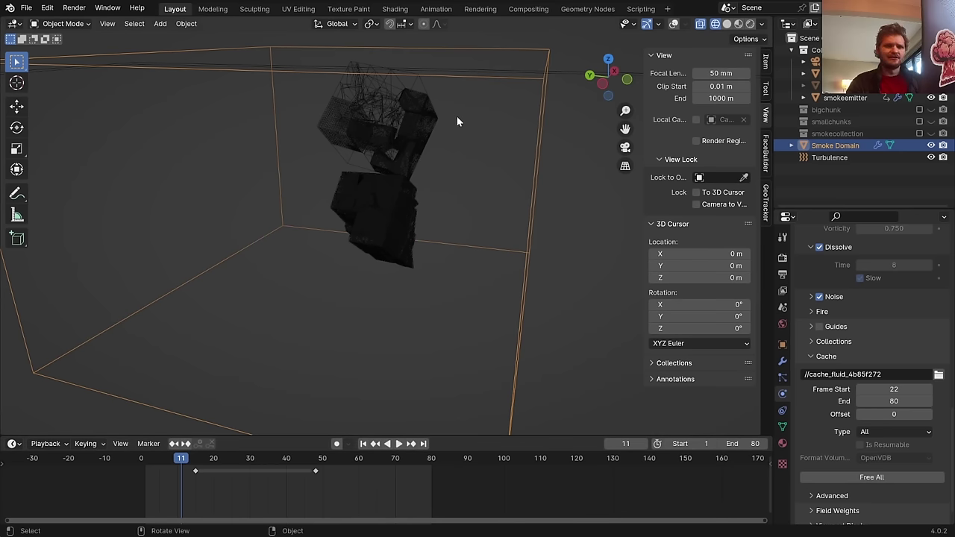
click(932, 98)
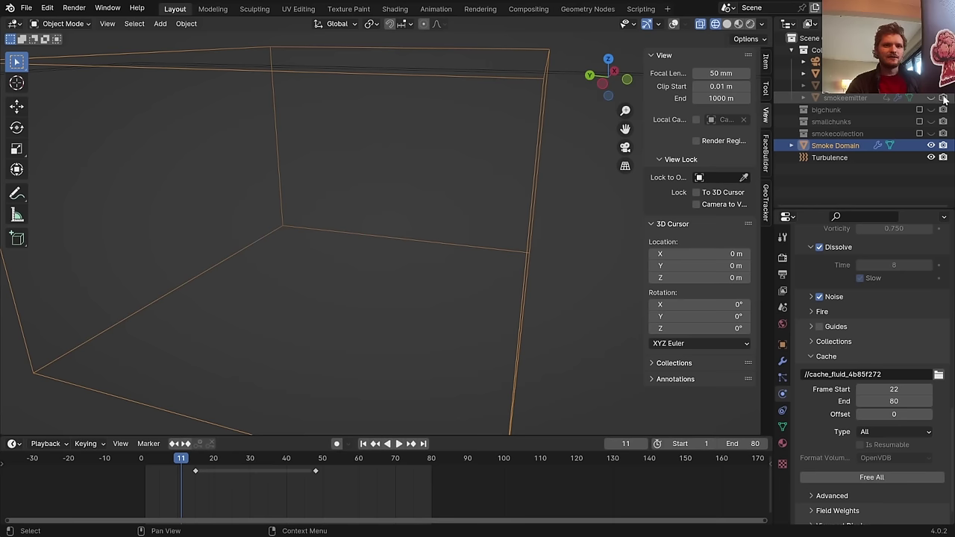
key(space)
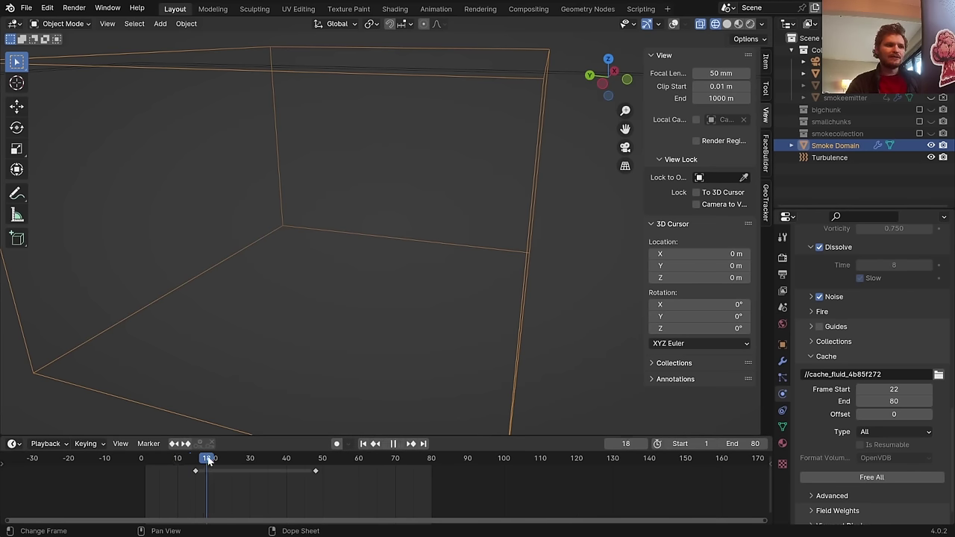
key(space)
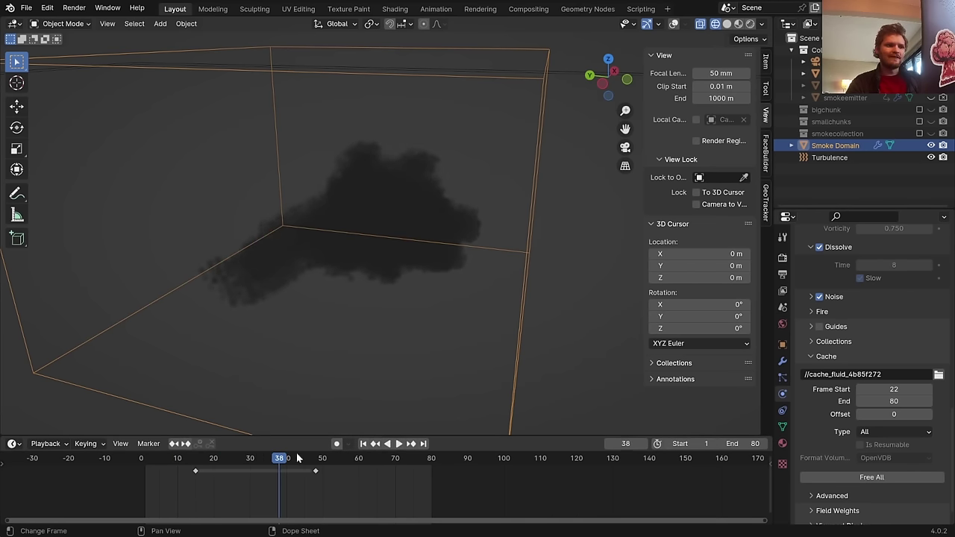
key(ctrl+s)
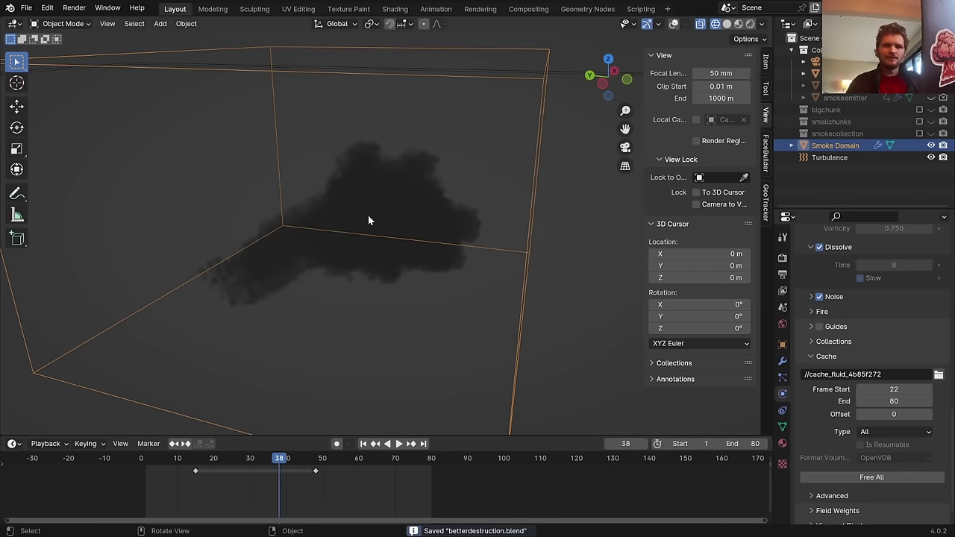
Enable and show the smokecollection chunks, check them with the smoke at frames 46 and 30, and save the file
click(920, 133)
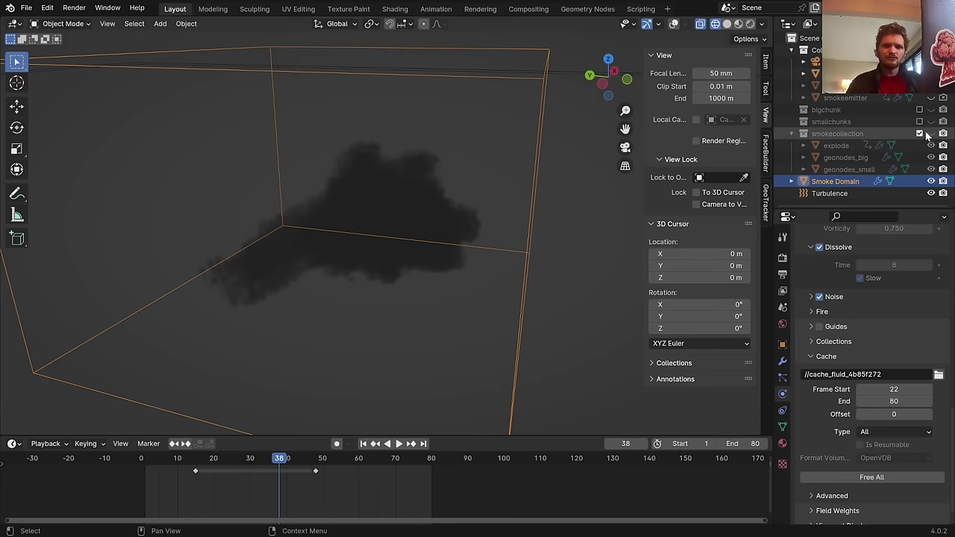
click(931, 134)
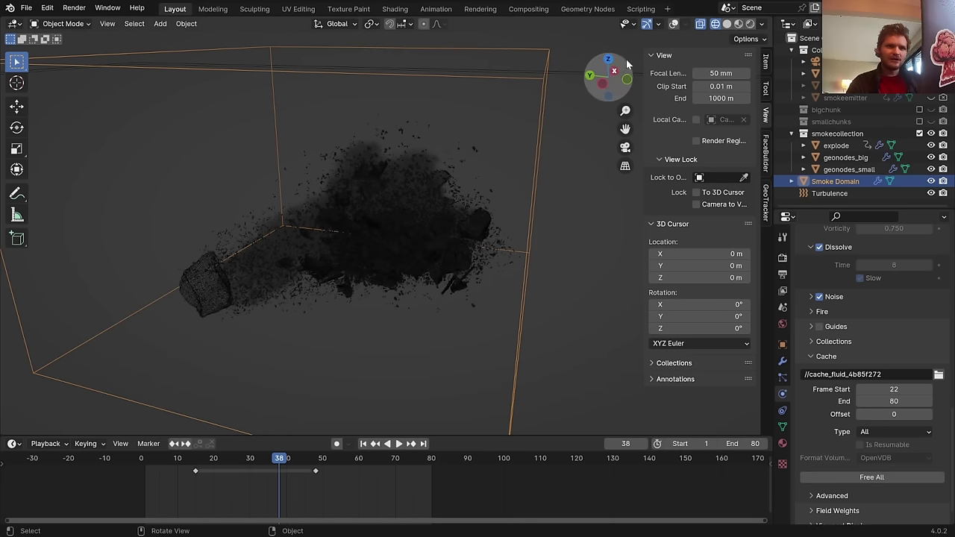
click(309, 460)
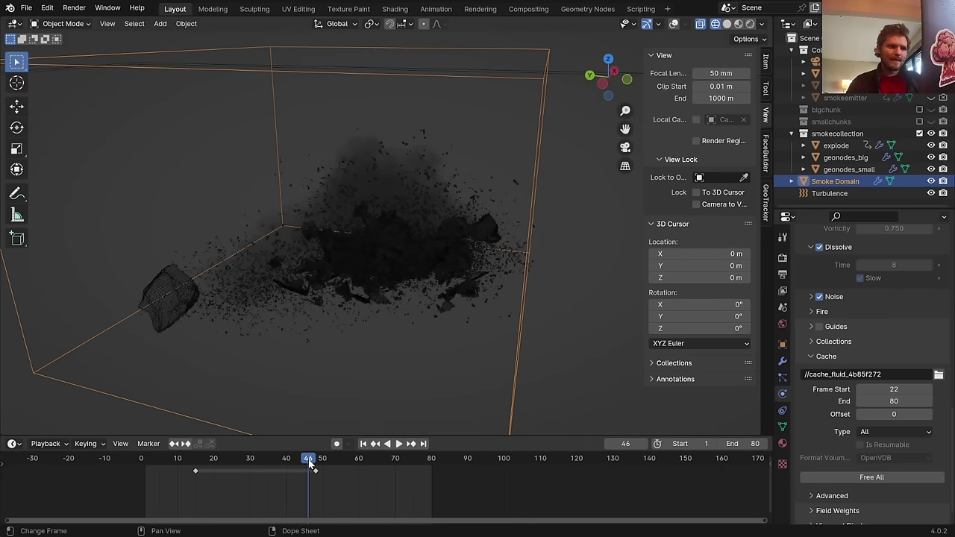
click(251, 458)
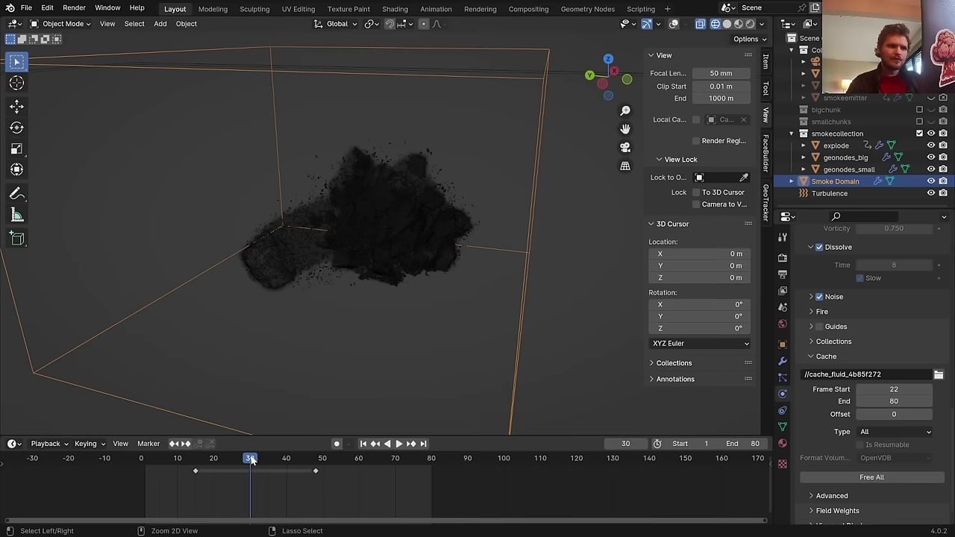
key(ctrl+s)
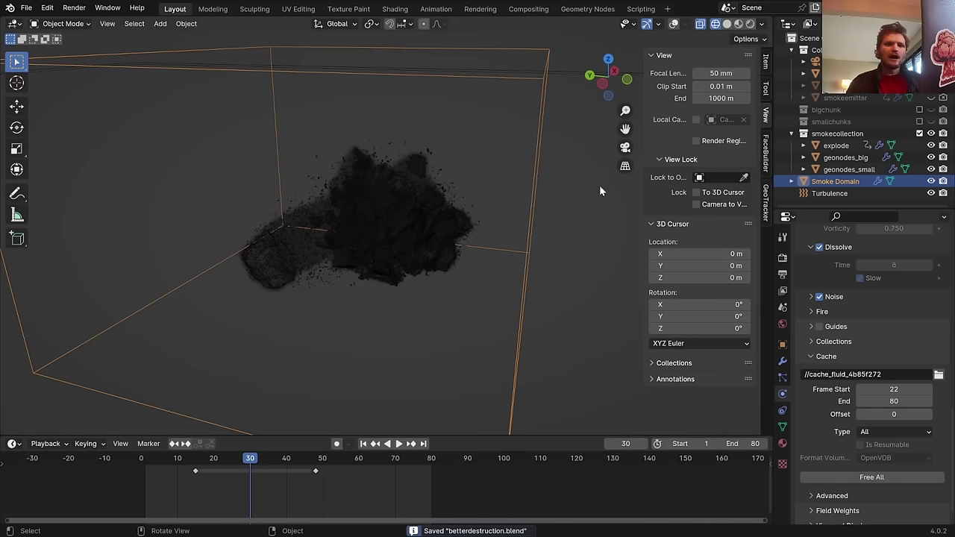
Rename the Smoke Domain object as smoke and save the file
double_click(836, 183)
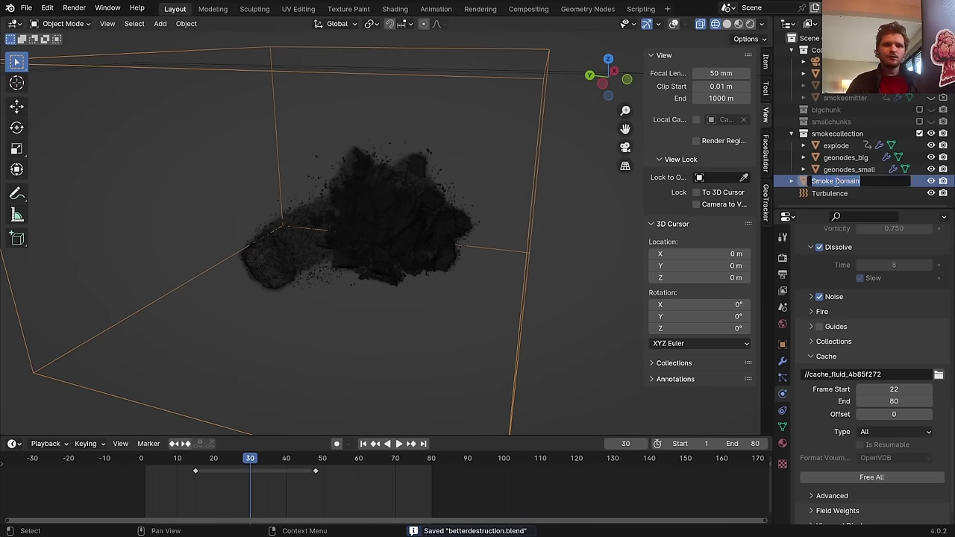
text(smoke)
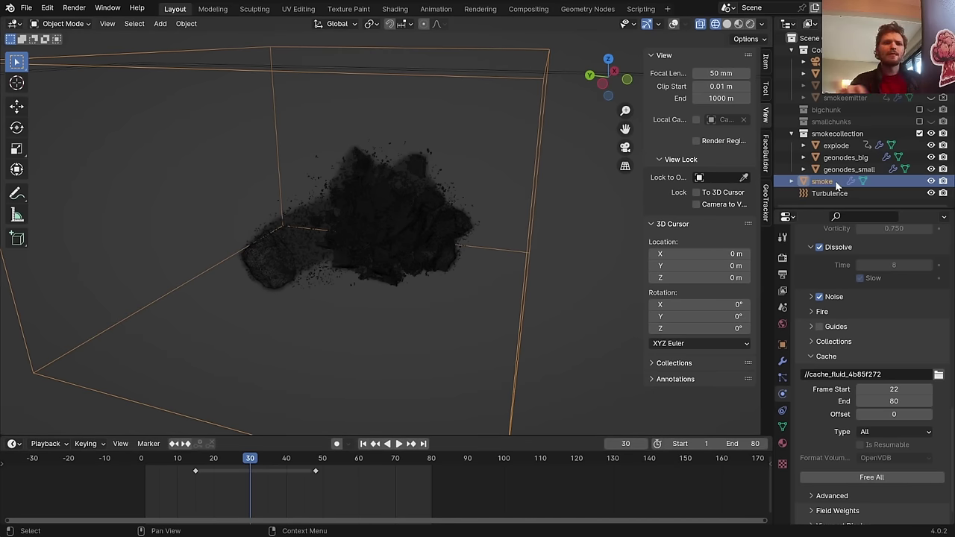
key(Return)
key(ctrl+s)
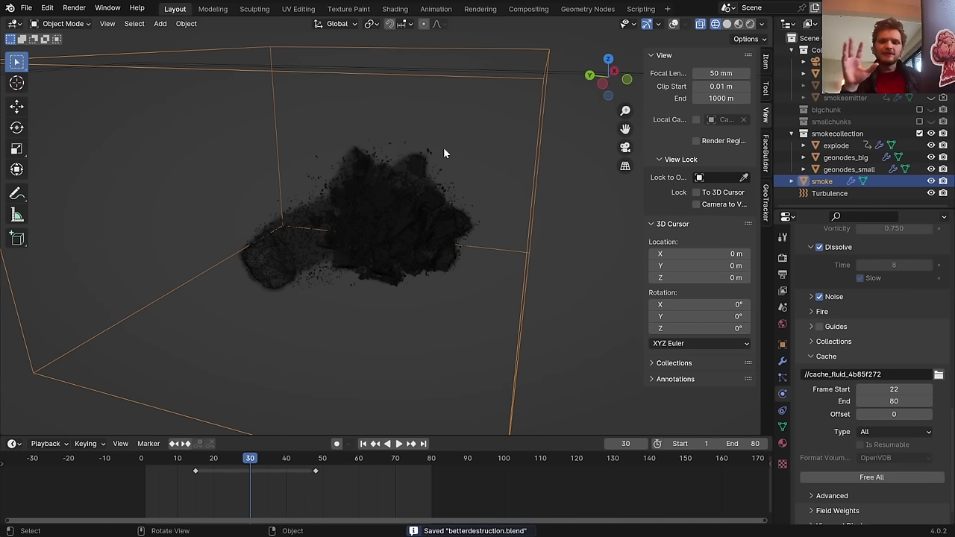
Switch to the Shading workspace, view the smoke and chunks up close, and enlarge the Outliner
click(395, 9)
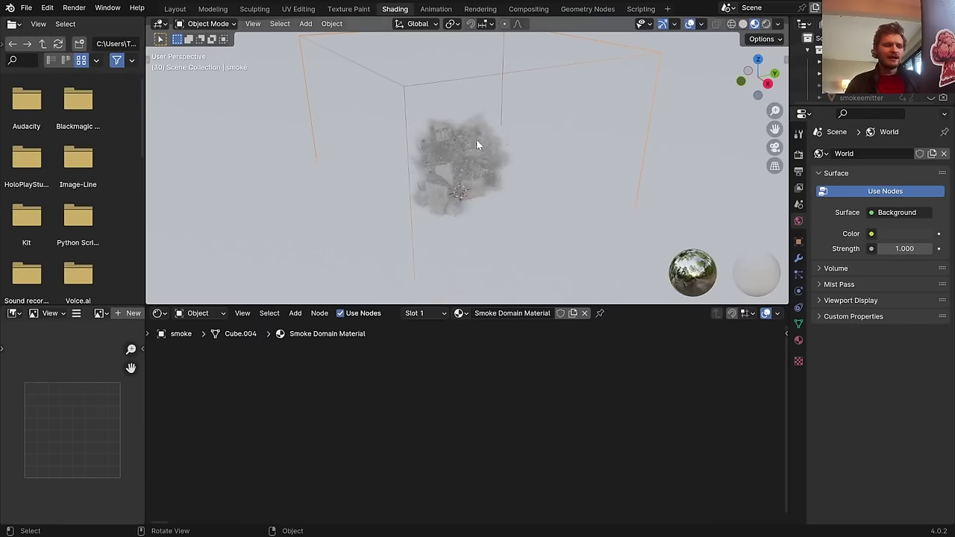
middle_drag(464, 153, 466, 154)
scroll(466, 155, up, 2)
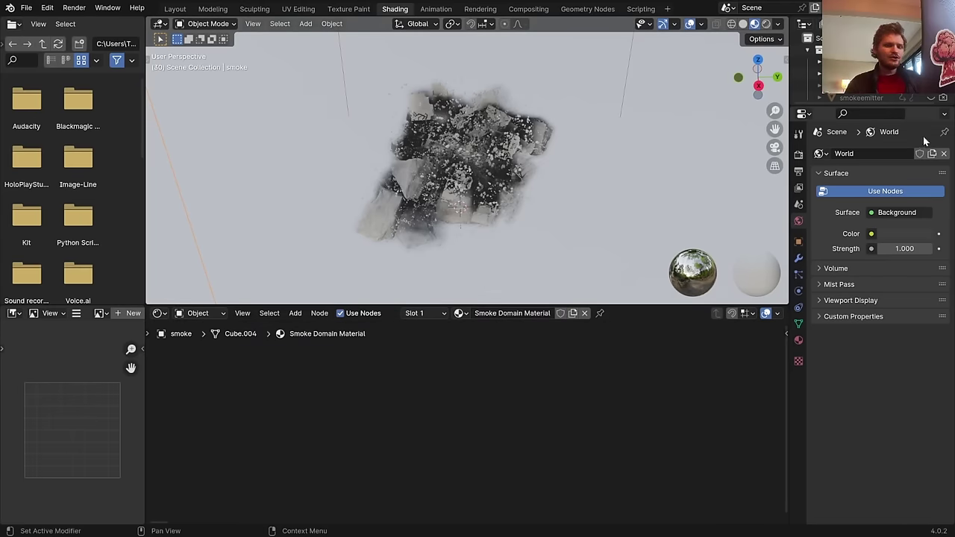
drag(868, 107, 868, 176)
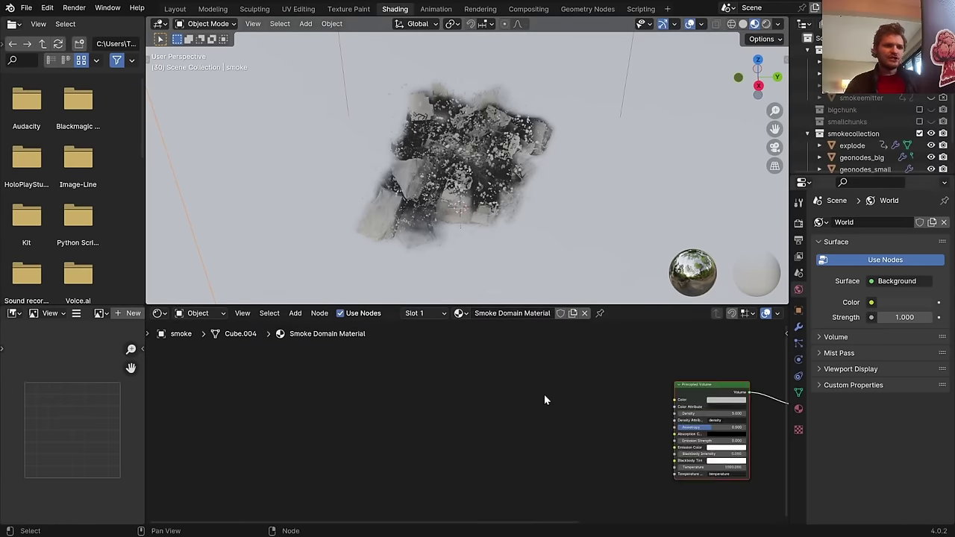
Set the Principled Volume's Density to 1 in the Smoke Domain Material and inspect the smoke from a lower angle
middle_drag(722, 393, 501, 392)
double_click(502, 387)
text(1)
key(Return)
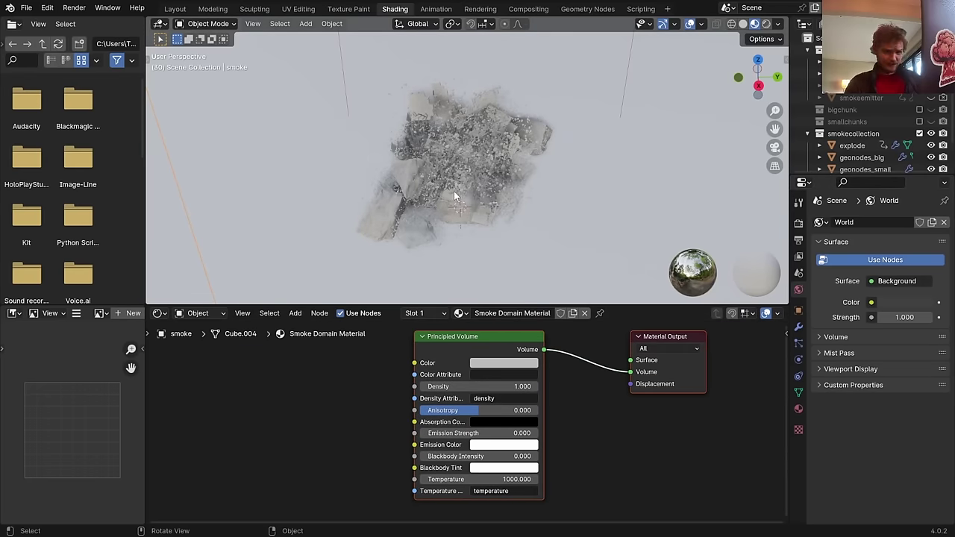
middle_drag(436, 165, 456, 173)
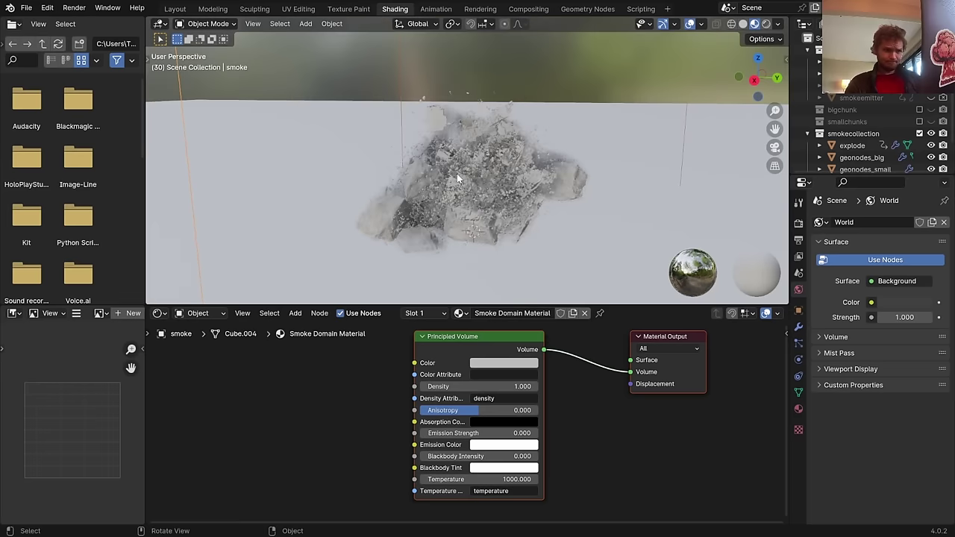
Try Density values of 5 and 25 on the smoke's Principled Volume and restore it to 1
double_click(507, 387)
text(5)
key(Return)
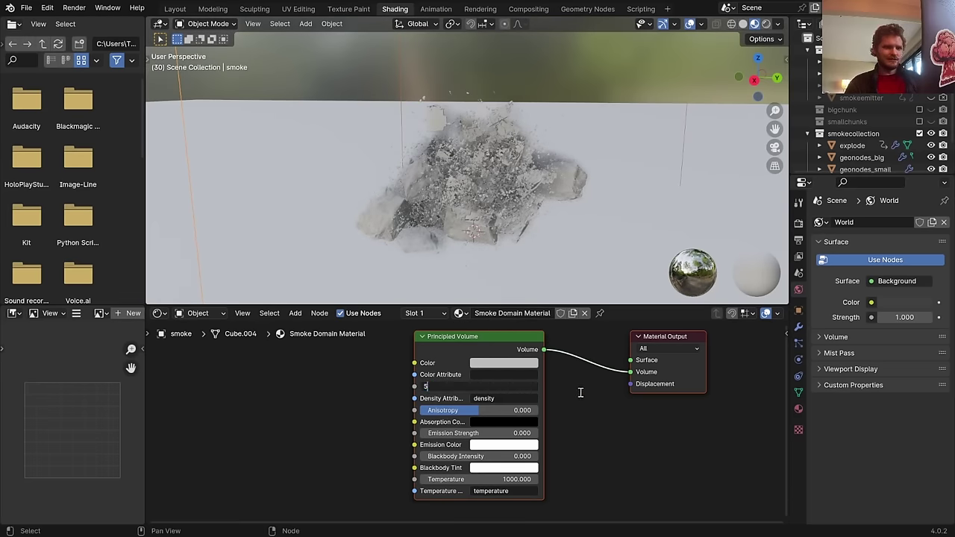
double_click(507, 386)
text(25)
key(Return)
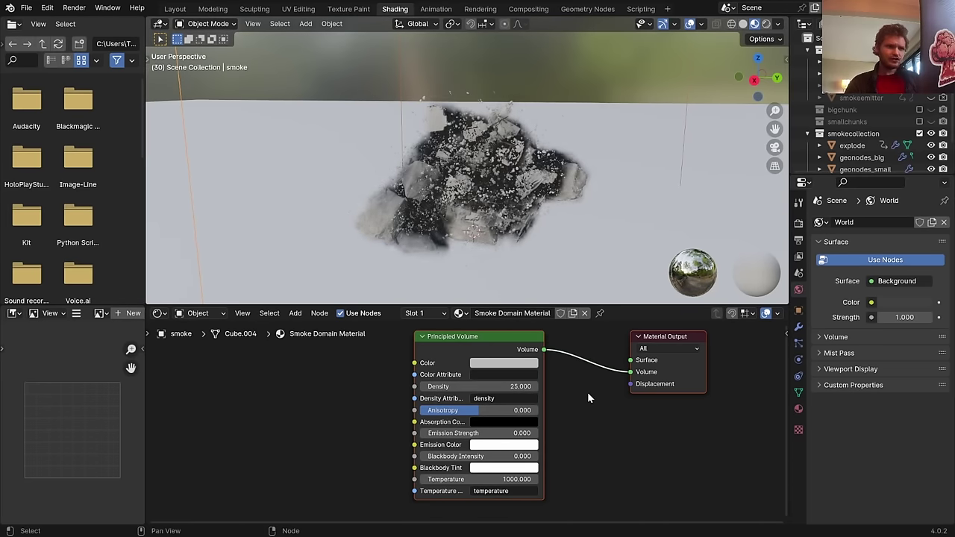
double_click(536, 387)
text(1)
key(Return)
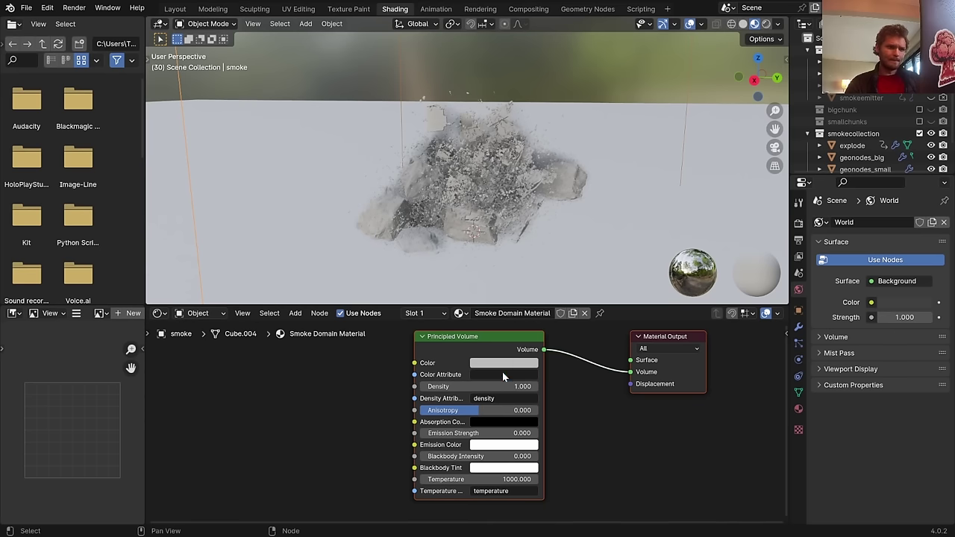
Adjust the smoke volume's Anisotropy and view the scene through the camera with Material Preview shading in the Layout workspace
drag(481, 410, 451, 411)
mouse_move(473, 172)
middle_down()
mouse_move(488, 188)
mouse_move(529, 185)
mouse_move(485, 180)
middle_up()
click(176, 9)
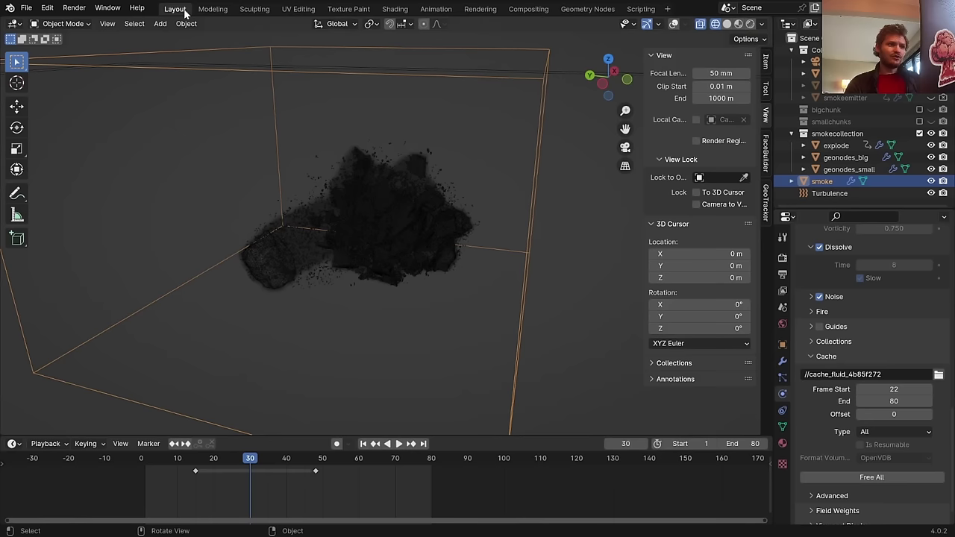
click(727, 24)
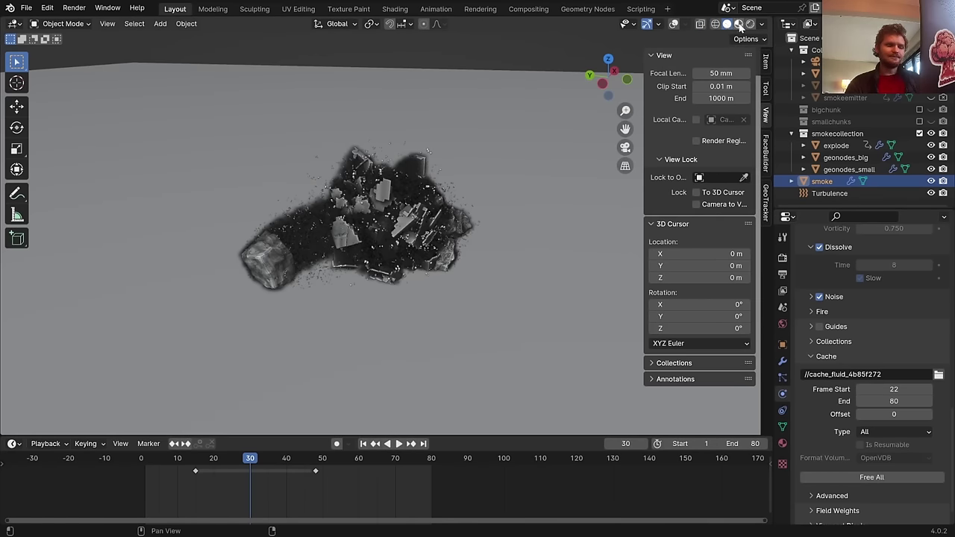
click(739, 24)
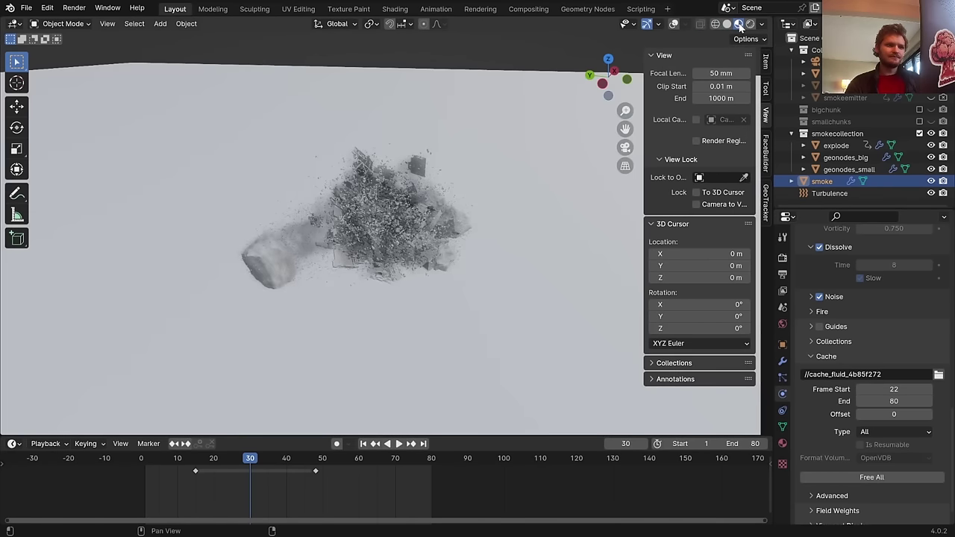
click(625, 149)
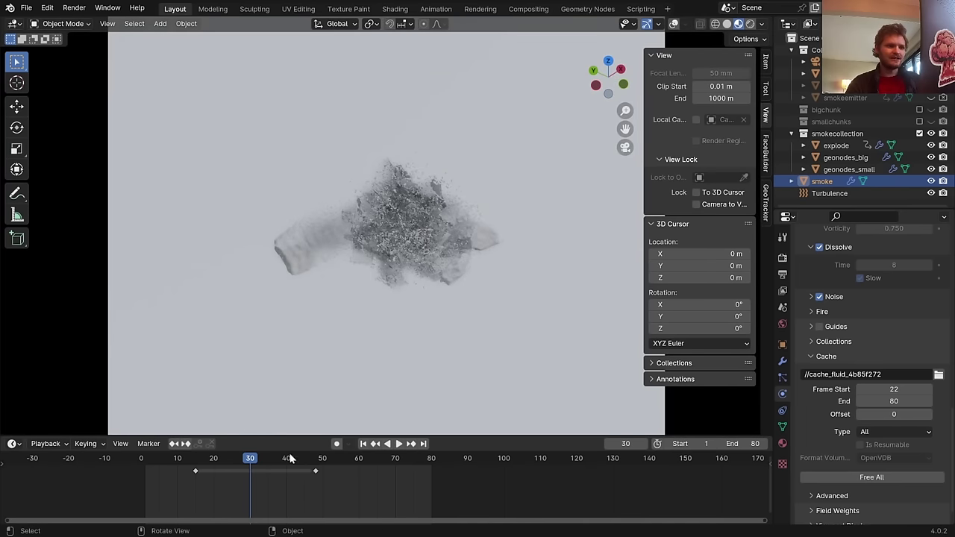
Play the explosion through the camera from frame 30 to 49 and examine the full camera frame
key(space)
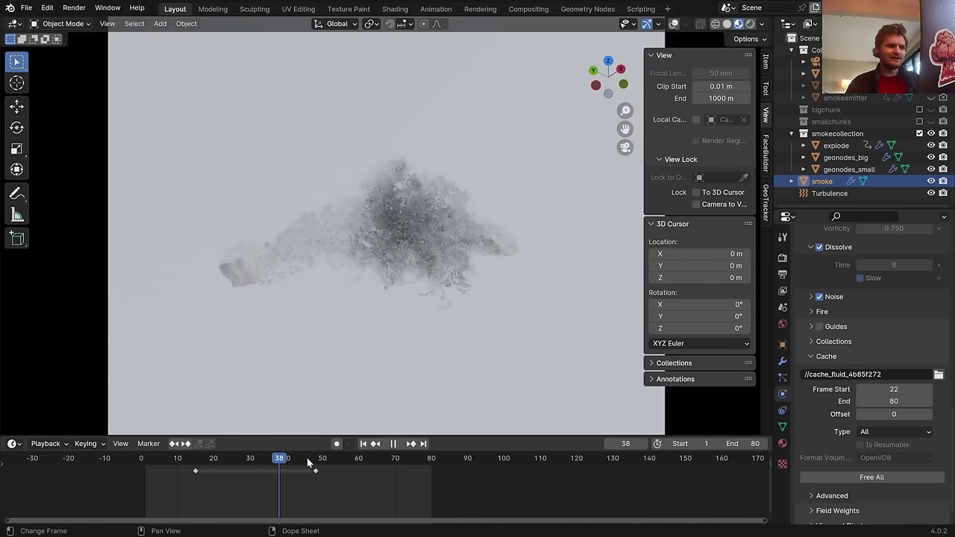
key(space)
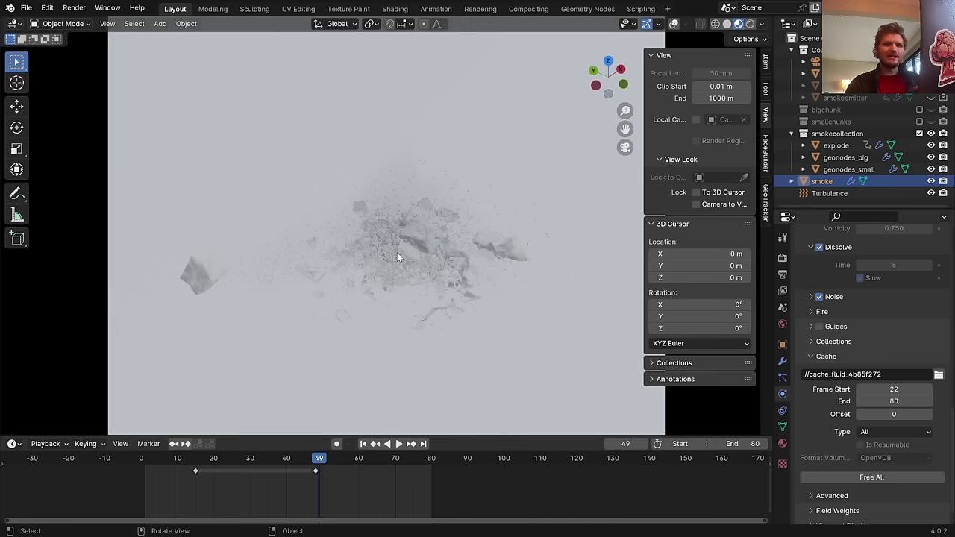
scroll(397, 252, down, 1)
scroll(399, 250, down, 3)
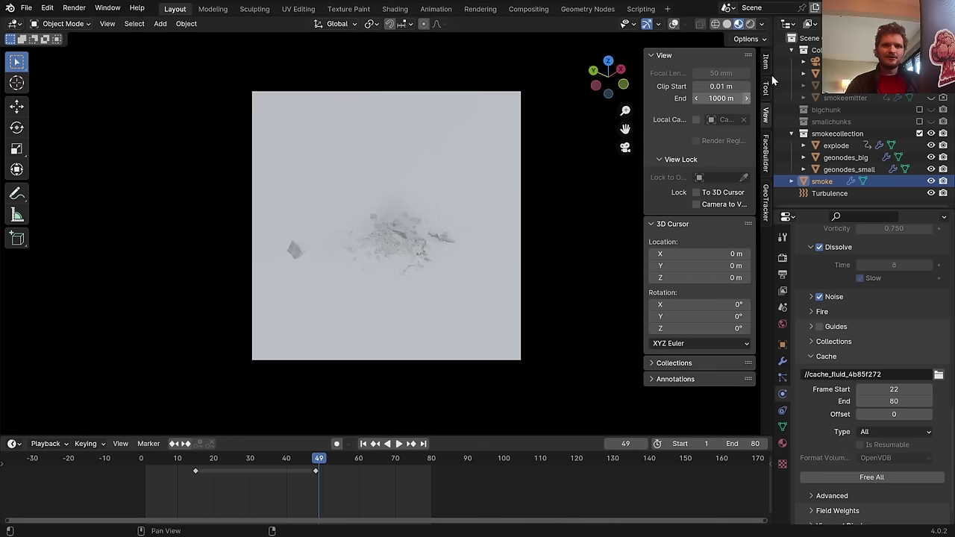
Enable Scene Lights for the Material Preview shading and try Scene World lighting
click(762, 24)
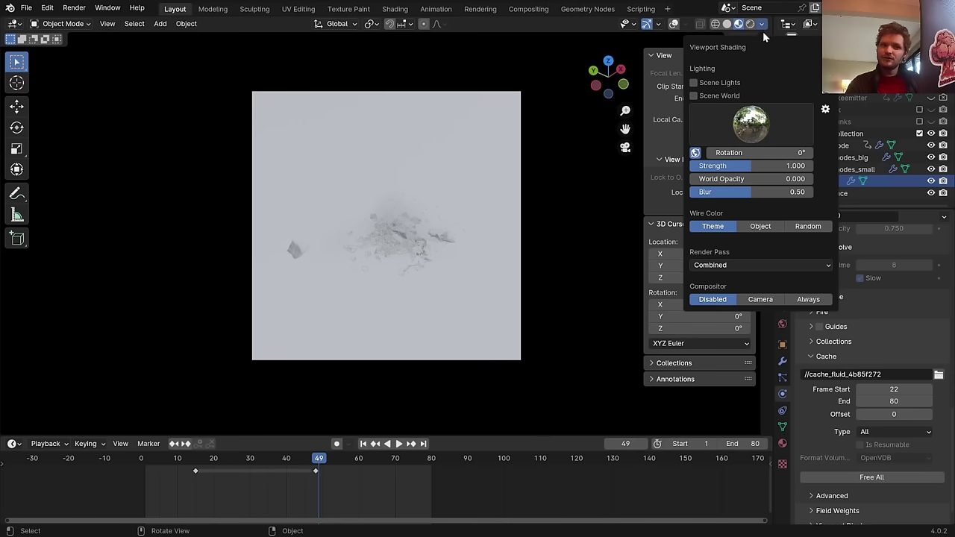
click(693, 82)
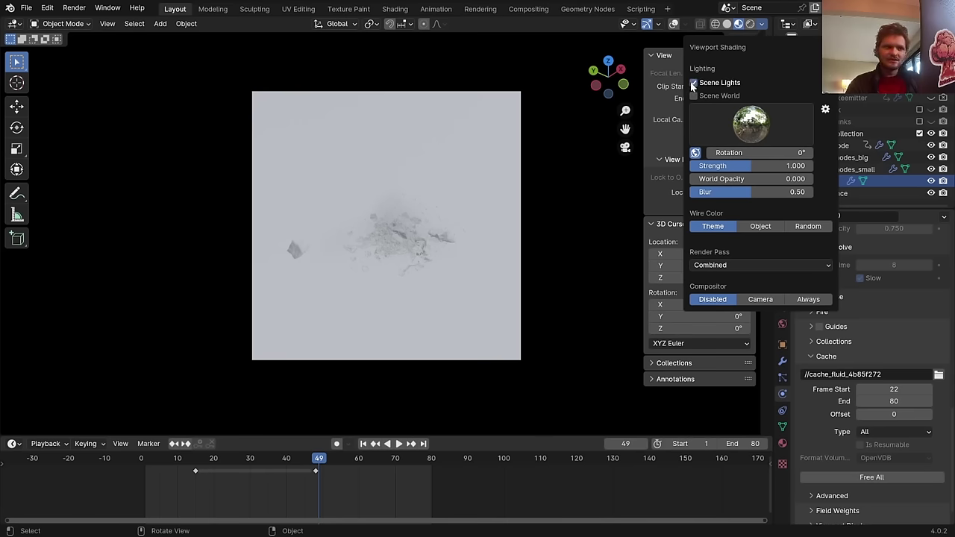
click(694, 96)
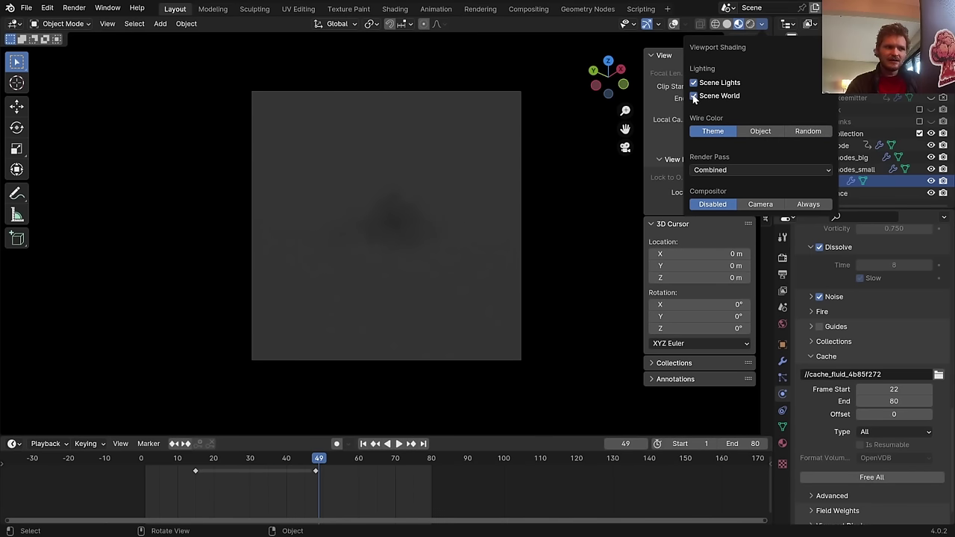
click(694, 96)
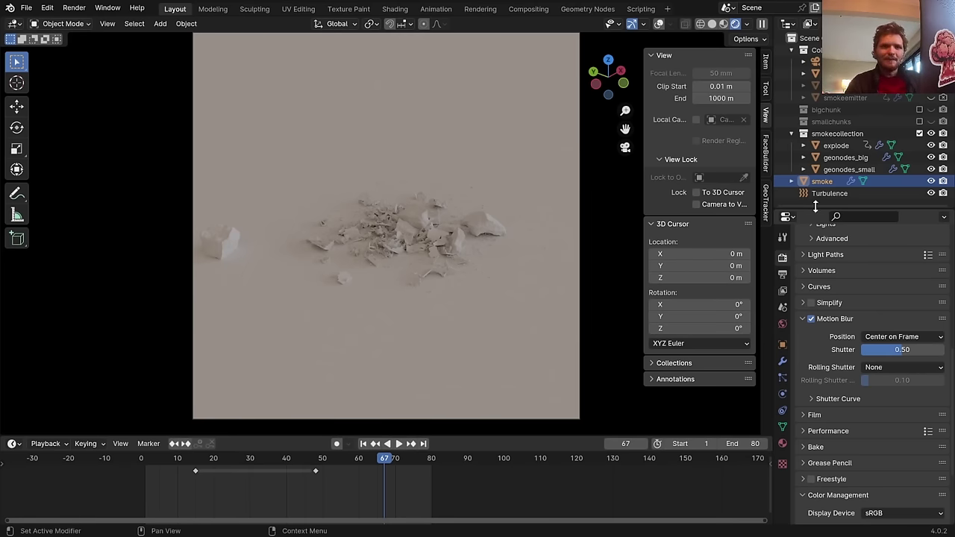
Set the render Max Samples to 200 and the render denoiser to OptiX, and save the file
click(944, 122)
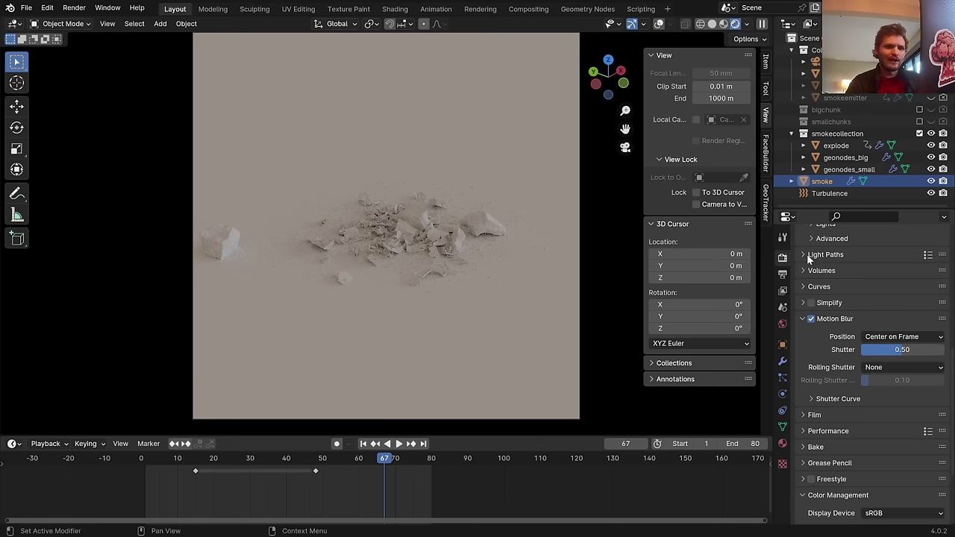
scroll(843, 306, up, 5)
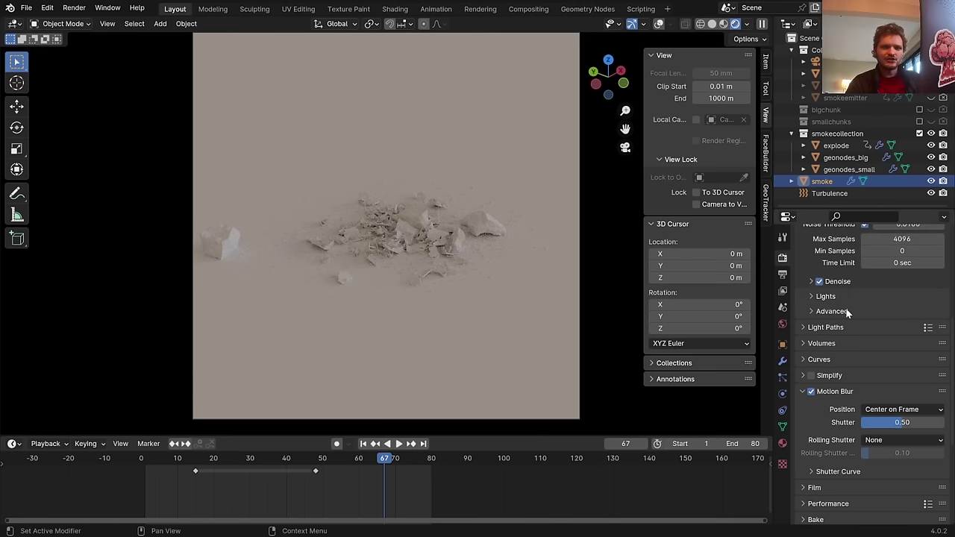
click(883, 288)
text(200)
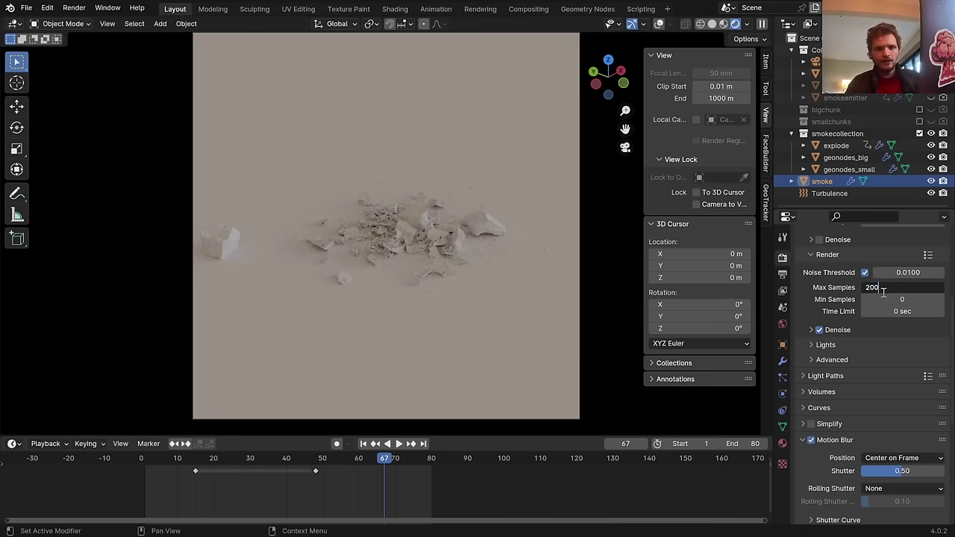
key(Return)
click(829, 330)
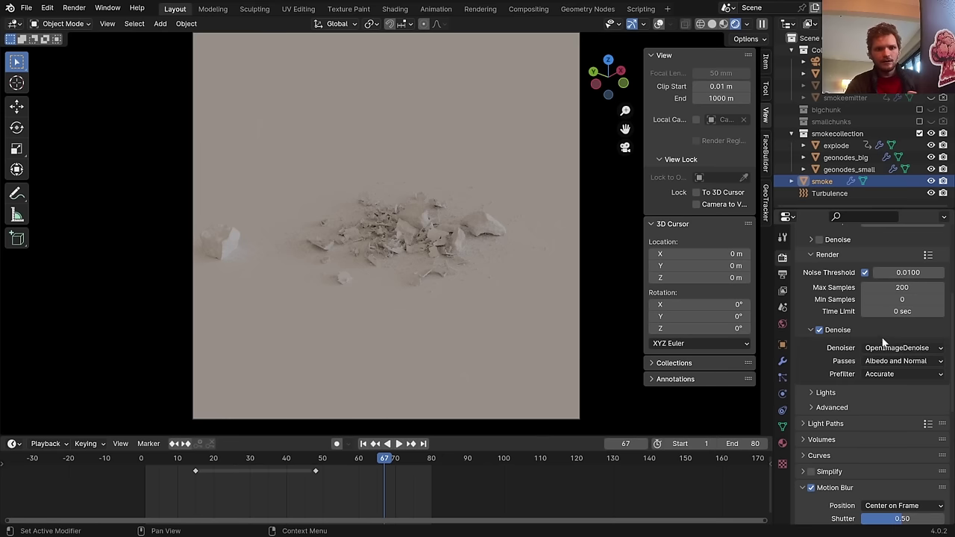
click(890, 347)
click(890, 347)
scroll(874, 347, down, 8)
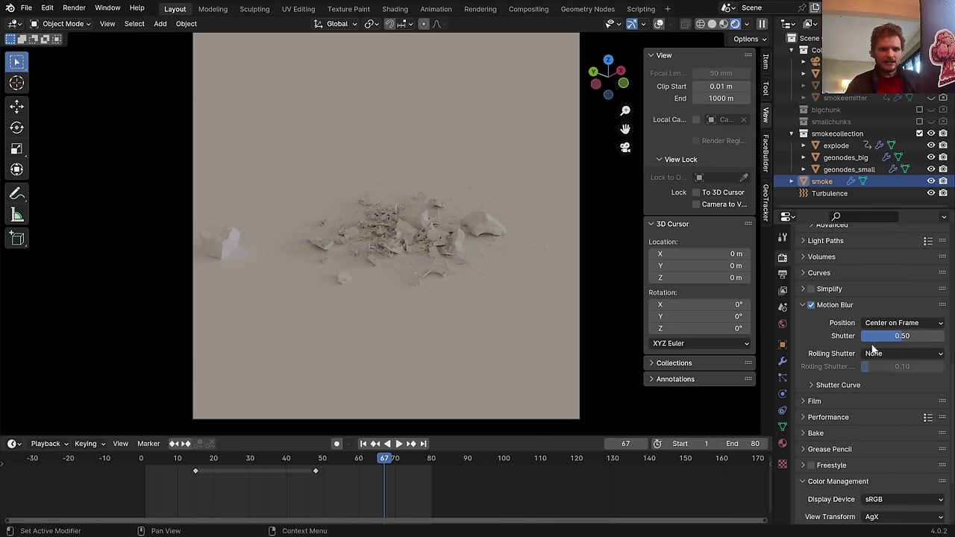
key(ctrl+s)
Set the Color Management Exposure to -0.265 and save the file
scroll(875, 347, up, 4)
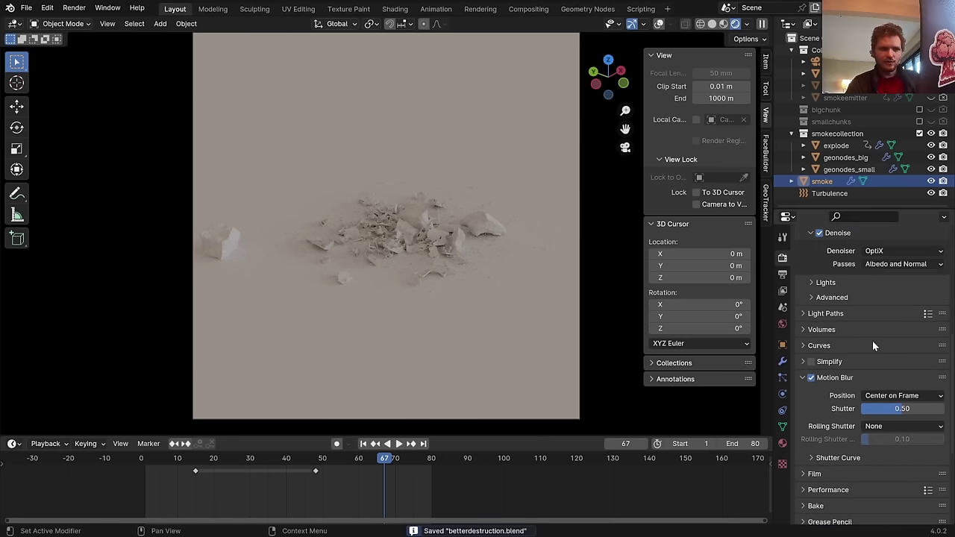
scroll(873, 343, down, 6)
mouse_move(902, 452)
mouse_down()
mouse_move(880, 453)
mouse_move(892, 465)
mouse_up()
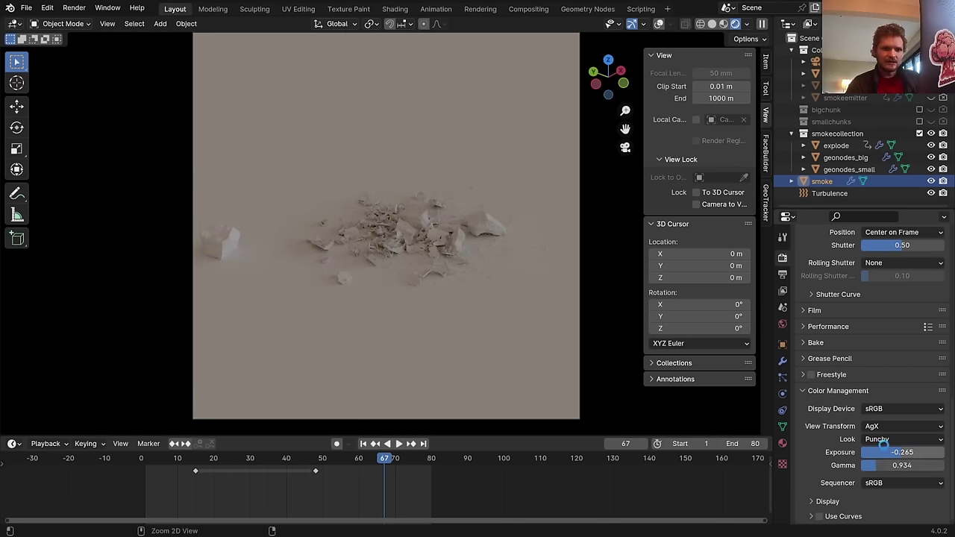
key(ctrl+s)
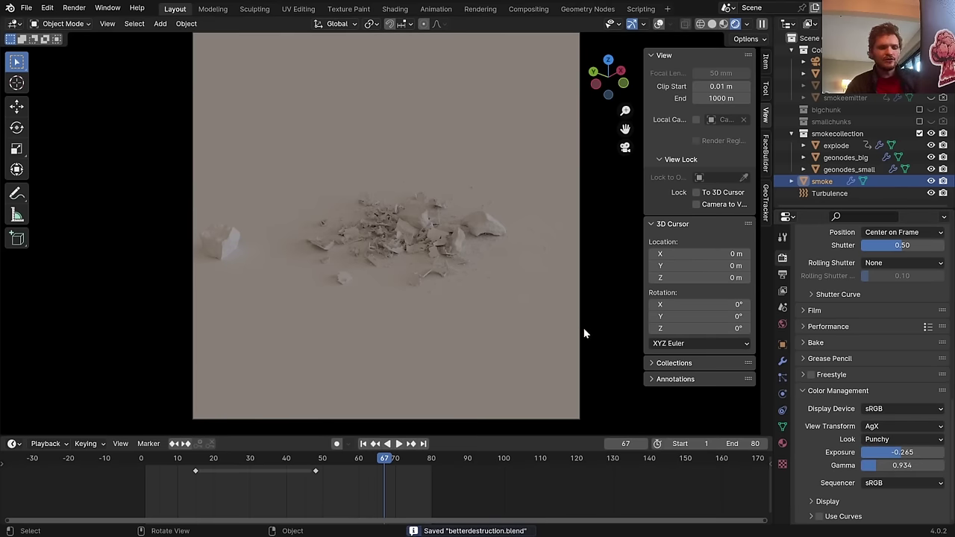
Switch the viewport to wireframe shading, hide the smoke object in the viewport, and save the file
click(701, 23)
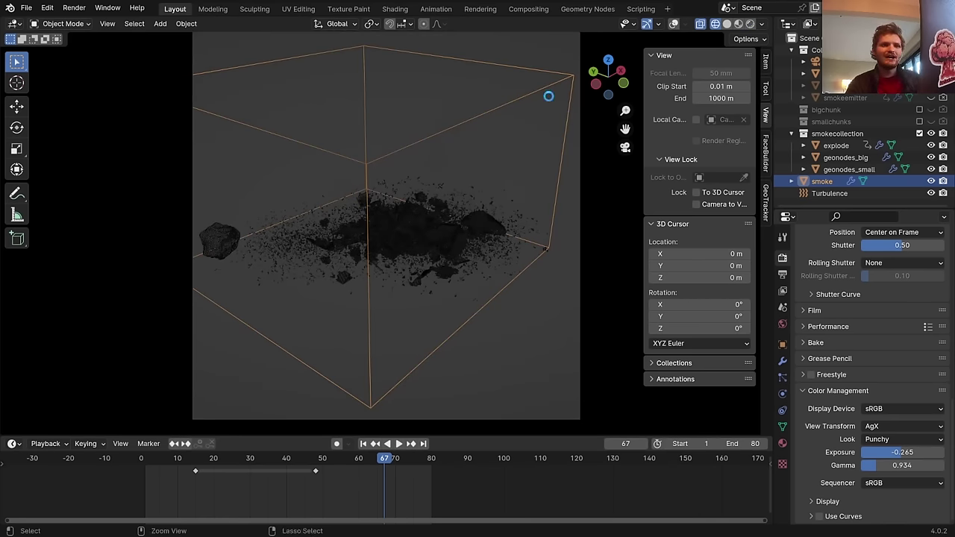
key(ctrl+s)
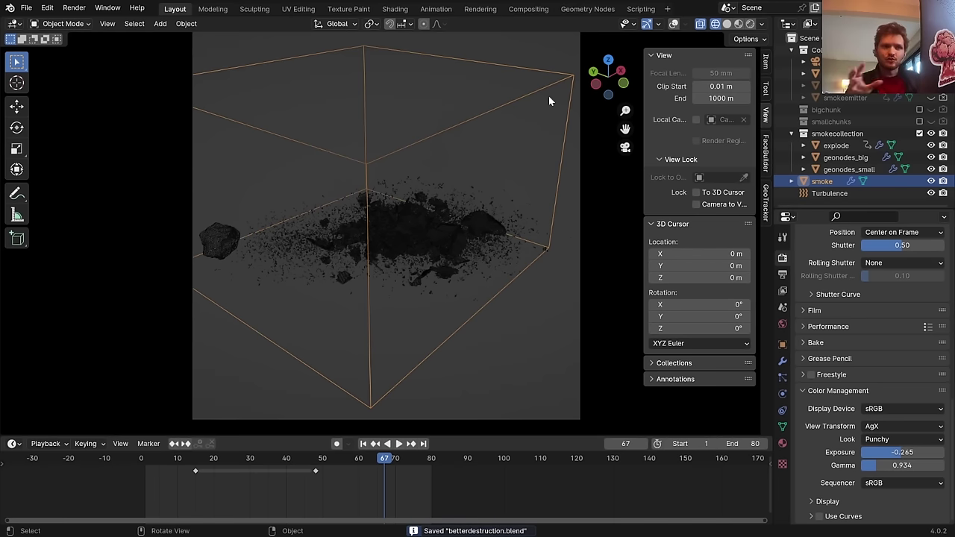
click(931, 181)
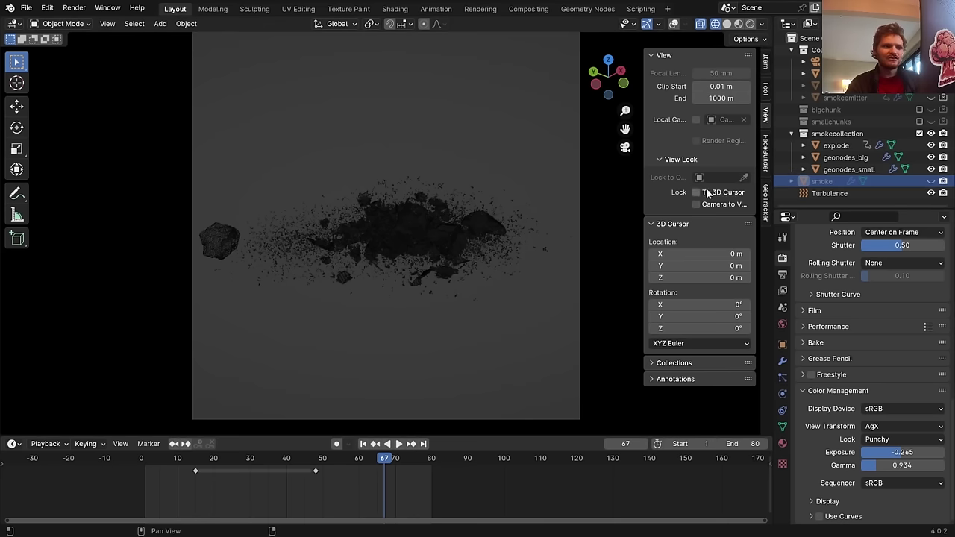
key(ctrl+s)
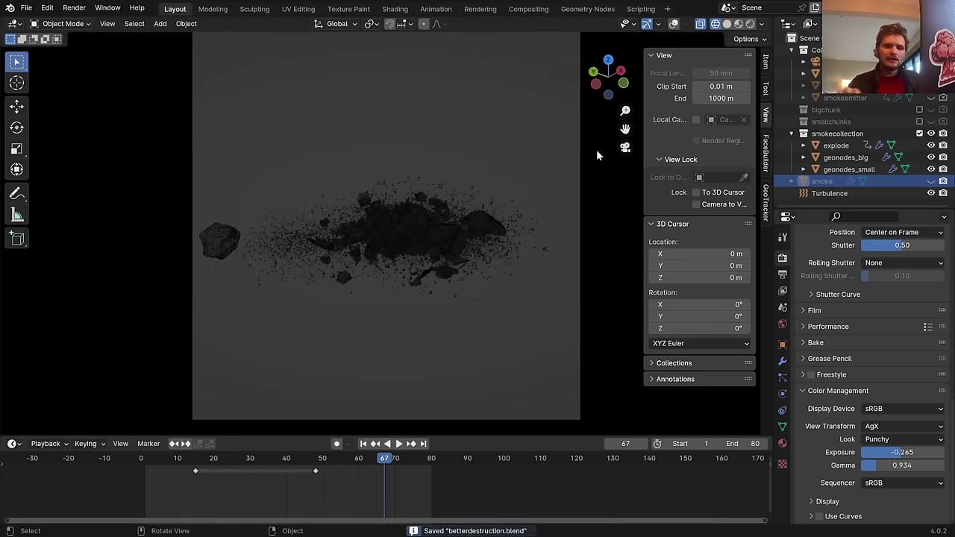
Try rendering frame 67 as a still image and close the render window
key(F12)
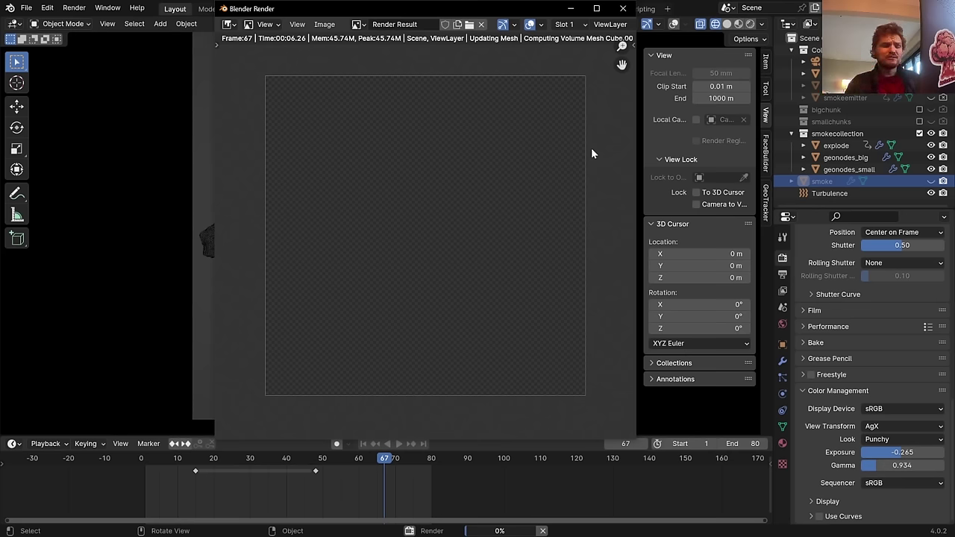
click(623, 8)
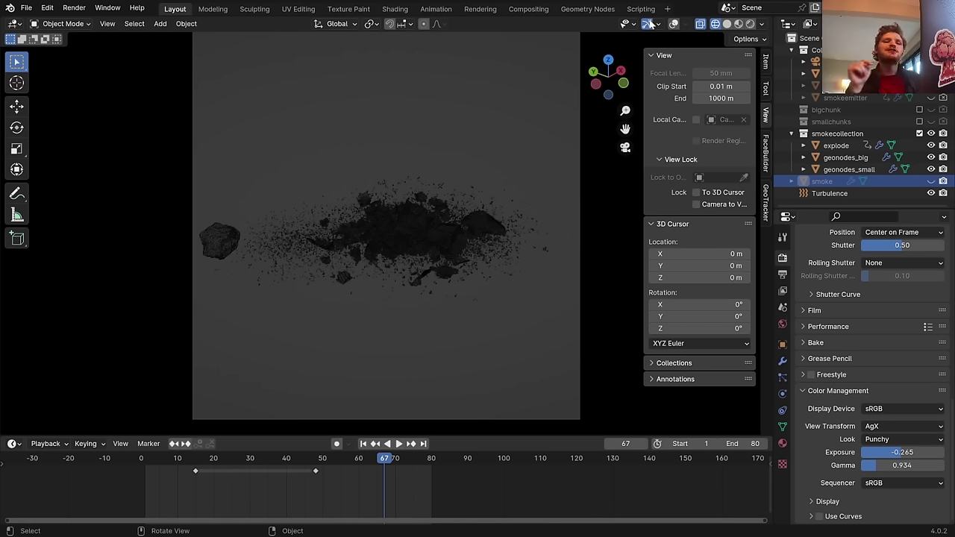
Set the render Volumes Max Steps to 50 and save the file
scroll(855, 300, up, 2)
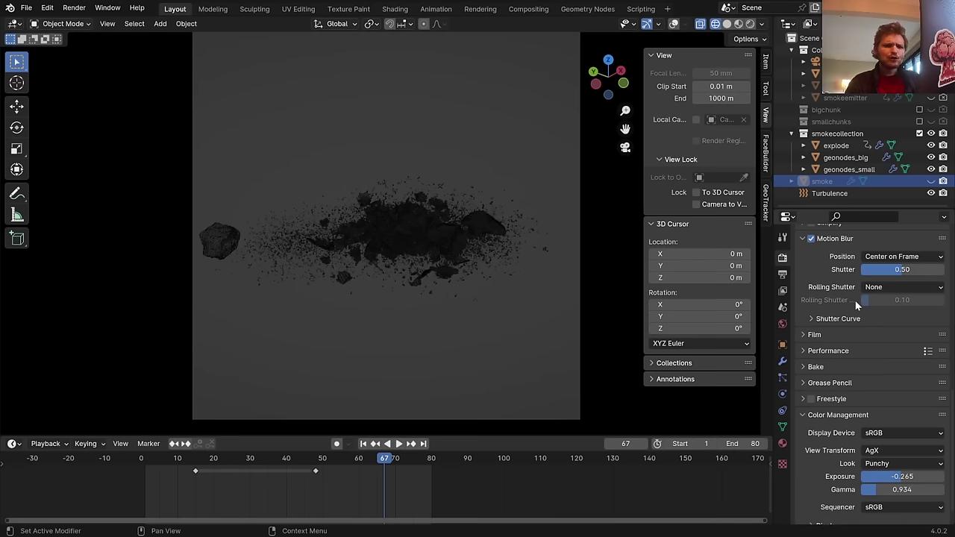
scroll(855, 302, up, 3)
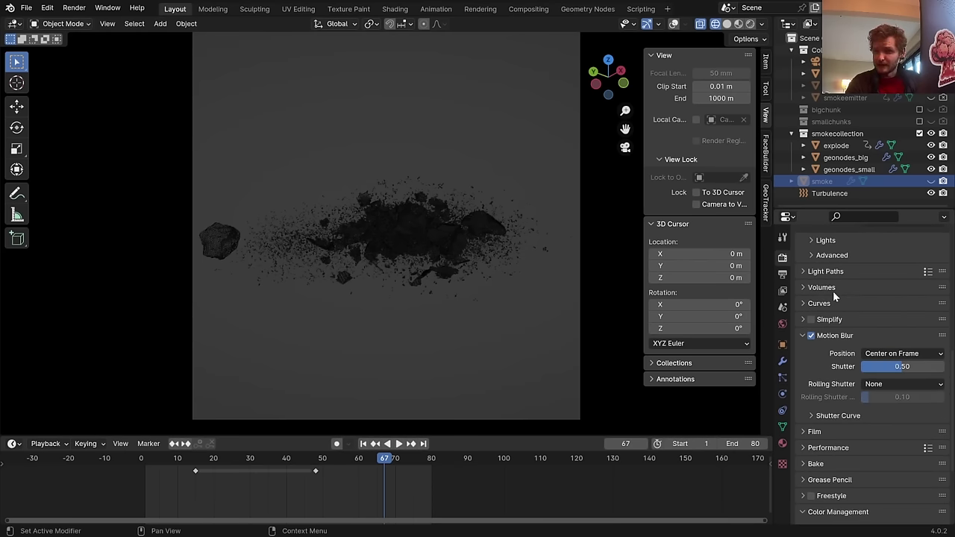
click(829, 288)
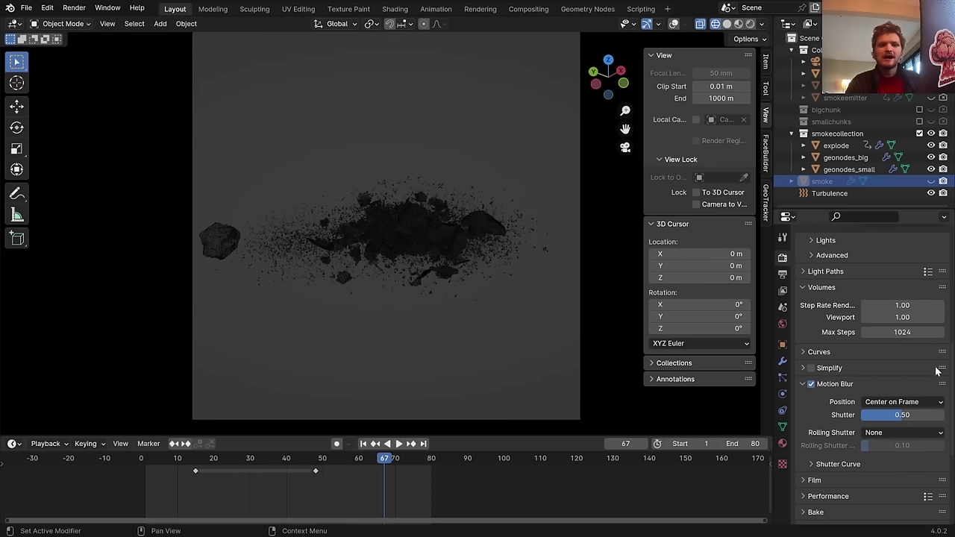
click(903, 333)
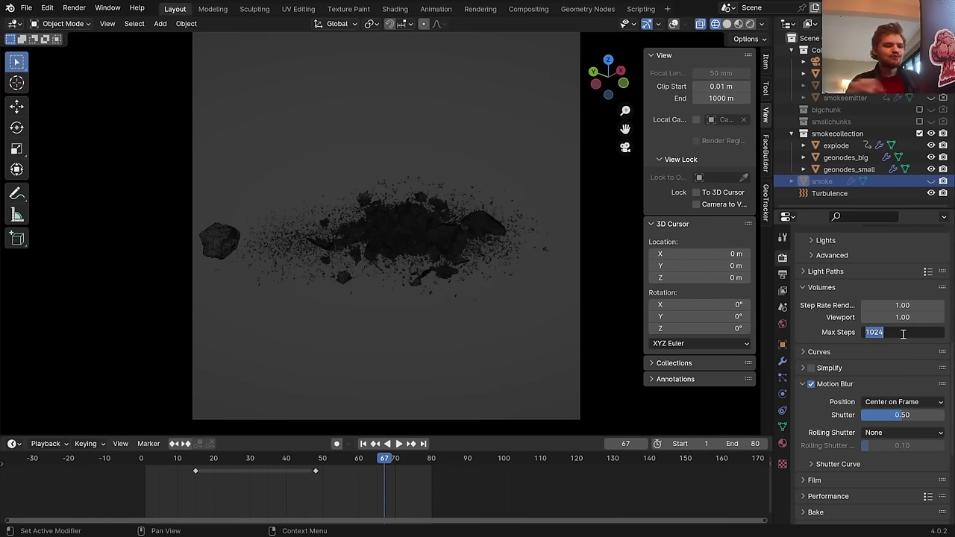
text(50)
key(Return)
key(ctrl+s)
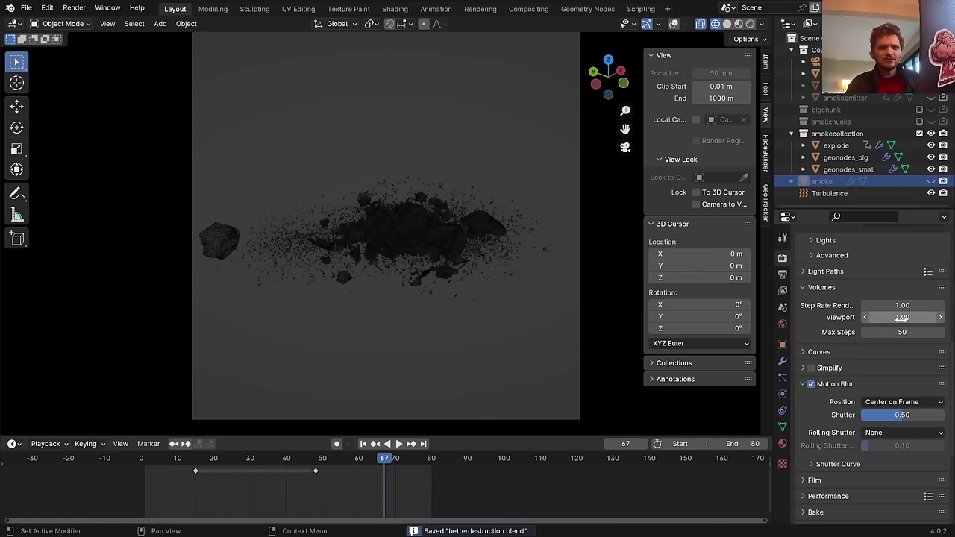
Set the volume Step Rate to 1.5 for both render and viewport, and save the file
mouse_move(901, 317)
mouse_down()
mouse_move(901, 306)
mouse_move(901, 319)
mouse_up()
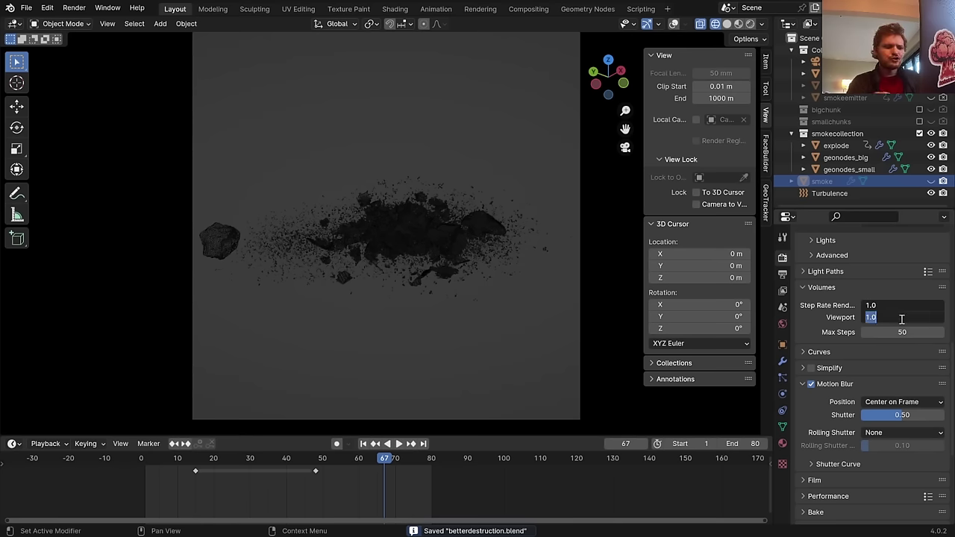
text(1.5)
key(Return)
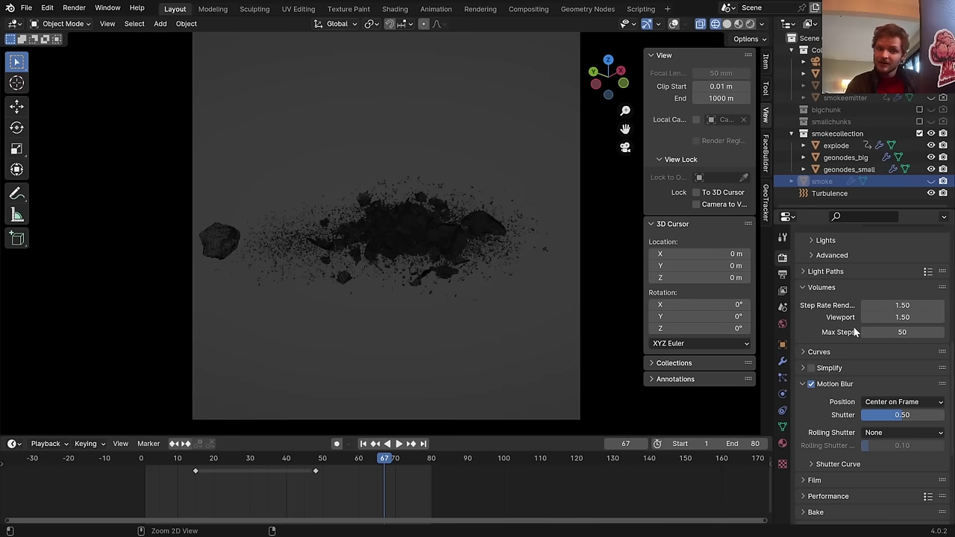
key(ctrl+s)
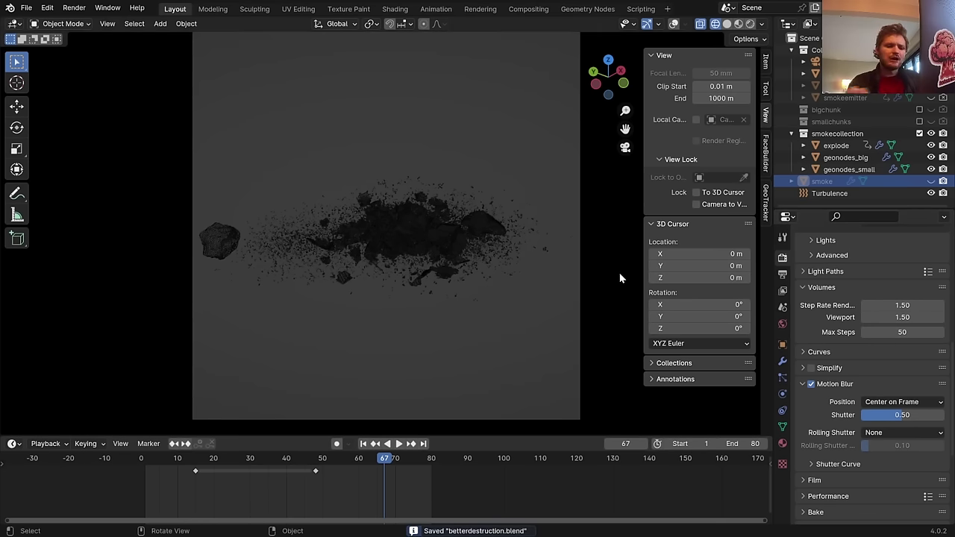
Render frame 67 as a still image and widen the render window
key(F12)
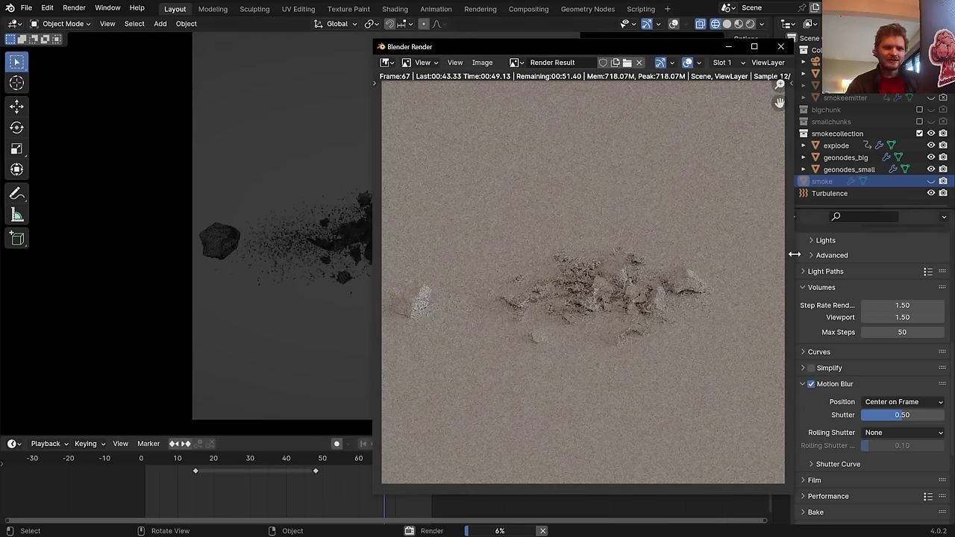
drag(789, 254, 835, 255)
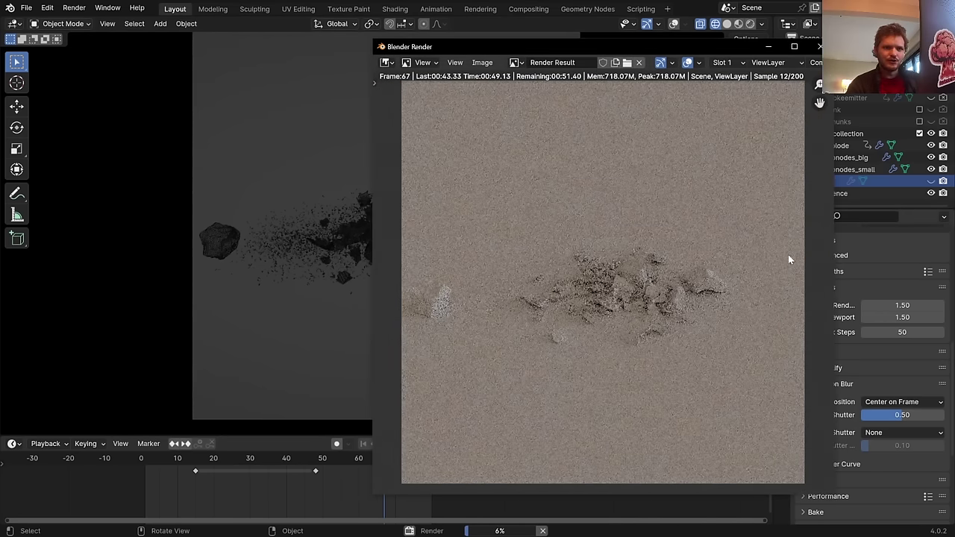
Inspect the rendered debris of frame 67 at different magnifications and close the render window
scroll(786, 254, down, 1)
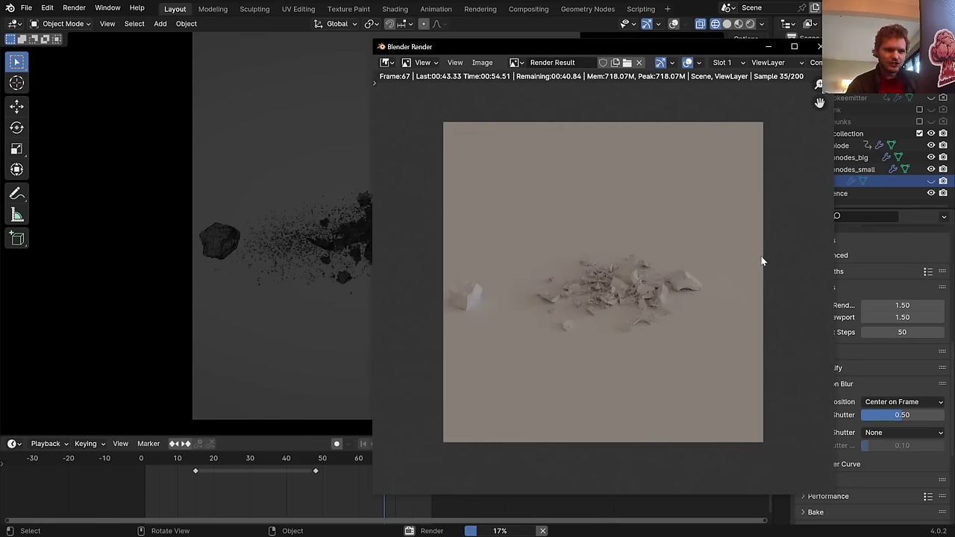
scroll(650, 276, up, 4)
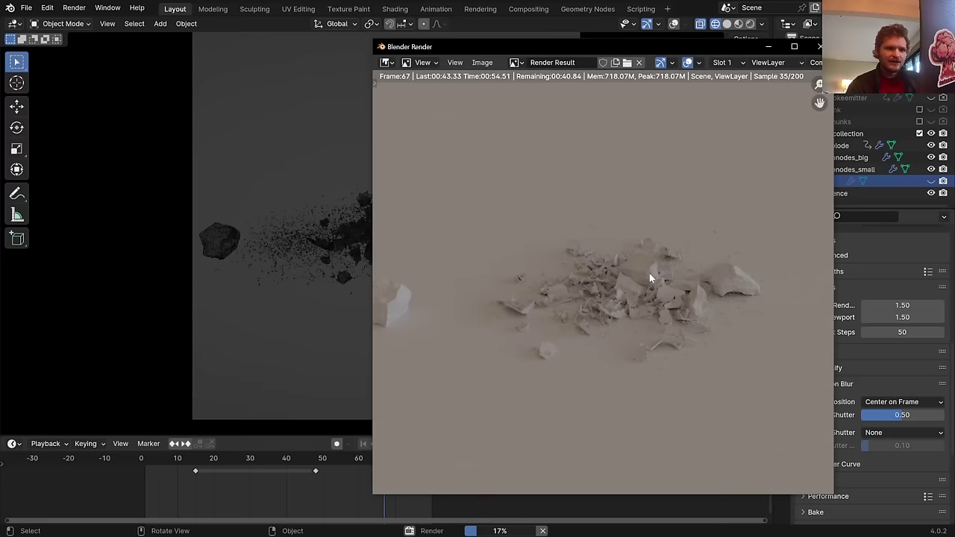
scroll(650, 279, down, 1)
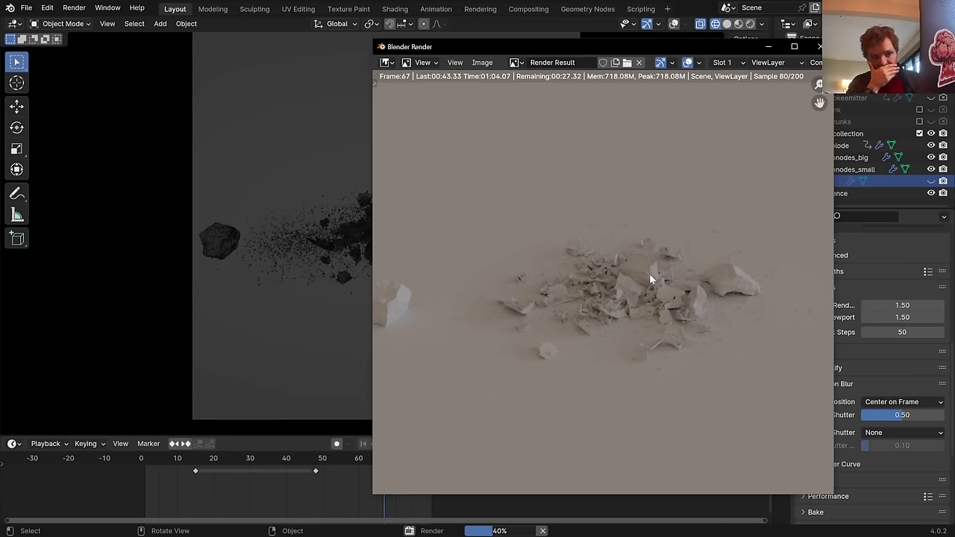
scroll(634, 270, down, 1)
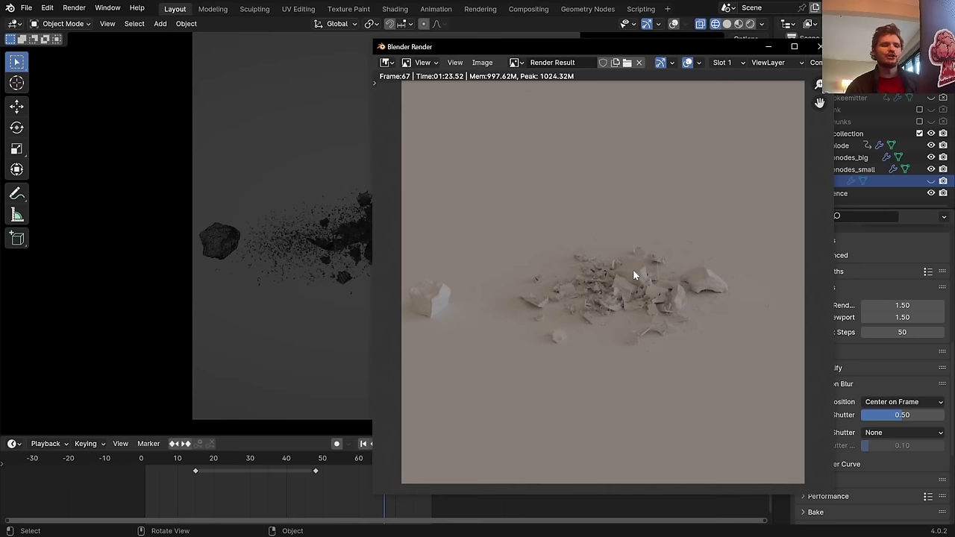
click(819, 46)
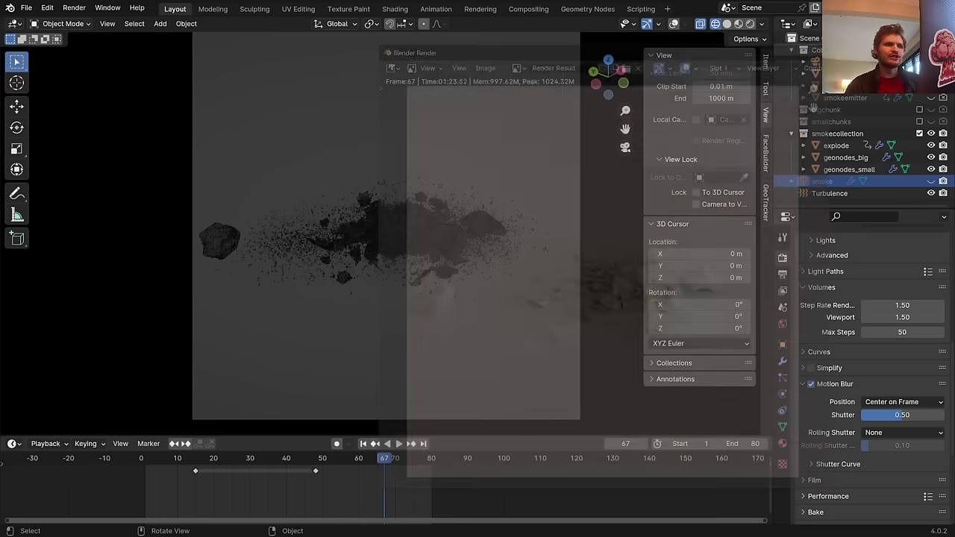
Enable nodes in the Compositing workspace, then route the Render Layers image through a reroute to the Composite and a new Viewer node
click(539, 9)
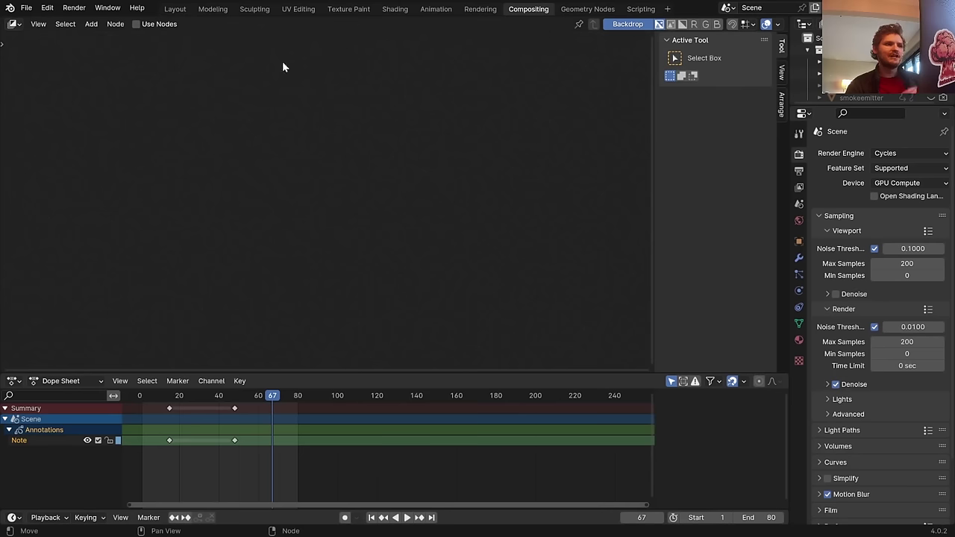
click(165, 25)
drag(341, 79, 149, 140)
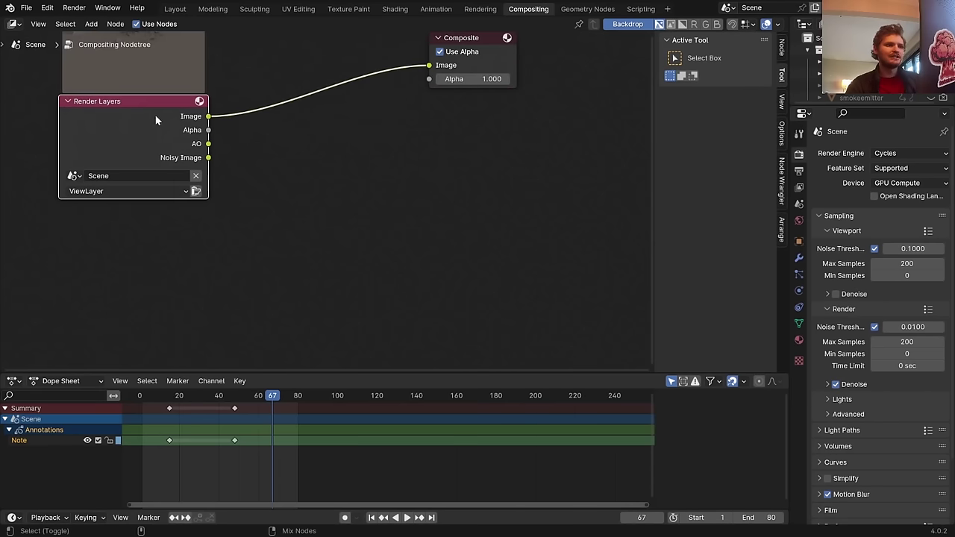
ctrl+shift+click(155, 114)
drag(282, 123, 492, 125)
shift+right_drag(403, 26, 344, 161)
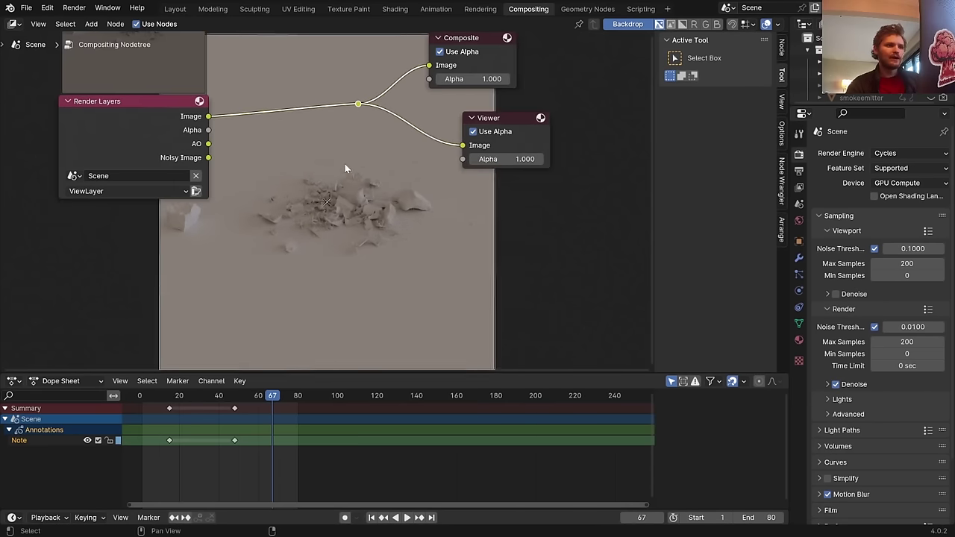
Check the Ambient Occlusion pass in the view layer settings and preview the AO output in the Viewer backdrop
drag(208, 143, 246, 139)
click(799, 187)
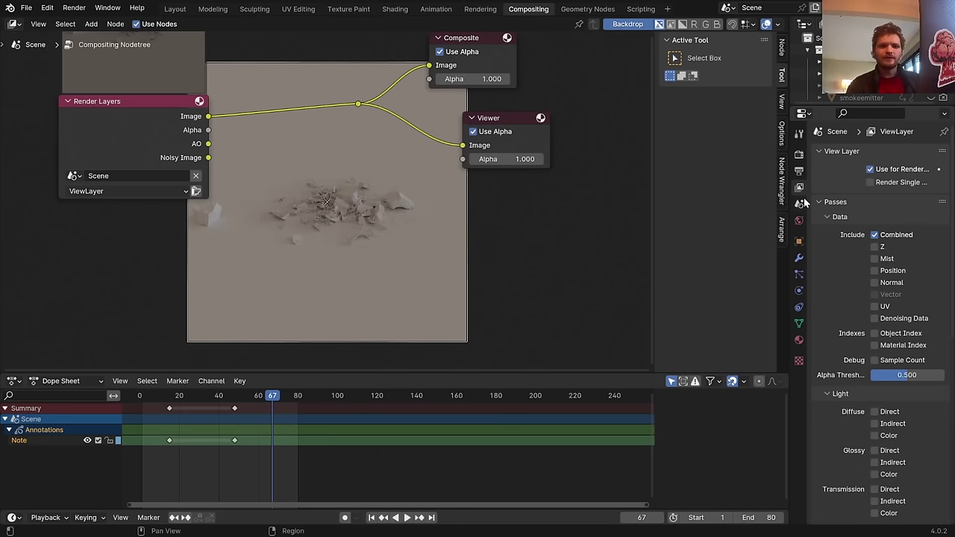
scroll(830, 313, down, 7)
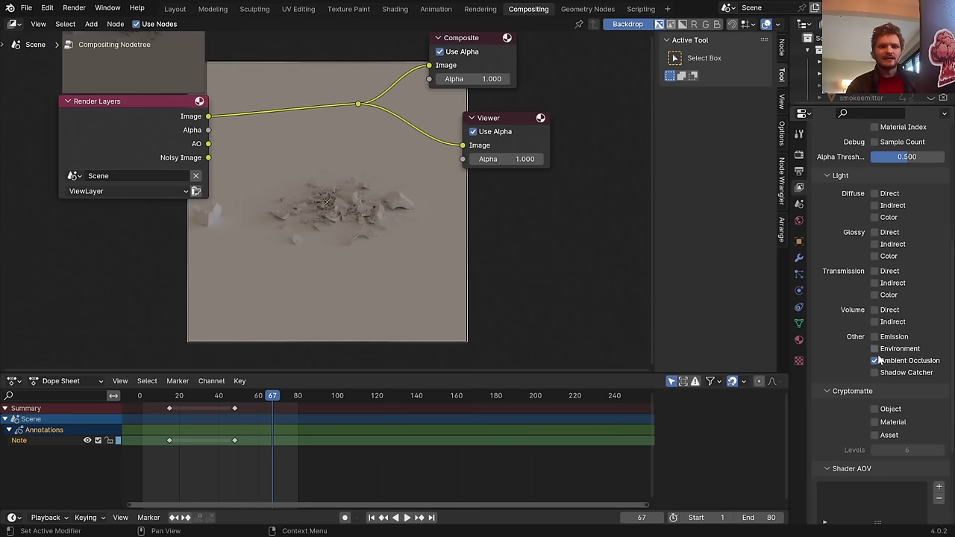
click(875, 360)
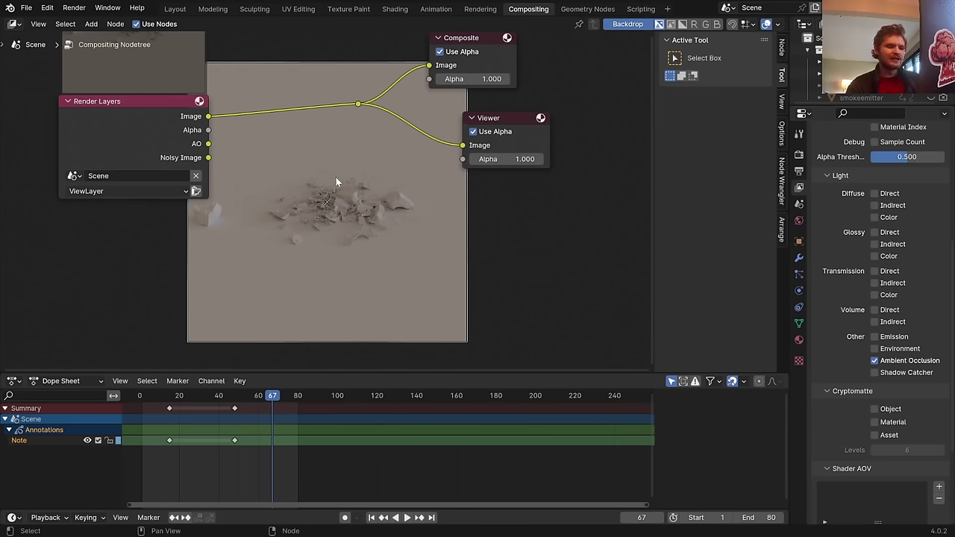
scroll(321, 185, up, 1)
ctrl+shift+click(142, 111)
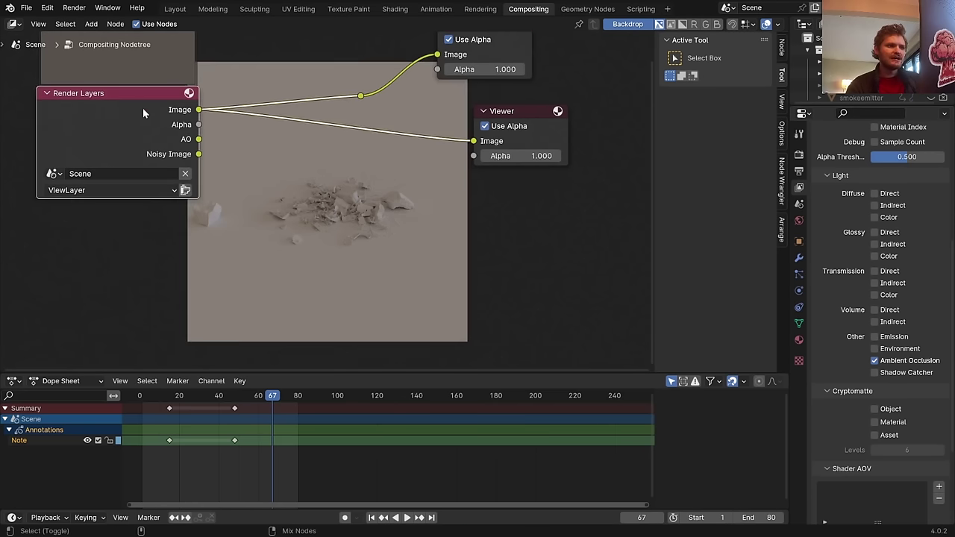
ctrl+shift+click(142, 109)
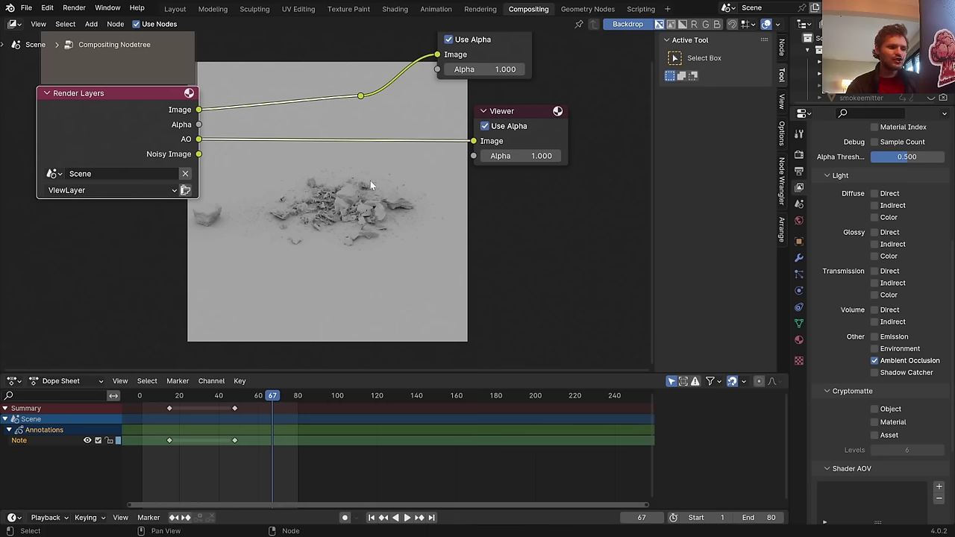
key(alt+v)
middle_drag(356, 185, 383, 216)
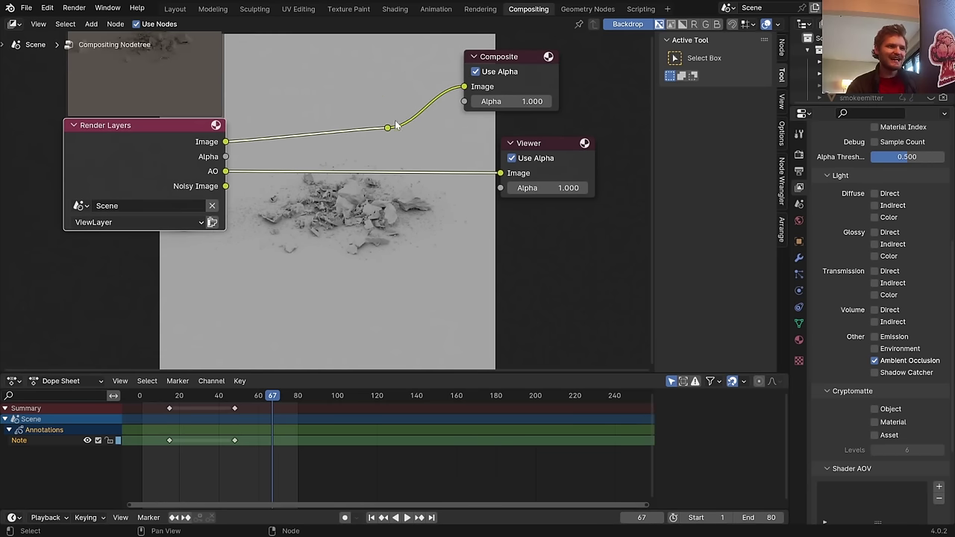
Insert a Mix node after Render Layers and connect the AO pass to its second Image input
ctrl+shift+click(164, 140)
drag(163, 140, 44, 150)
key(shift+a)
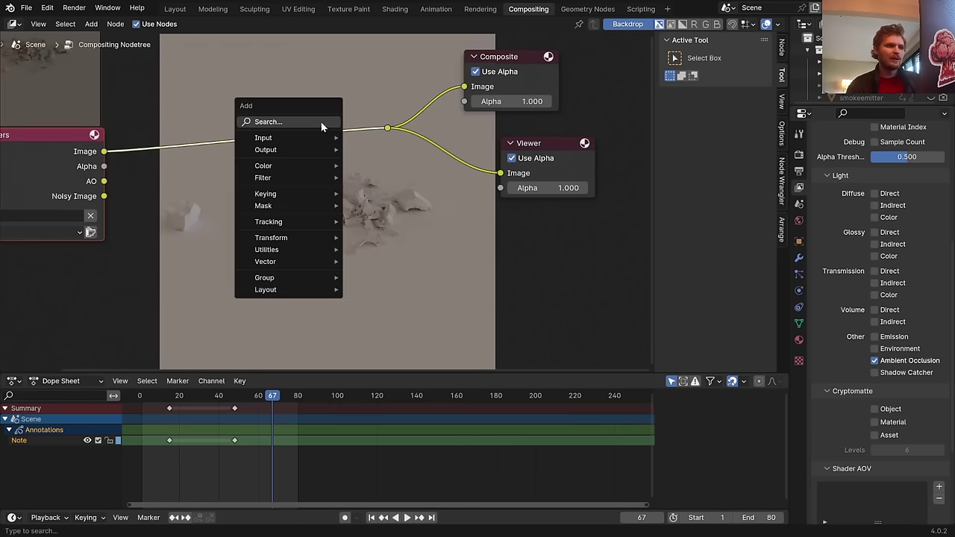
text(mi)
key(Return)
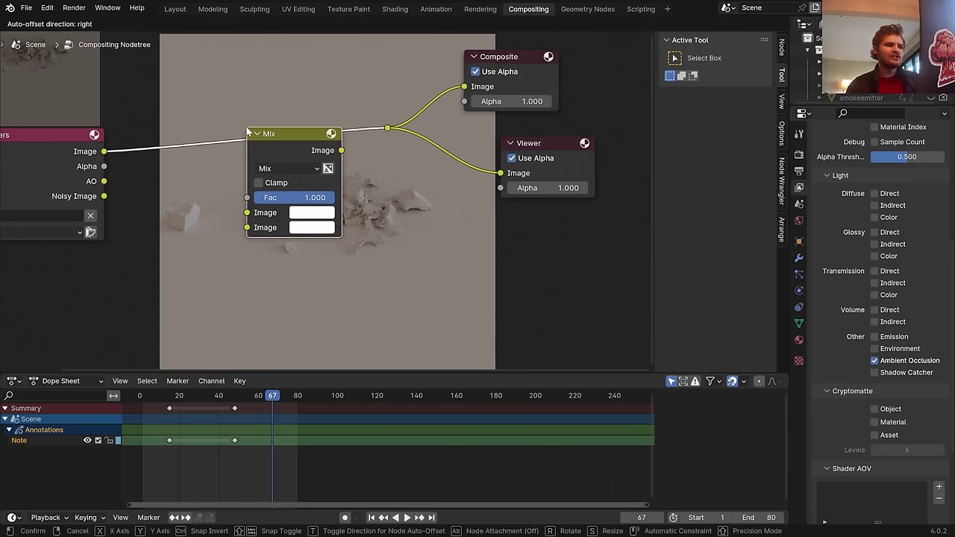
click(282, 141)
drag(103, 180, 246, 230)
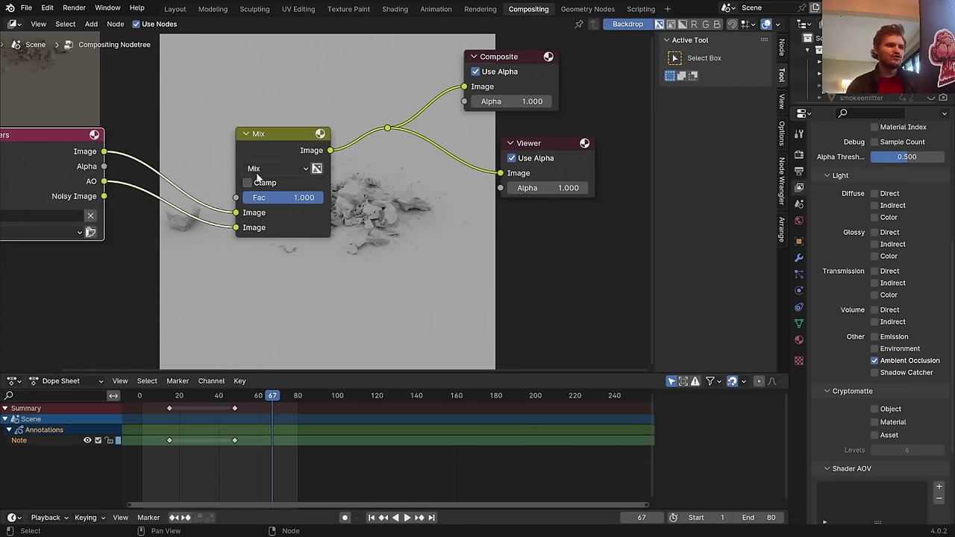
Set the Mix node's blend mode to Multiply and compare the image with the node muted and unmuted
click(276, 168)
click(261, 237)
middle_drag(295, 212, 199, 195)
key(m)
key(m)
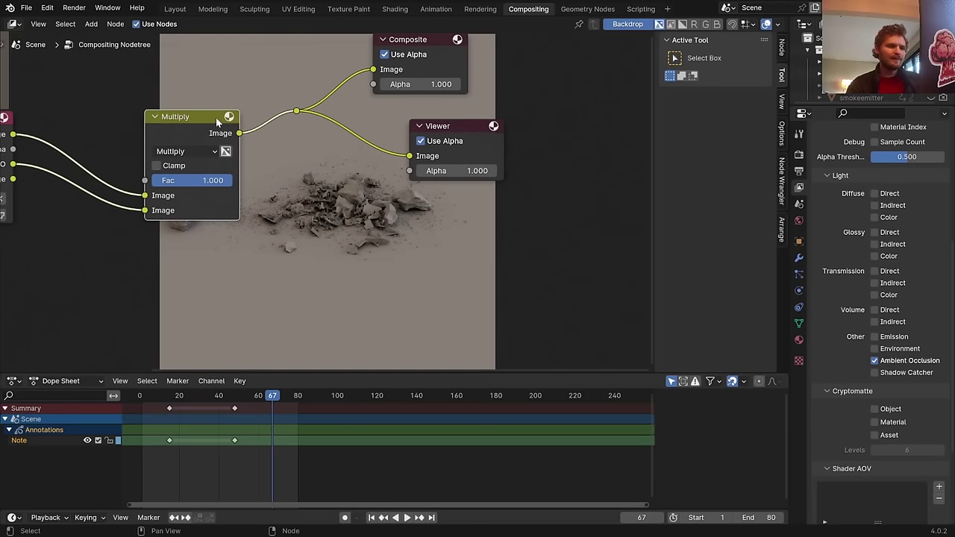
Set the Multiply node's factor to 0.5 and compare the image with the node muted and unmuted
click(208, 180)
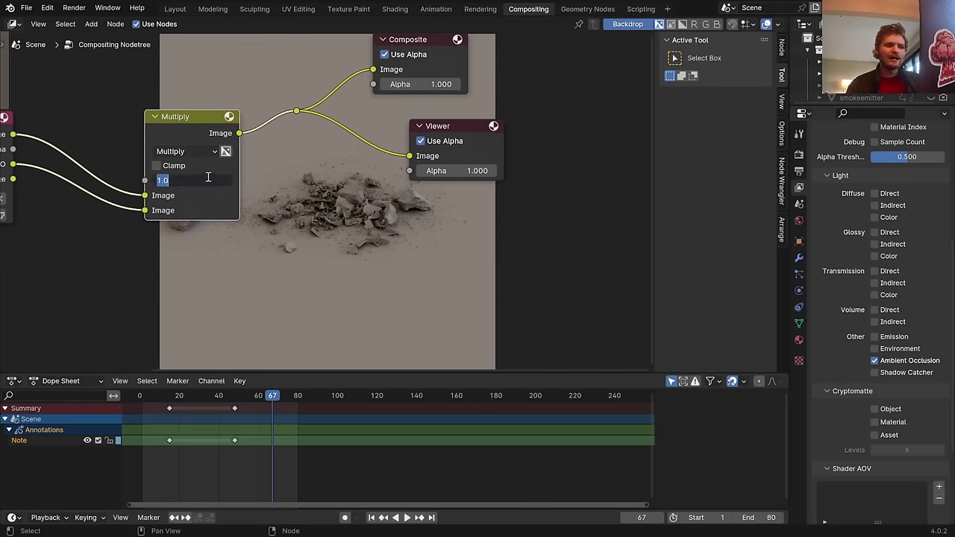
text(.5)
key(Return)
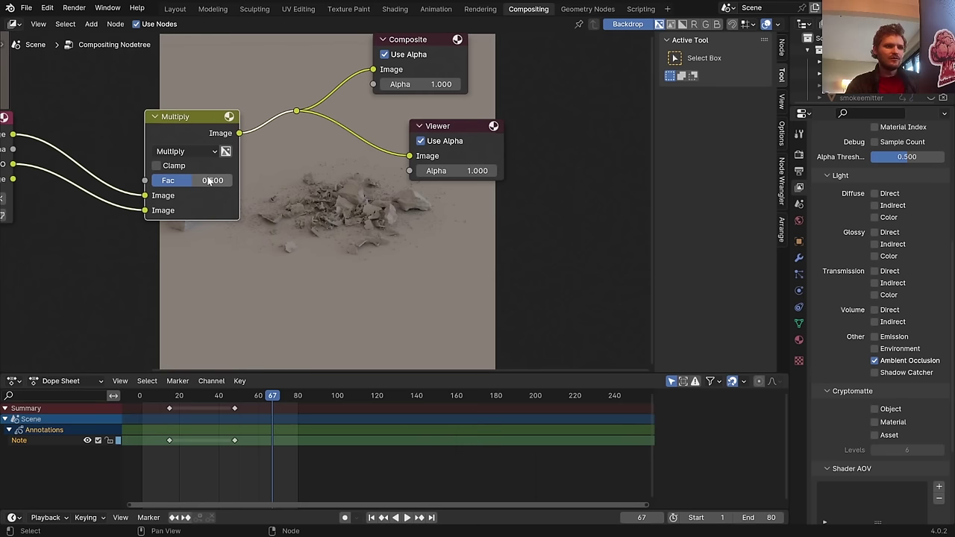
key(m)
key(m)
middle_drag(335, 178, 318, 126)
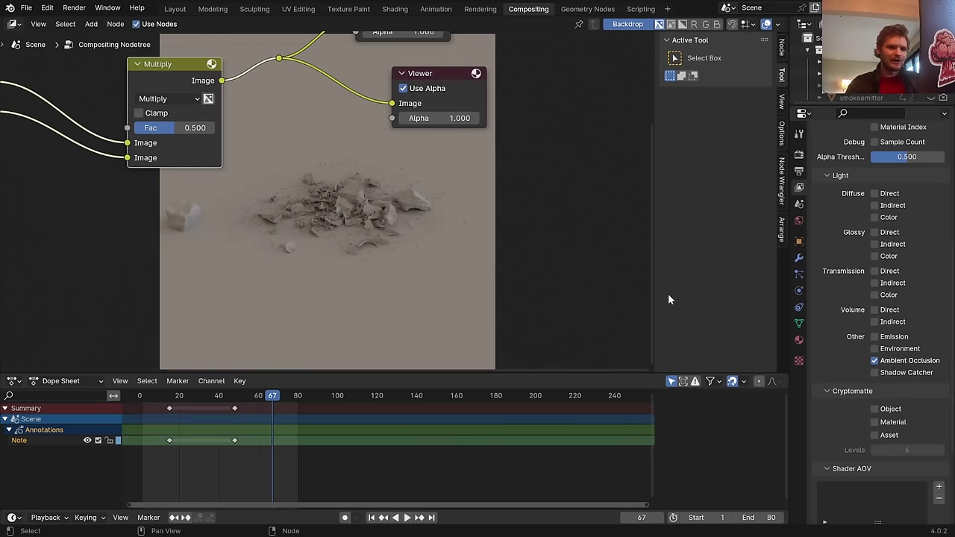
Set the Color Management exposure to 0.135 and gamma to 1.080, and enlarge the backdrop
click(798, 154)
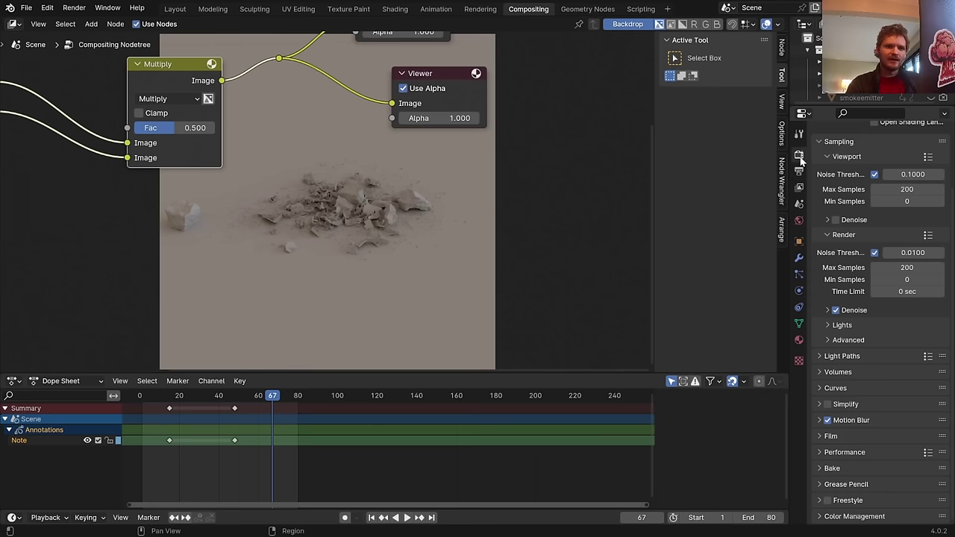
click(877, 515)
scroll(895, 500, down, 3)
mouse_move(908, 485)
mouse_down()
mouse_move(933, 480)
mouse_move(886, 482)
mouse_move(913, 498)
mouse_up()
key(alt+v)
key(alt+v)
key(alt+v)
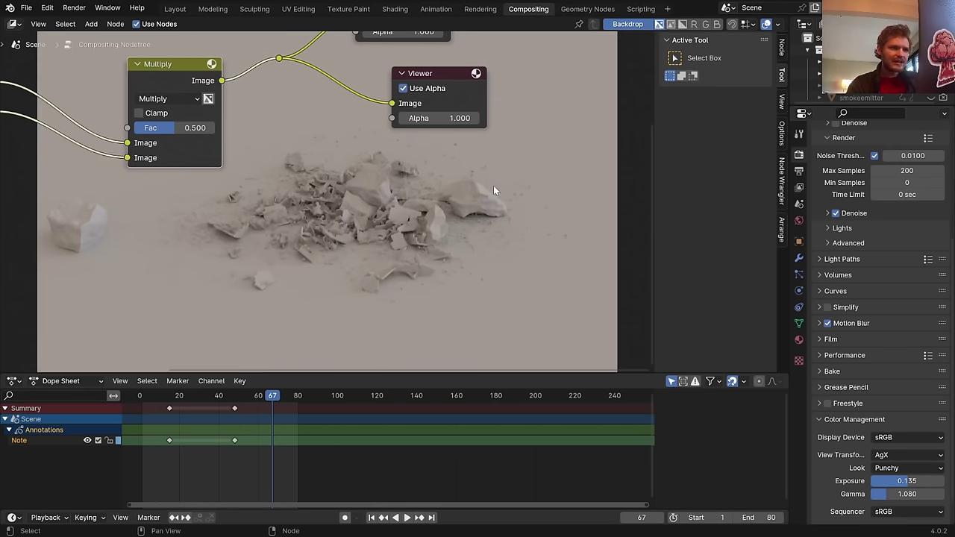
Move the reroute and output nodes further from the Multiply node and insert a Lens Distortion node on the link between them
middle_drag(493, 185, 426, 267)
drag(513, 284, 188, 47)
key(g)
click(583, 124)
key(shift+a)
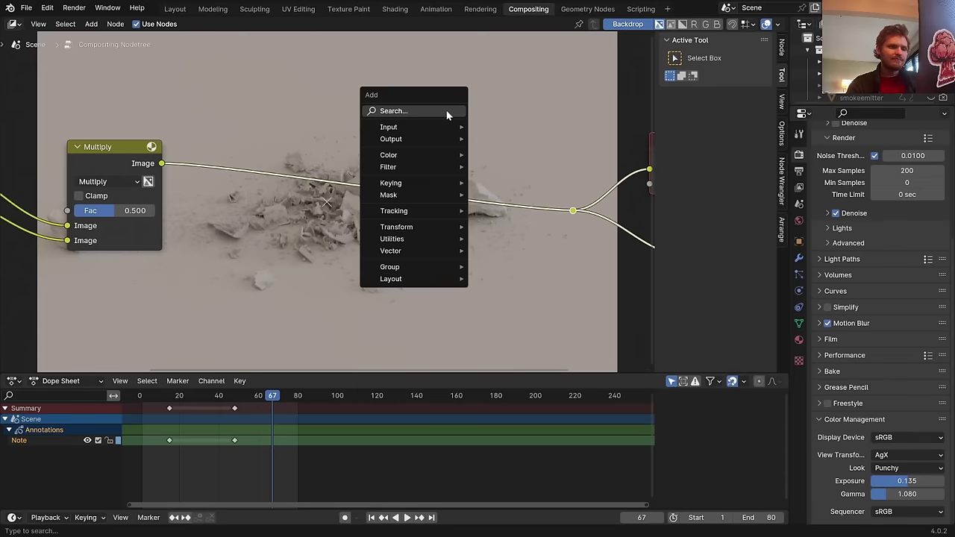
click(448, 112)
text(lens)
key(Return)
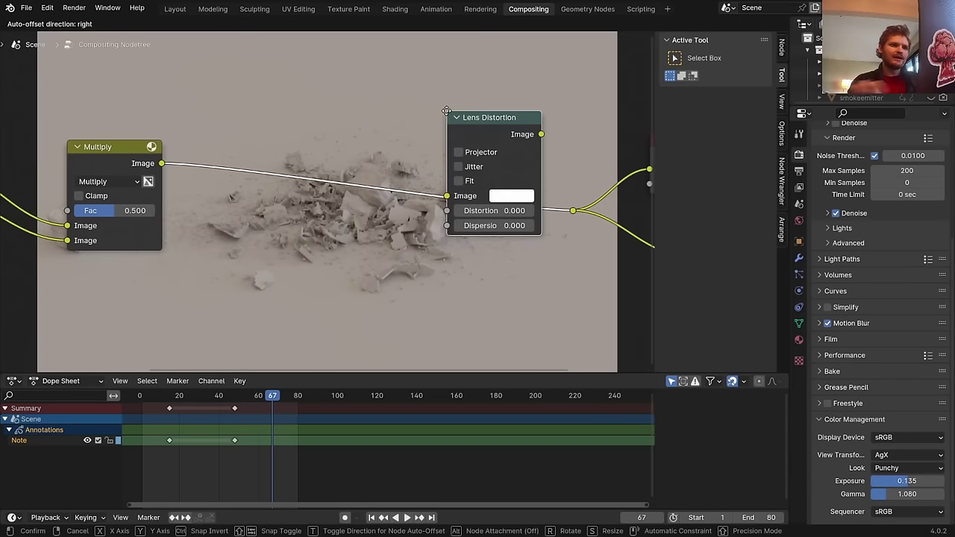
click(274, 205)
Set the Lens Distortion node's Distortion to -0.02 and Dispersion to 0.02, and enable Fit
click(281, 208)
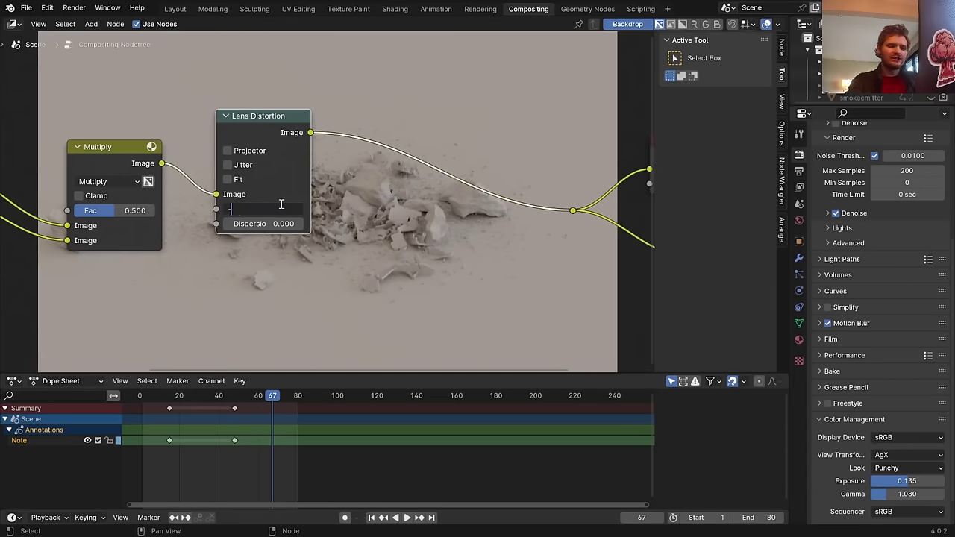
text(-.02)
key(Return)
click(277, 224)
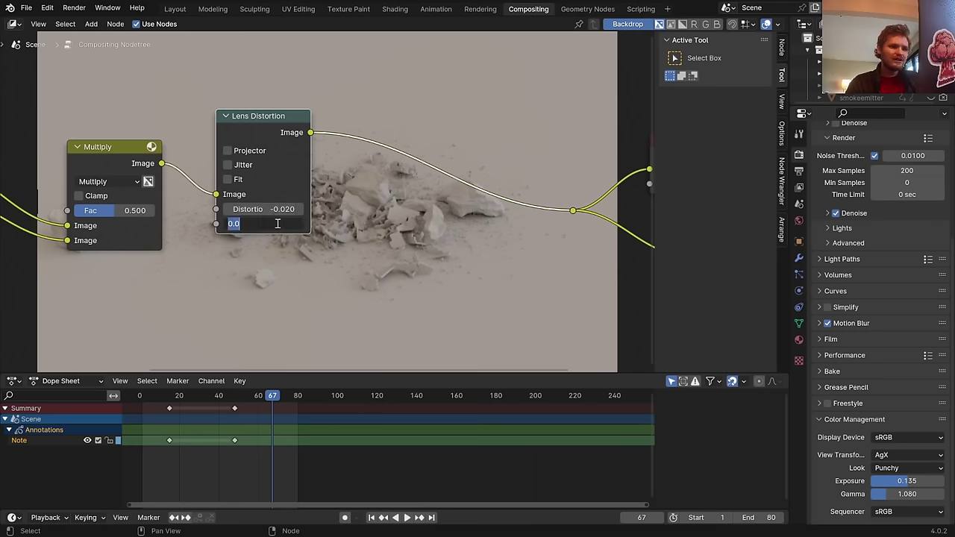
text(.02)
key(Return)
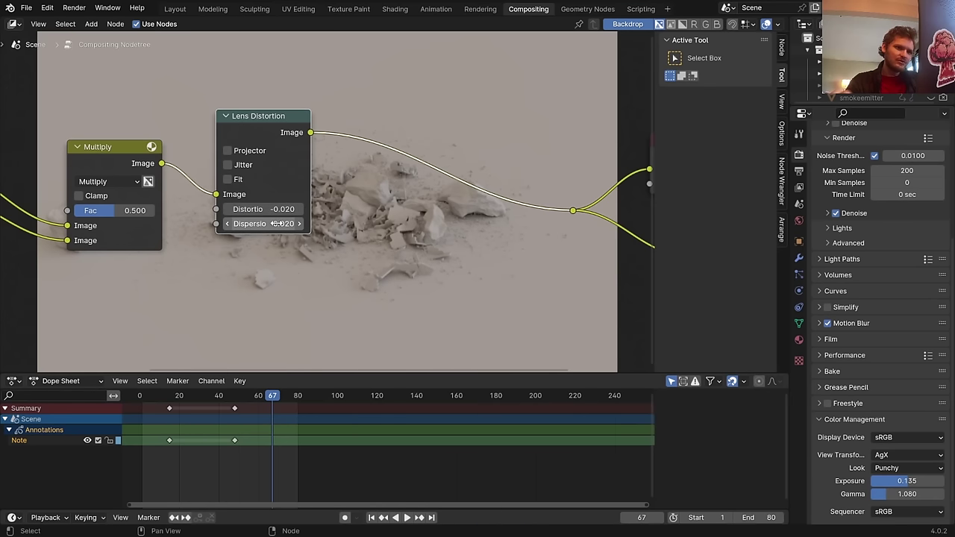
click(232, 180)
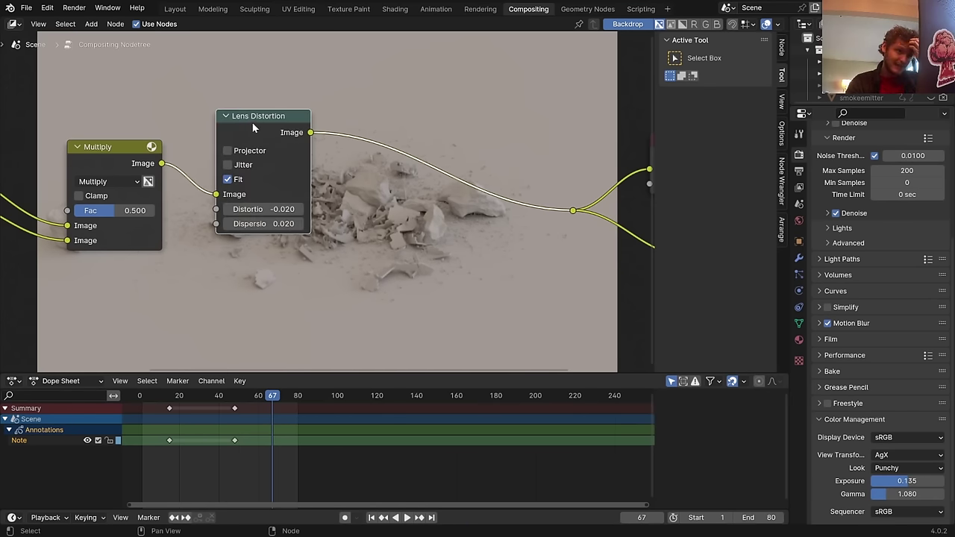
Insert a Filter node between the Multiply and Lens Distortion nodes and set its type to Box Sharpen
drag(249, 127, 463, 142)
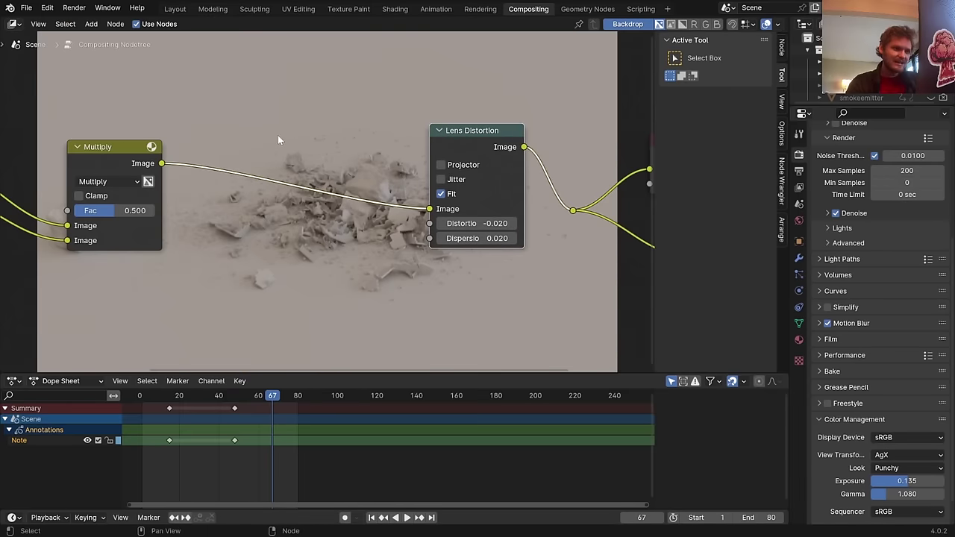
key(shift+a)
text(fi)
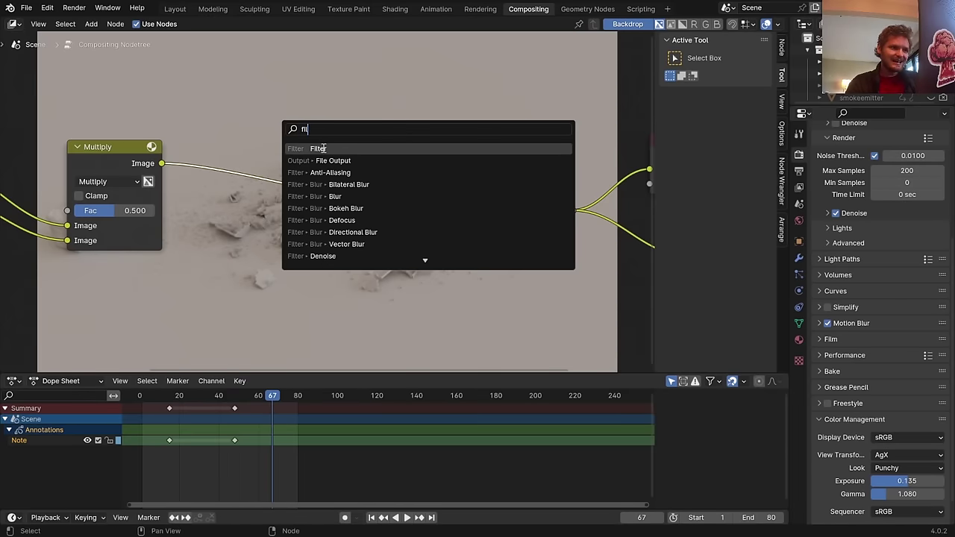
click(322, 149)
click(314, 151)
click(263, 173)
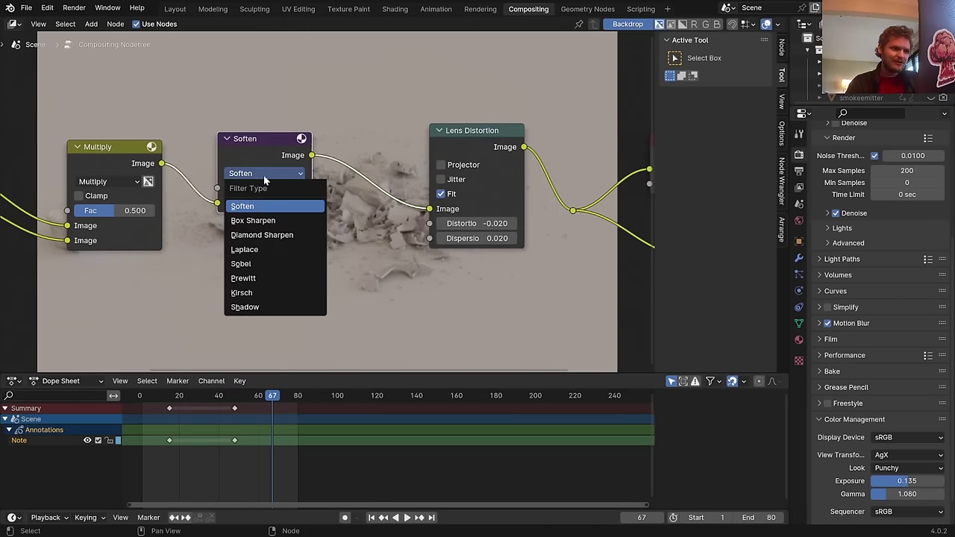
click(265, 219)
Set the Box Sharpen node's factor to 0.2 and shrink the backdrop to view the result
middle_drag(290, 212, 245, 117)
click(227, 96)
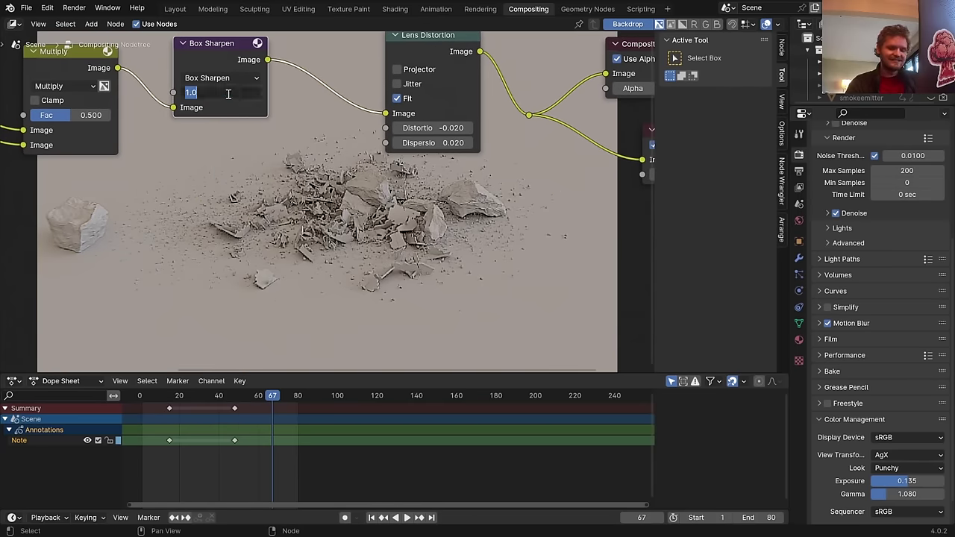
text(0.2)
key(Return)
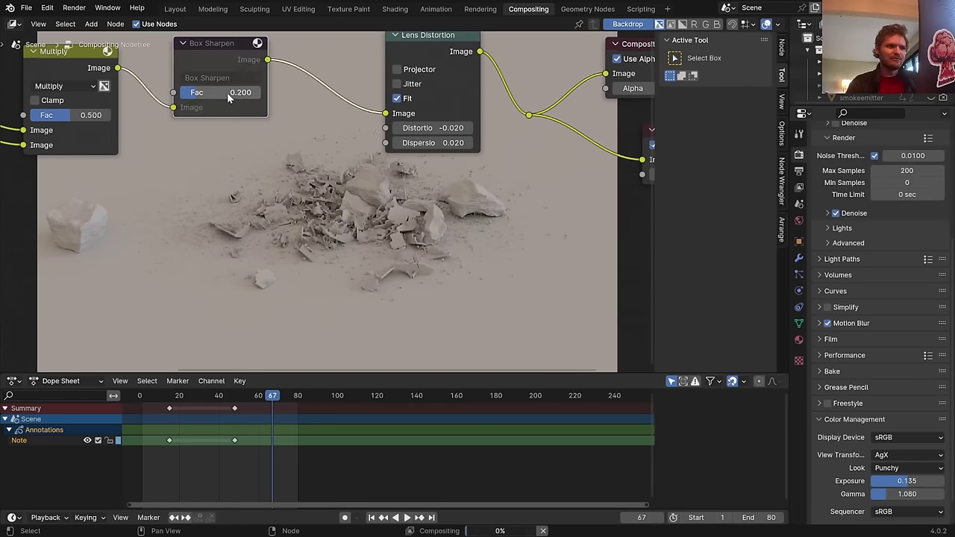
key(v)
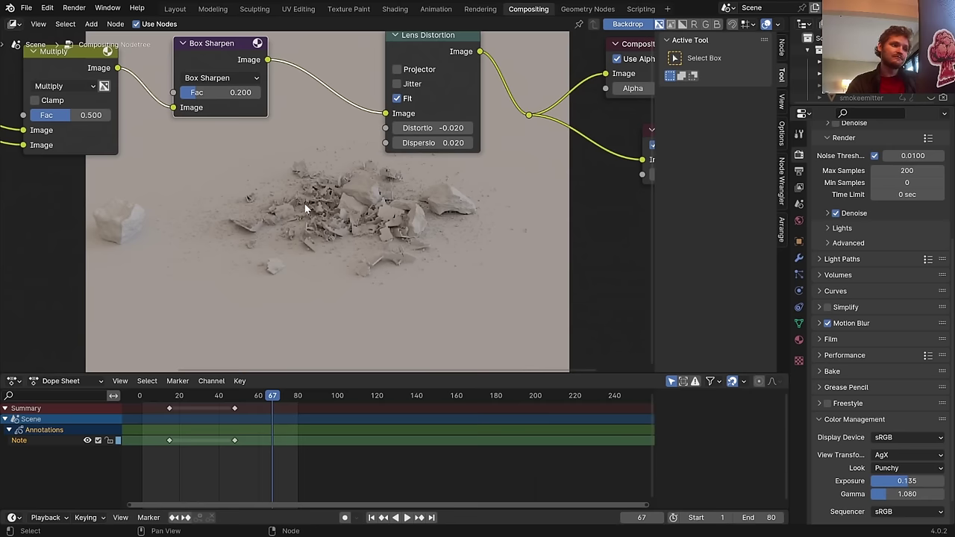
Shrink the compositor backdrop so more of the render fits in view and save the file
key(v)
key(v)
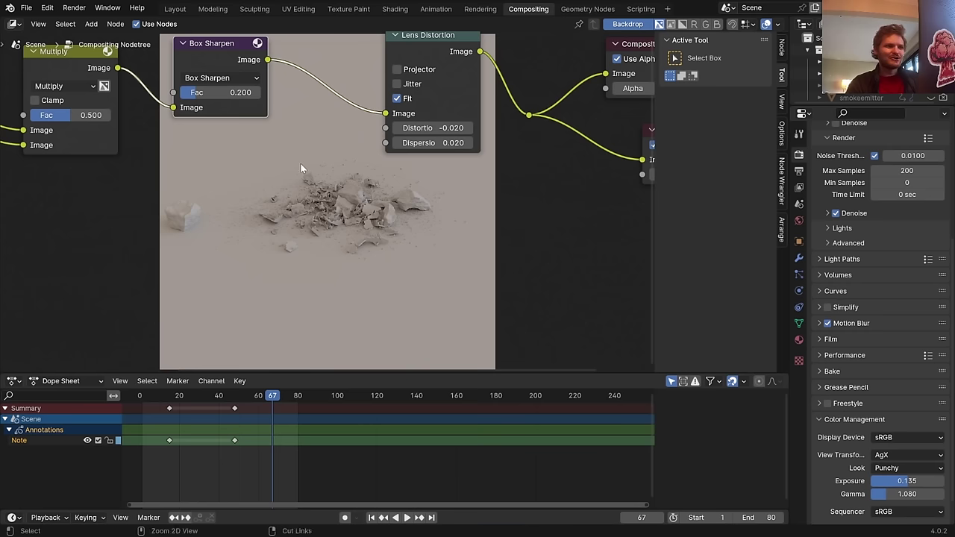
key(ctrl+s)
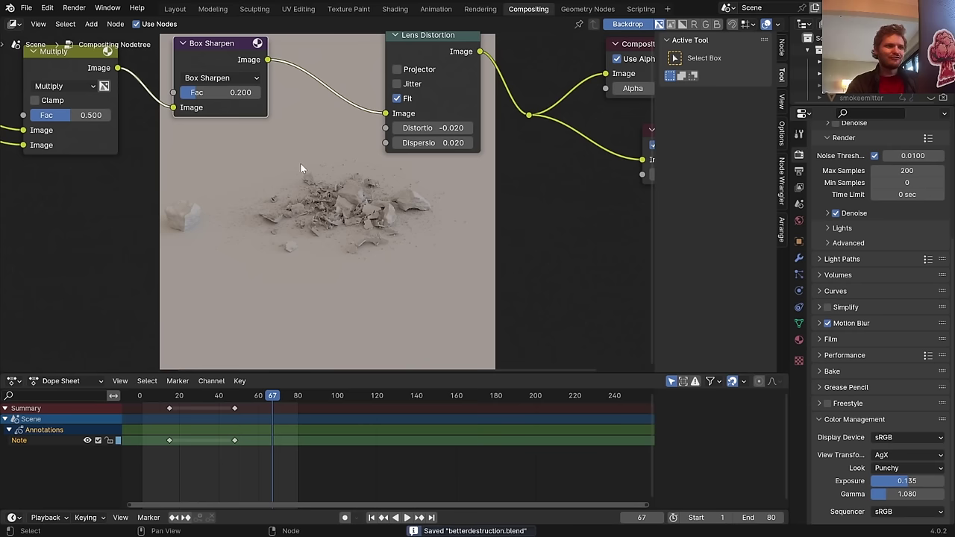
In the Layout workspace, play the explosion up to frame 29, toggling the smoke object's viewport visibility on and back off
click(174, 9)
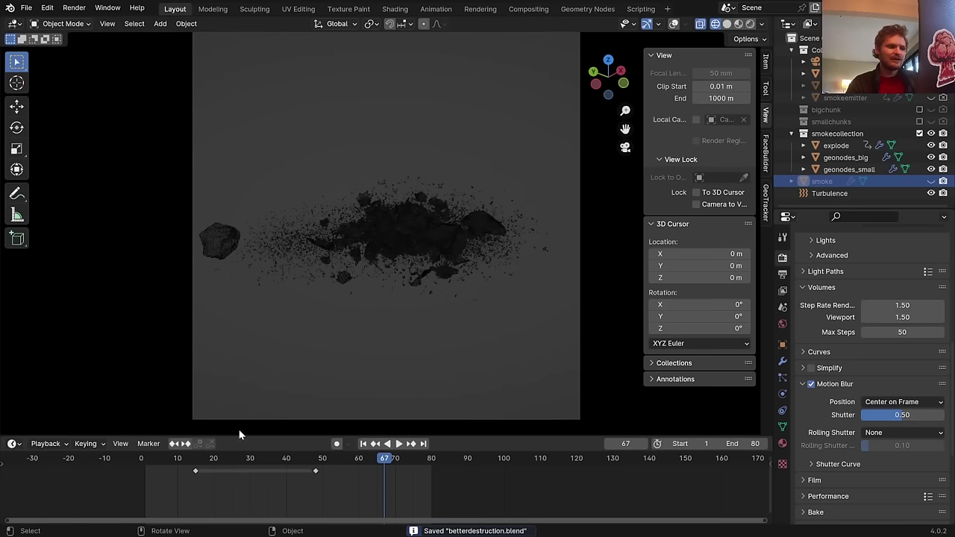
click(228, 457)
key(space)
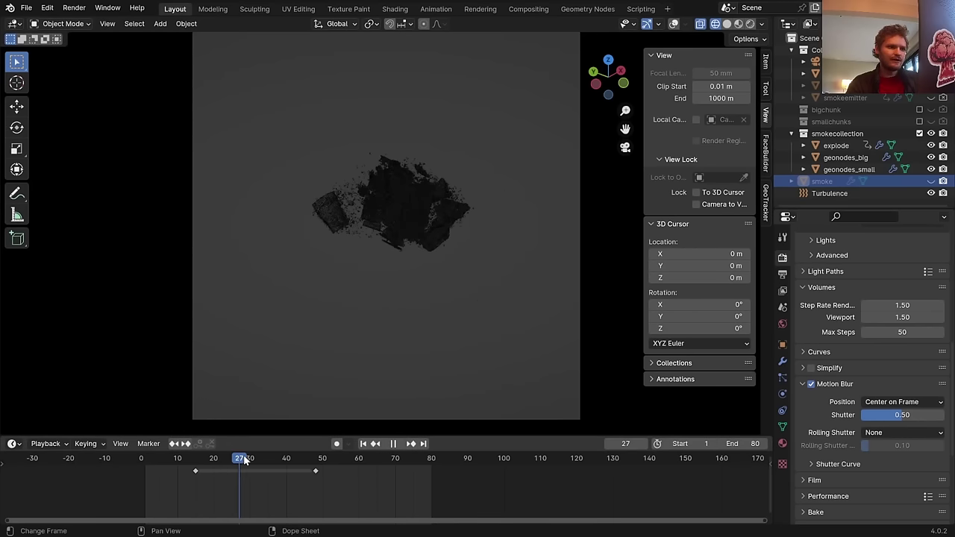
click(931, 182)
click(932, 182)
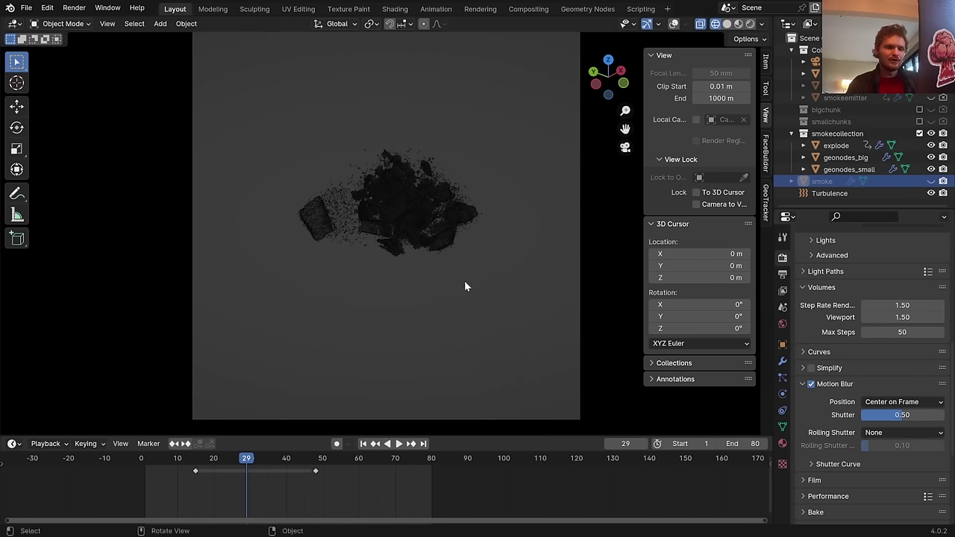
Save the file and set the motion blur shutter to 0.75
key(ctrl+s)
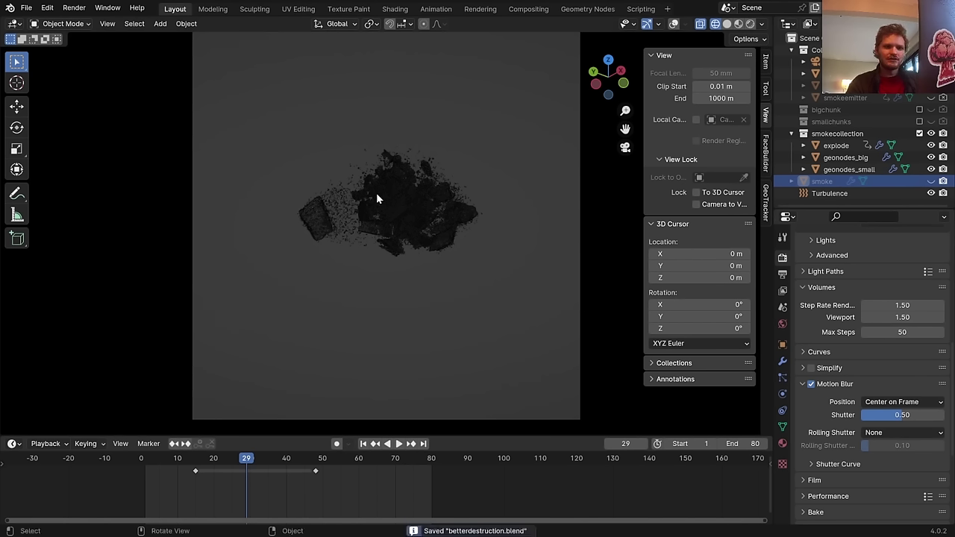
double_click(904, 416)
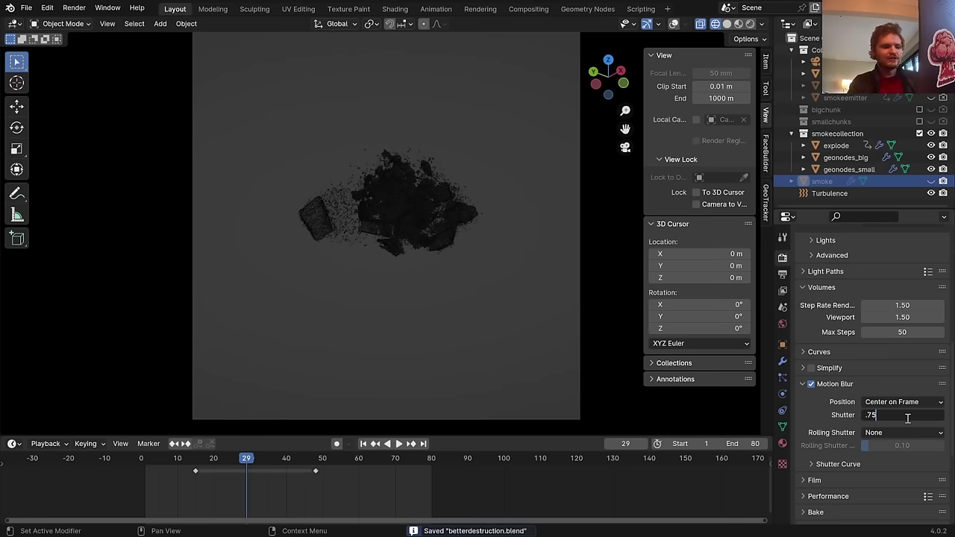
key(Return)
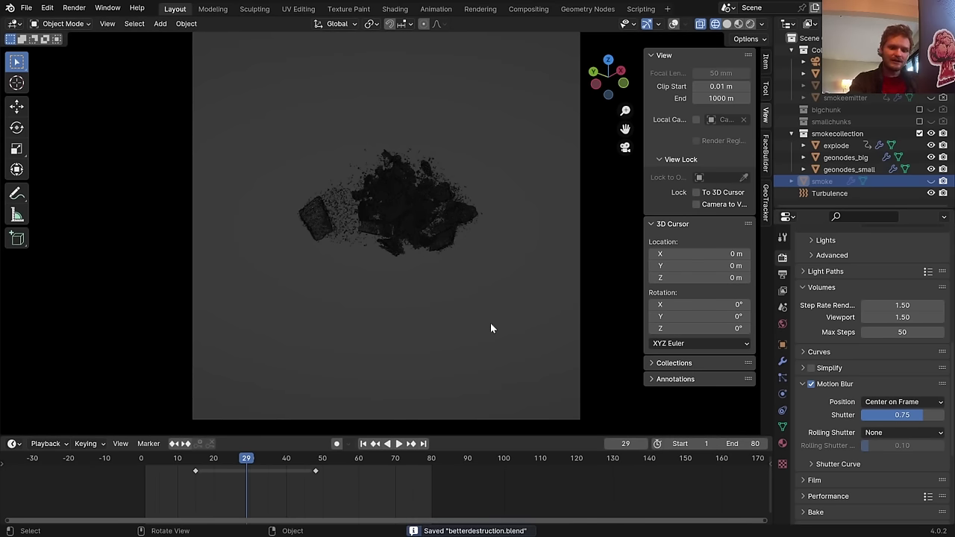
Render frame 29, examine the motion blur on the flying rock chunks up close, and close the render
key(F12)
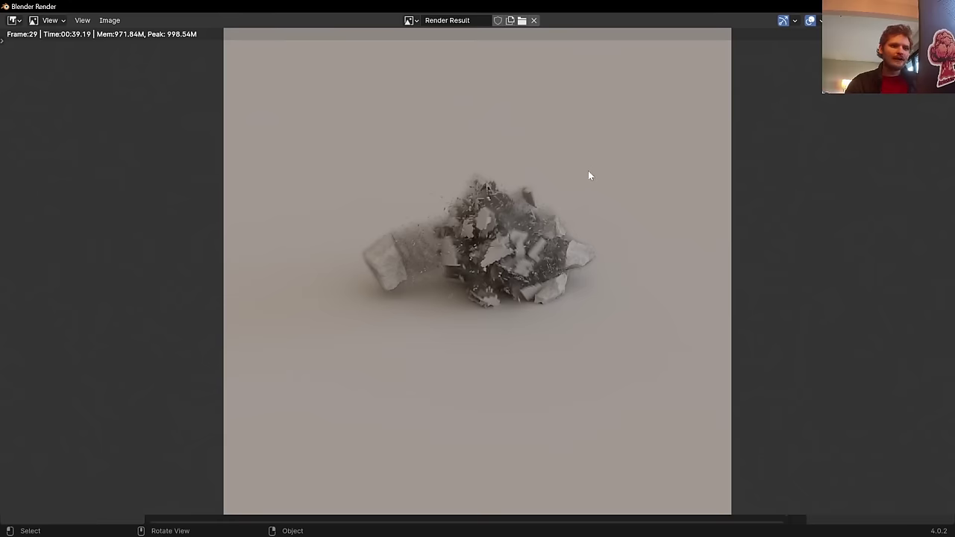
scroll(533, 212, up, 3)
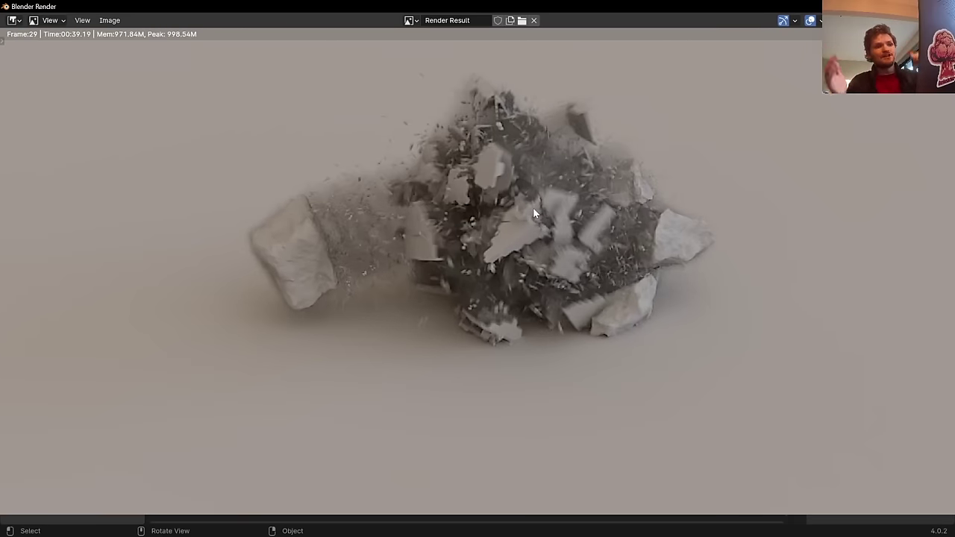
middle_drag(483, 186, 472, 219)
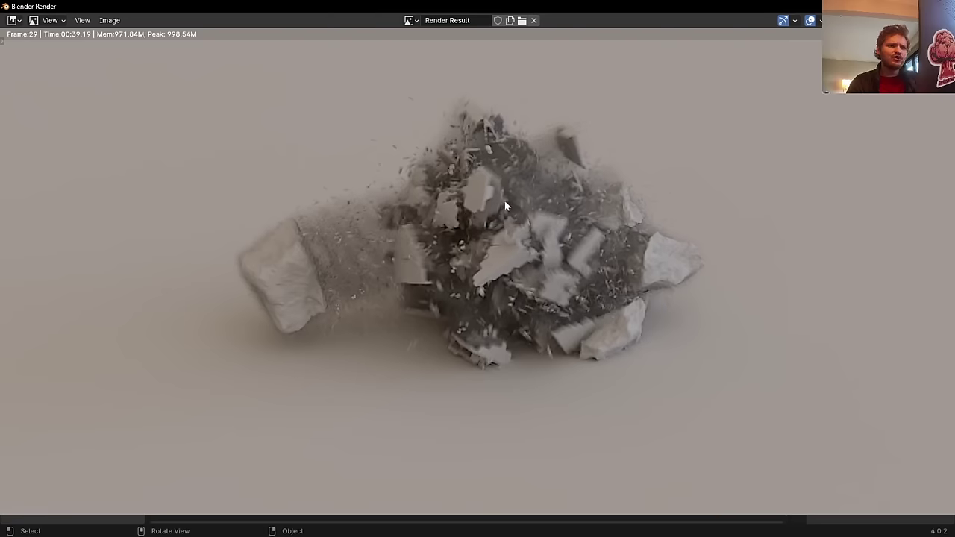
key(Escape)
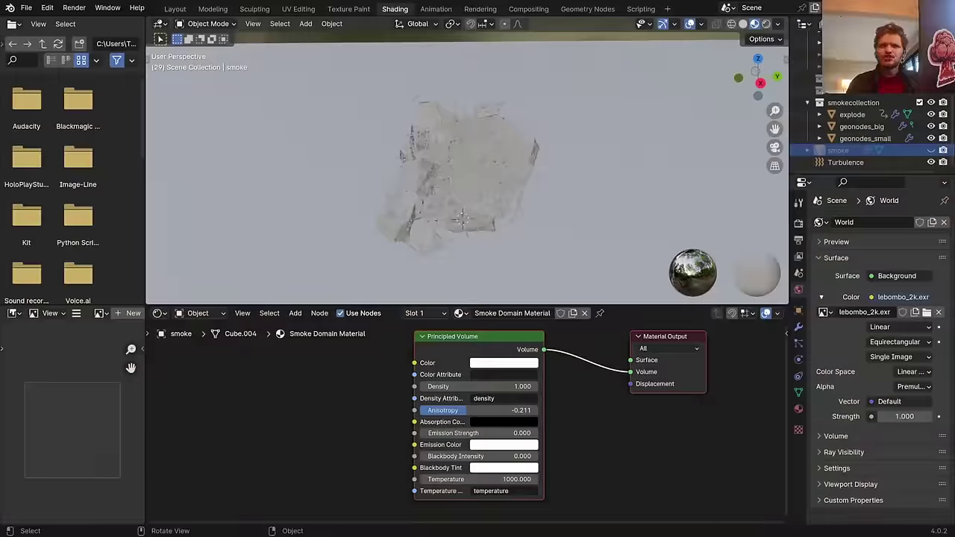
In the Compositing workspace, preview the AO pass in the backdrop and reconnect the viewer to the final lens-distorted output
click(523, 9)
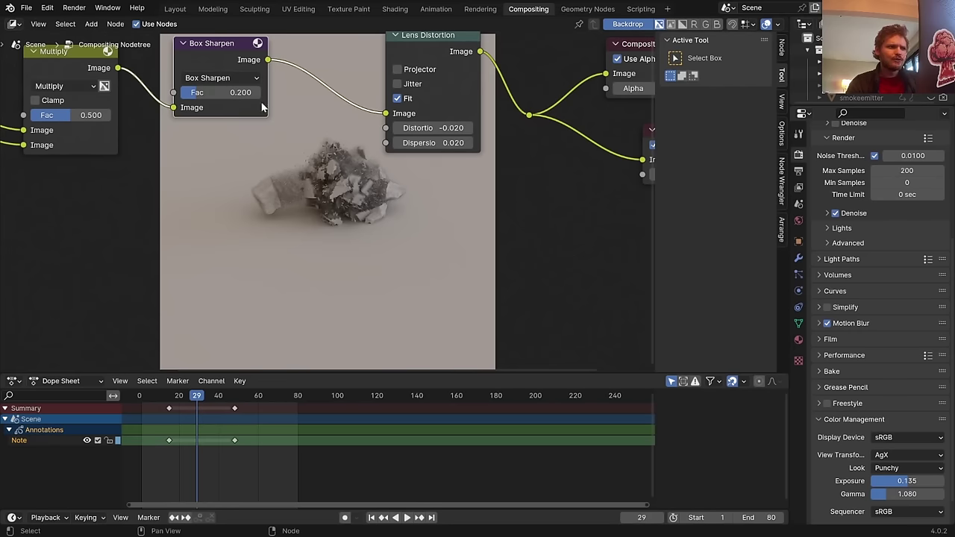
middle_drag(135, 99, 441, 137)
middle_drag(146, 108, 195, 50)
ctrl+shift+click(192, 56)
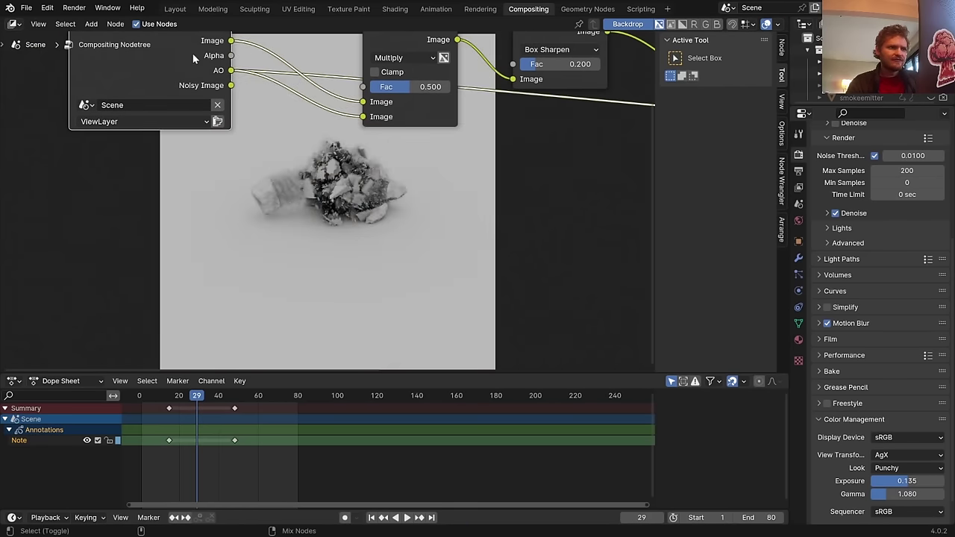
middle_drag(297, 55, 215, 62)
middle_drag(588, 82, 341, 138)
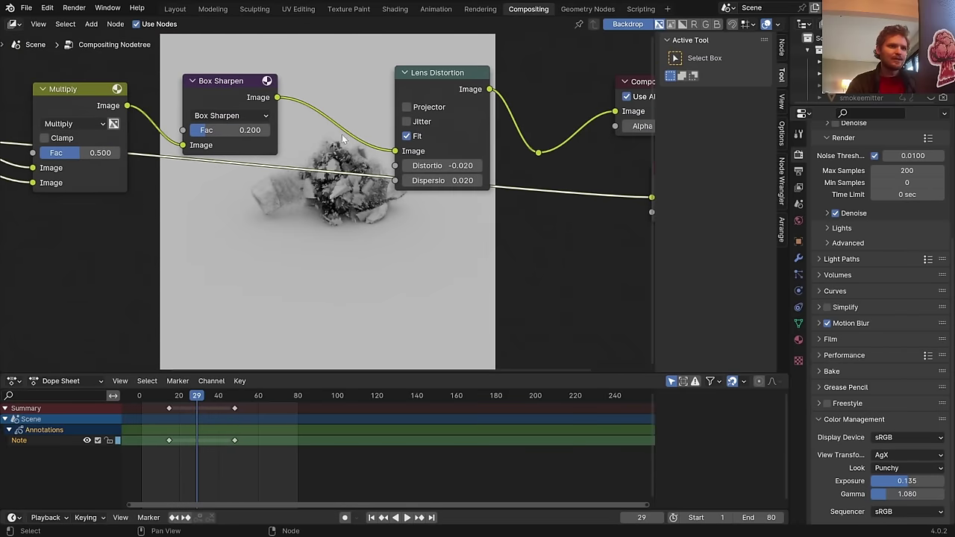
ctrl+shift+click(538, 152)
Set the Multiply node's factor to 0.2 to soften the ambient occlusion
middle_drag(193, 136, 414, 119)
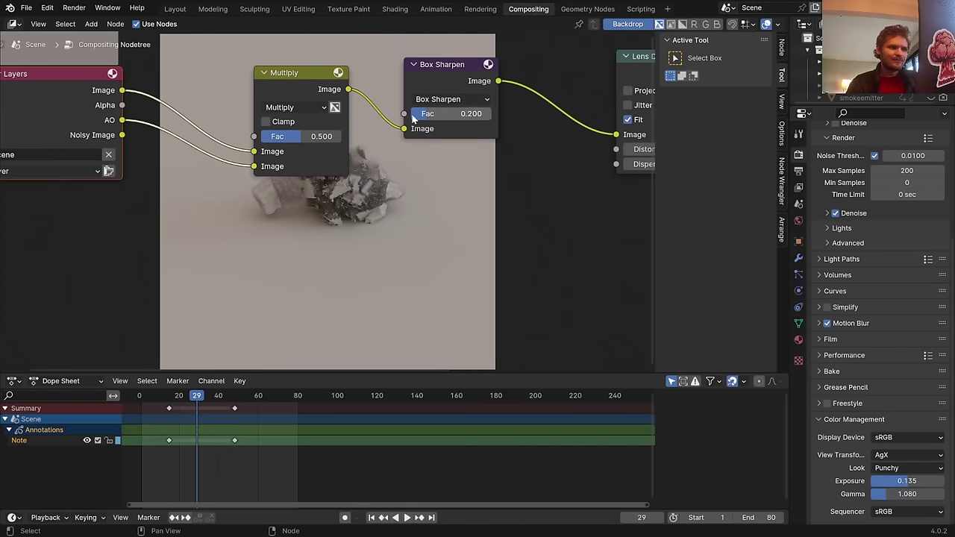
click(313, 135)
text(0.2)
key(Return)
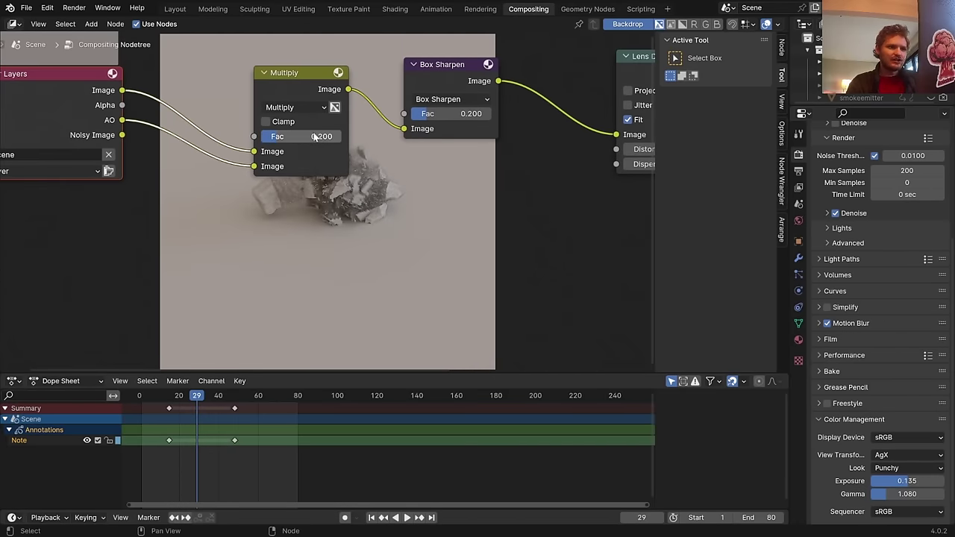
Mute and unmute the Multiply and Box Sharpen nodes in turn to compare the composite with and without each
middle_drag(313, 136, 229, 112)
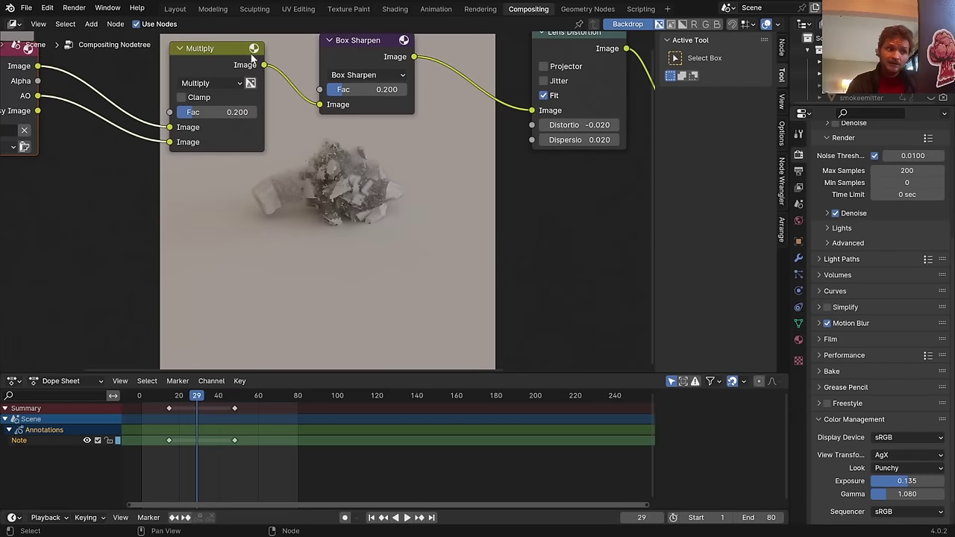
key(m)
key(m)
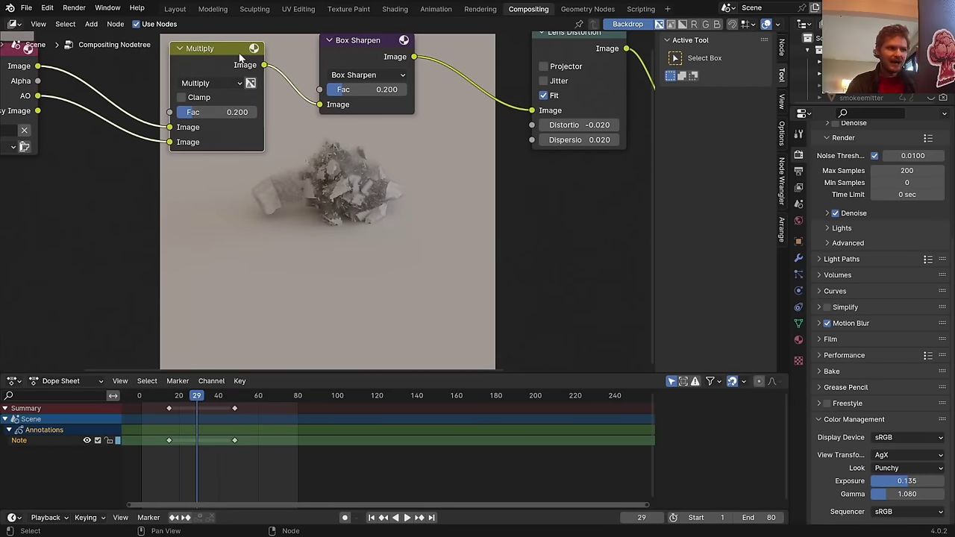
click(373, 55)
key(m)
key(m)
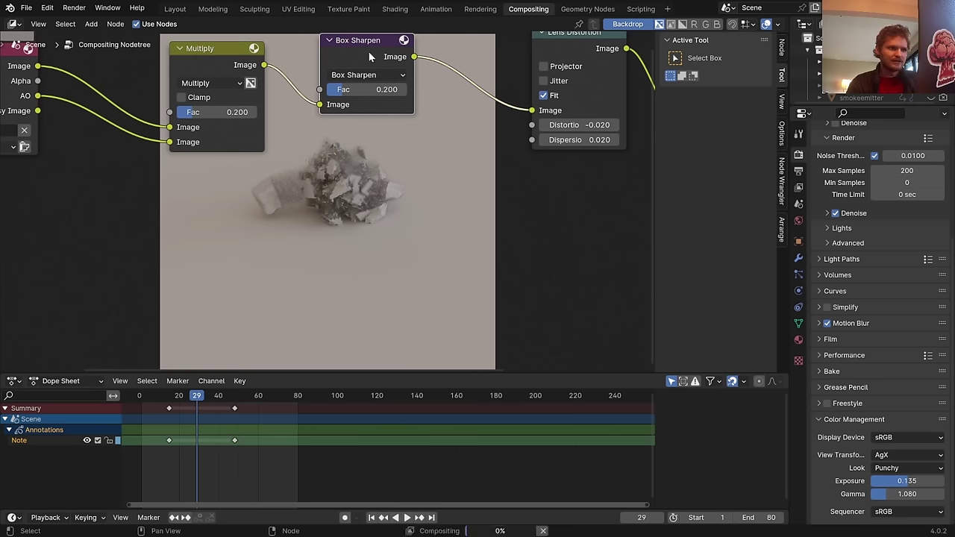
Save the file, leave the fullscreen window and switch to OBS
key(ctrl+s)
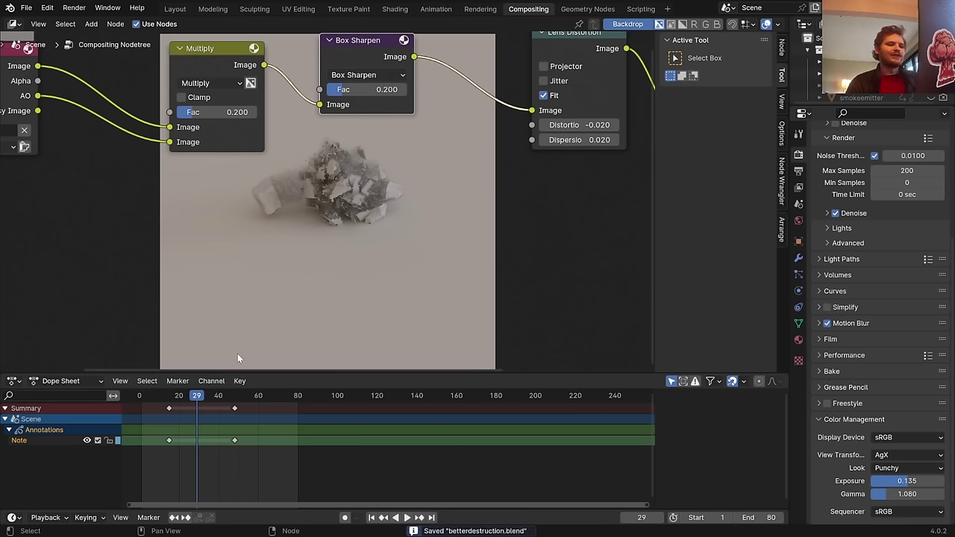
key(q)
click(263, 271)
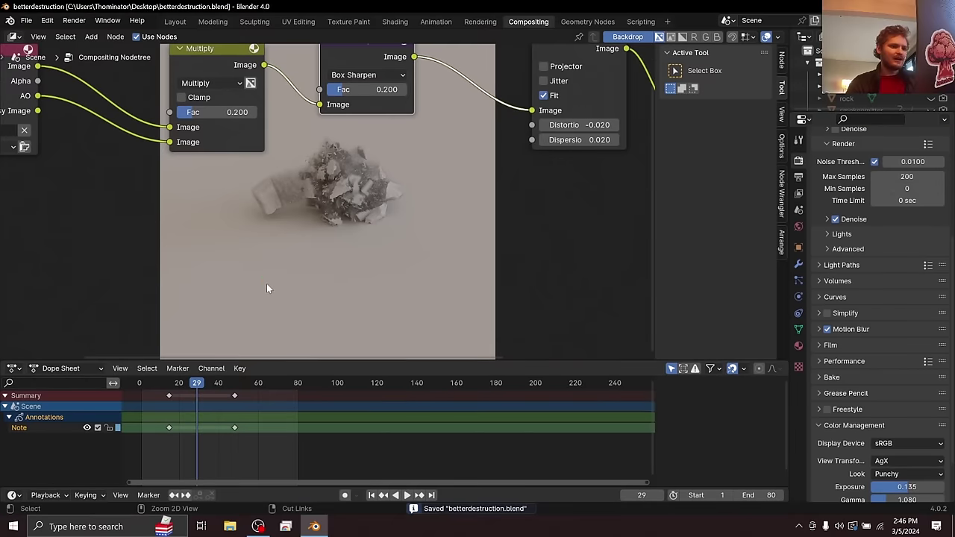
click(257, 526)
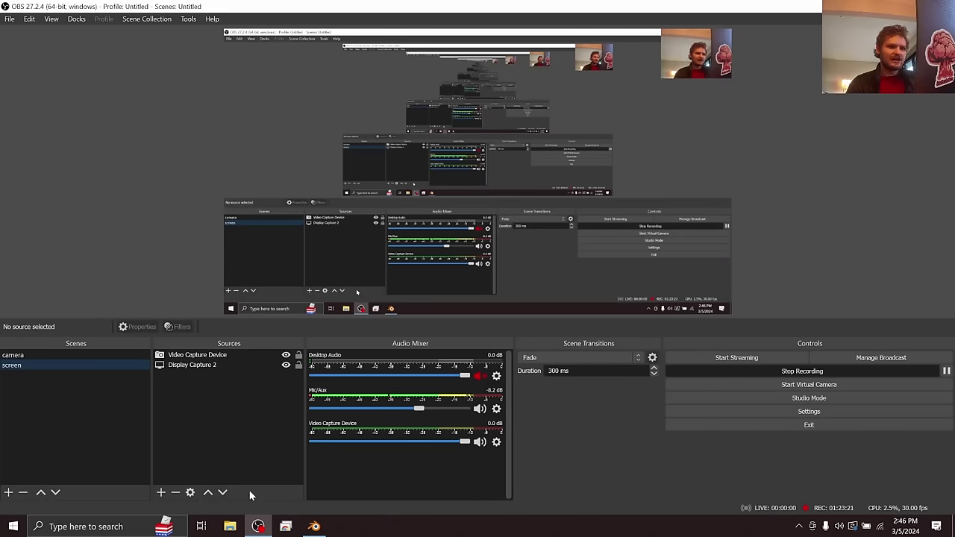